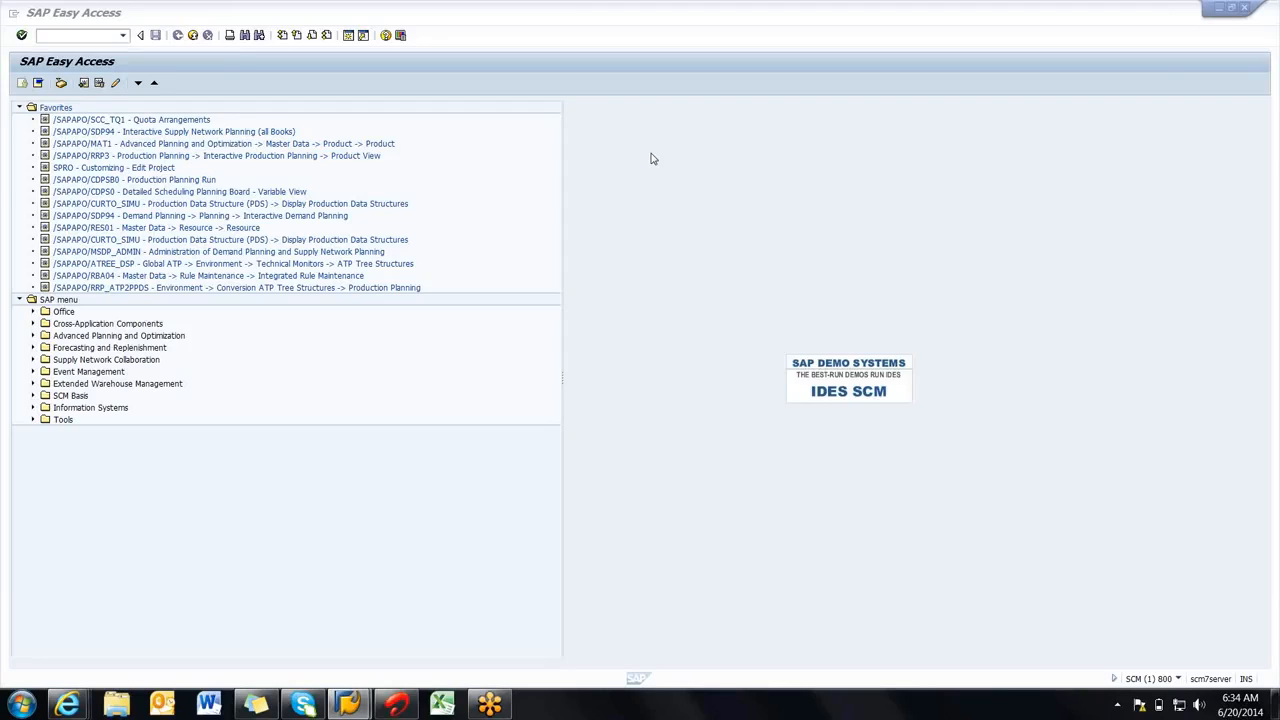
Step: Open Interactive Supply Network Planning (all Books) and load data view SNP94(1) of planning book 9ASNP94
click(118, 133)
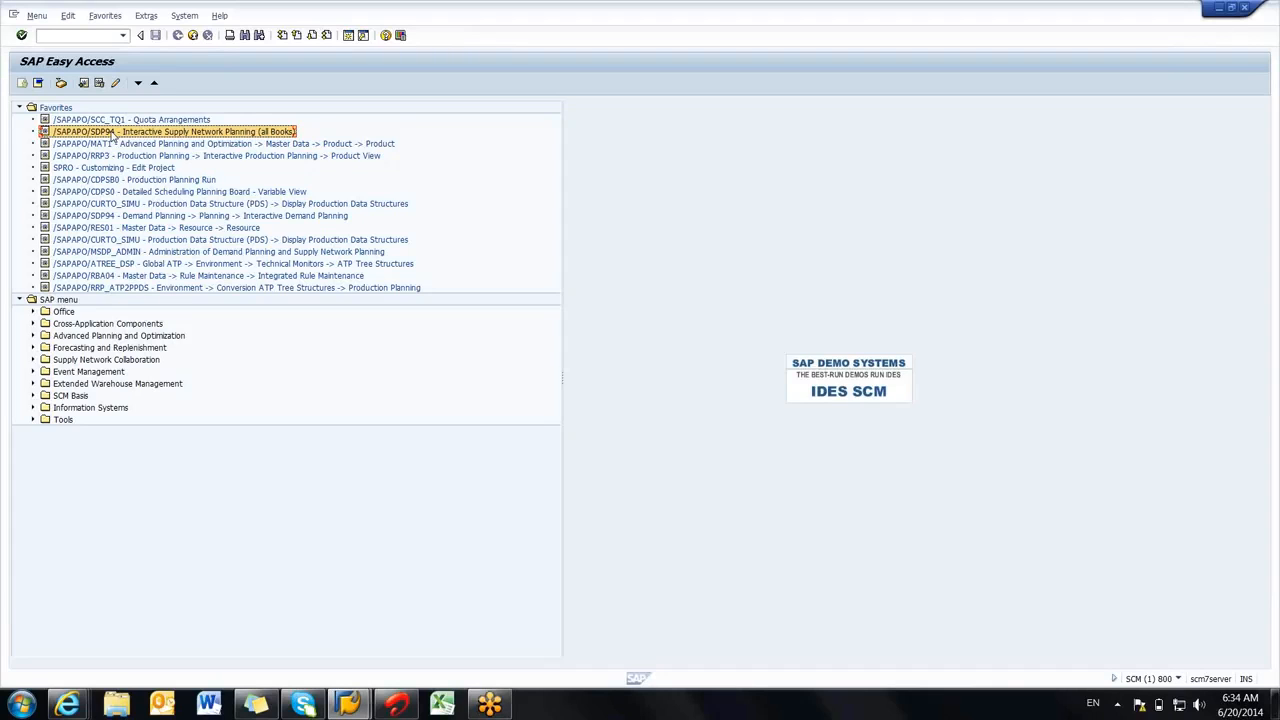
double_click(113, 133)
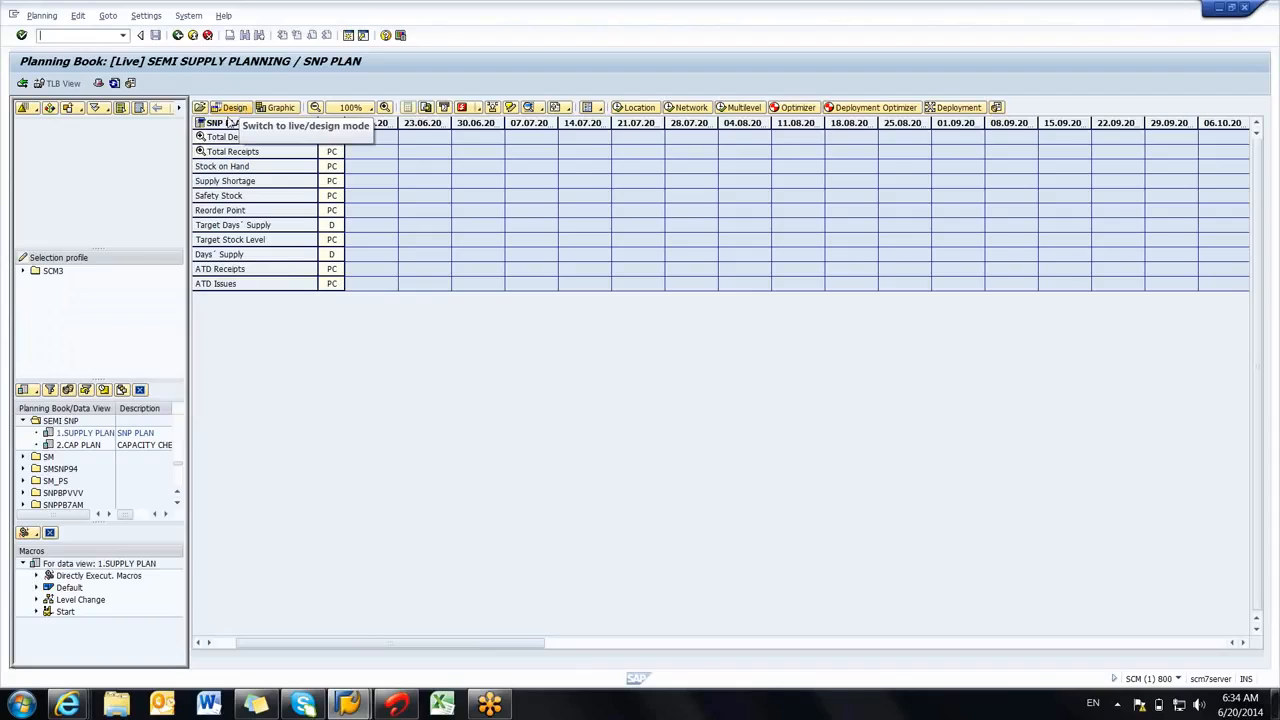
click(23, 421)
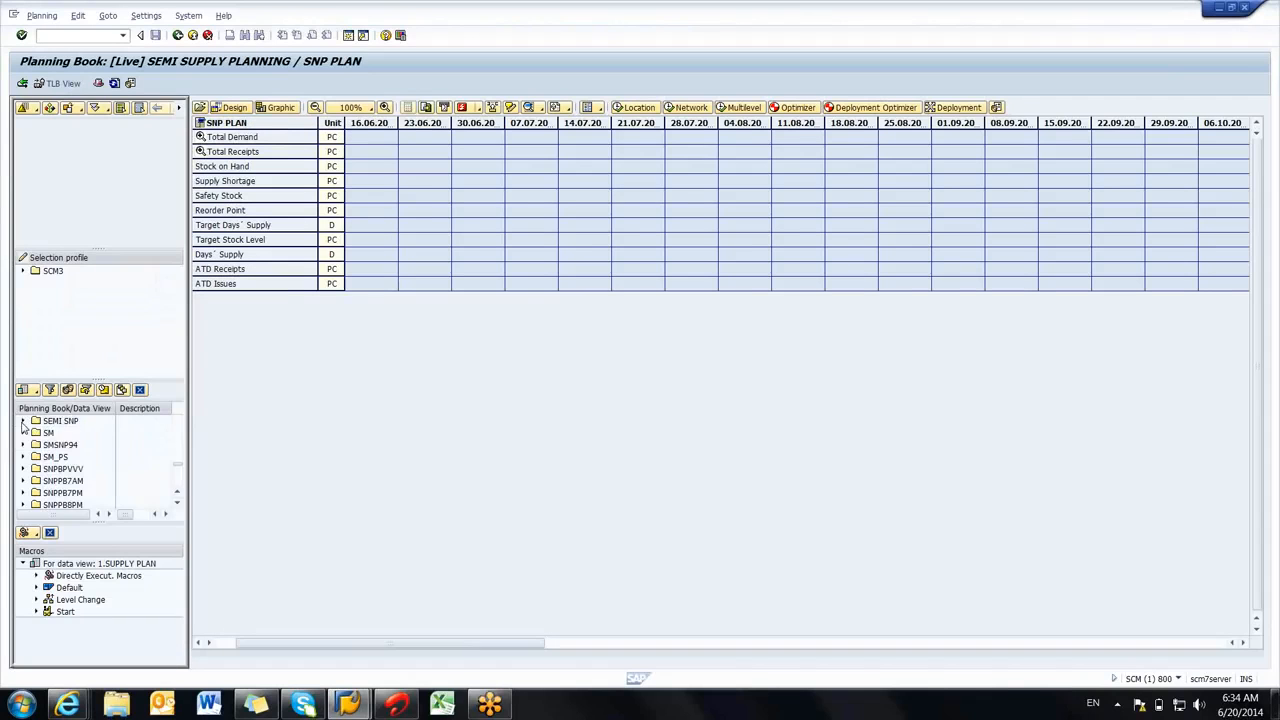
click(181, 465)
drag(183, 466, 185, 426)
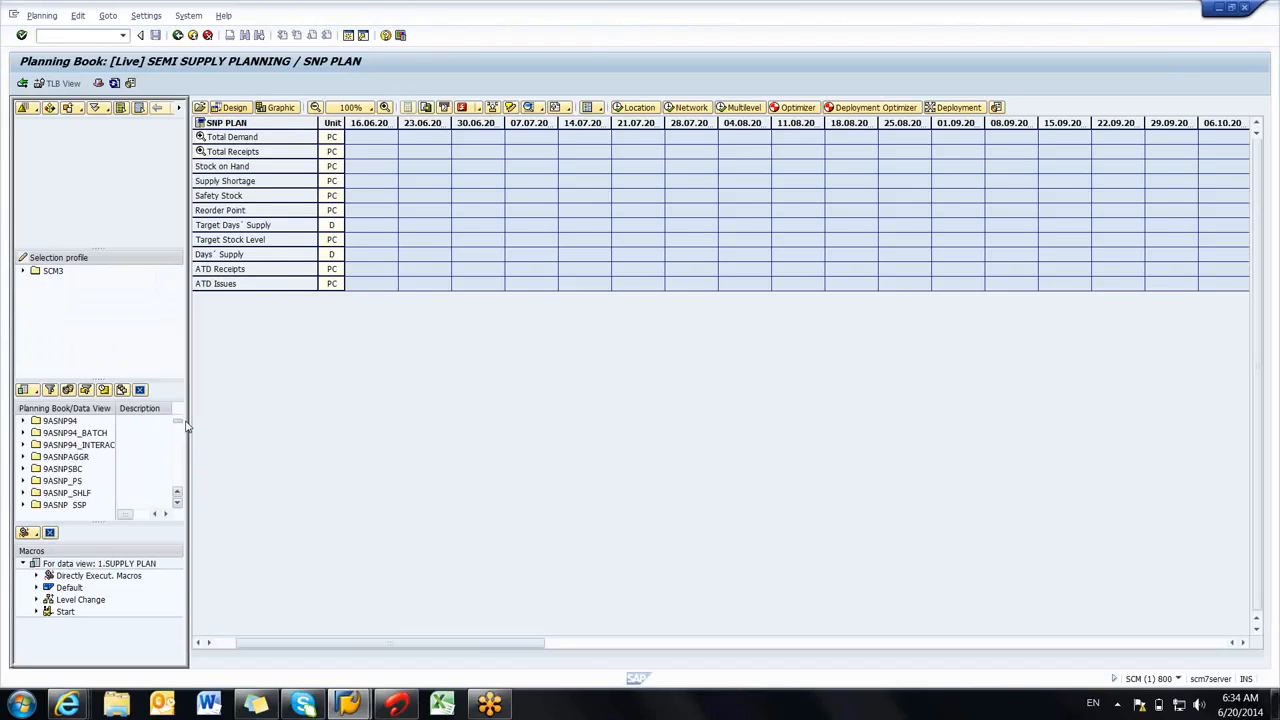
click(23, 421)
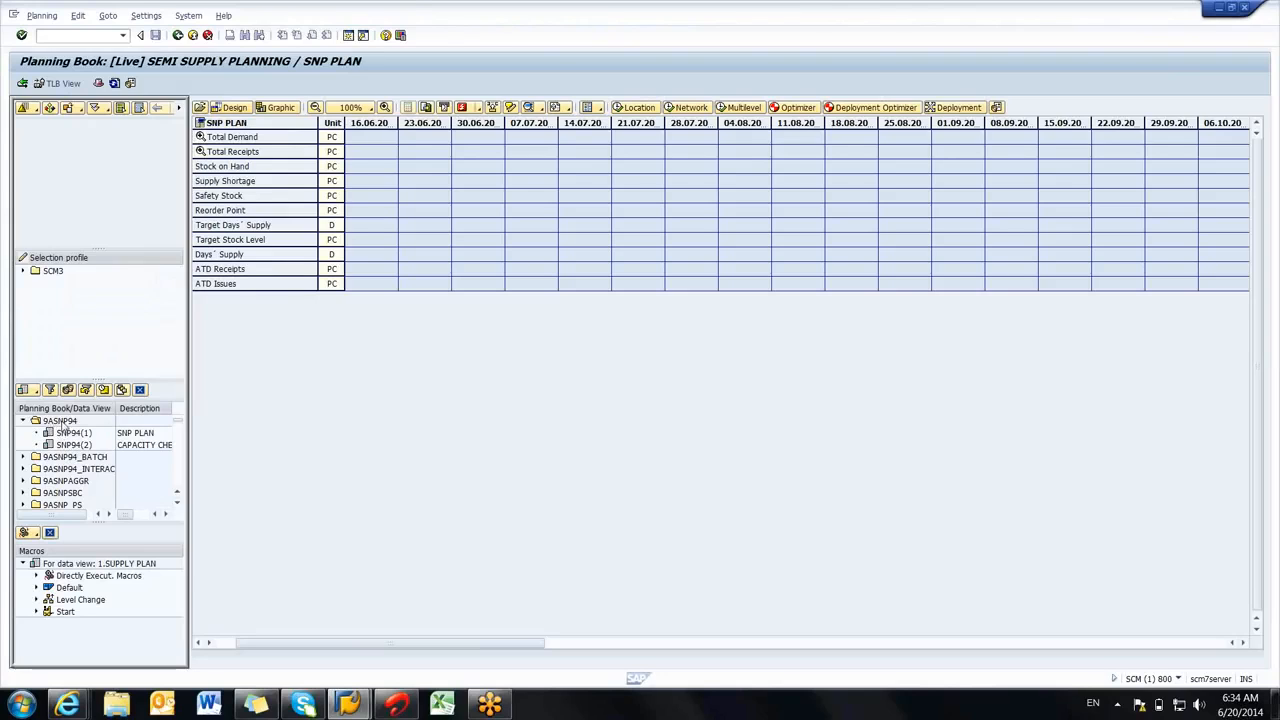
double_click(72, 433)
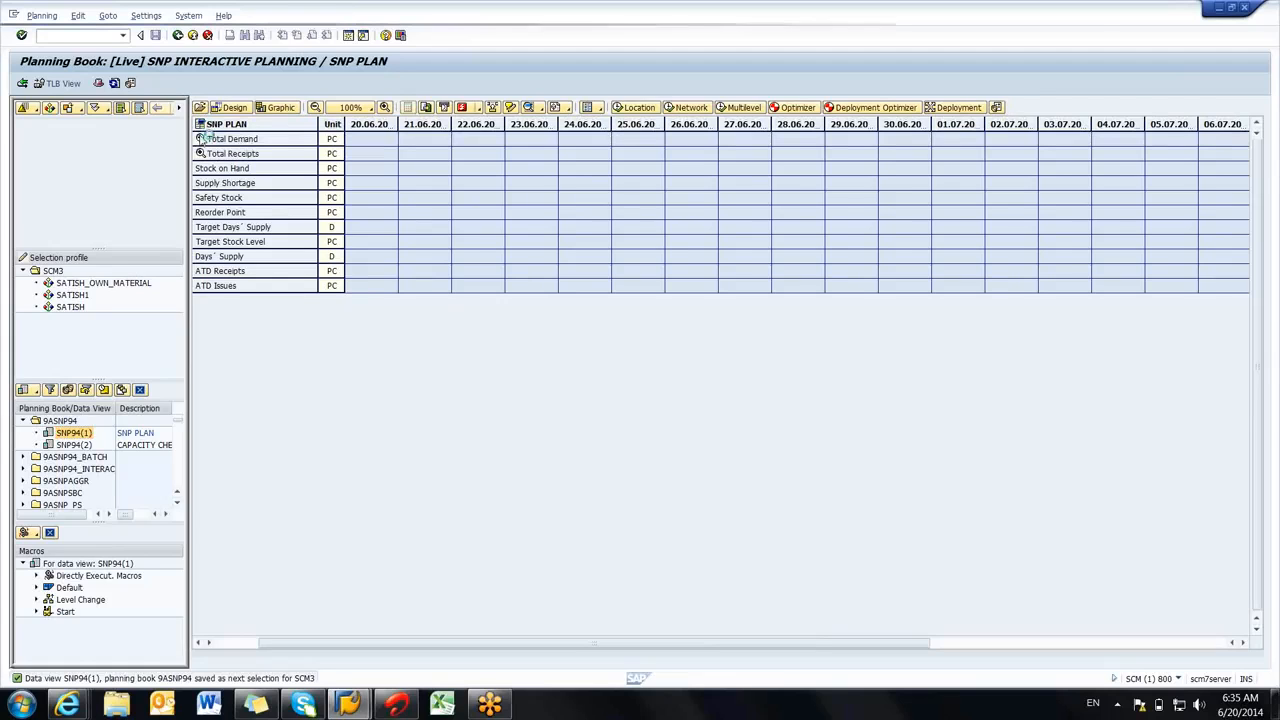
Step: Expand the Total Demand and Total Receipts rows to show their individual key figures
click(201, 139)
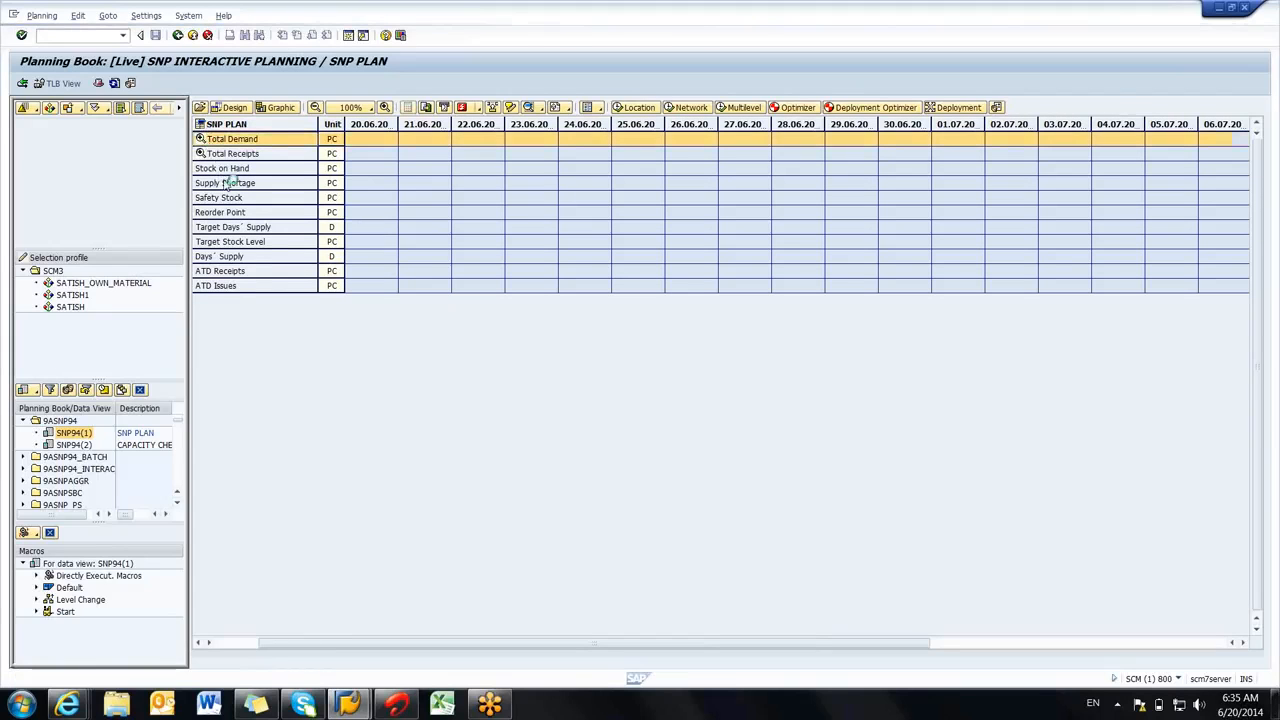
click(201, 242)
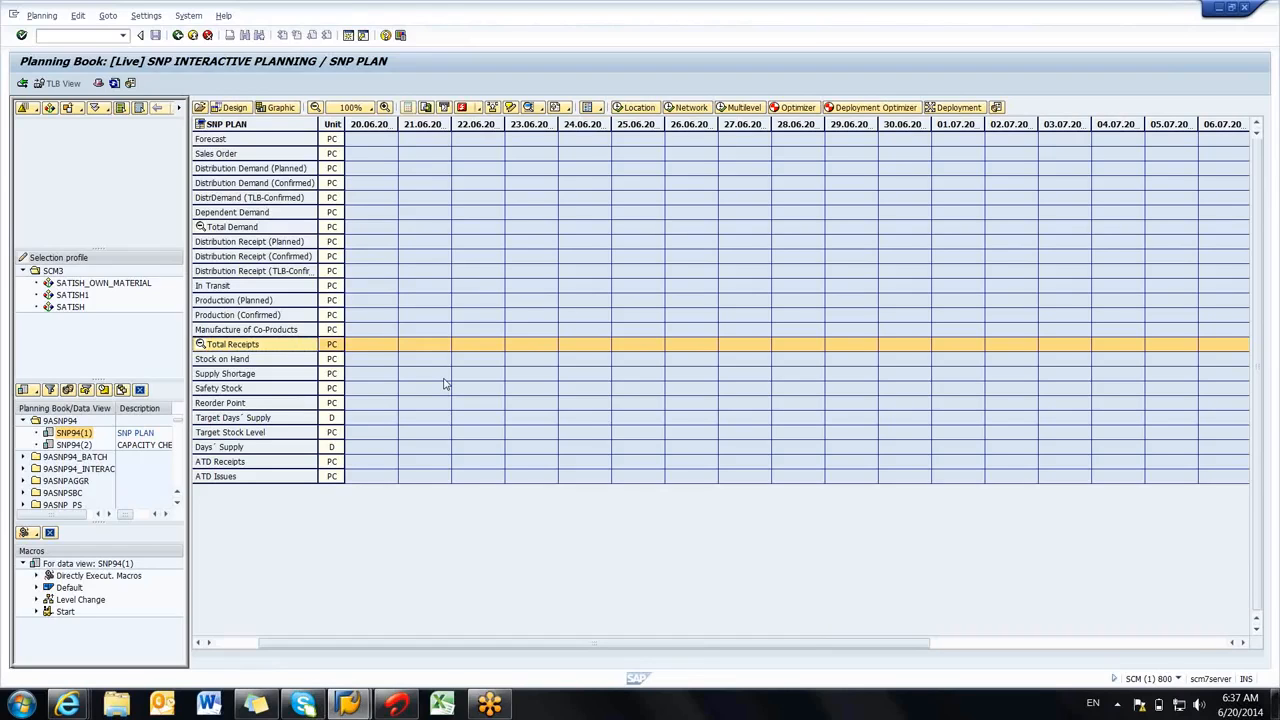
Step: Switch to the blank Excel workbook and enter "Charecterstics" in E4 and "Keyfigures" in E6
click(442, 705)
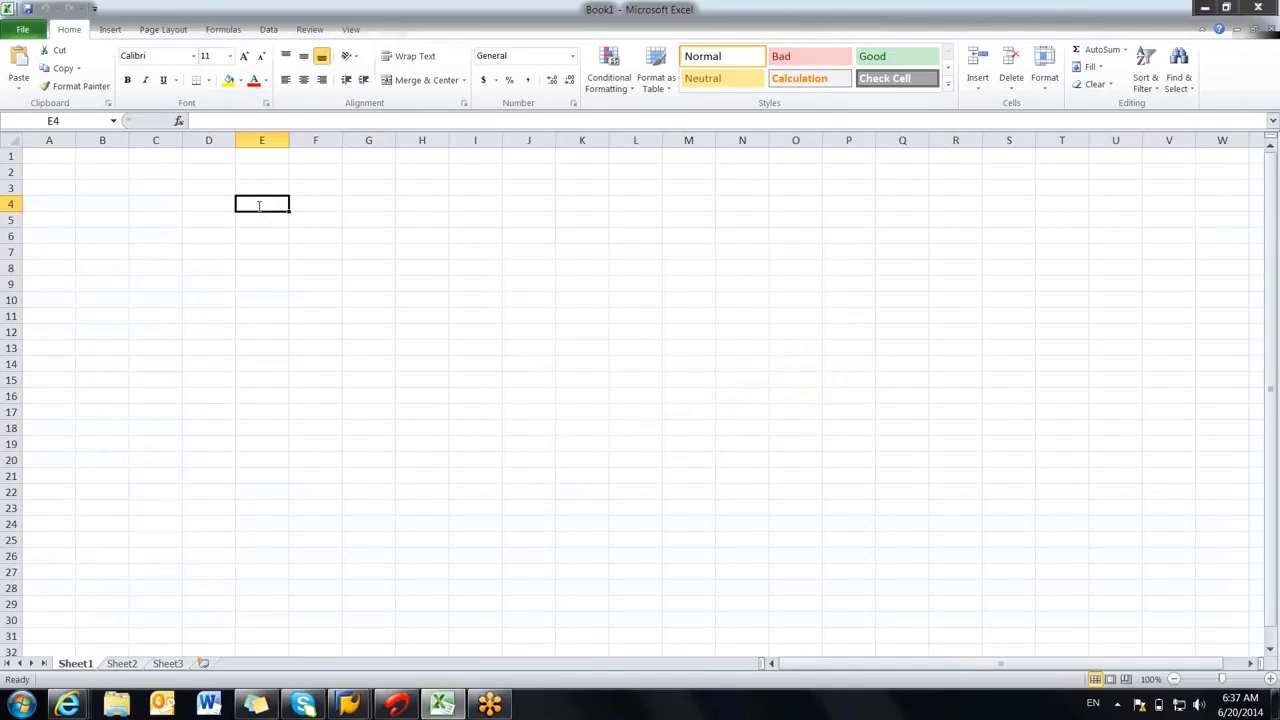
text(Charecters)
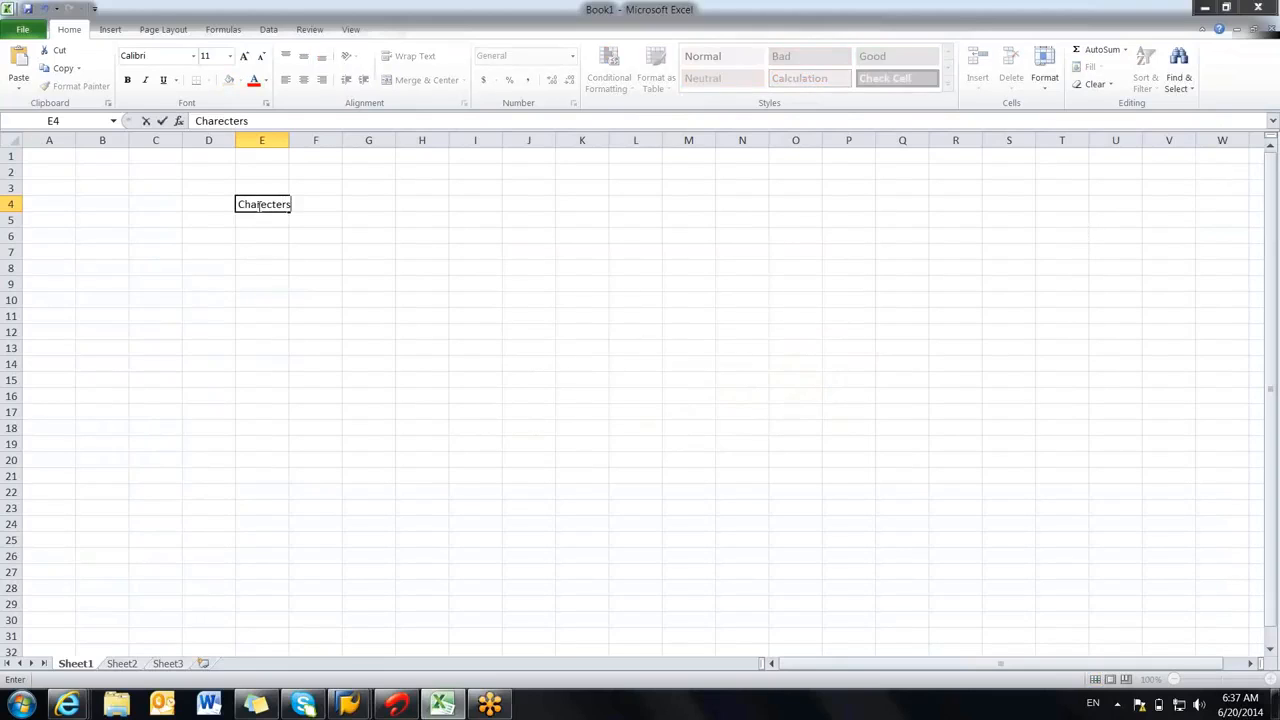
text(tics)
click(260, 234)
text(Key)
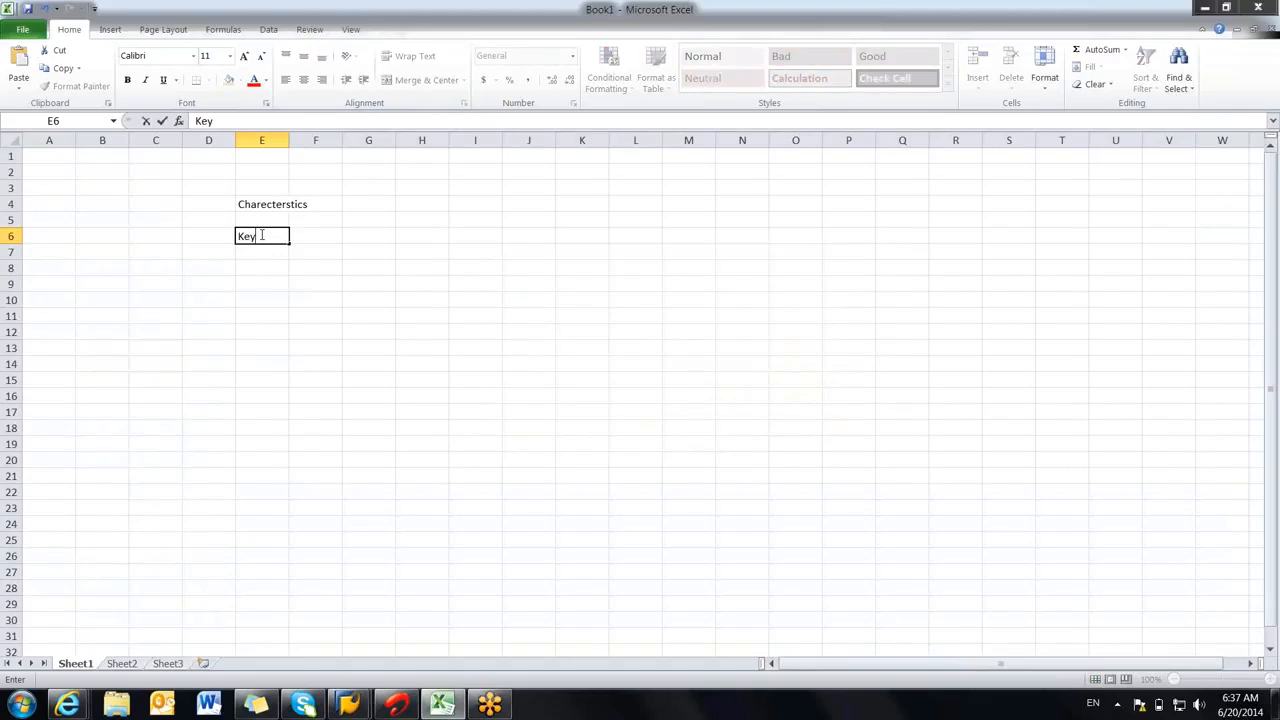
text(figures)
Step: Enter "Planning area" in cell E8 and "Planning object structure" in cell E10
click(259, 269)
text(Planning area)
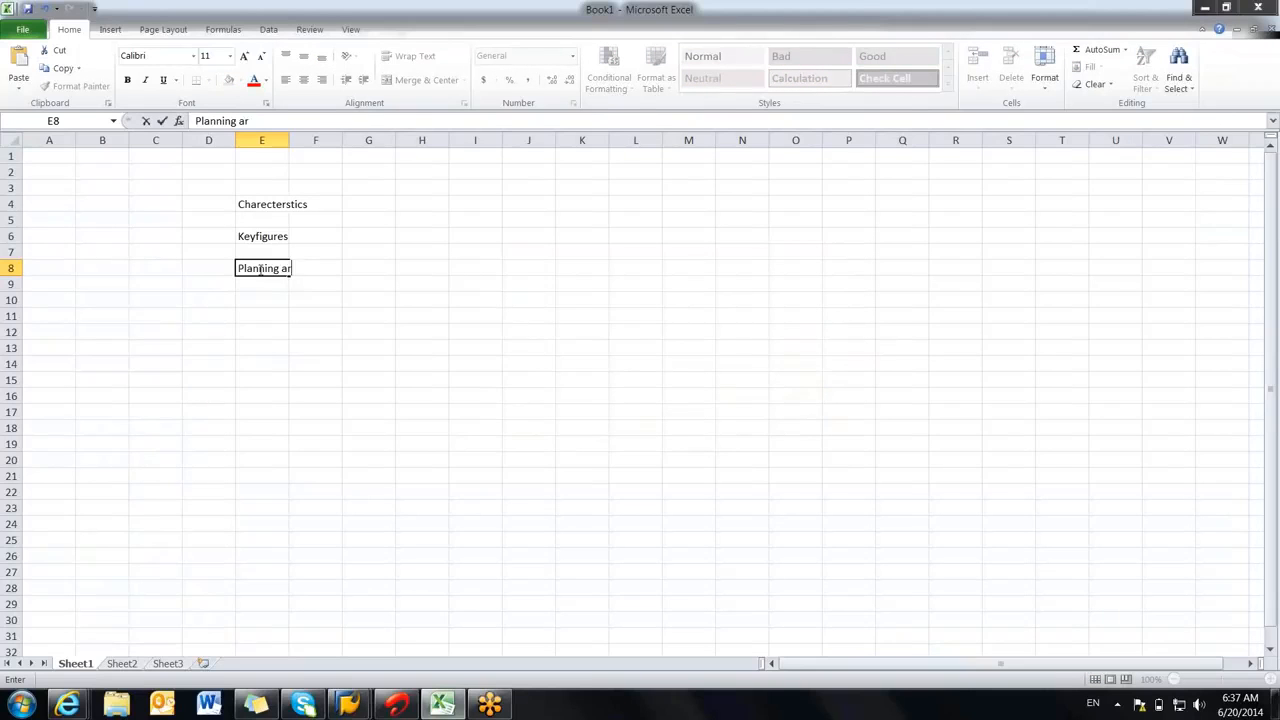
click(262, 298)
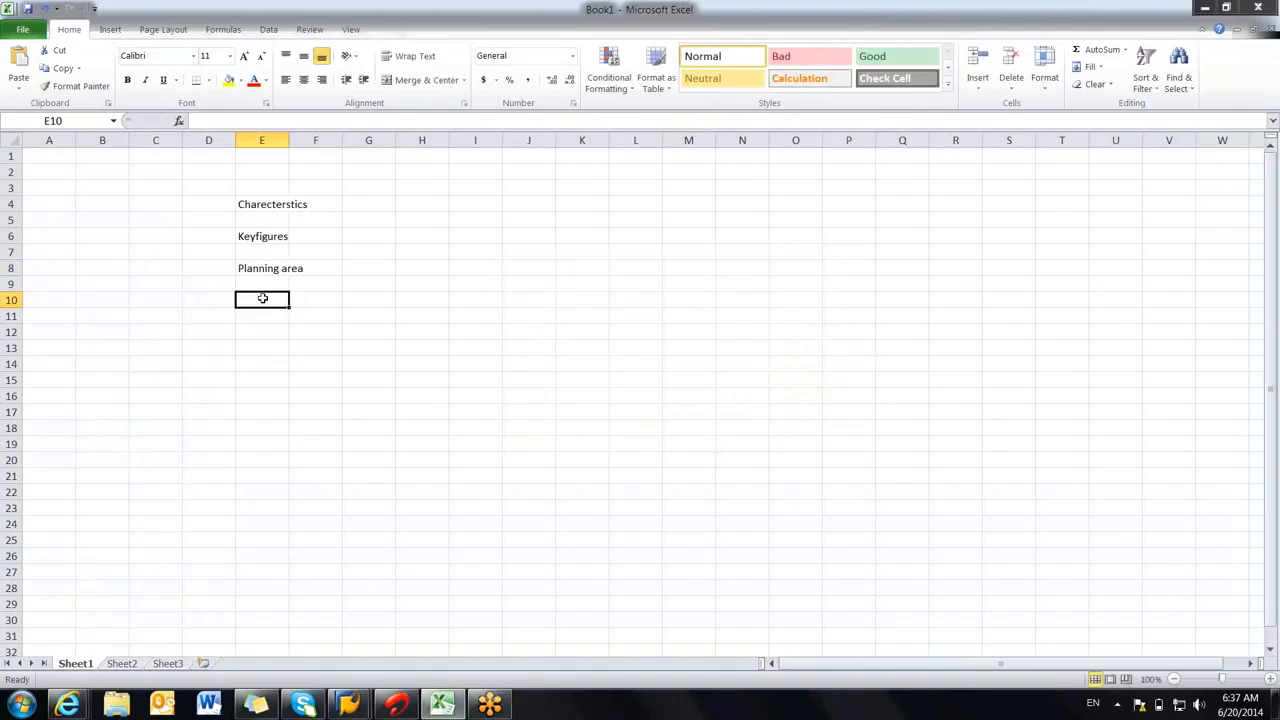
text(Plan)
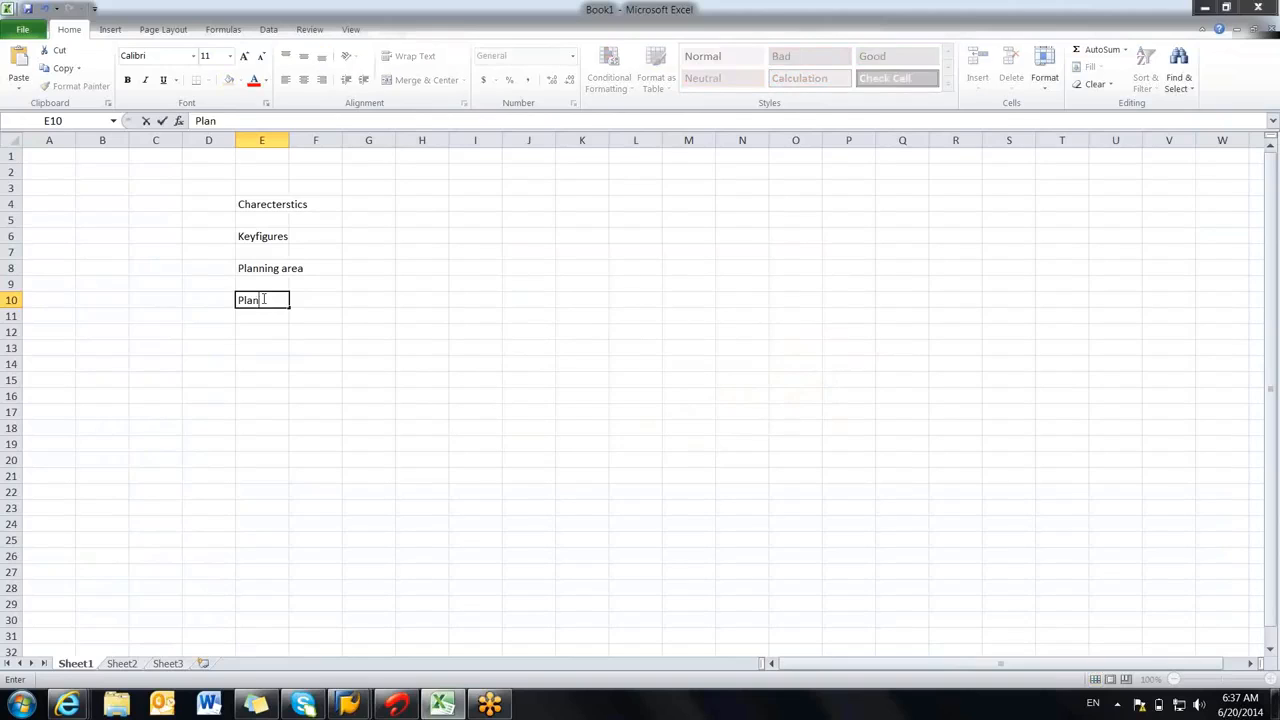
text(ning object str)
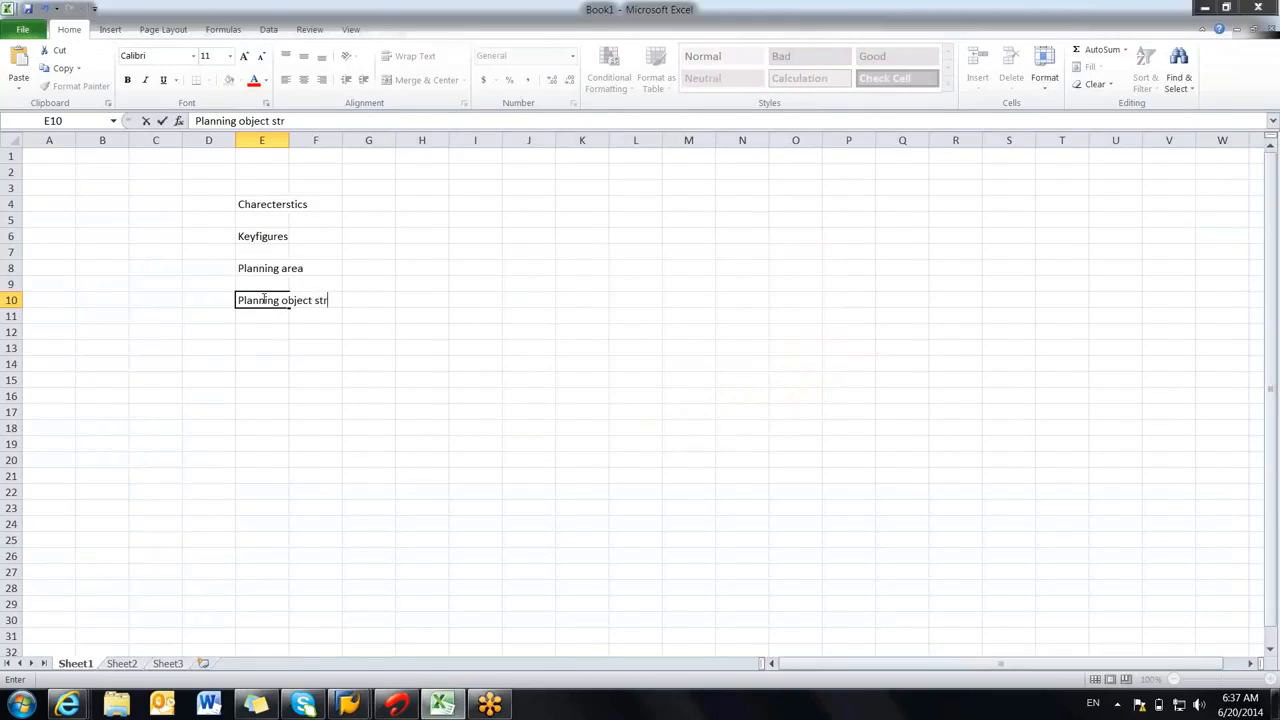
text(ucture)
click(333, 352)
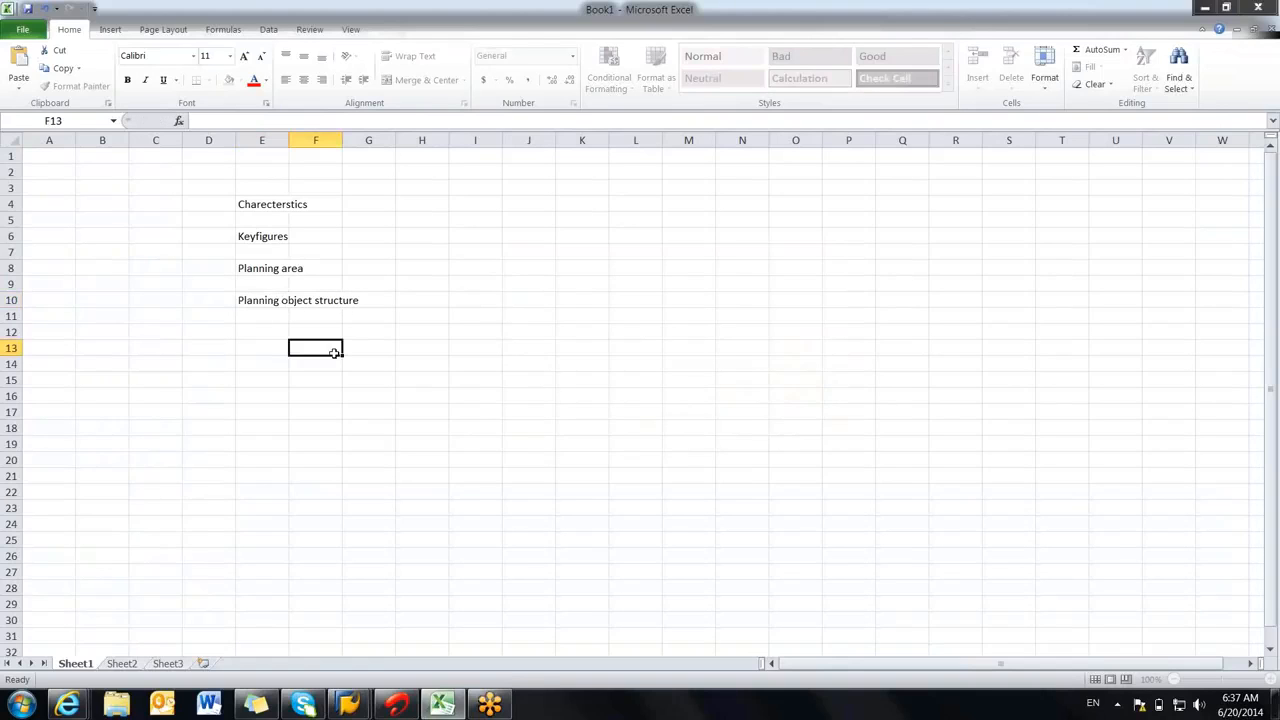
click(267, 207)
click(273, 236)
click(266, 269)
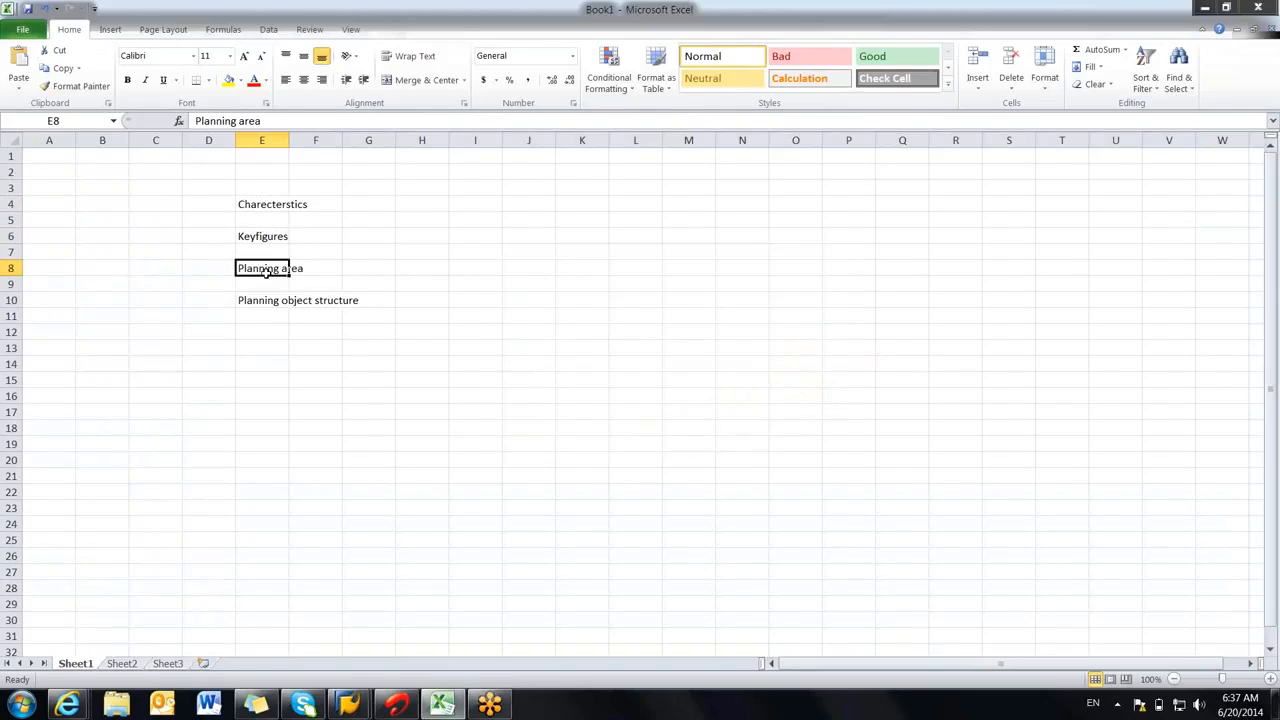
click(267, 303)
click(401, 409)
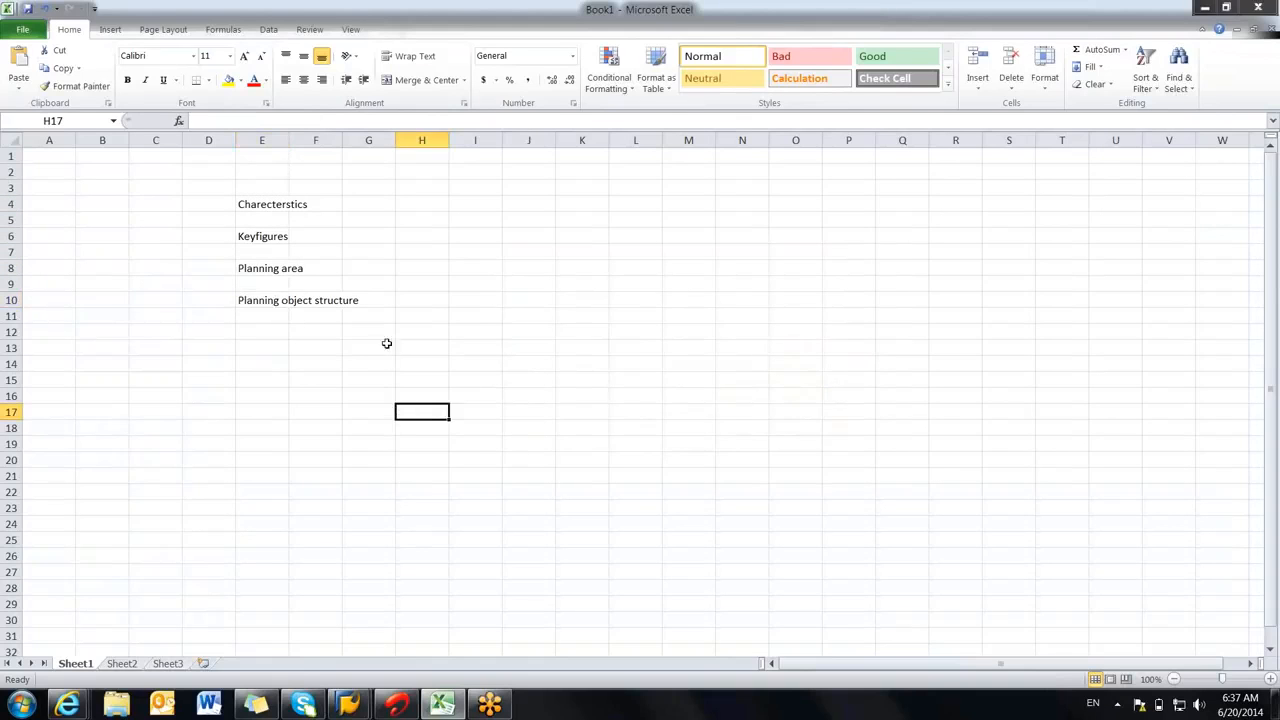
click(273, 207)
click(419, 202)
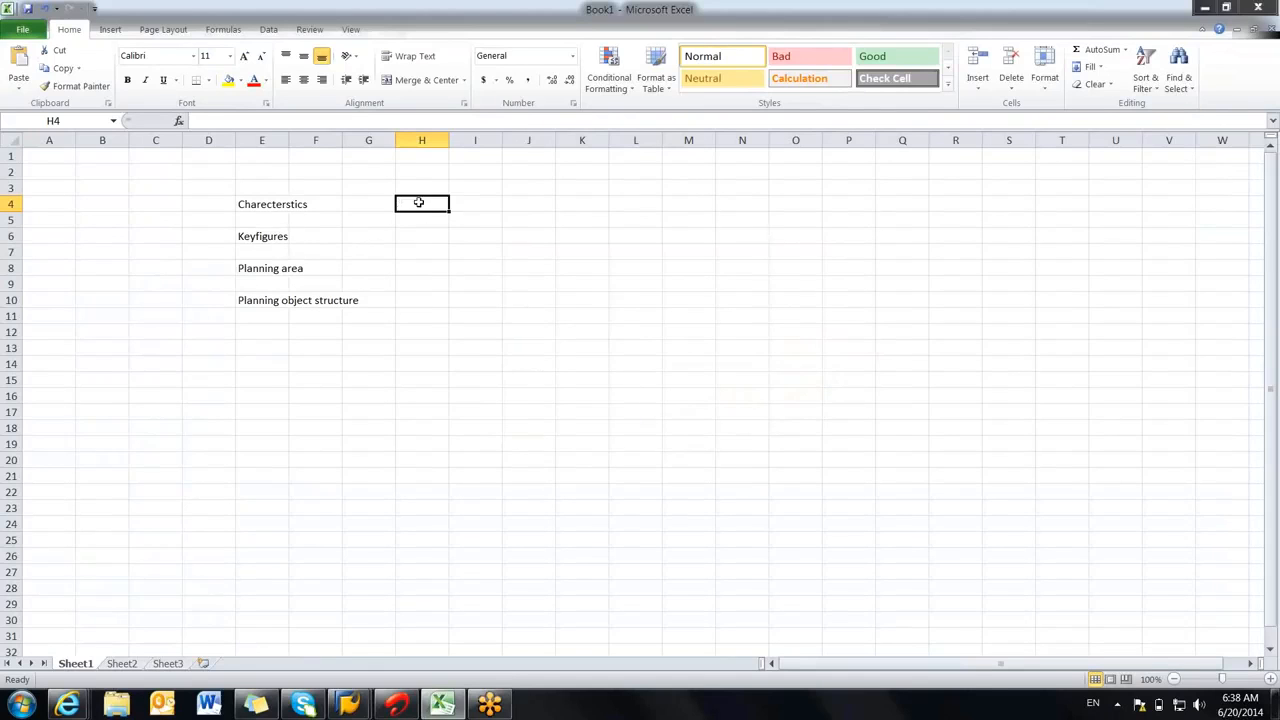
click(275, 238)
click(421, 237)
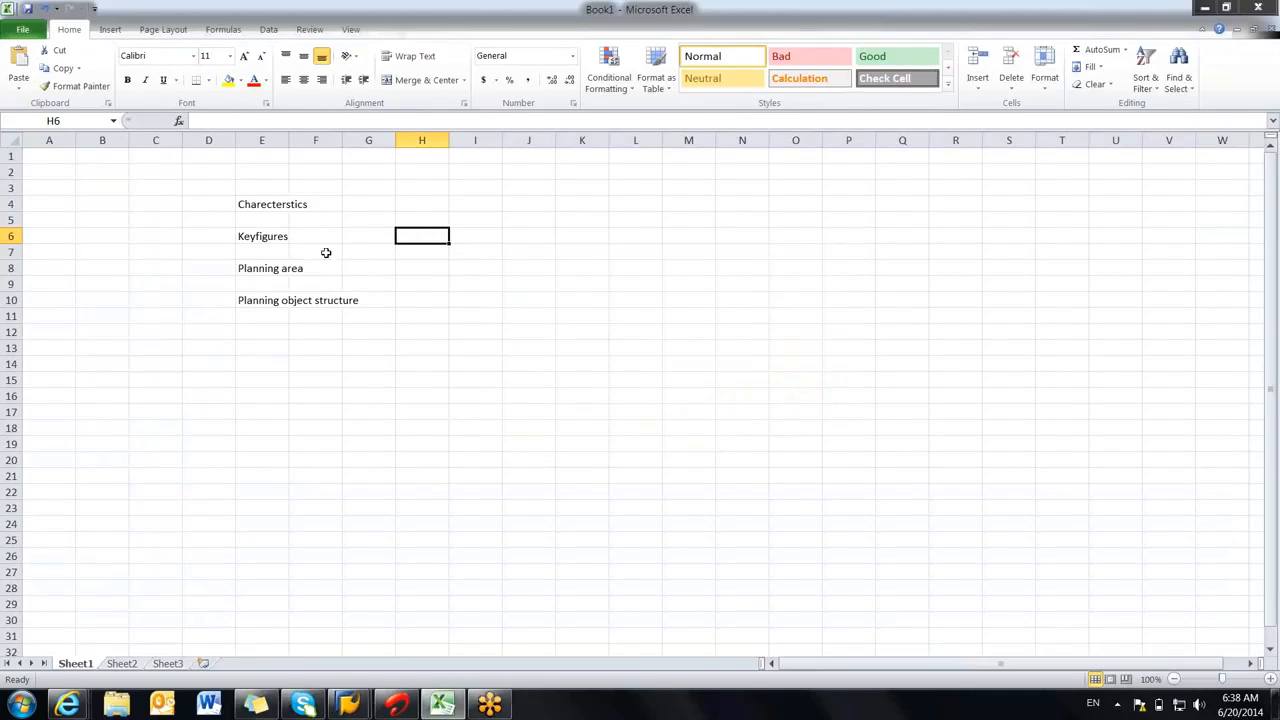
click(253, 236)
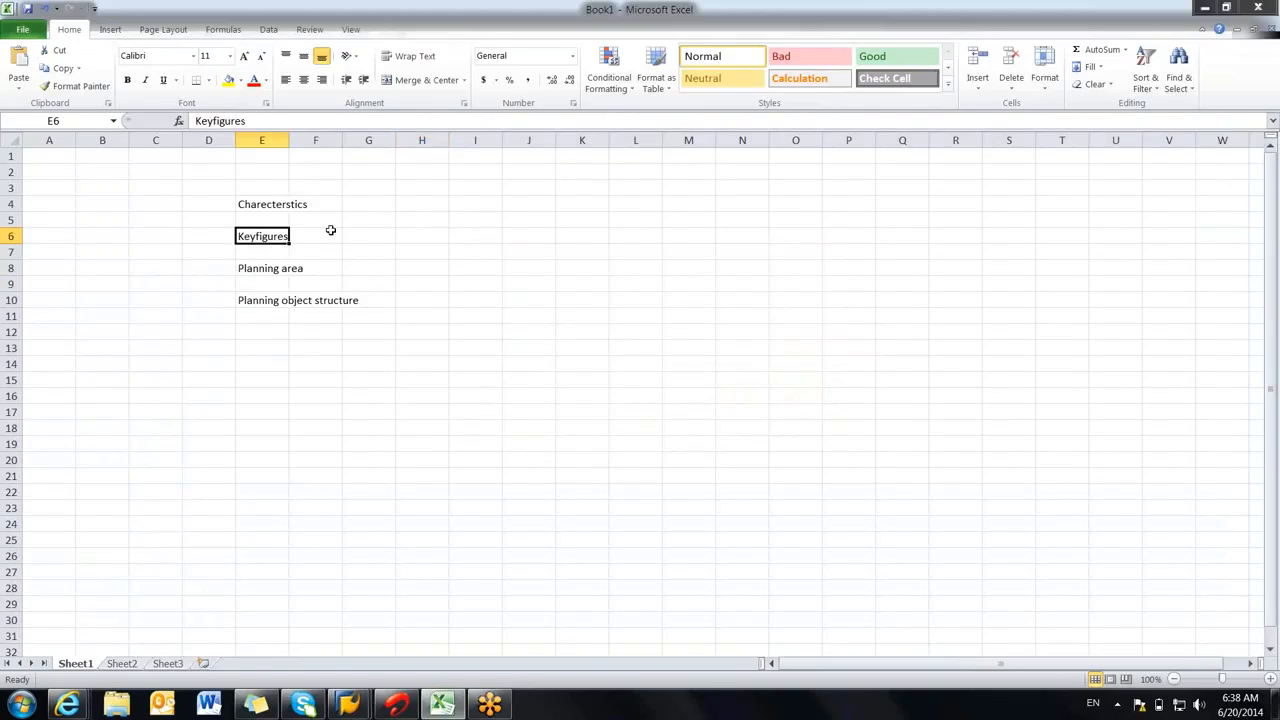
click(430, 208)
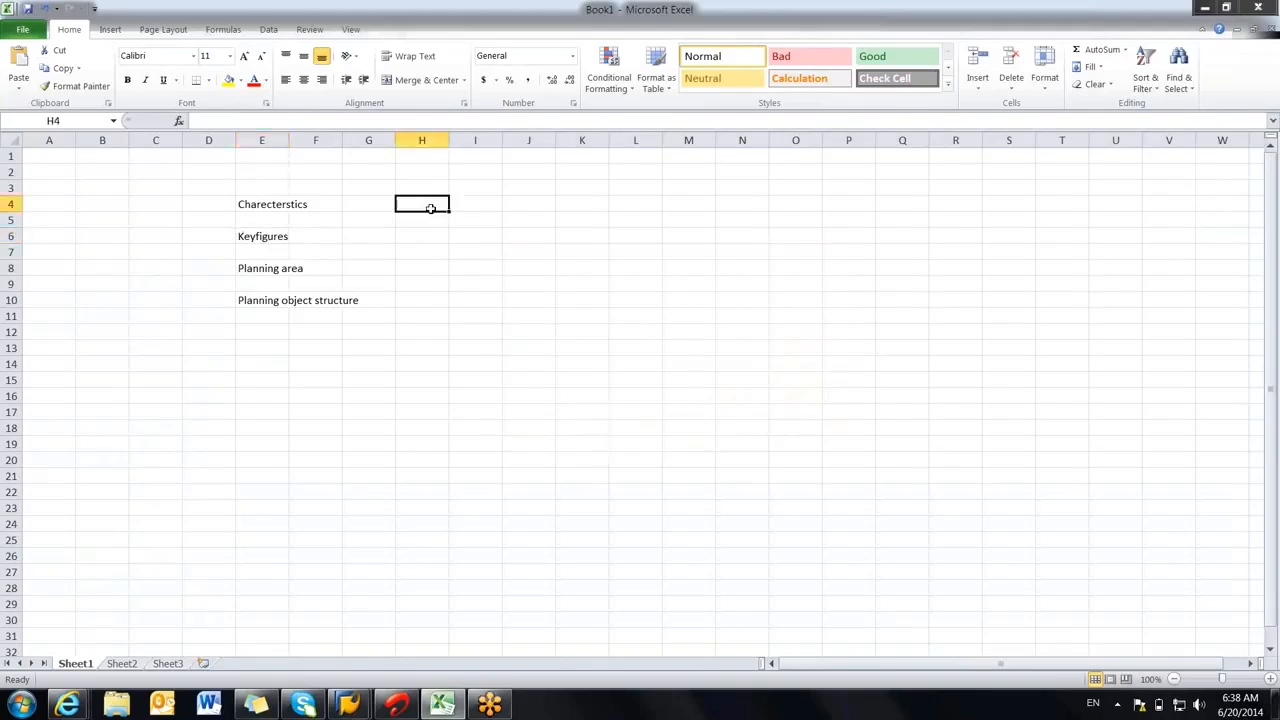
click(271, 204)
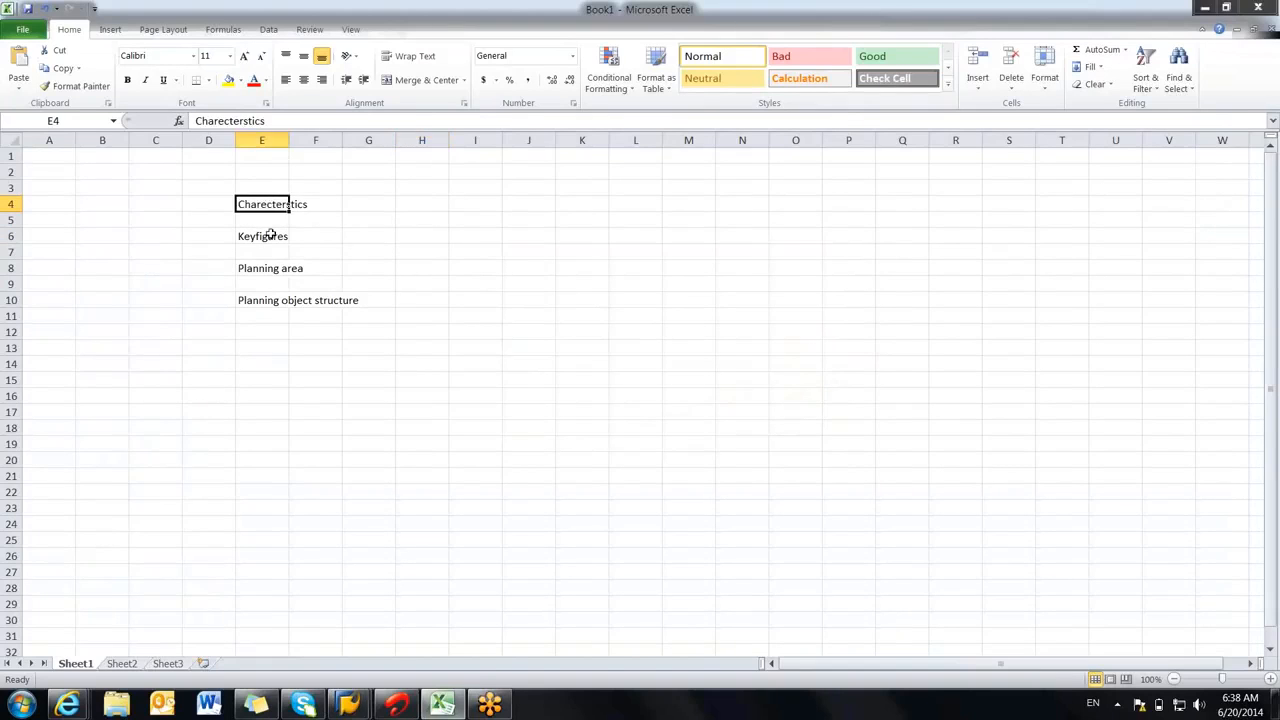
click(272, 271)
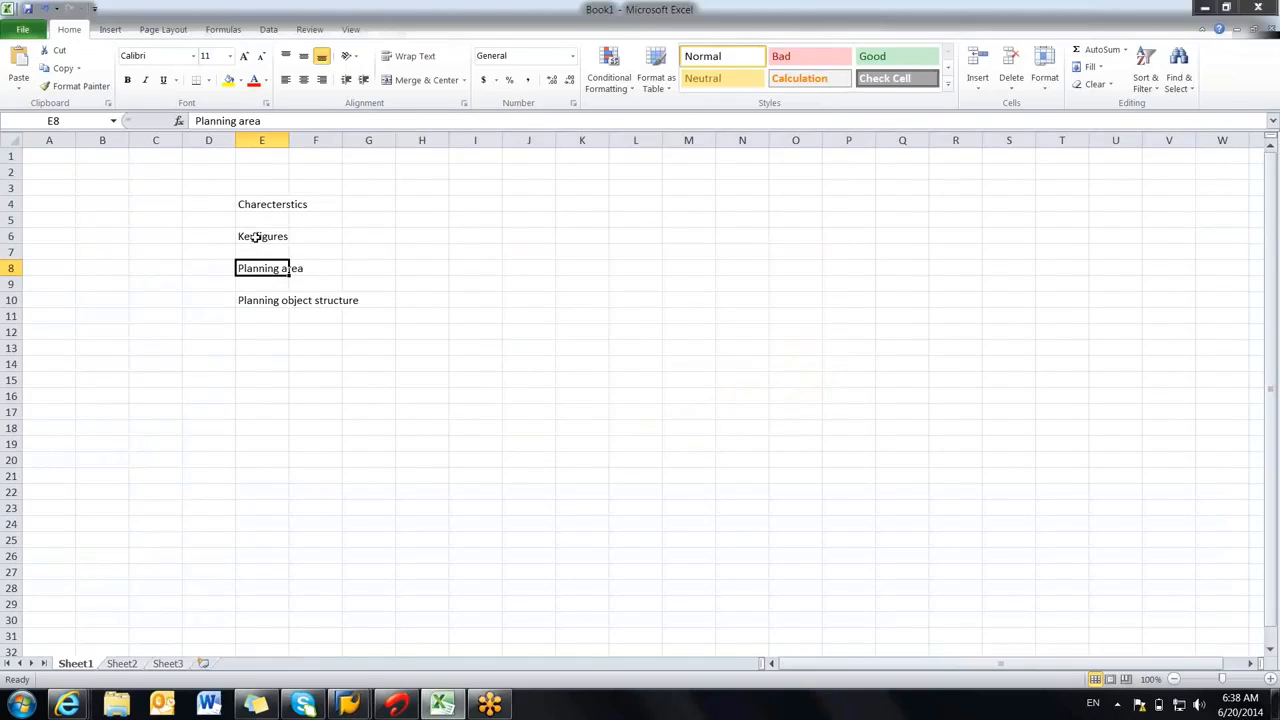
click(256, 237)
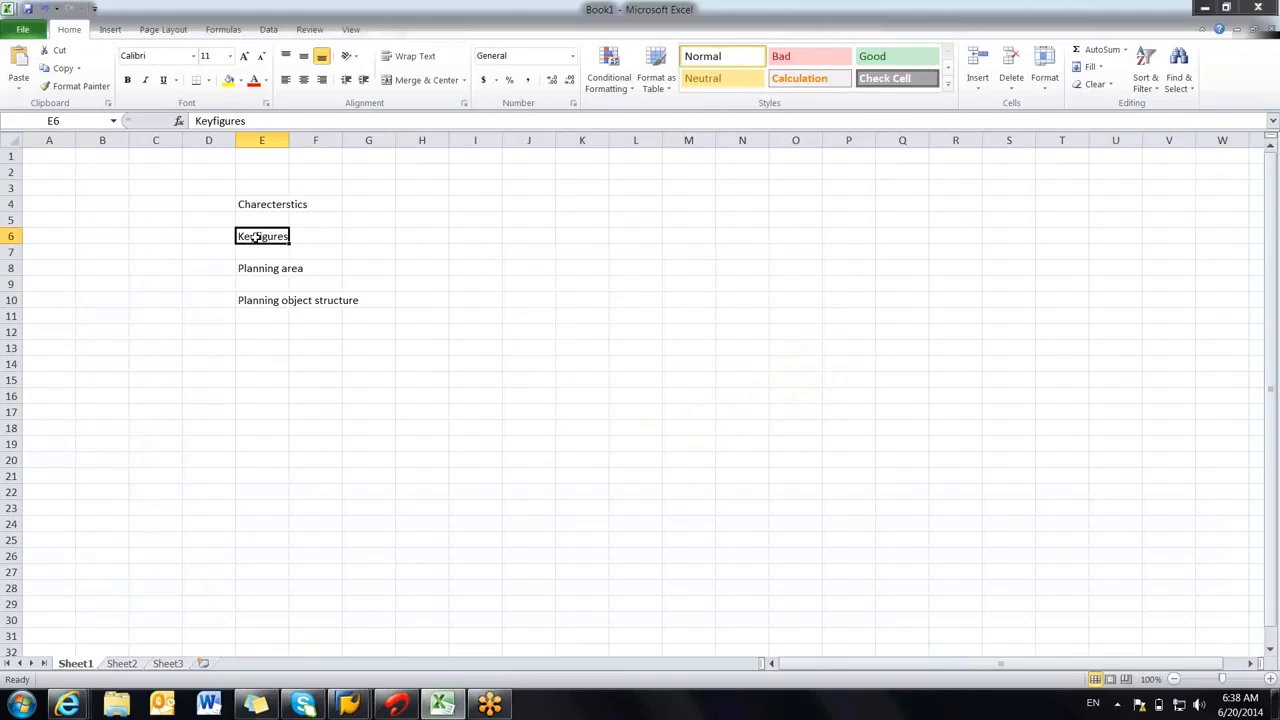
click(266, 268)
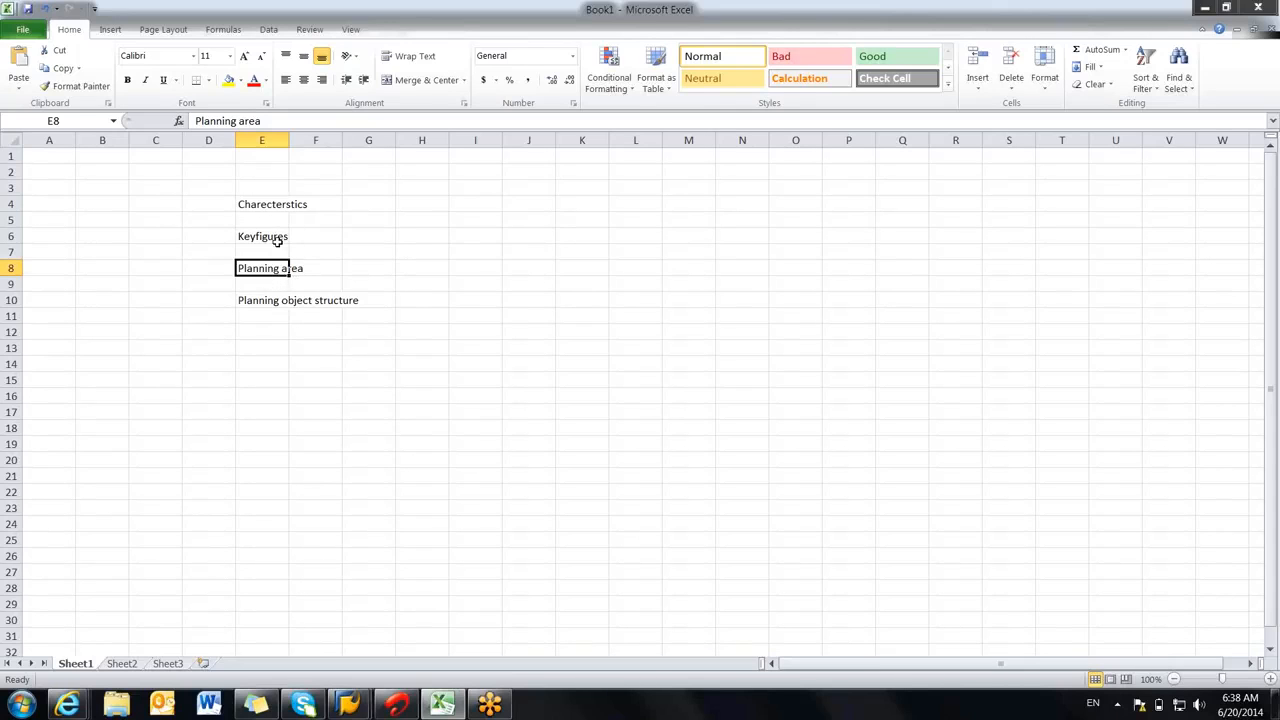
click(270, 207)
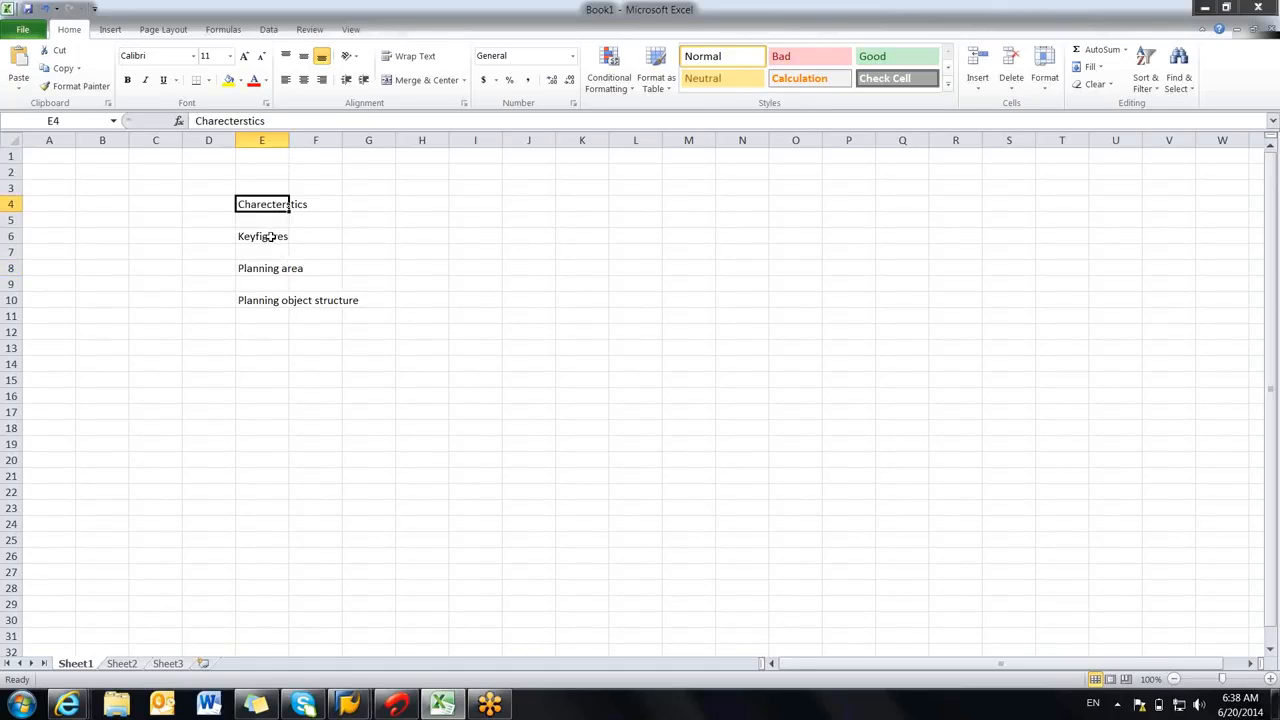
click(270, 237)
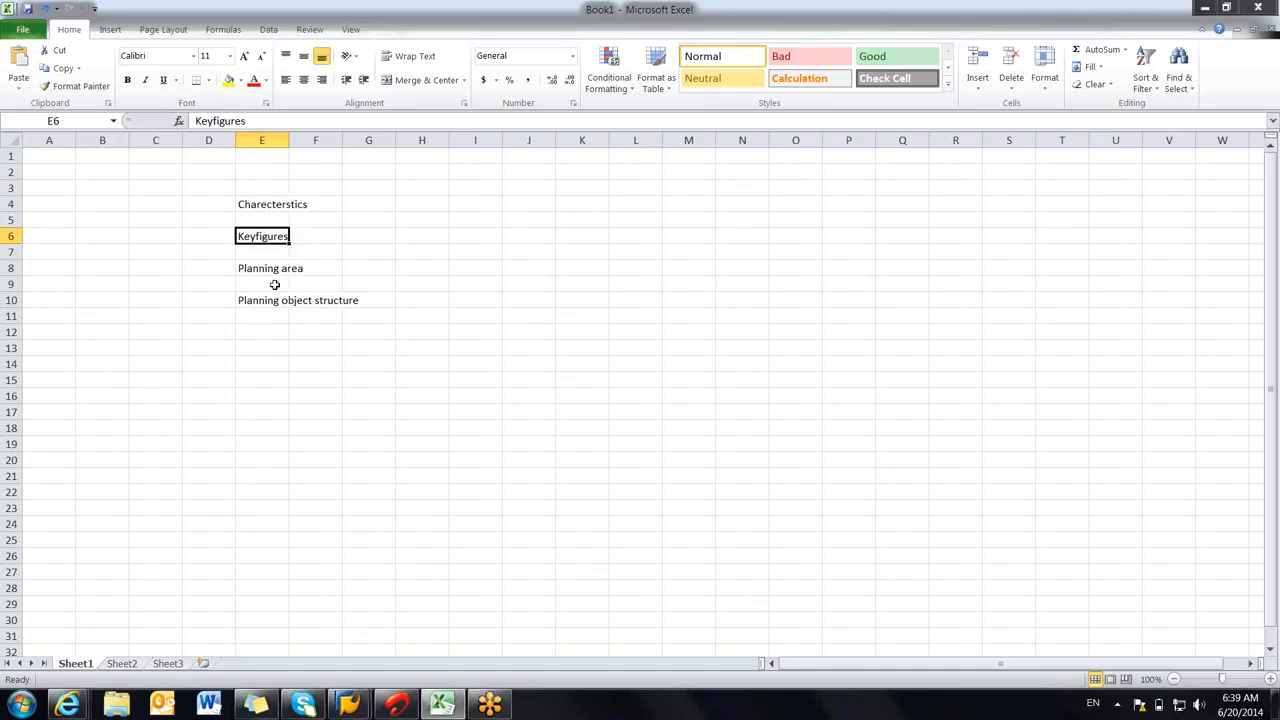
click(267, 268)
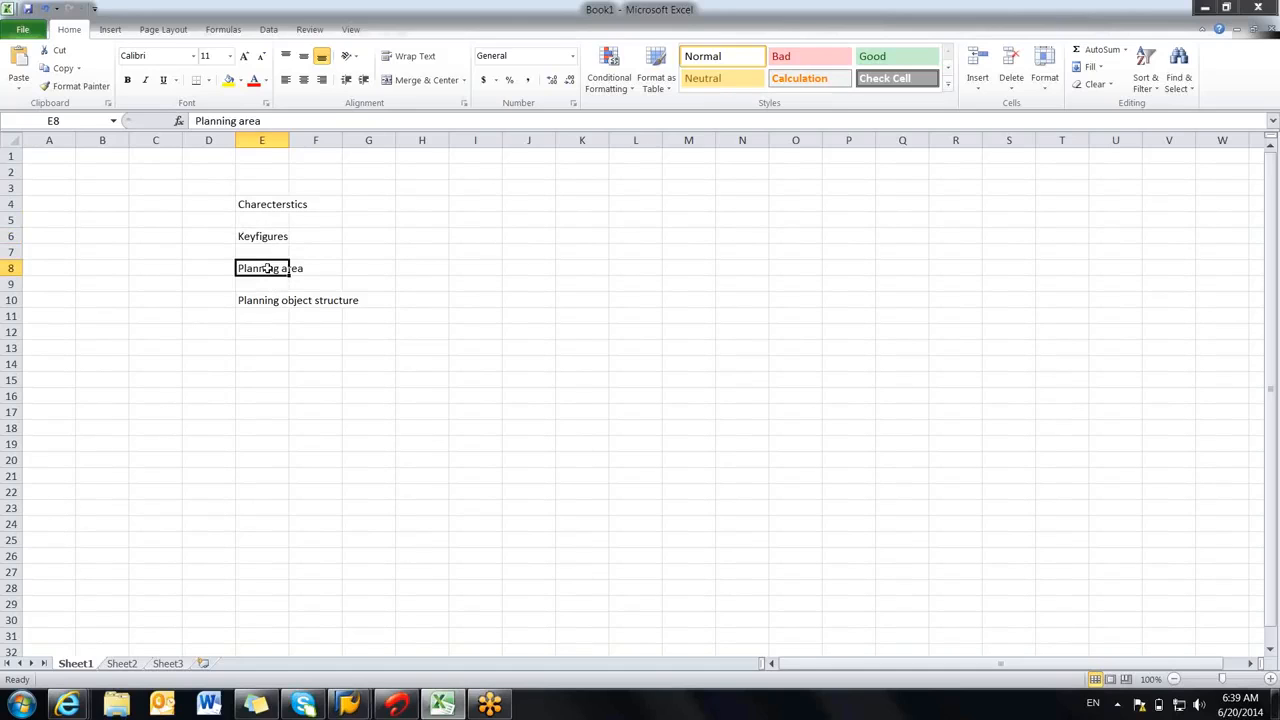
click(268, 300)
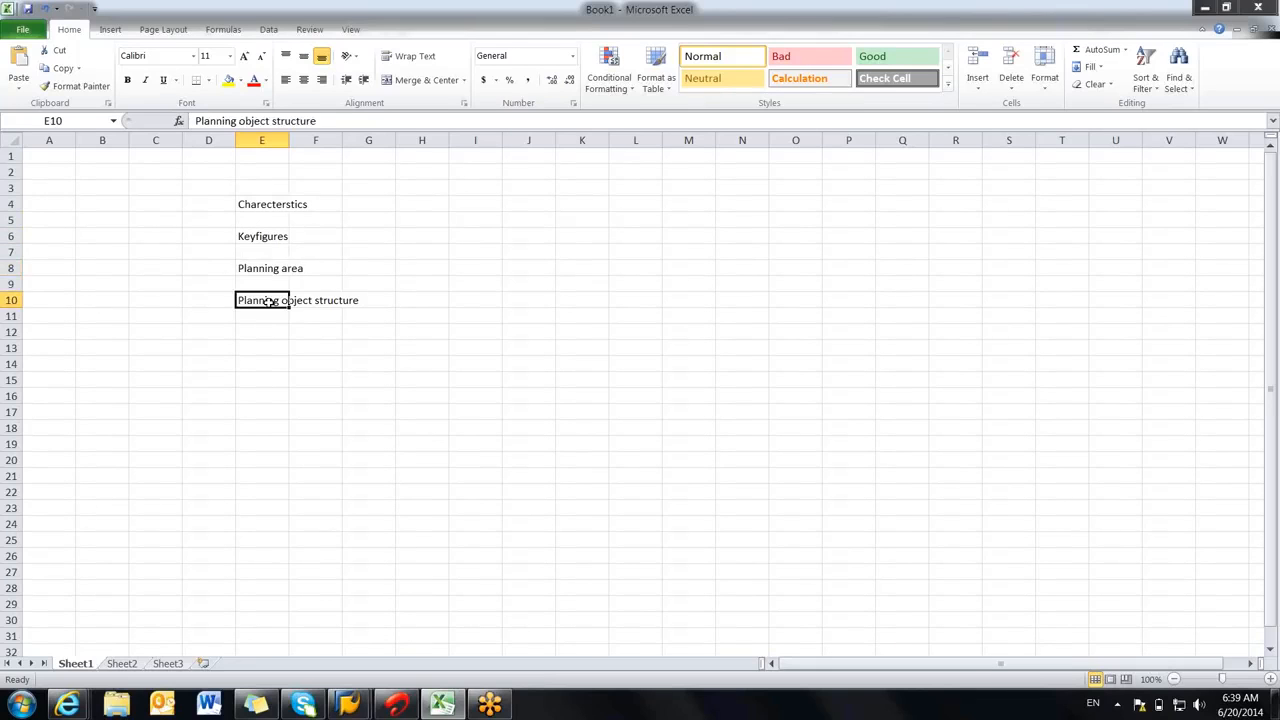
click(291, 377)
click(268, 271)
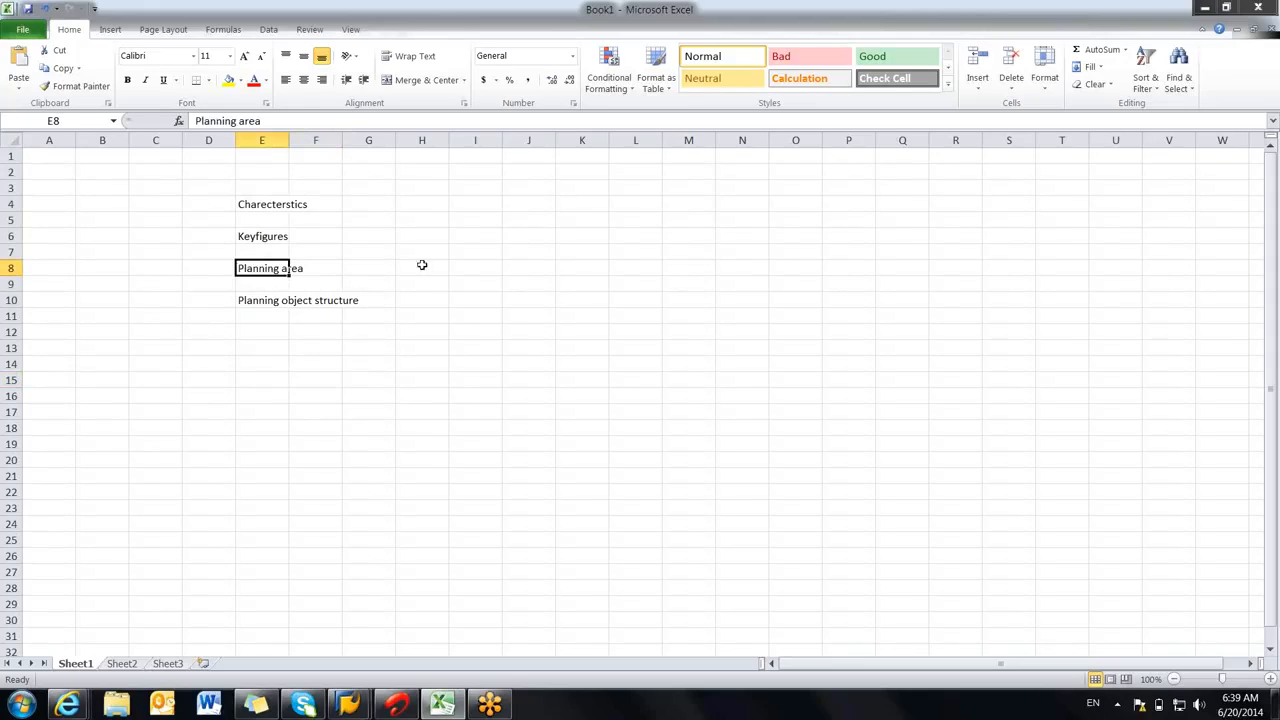
Step: Enter "KF" in H8 beside Planning area and "Char" in H10 beside Planning object structure
click(442, 268)
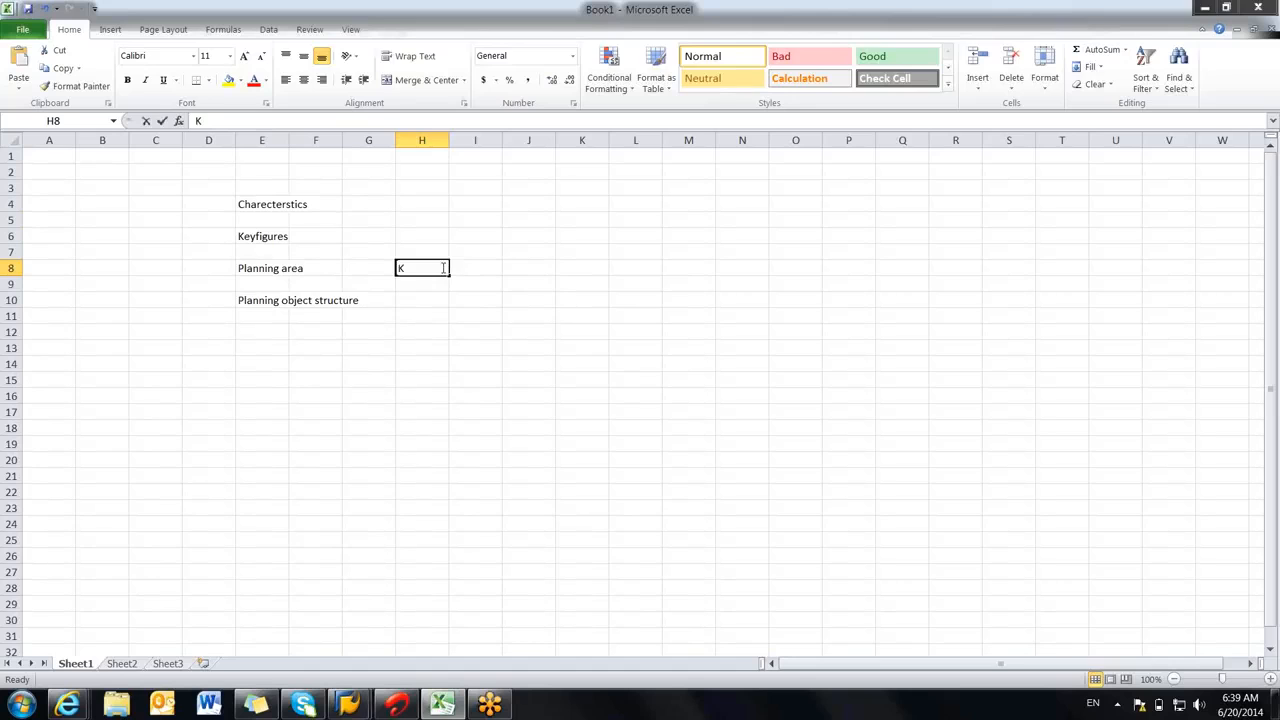
text(KF)
click(433, 300)
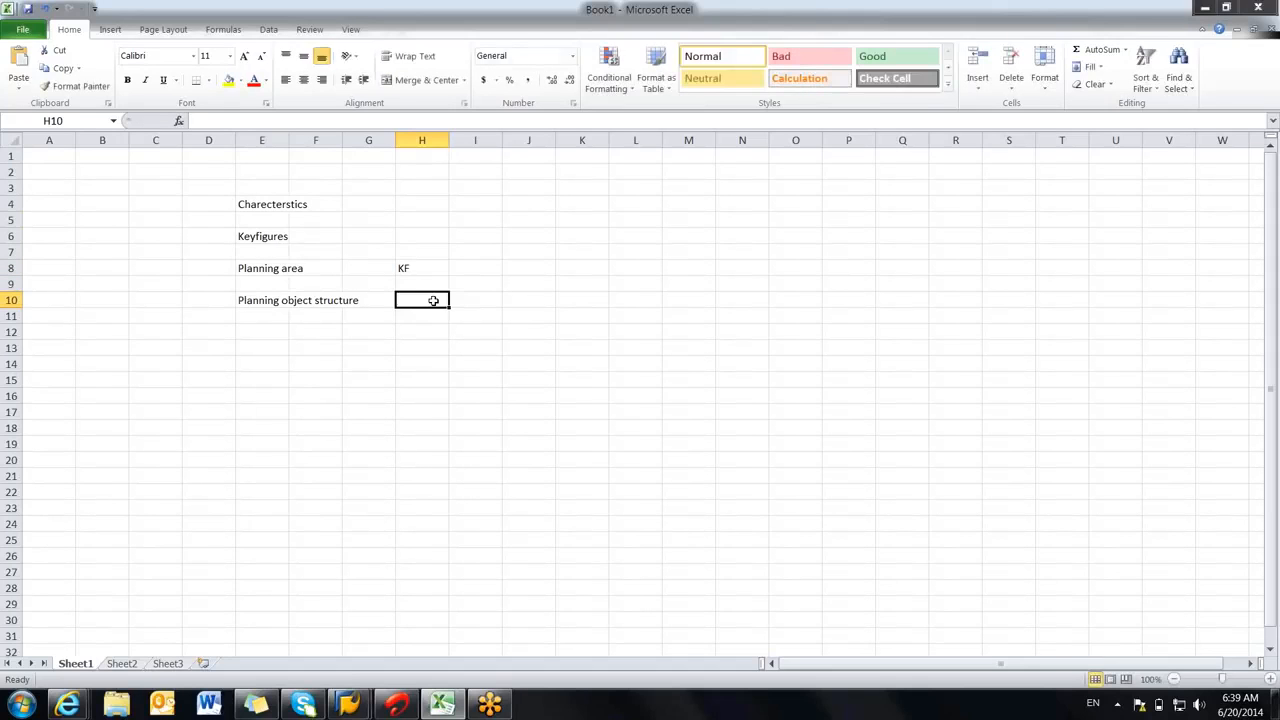
text(Char)
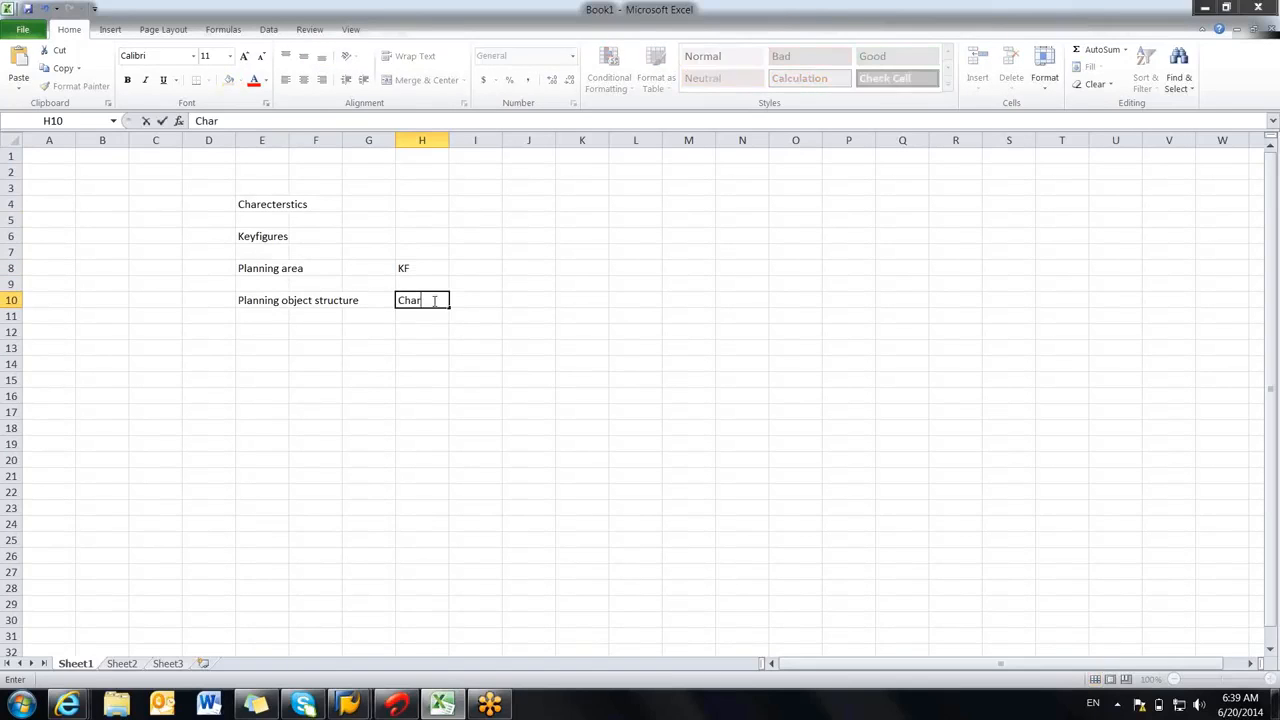
click(451, 362)
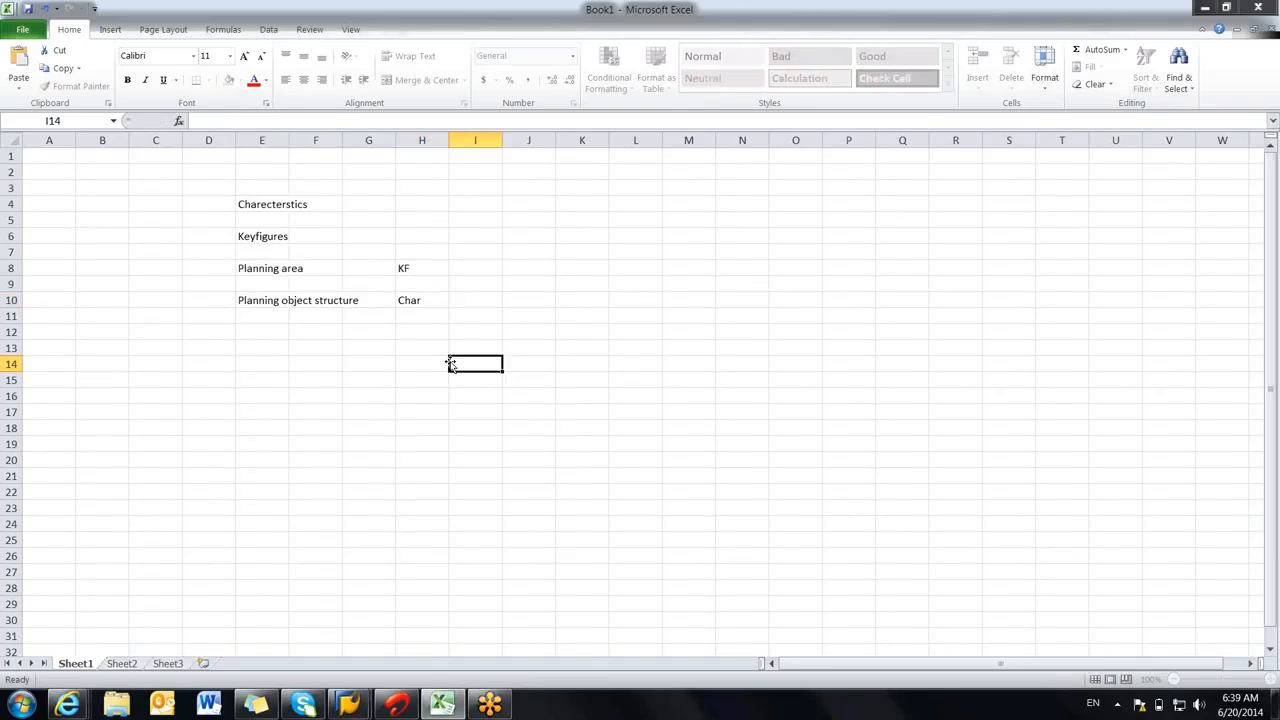
click(426, 537)
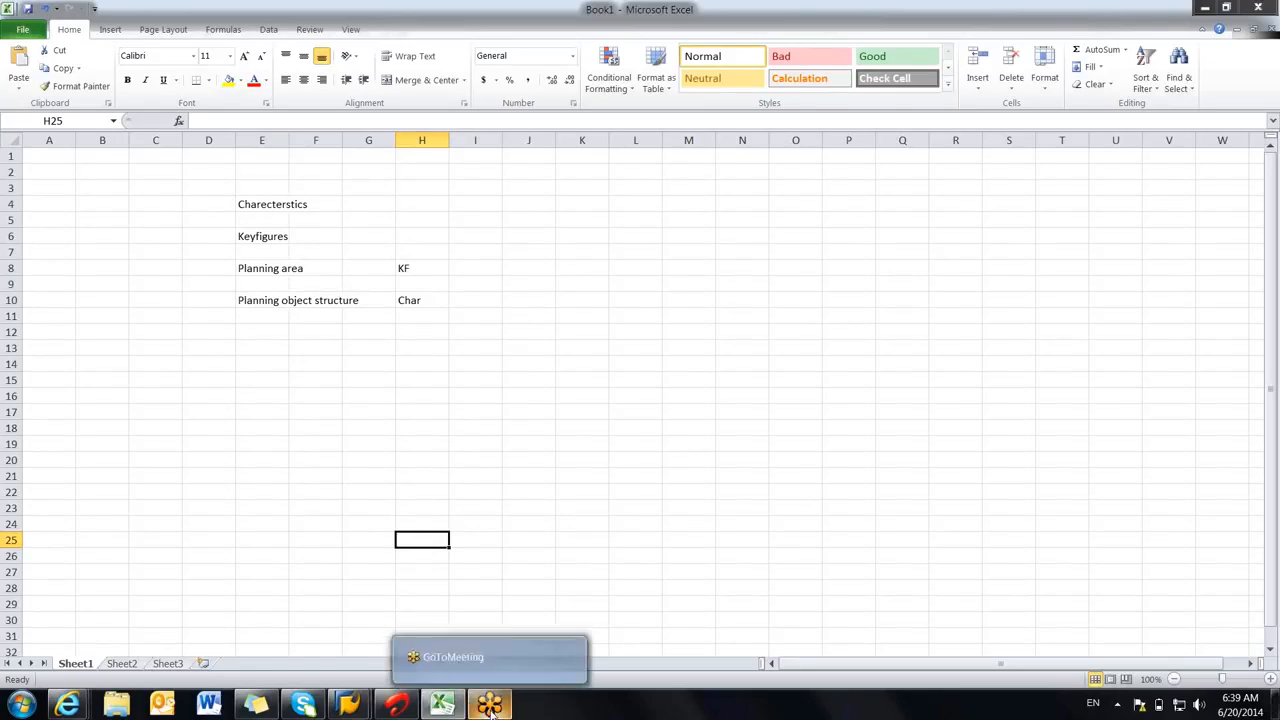
click(1271, 32)
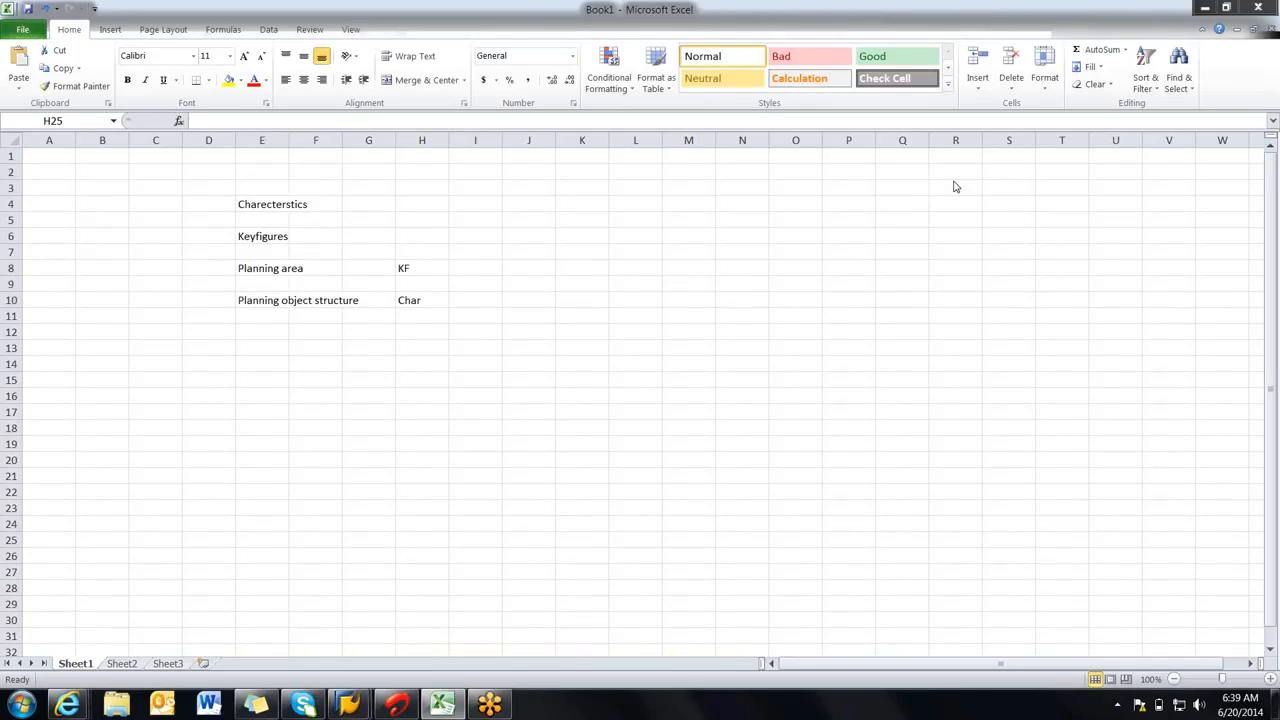
Step: Enter "Planning Books" in cell E13 below the planning object structure entry
click(254, 350)
click(254, 348)
text(Planning Books)
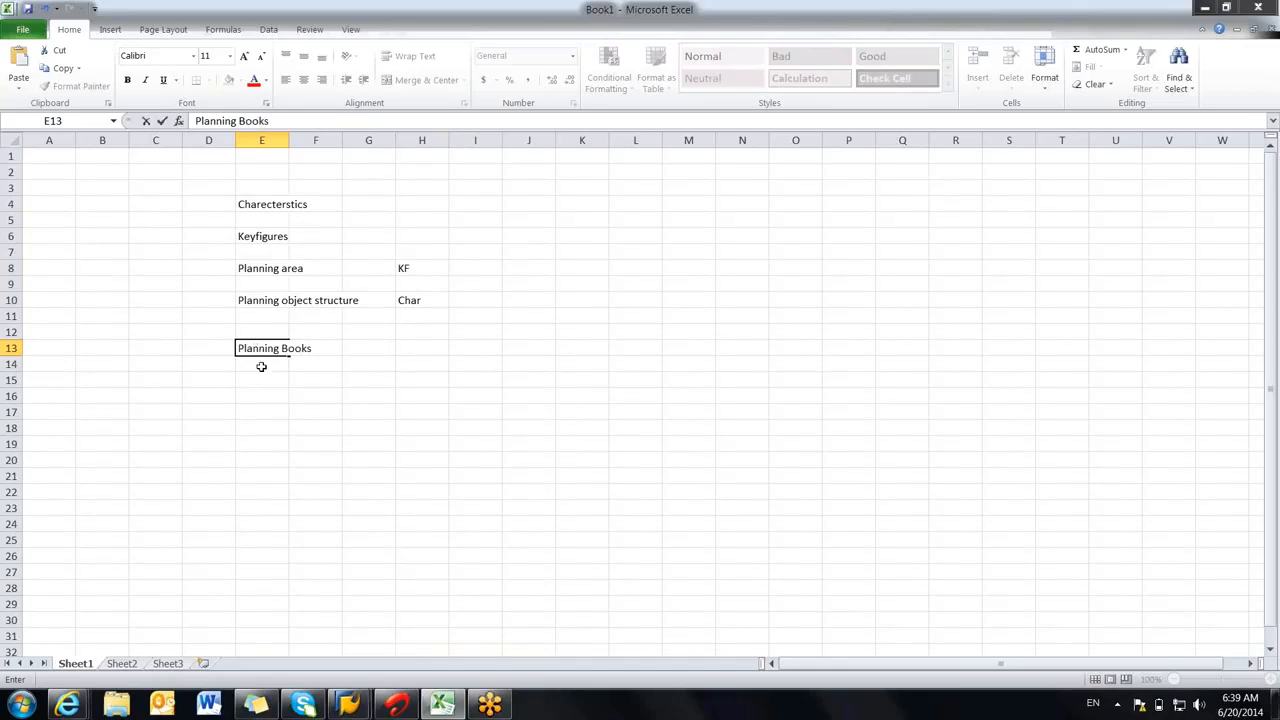
drag(260, 366, 275, 266)
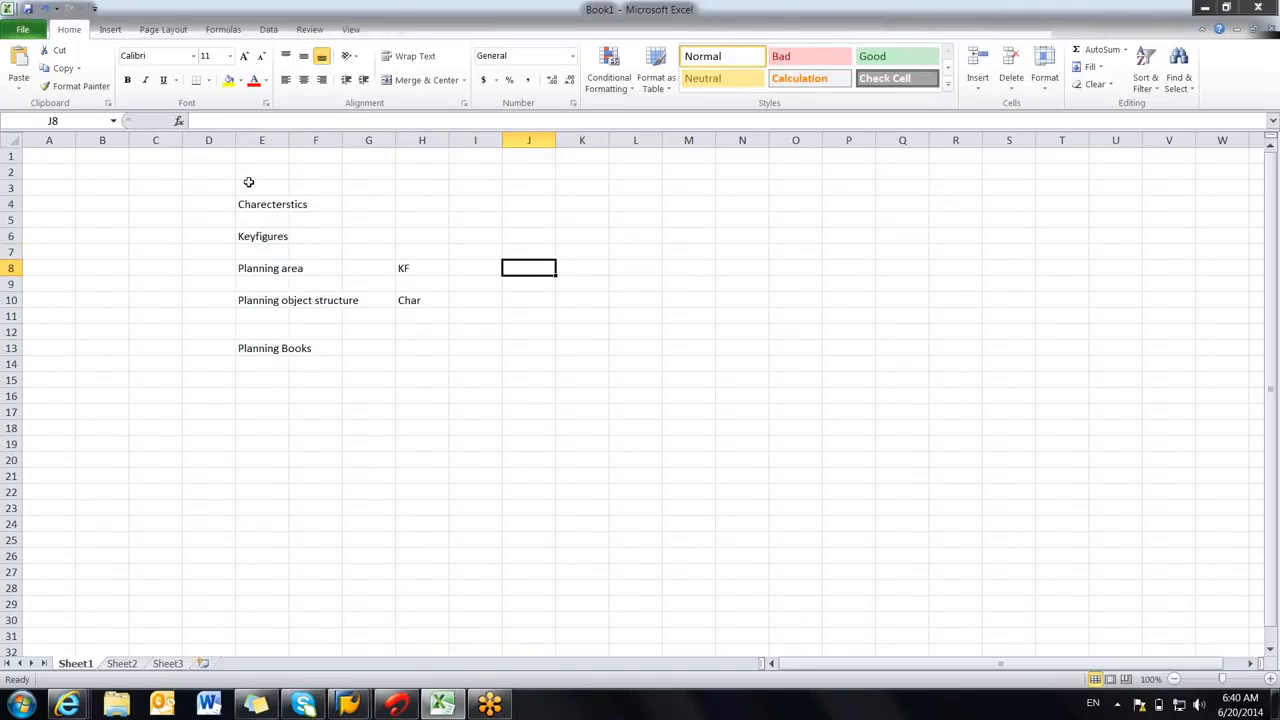
Step: Highlight the range E2:I11, from above Charecterstics to below Planning object structure, with a yellow fill
drag(249, 182, 541, 319)
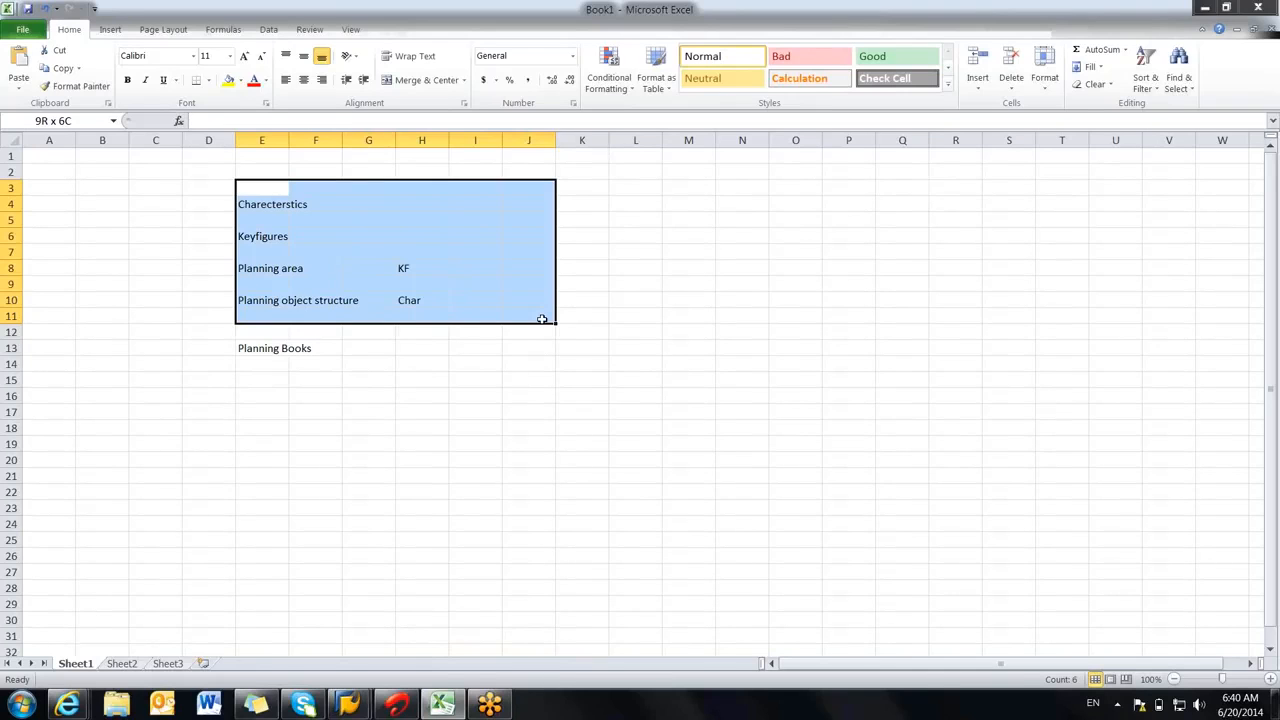
drag(541, 319, 548, 311)
click(514, 377)
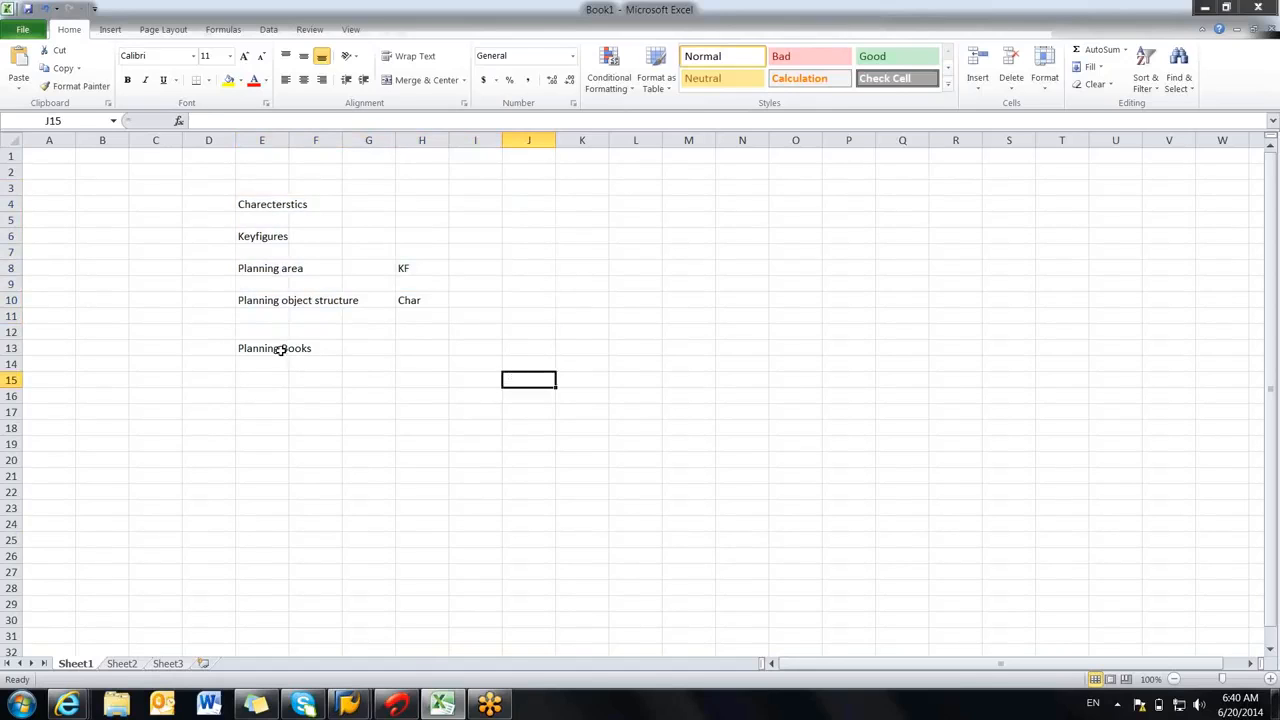
click(281, 349)
drag(265, 173, 484, 310)
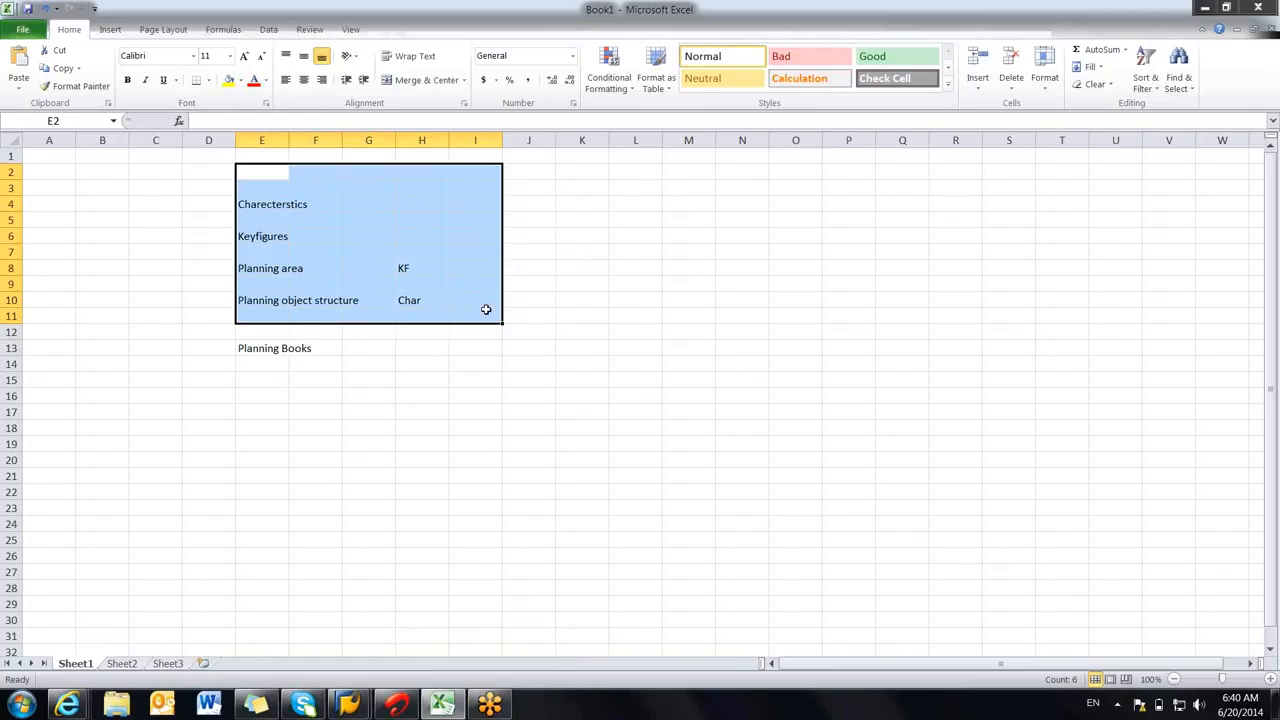
click(228, 79)
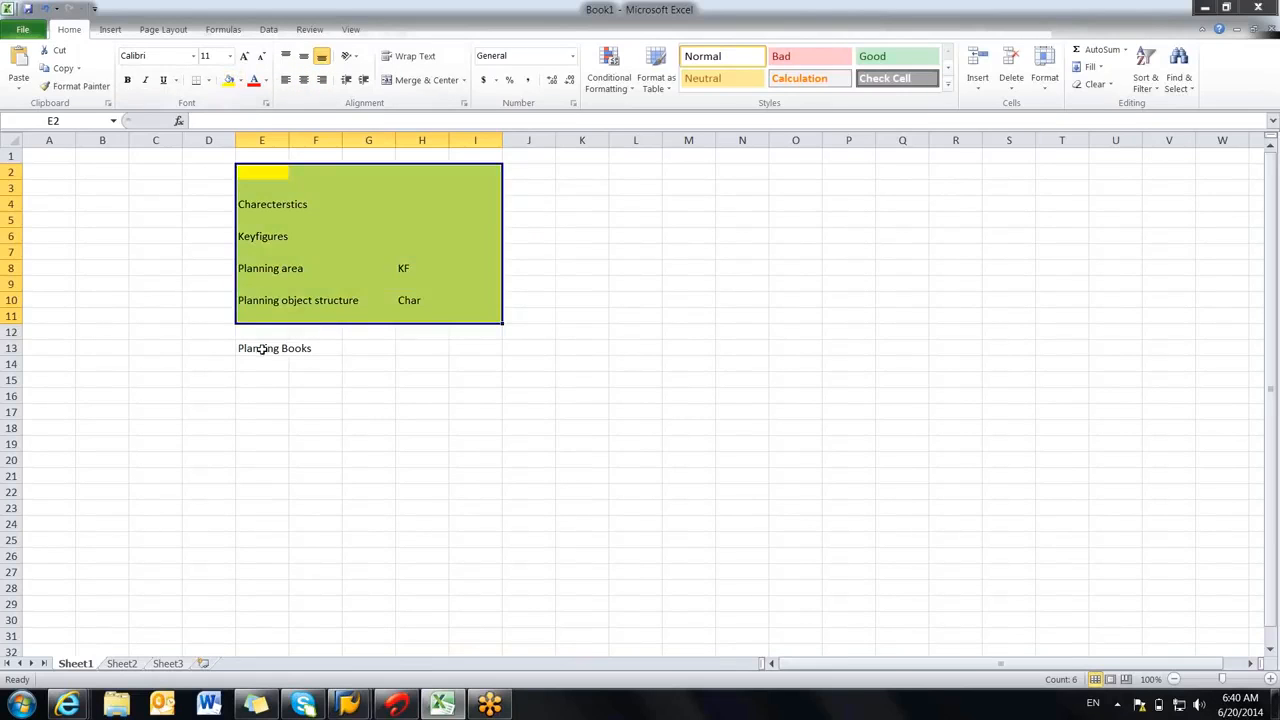
Step: Enter "View" in cell H13 beside Planning Books
click(443, 348)
text(View)
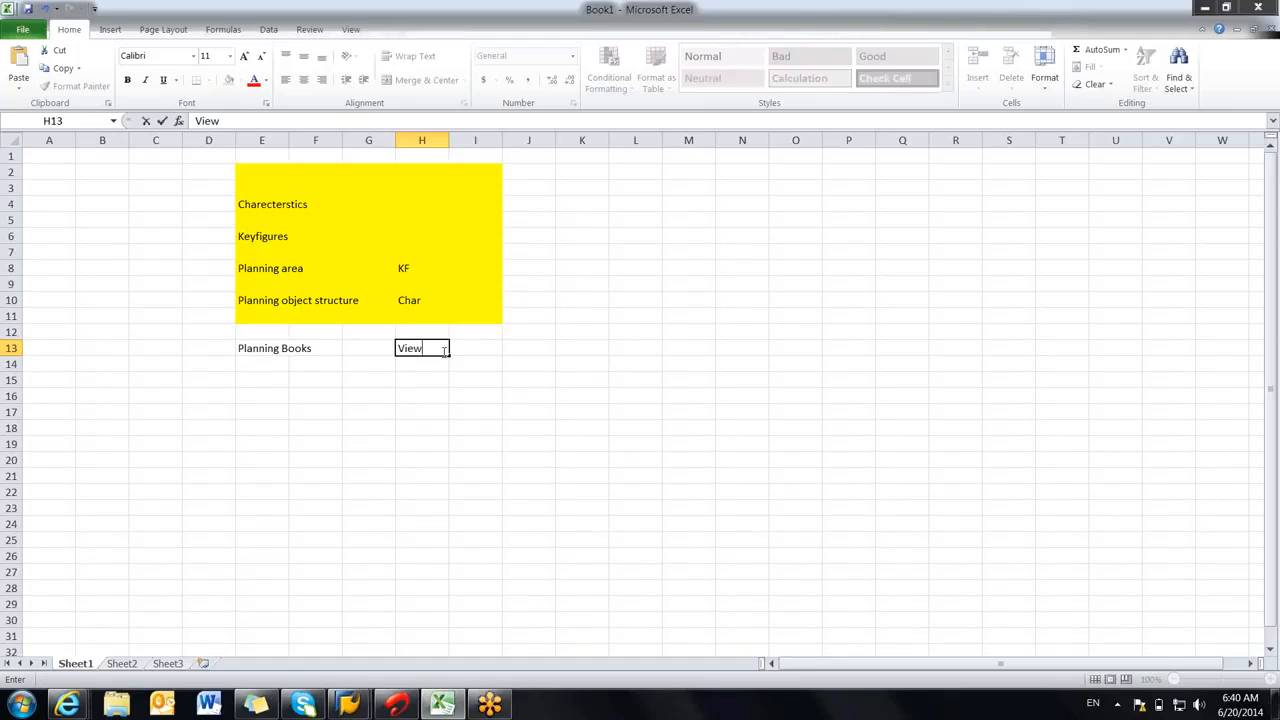
click(403, 428)
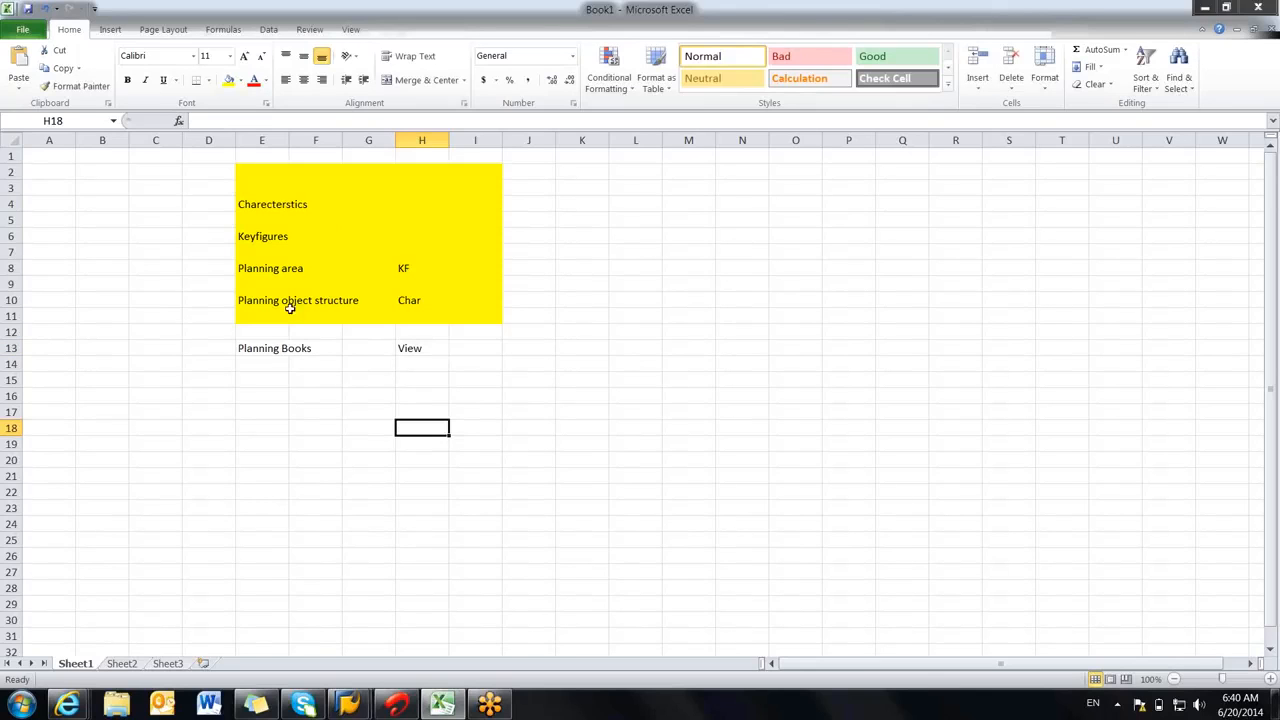
click(257, 348)
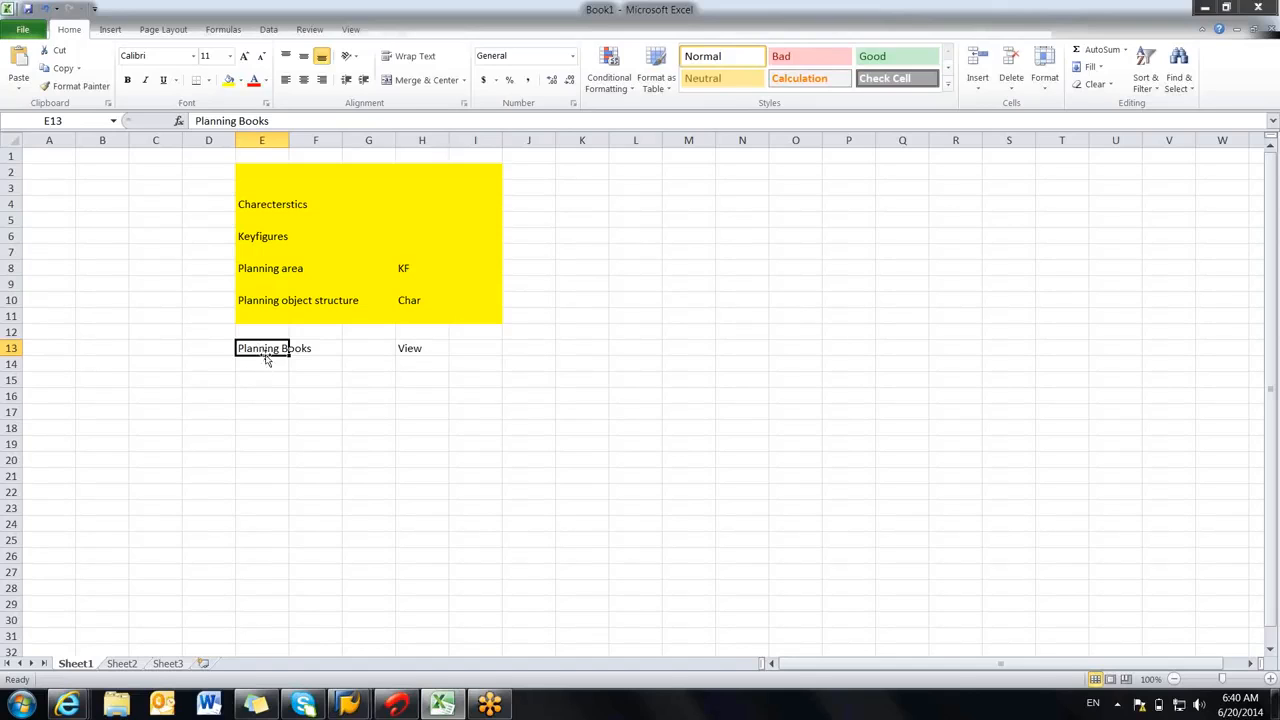
click(280, 396)
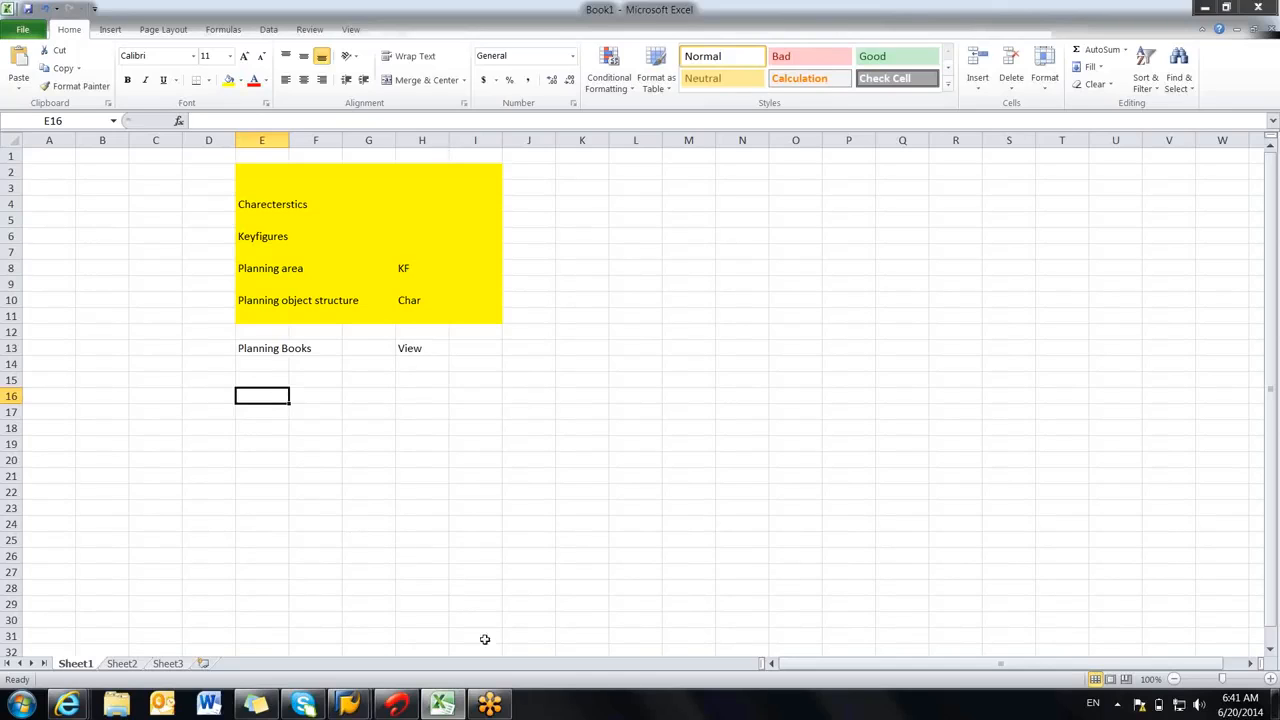
click(291, 268)
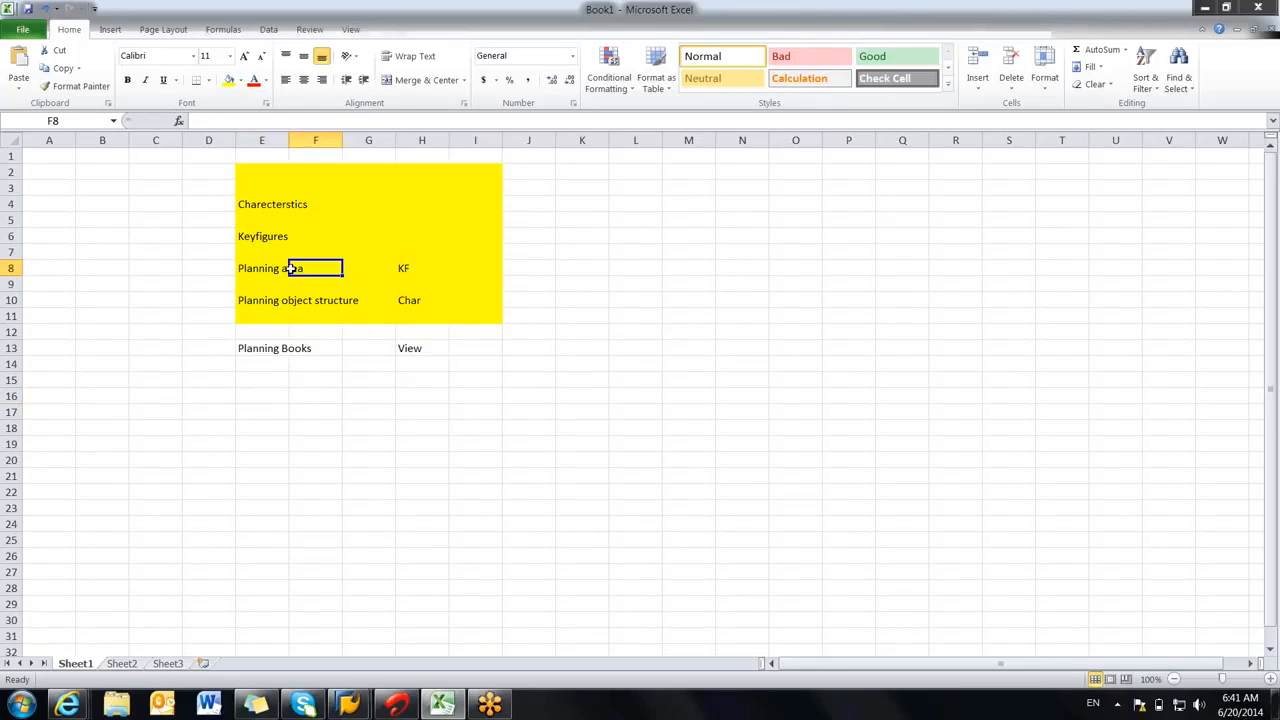
click(259, 270)
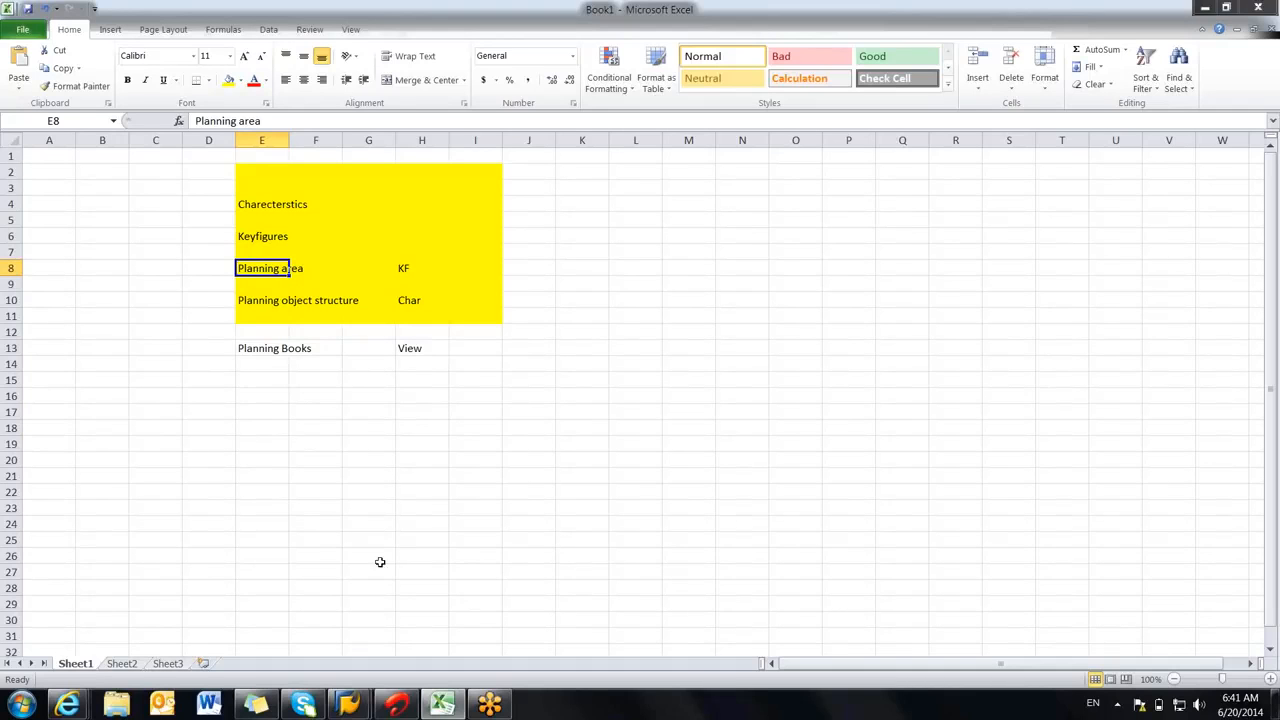
click(486, 703)
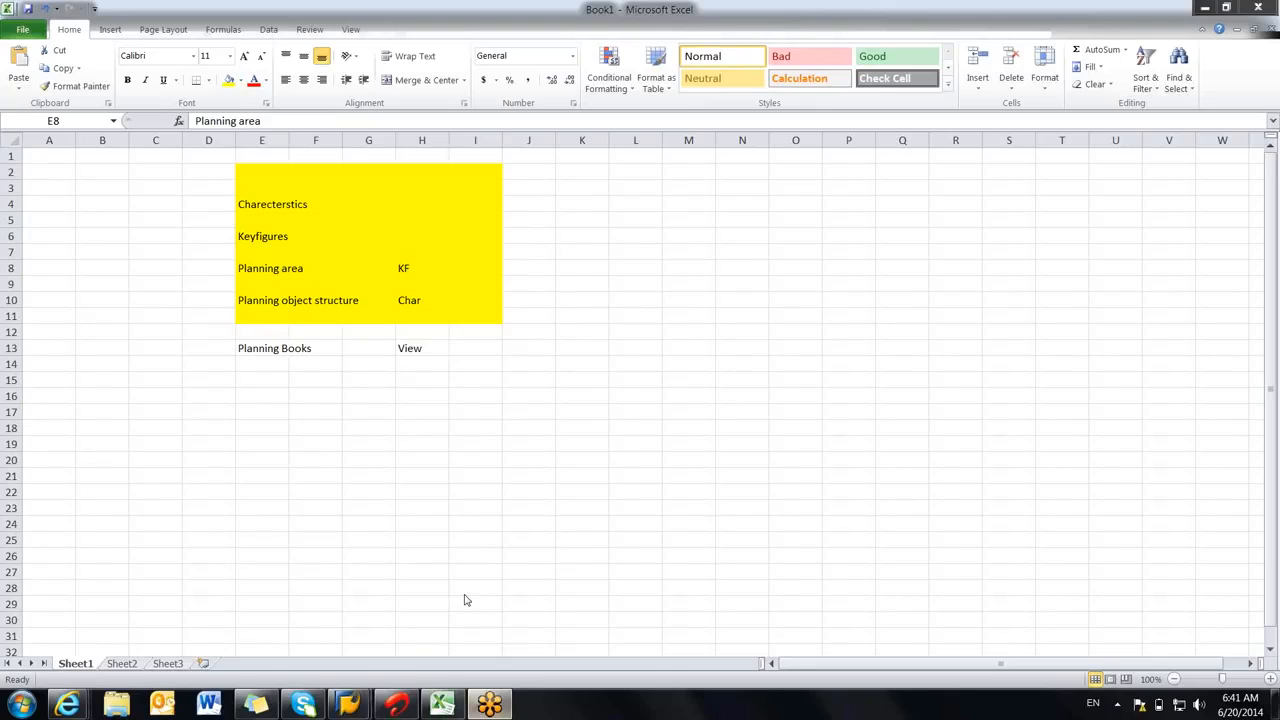
Step: Switch to SAP Easy Access and start /SAPAPO/MSDP_ADMIN, Administration of Demand Planning and Supply Network Planning, from the SNP current settings
click(355, 707)
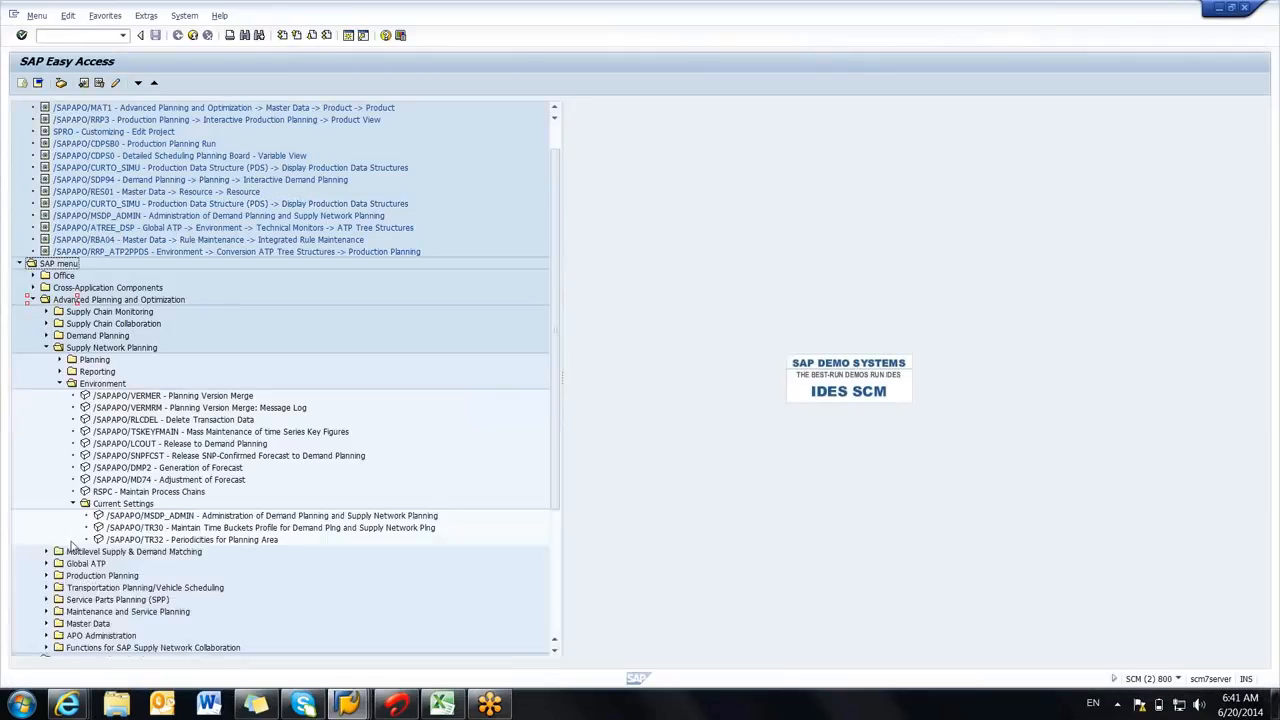
click(165, 517)
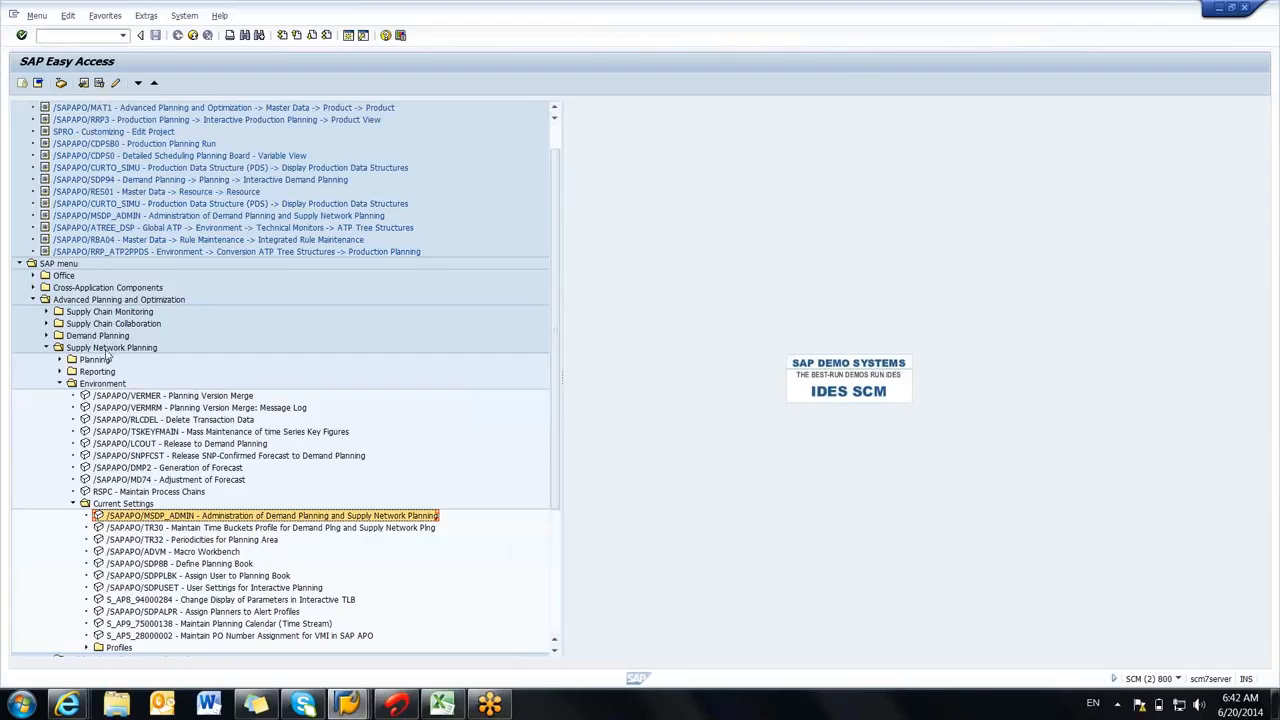
double_click(179, 518)
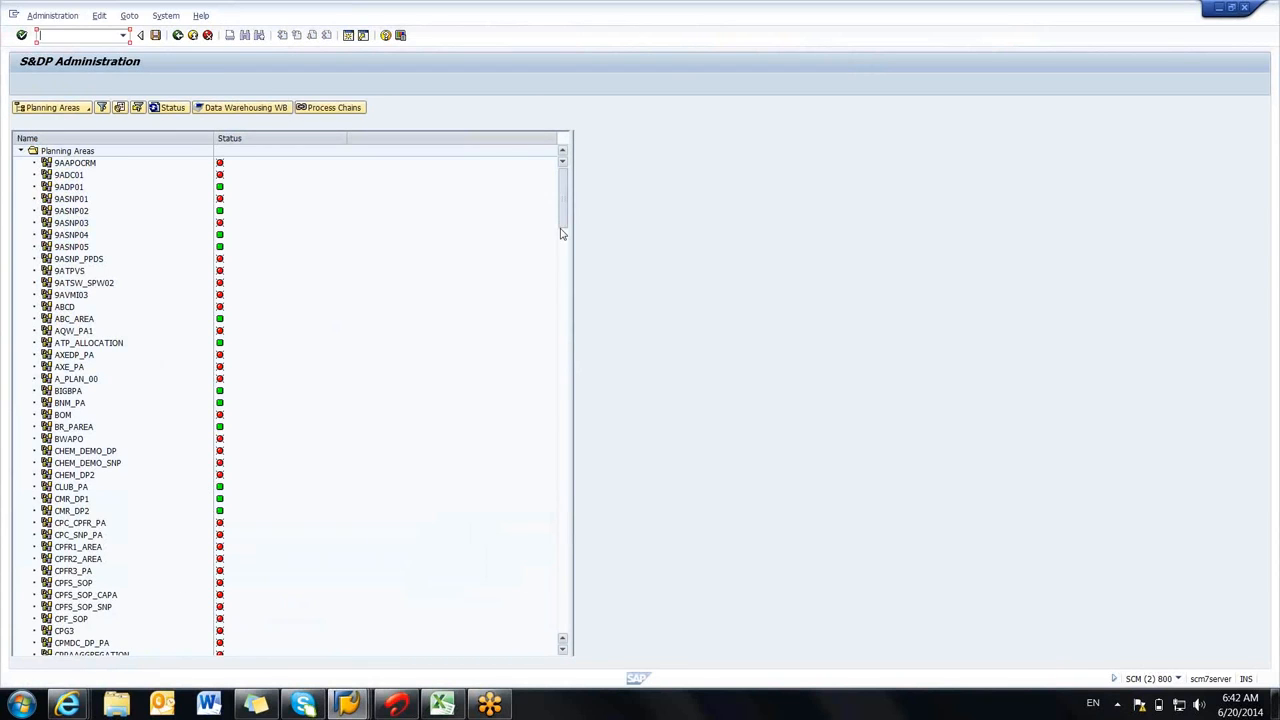
Step: Locate the SNP planning areas 9ASNP02, 9ASNP04 and 9ASNP05 in the planning area list and open 9ASNP02
drag(561, 233, 563, 195)
click(292, 393)
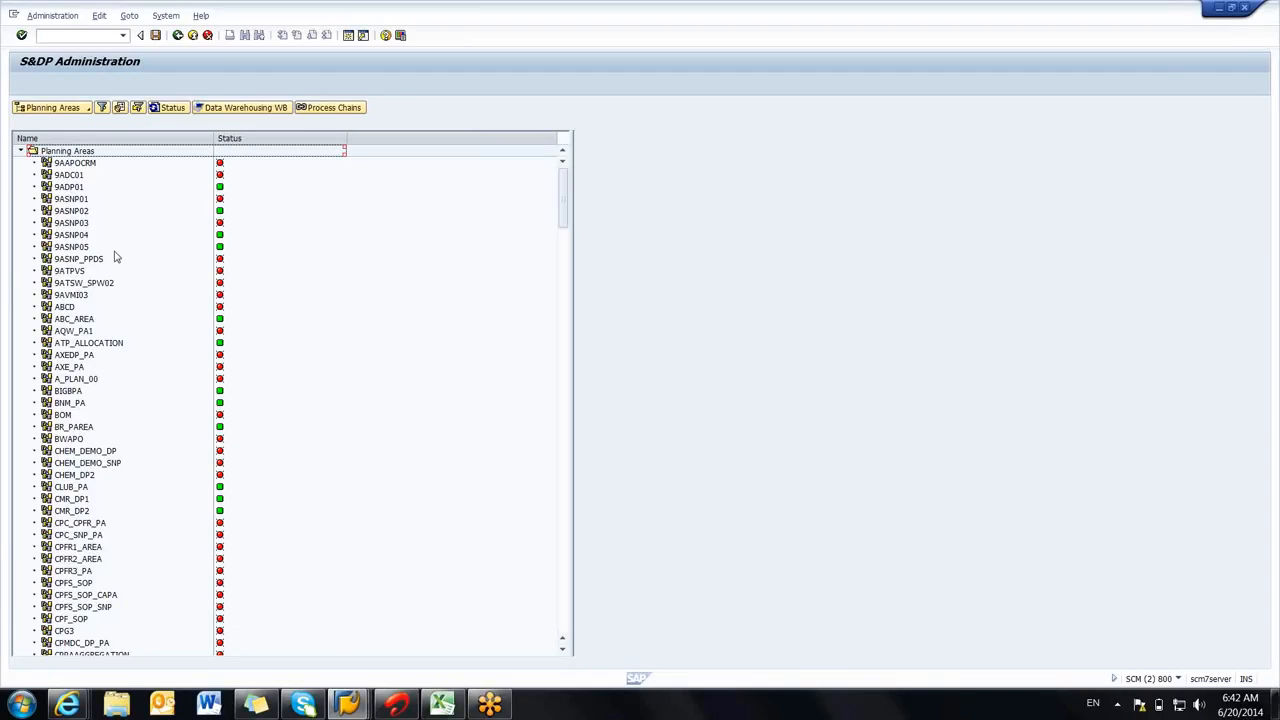
click(80, 211)
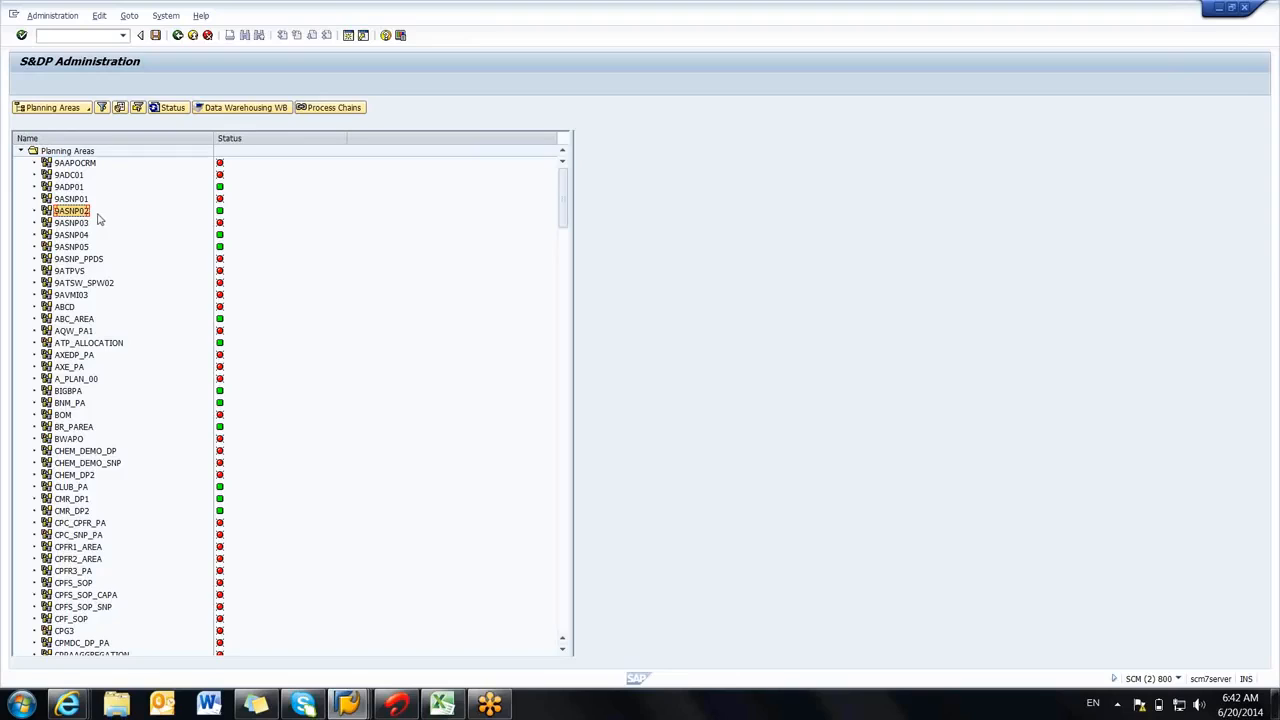
click(77, 236)
click(77, 249)
click(74, 211)
click(77, 236)
click(78, 248)
click(75, 212)
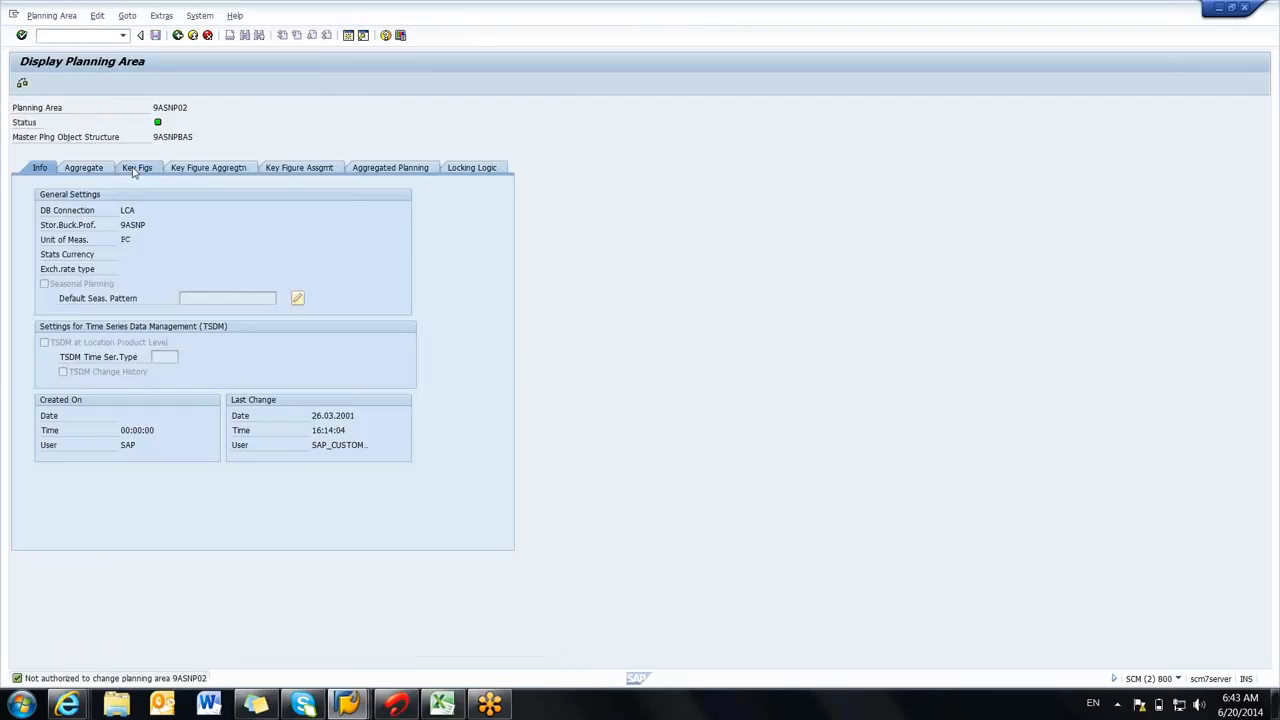
Step: Review the key figures assigned to planning area 9ASNP02
click(134, 172)
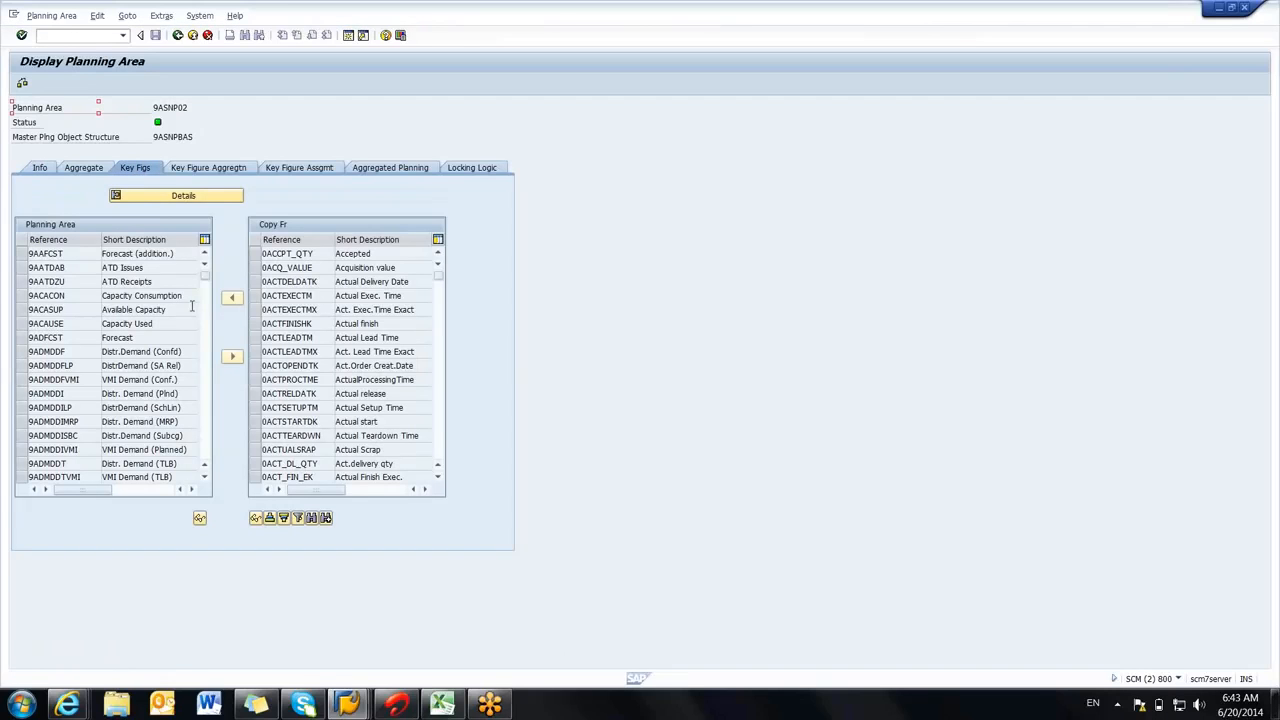
drag(205, 280, 209, 316)
drag(207, 316, 207, 386)
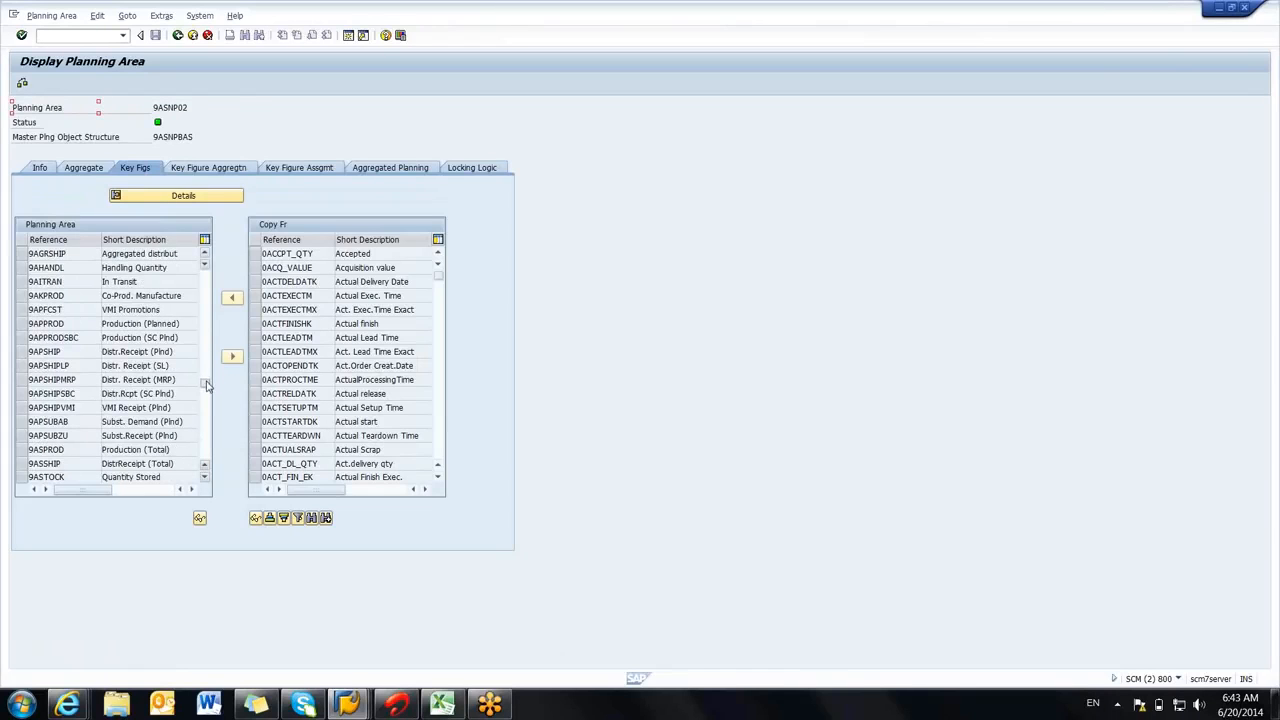
drag(207, 386, 207, 273)
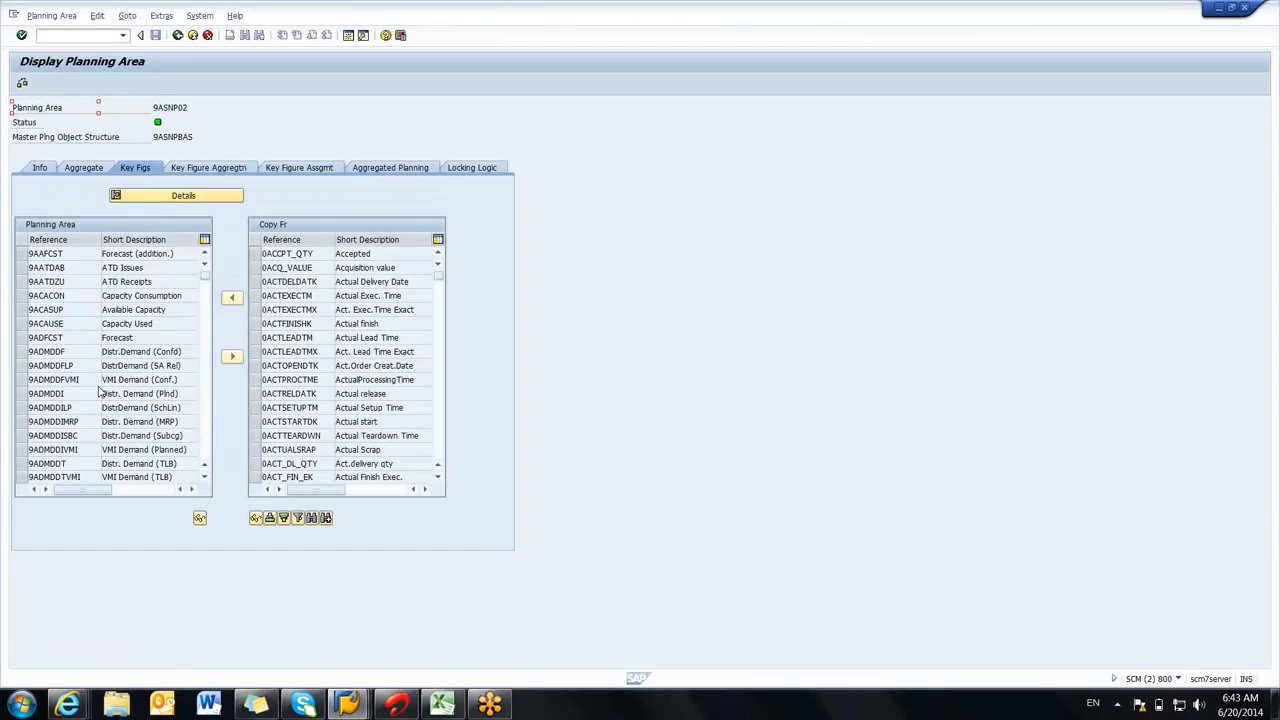
drag(190, 107, 154, 109)
drag(204, 279, 204, 321)
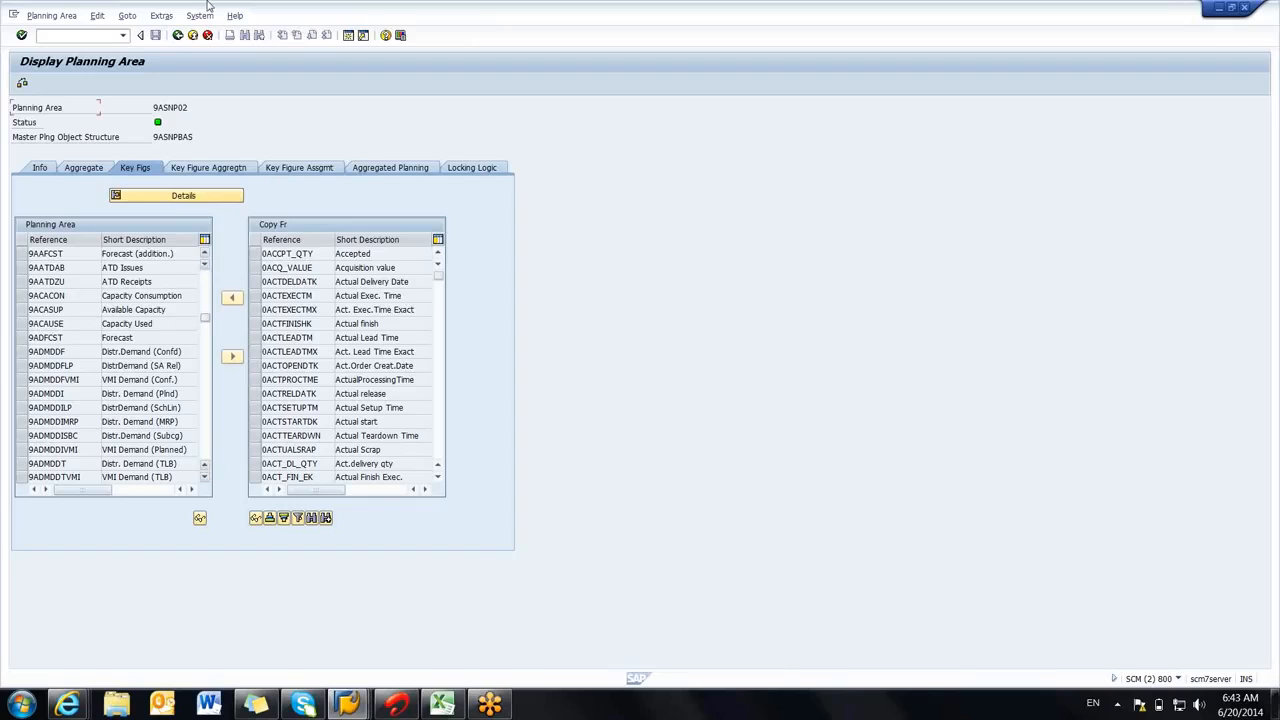
Step: Return to the S&DP Administration overview and look through the list of planning areas
click(178, 35)
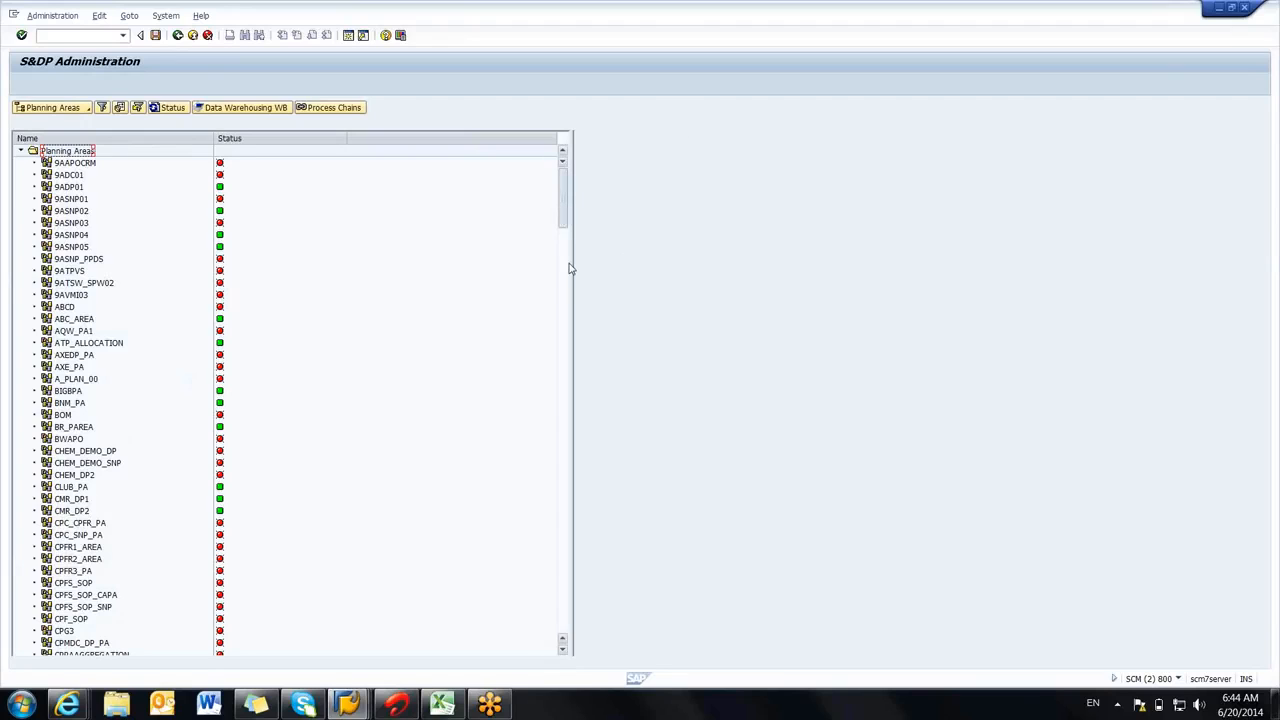
scroll(569, 268, down, 15)
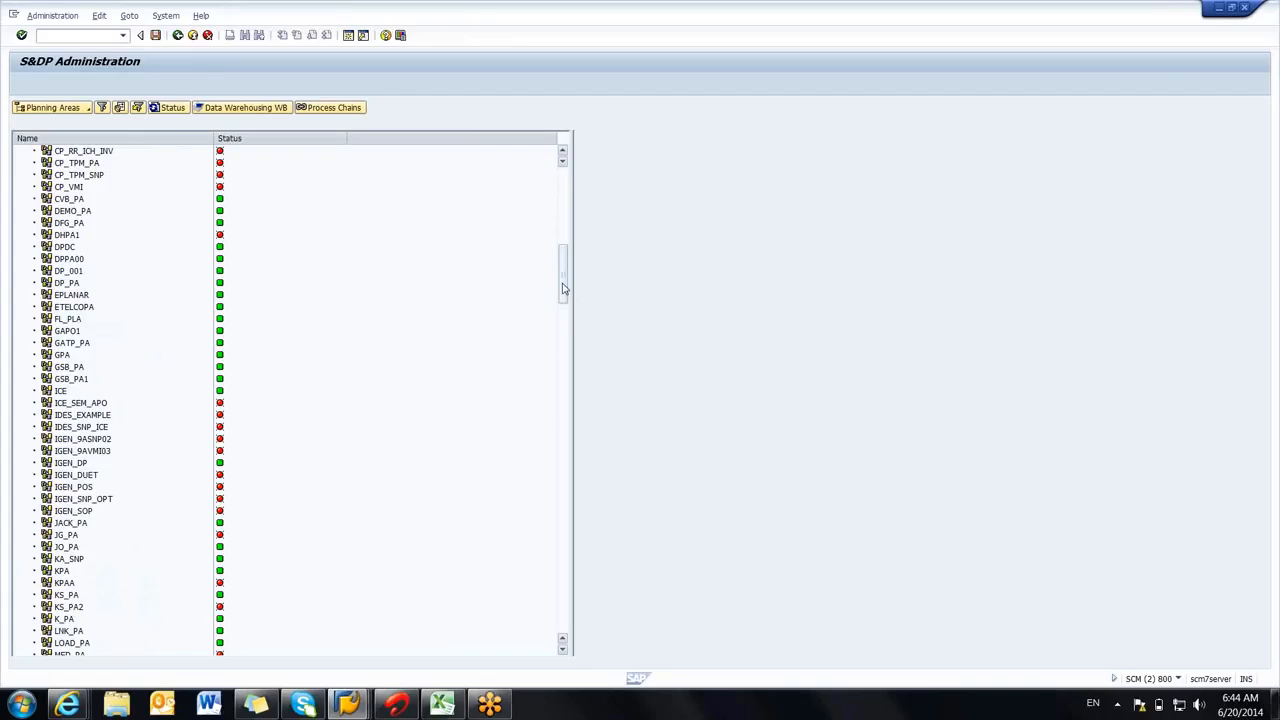
drag(562, 288, 565, 185)
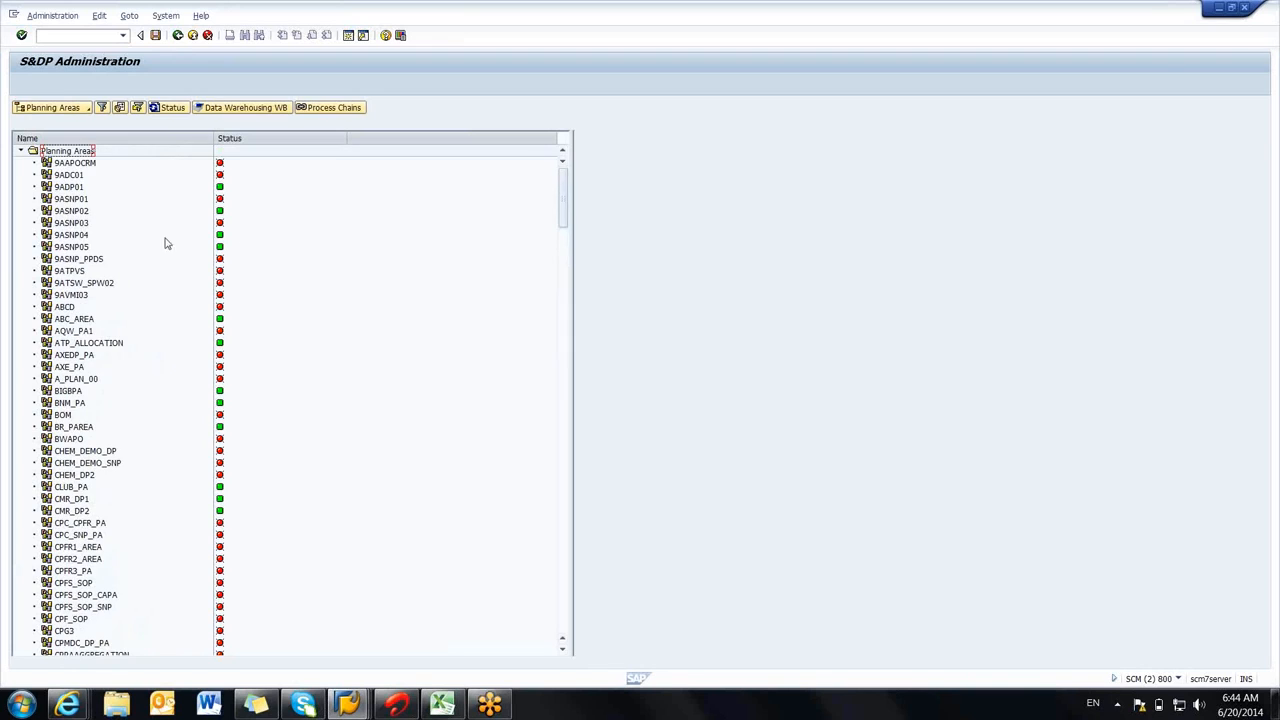
Step: Reopen planning area 9ASNP02 to view its key figures and go back to the planning area list
click(76, 213)
right_click(74, 213)
double_click(74, 213)
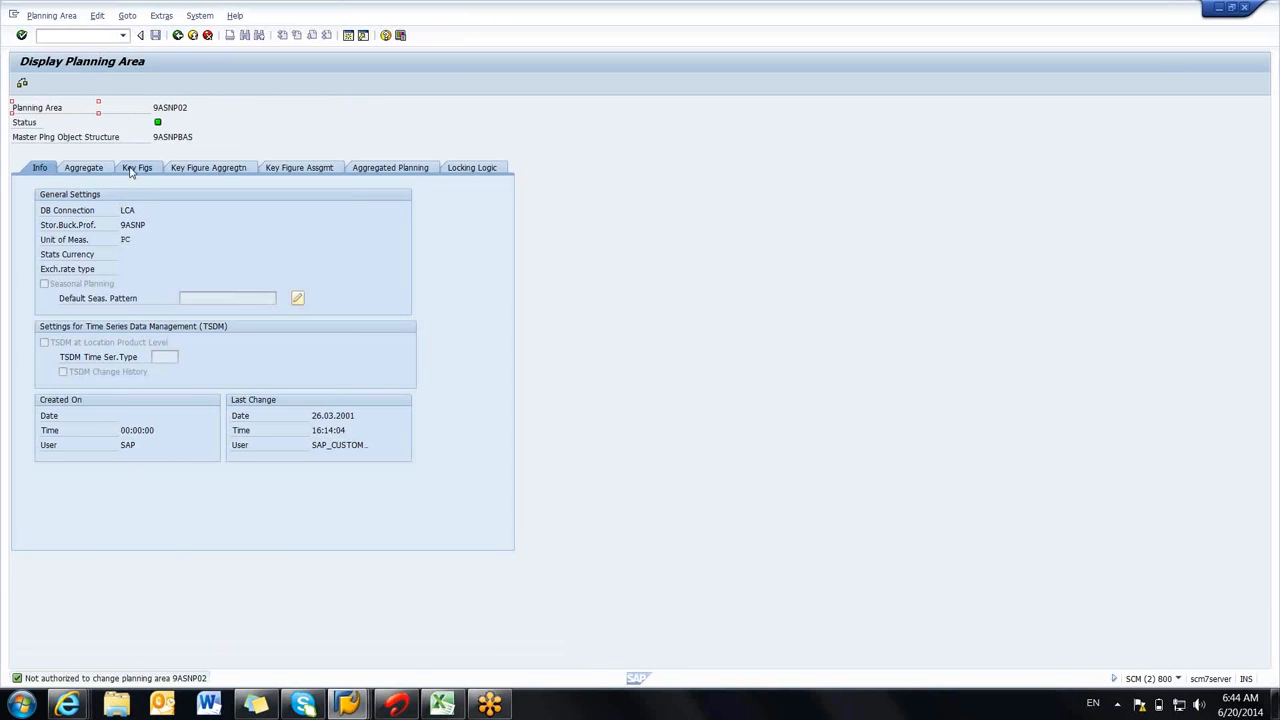
click(138, 168)
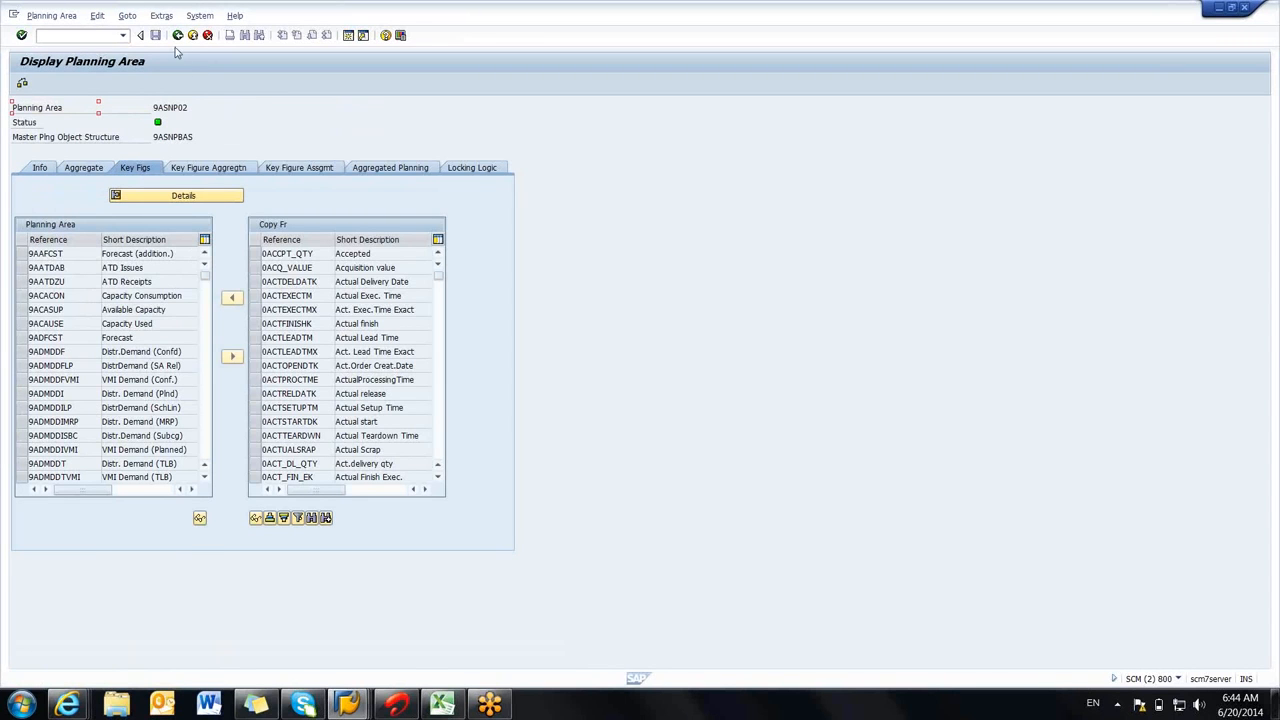
key(F3)
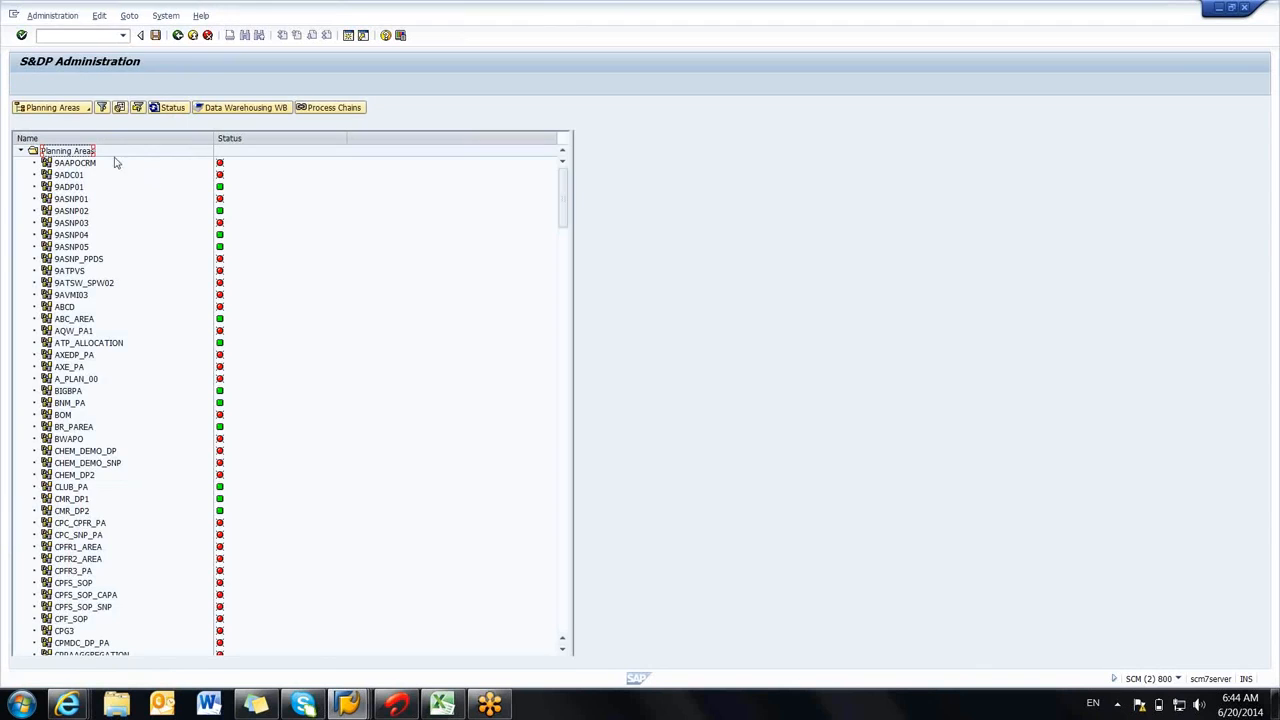
Step: Show the planning object structures, select the SNP basis structure 9ASNPBAS, and return to SAP Easy Access
click(73, 110)
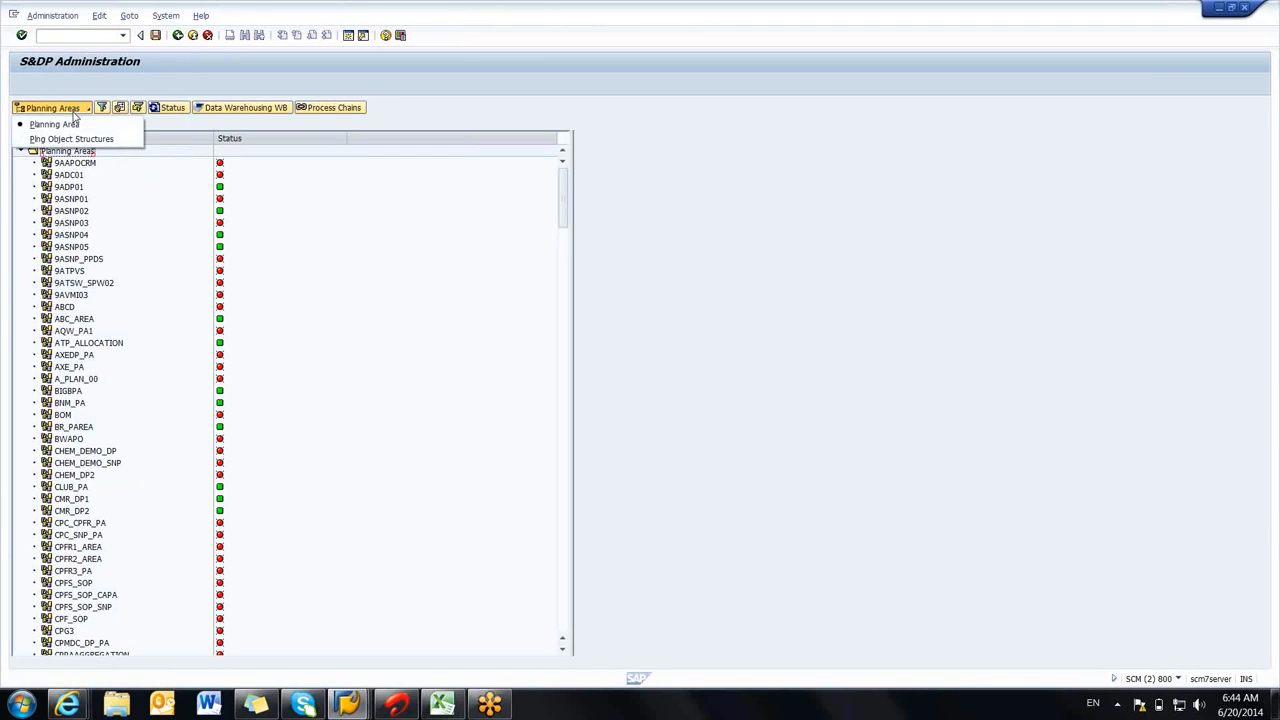
click(72, 138)
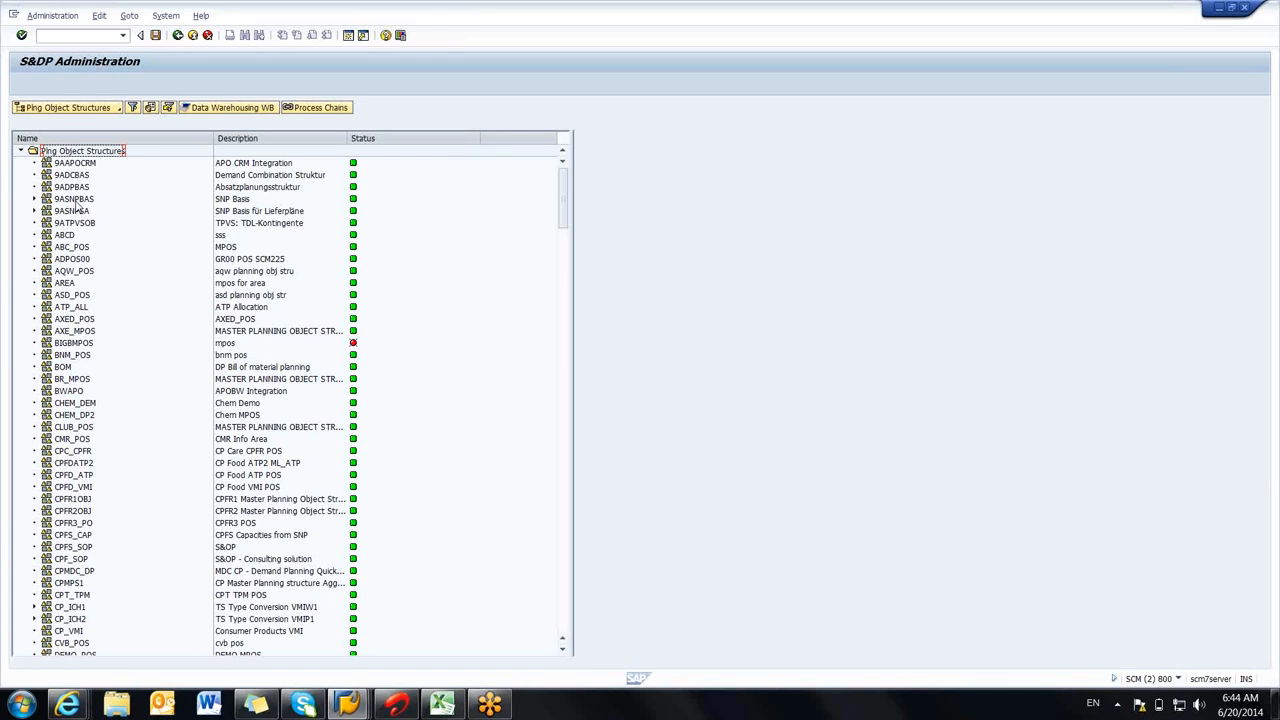
click(75, 200)
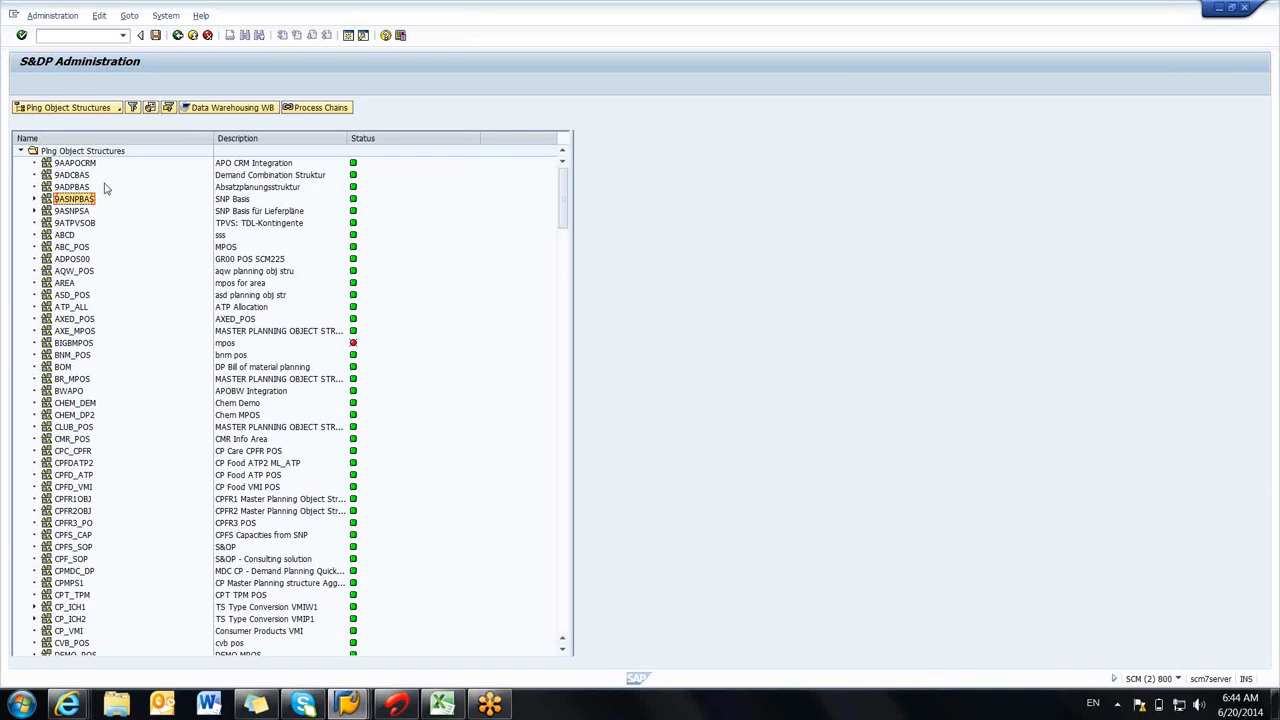
click(176, 36)
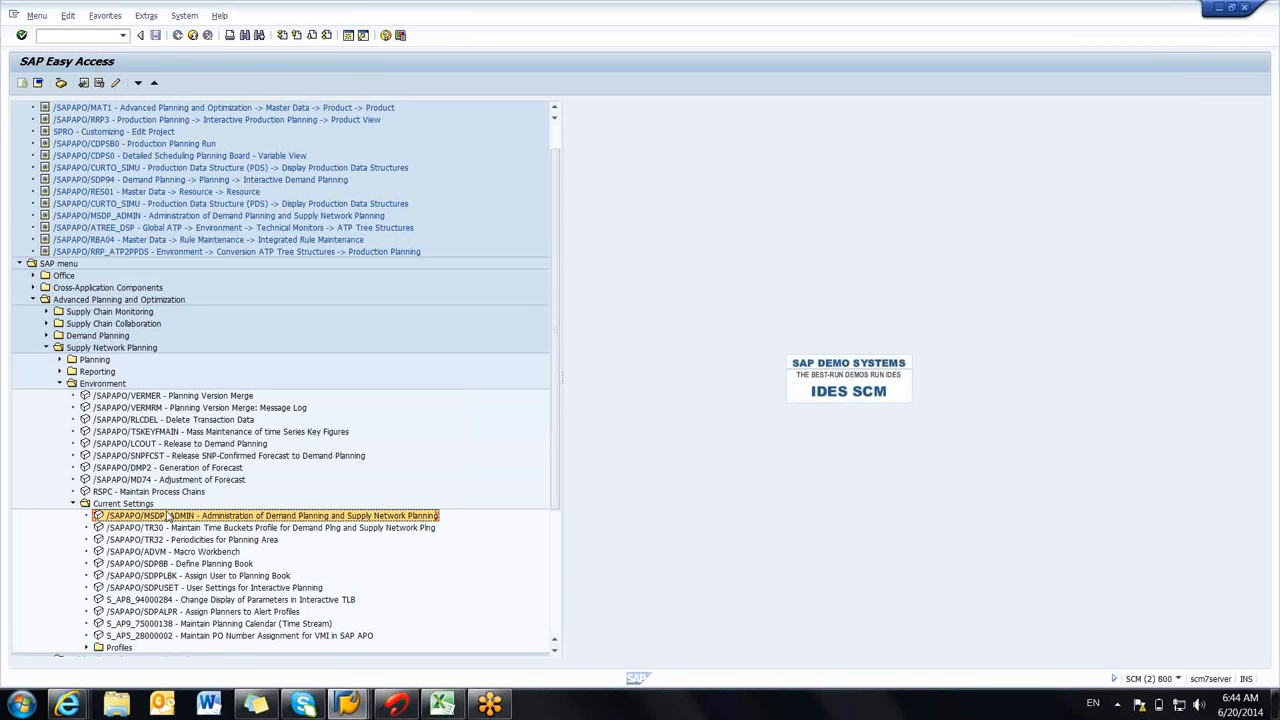
Step: Open planning area 9ASNP02 from S&DP Administration, check its master planning object structure, and return to the planning area list
double_click(168, 516)
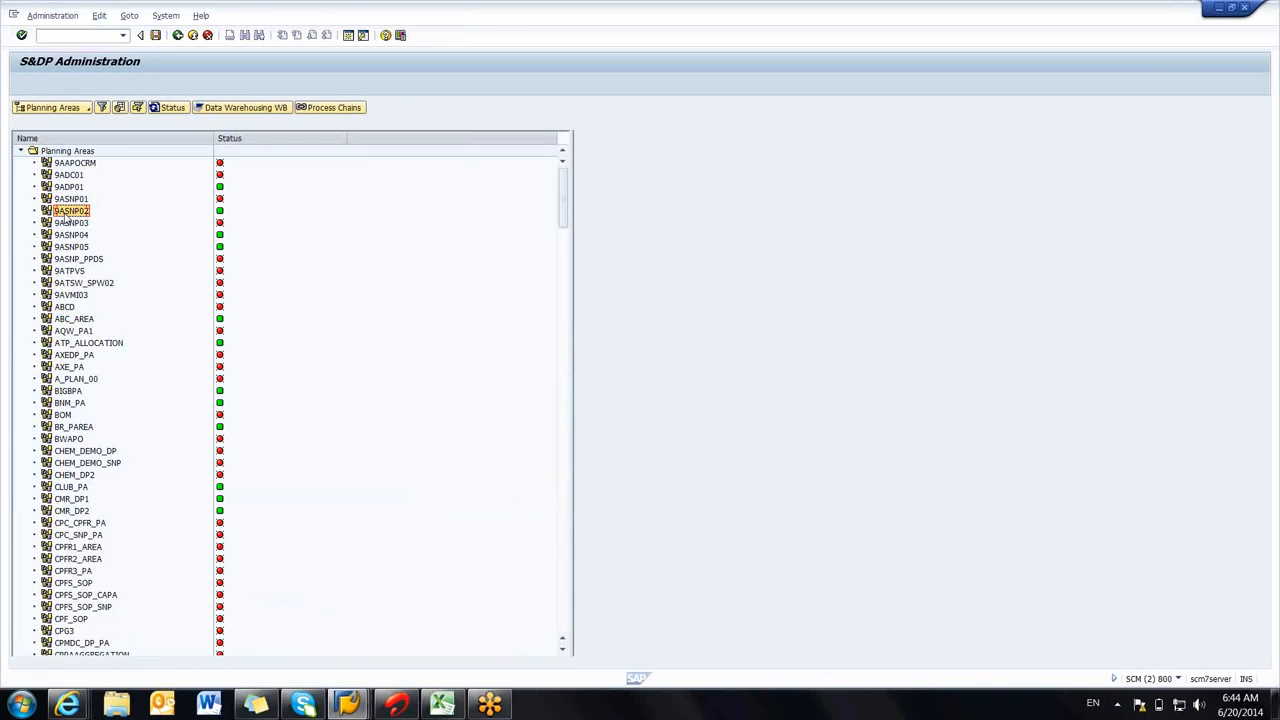
click(71, 212)
double_click(101, 216)
click(150, 225)
click(195, 137)
drag(195, 137, 153, 137)
click(154, 139)
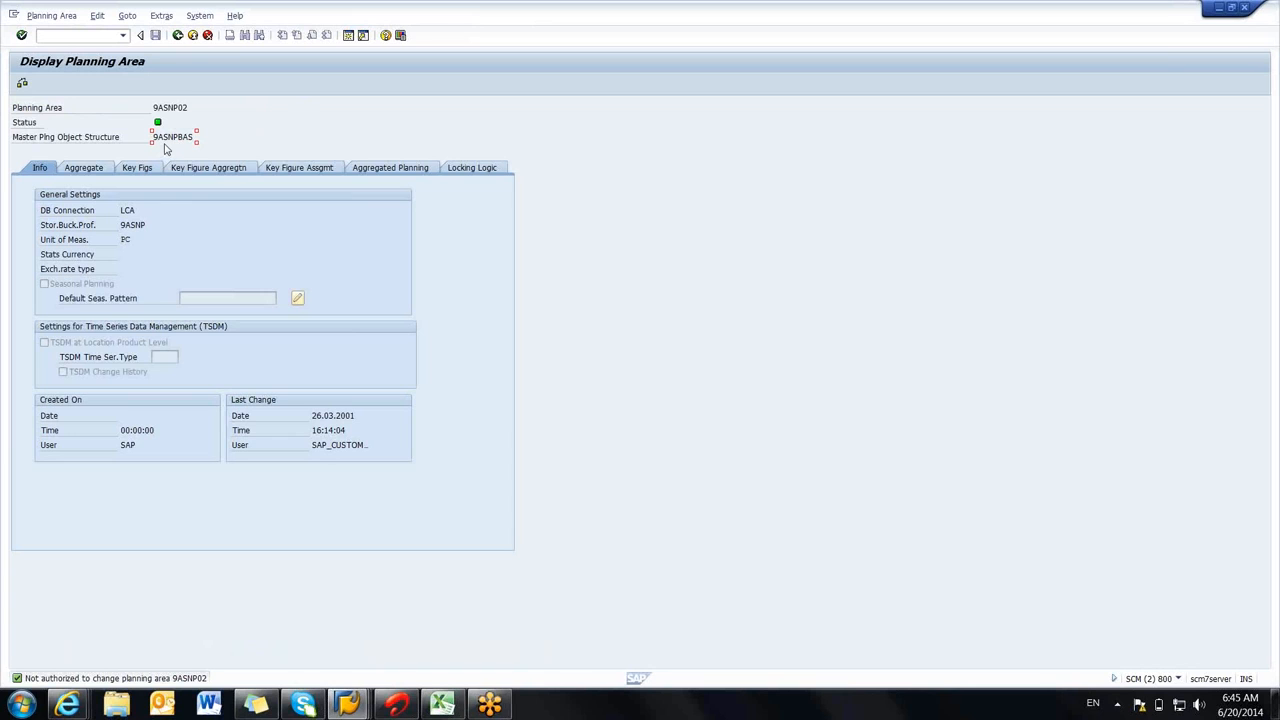
click(177, 35)
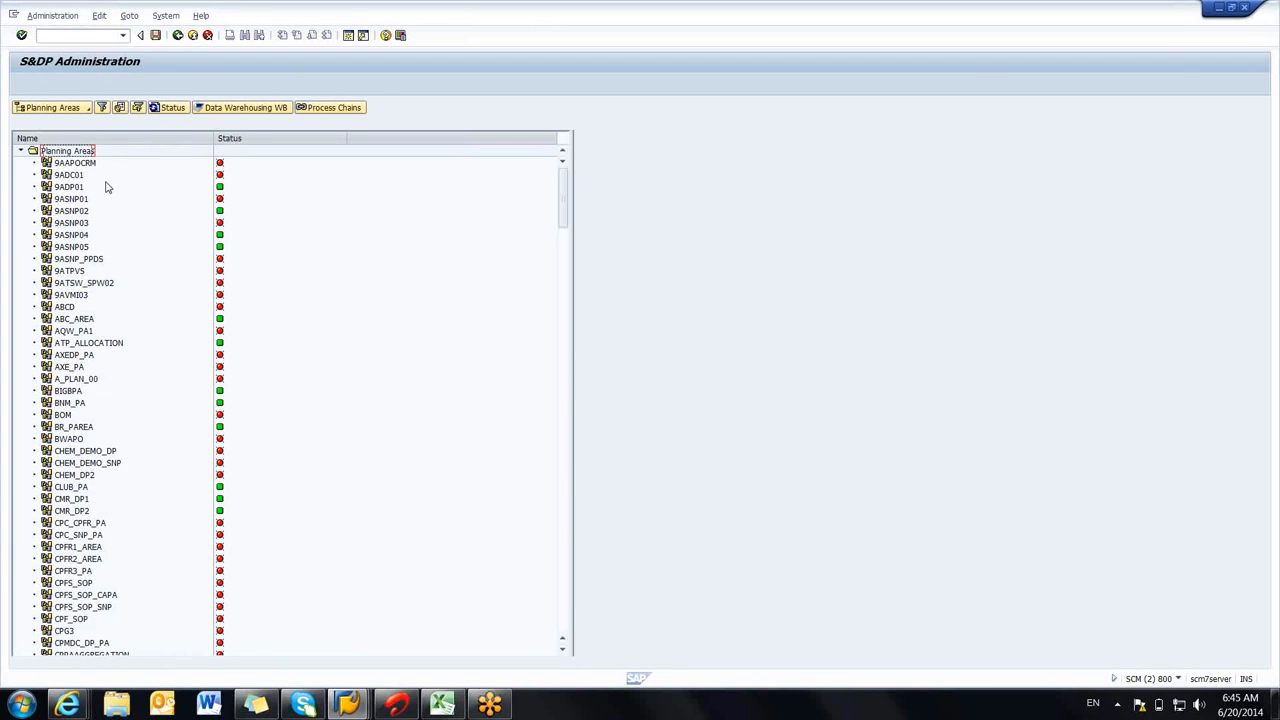
Step: Show the planning object structures, review the characteristics assigned to the SNP basis structure 9ASNPBAS, and return to the list
click(82, 108)
click(70, 138)
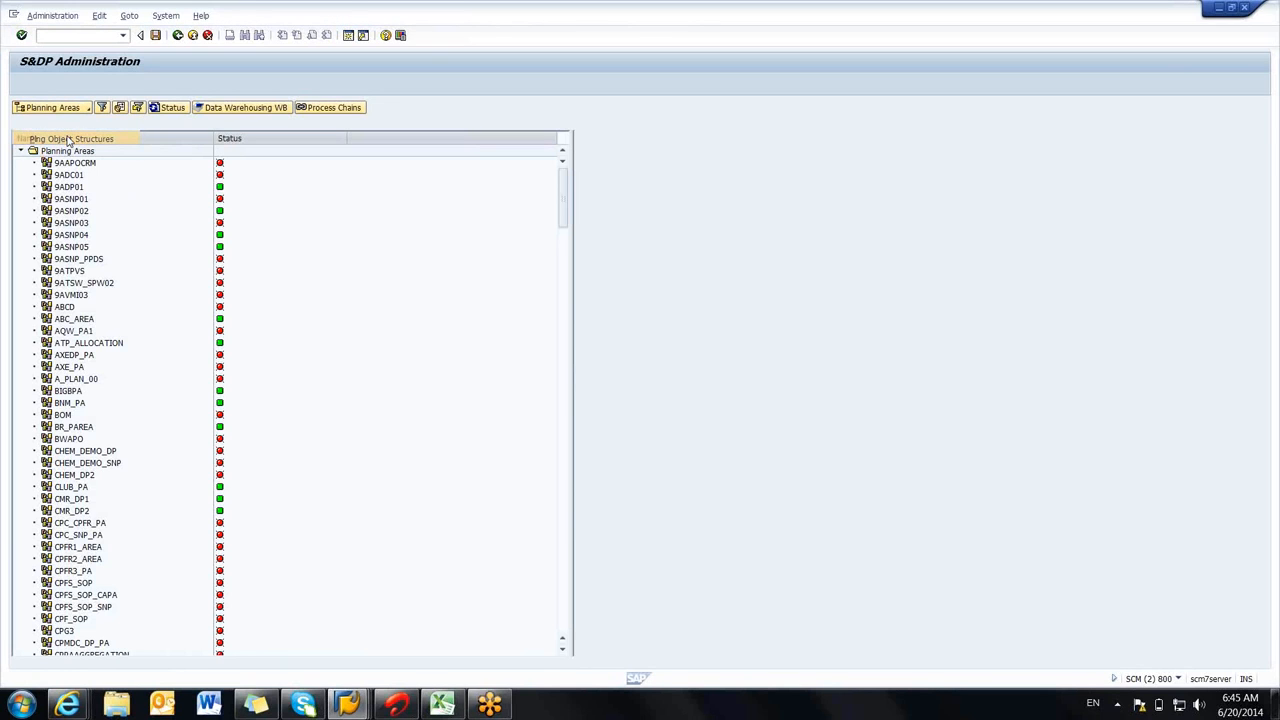
click(76, 202)
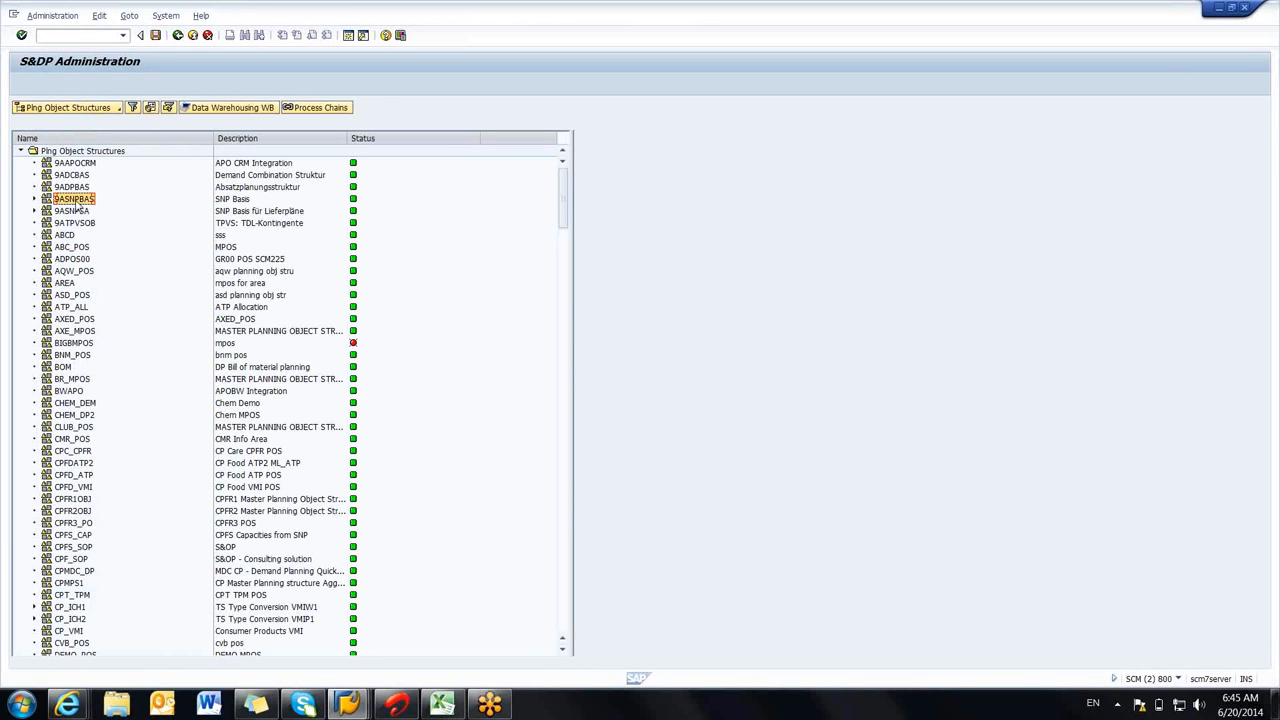
double_click(76, 202)
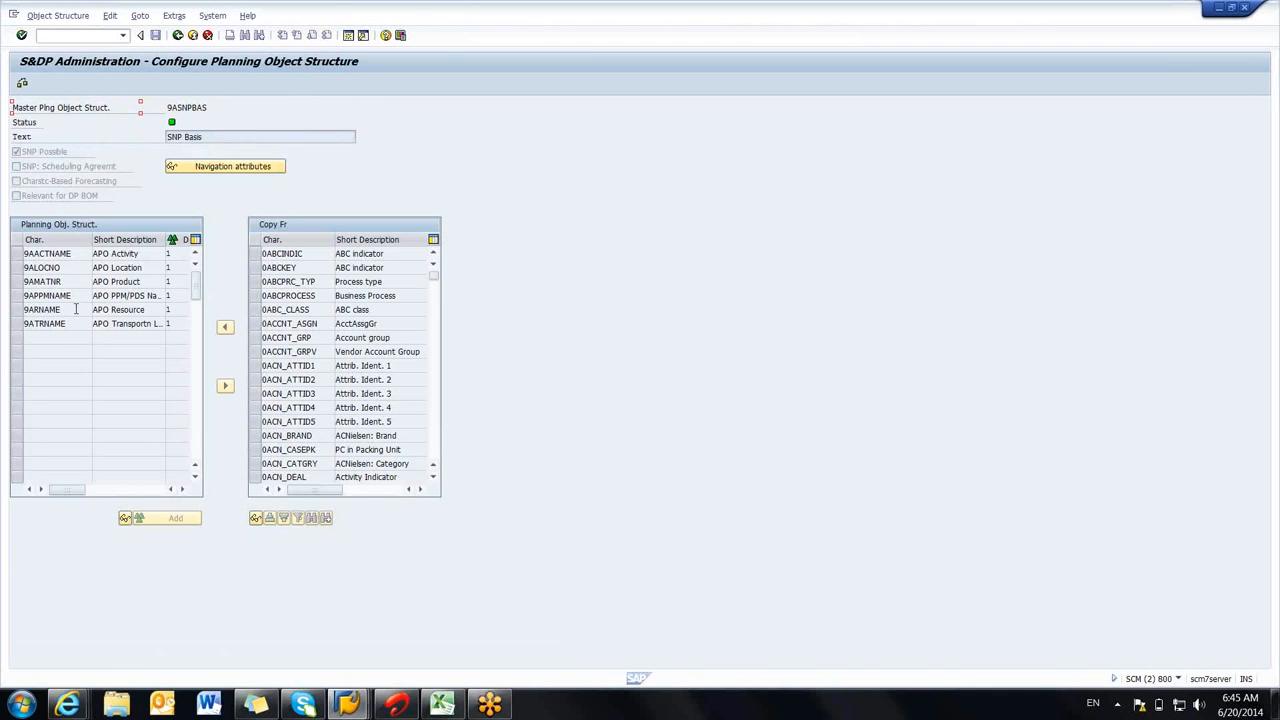
click(147, 255)
click(146, 268)
click(146, 282)
click(150, 296)
click(137, 323)
click(177, 37)
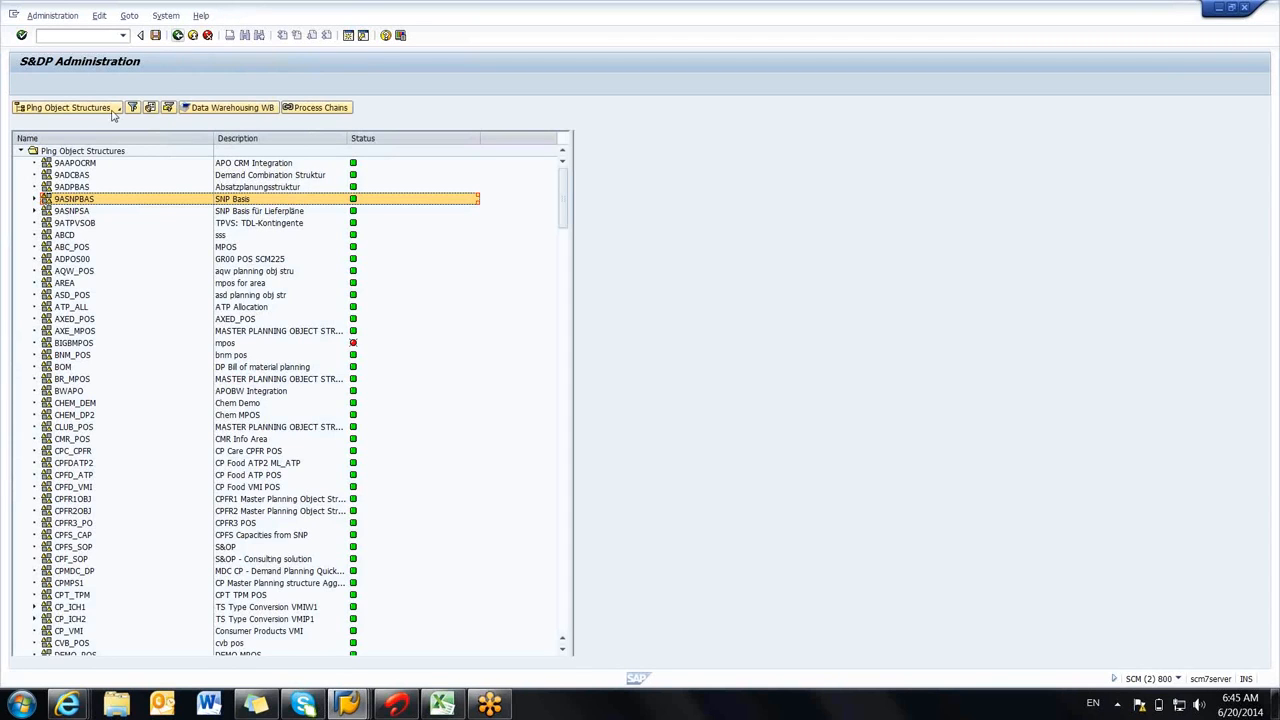
Step: Switch back to the planning areas and copy 9ASNP02 to a new planning area named TEST_SNP
click(96, 108)
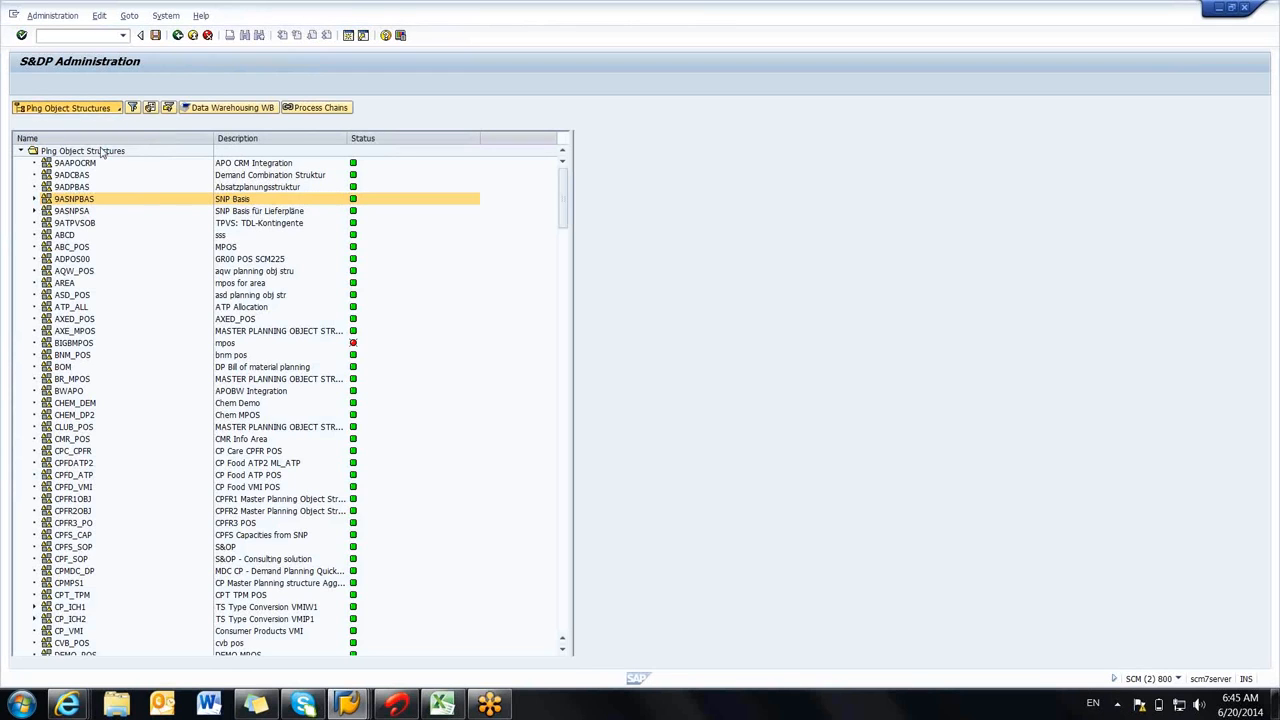
click(70, 124)
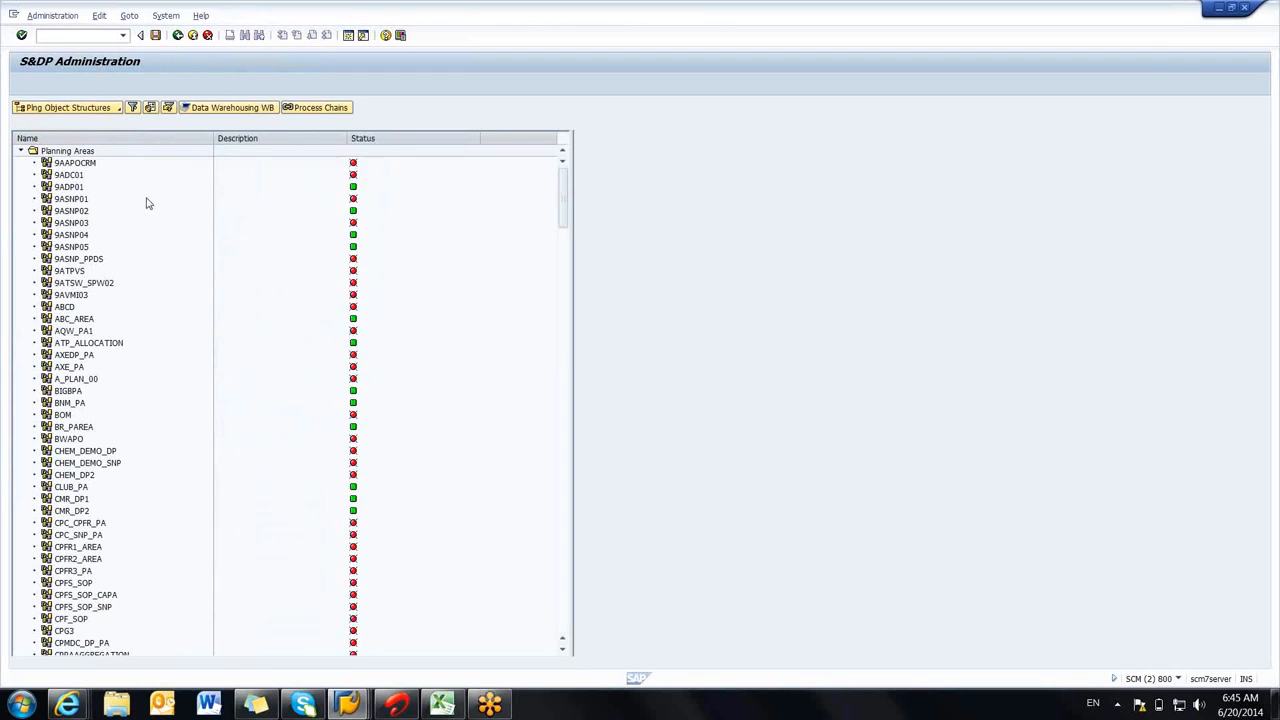
click(71, 211)
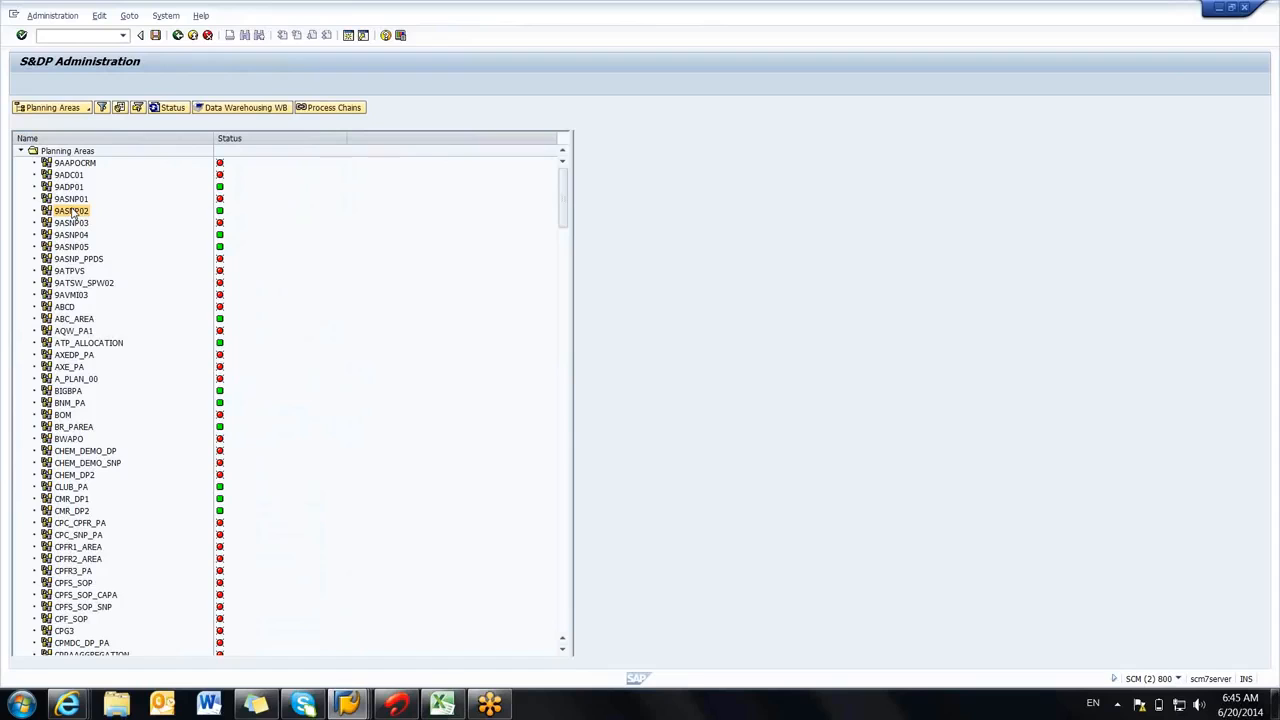
right_click(72, 210)
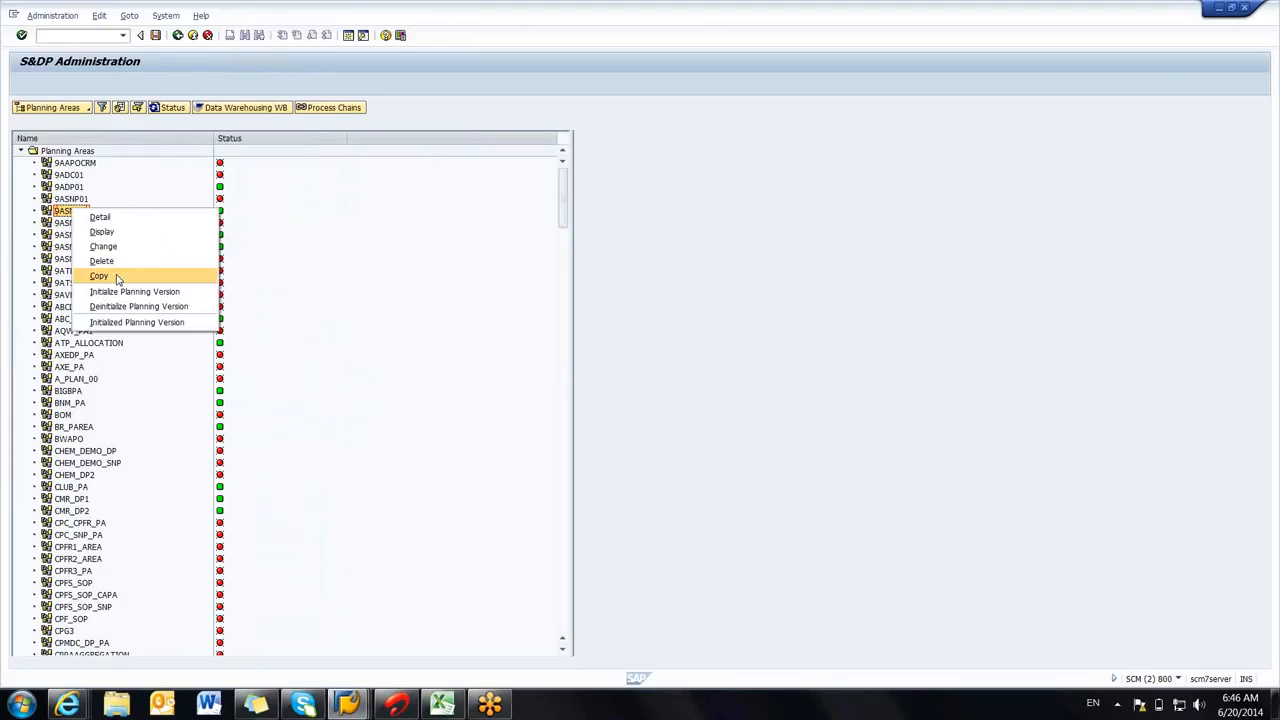
click(117, 277)
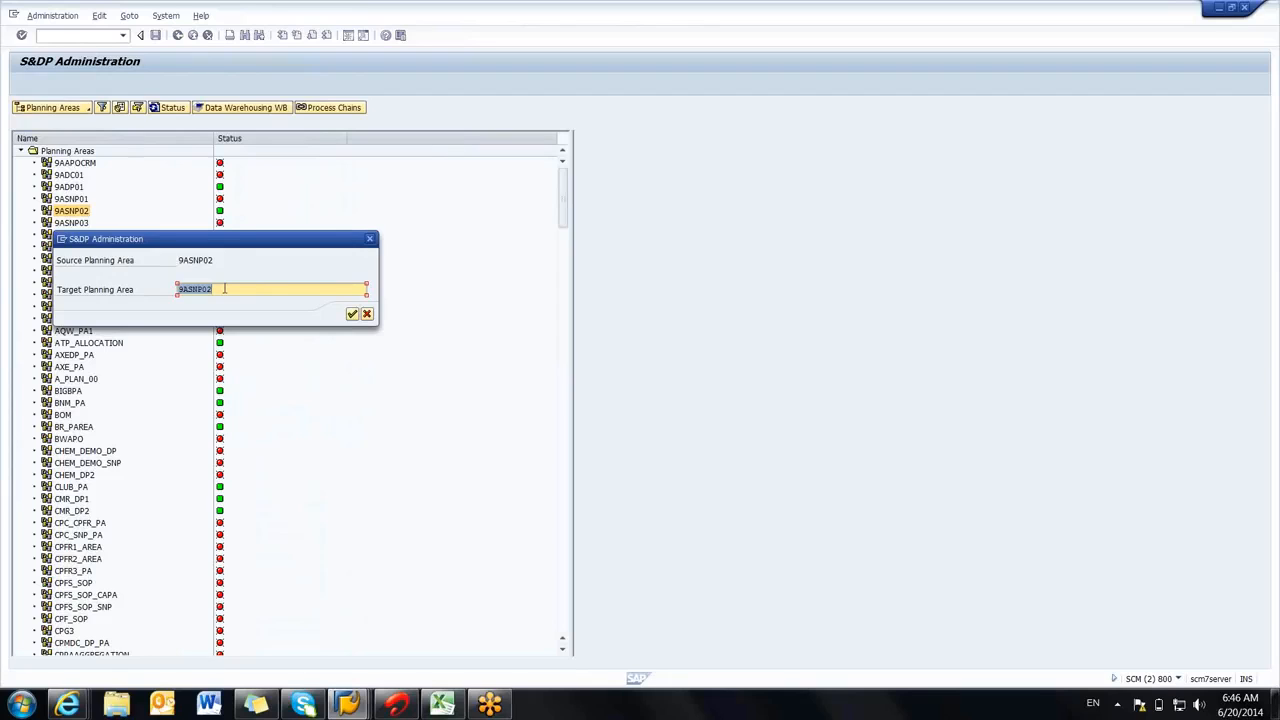
text(TEST_SNP5S)
key(BackSpace)
key(BackSpace)
key(Return)
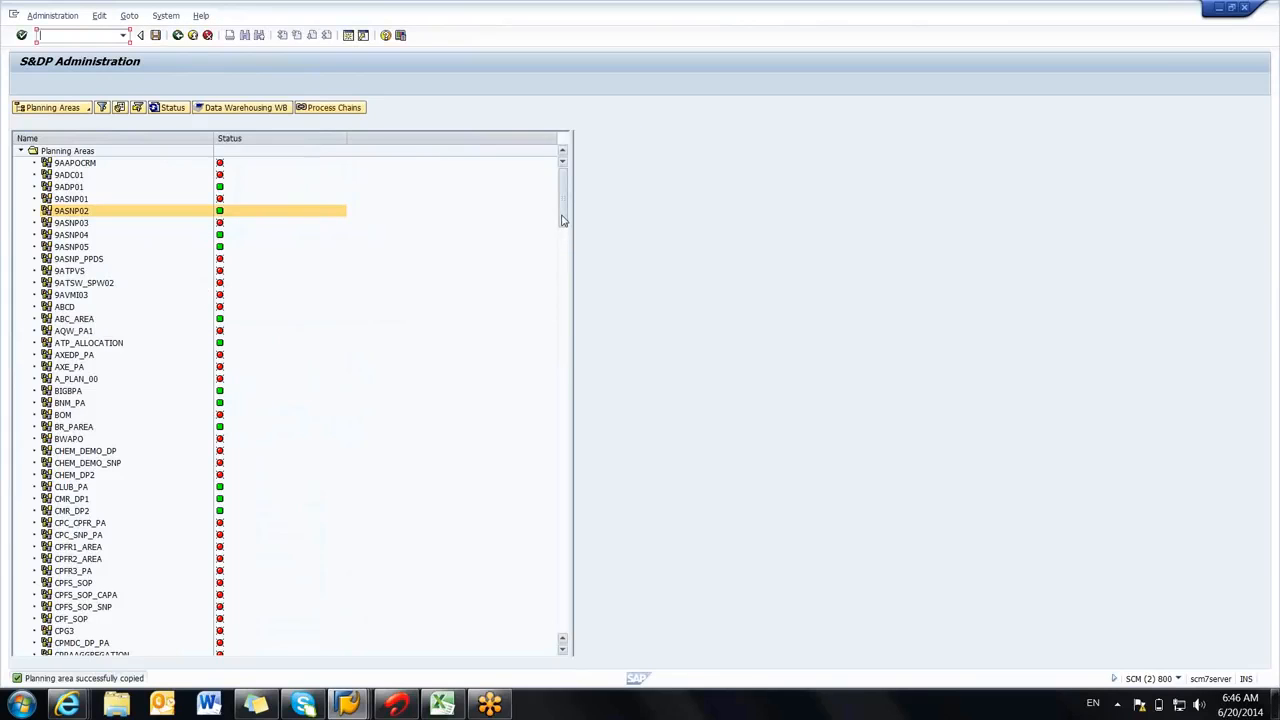
Step: Find the new planning area TEST_SNP in the list, check its status, and open it to inspect its master planning object structure
drag(562, 220, 569, 518)
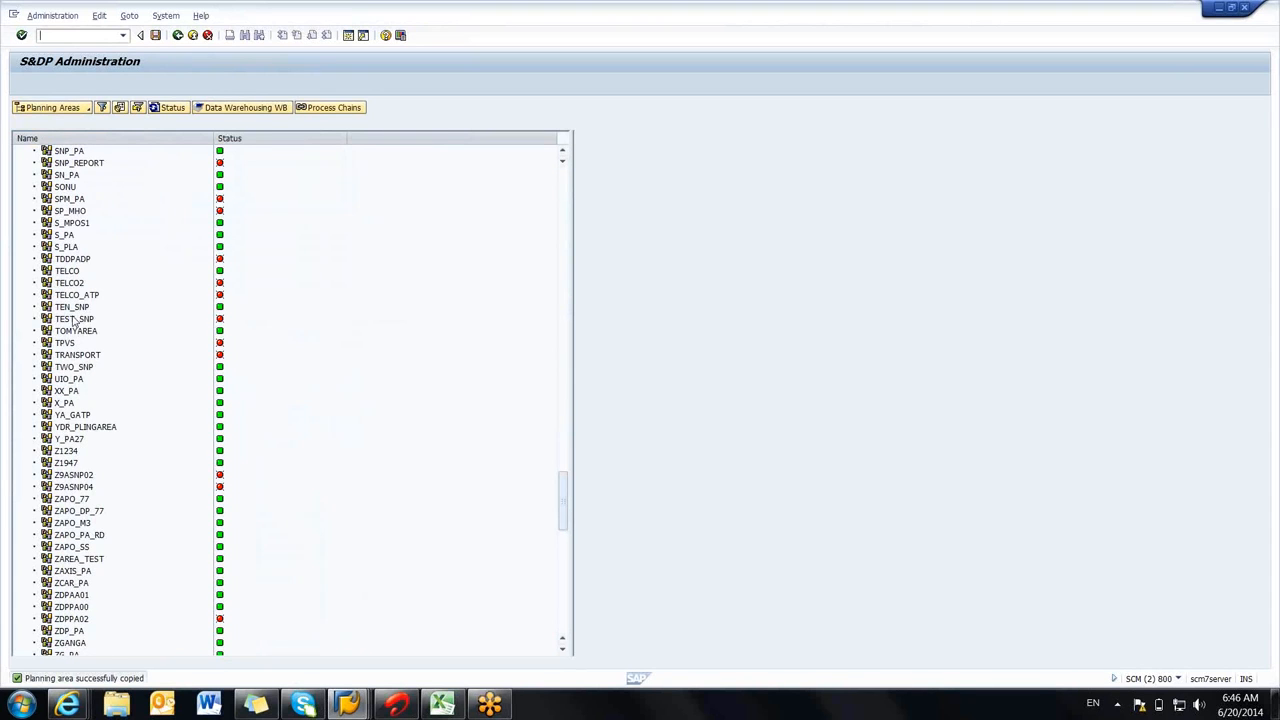
click(73, 309)
click(75, 320)
mouse_move(221, 321)
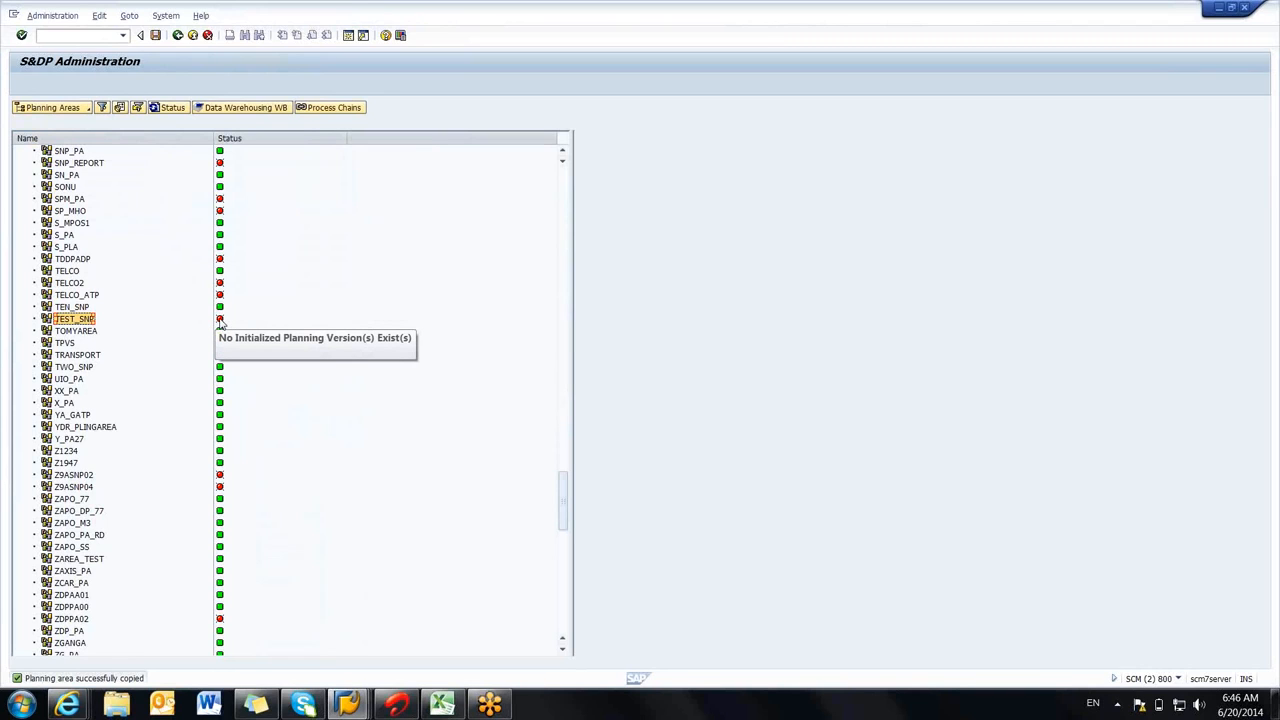
double_click(84, 322)
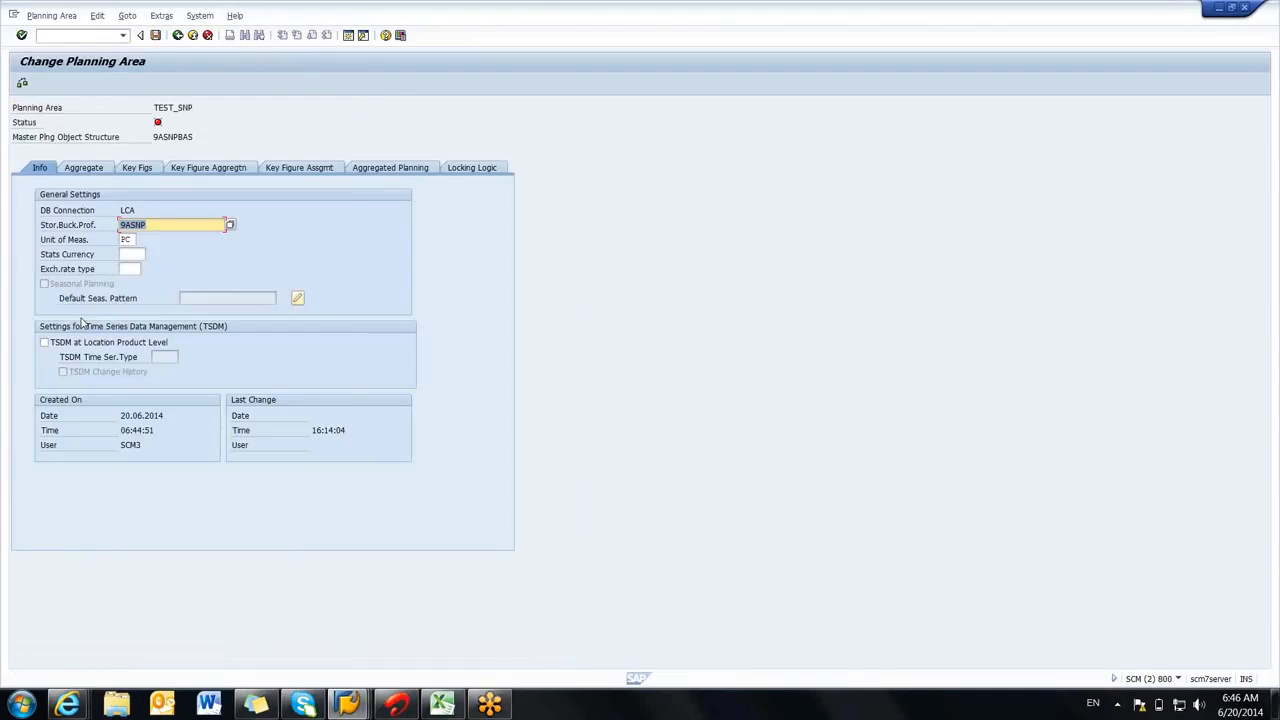
drag(198, 136, 152, 137)
click(152, 137)
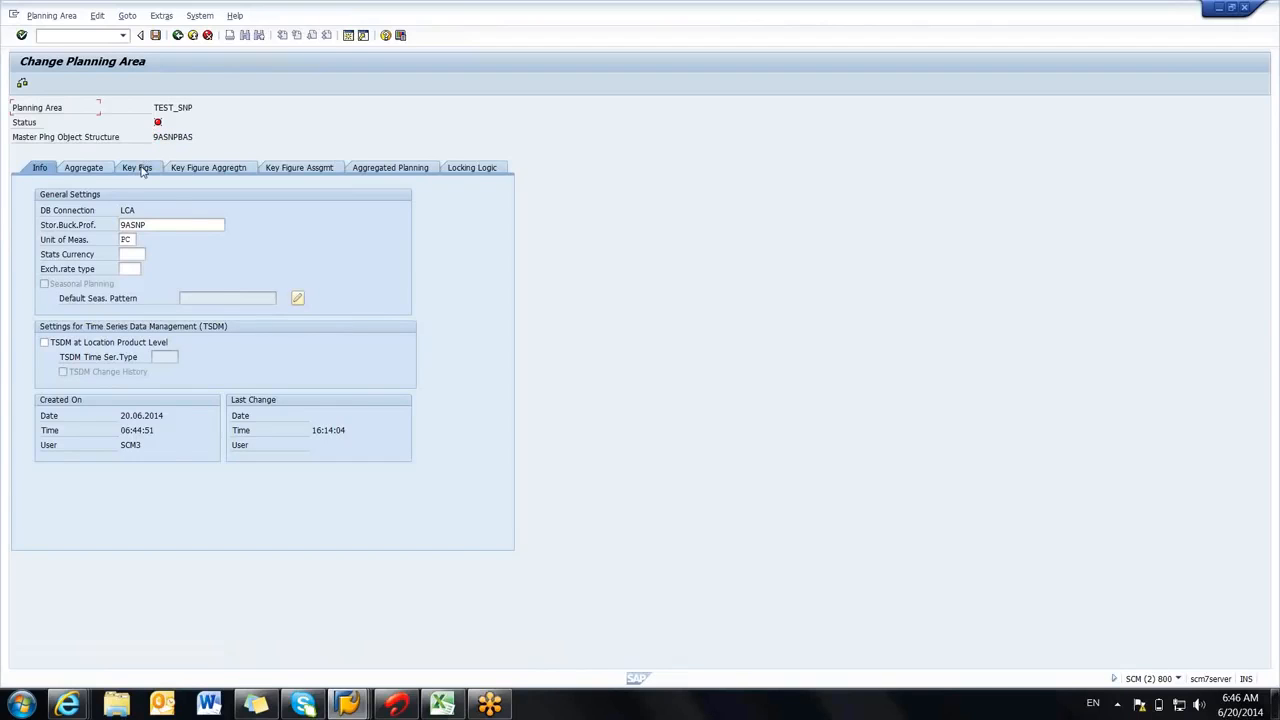
Step: Look through the key figures, aggregates and general information of planning area TEST_SNP
click(142, 170)
drag(193, 107, 153, 107)
click(155, 108)
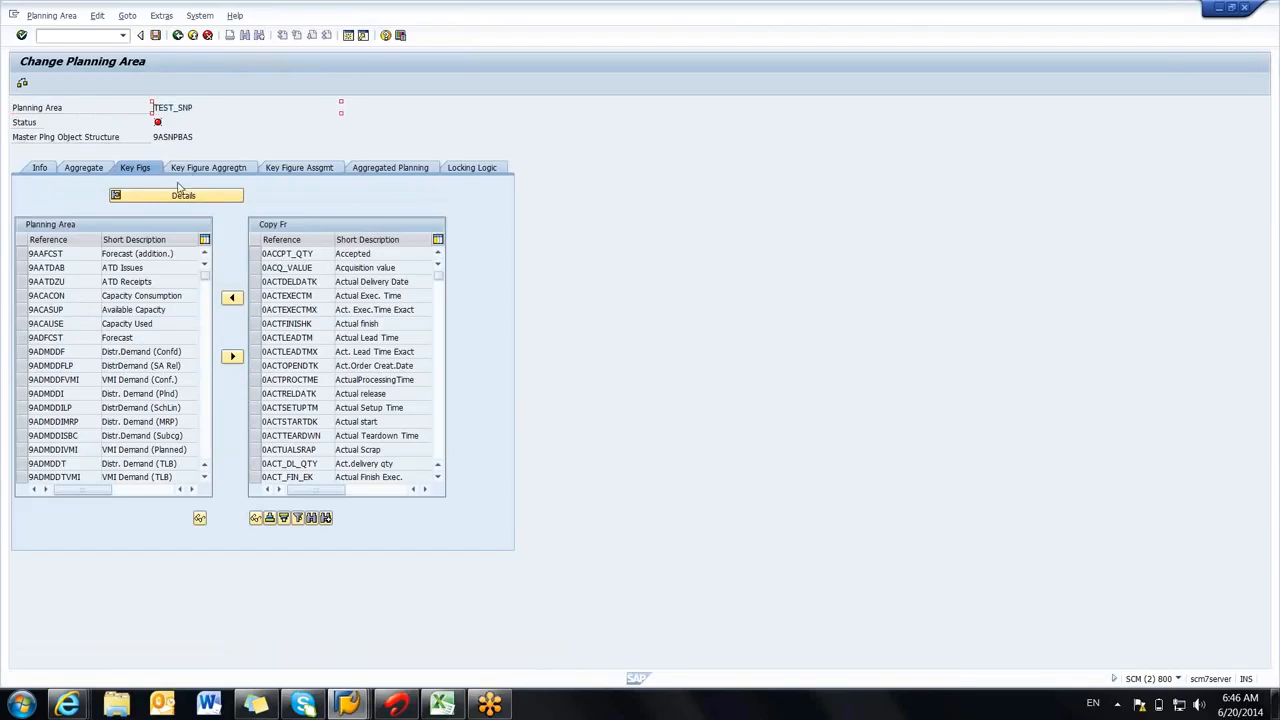
click(82, 168)
click(39, 168)
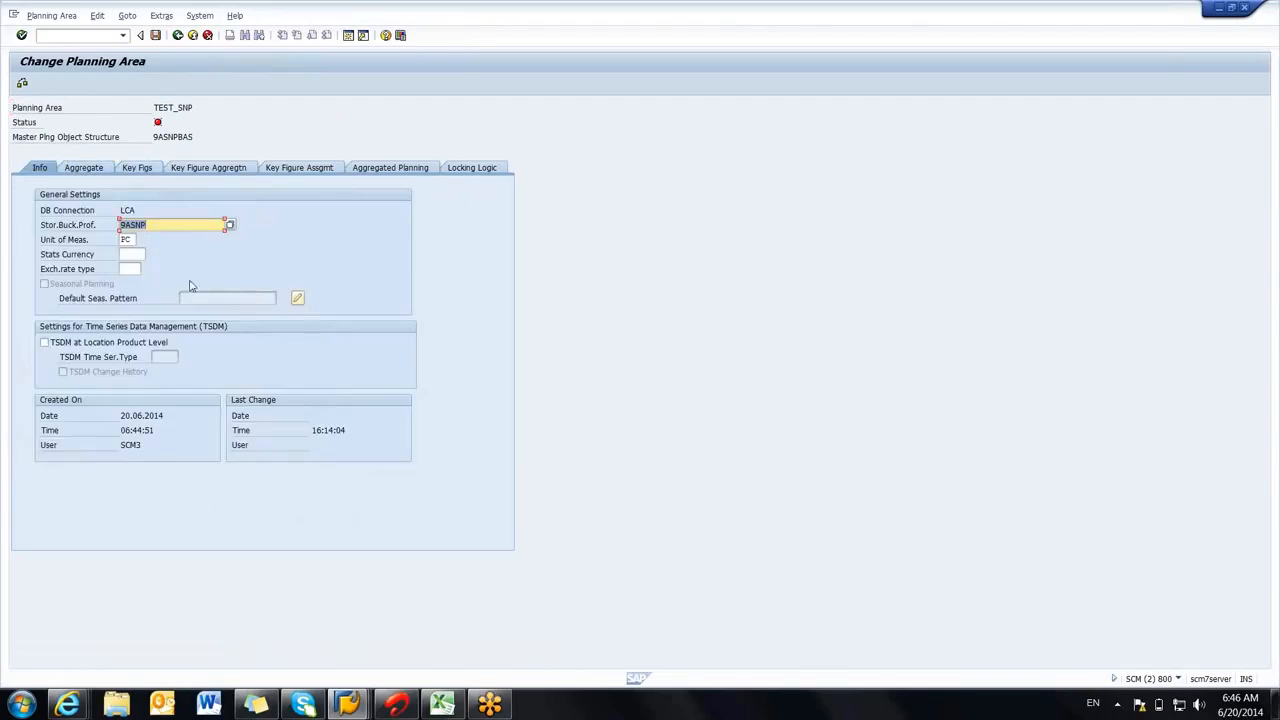
Step: Review the key figures assigned to TEST_SNP alongside its master planning object structure, and return to the planning area list
click(150, 168)
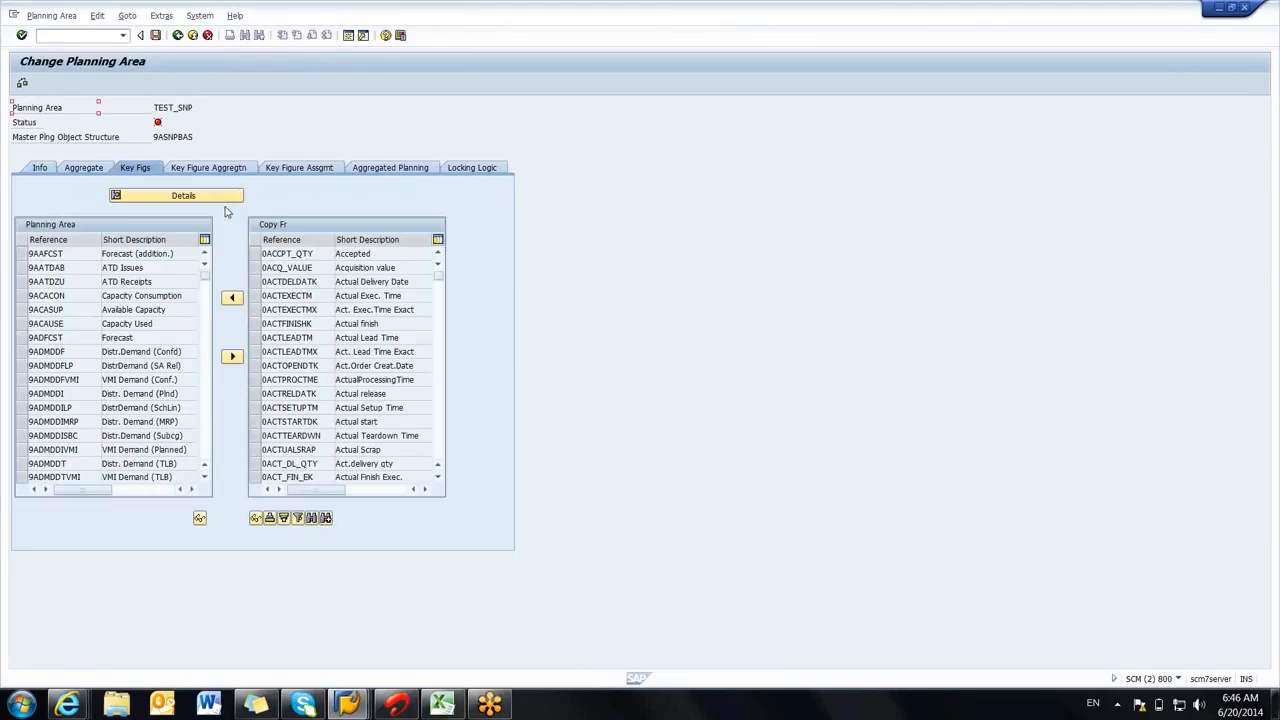
drag(197, 106, 155, 106)
click(155, 106)
drag(196, 137, 160, 139)
click(148, 138)
drag(208, 284, 210, 344)
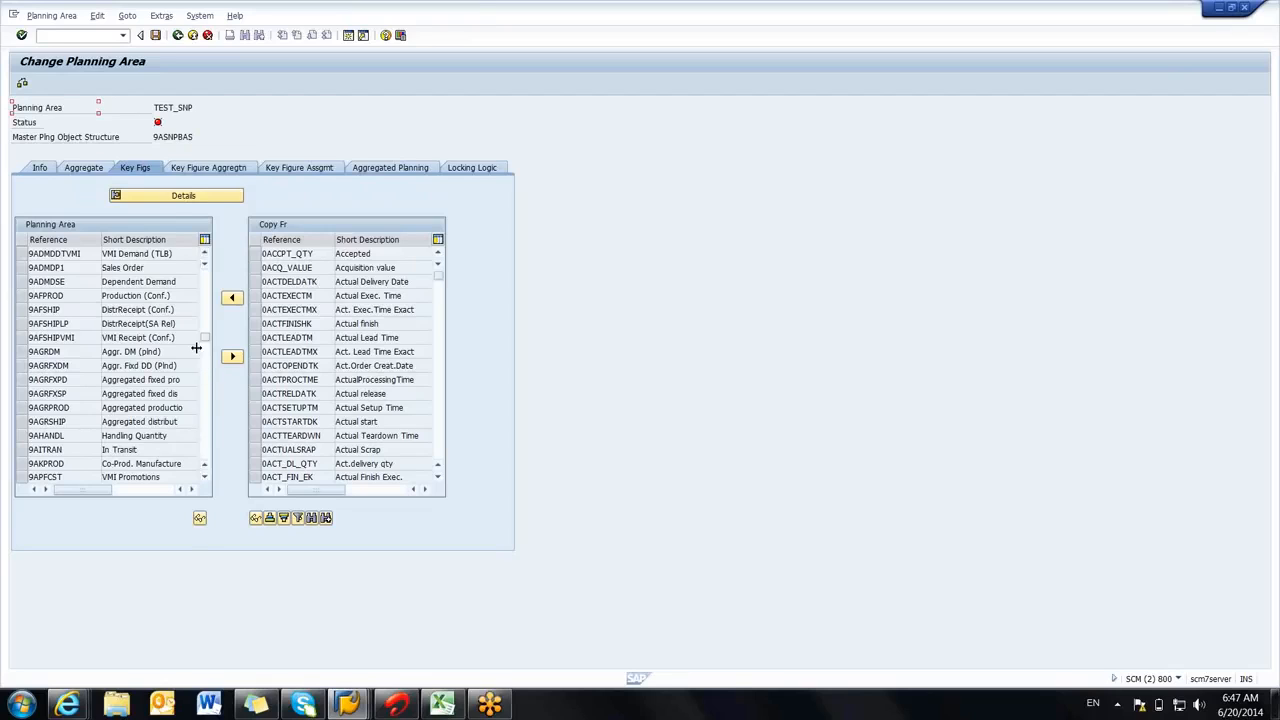
drag(195, 107, 156, 106)
click(156, 106)
click(232, 108)
click(177, 35)
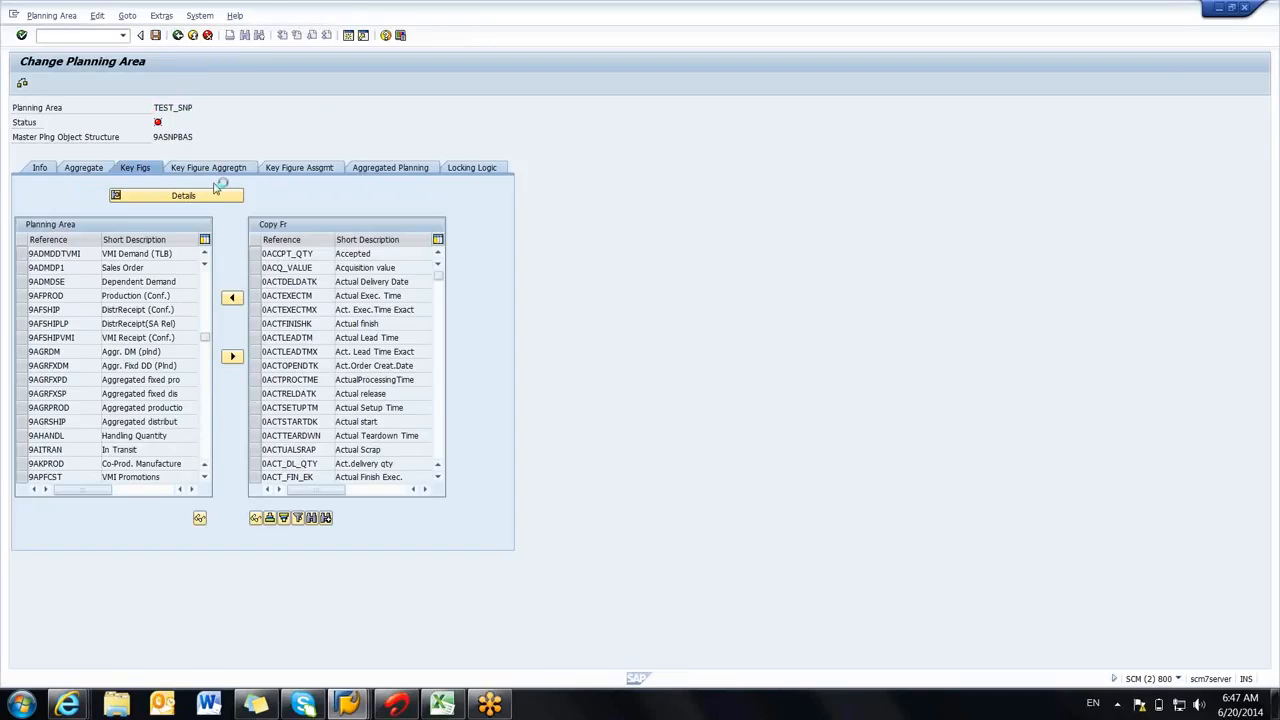
Step: Open planning area 9ASNP02 again and read through its list of assigned key figures
click(84, 214)
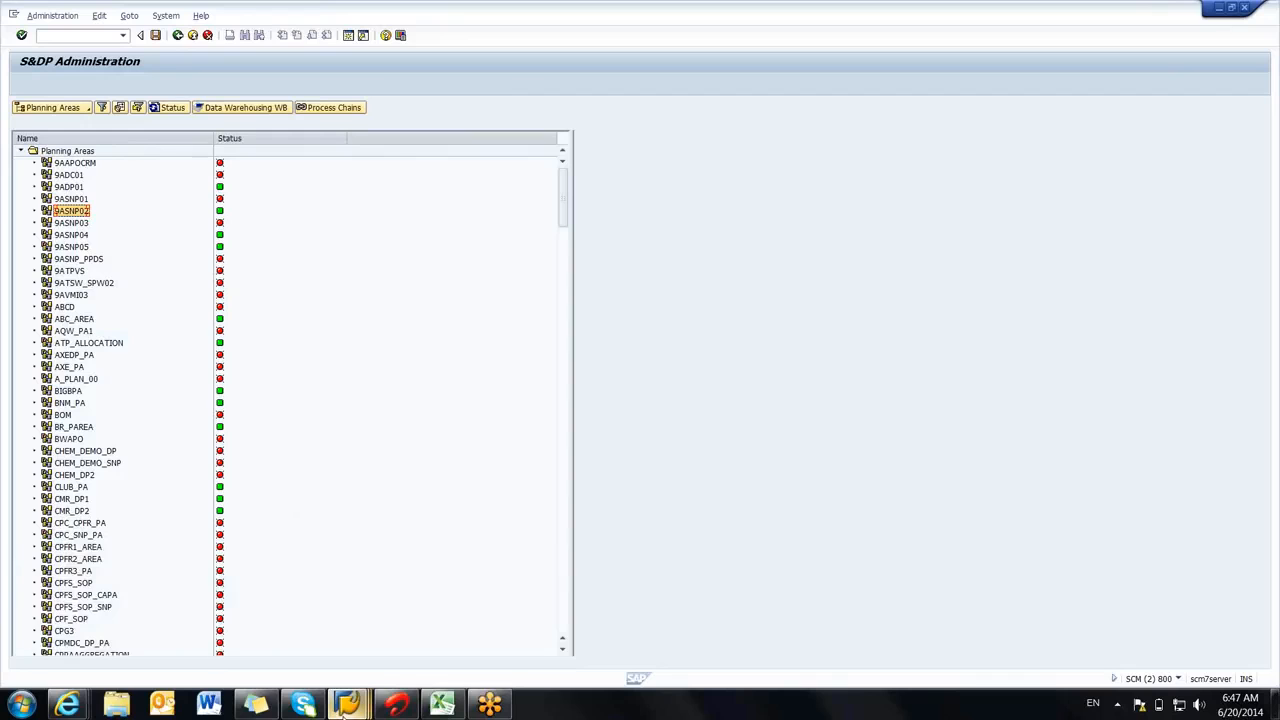
mouse_move(345, 702)
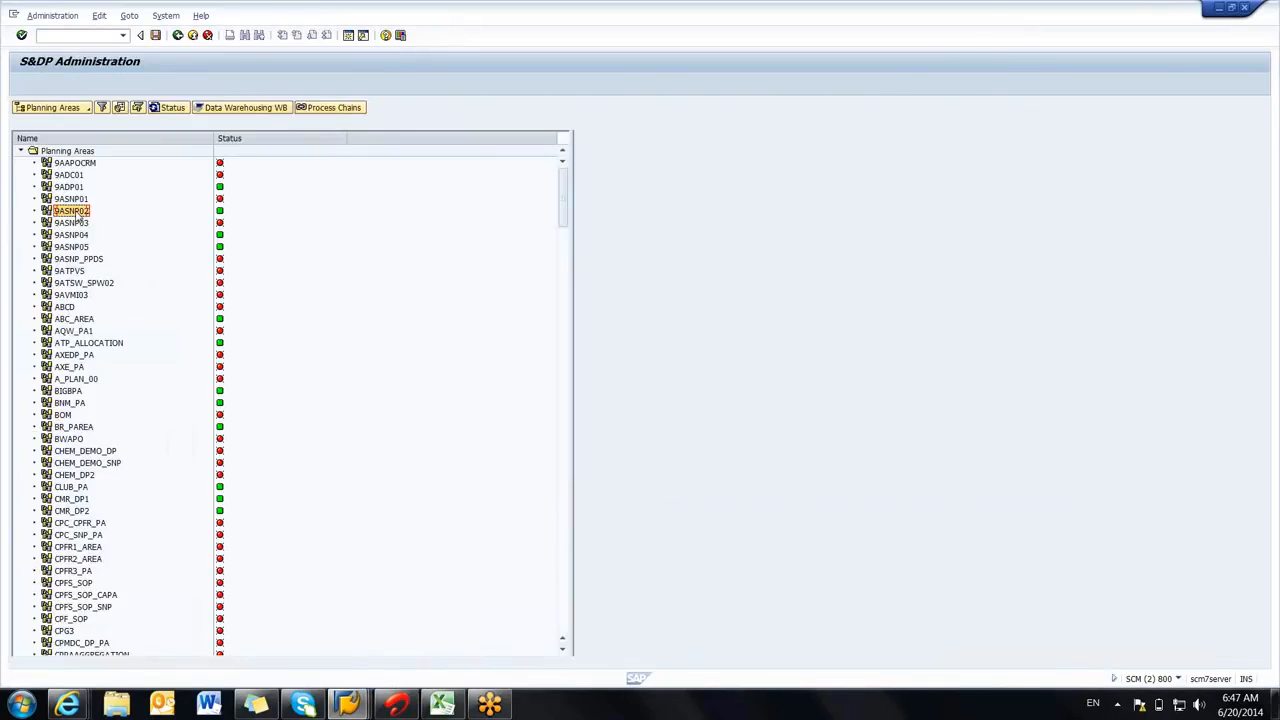
double_click(72, 211)
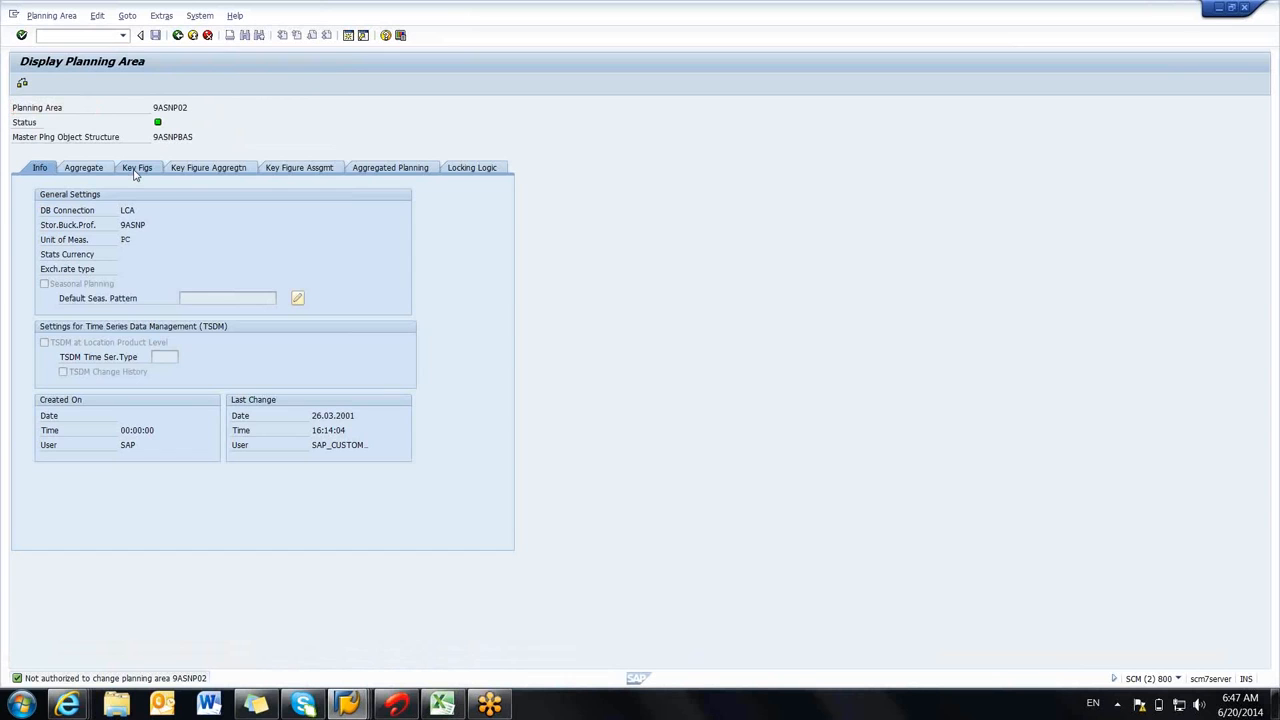
click(136, 170)
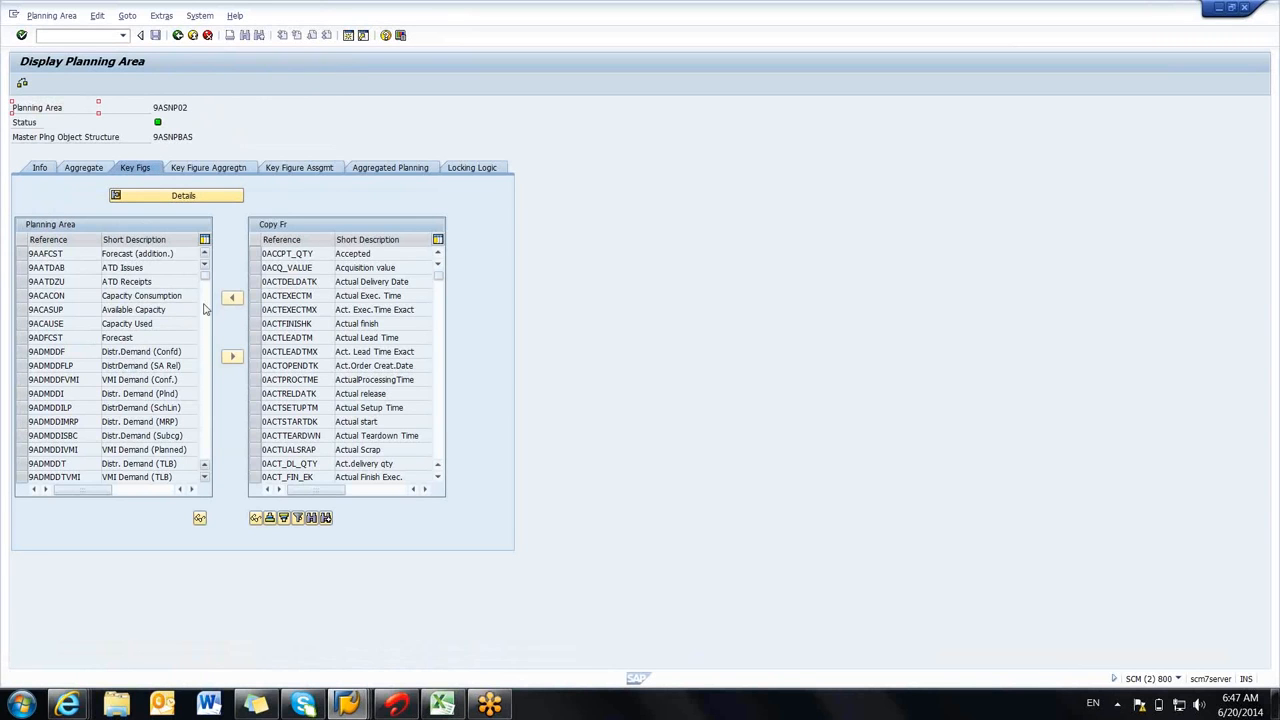
scroll(206, 300, down, 2)
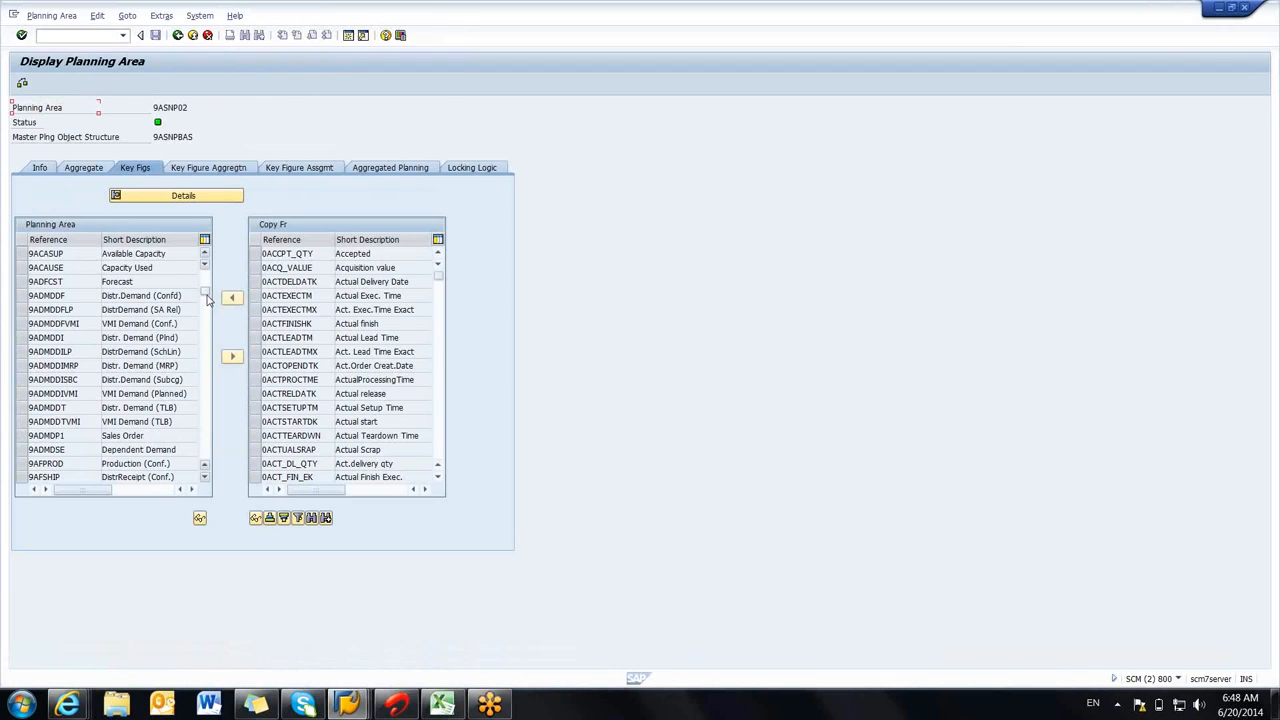
scroll(207, 332, down, 2)
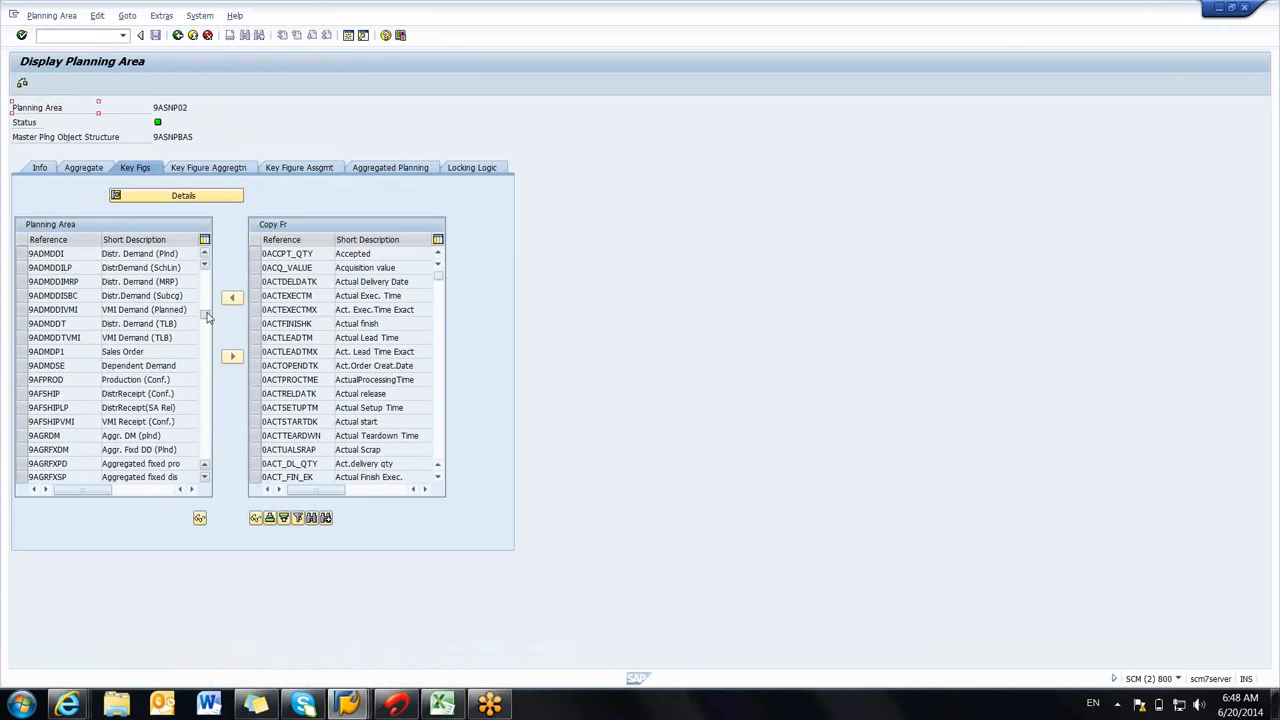
scroll(207, 341, down, 2)
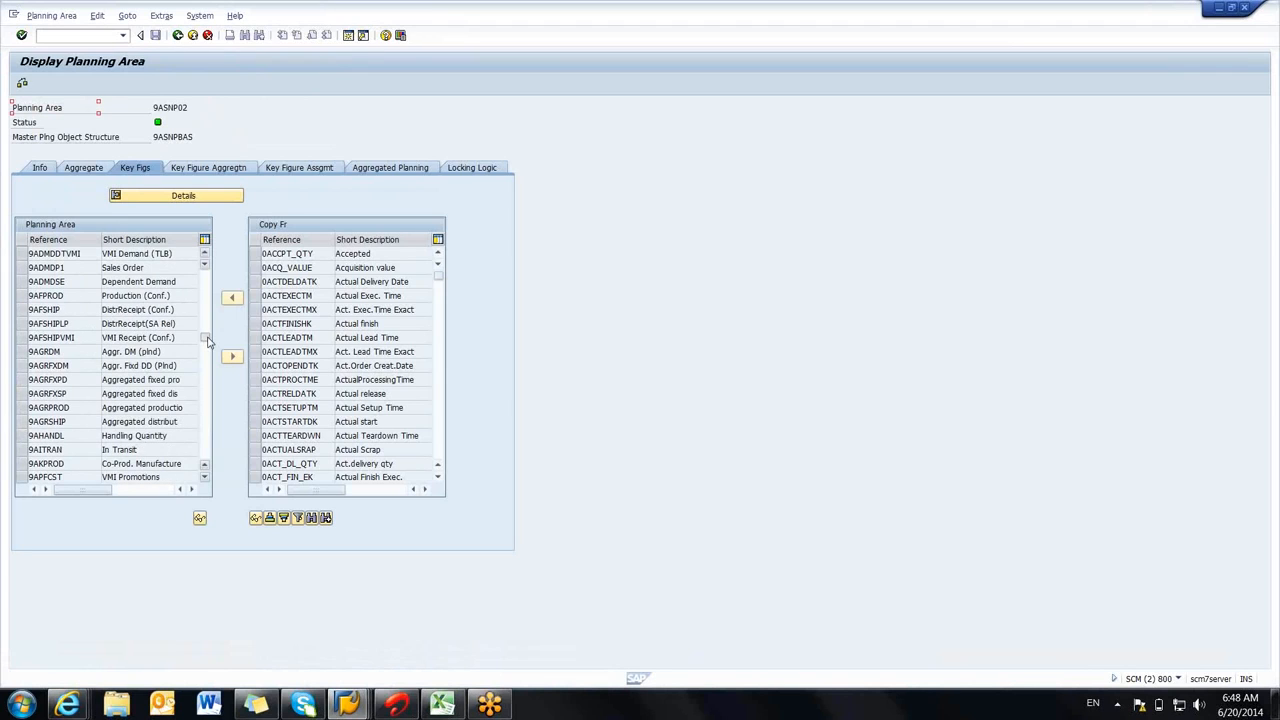
scroll(207, 341, down, 1)
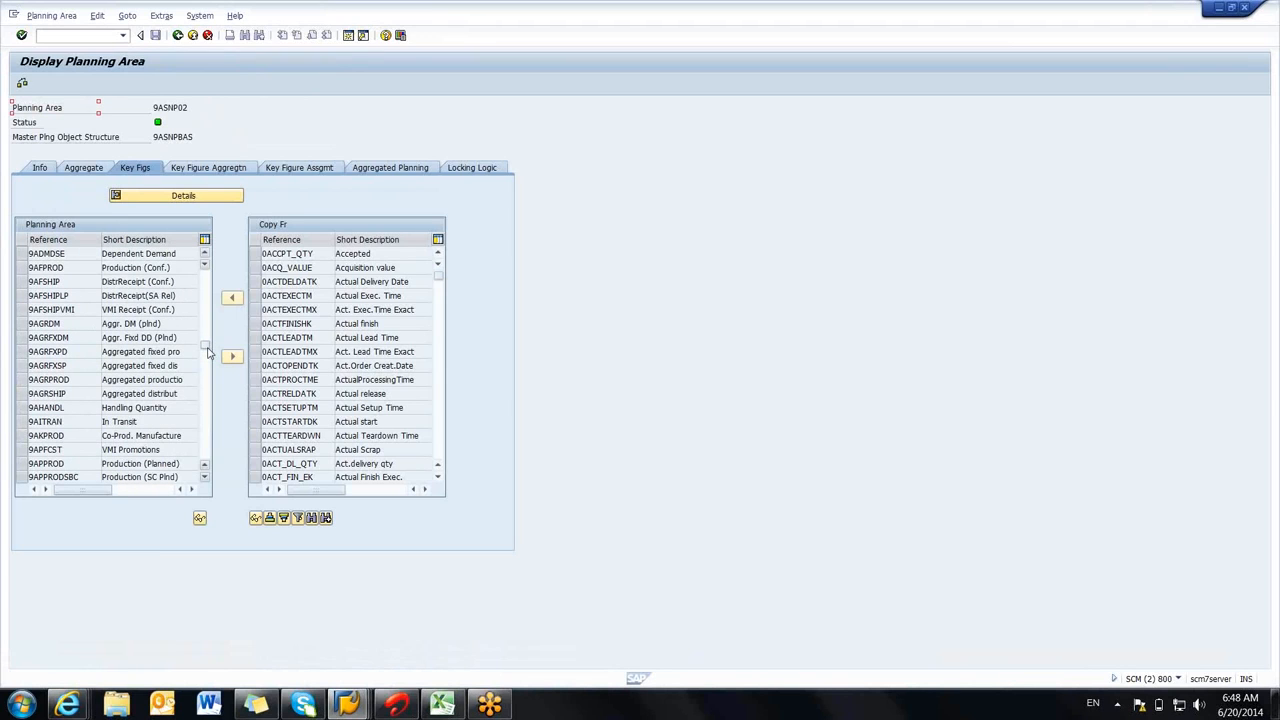
Step: Switch to the SNP Interactive Planning book to view its SNP PLAN key figures, and return to the outline in Excel
click(367, 704)
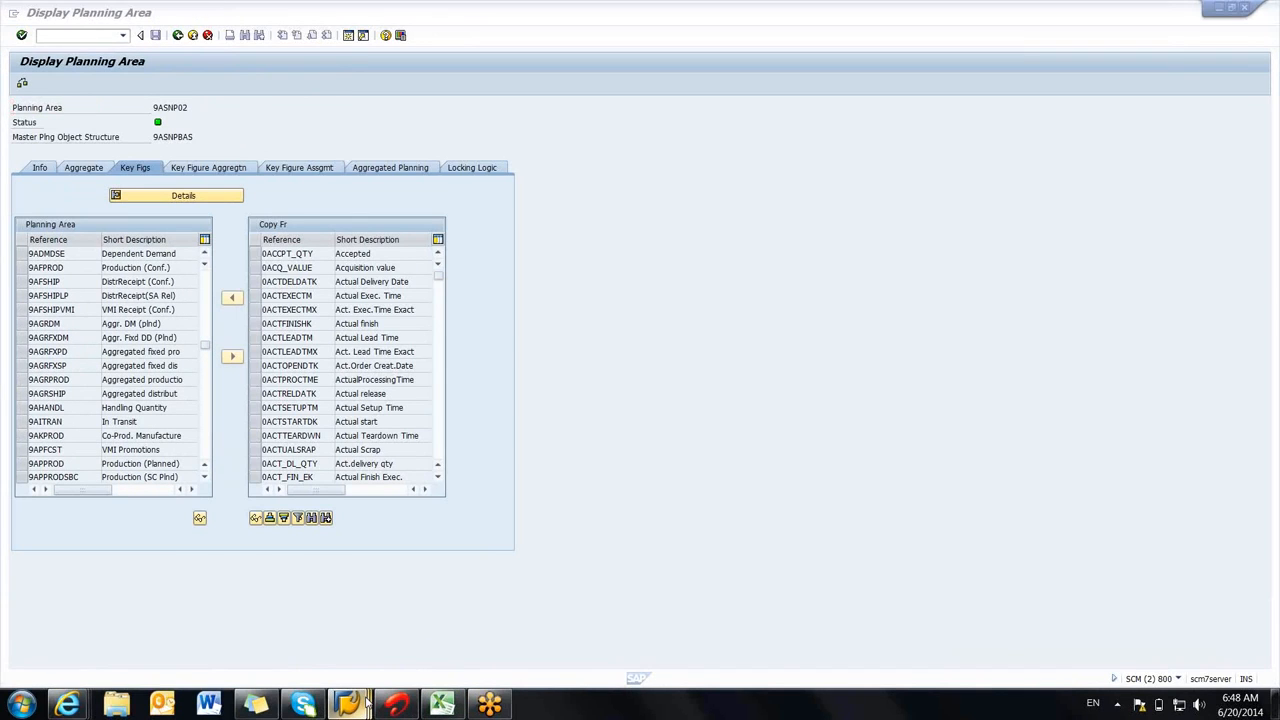
click(367, 704)
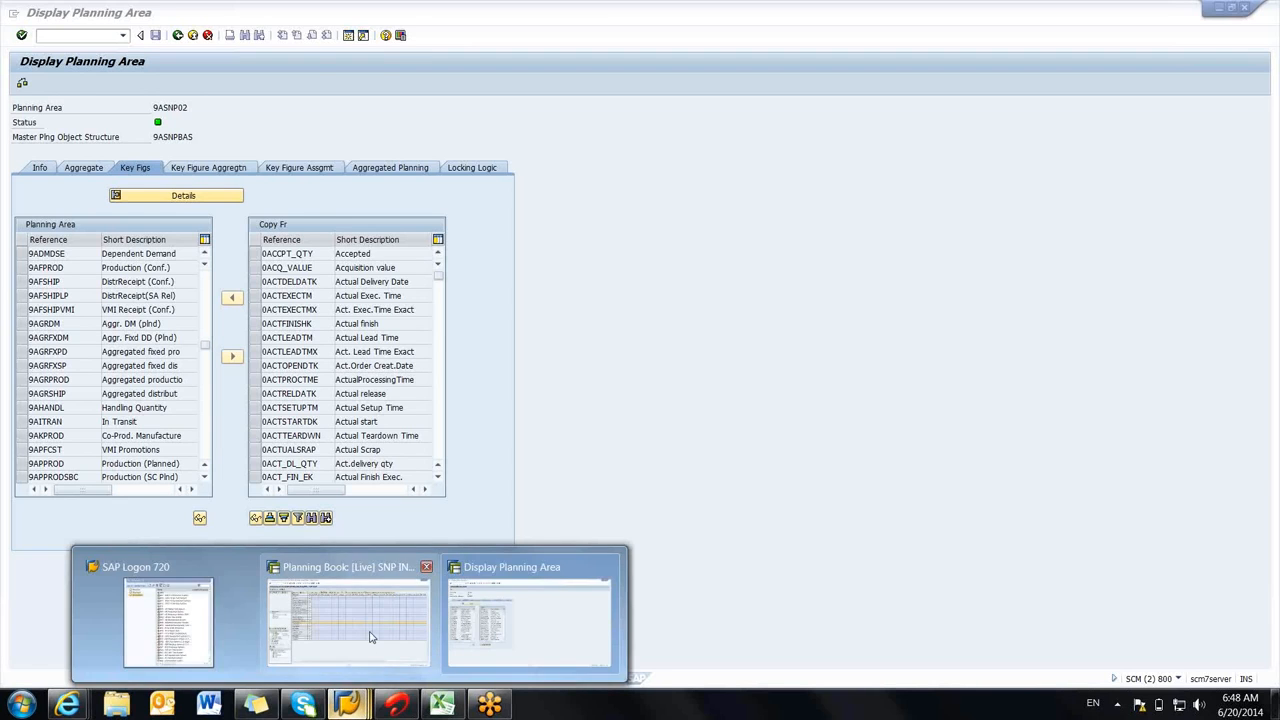
click(370, 637)
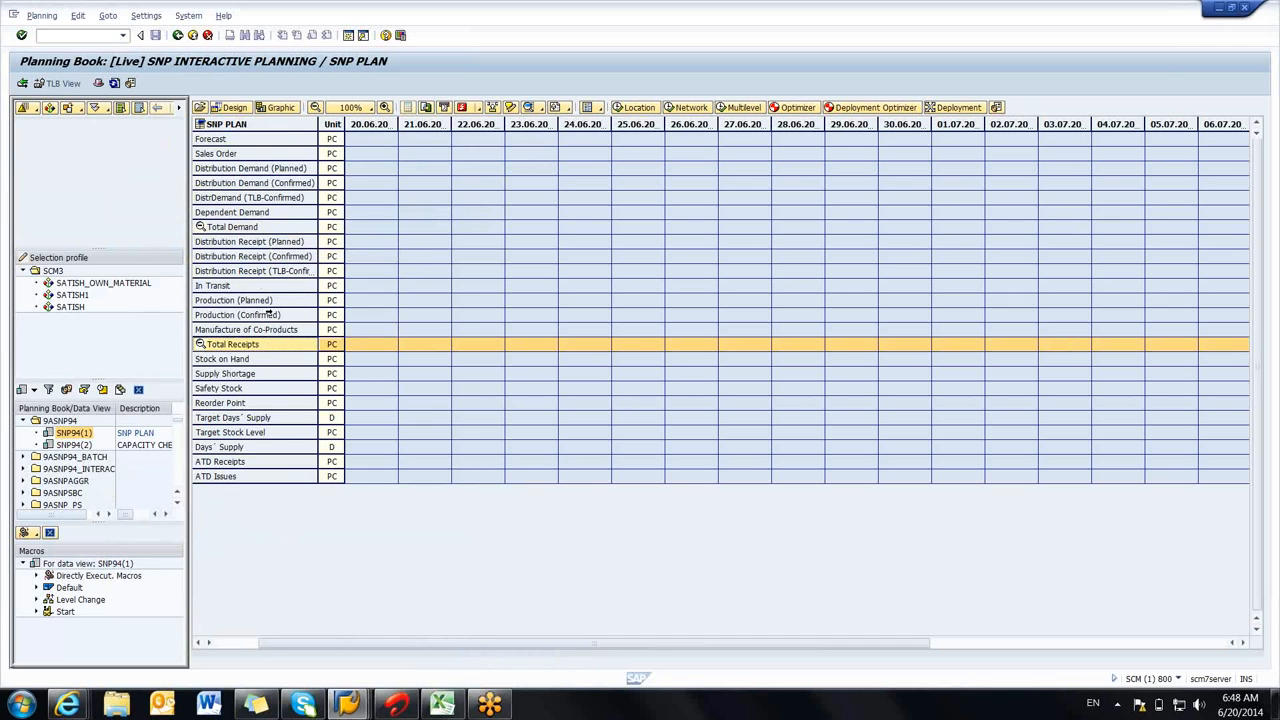
click(447, 708)
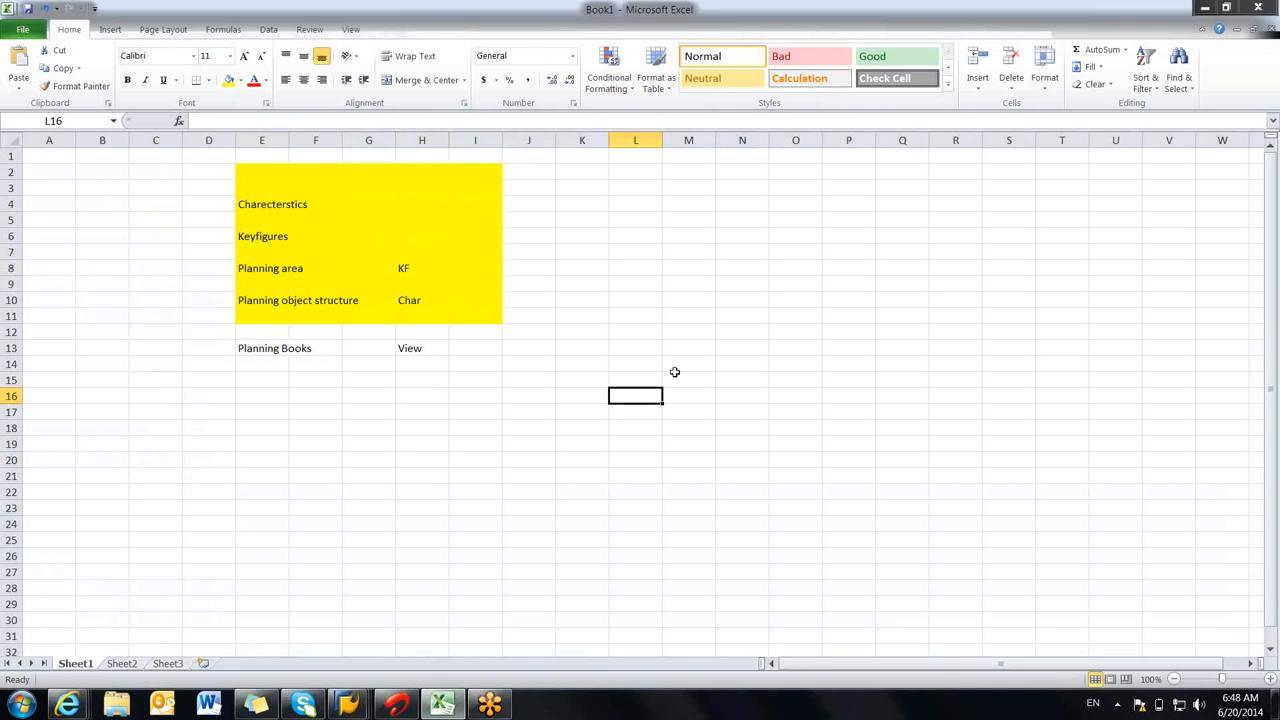
click(1089, 36)
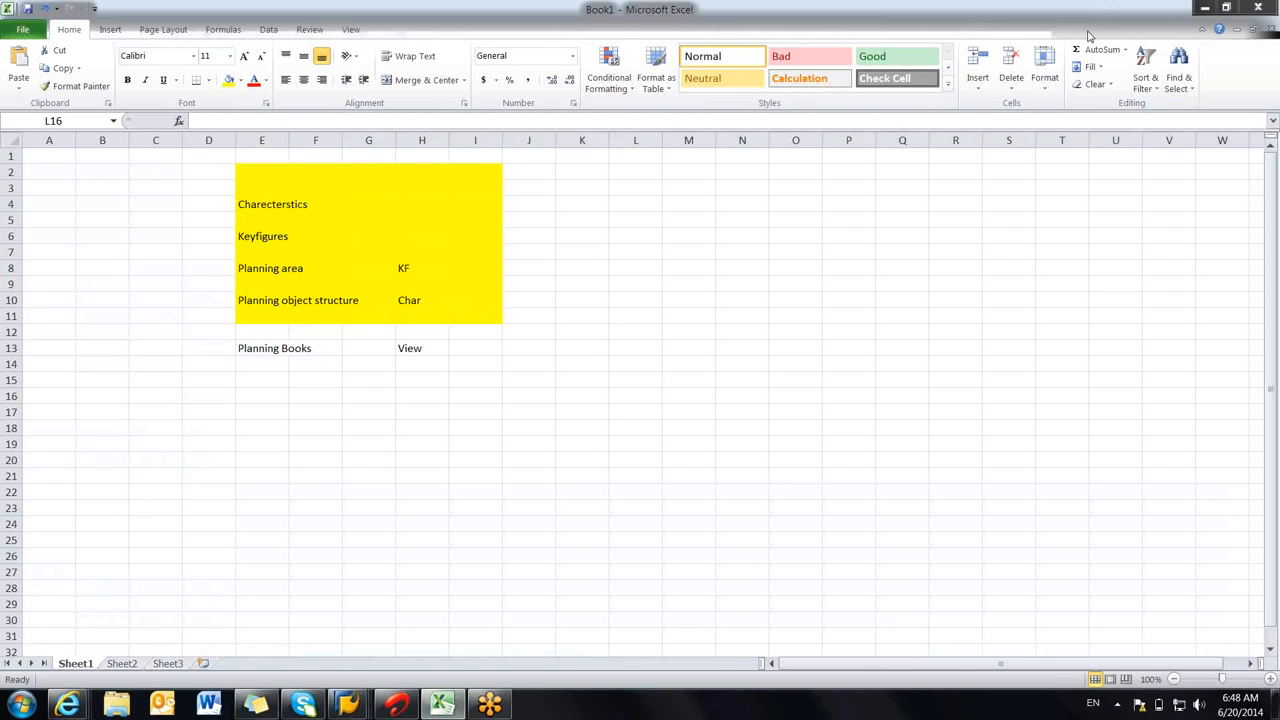
Step: Enter the headings Debit, Credit and balance in cells L15, M15 and N15
click(640, 380)
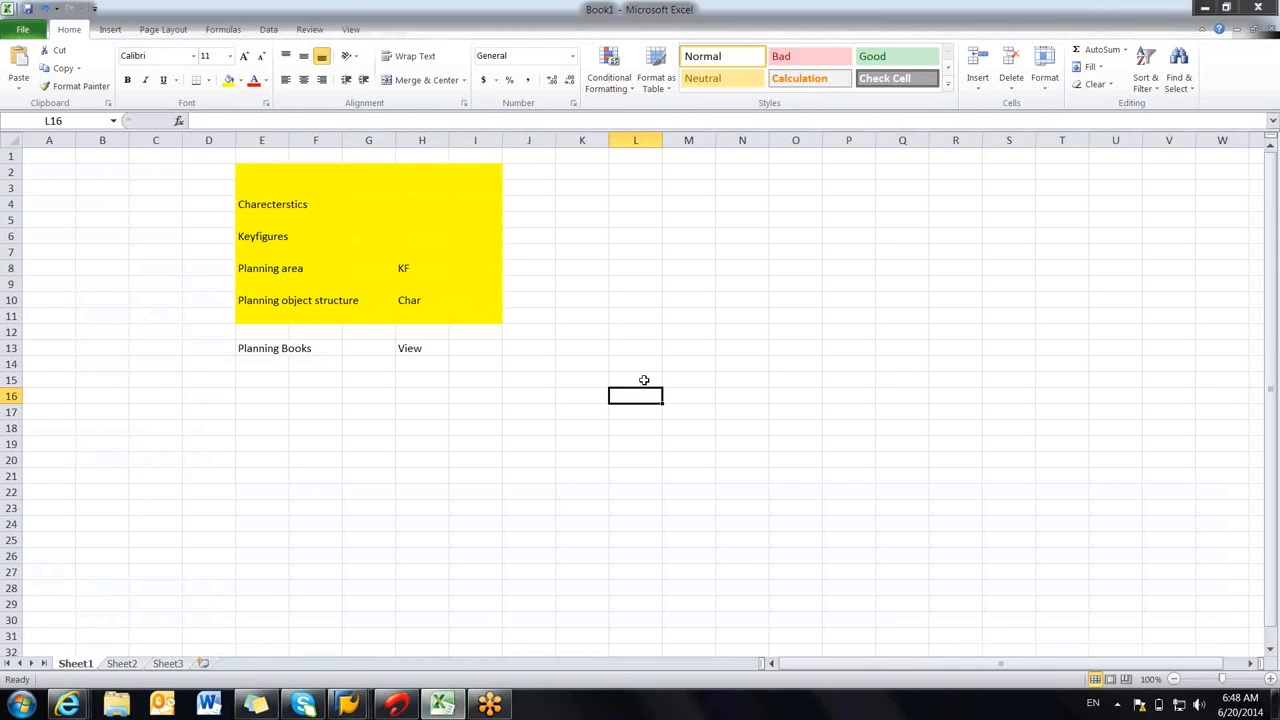
text(Debit)
click(690, 382)
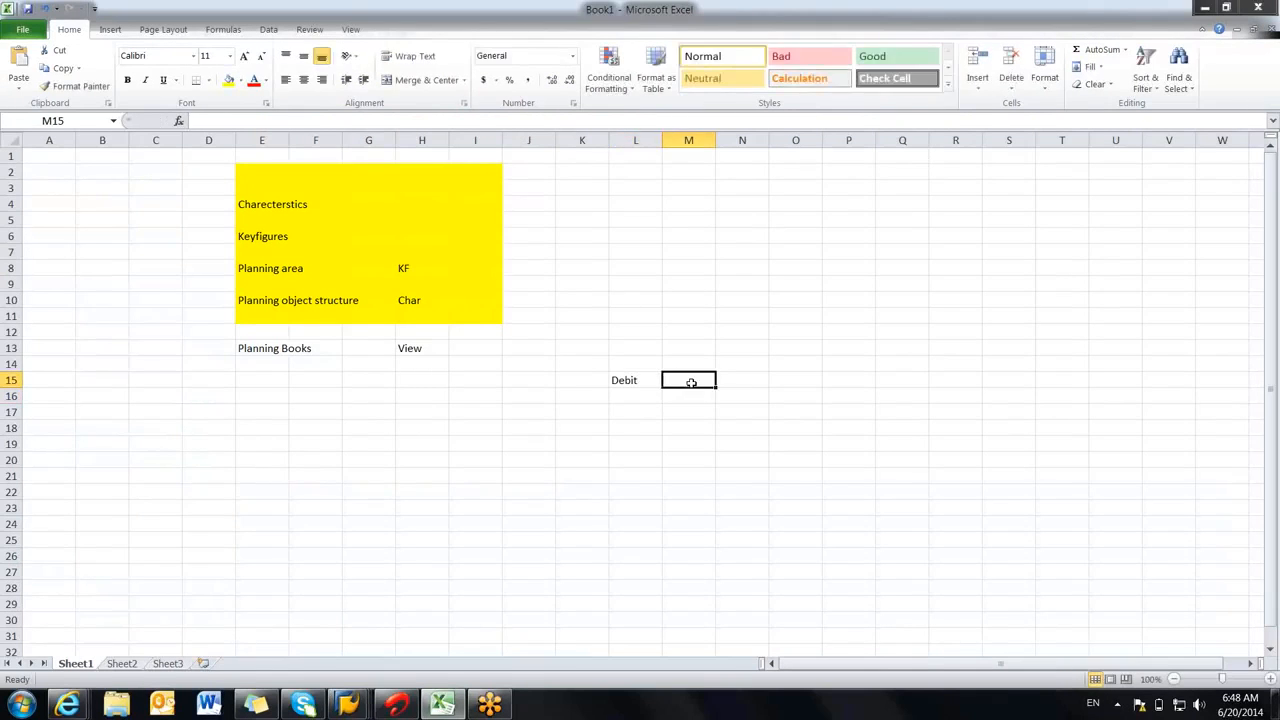
text(Credit)
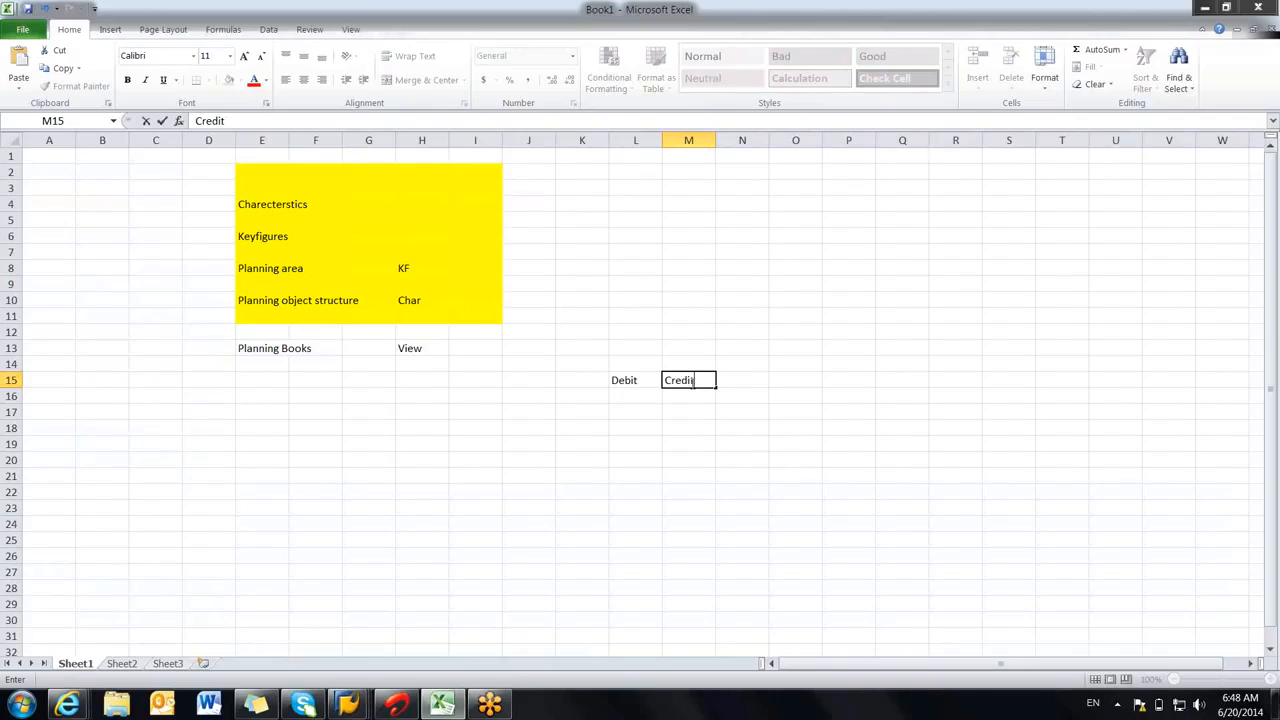
click(757, 382)
text(balance)
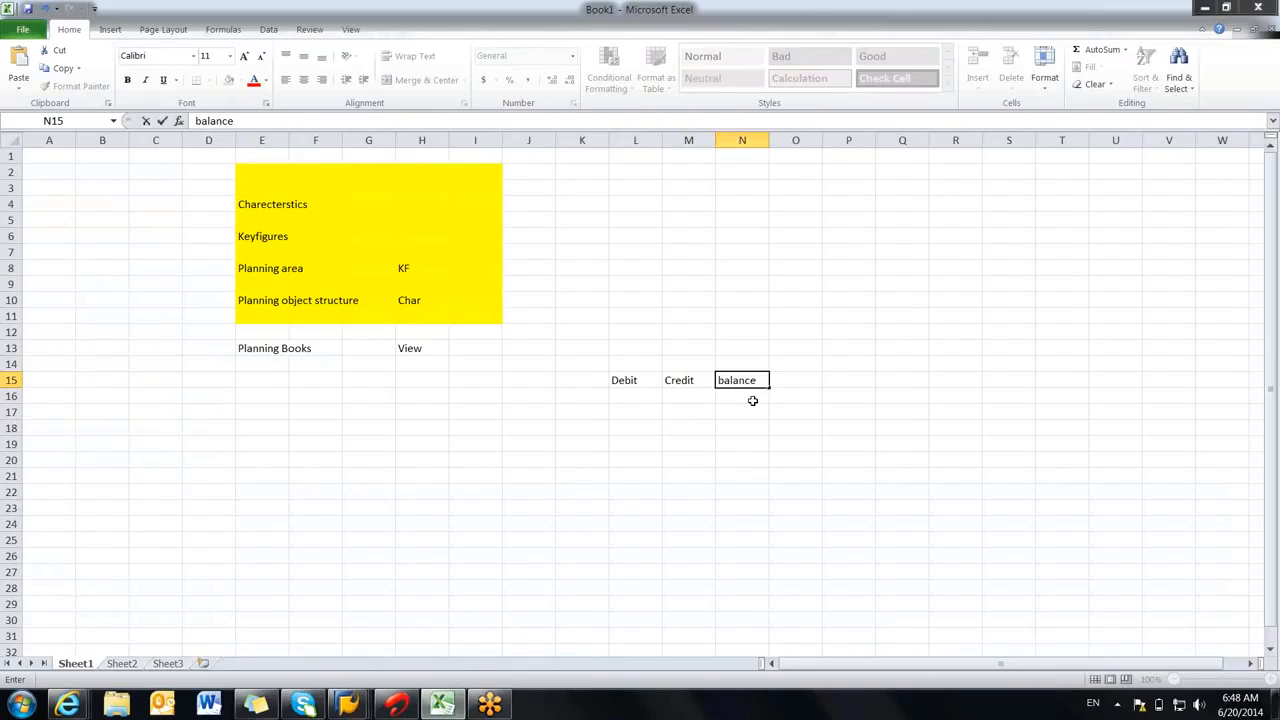
key(Return)
click(633, 415)
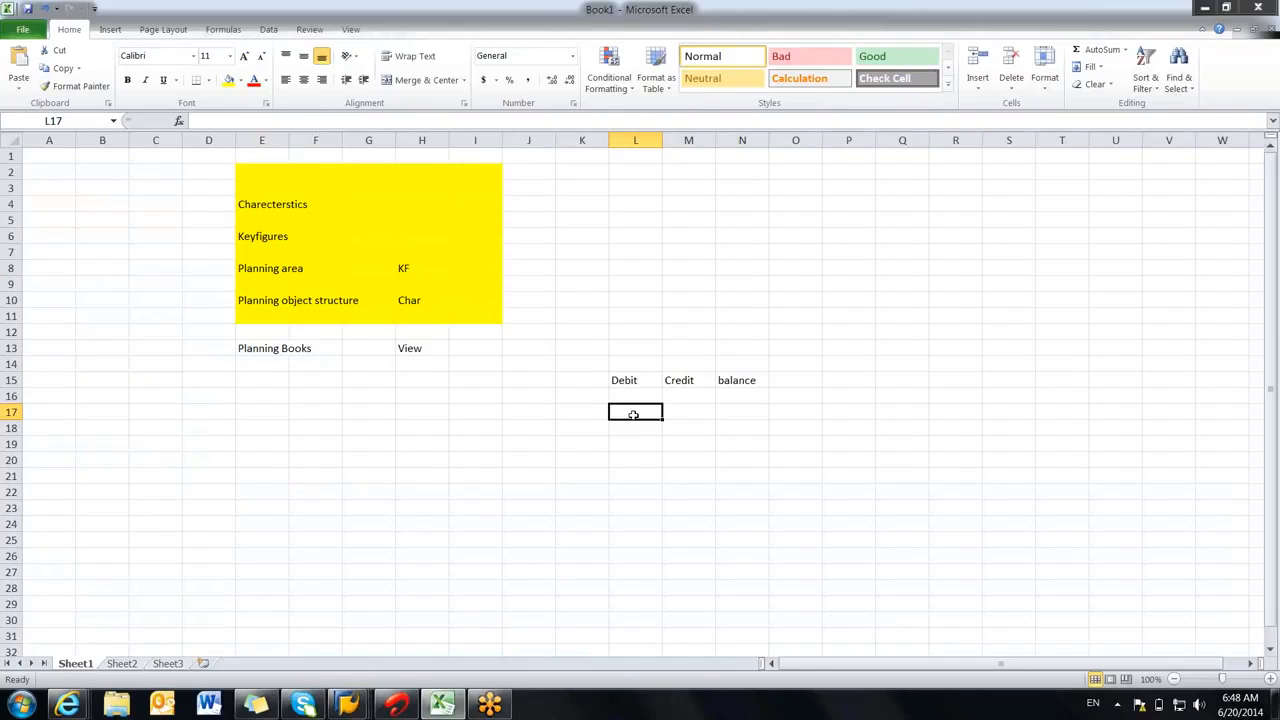
drag(633, 415, 638, 462)
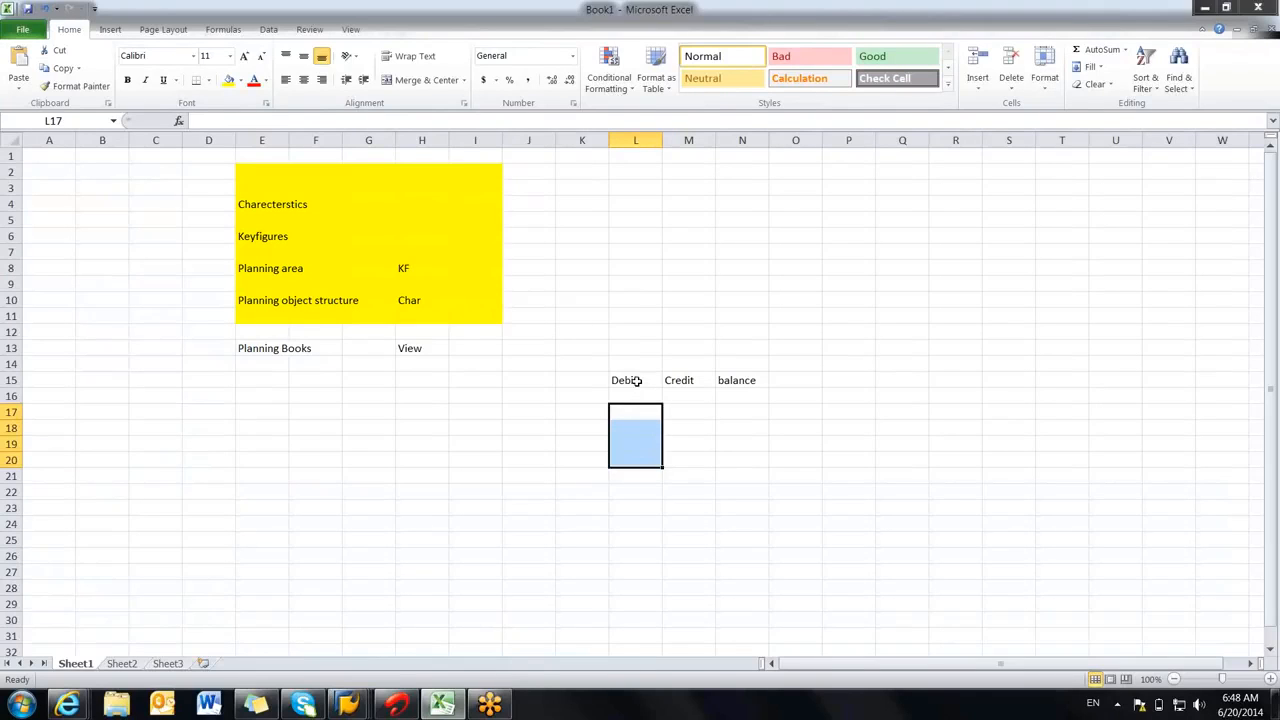
click(635, 380)
Step: Add Demand, Receipts and SOH in cells L13, M13 and N13 above the Debit, Credit and balance headings
click(637, 349)
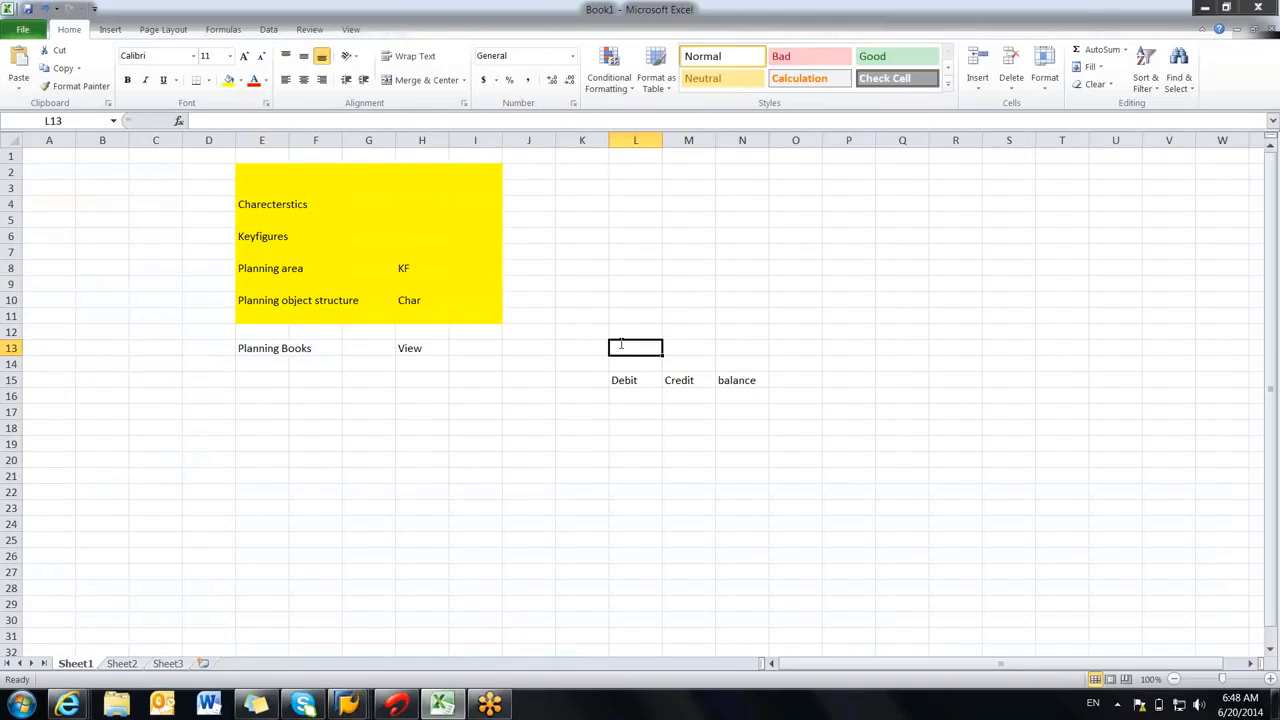
text(Demand)
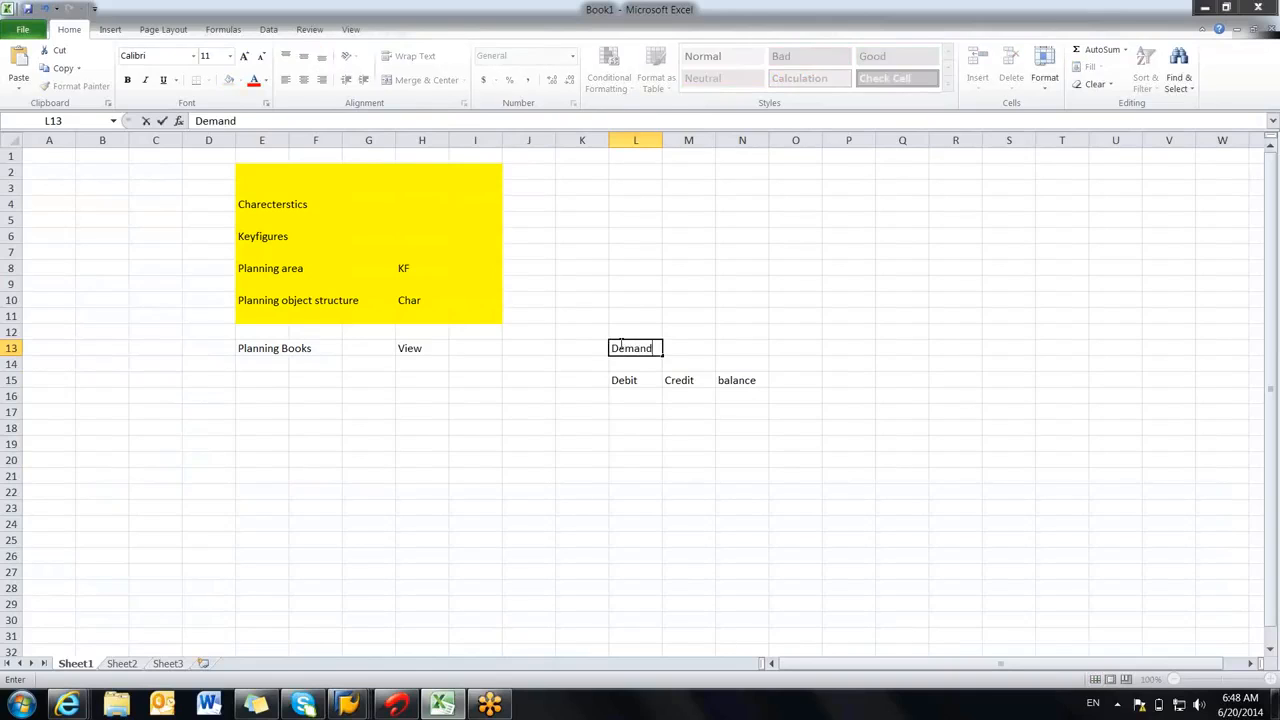
click(681, 351)
text(Re)
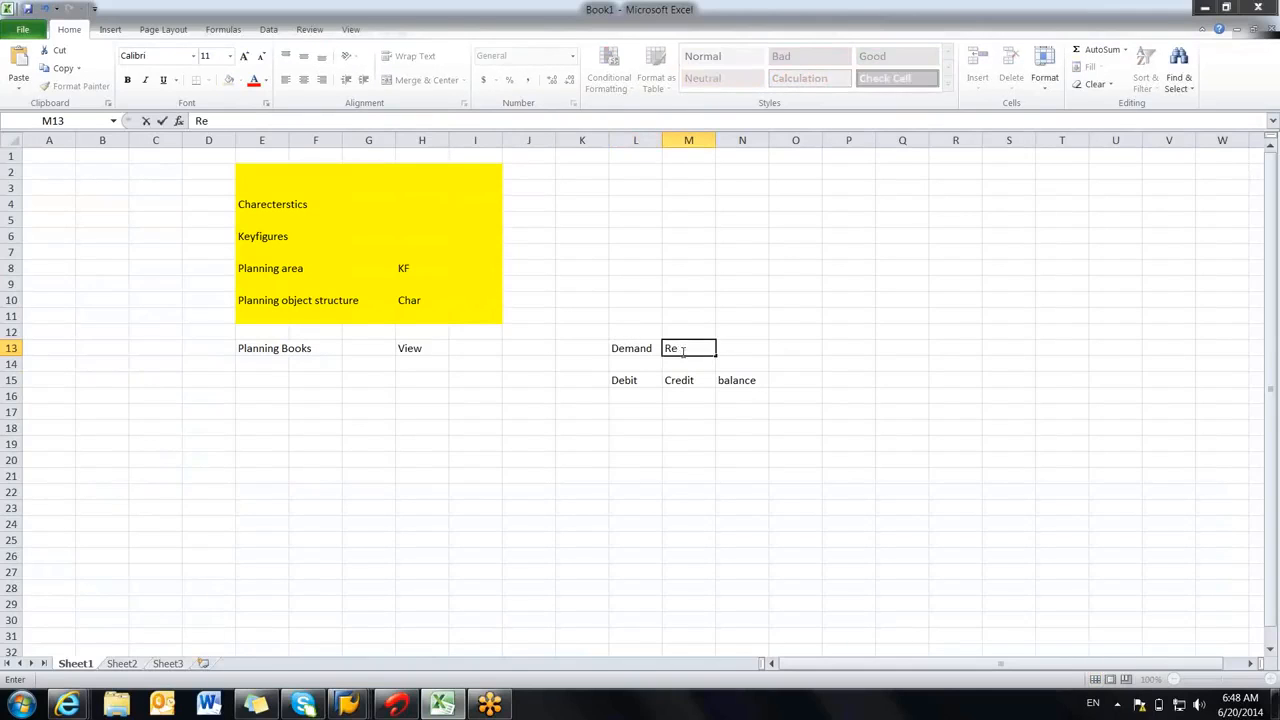
text(ceipts)
click(734, 347)
text(SOH)
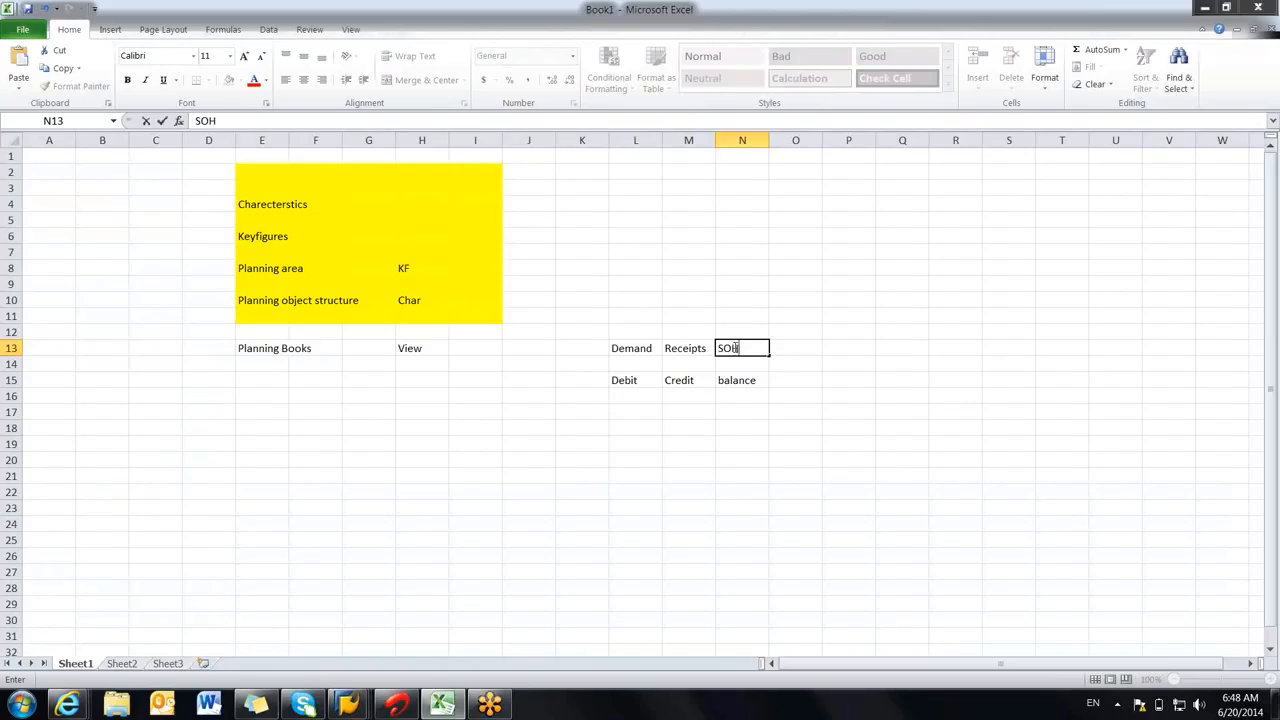
click(831, 428)
click(623, 392)
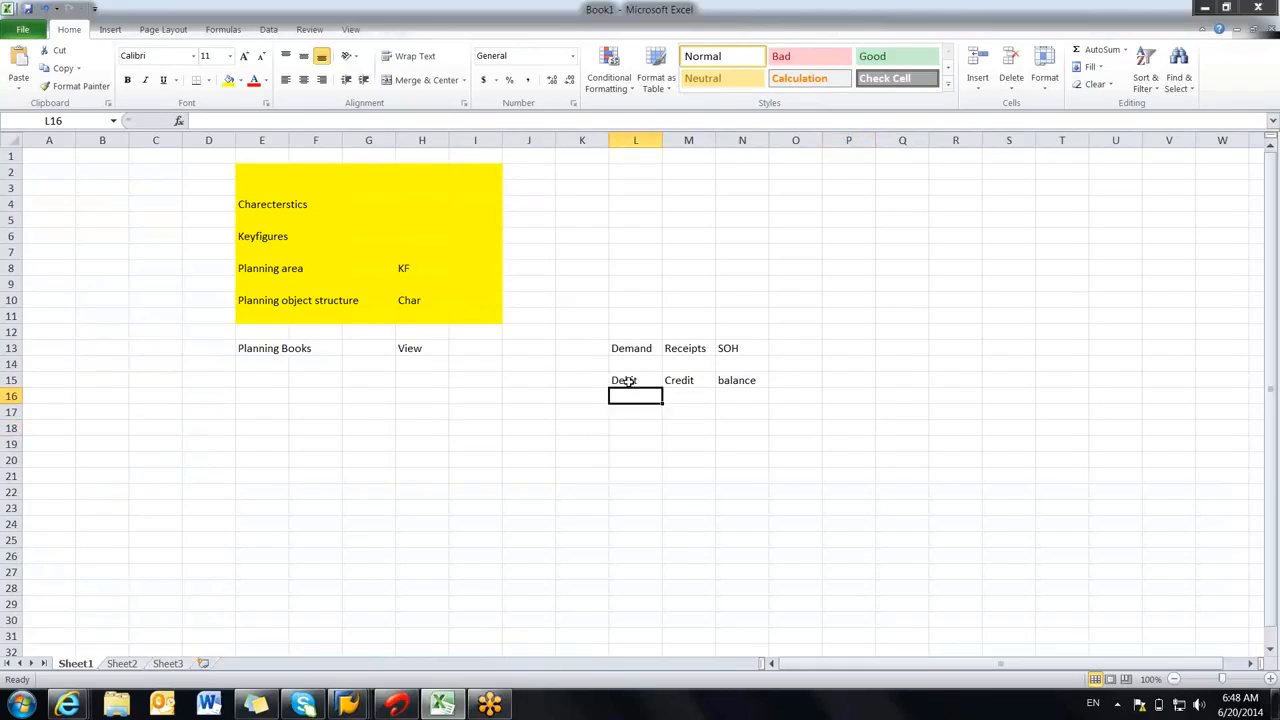
click(624, 379)
click(632, 410)
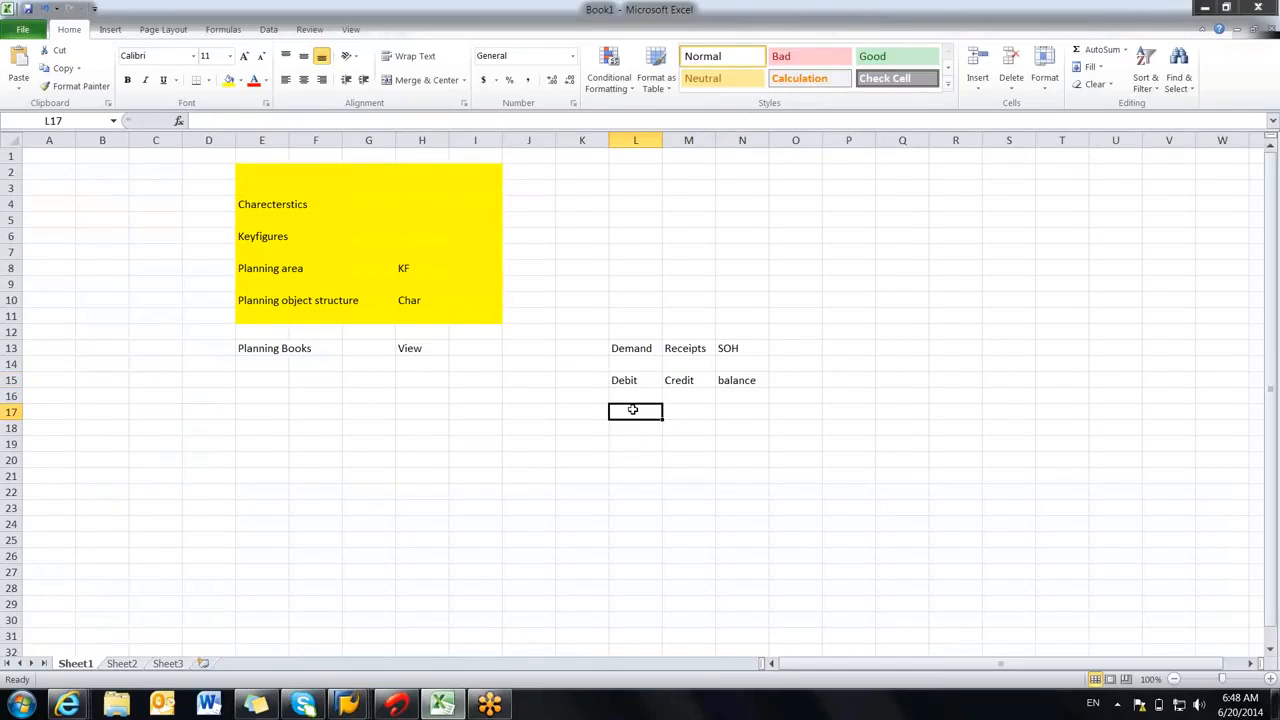
click(634, 428)
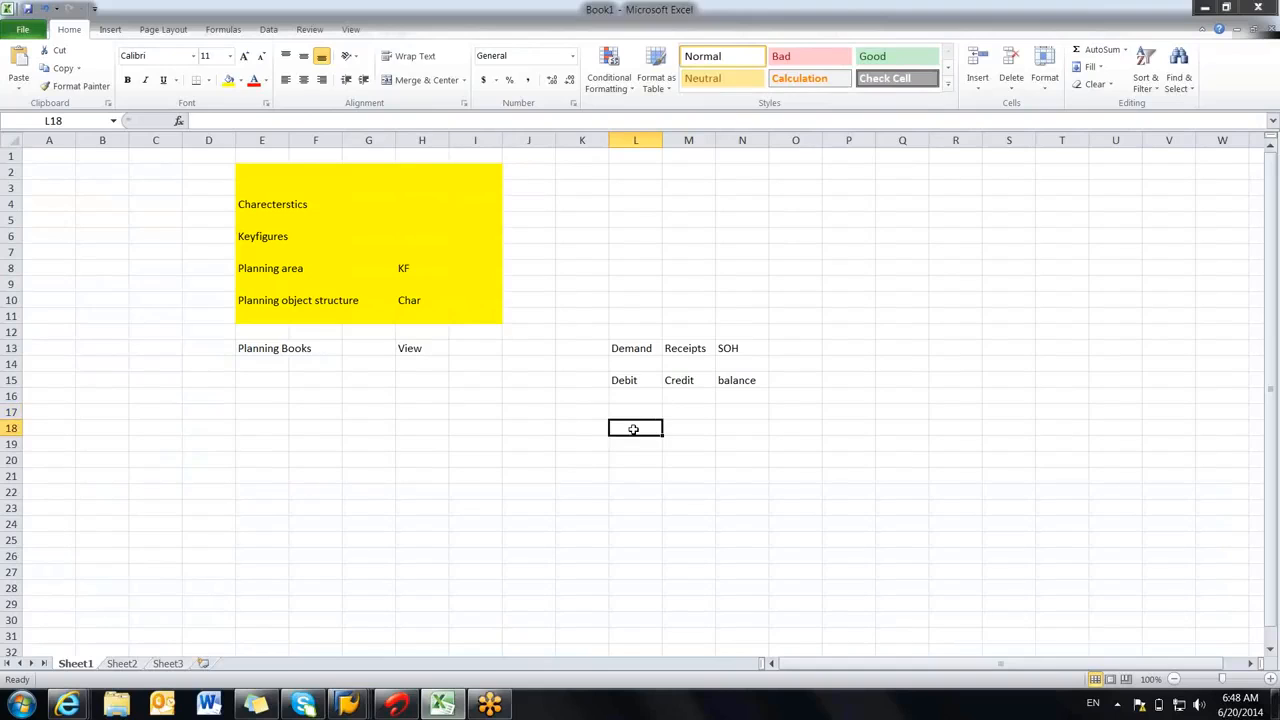
click(635, 442)
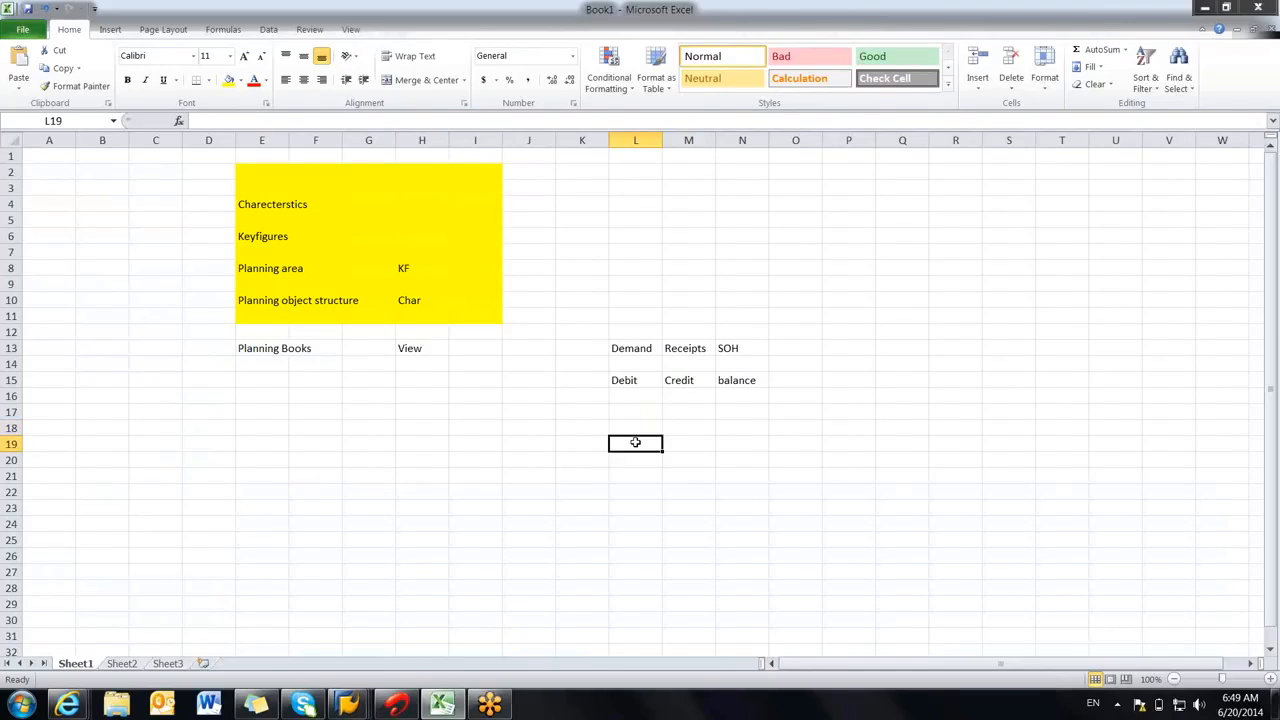
click(638, 414)
click(637, 428)
click(630, 447)
click(634, 414)
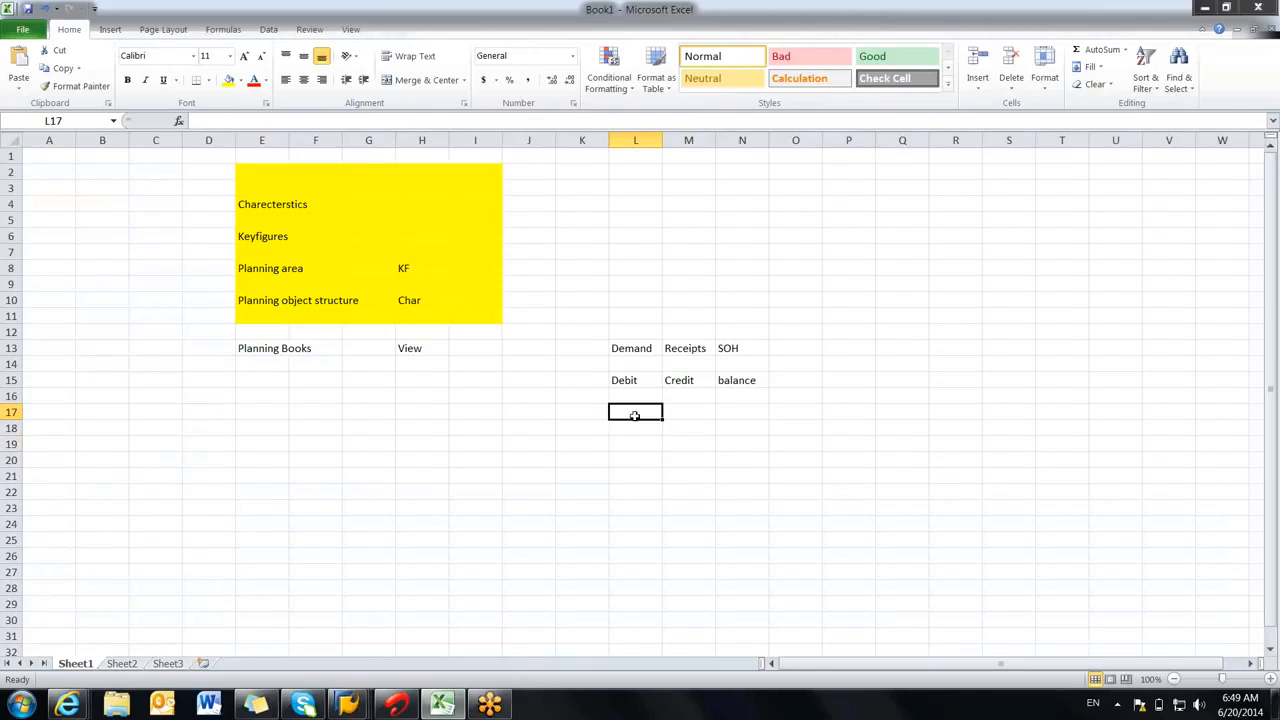
click(594, 412)
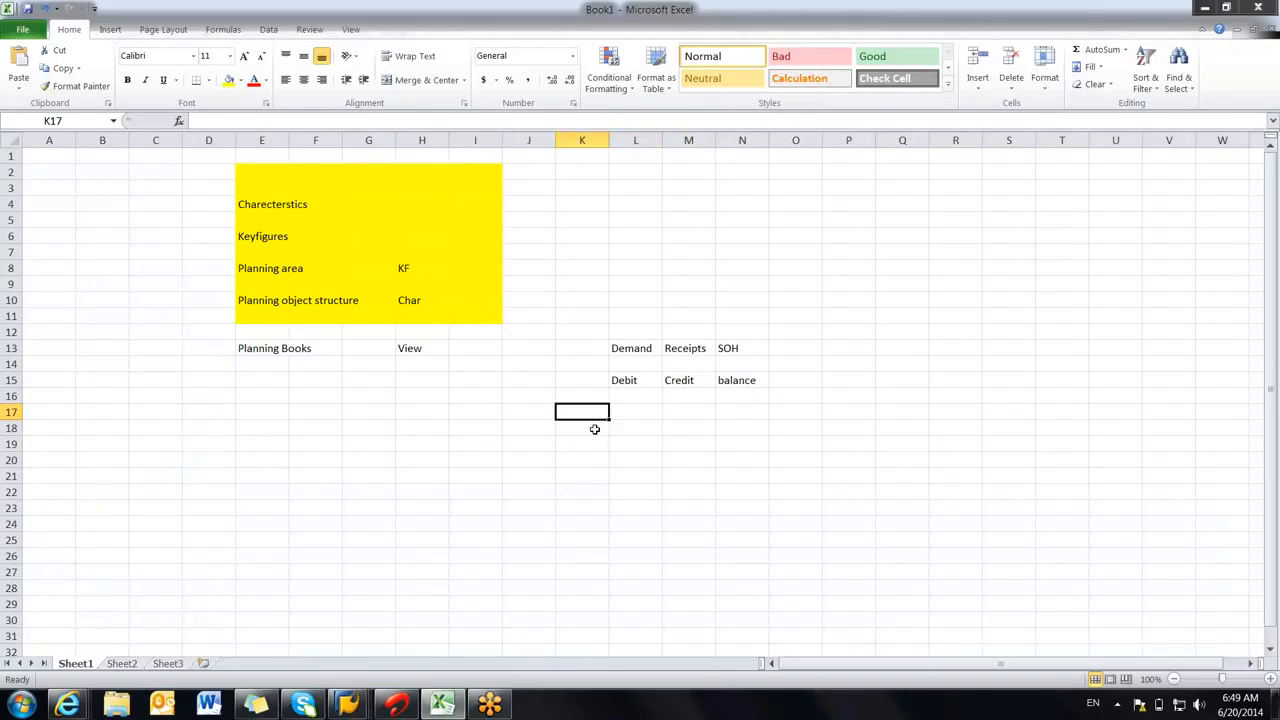
click(594, 429)
click(585, 444)
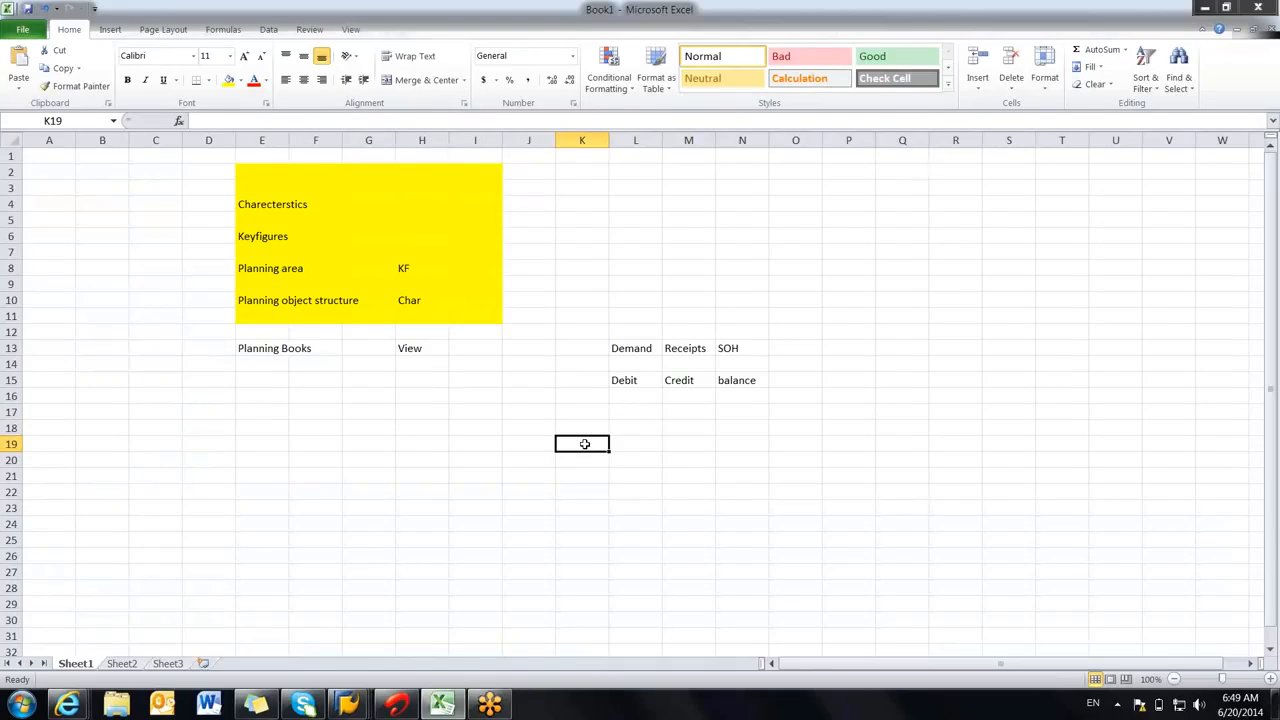
click(688, 462)
click(689, 475)
click(691, 493)
click(689, 505)
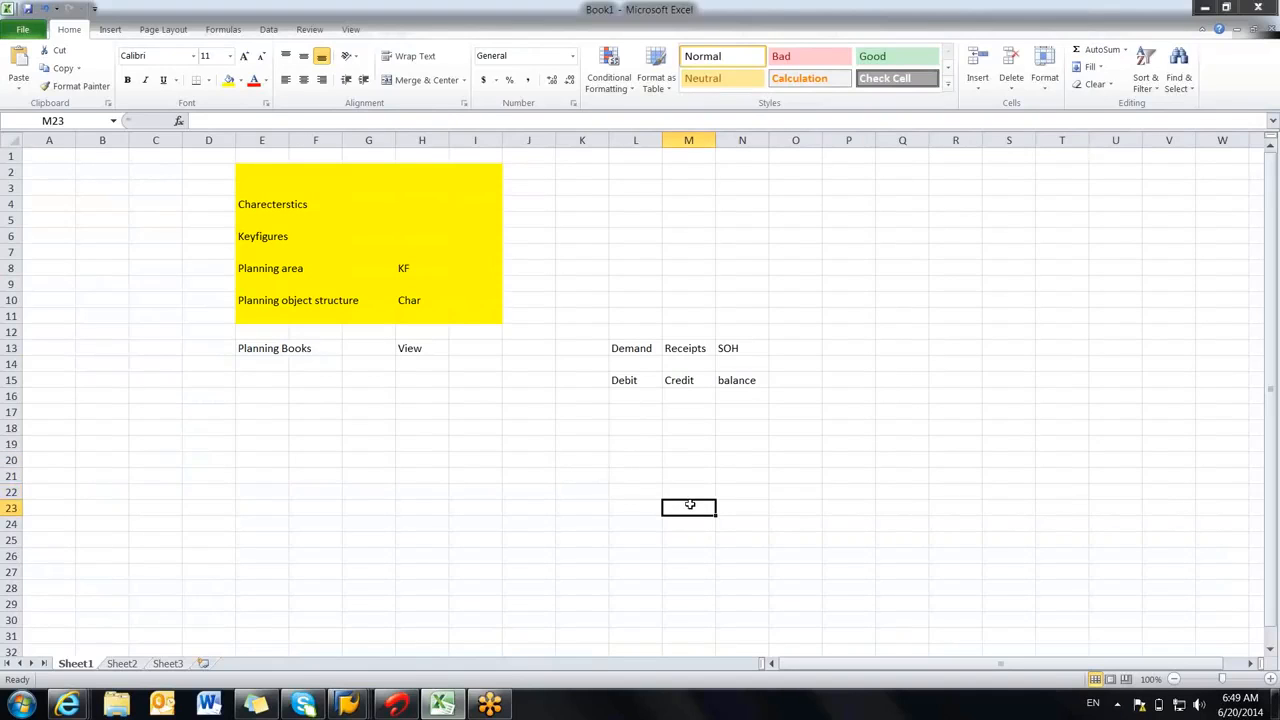
click(690, 460)
click(697, 475)
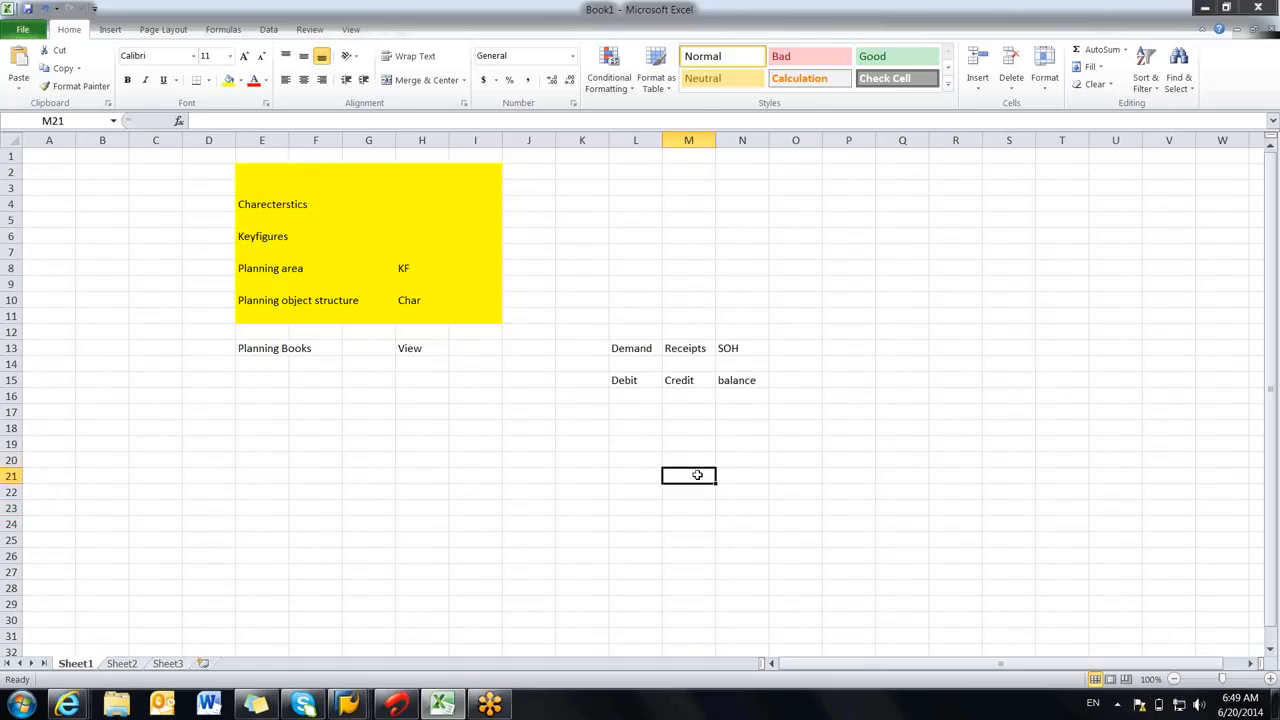
click(634, 345)
click(685, 348)
click(646, 347)
click(694, 357)
Step: List the demand key figures Forecast, Dis Demand, Depend and Dis D C in cells L17 to L20
click(639, 415)
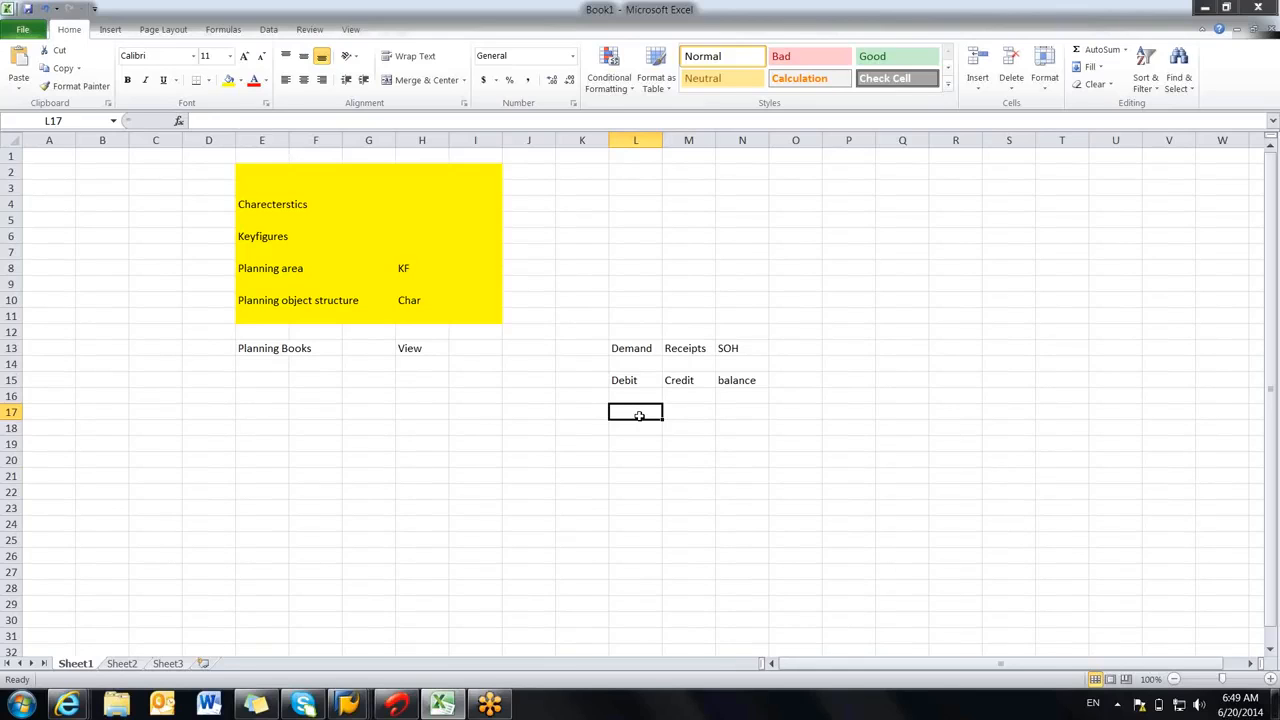
text(Forecast)
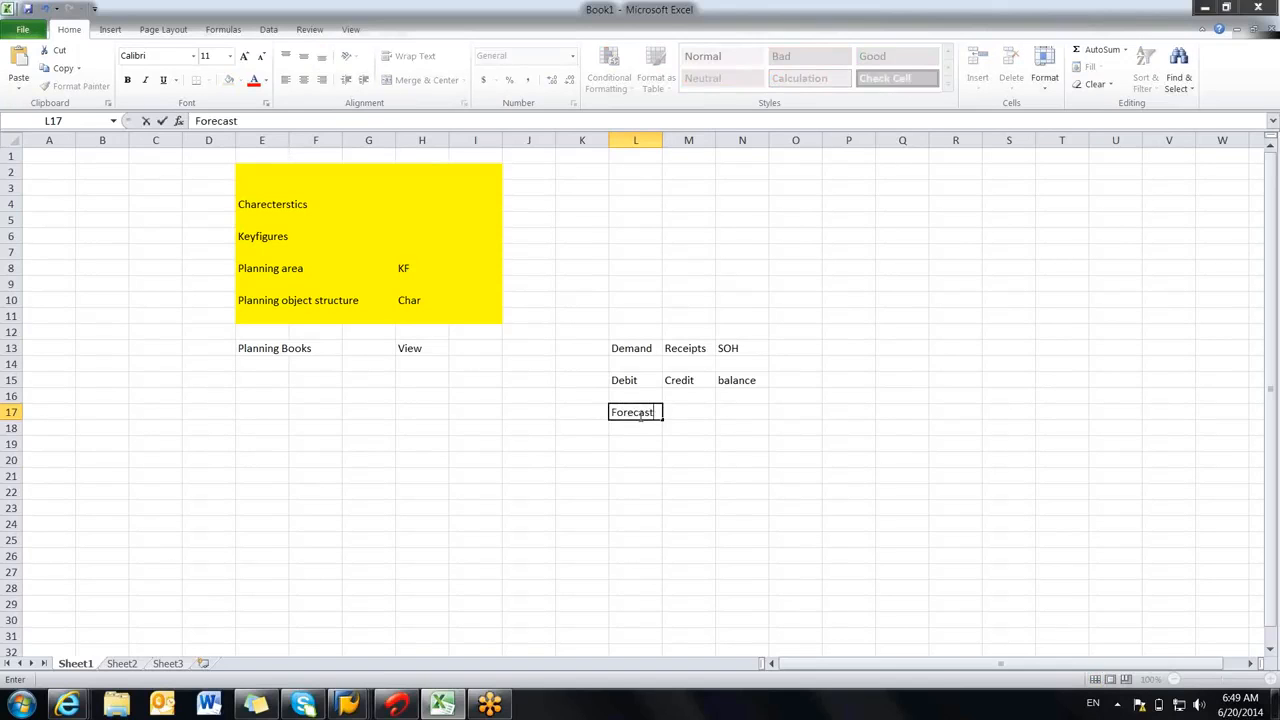
click(637, 428)
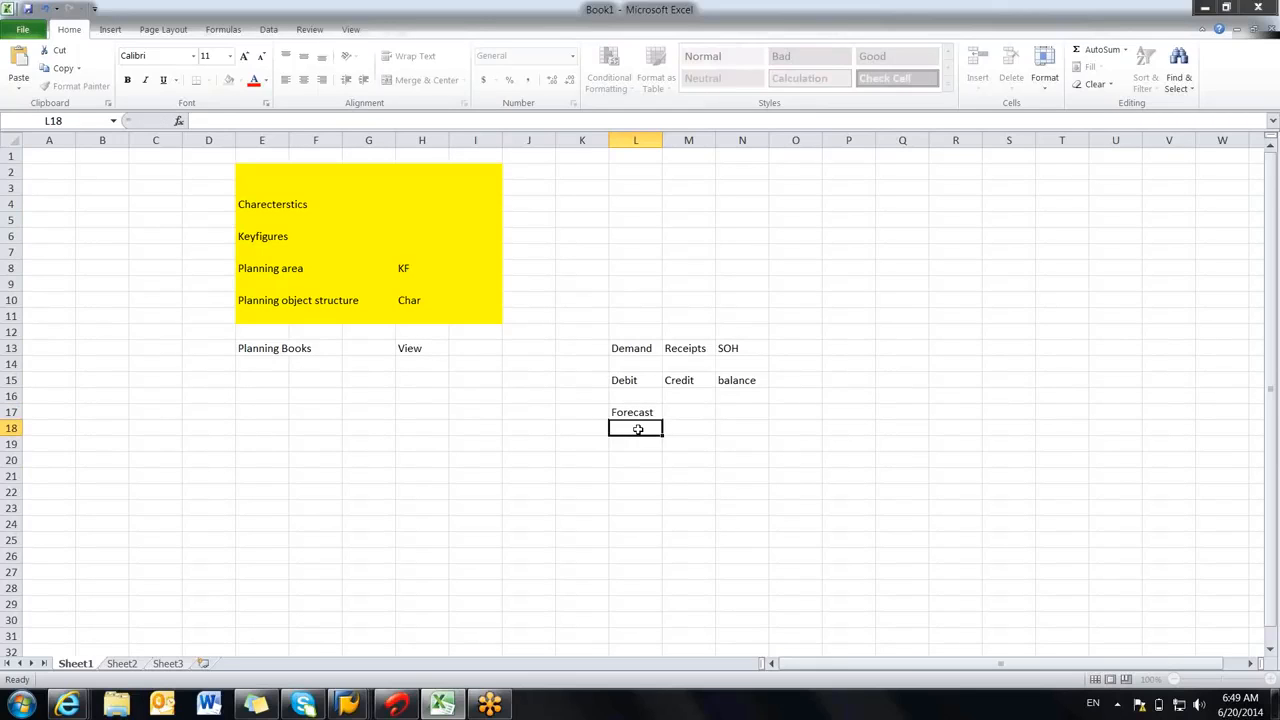
text(Di)
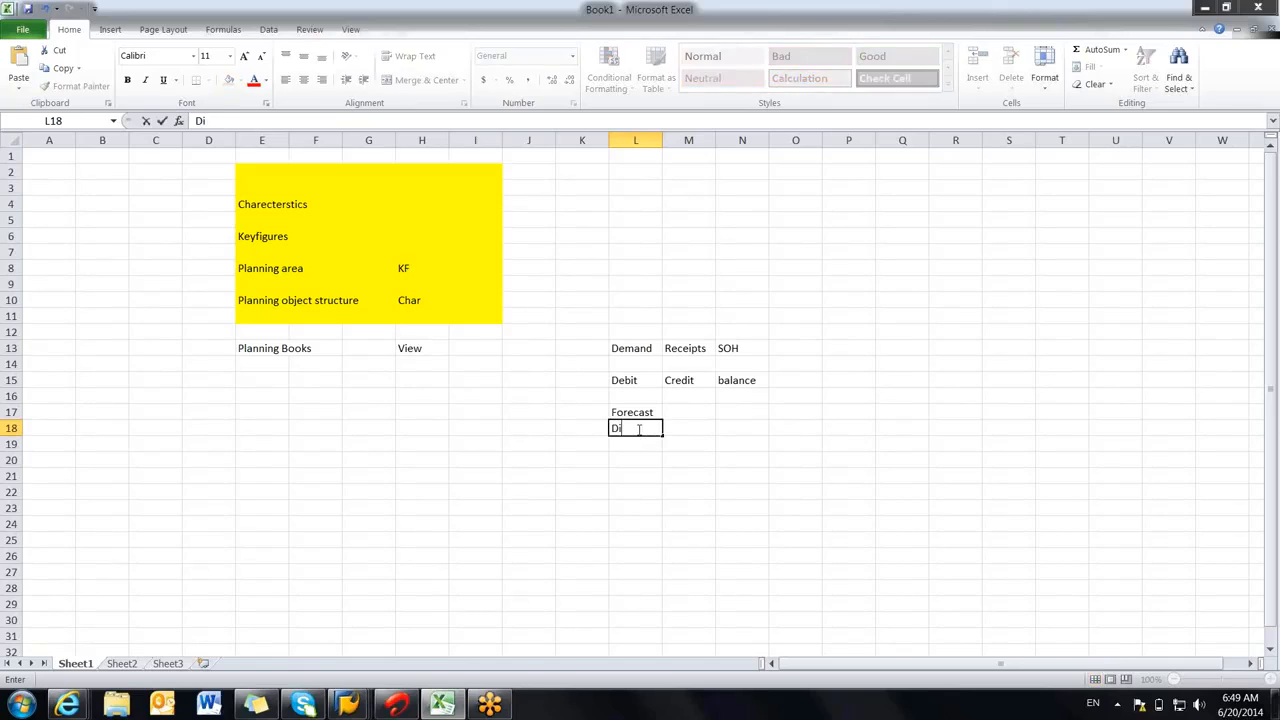
text(s Demand)
double_click(636, 442)
text(Depend)
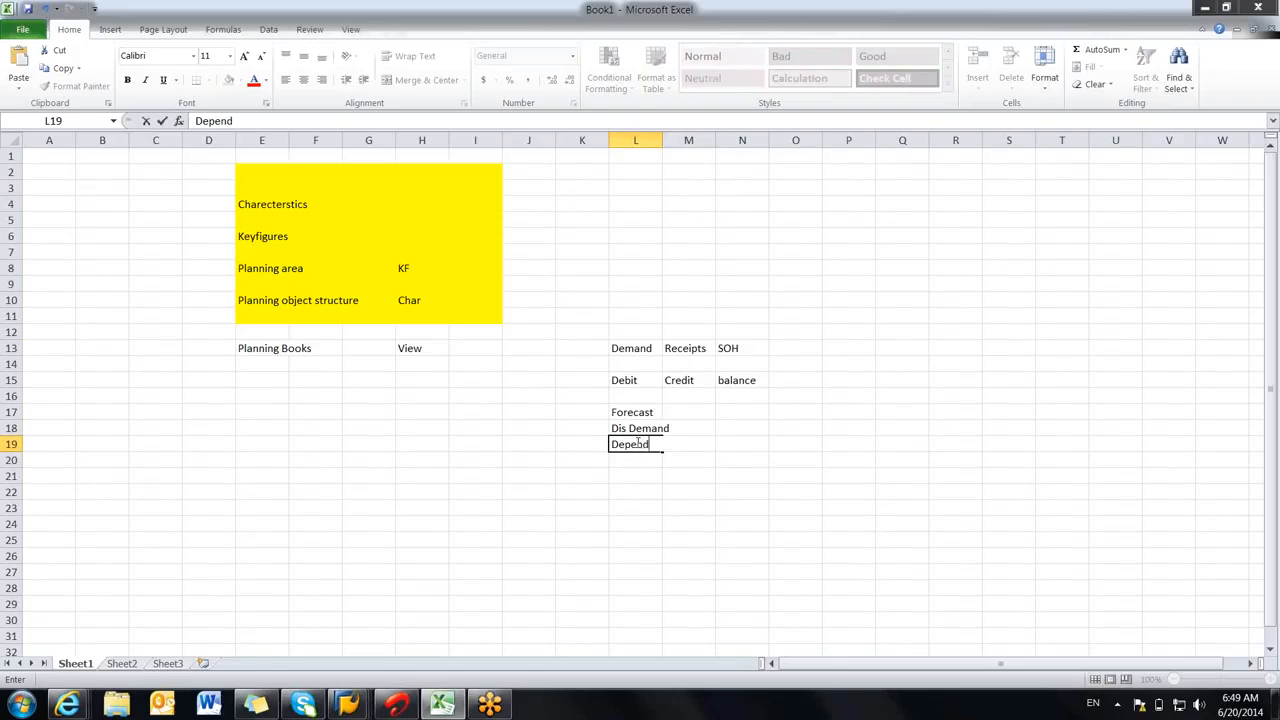
click(642, 462)
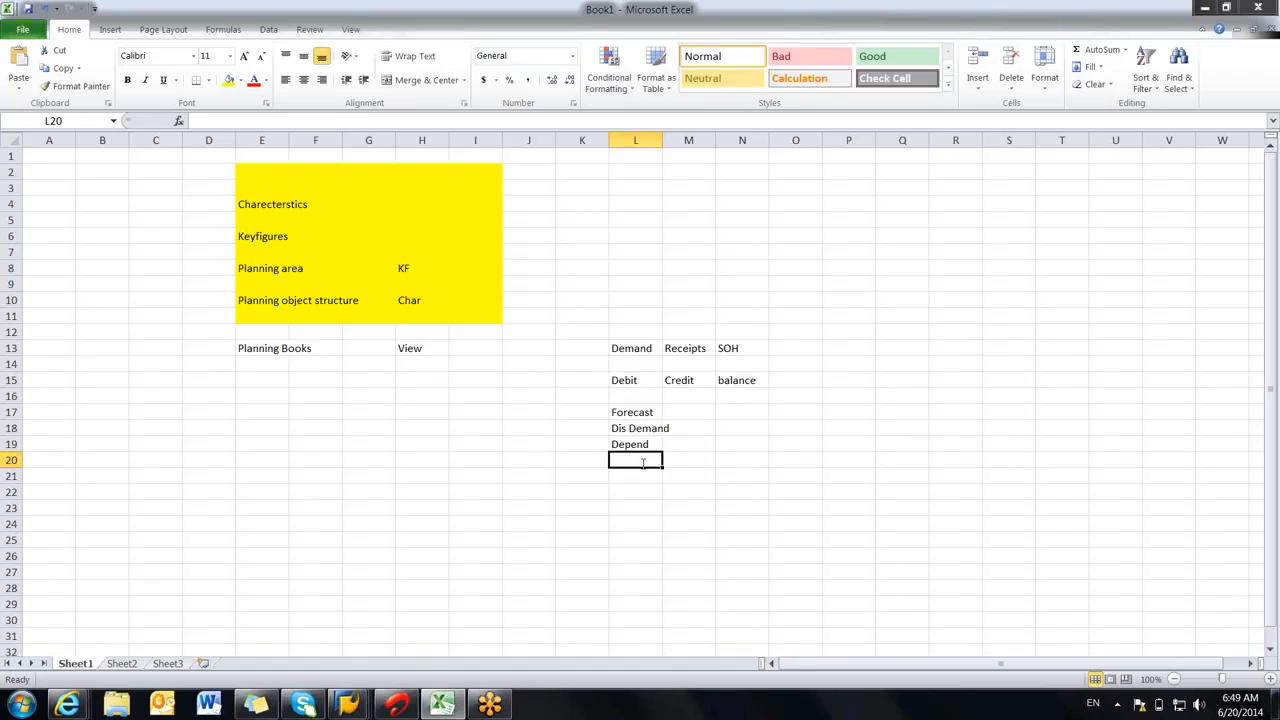
text(Dis )
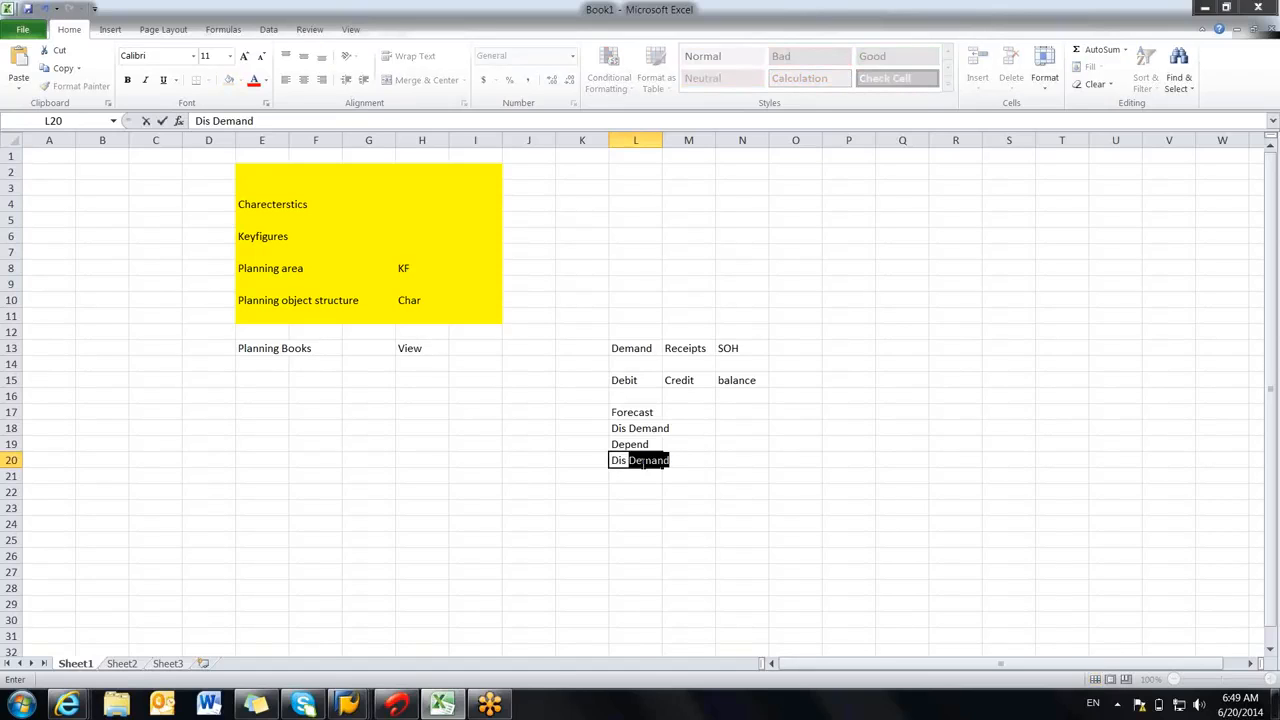
text(D C)
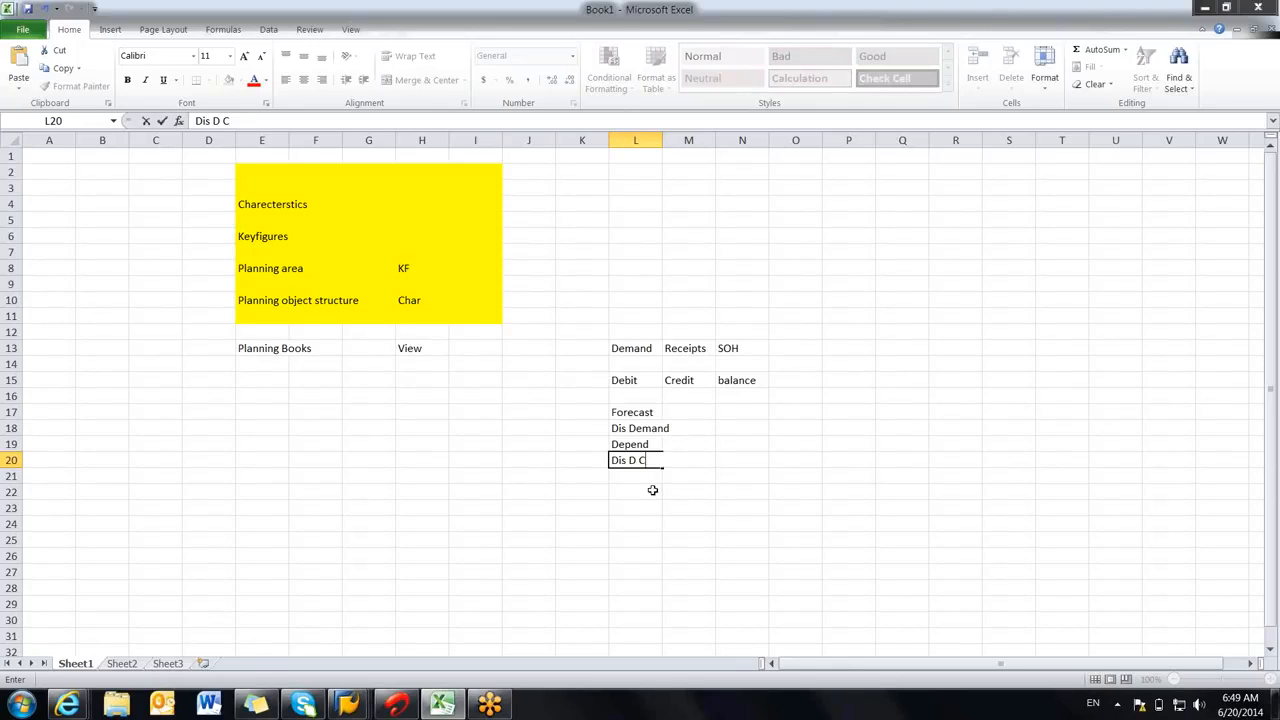
key(Return)
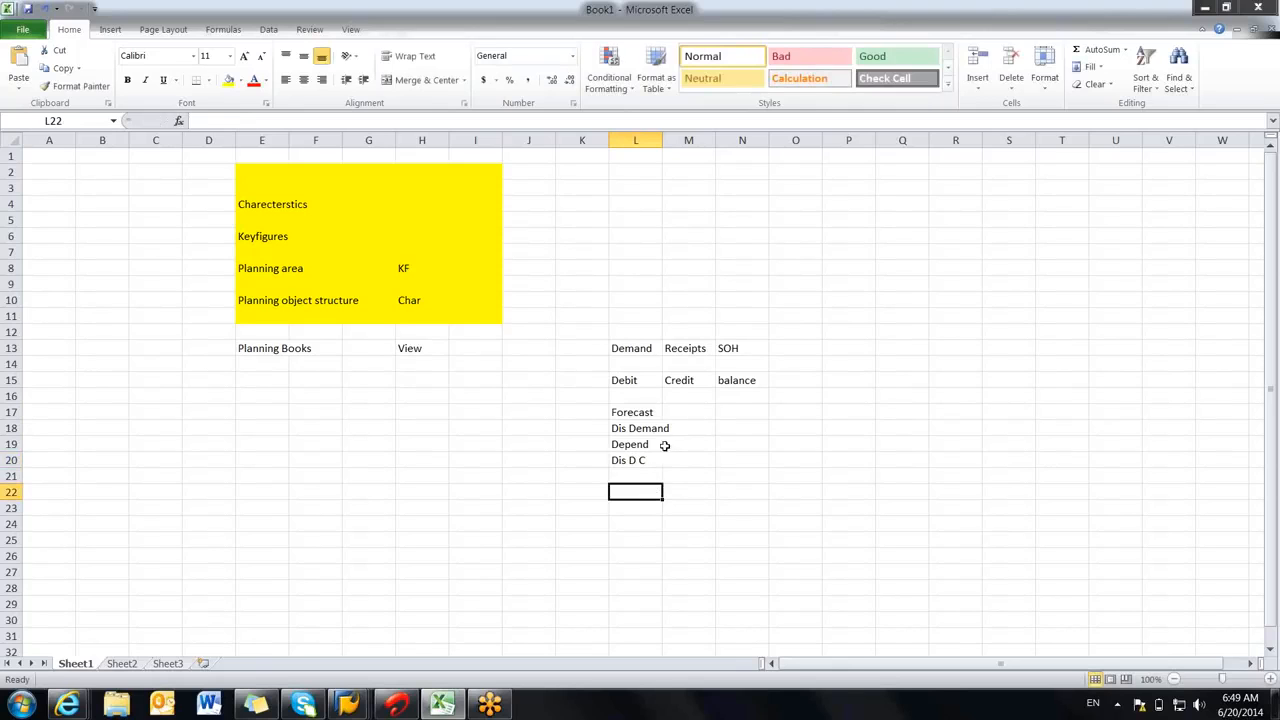
drag(634, 412, 660, 470)
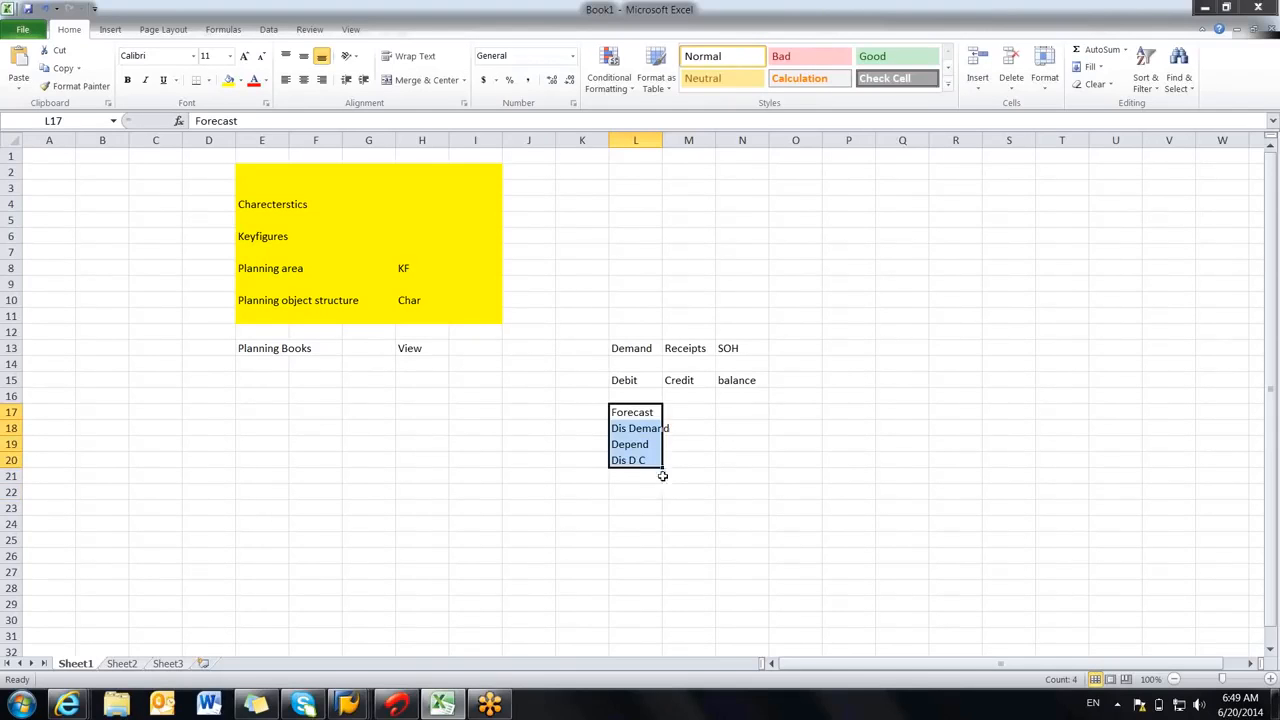
Step: Start the receipts list with Planned Ord in cell M22 and Proc Ord in M23
click(696, 490)
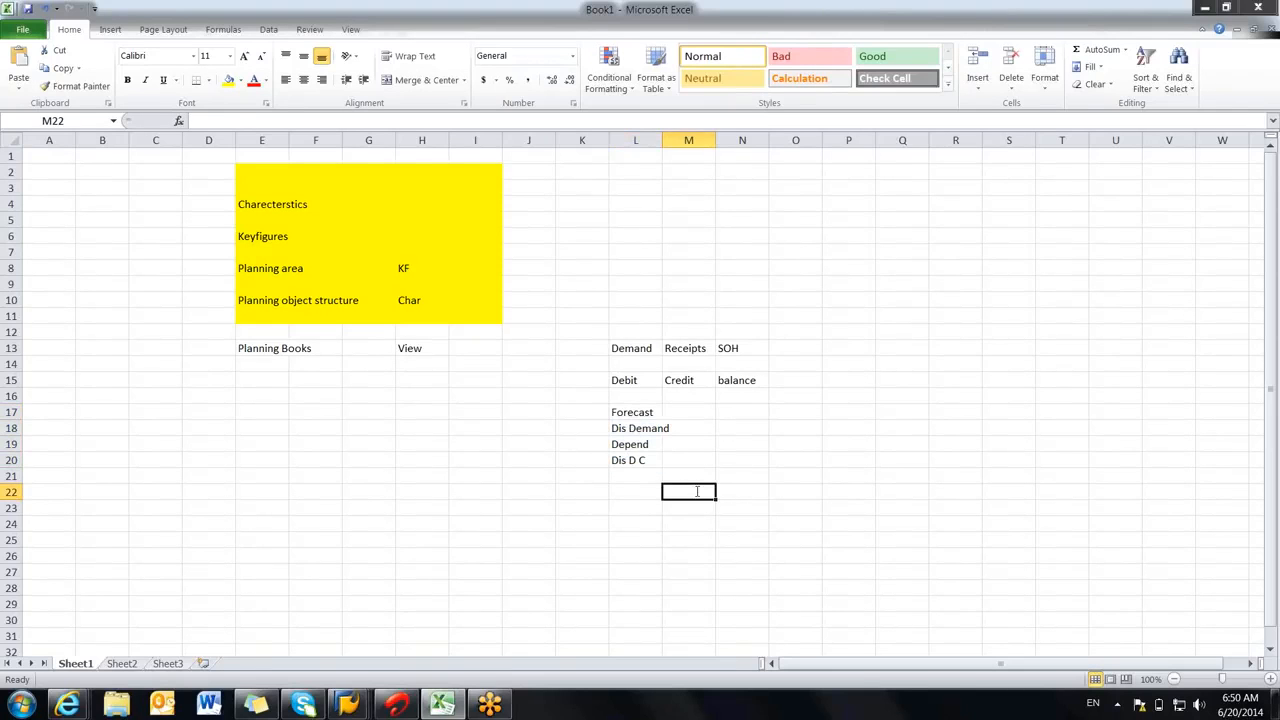
text(Planned I)
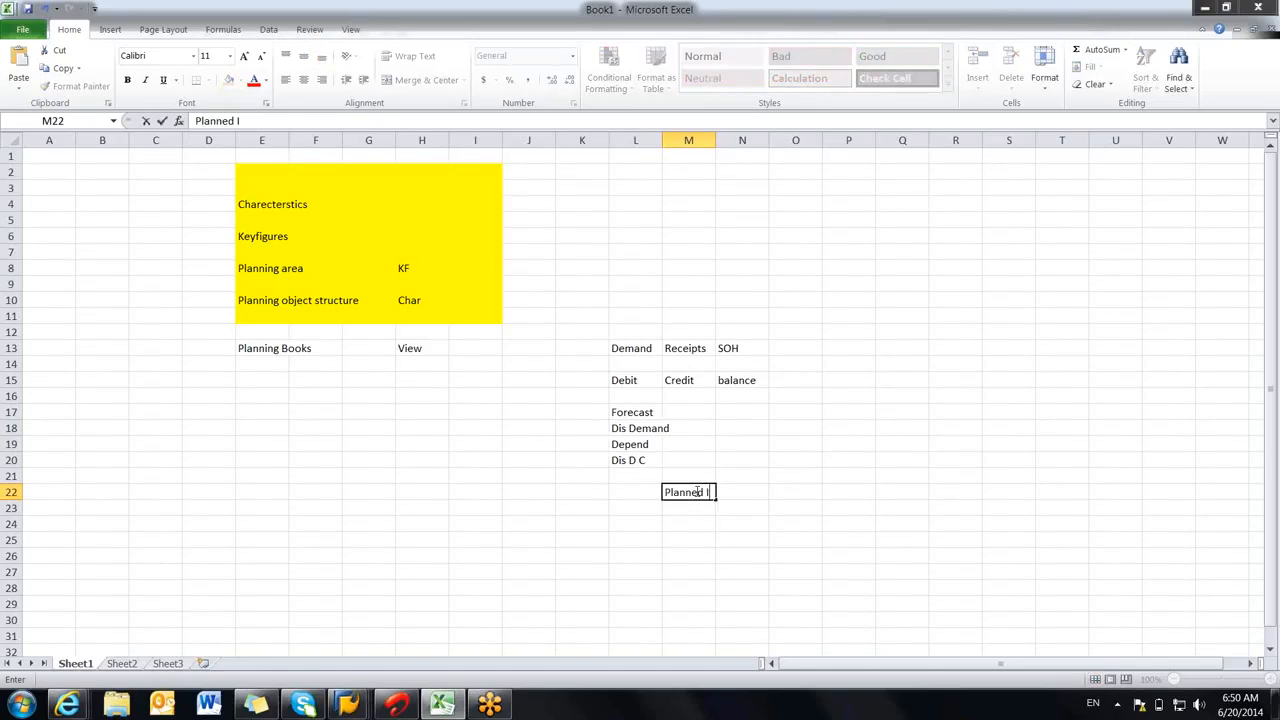
key(BackSpace)
text(Ord)
click(686, 507)
text(Proc)
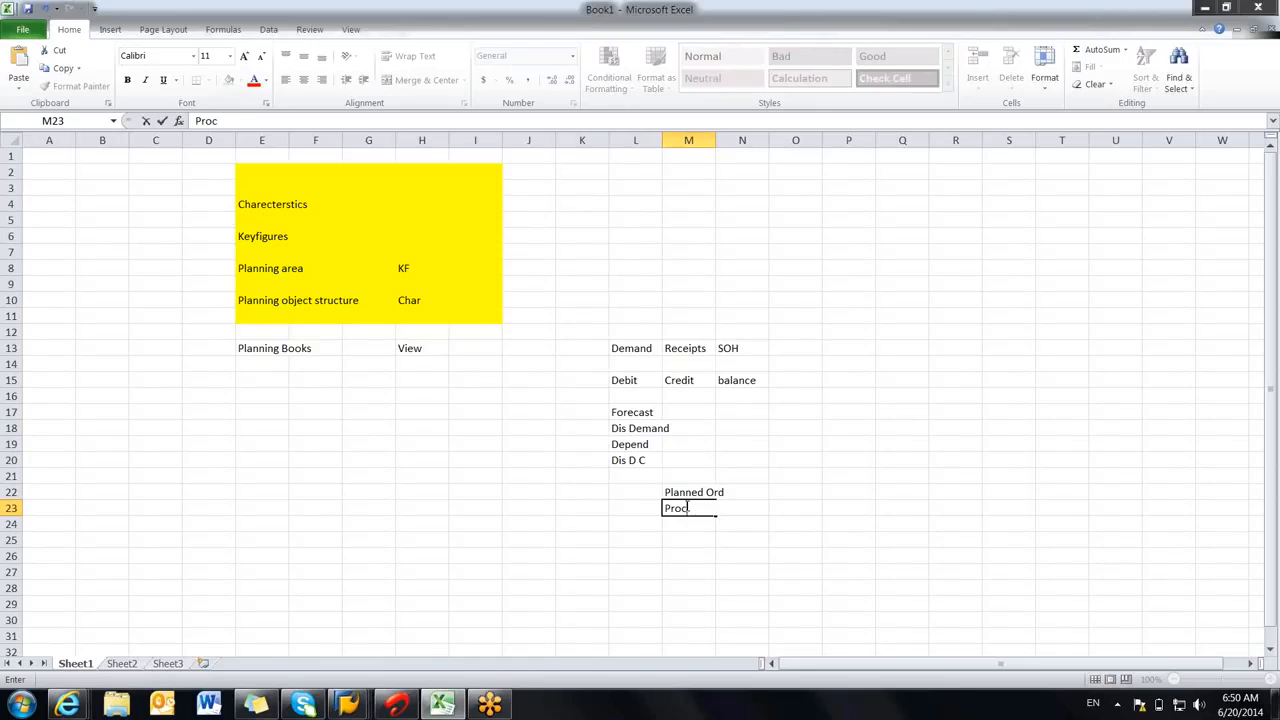
text( Ord)
Step: Extend the receipts list with Dis Rep p in cell M24 and Dis Rep C in M25
click(679, 523)
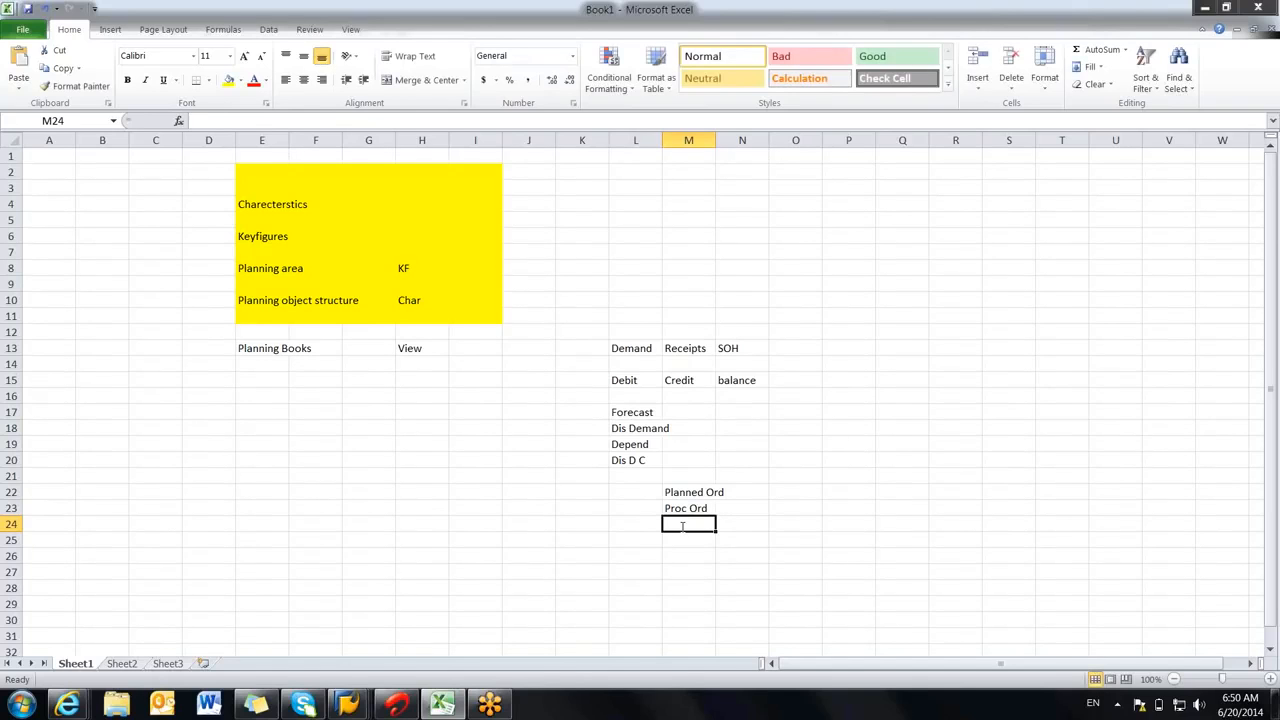
text(Dis Rep p)
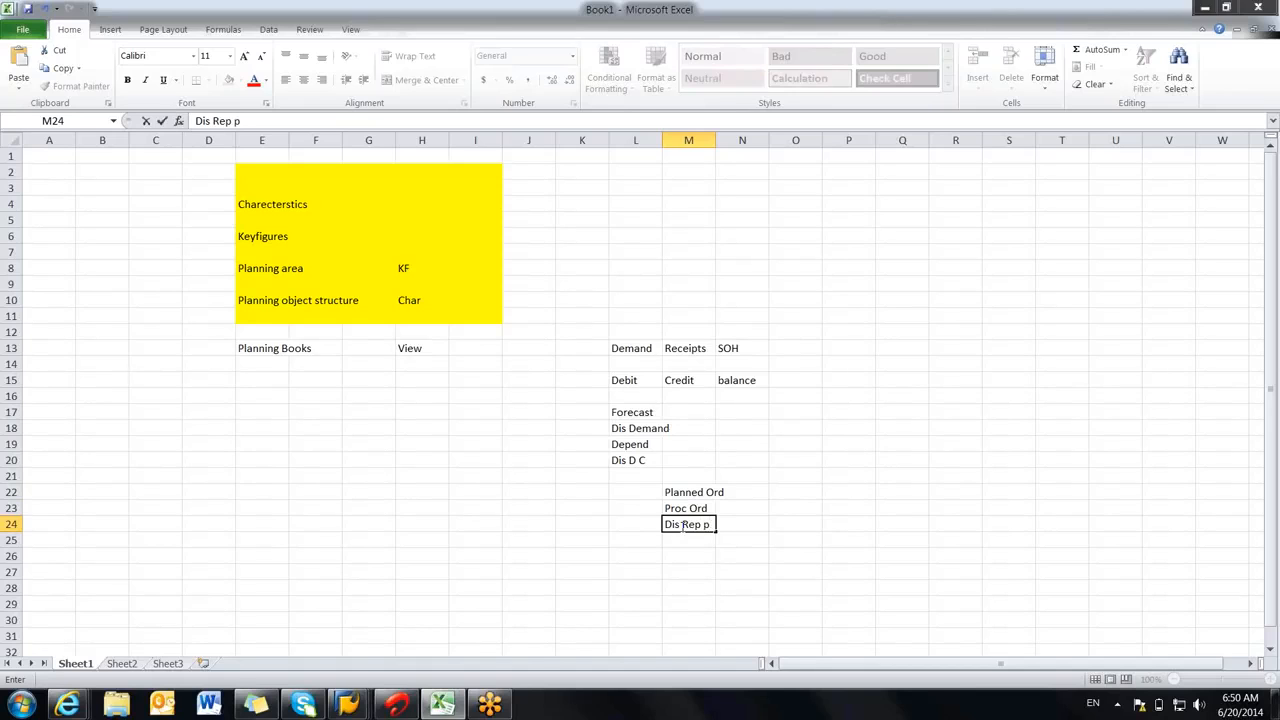
click(676, 538)
text(Dis Rep )
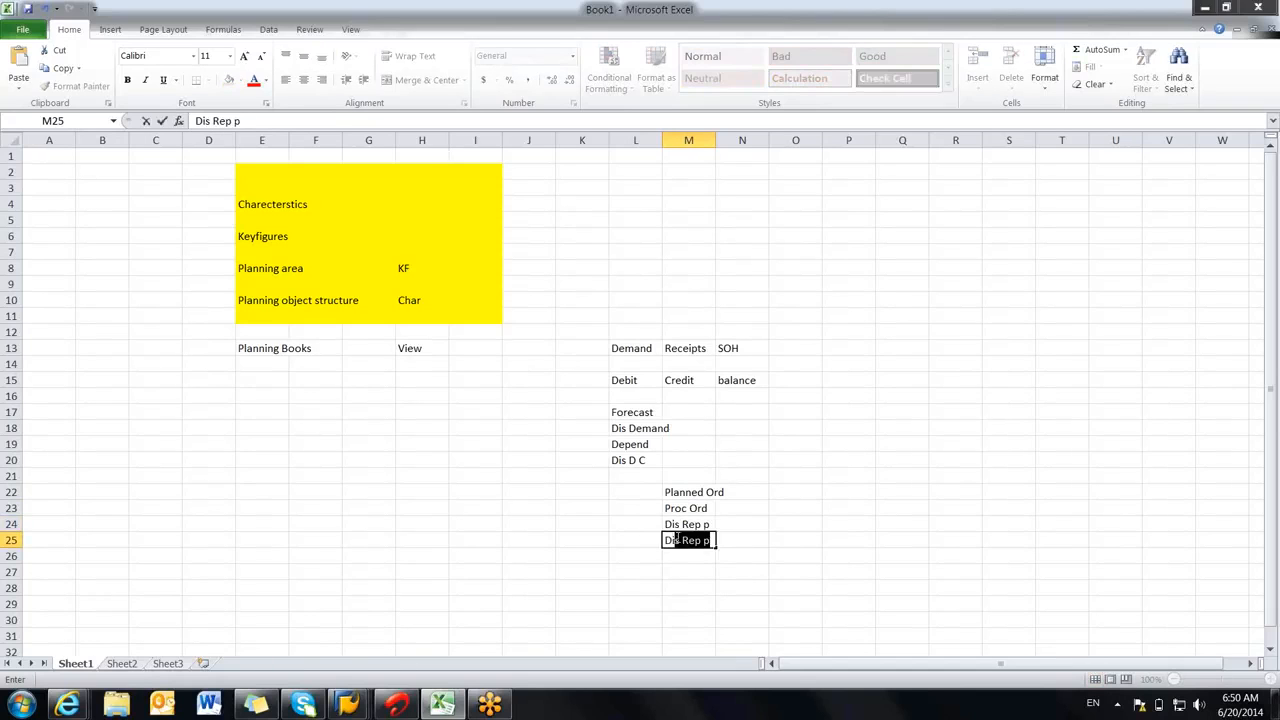
text(C)
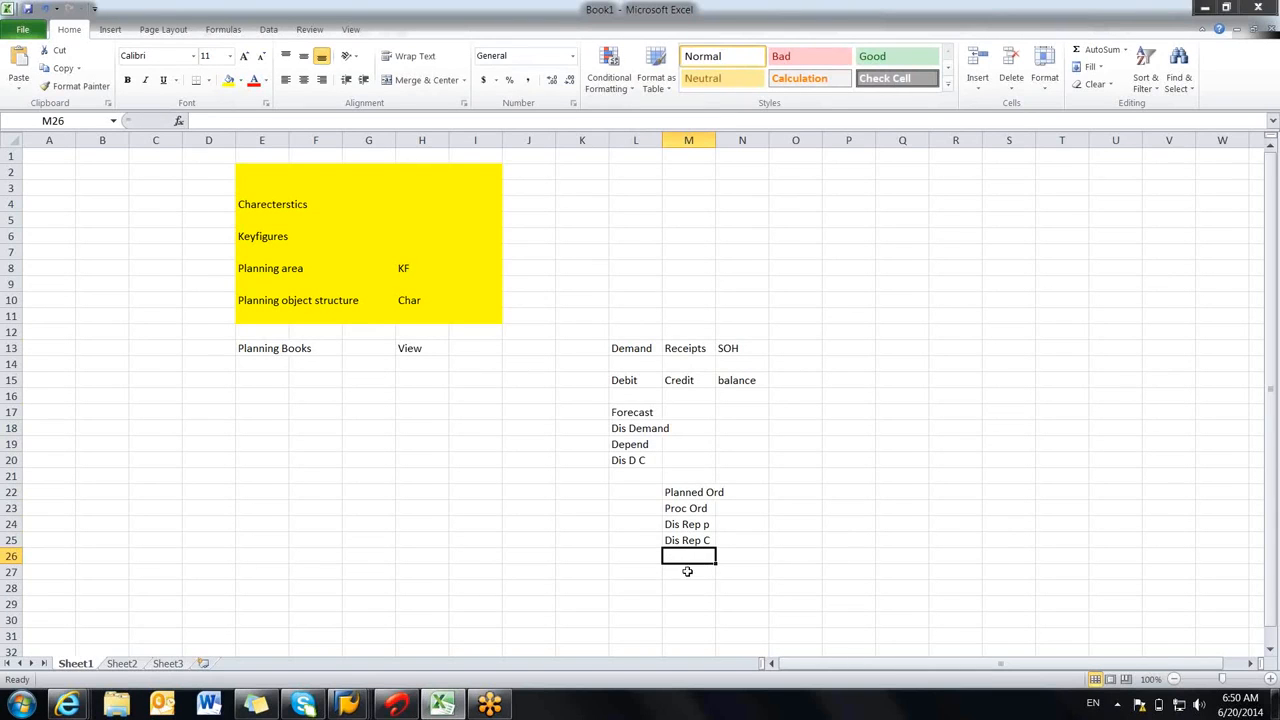
Step: Switch to the SNP interactive planning book in SAP and examine its demand key figures from Forecast down to Total Demand
click(350, 705)
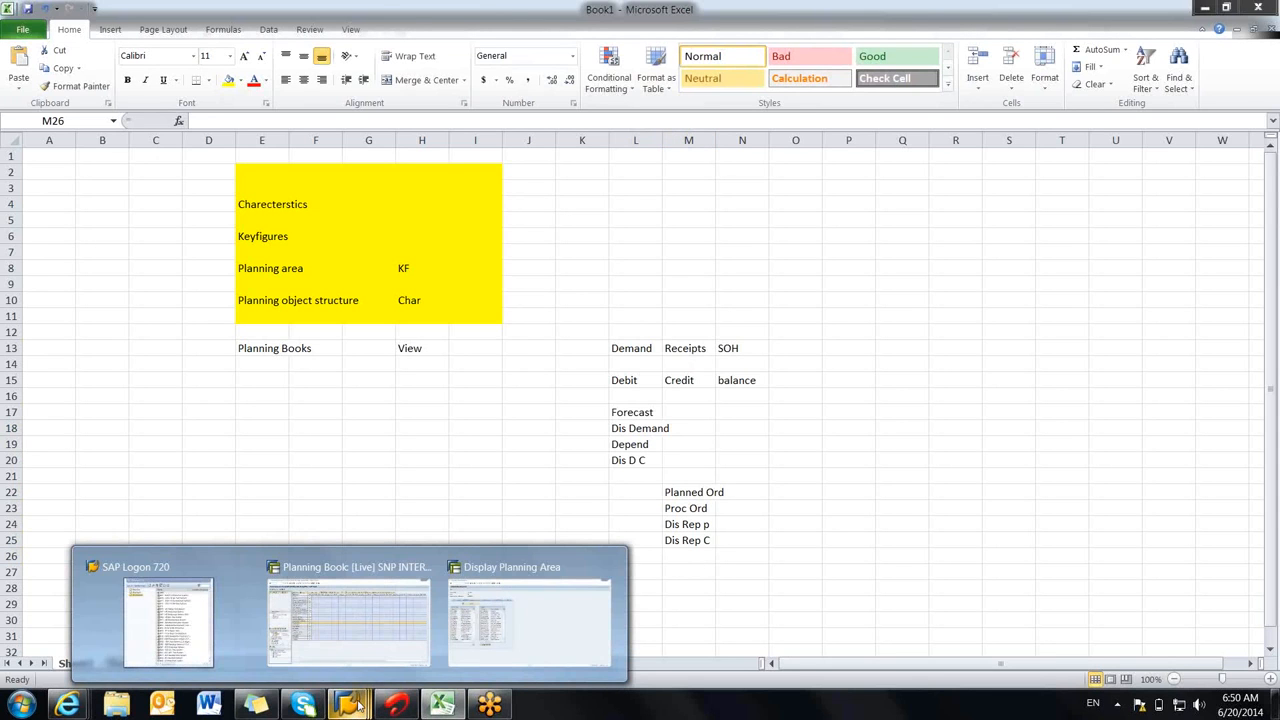
click(348, 620)
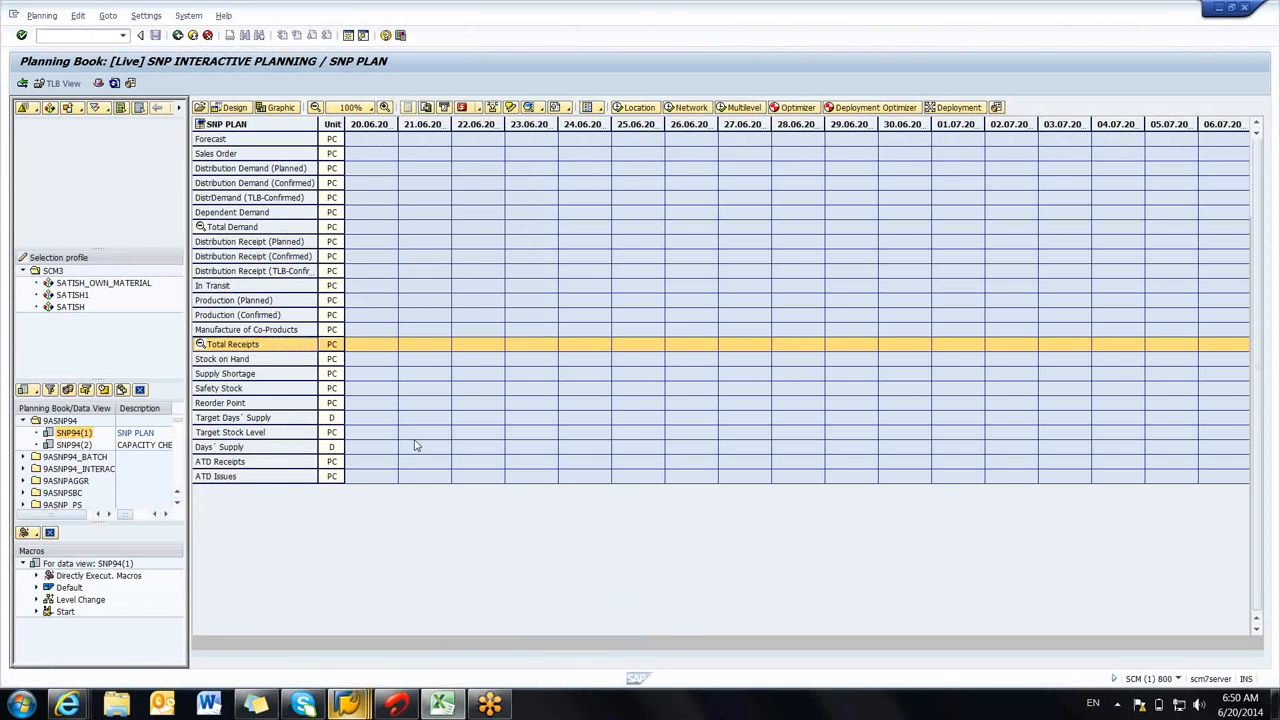
click(263, 139)
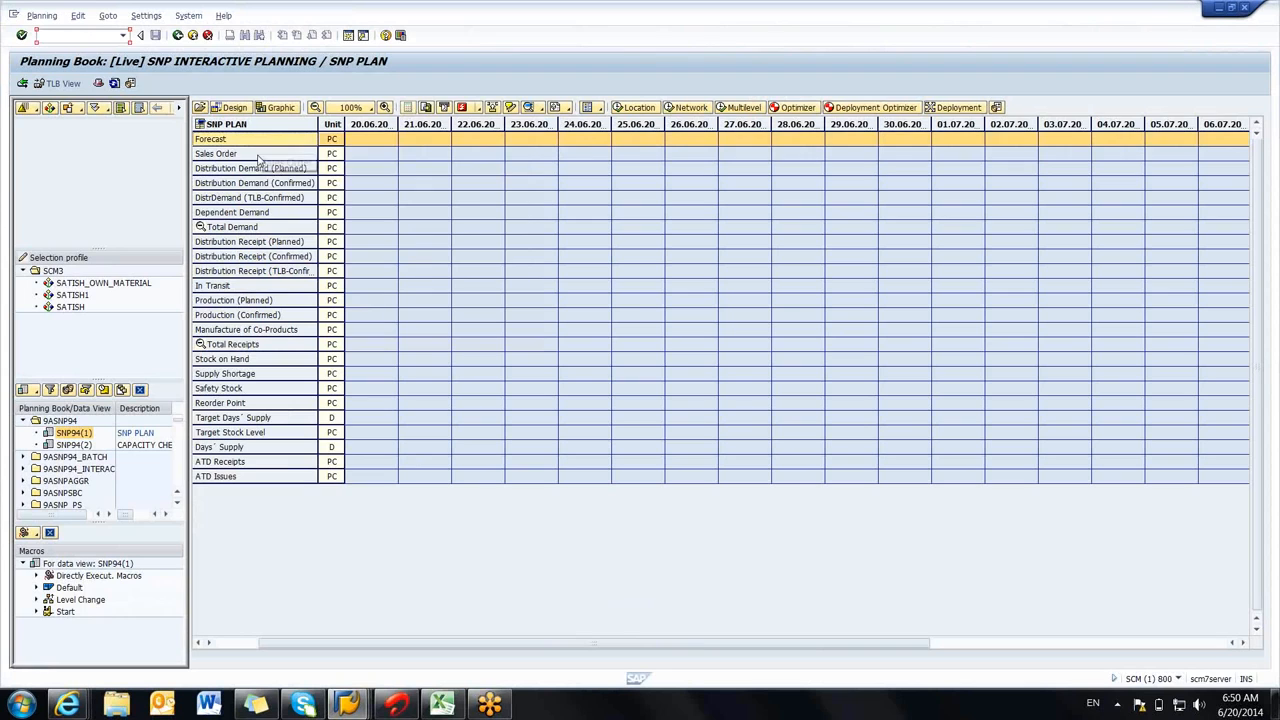
click(261, 155)
click(262, 183)
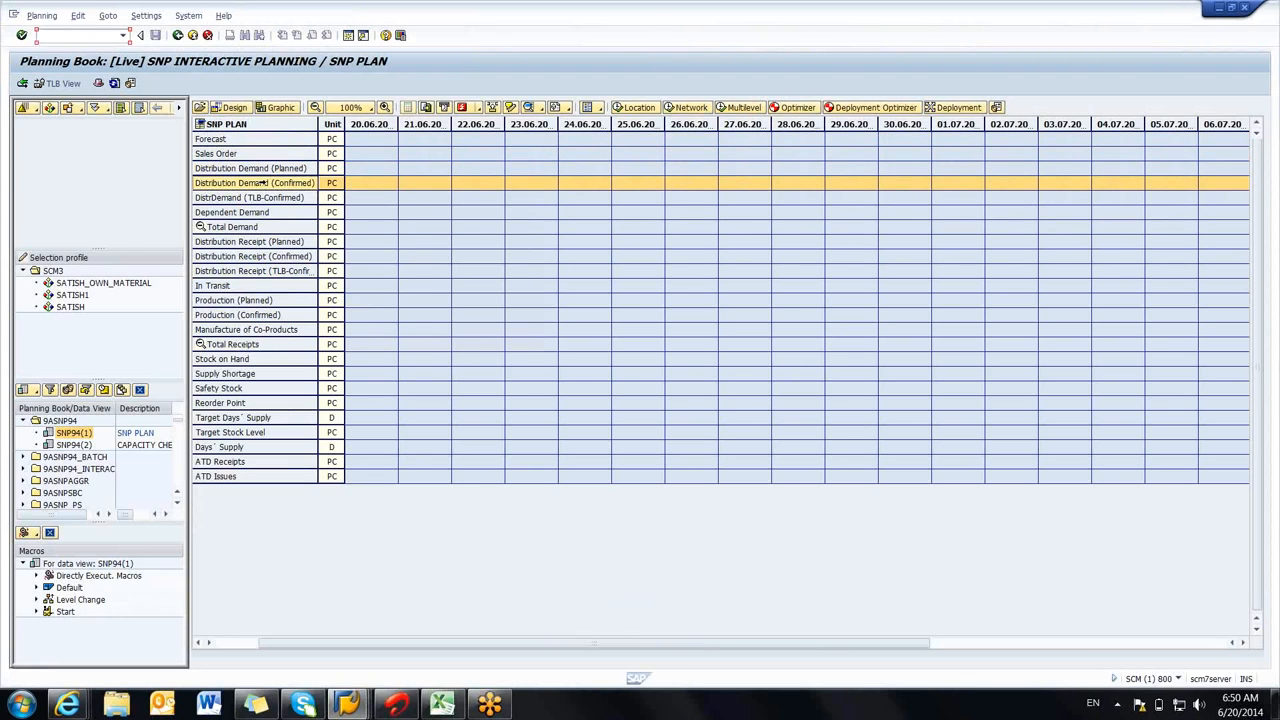
click(258, 198)
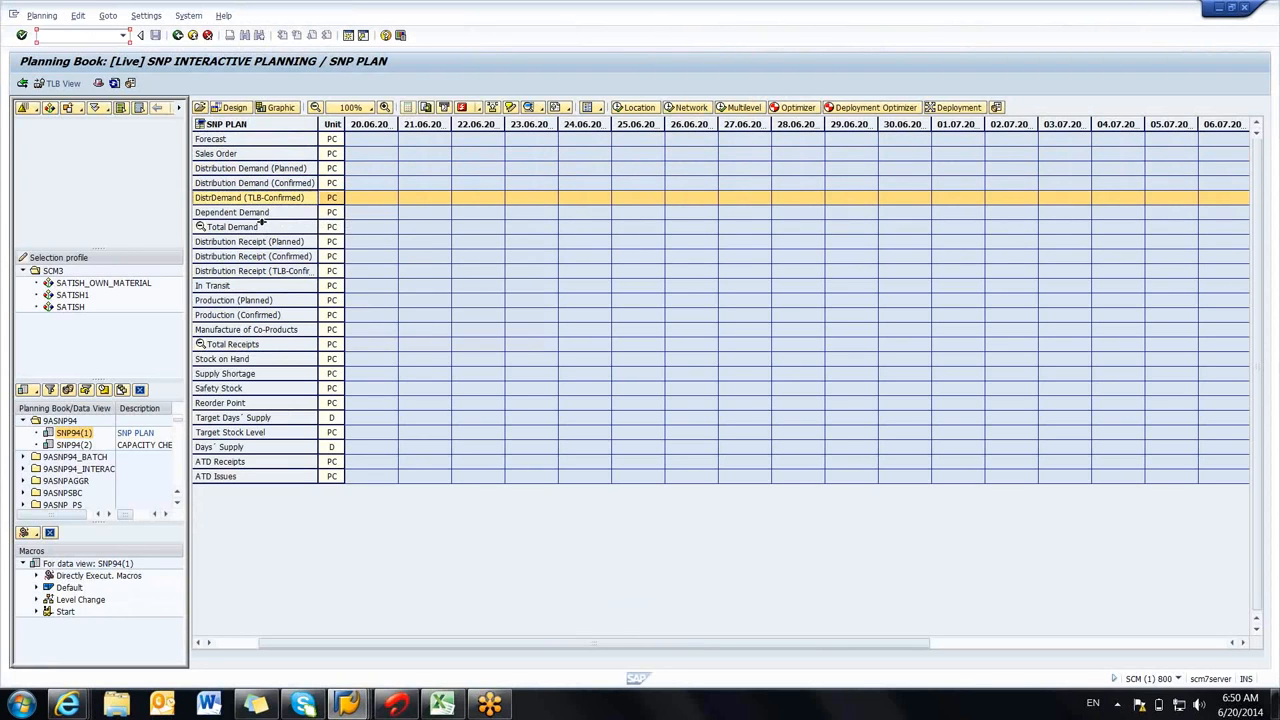
click(265, 212)
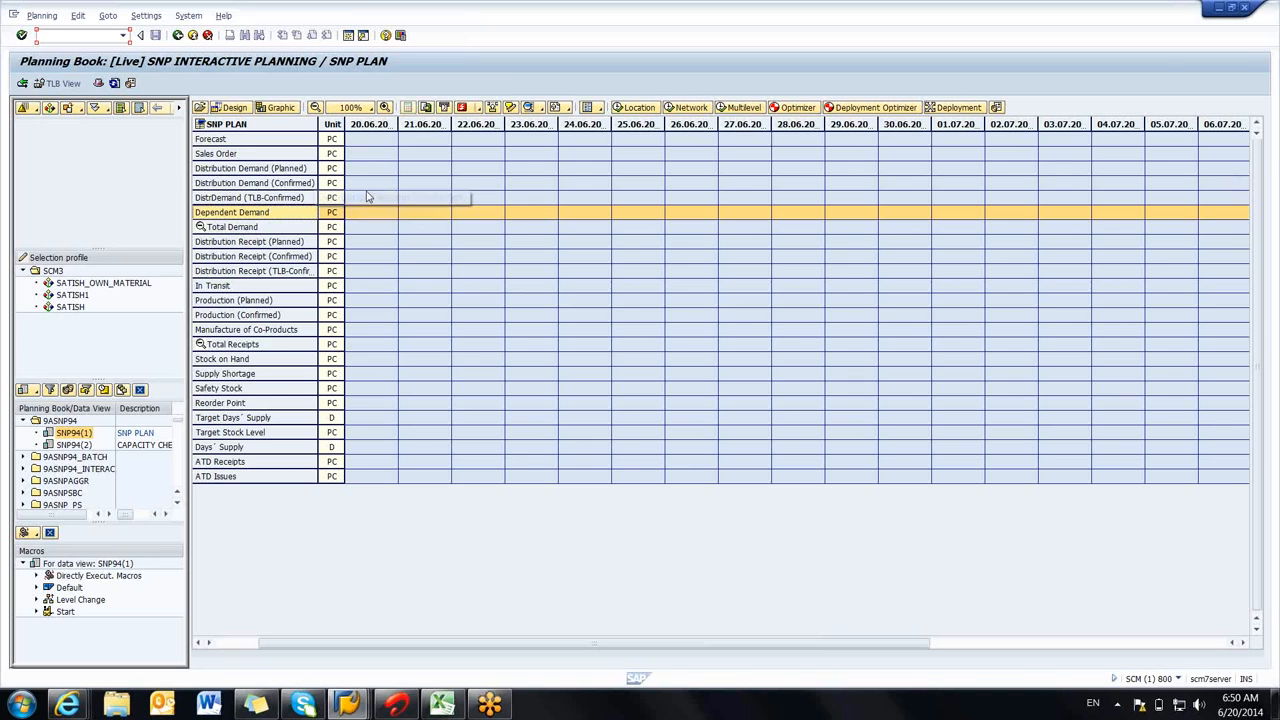
drag(368, 232, 818, 232)
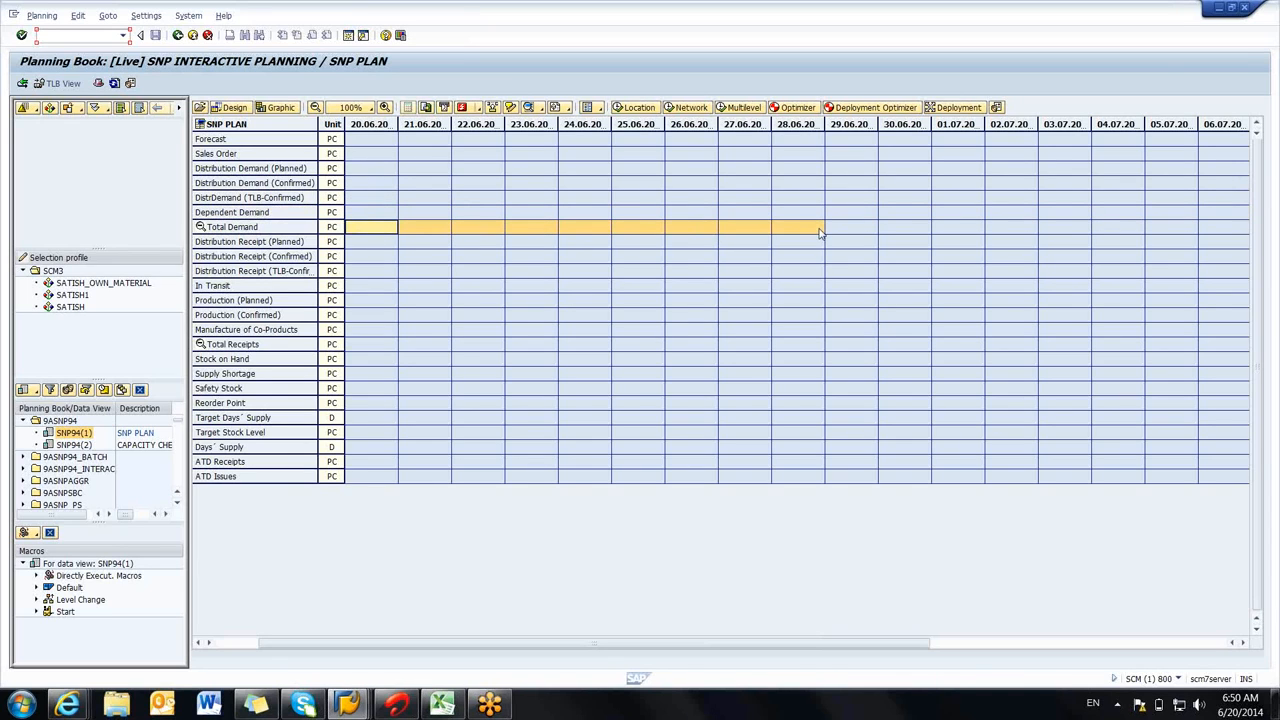
Step: Go through the receipt key figures from Distribution Receipt (Planned) down to Total Receipts
click(274, 241)
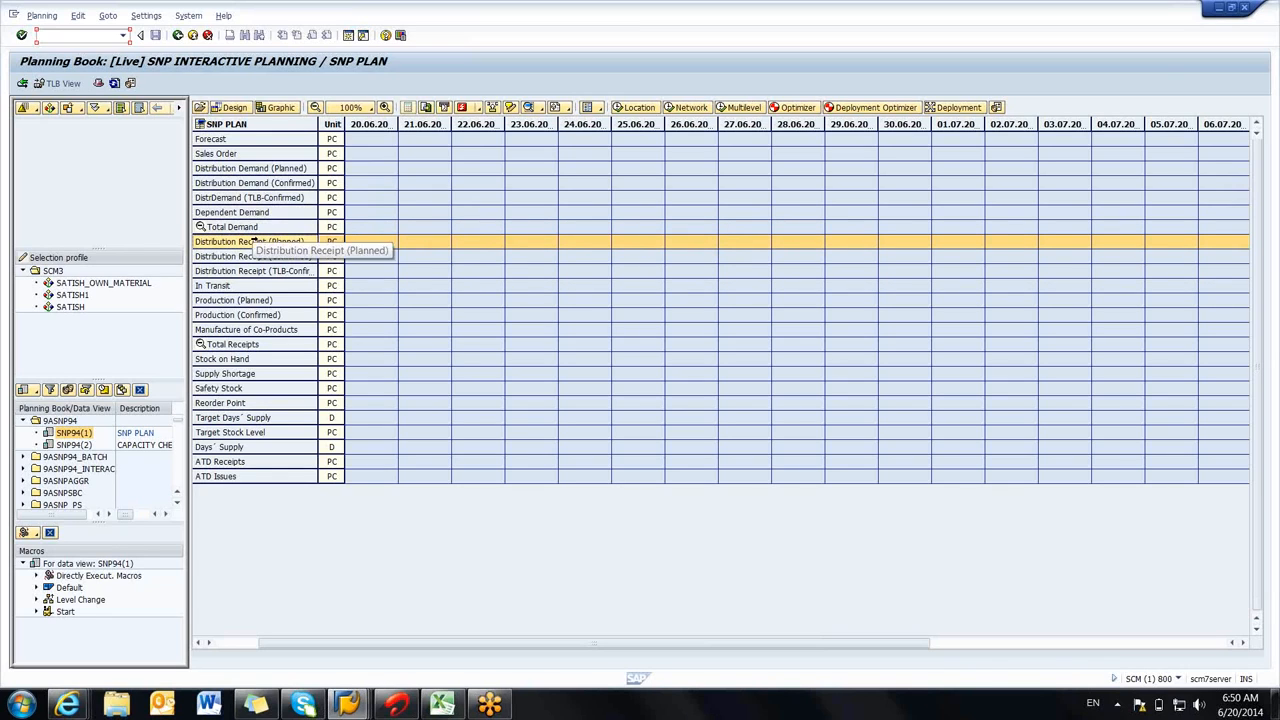
click(368, 246)
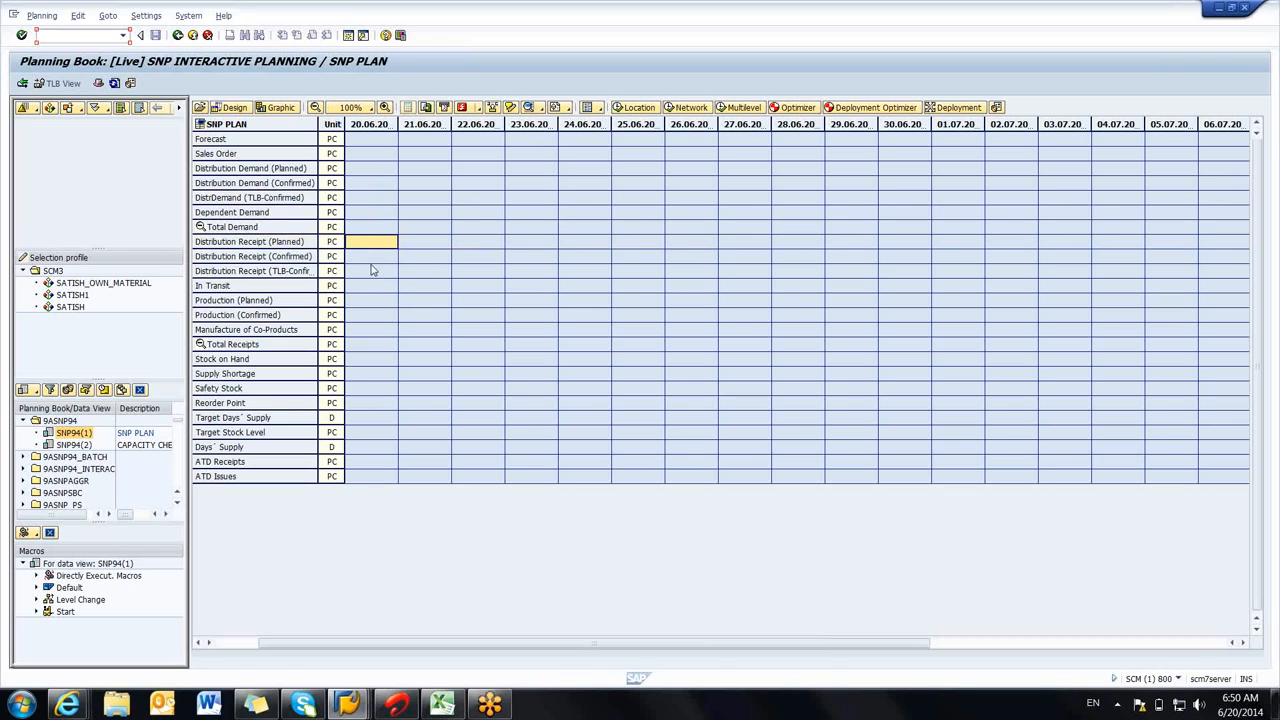
click(374, 259)
click(374, 274)
click(374, 288)
click(368, 302)
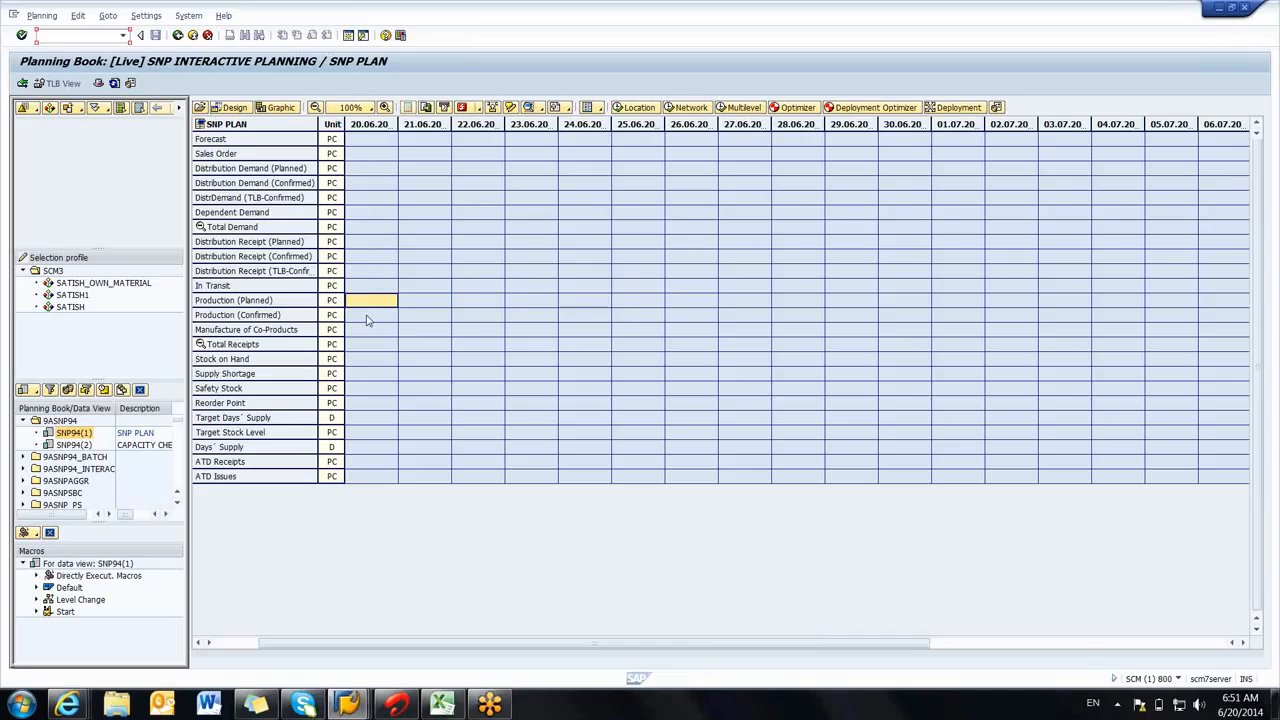
drag(364, 347, 716, 348)
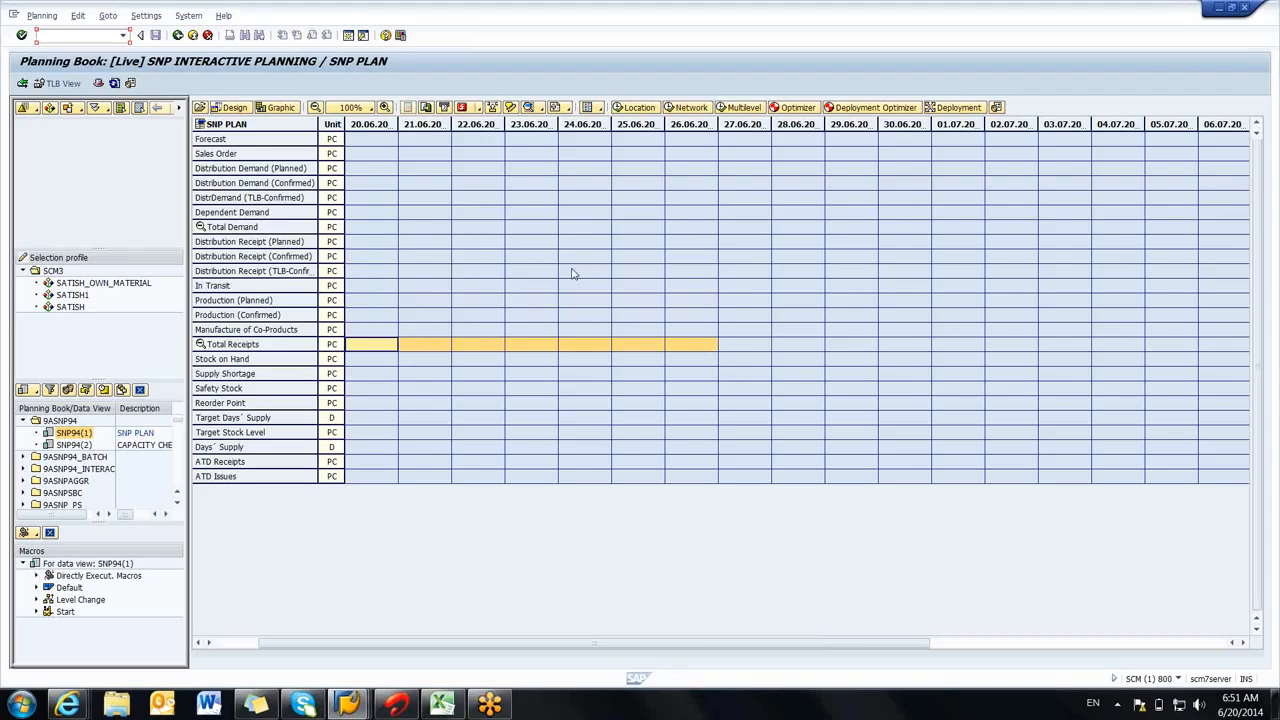
Step: Compare the Total Demand row, with the demand rows above it, against the Total Receipts row across the daily buckets
drag(390, 233, 630, 233)
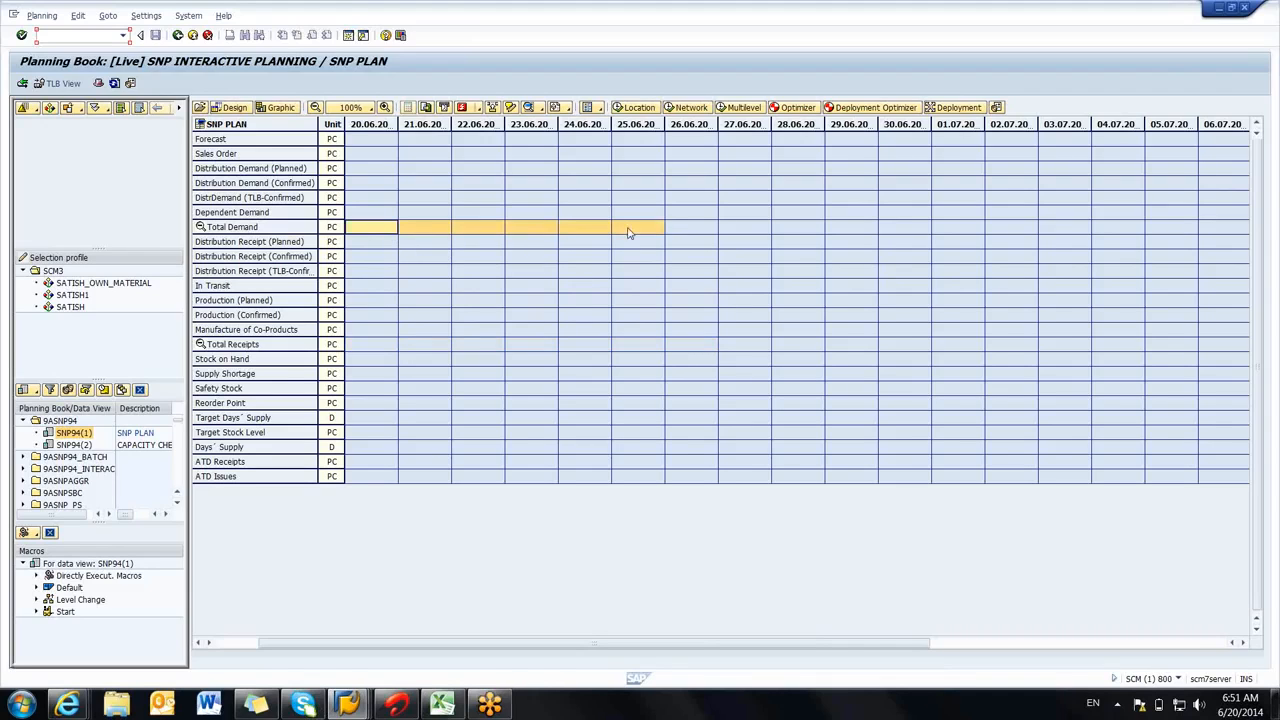
click(390, 153)
click(421, 160)
click(474, 182)
drag(360, 229, 743, 226)
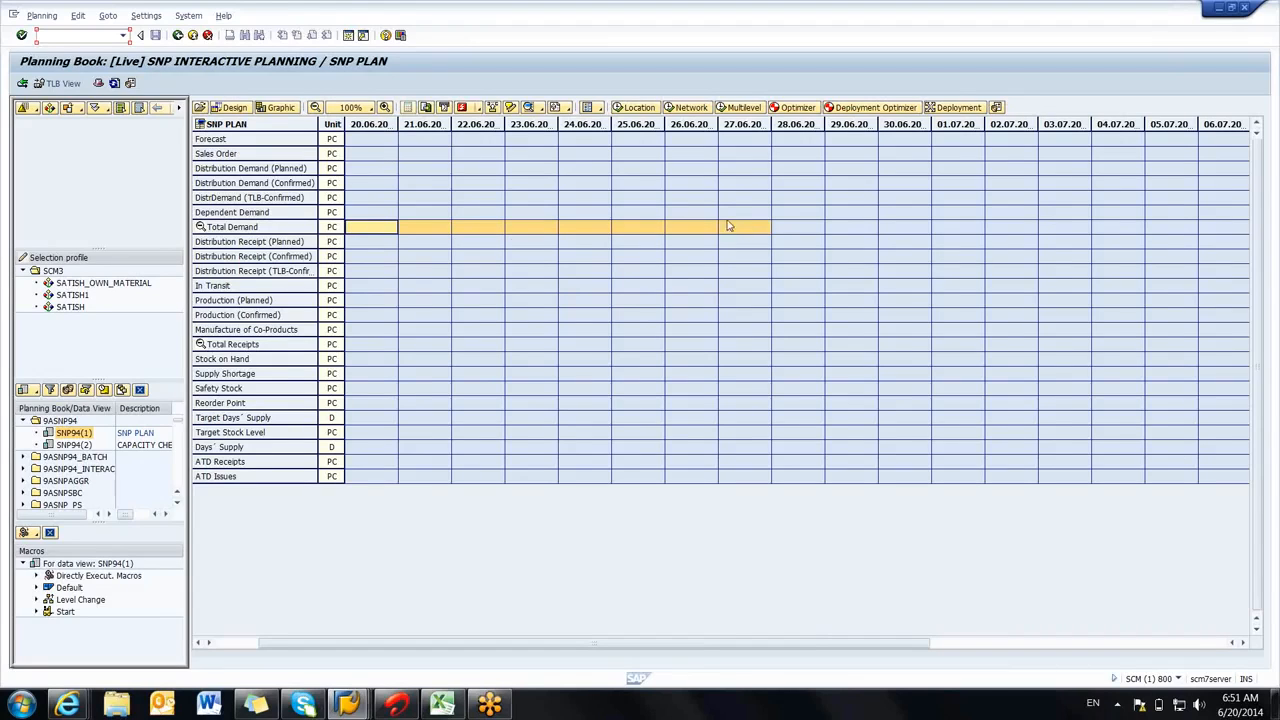
click(482, 231)
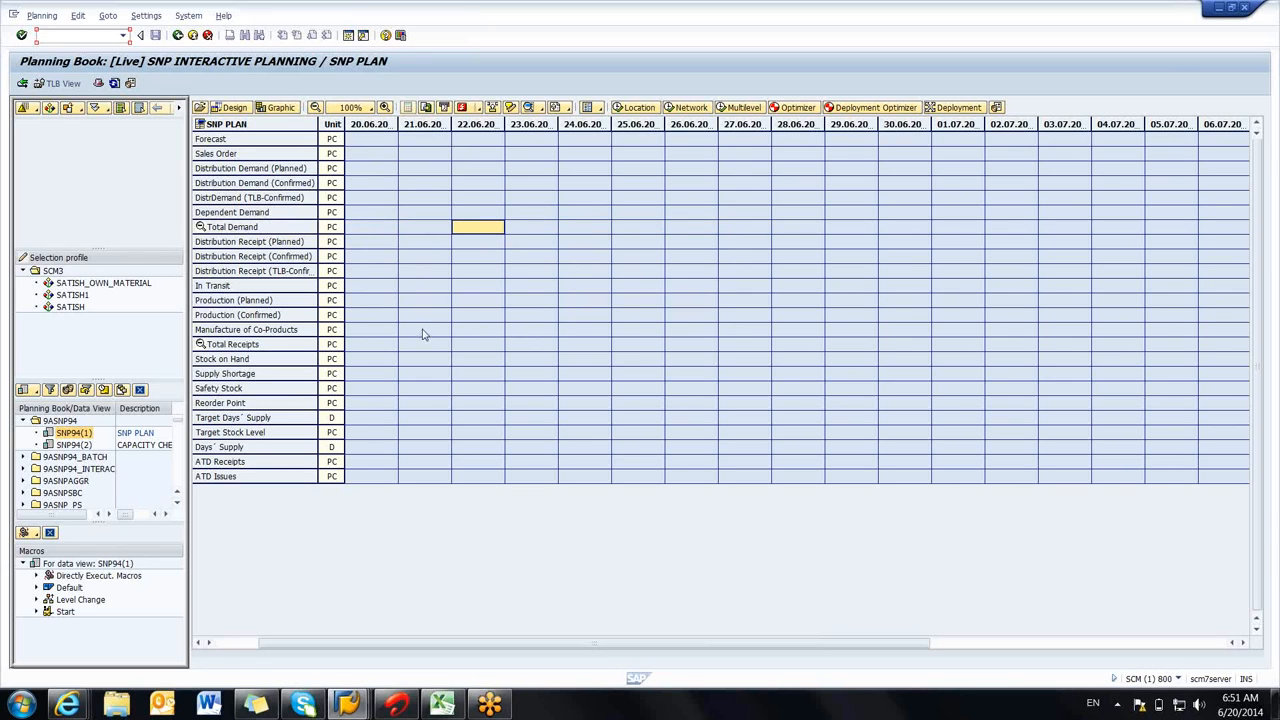
drag(380, 350, 748, 354)
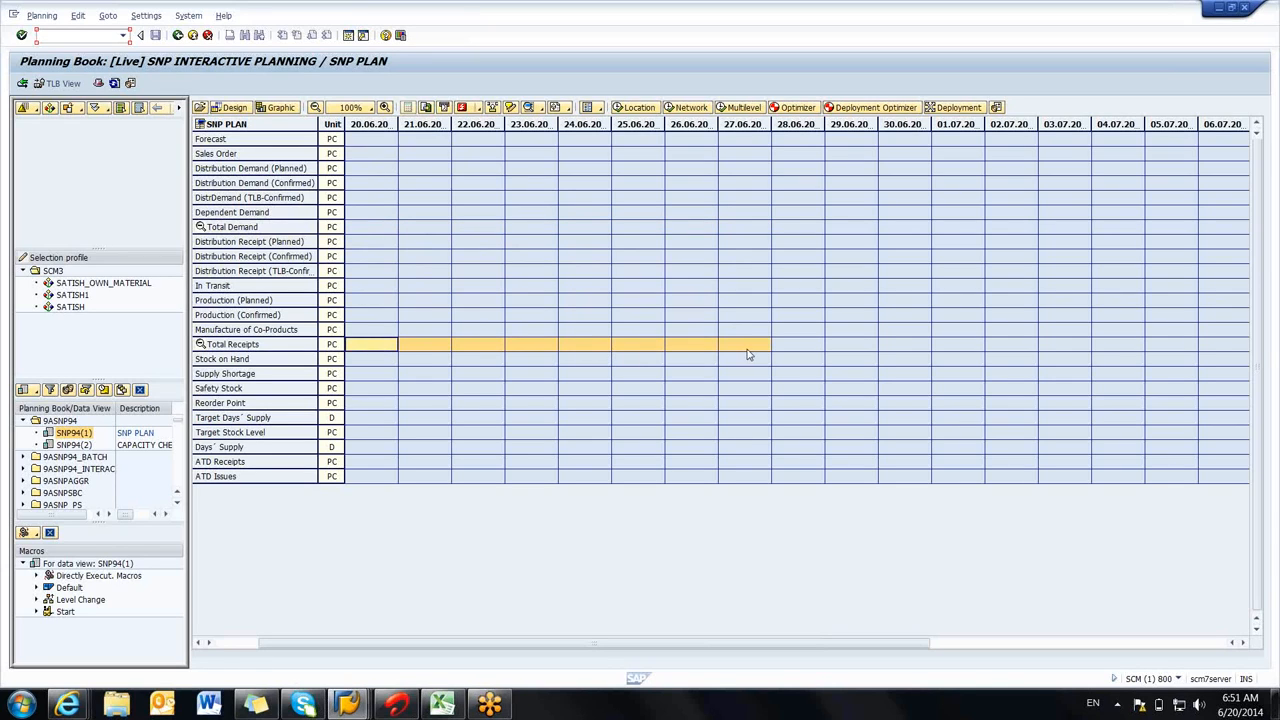
Step: Review the stock key figures Stock on Hand, Supply Shortage, Safety Stock and Reorder Point, plus the ATD Receipts row
click(362, 366)
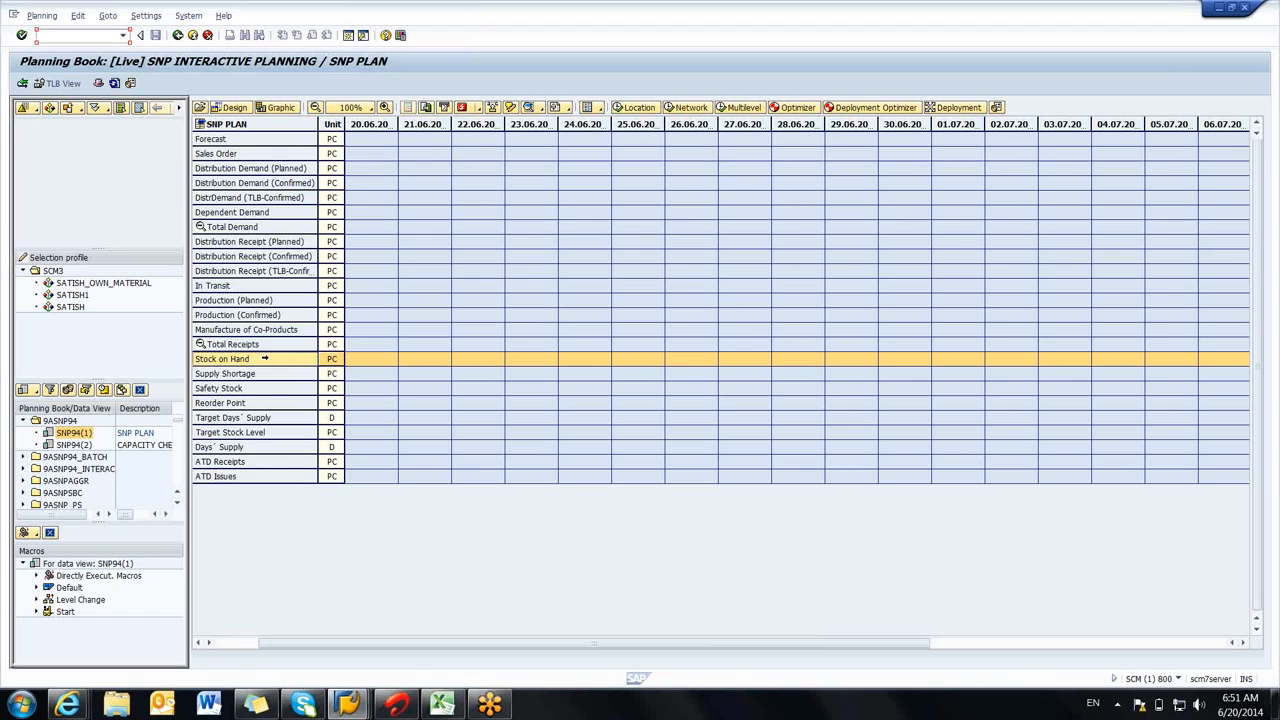
click(263, 374)
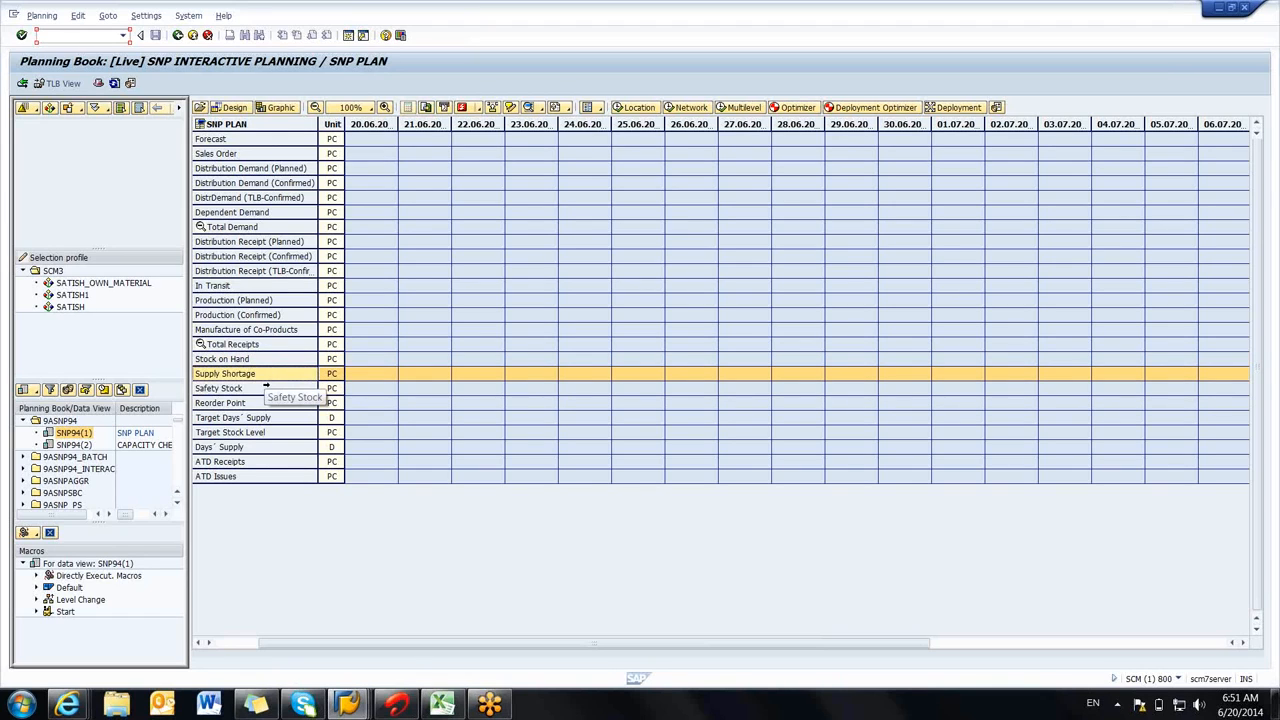
click(263, 389)
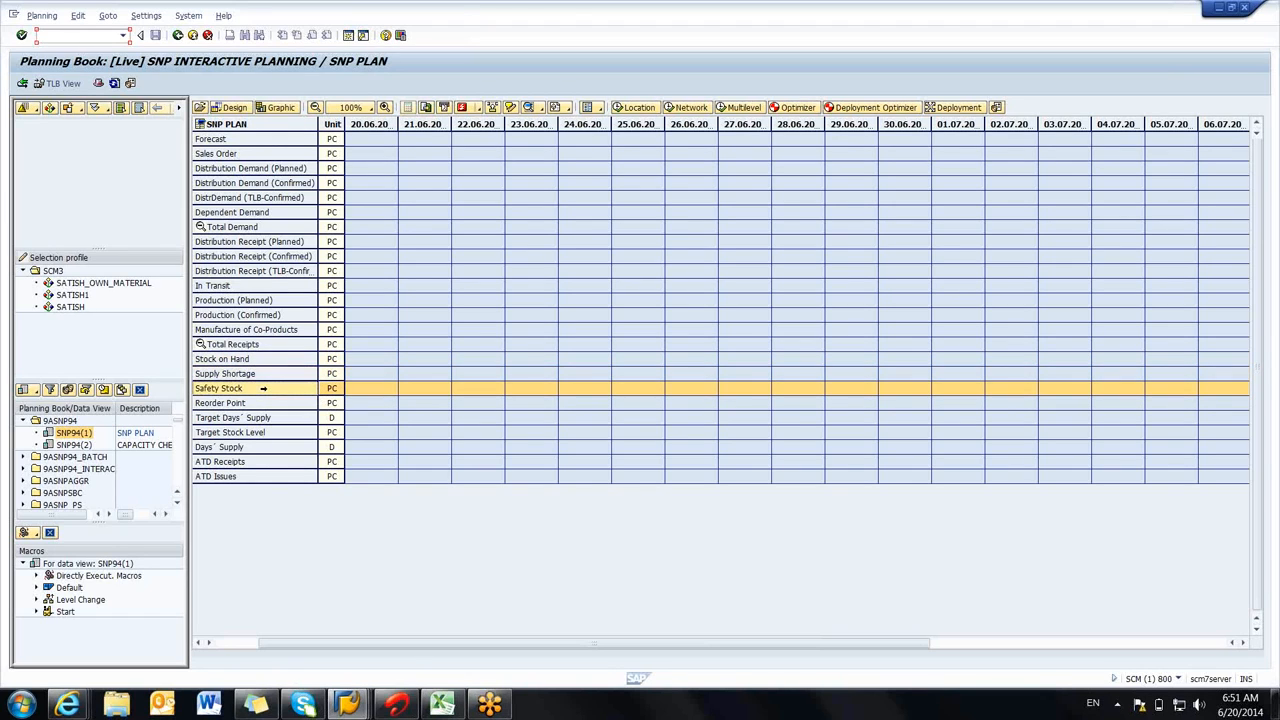
click(263, 403)
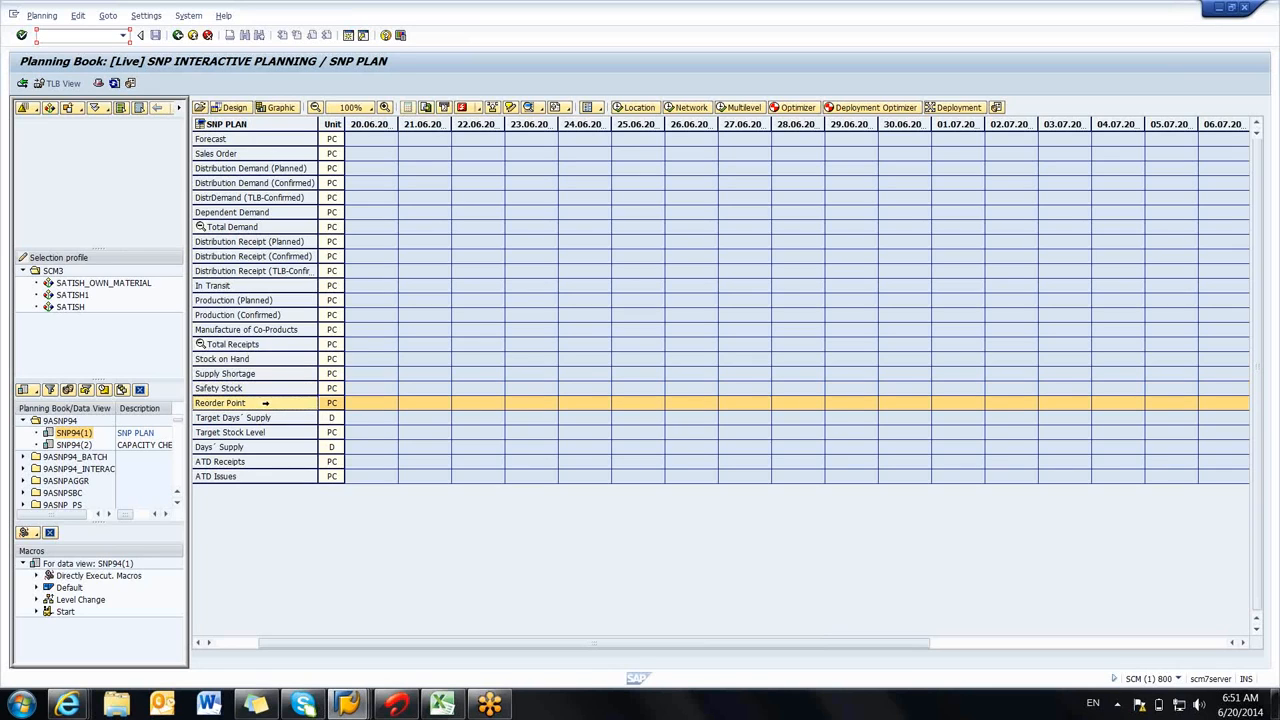
drag(254, 454, 253, 456)
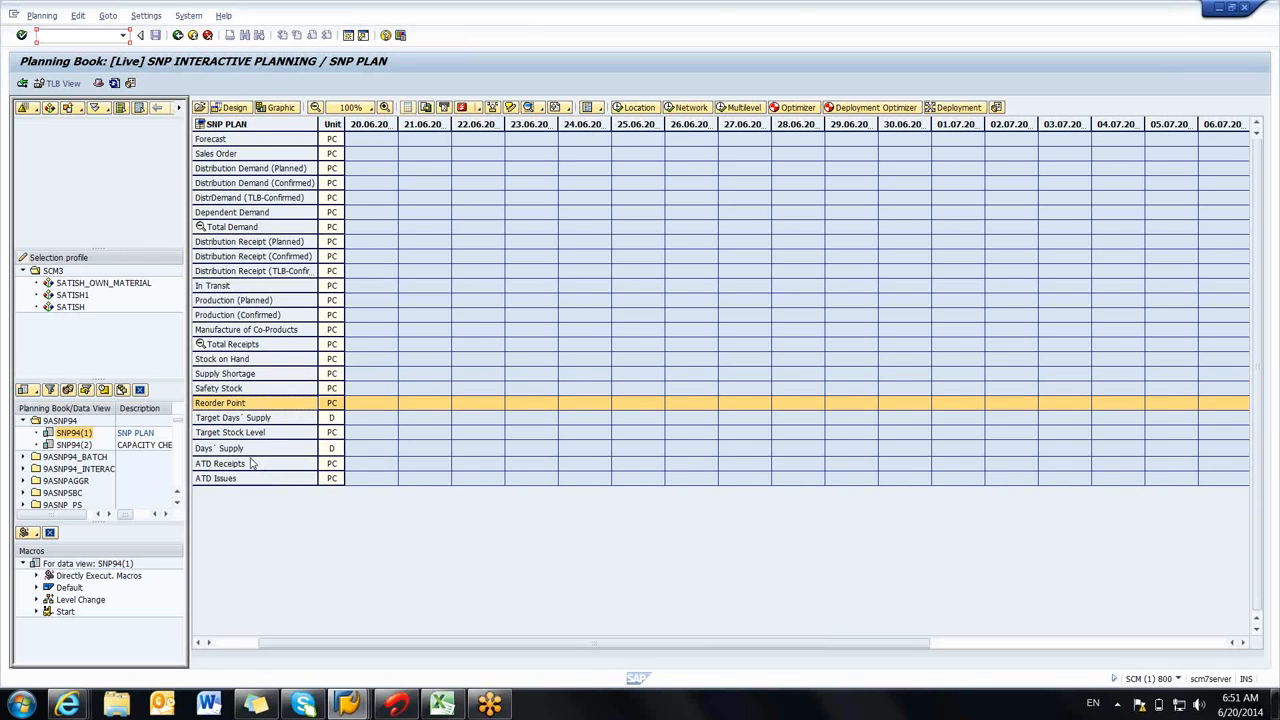
click(246, 466)
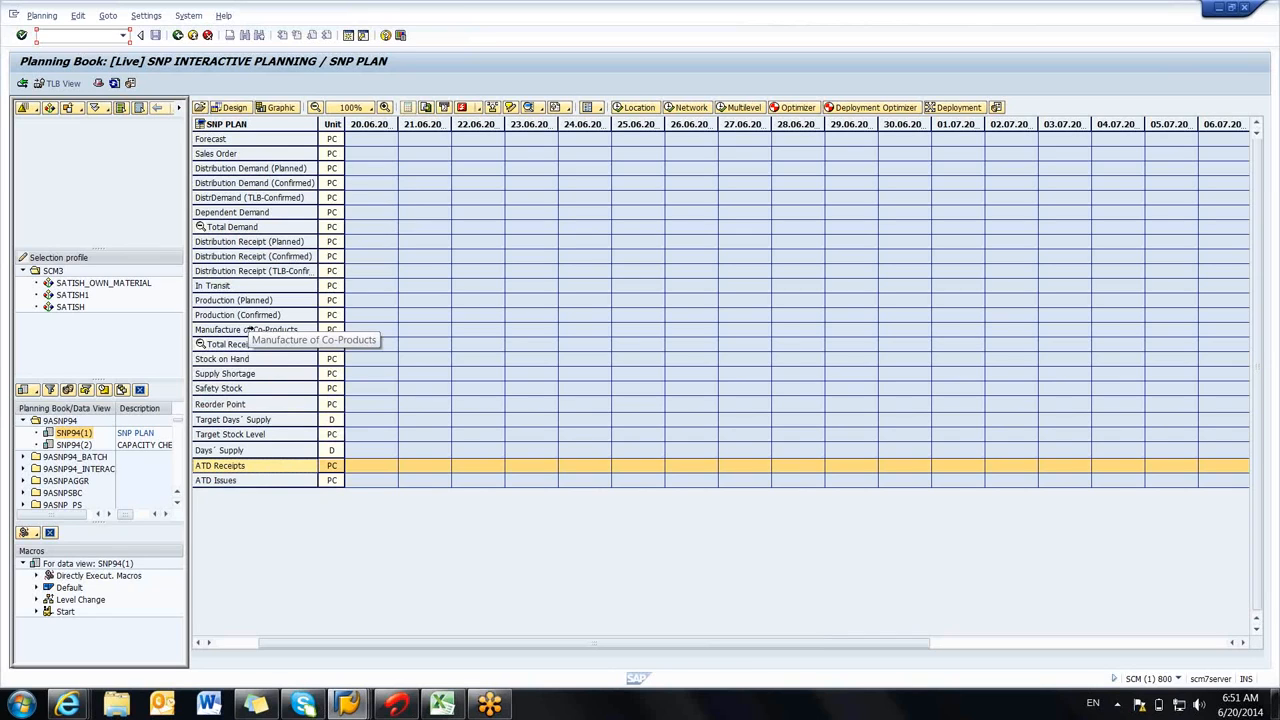
Step: Switch to the planning area 9ASNP02 session and leave its key figure display for the S&DP Administration overview
click(346, 705)
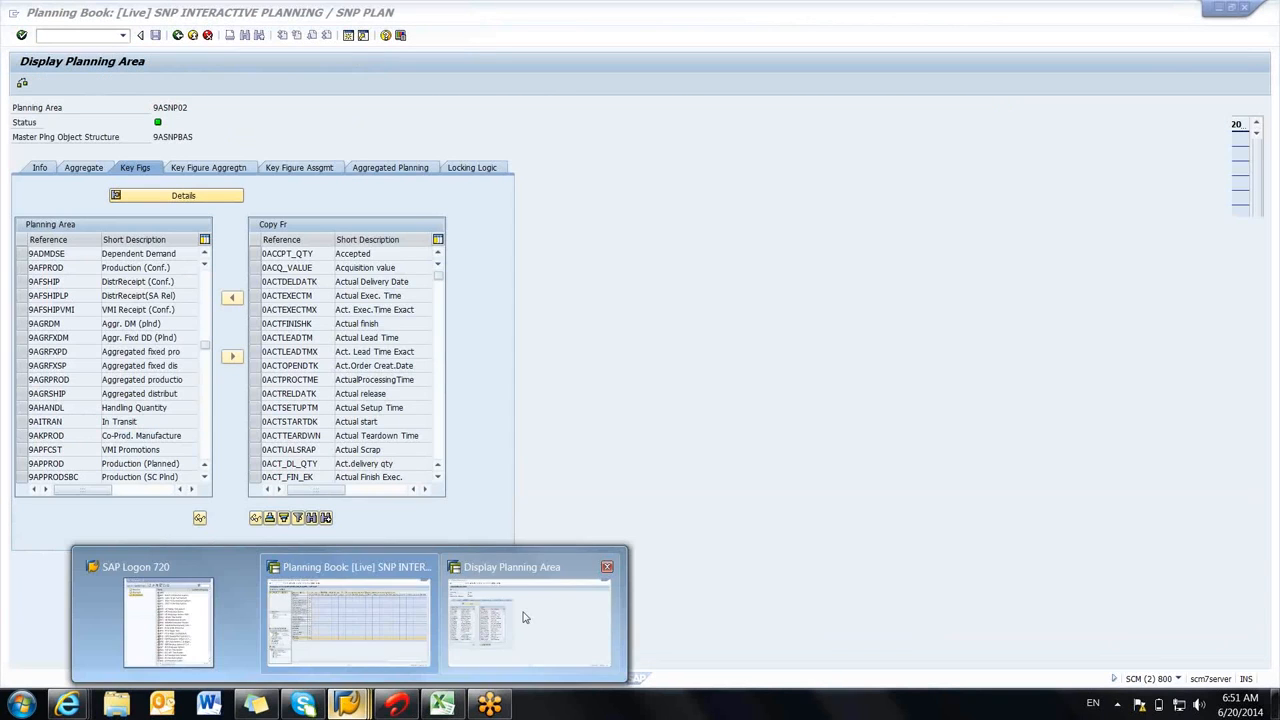
click(540, 620)
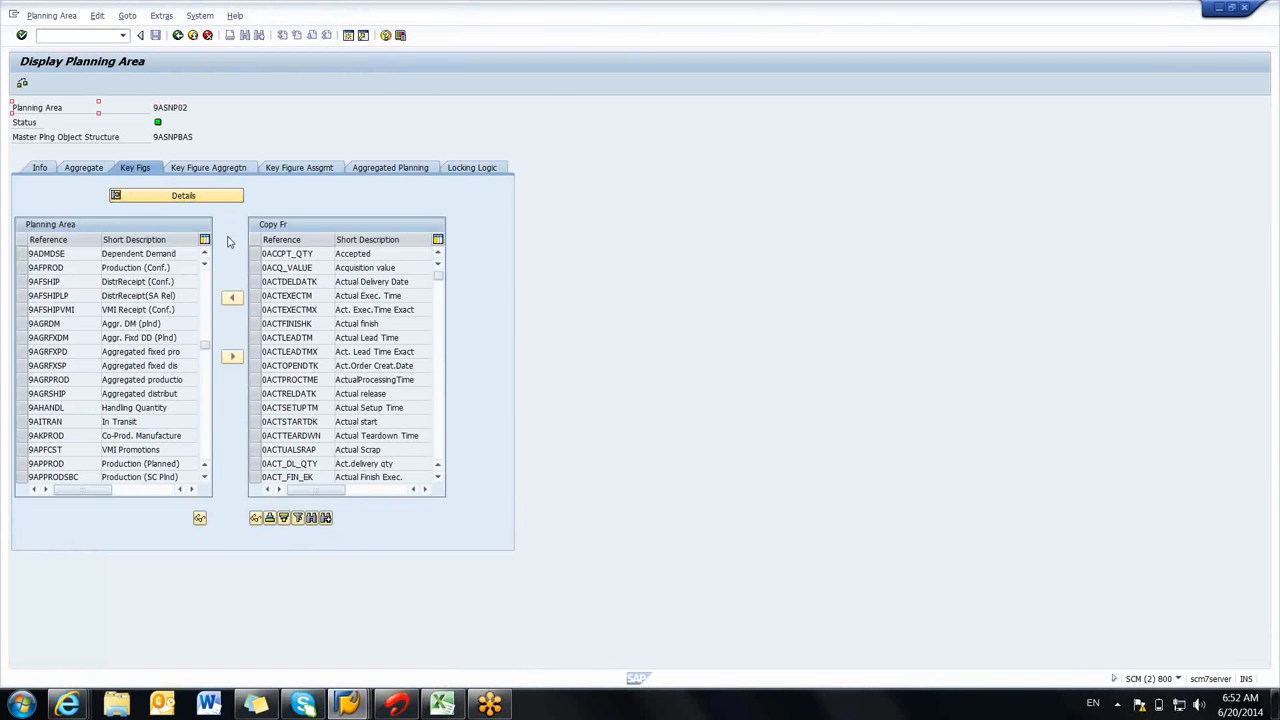
key(alt+Tab)
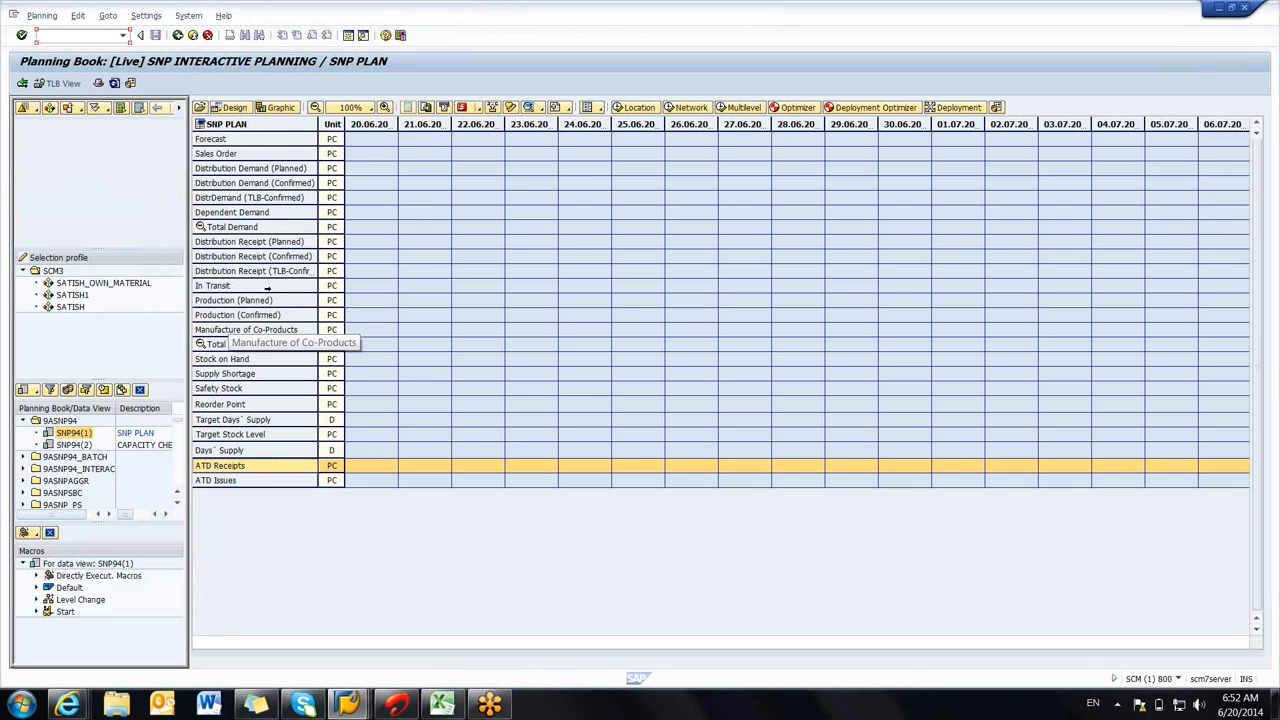
key(alt+Tab)
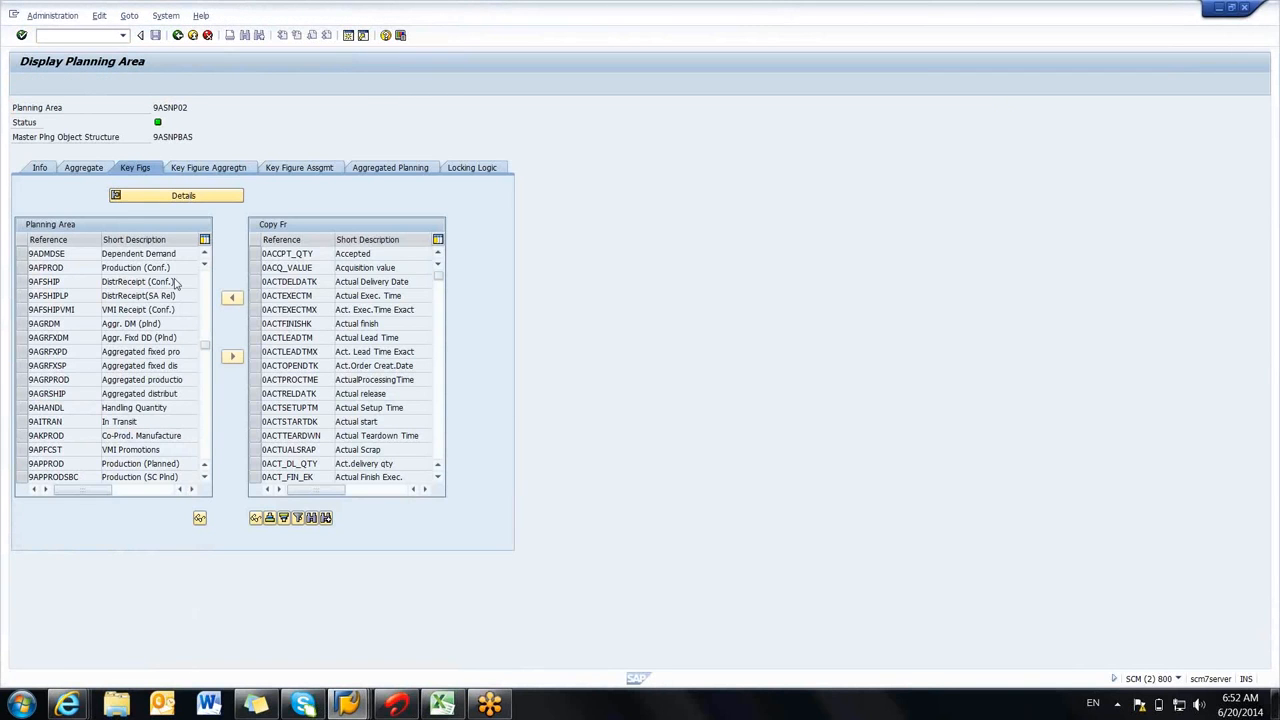
key(F3)
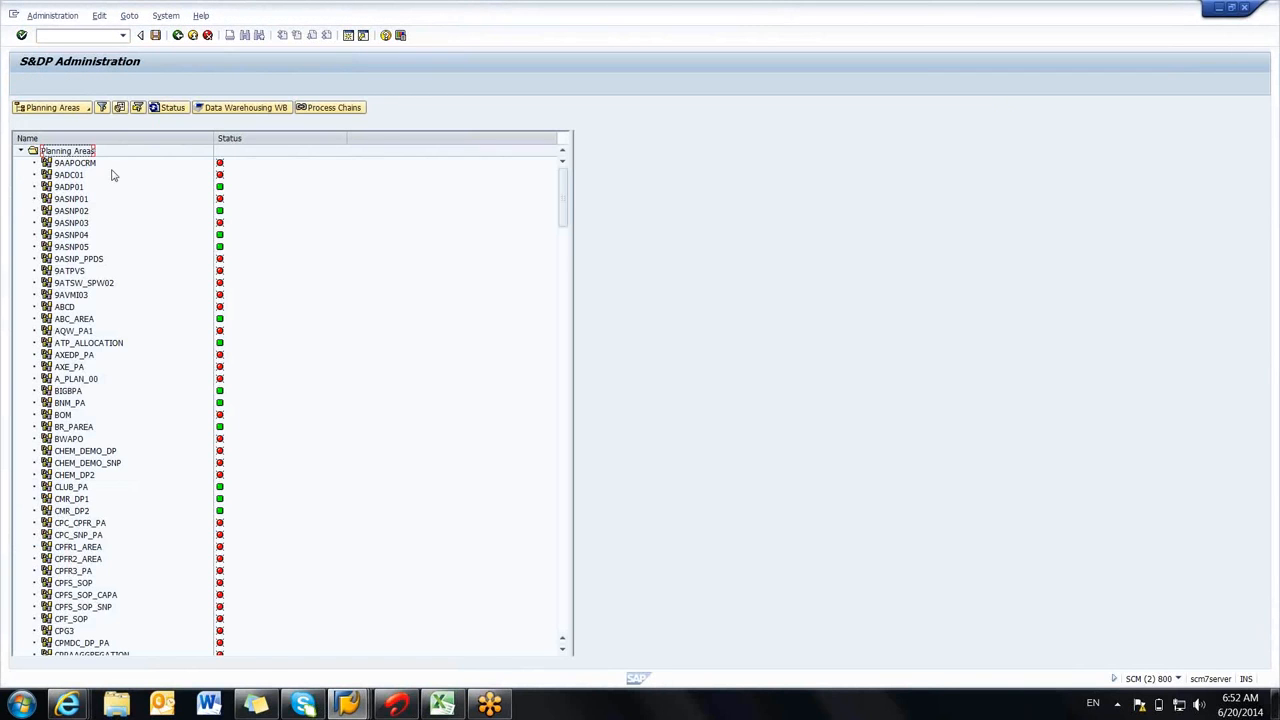
Step: Open a new SAP session and expand Advanced Planning and Optimization, Supply Network Planning, Environment, Current Settings
click(348, 35)
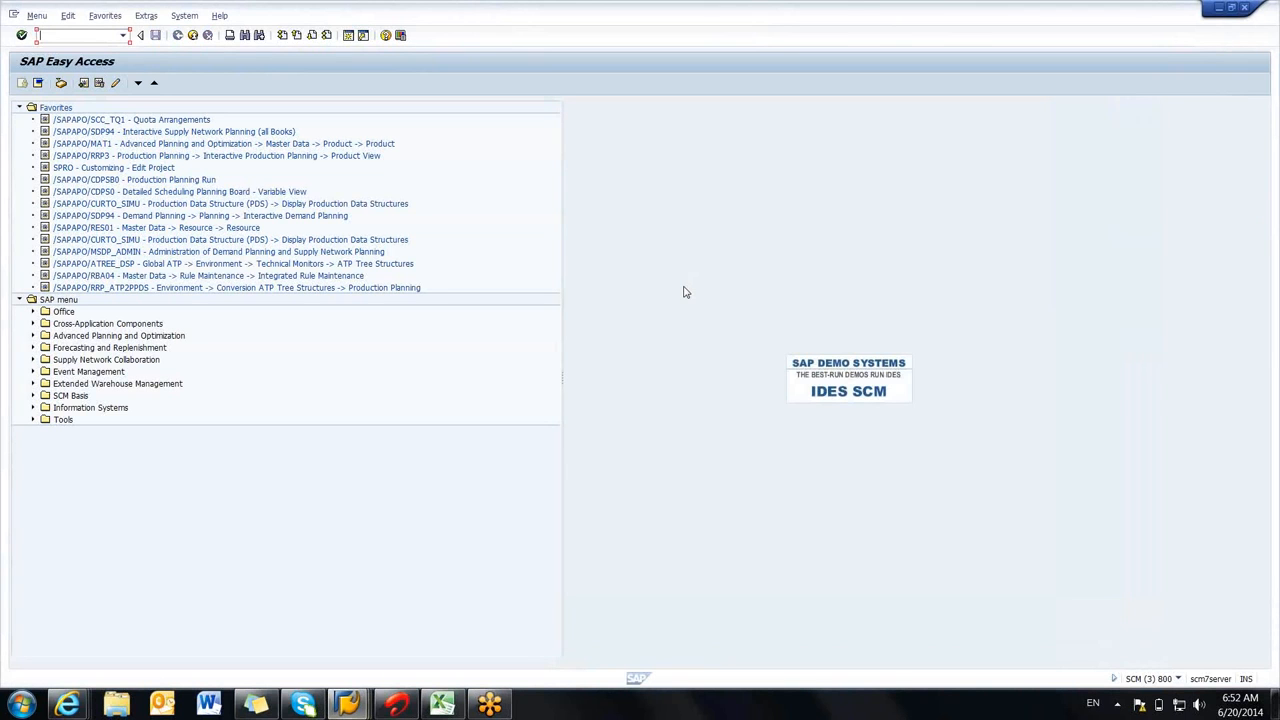
click(32, 335)
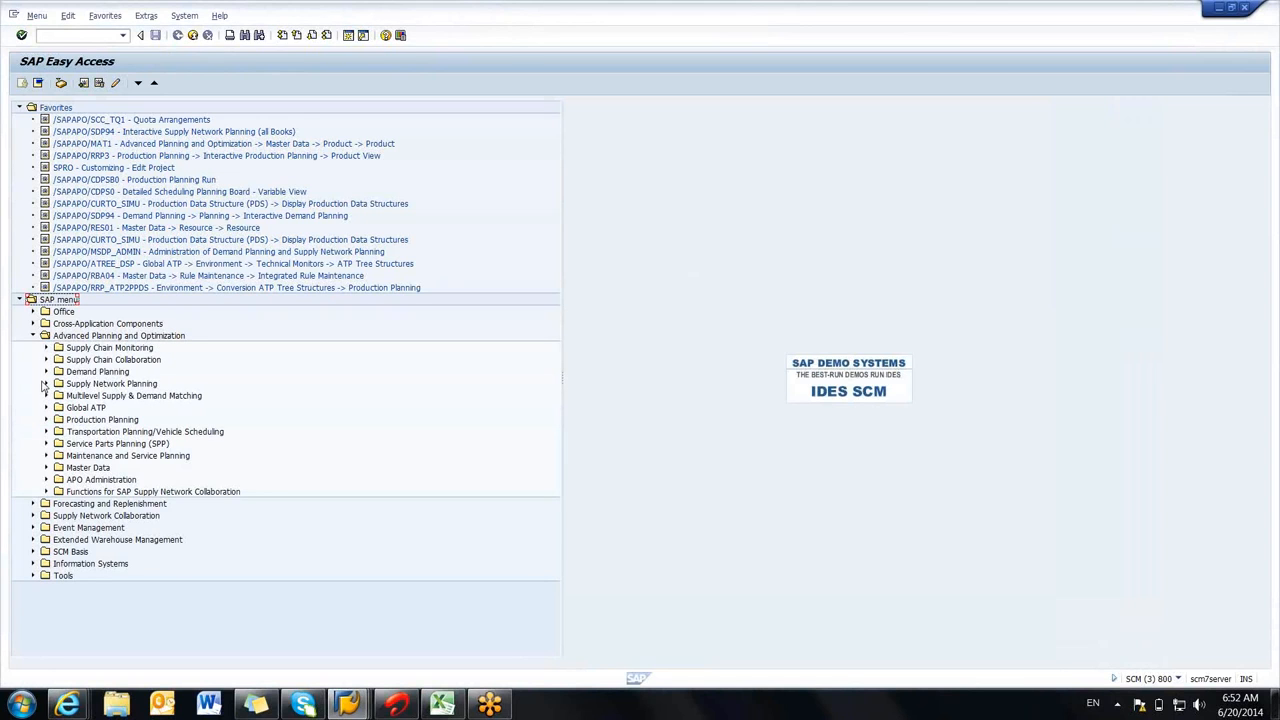
click(45, 384)
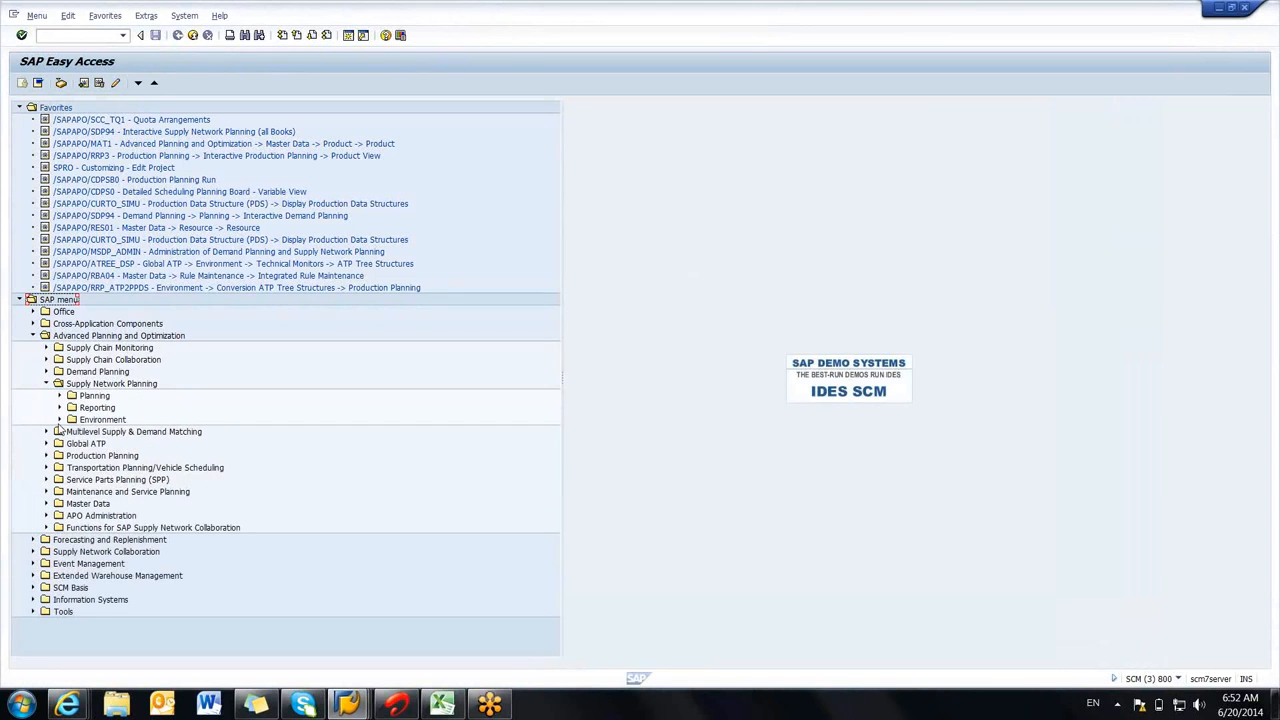
click(59, 420)
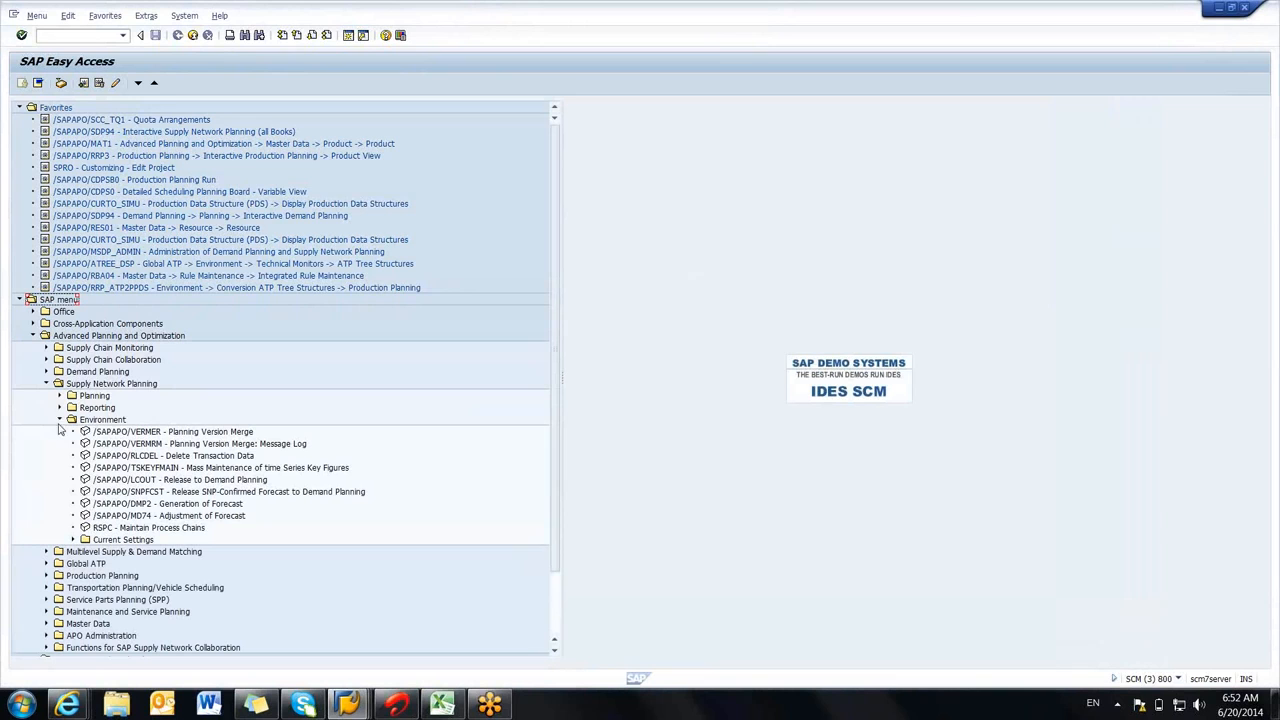
click(72, 540)
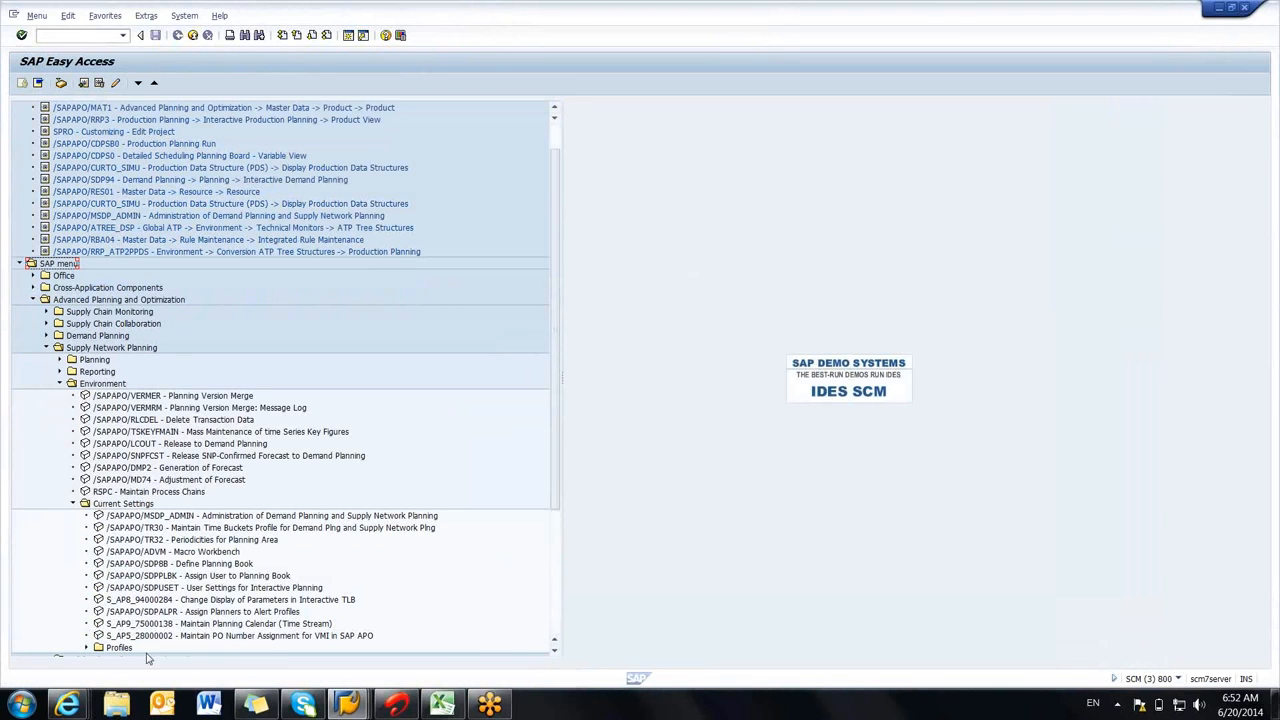
Step: Retrace Supply Network Planning, Environment, Current Settings and open the Define Planning Book transaction /SAPAPO/SDP8B
double_click(204, 564)
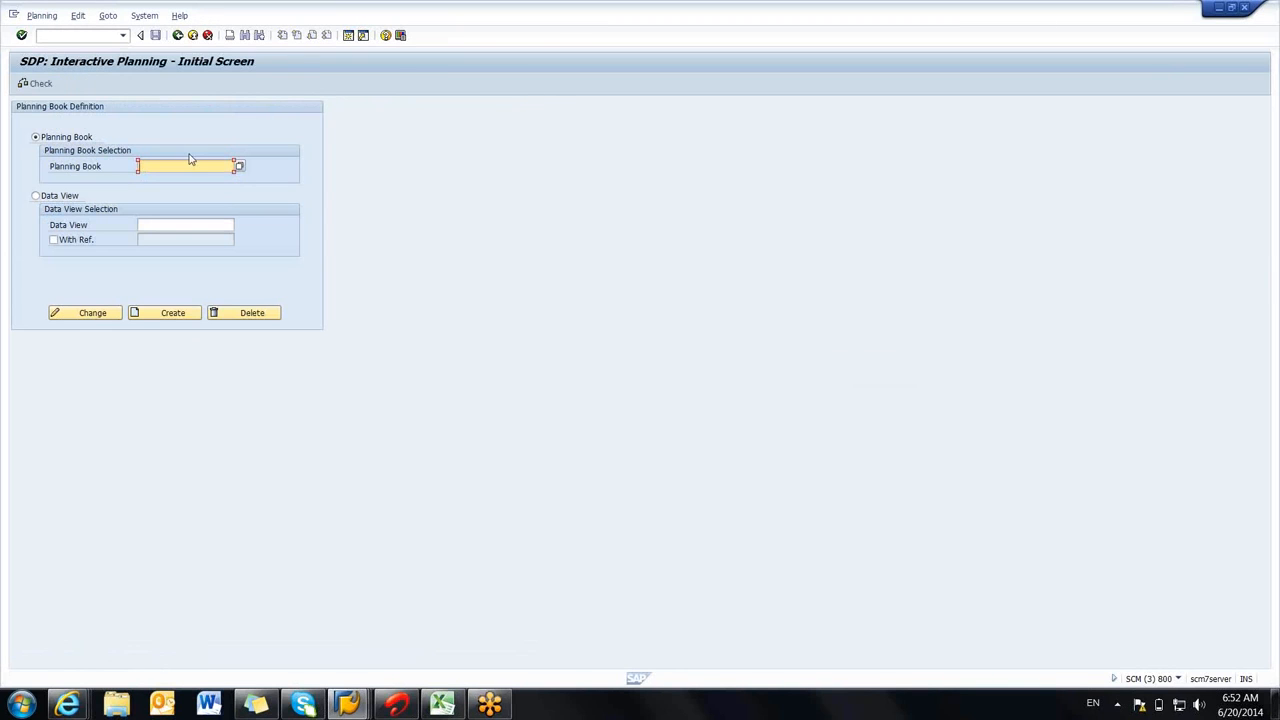
click(177, 35)
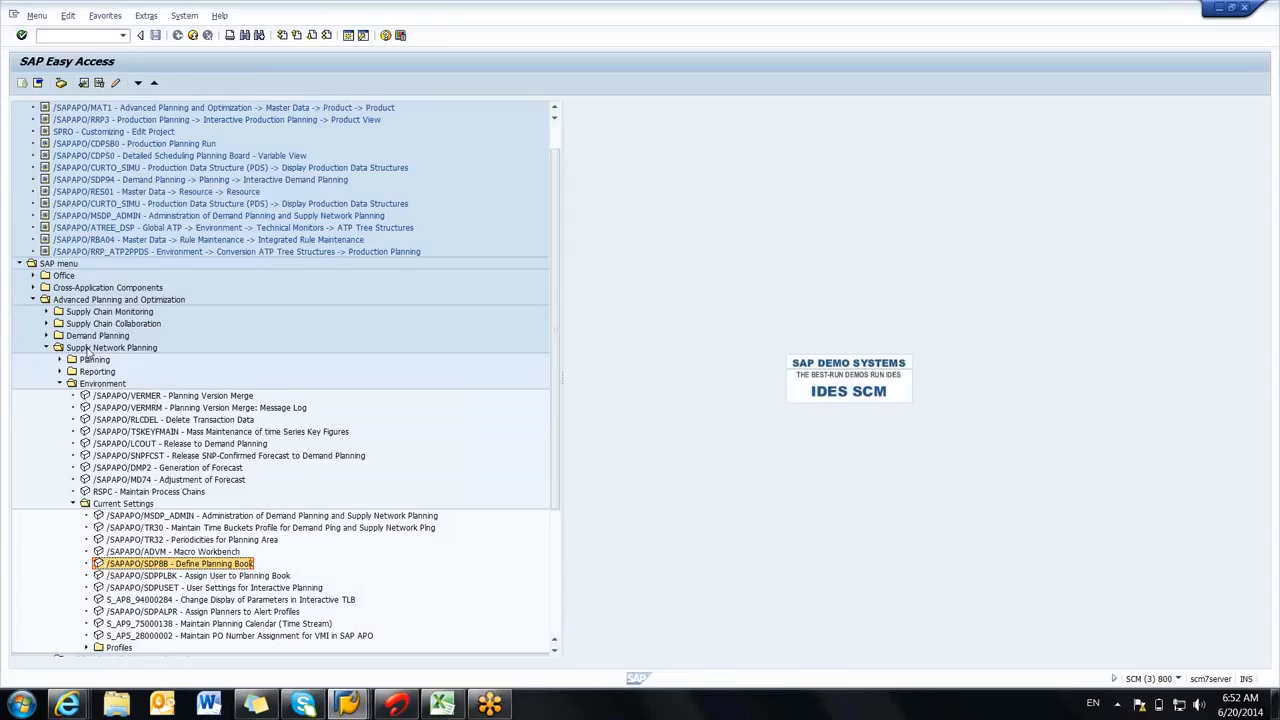
click(88, 348)
click(97, 385)
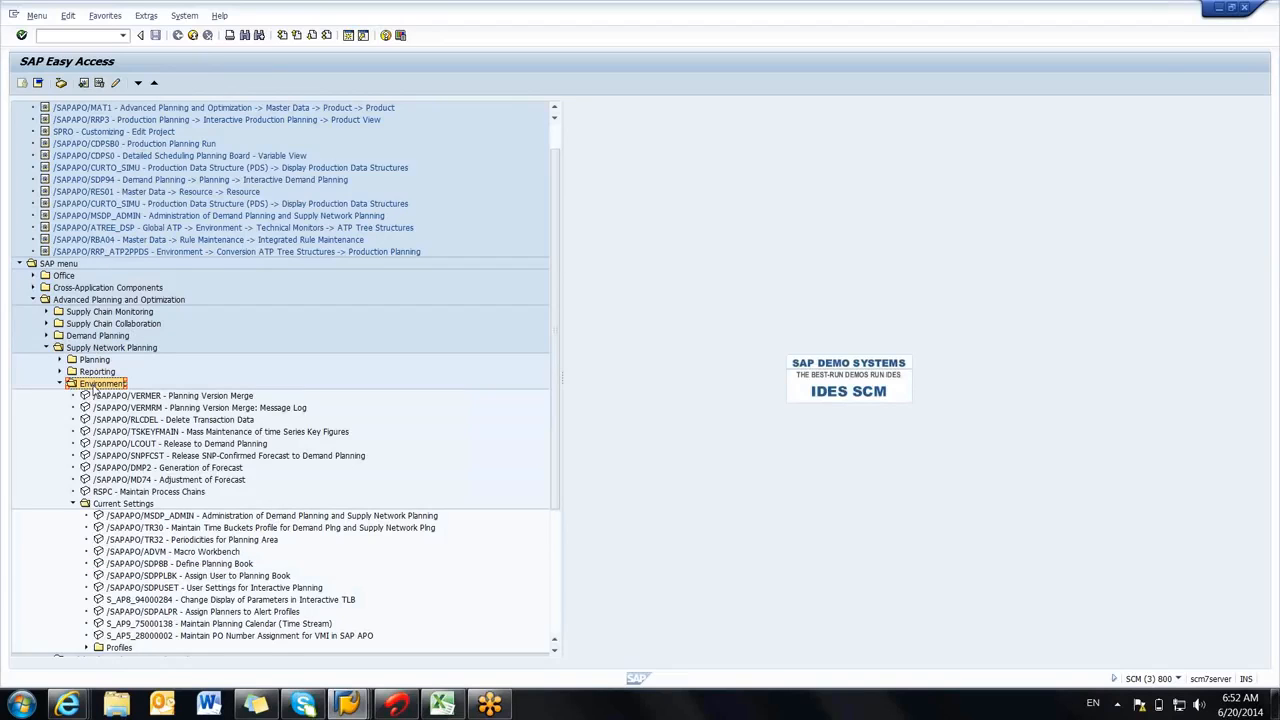
click(131, 506)
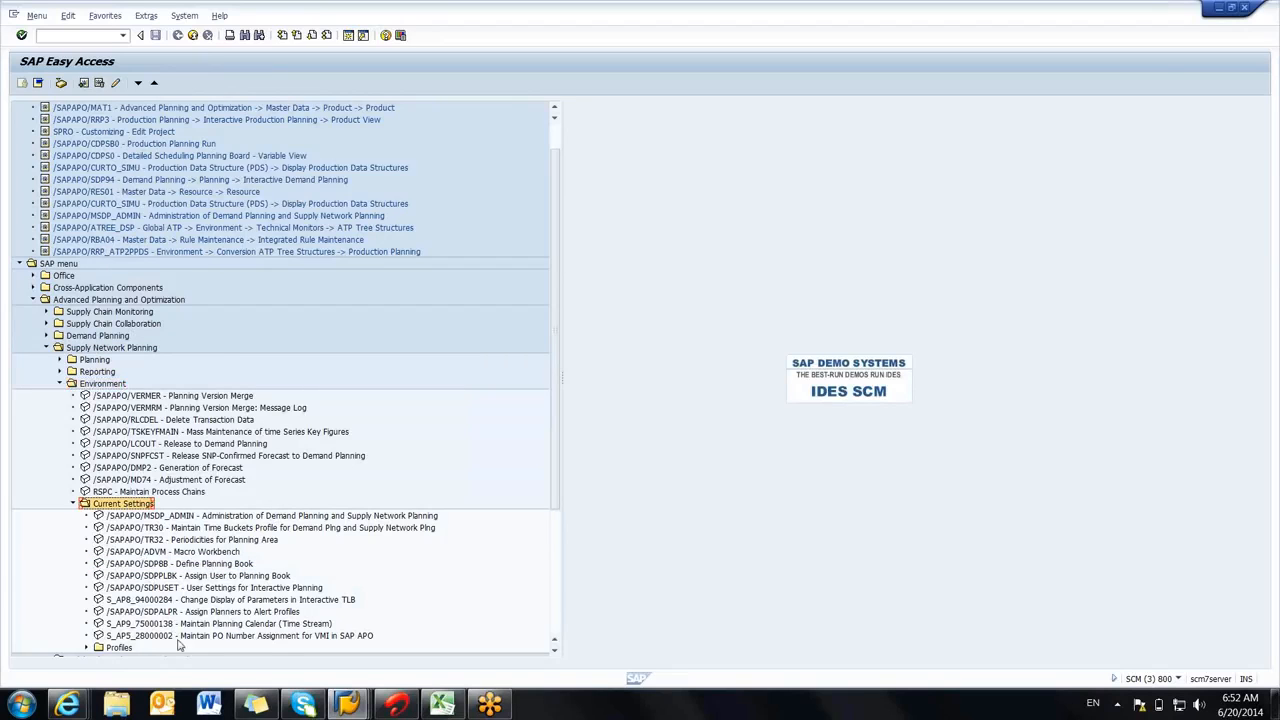
click(229, 566)
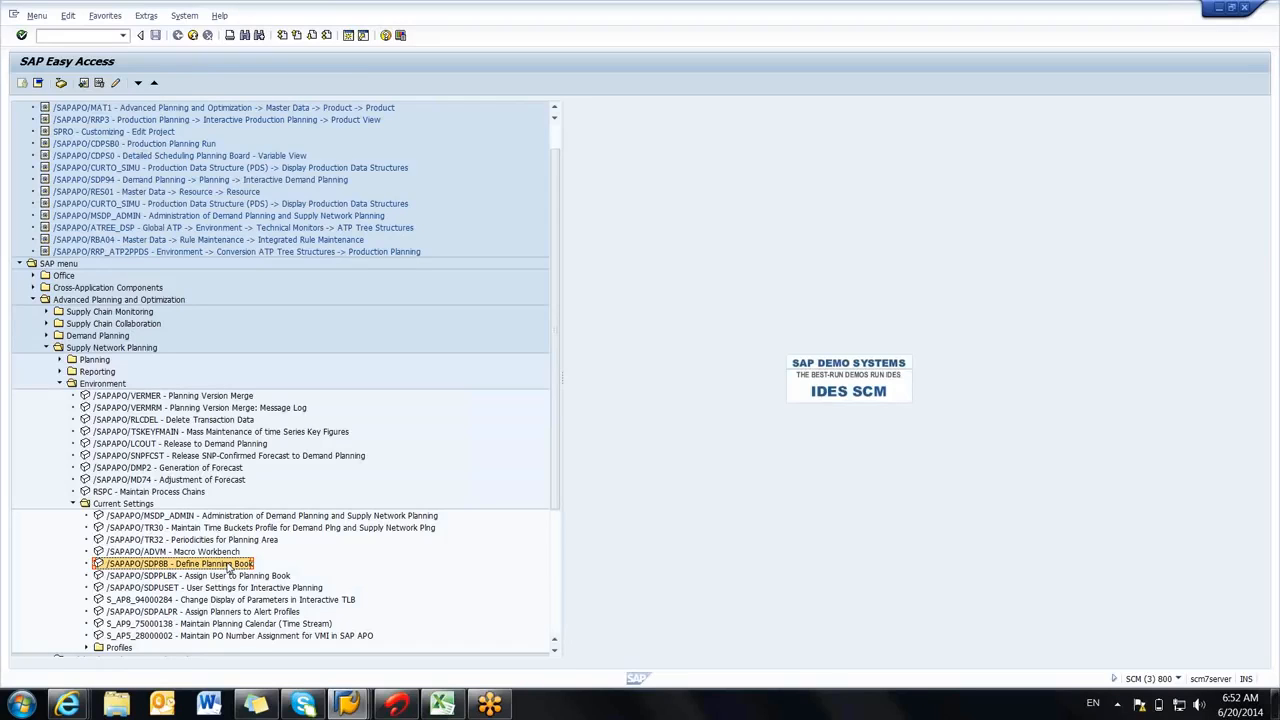
double_click(229, 566)
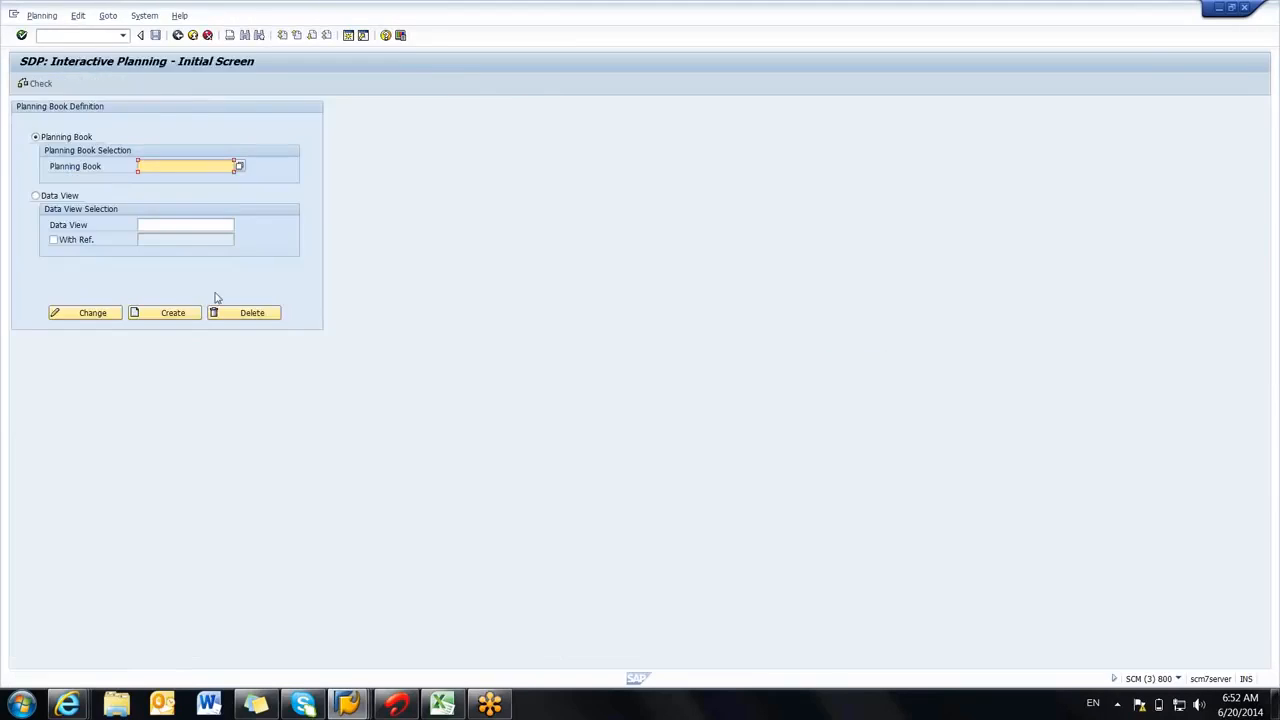
Step: Look up the planning book name in the interactive planning session and enter 9ASNP94 as the planning book to define
key(alt+Tab)
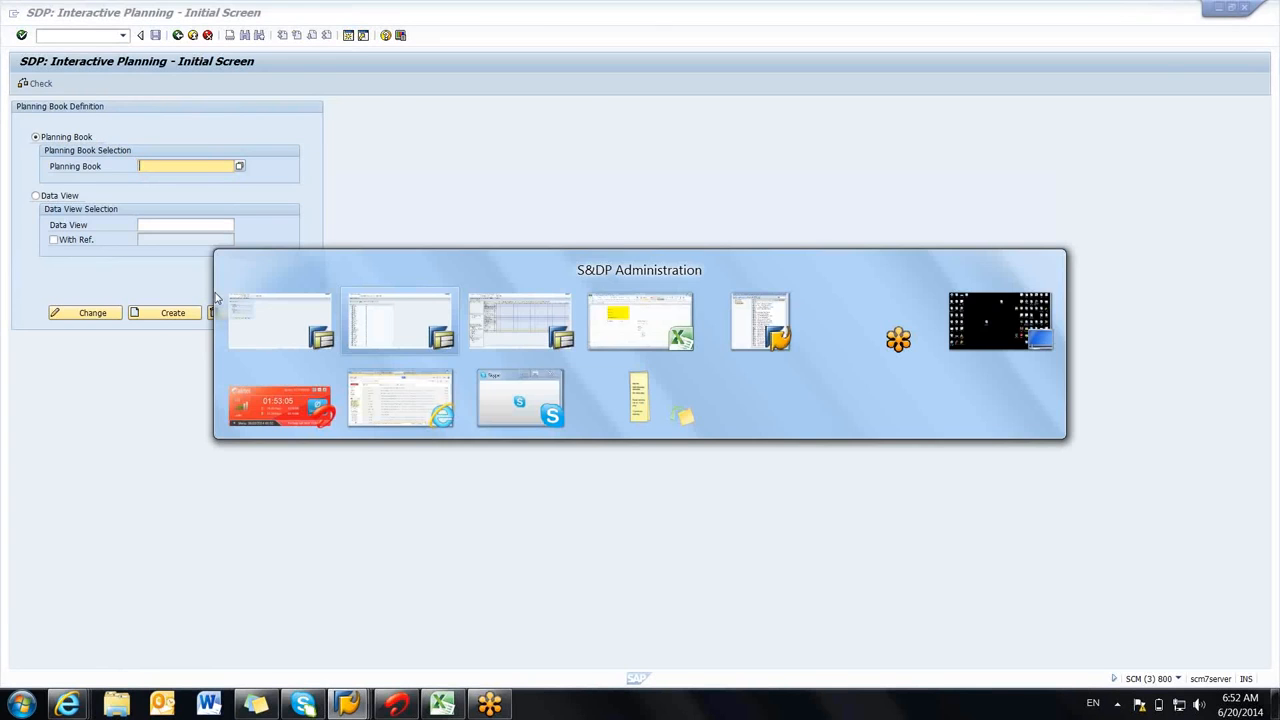
key(alt+Tab)
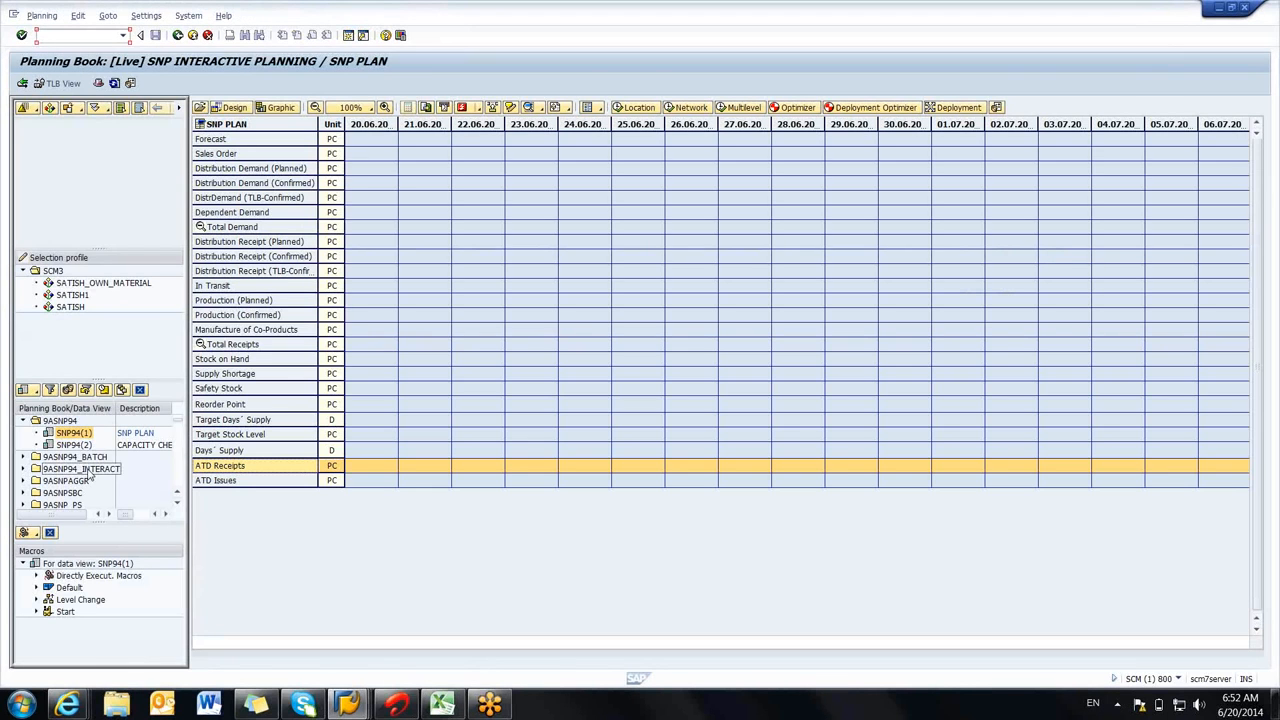
click(62, 421)
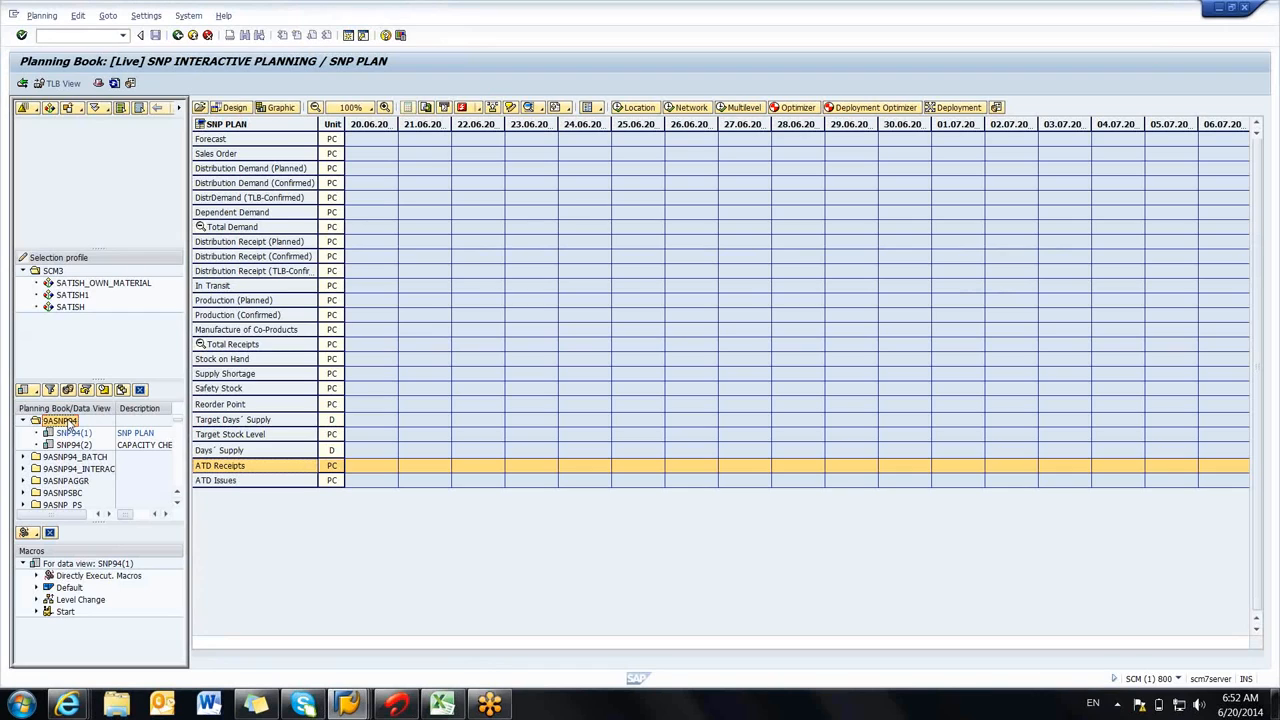
key(alt+Tab)
text(9ASNP94)
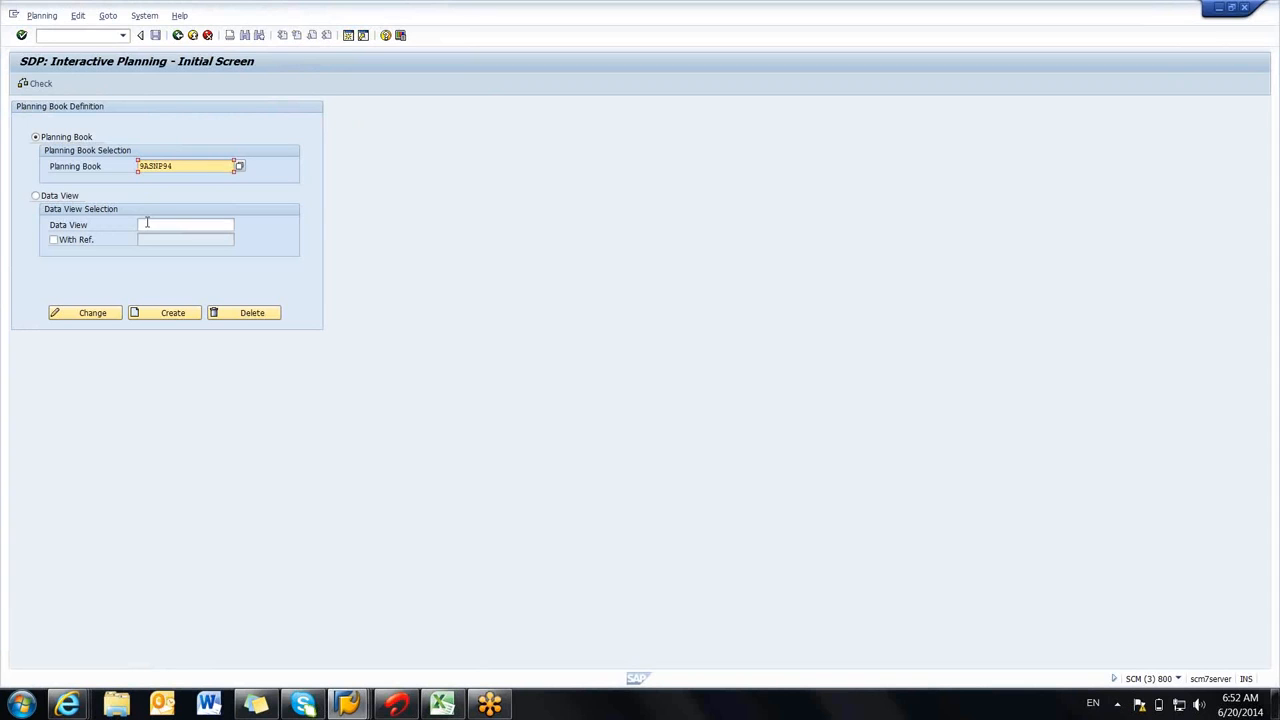
Step: Enter SNP94(1) from the interactive planning session as the data view, select the Data View option and open it for change
click(147, 223)
key(alt+Tab)
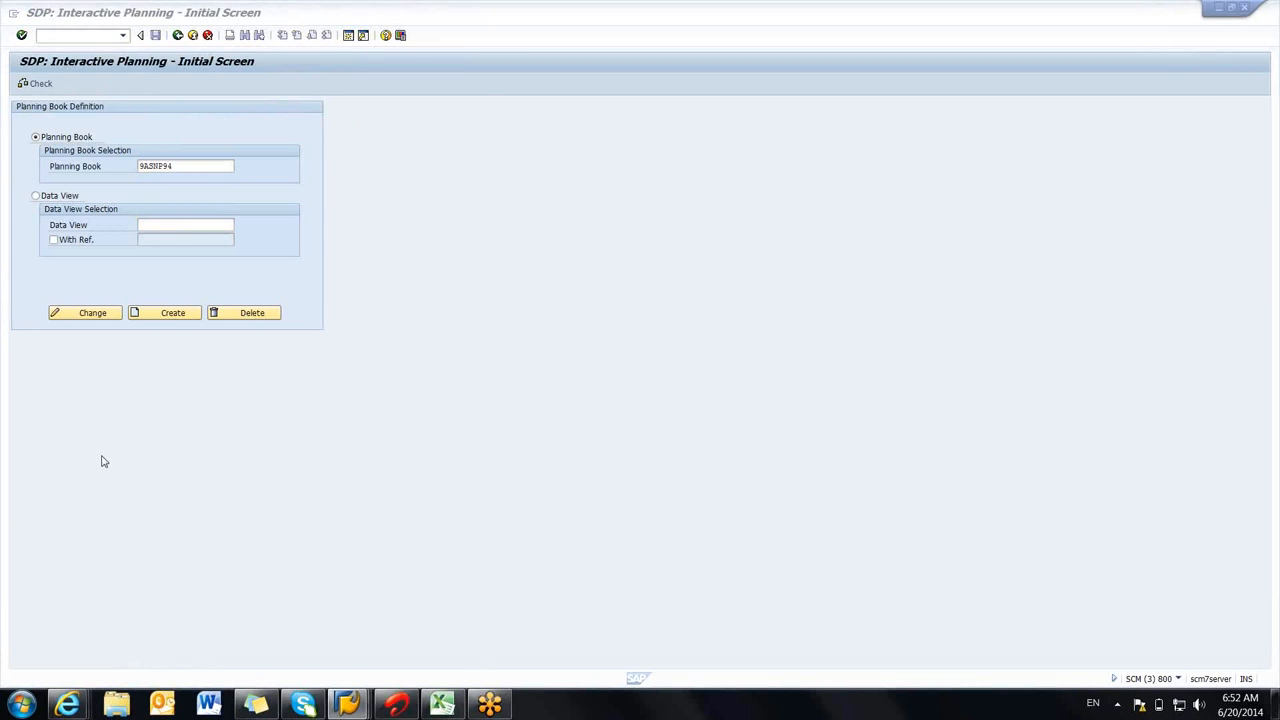
key(alt+Tab)
click(76, 435)
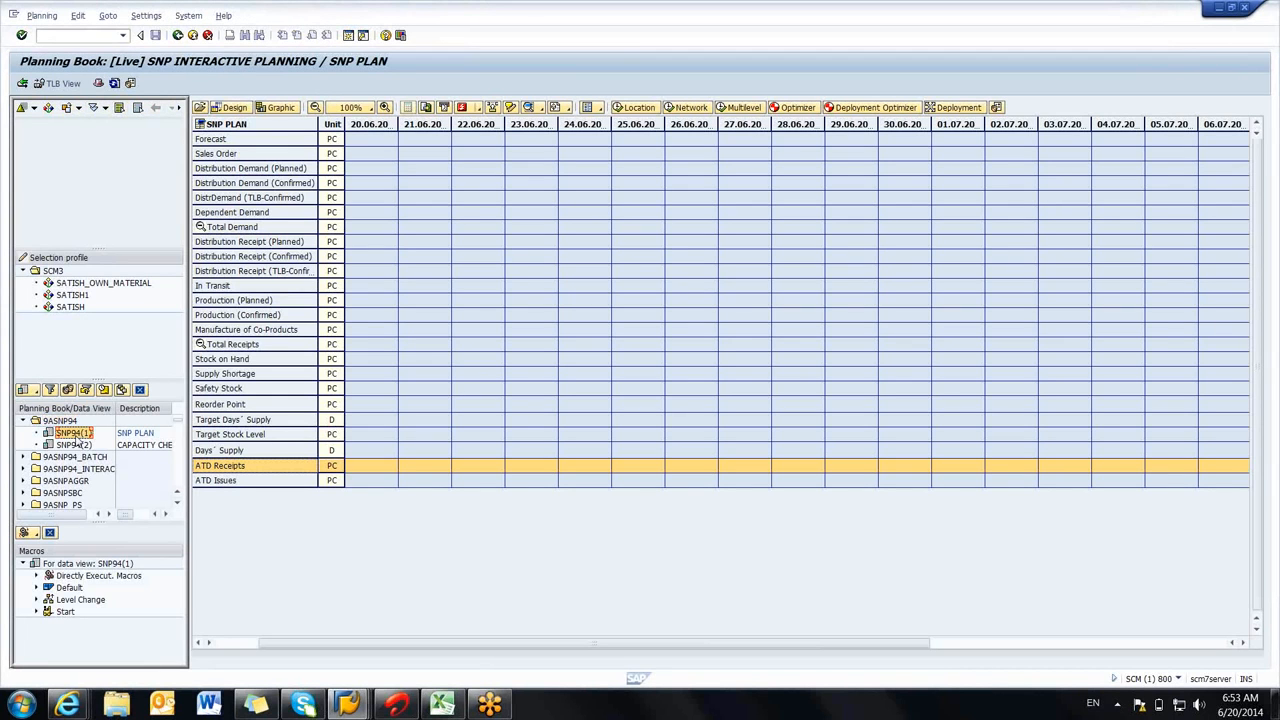
key(alt+Tab)
text(SNP94 (1))
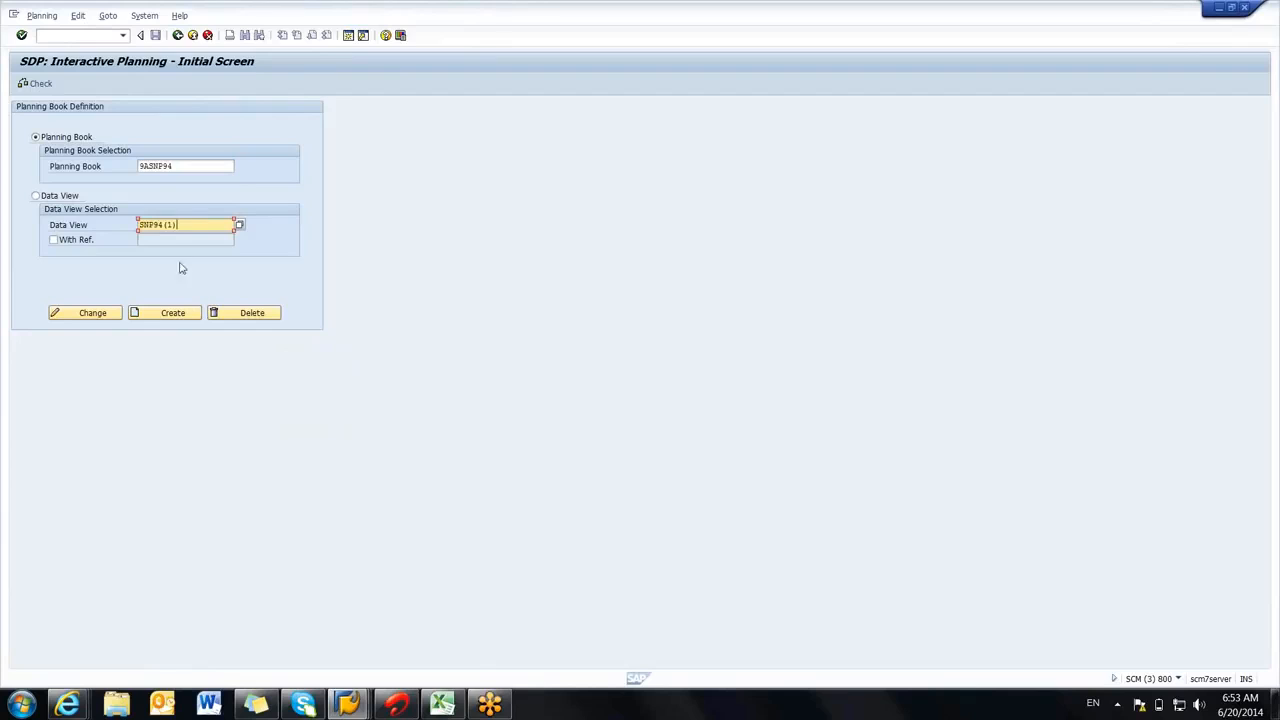
click(58, 200)
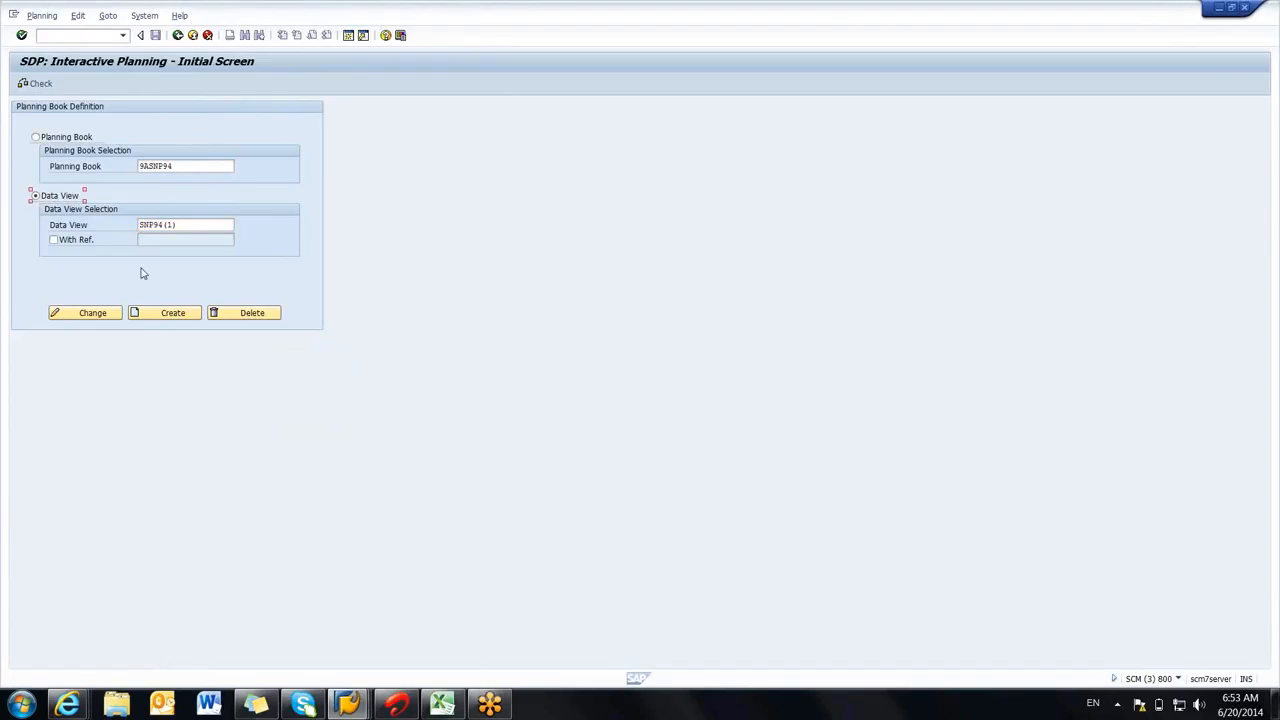
click(88, 317)
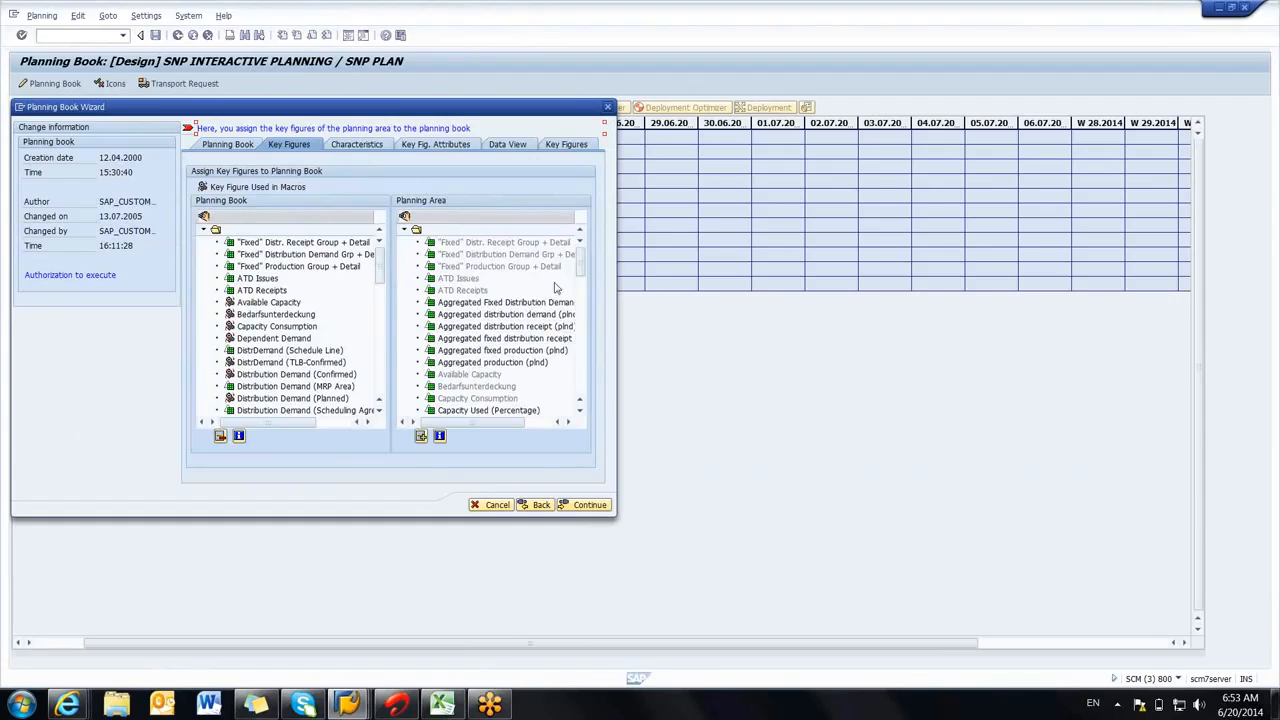
Step: Review the planning area key figures, the characteristics, and the data view's name, description and future time bucket profile in the Planning Book Wizard
scroll(577, 268, down, 10)
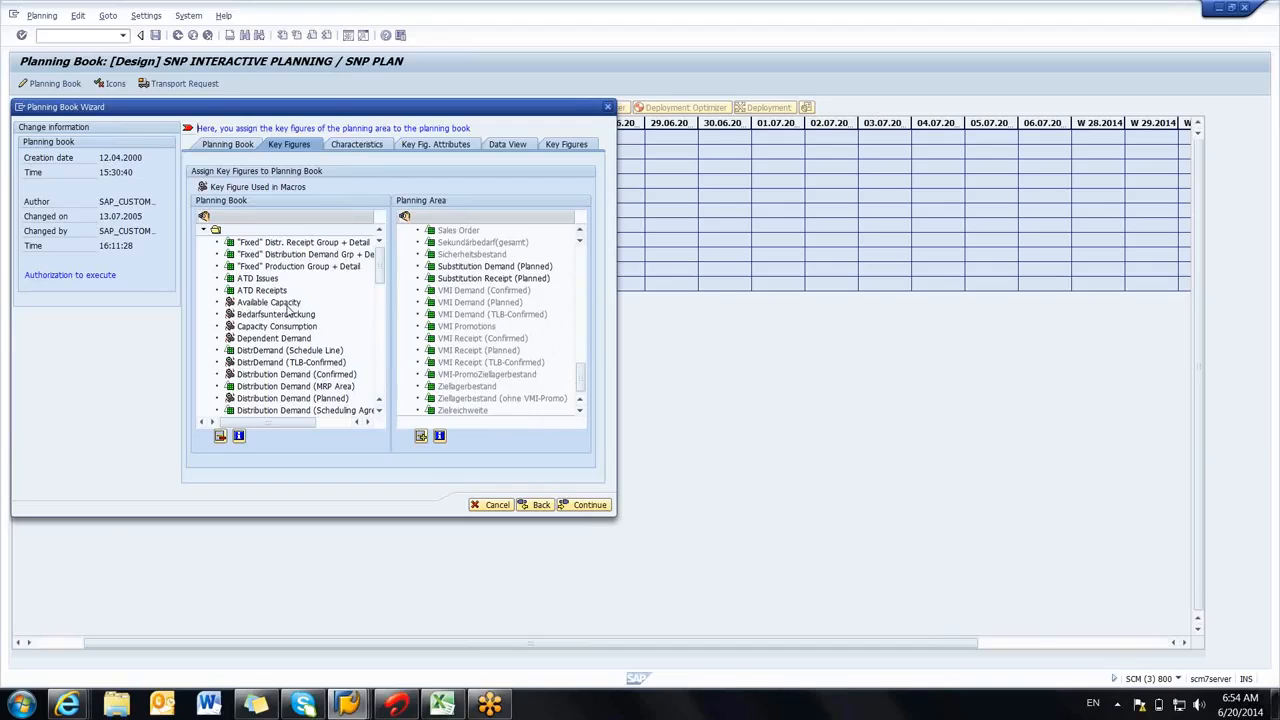
click(347, 146)
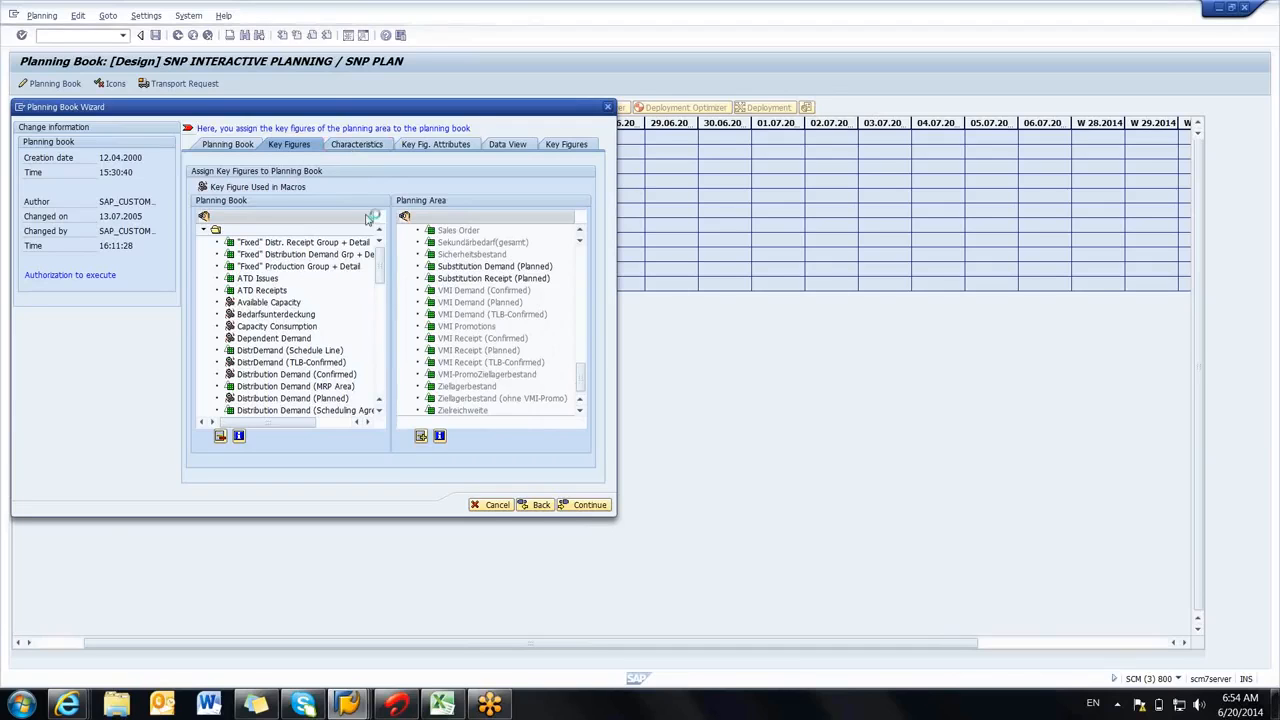
click(507, 145)
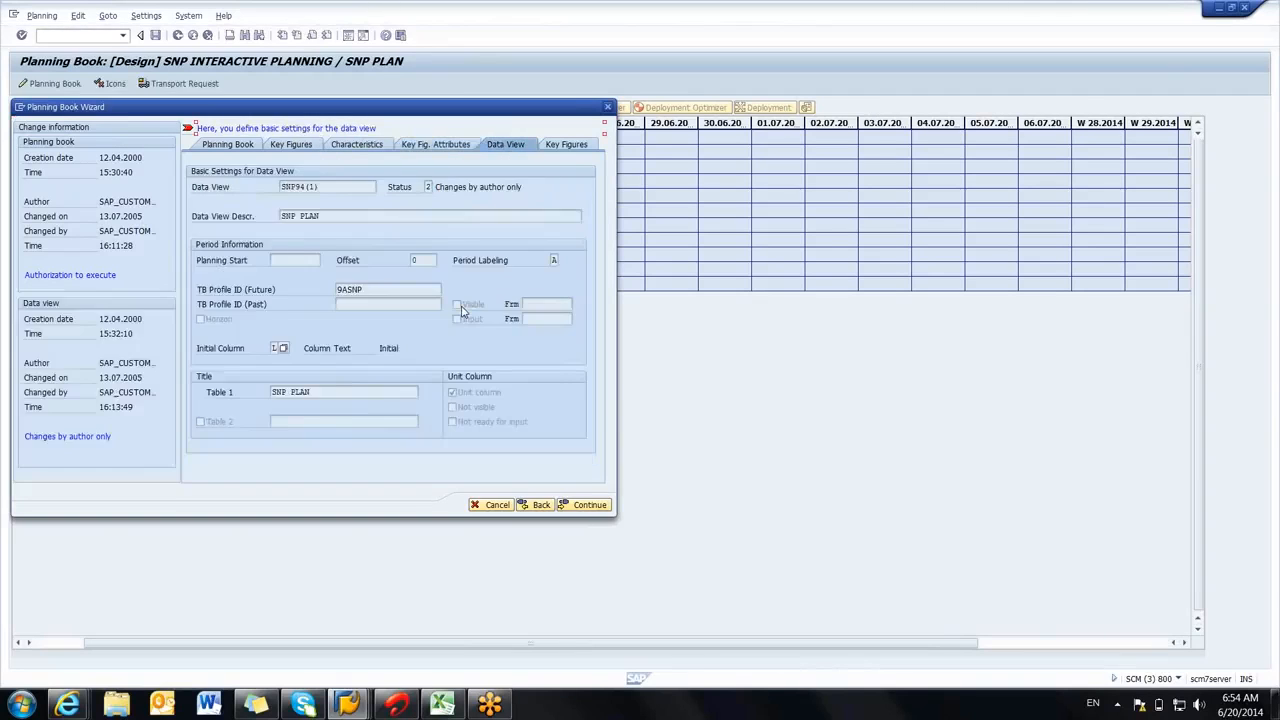
click(324, 186)
drag(330, 216, 282, 216)
click(281, 218)
click(373, 290)
Step: Compare the key figures assigned to the data view with those assigned to the planning book from the planning area
click(565, 148)
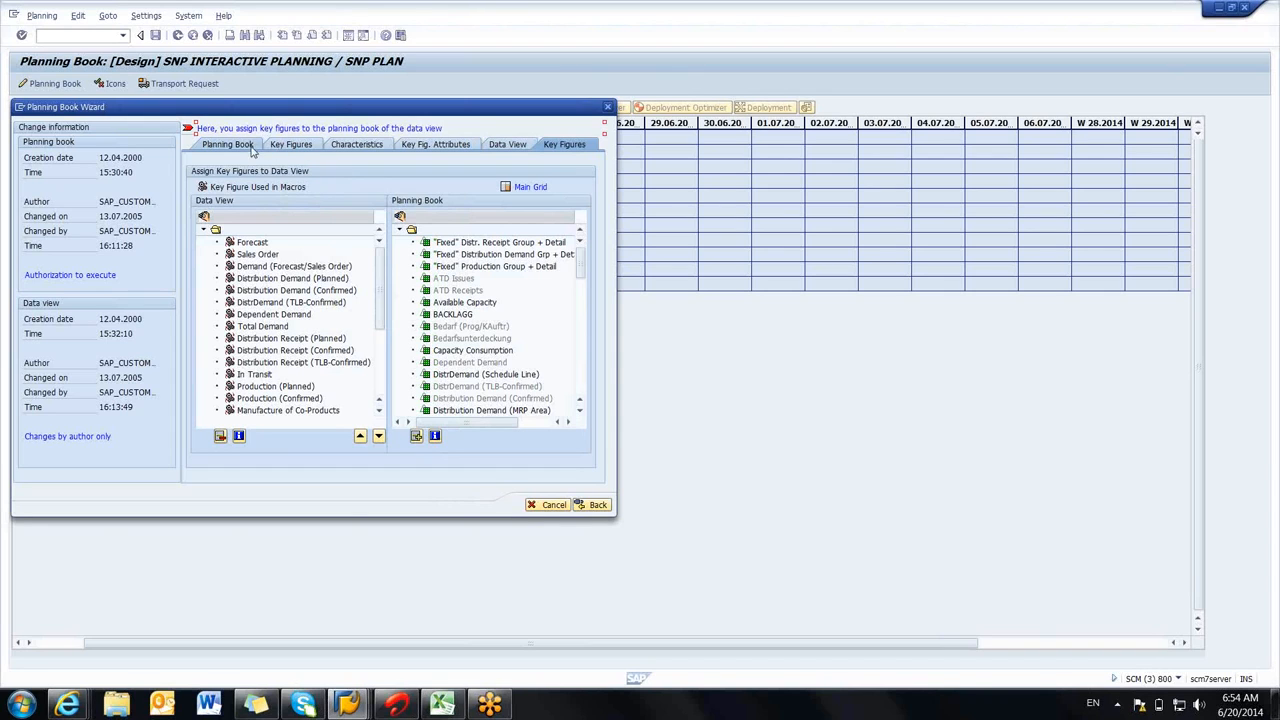
click(285, 146)
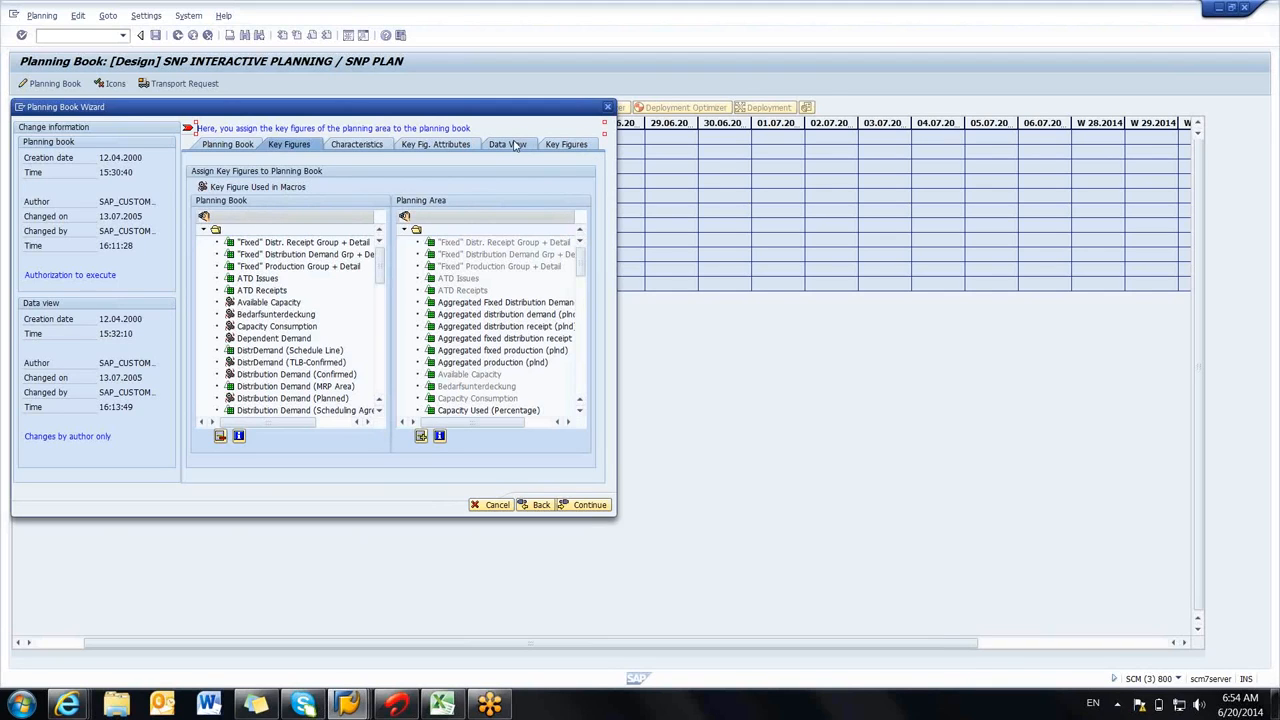
click(565, 146)
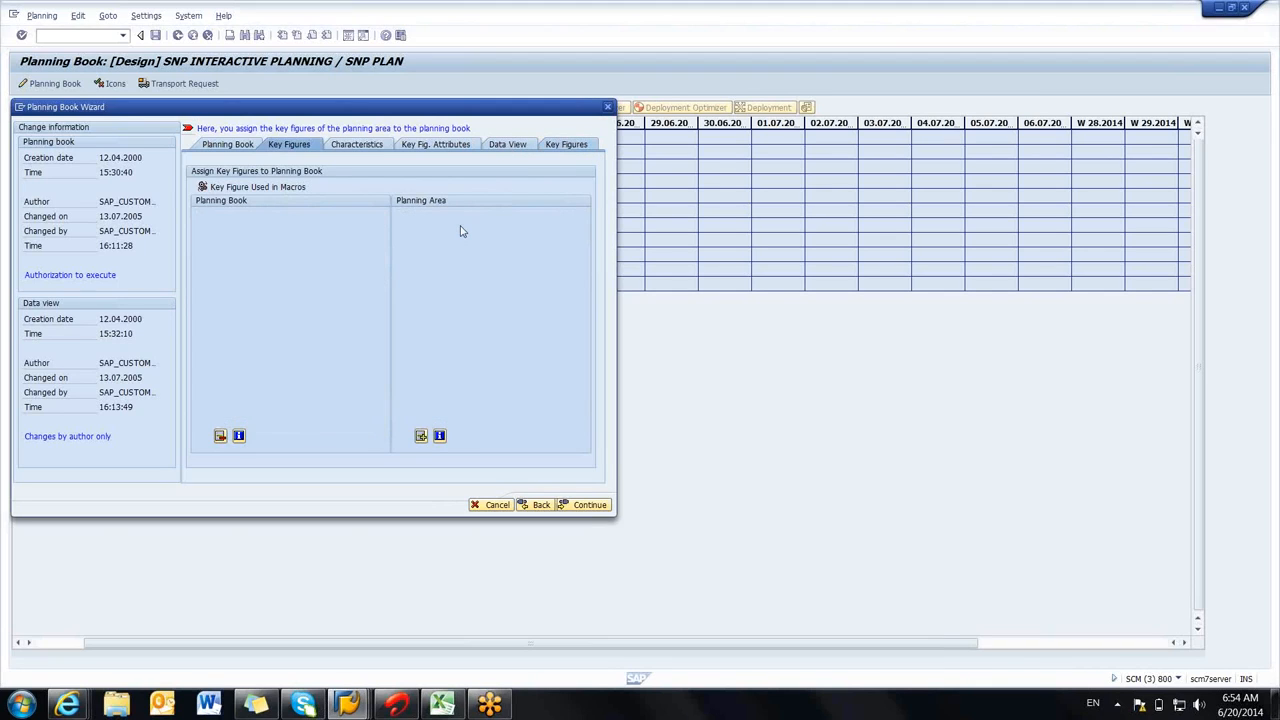
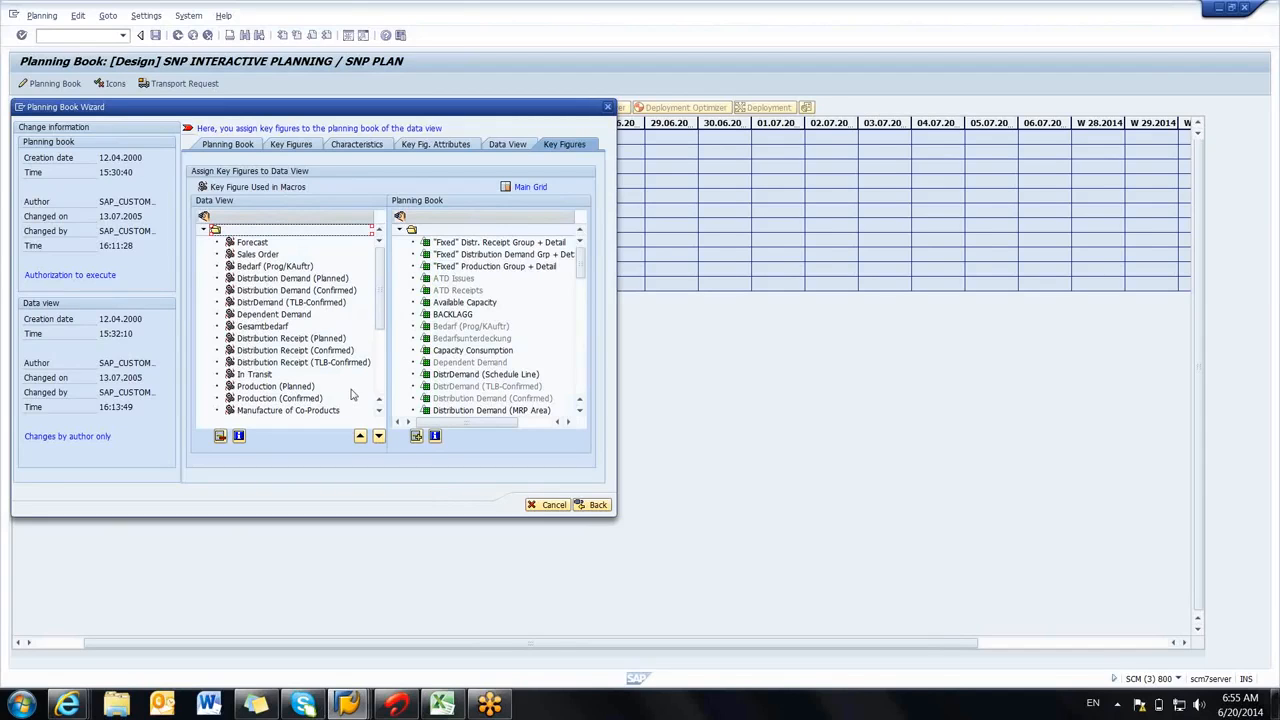
Step: Leave the planning book definition and open Administration of Demand Planning and Supply Network Planning (/SAPAPO/MSDP_ADMIN) from Current Settings
click(593, 506)
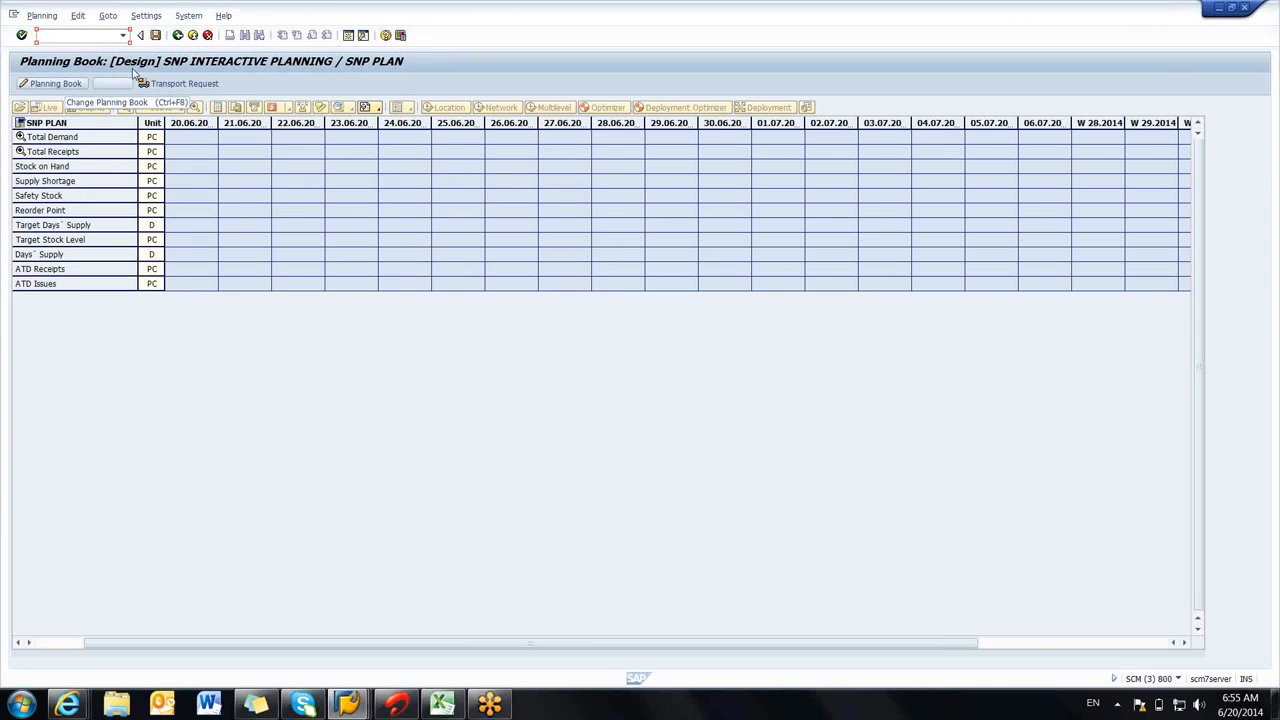
click(177, 35)
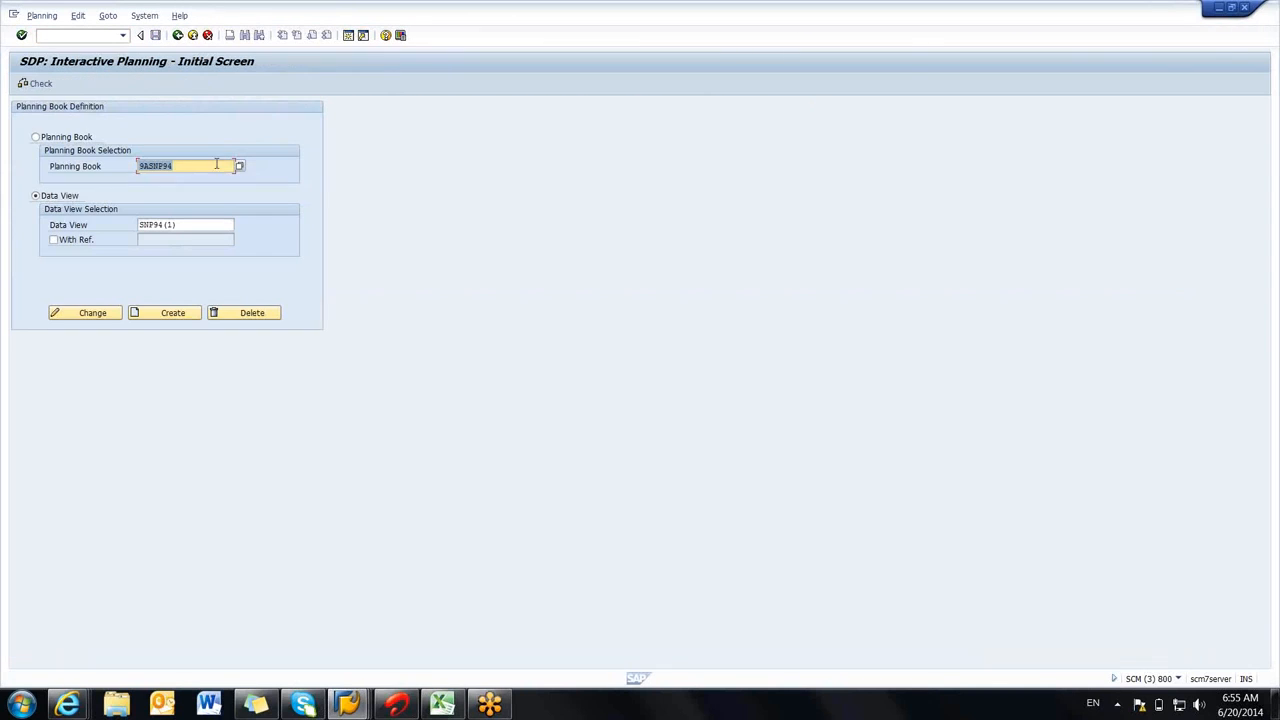
click(182, 41)
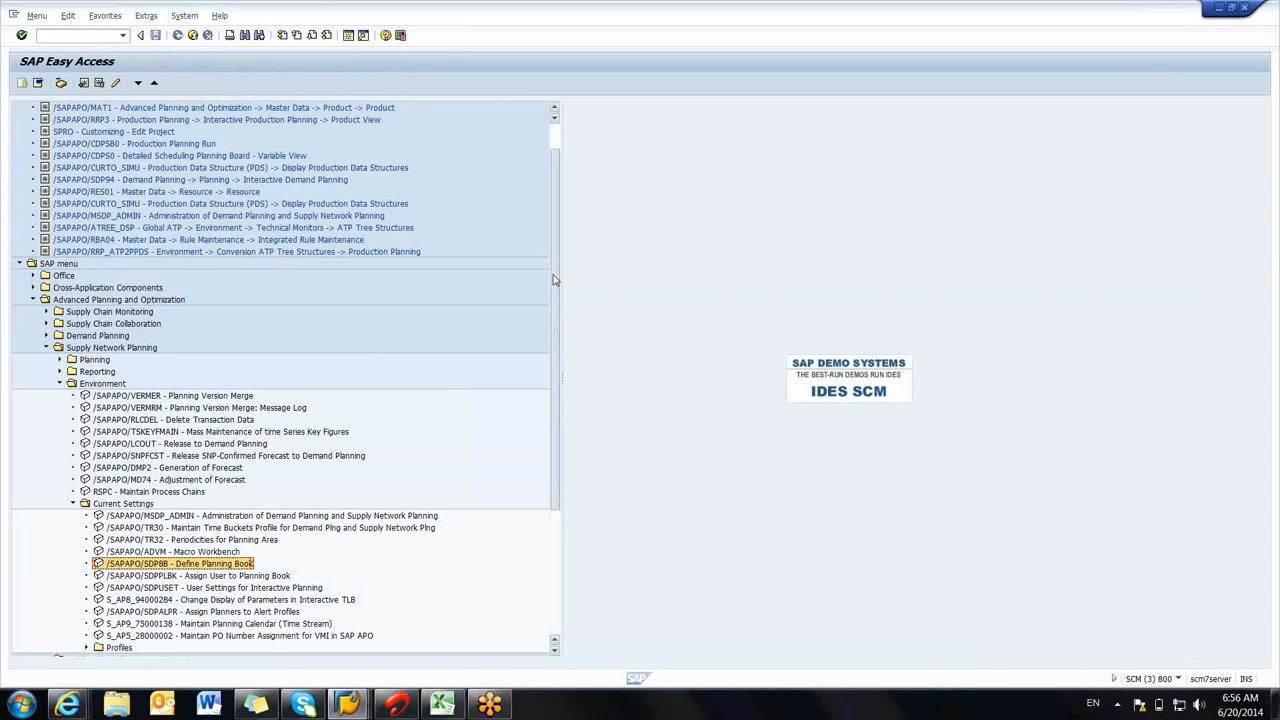
drag(555, 280, 558, 322)
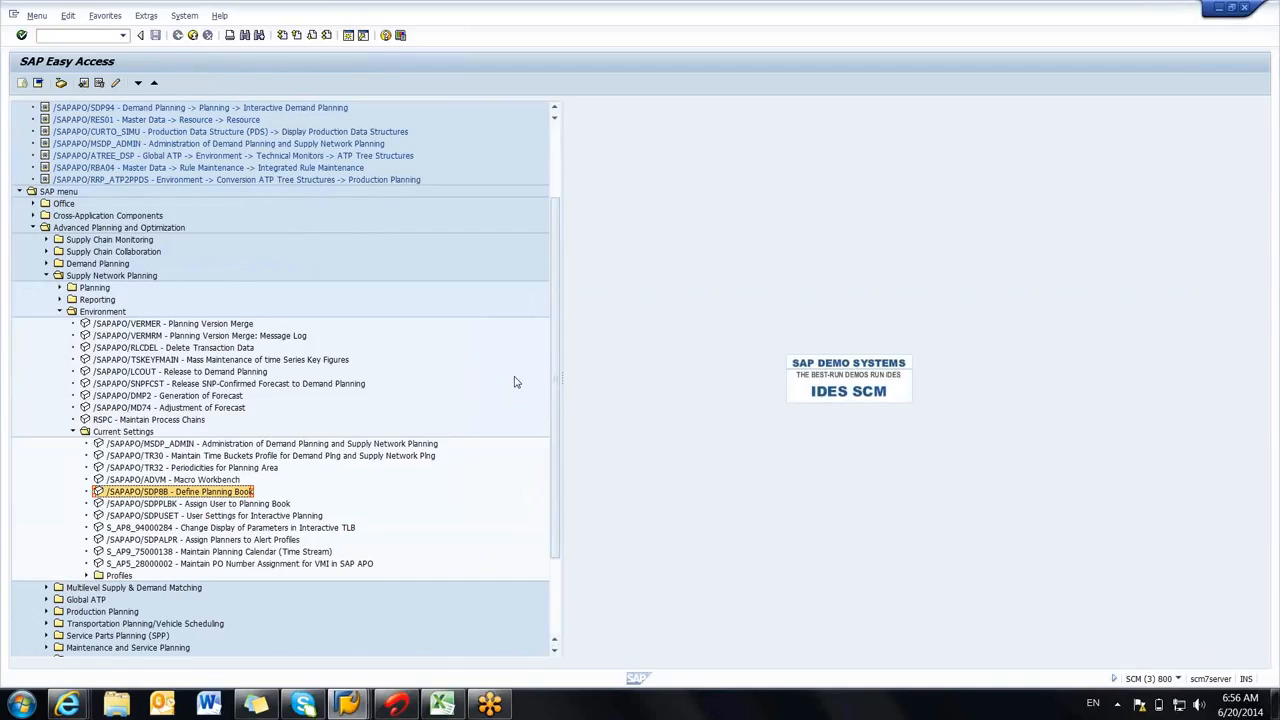
double_click(268, 447)
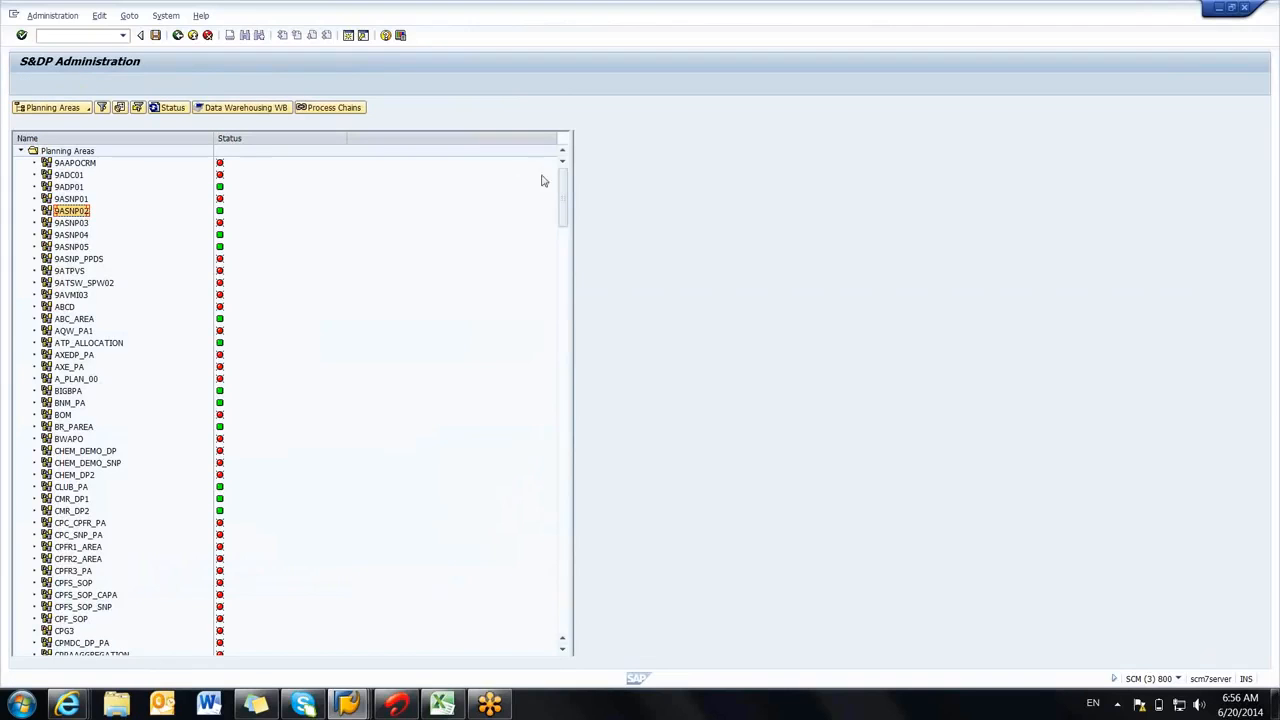
Step: Locate planning area TEST_SNP in the planning areas list and examine its status and available actions
drag(560, 187, 576, 468)
click(74, 487)
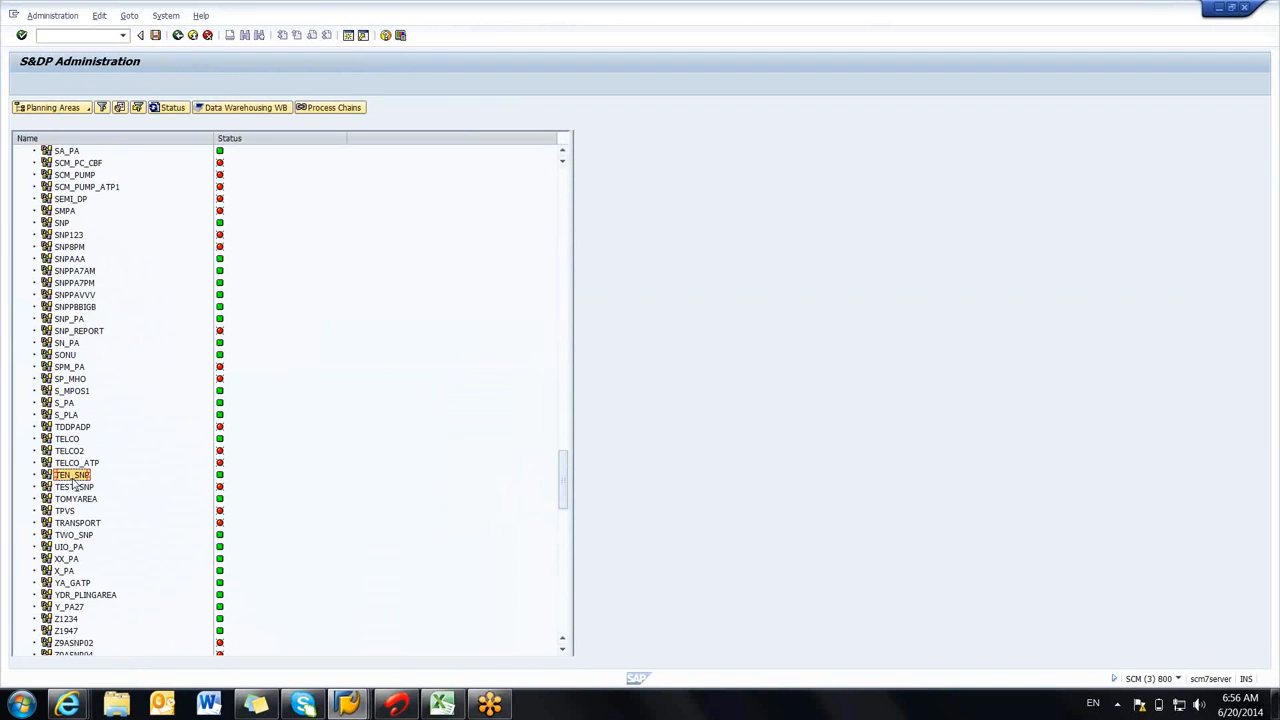
mouse_move(221, 489)
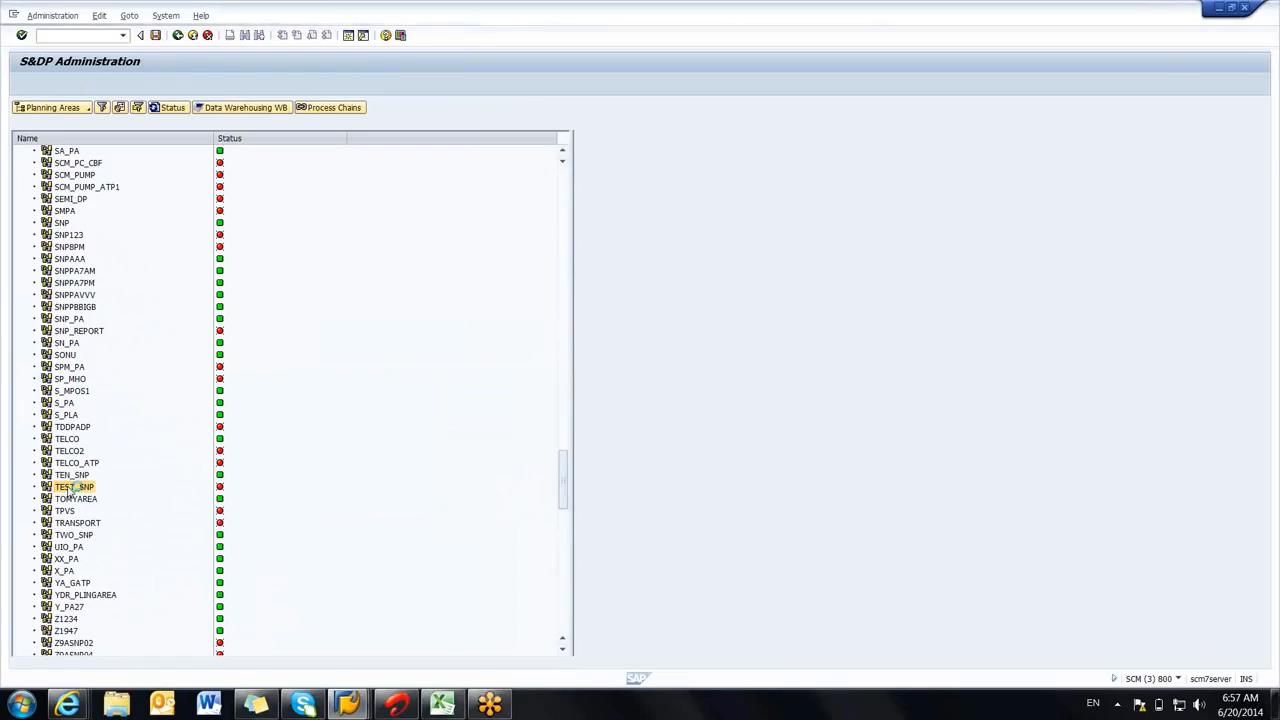
right_click(70, 490)
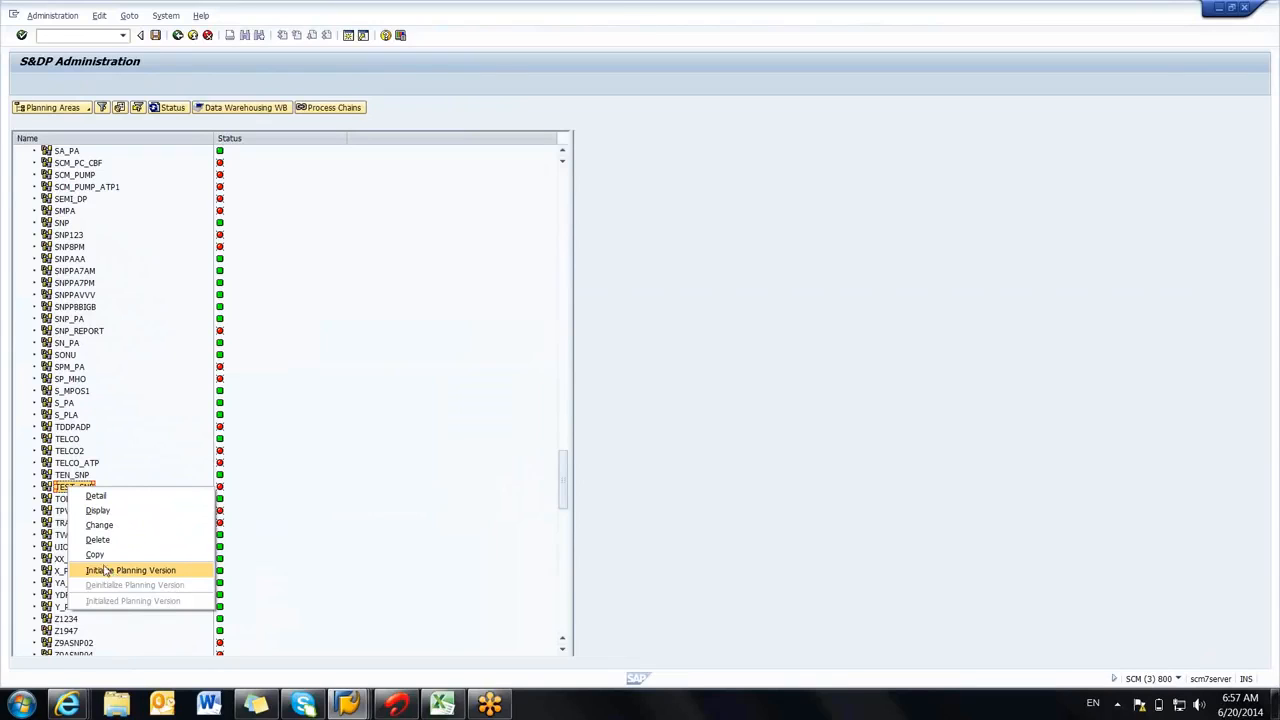
click(60, 489)
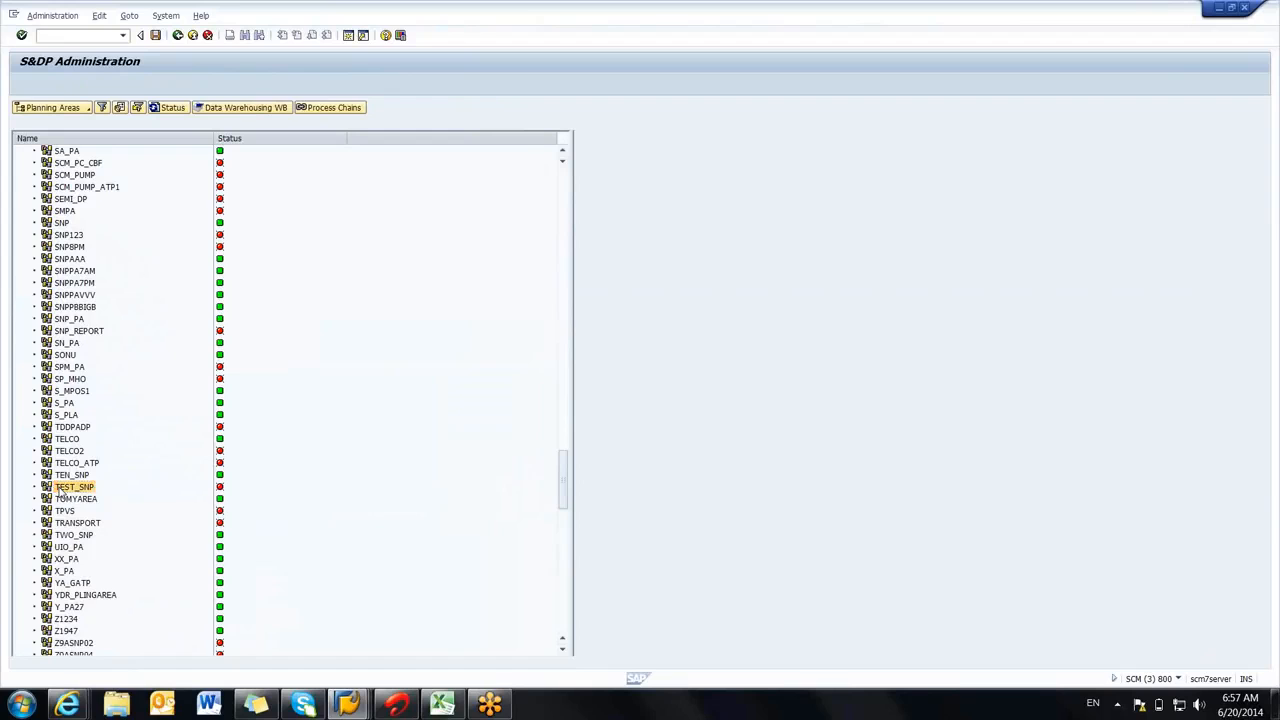
Step: Initialize planning version 000 for planning area TEST_SNP without a parallel processing profile and accept the long runtime
right_click(72, 489)
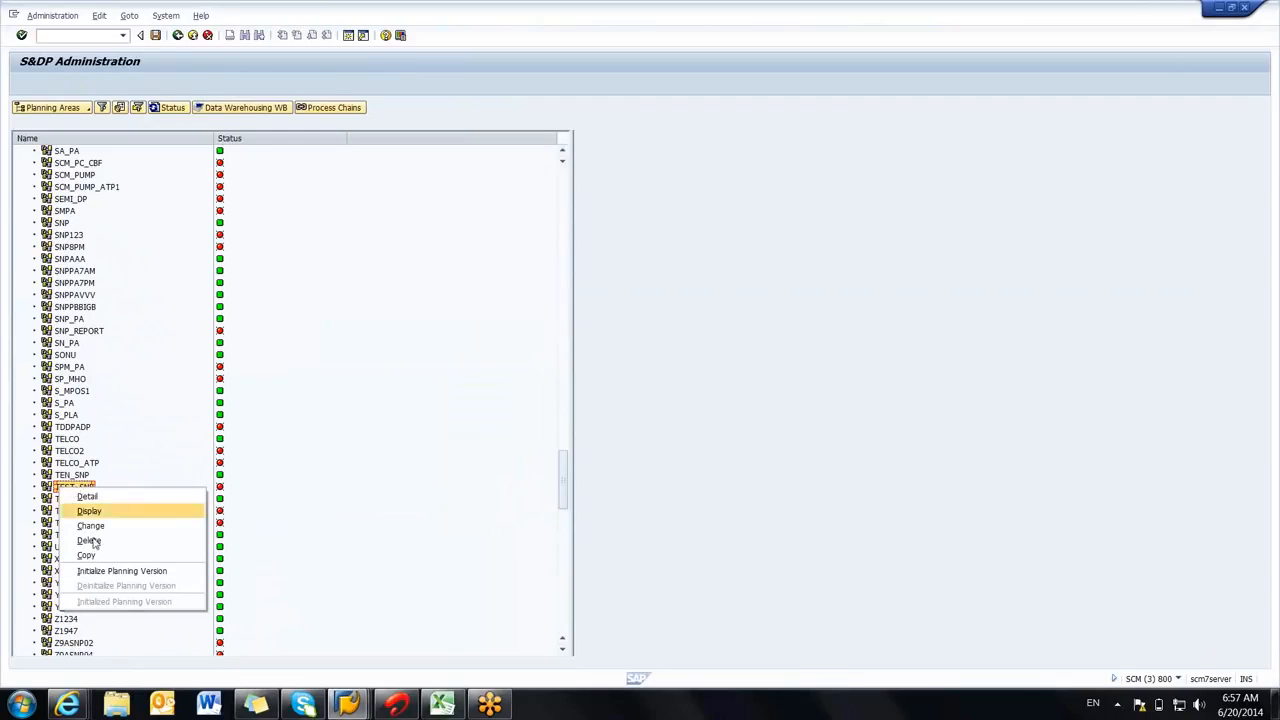
click(102, 571)
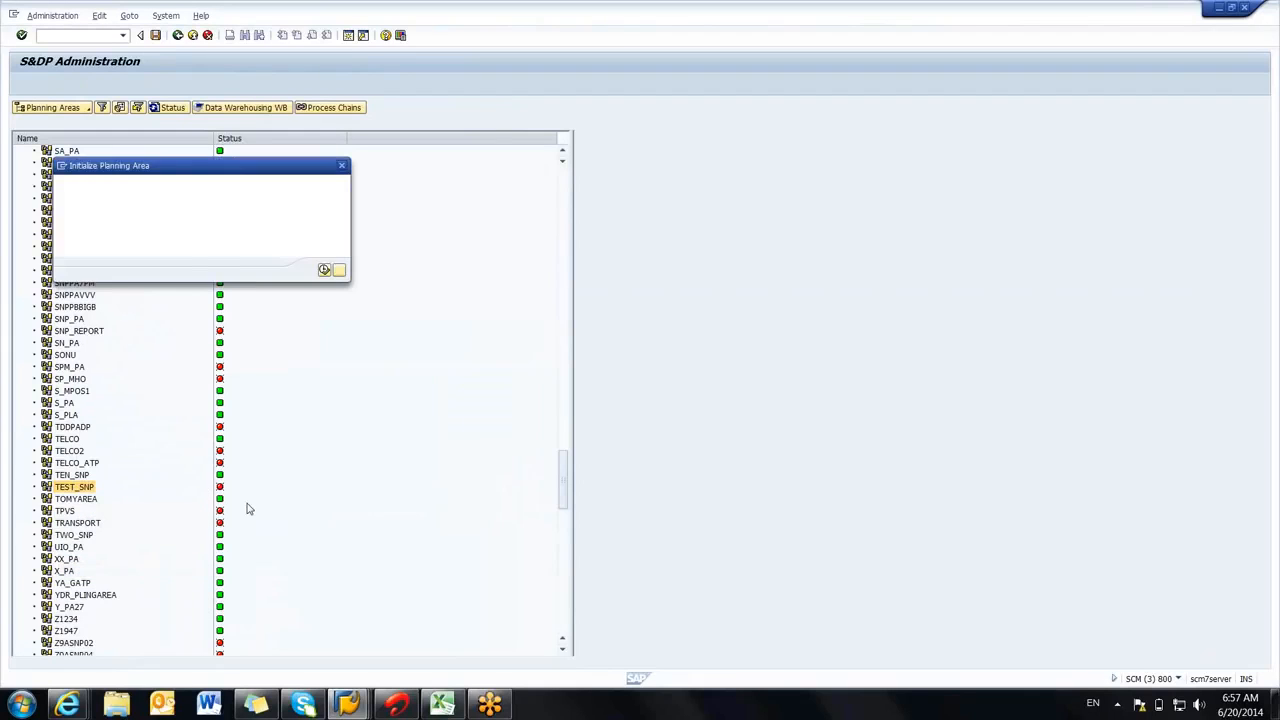
text(000)
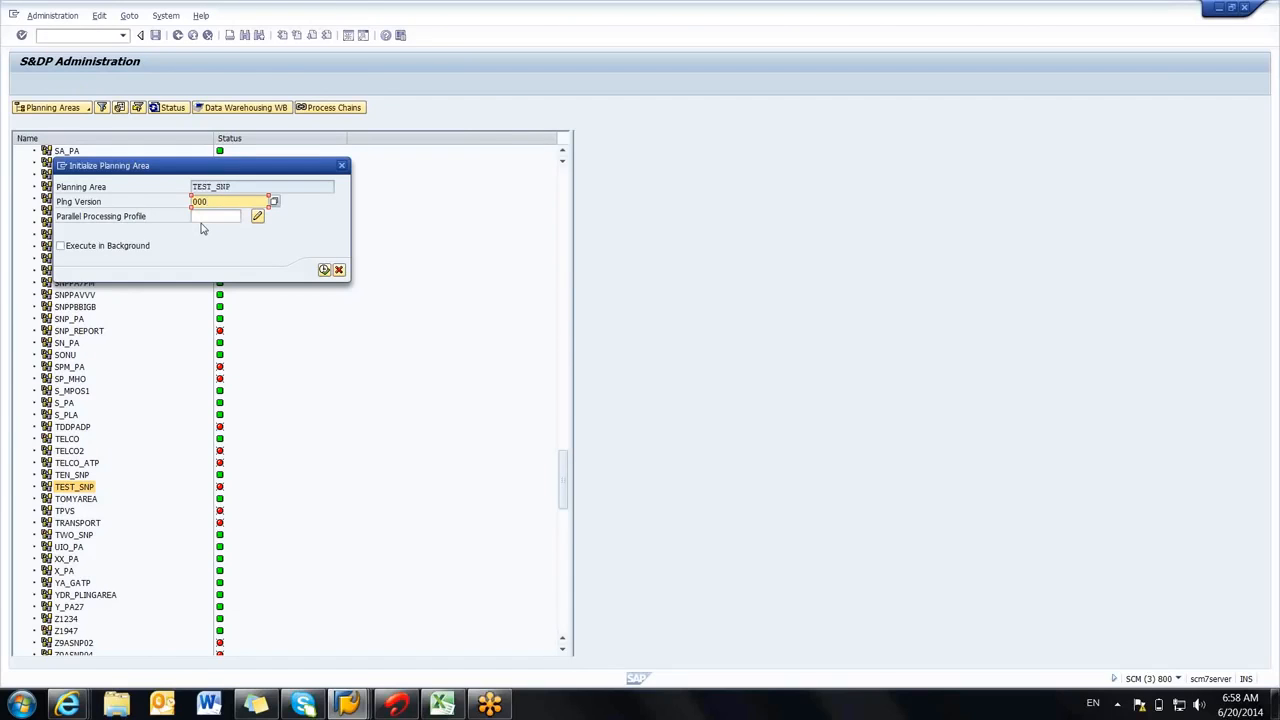
key(Return)
click(324, 271)
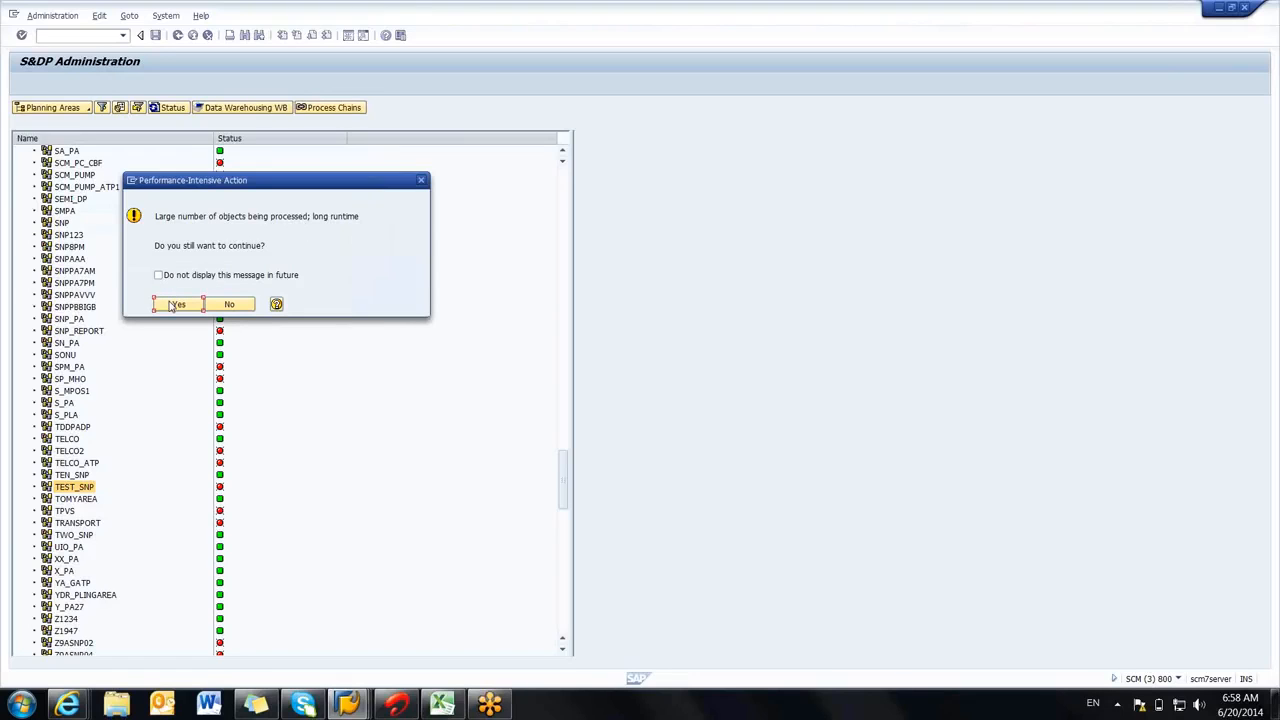
click(174, 305)
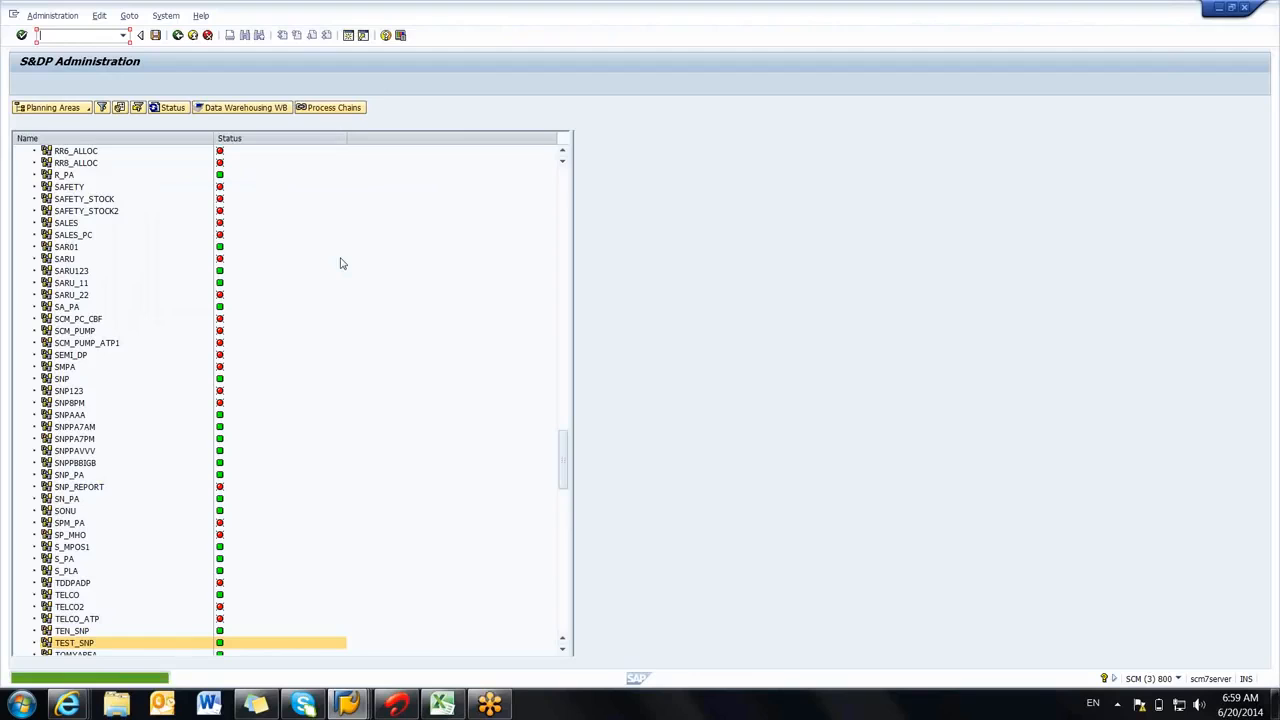
Step: Display the initialized planning versions of planning area TEST_SNP
click(76, 645)
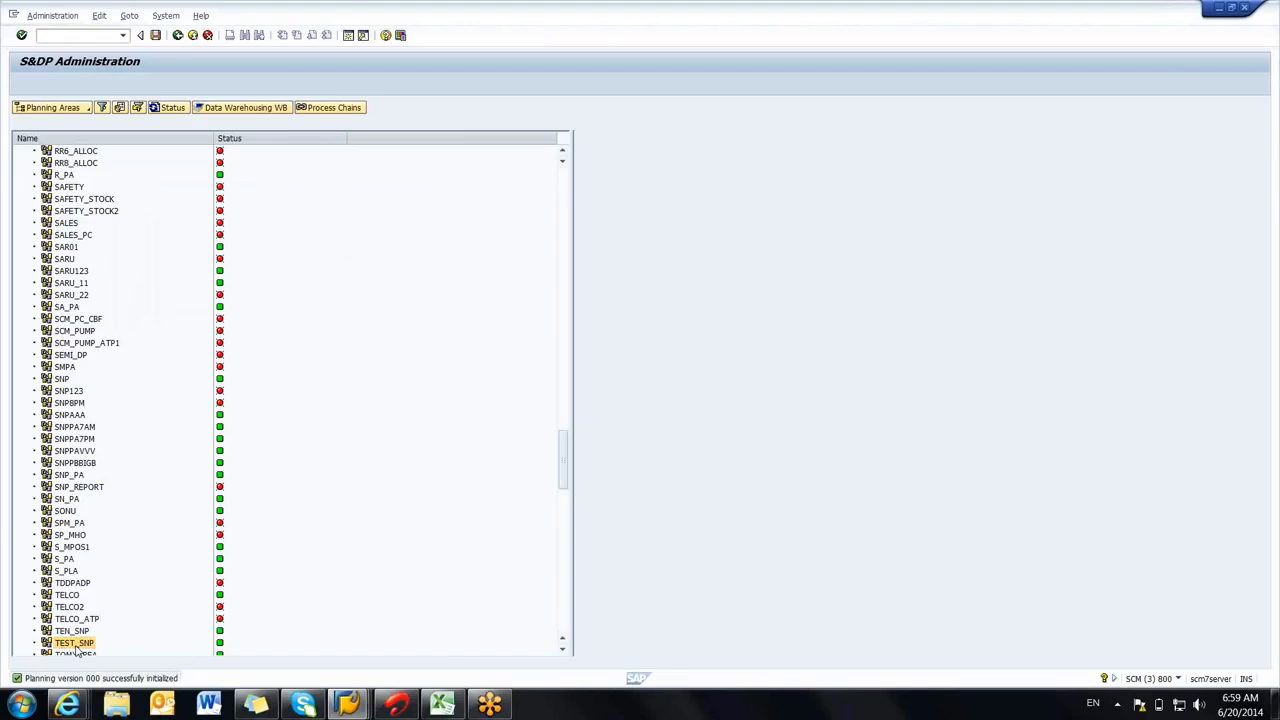
right_click(76, 645)
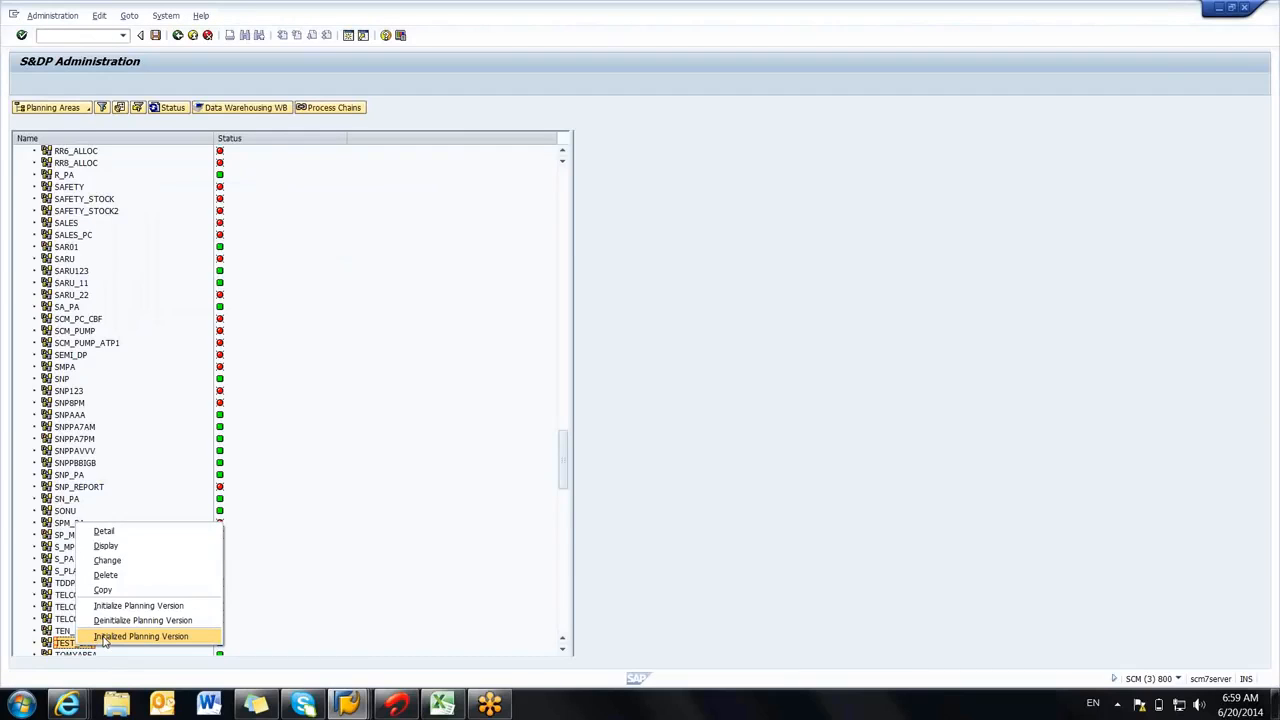
click(103, 637)
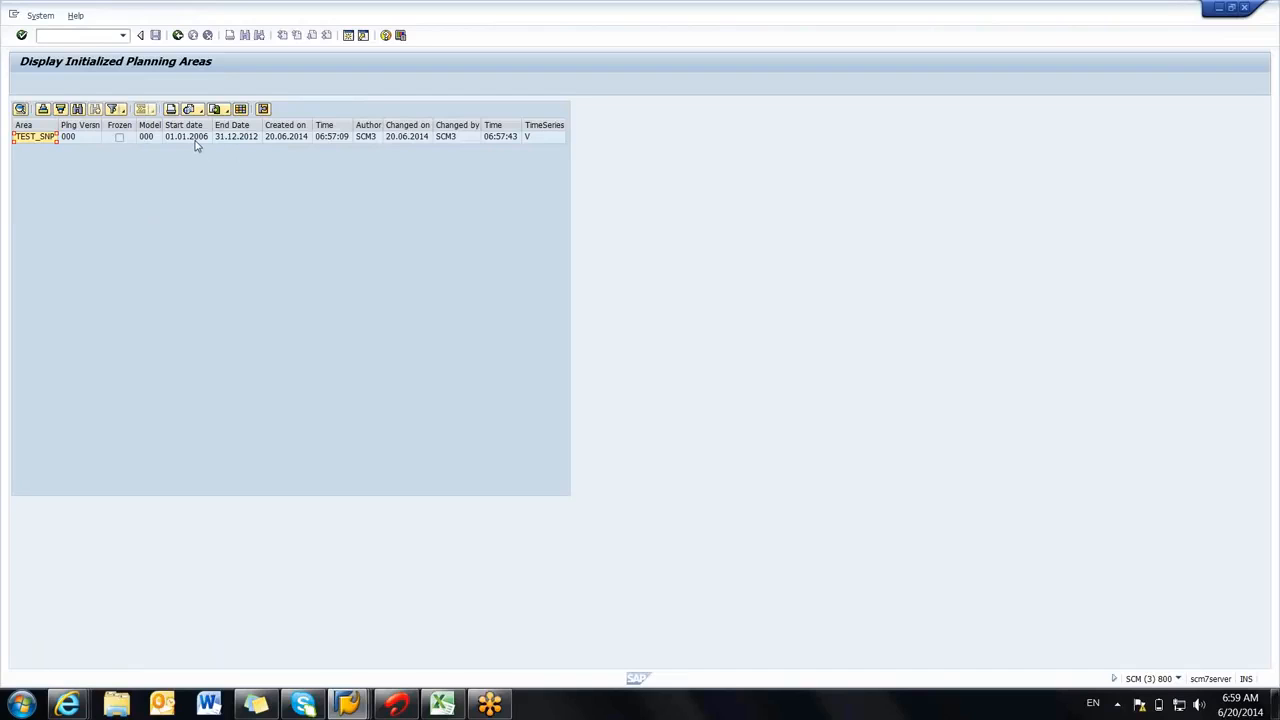
Step: Examine the start date and end date of the initialized version 000 for TEST_SNP
click(198, 139)
click(245, 142)
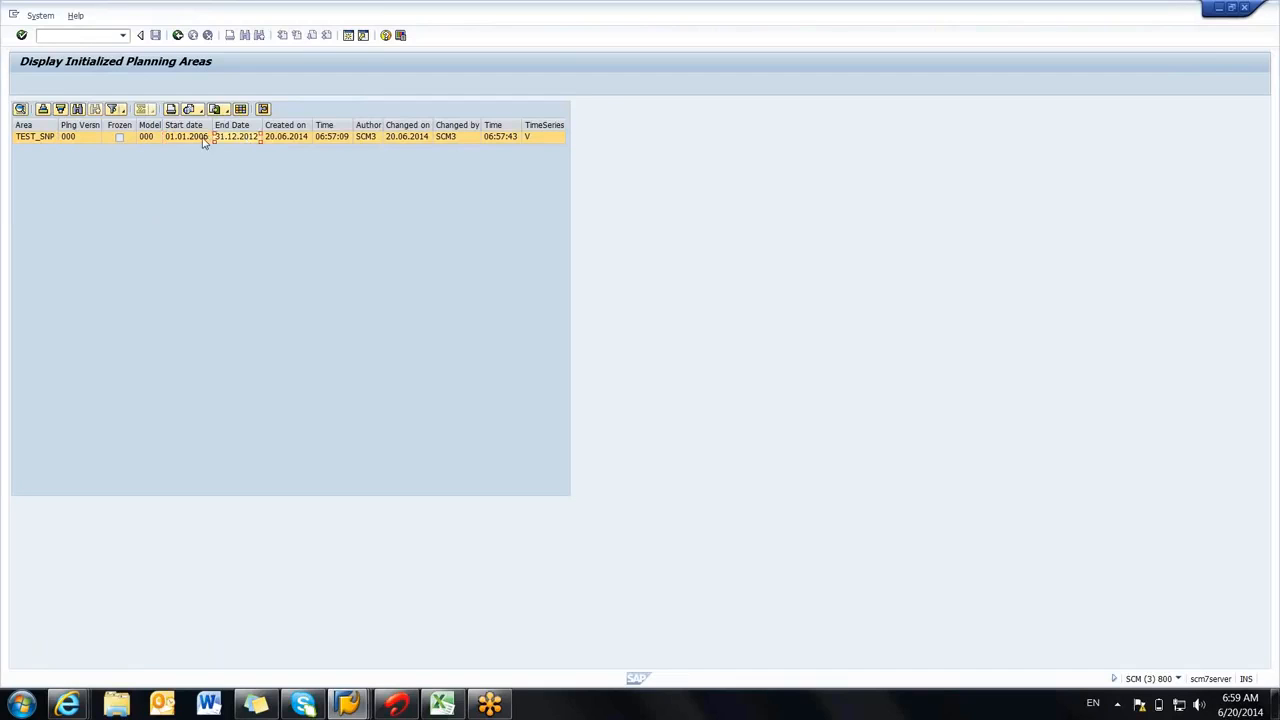
click(194, 142)
click(237, 143)
click(195, 140)
click(242, 143)
click(192, 140)
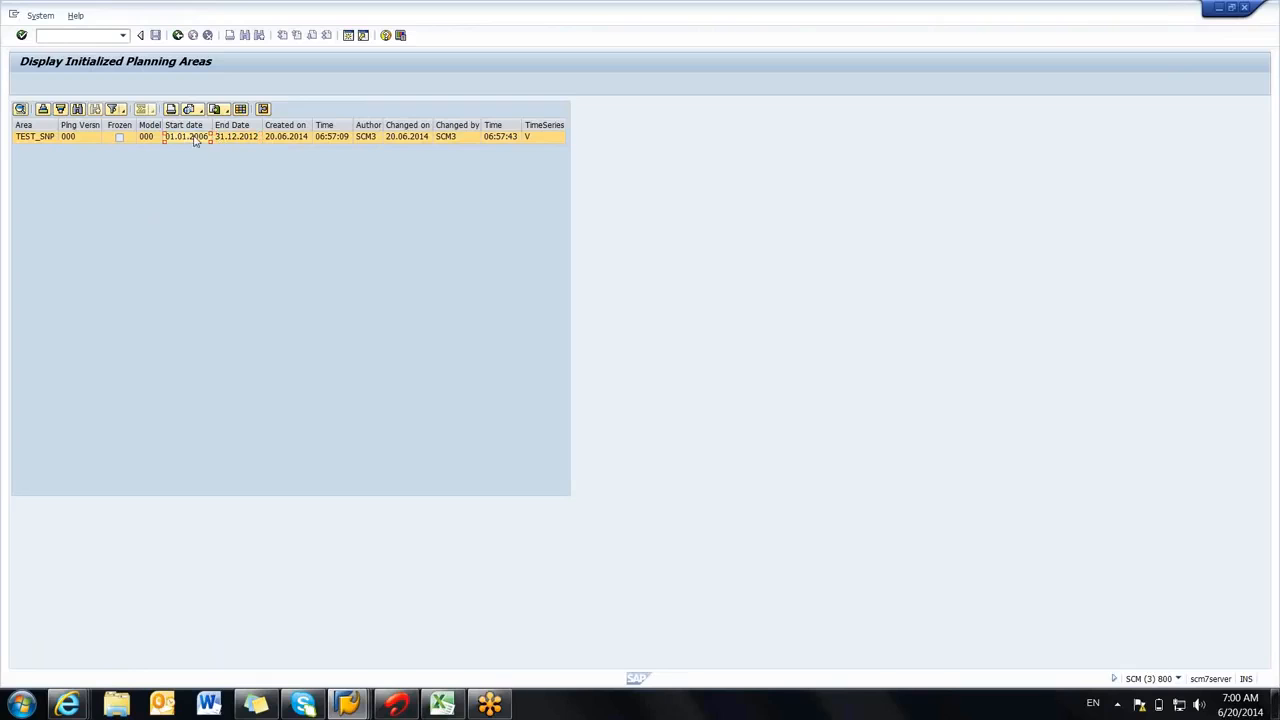
click(249, 140)
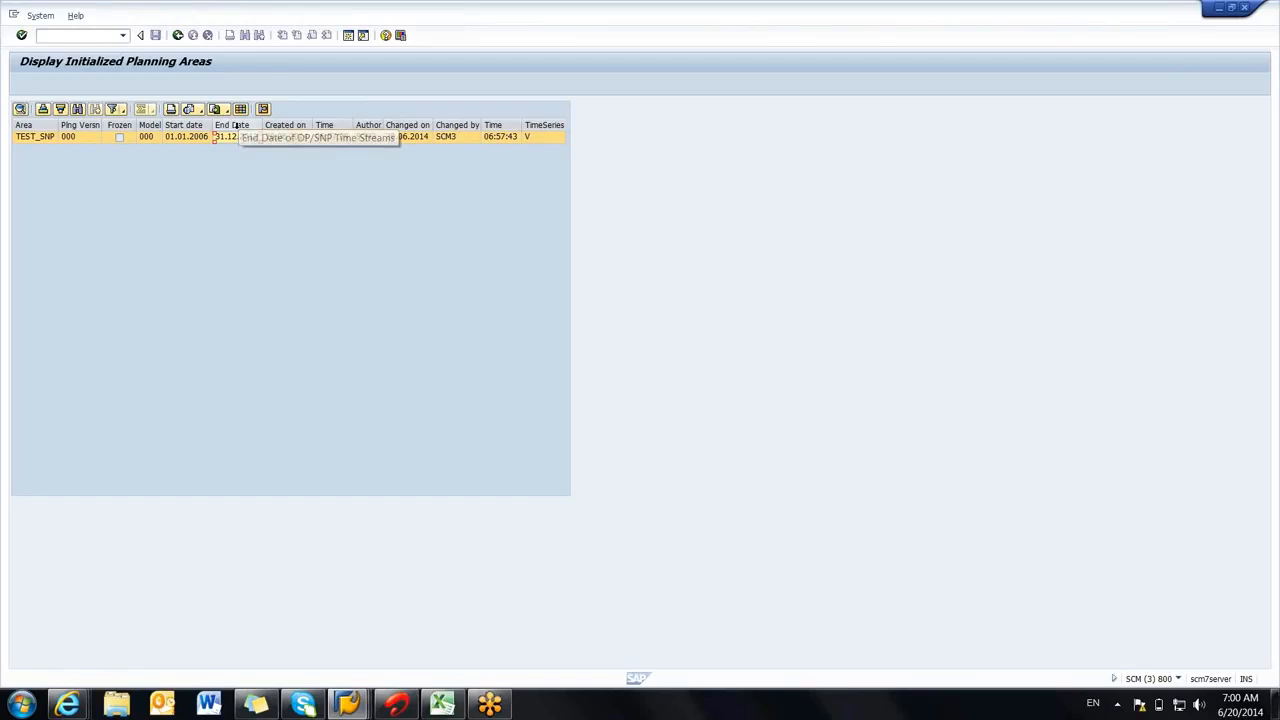
Step: Open a new SAP session and start the ABAP Editor with transaction se38
click(351, 38)
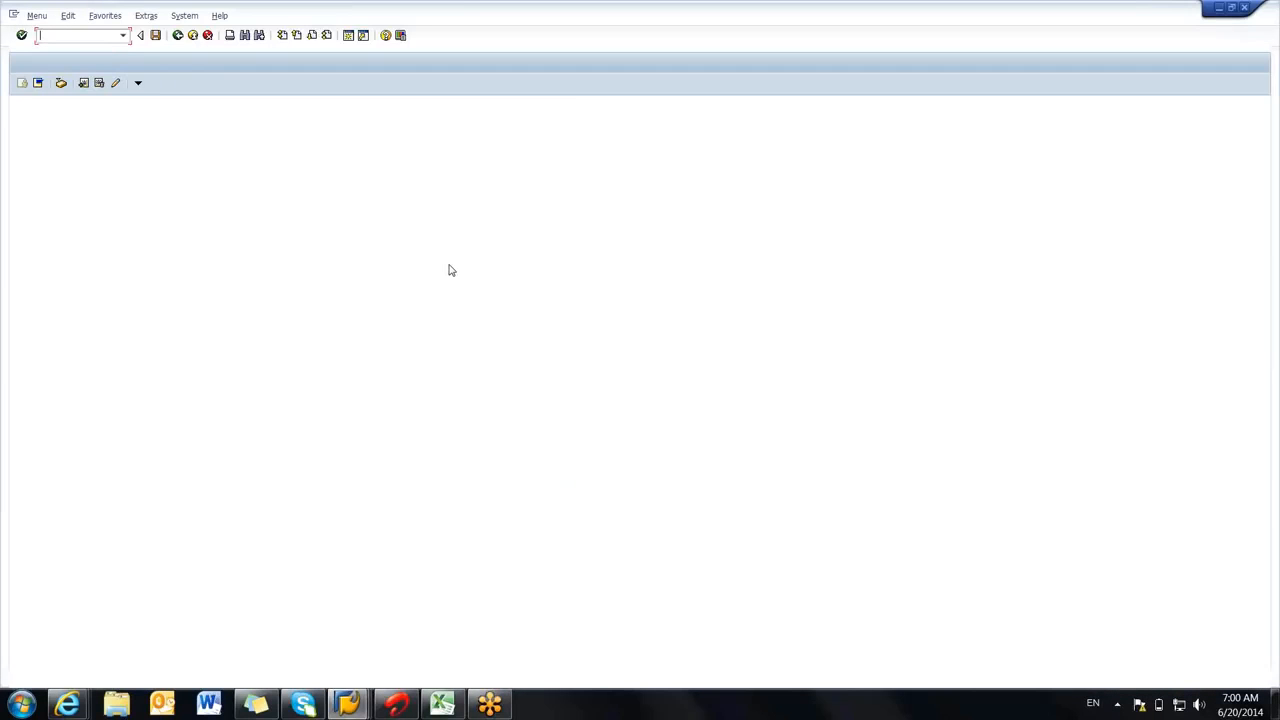
text(se38)
key(Return)
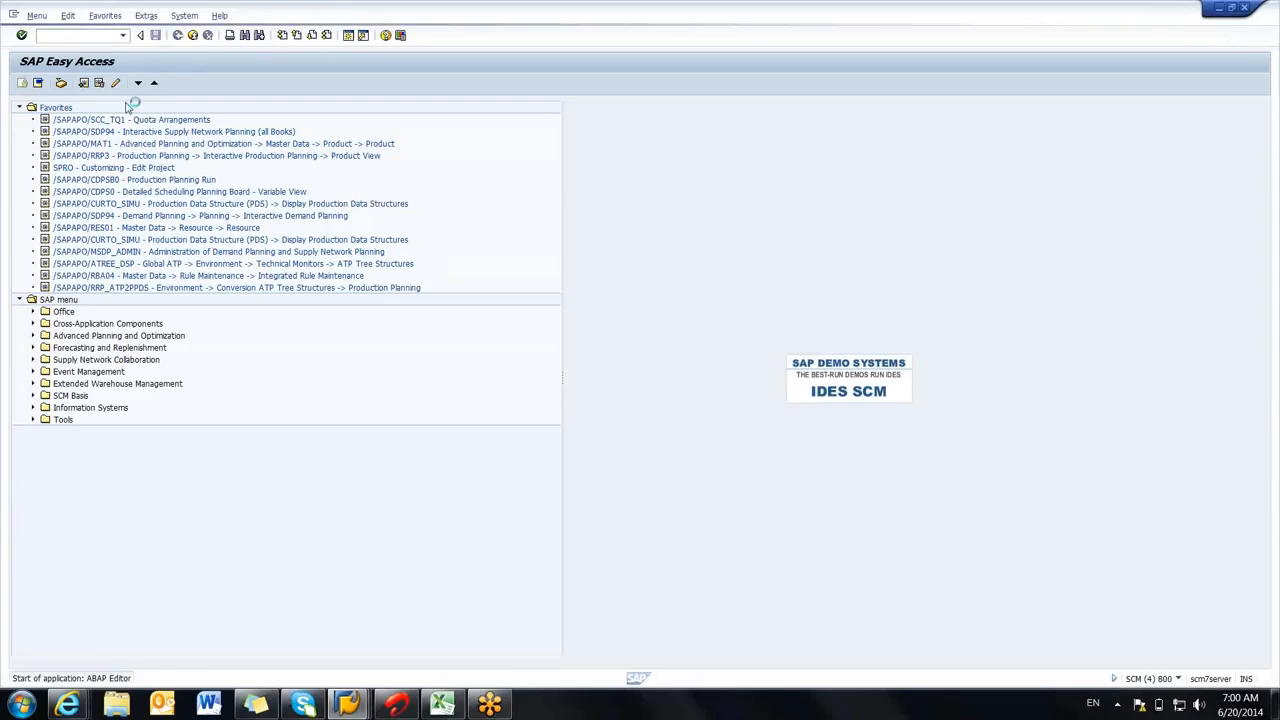
Step: Clear the program name and look through the previously used programs for one that initializes planning areas
key(BackSpace)
key(BackSpace)
key(BackSpace)
key(BackSpace)
key(BackSpace)
key(BackSpace)
key(BackSpace)
key(BackSpace)
key(BackSpace)
key(BackSpace)
key(BackSpace)
key(BackSpace)
key(BackSpace)
key(BackSpace)
key(BackSpace)
key(BackSpace)
key(BackSpace)
key(BackSpace)
key(BackSpace)
key(BackSpace)
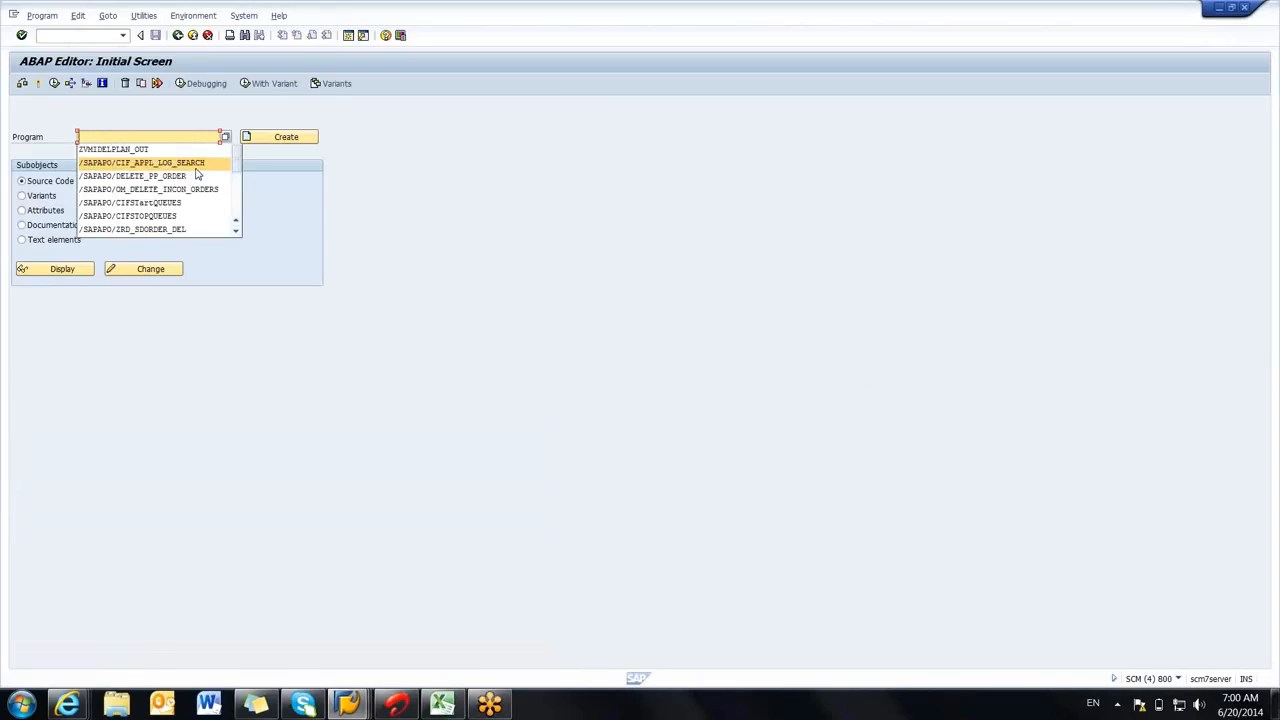
drag(236, 169, 240, 205)
mouse_move(239, 194)
mouse_down()
mouse_move(237, 171)
mouse_move(235, 212)
mouse_up()
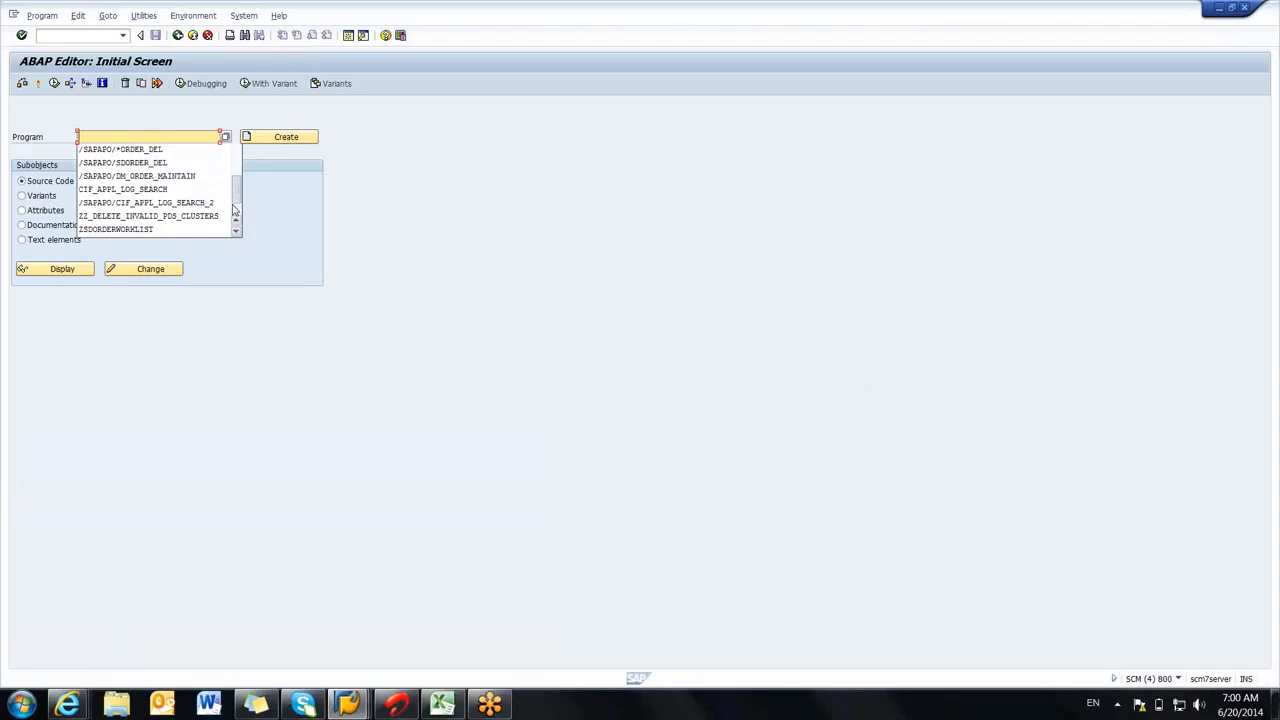
click(169, 136)
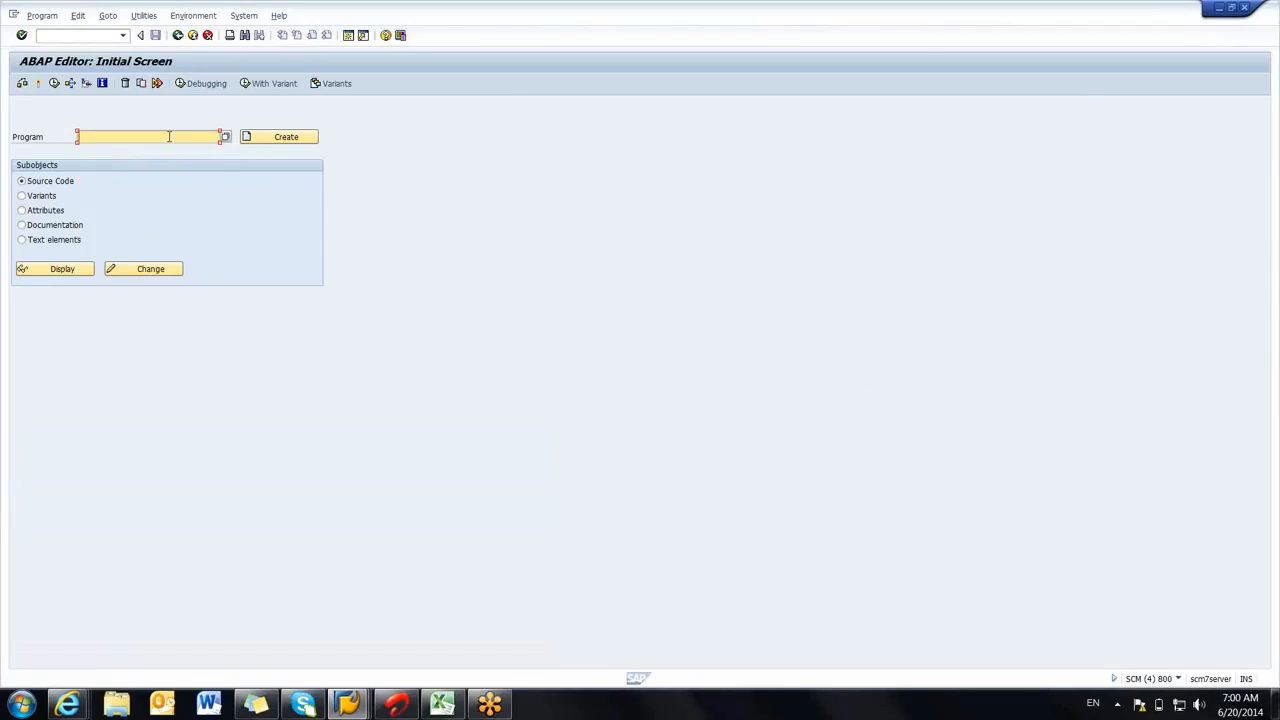
Step: Search for programs matching /sapapo/*area*, look through the found programs and close the list
text(/sapapo/)
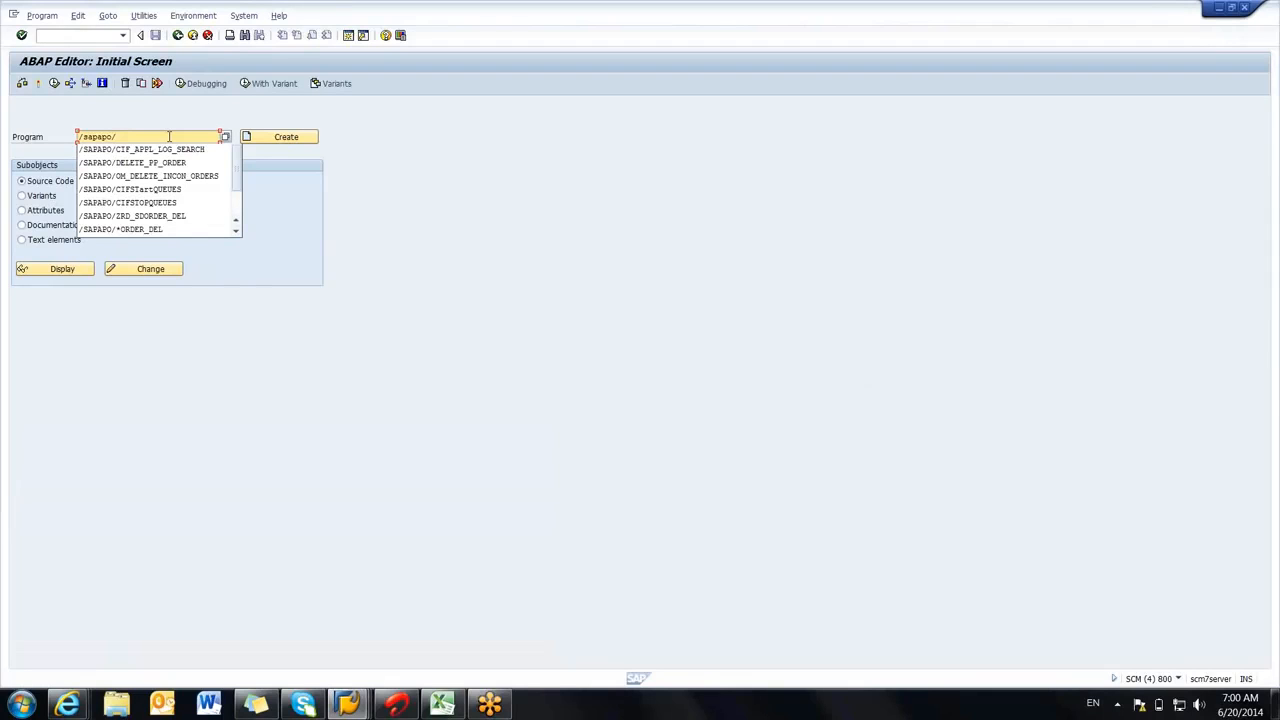
text(*area)
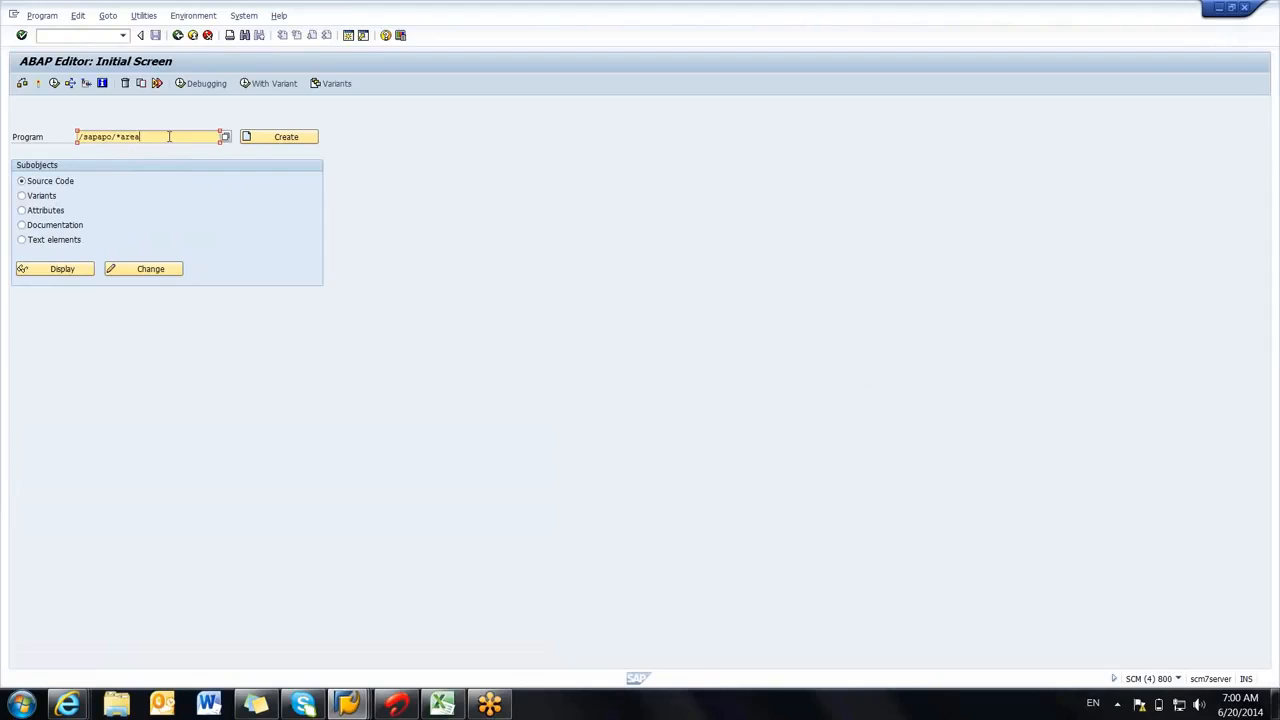
text(*)
key(Return)
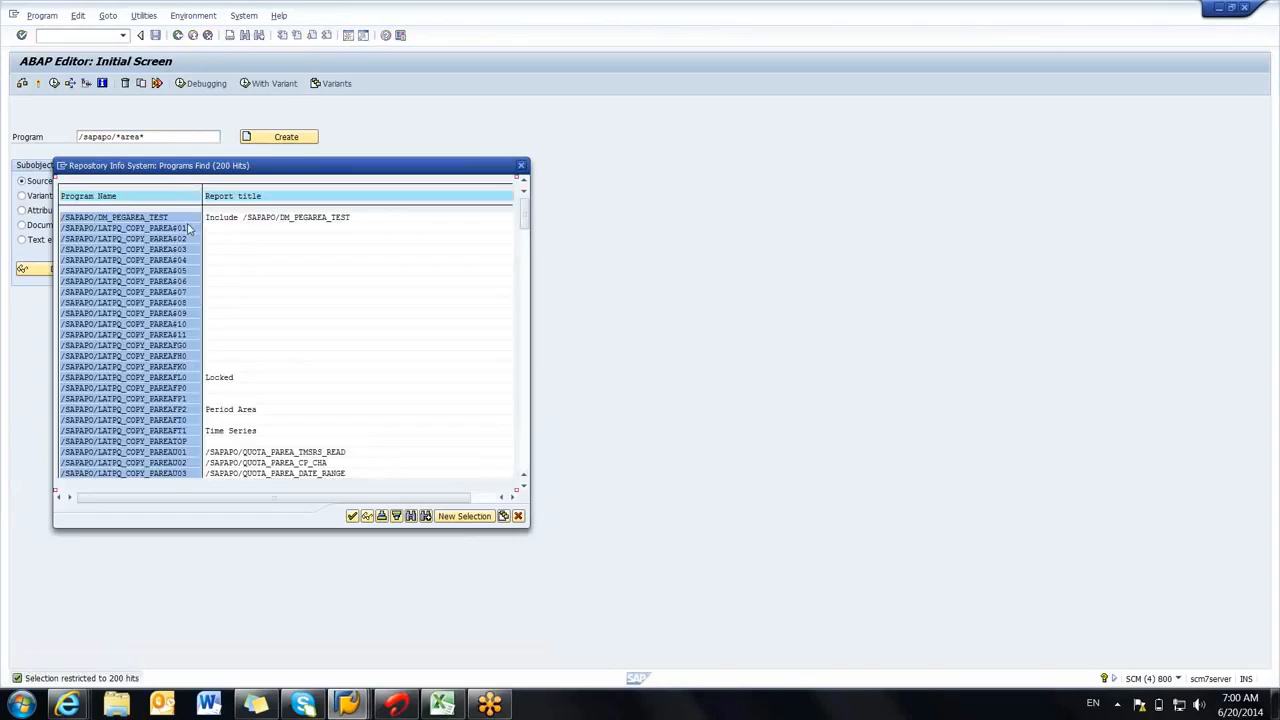
click(268, 262)
scroll(268, 270, down, 10)
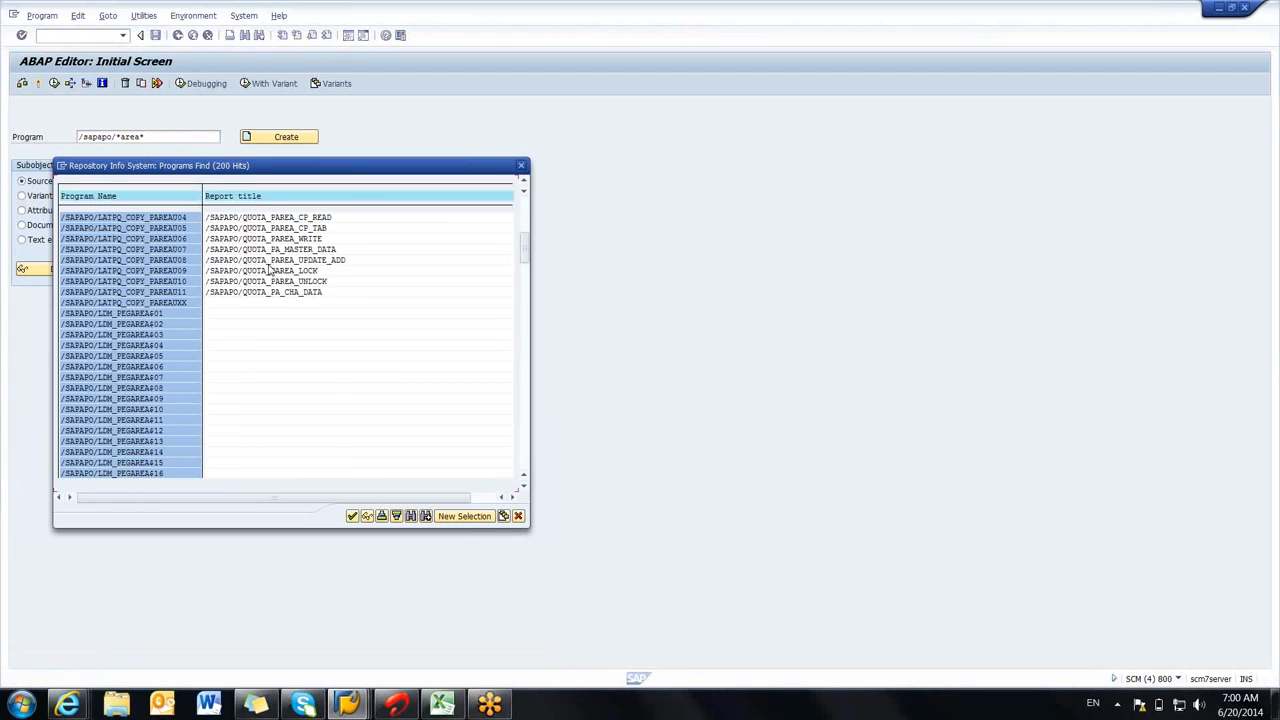
scroll(268, 270, down, 15)
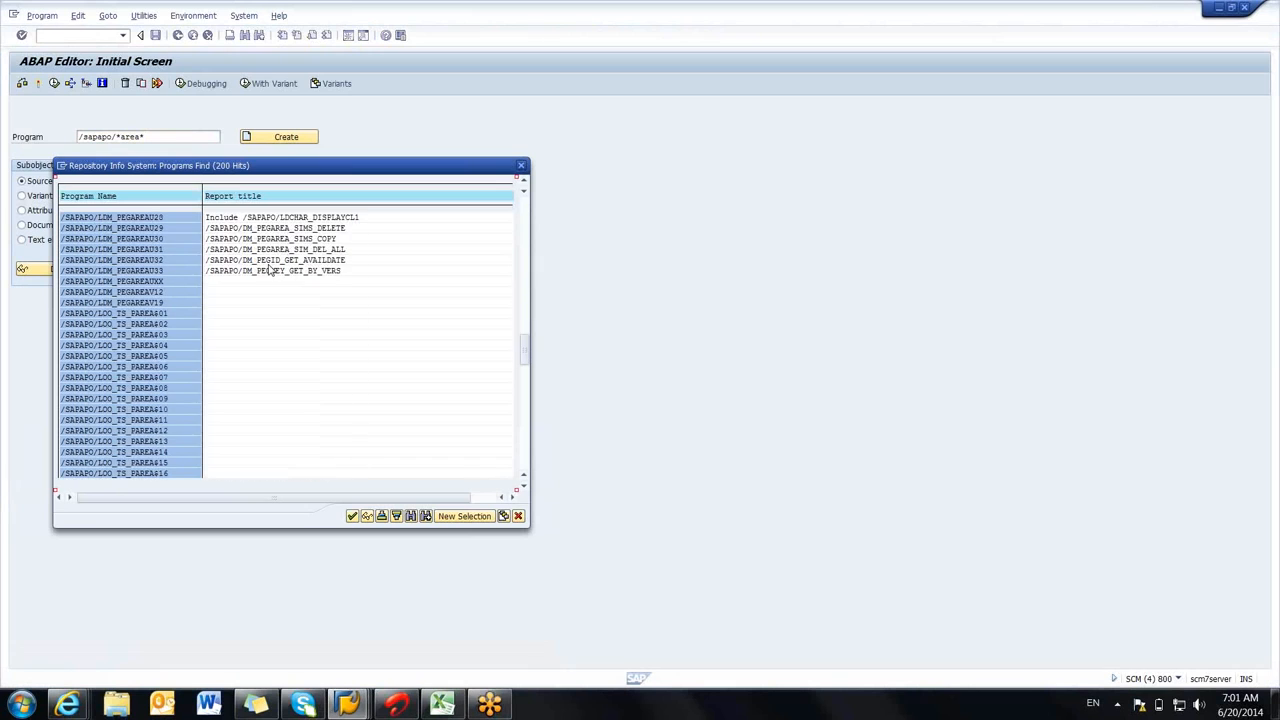
scroll(268, 270, down, 15)
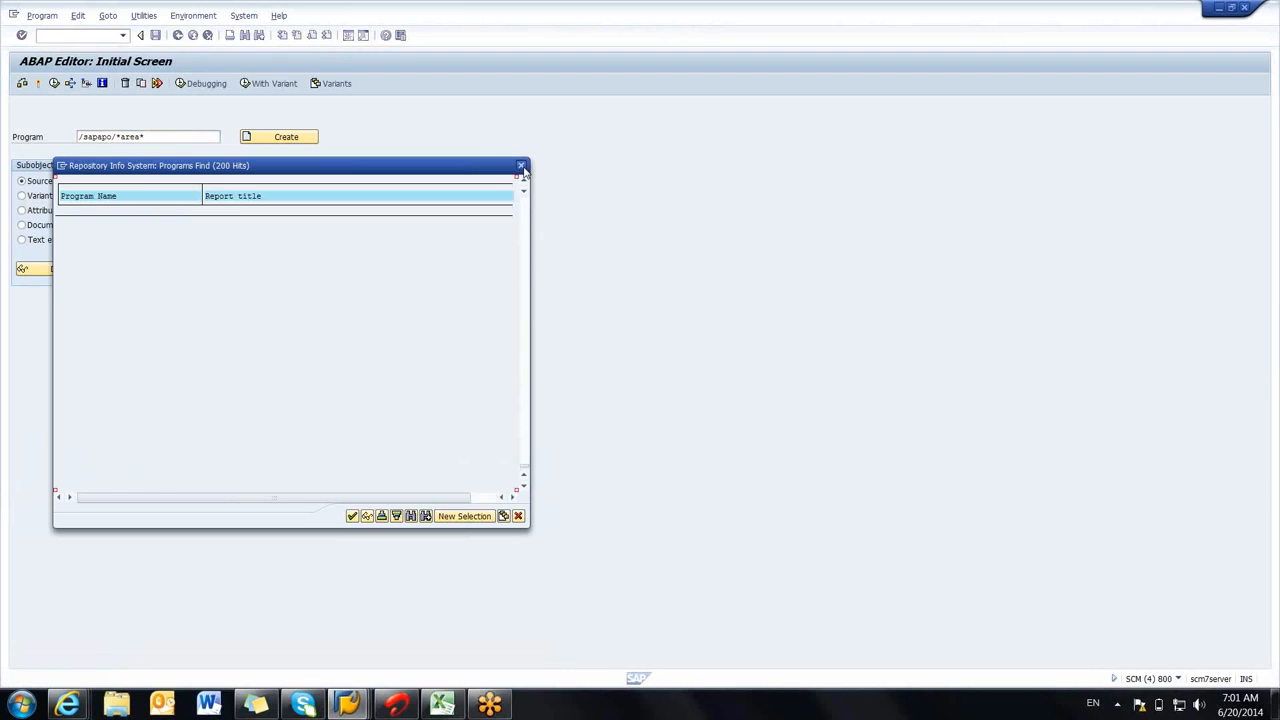
click(521, 166)
Step: Change the program search pattern to /SAPAPO/*pl* and search the repository with it
click(141, 137)
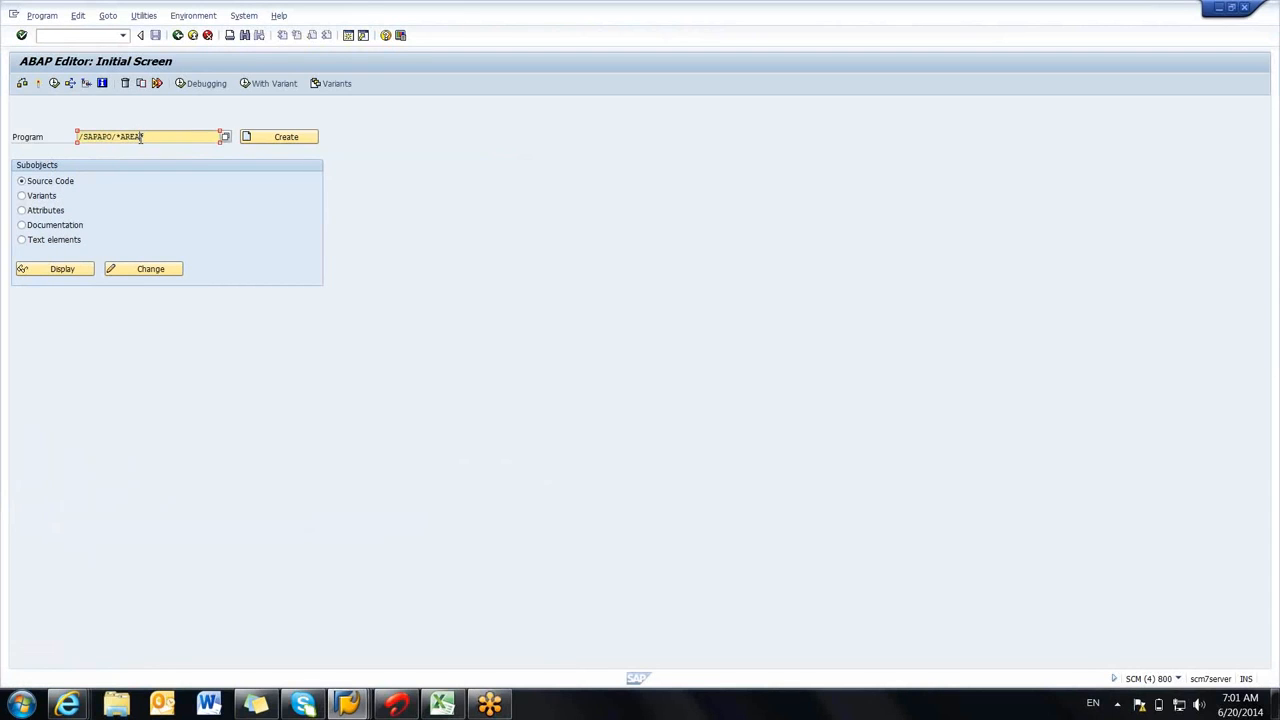
key(BackSpace)
key(BackSpace)
key(BackSpace)
text(pl)
key(Return)
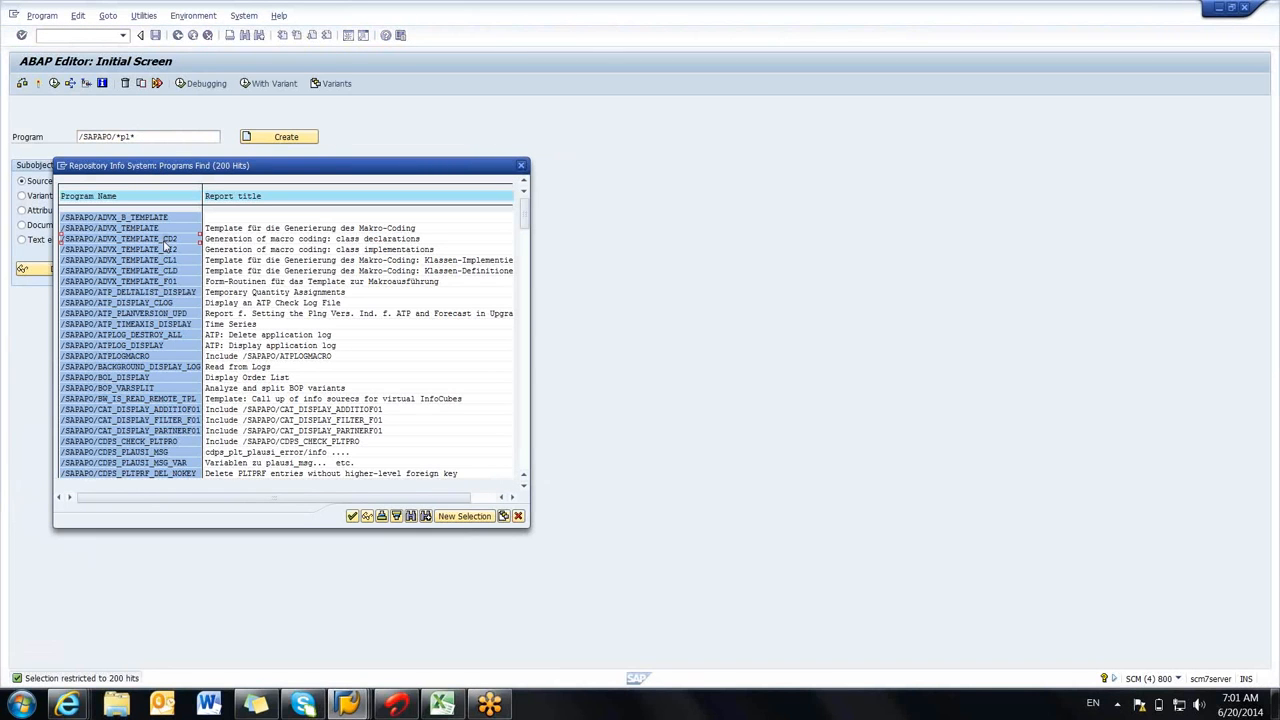
Step: Look through the program names and report titles found for /SAPAPO/*pl* for a planning area program
key(Escape)
scroll(167, 245, down, 1)
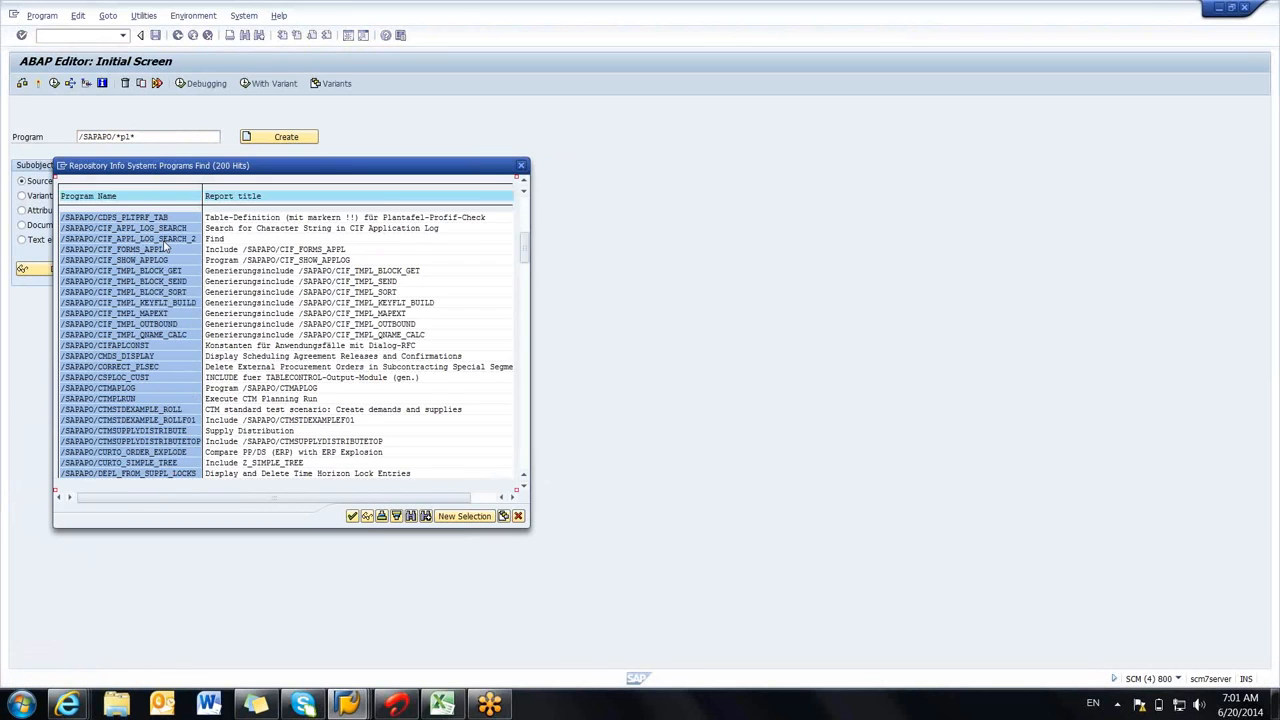
key(Escape)
scroll(167, 245, down, 1)
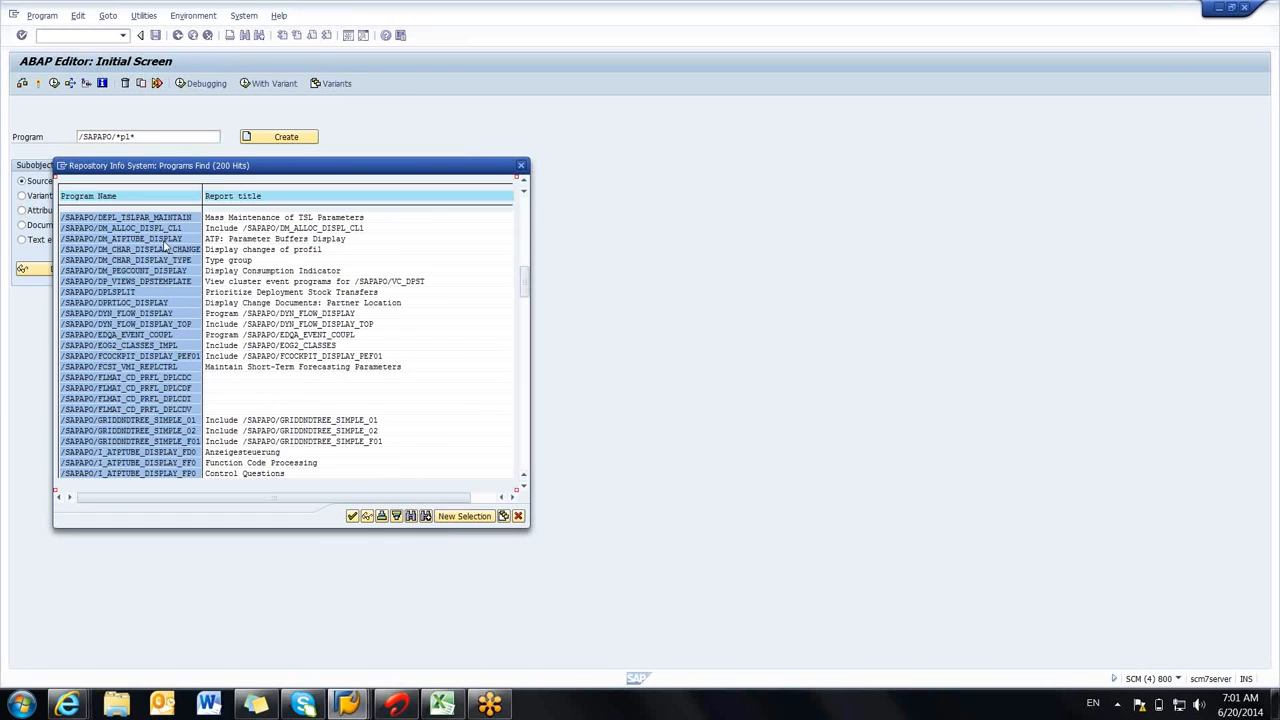
scroll(167, 245, down, 1)
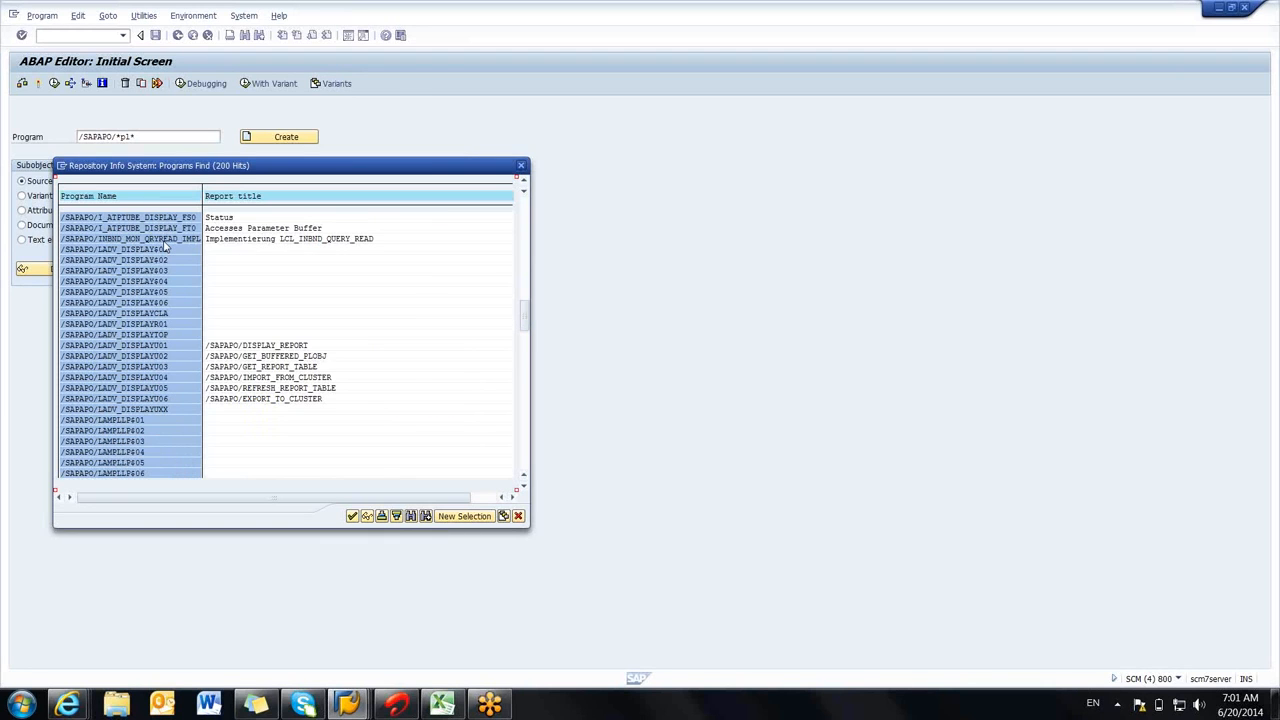
scroll(167, 245, down, 2)
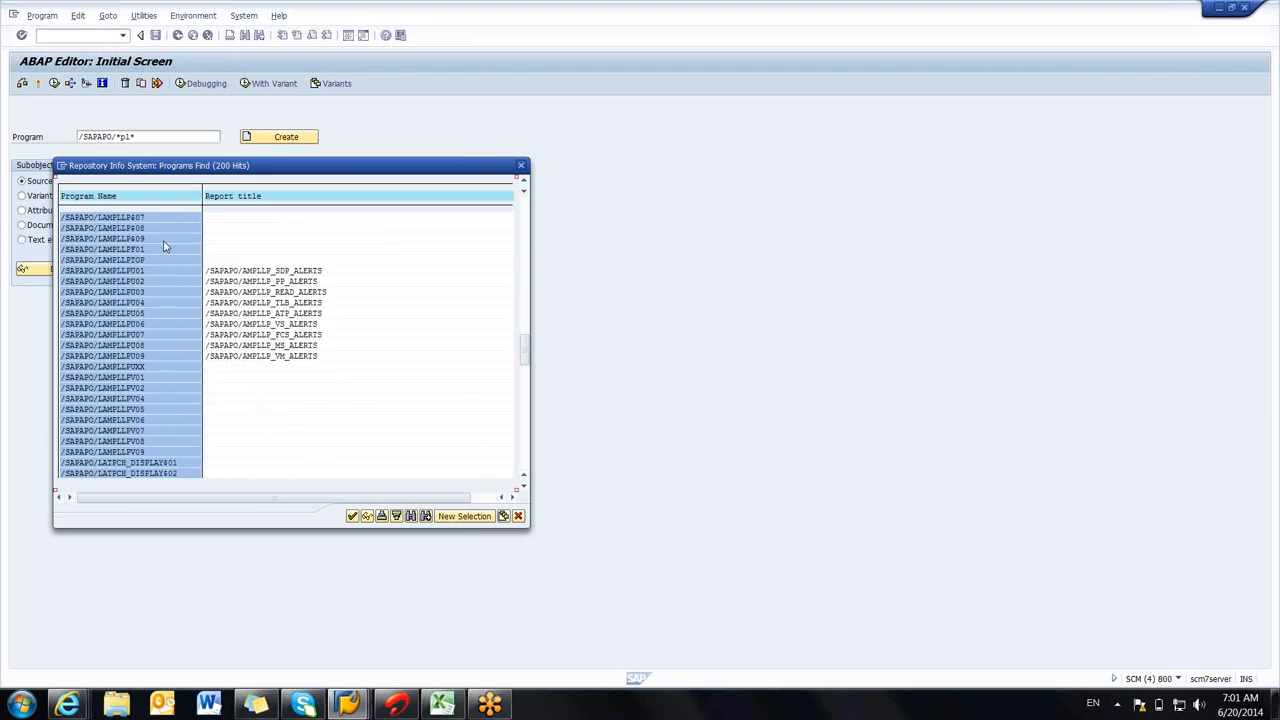
scroll(167, 245, down, 1)
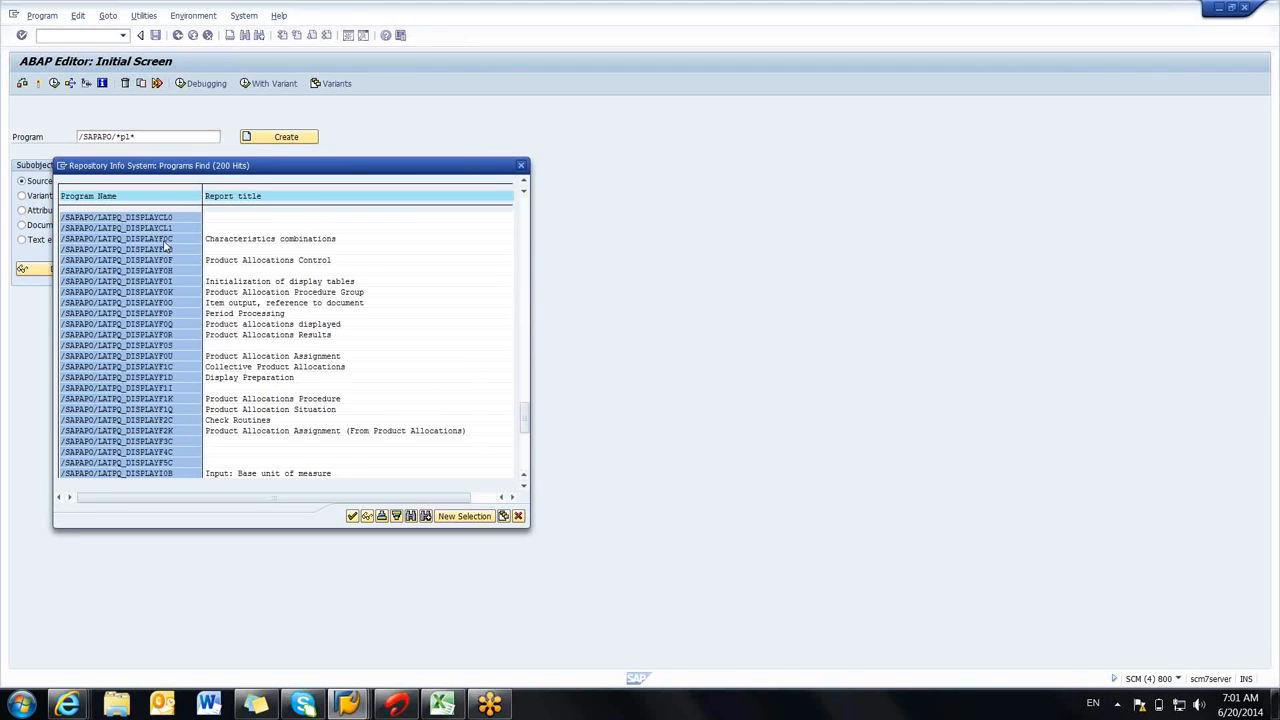
scroll(166, 247, down, 1)
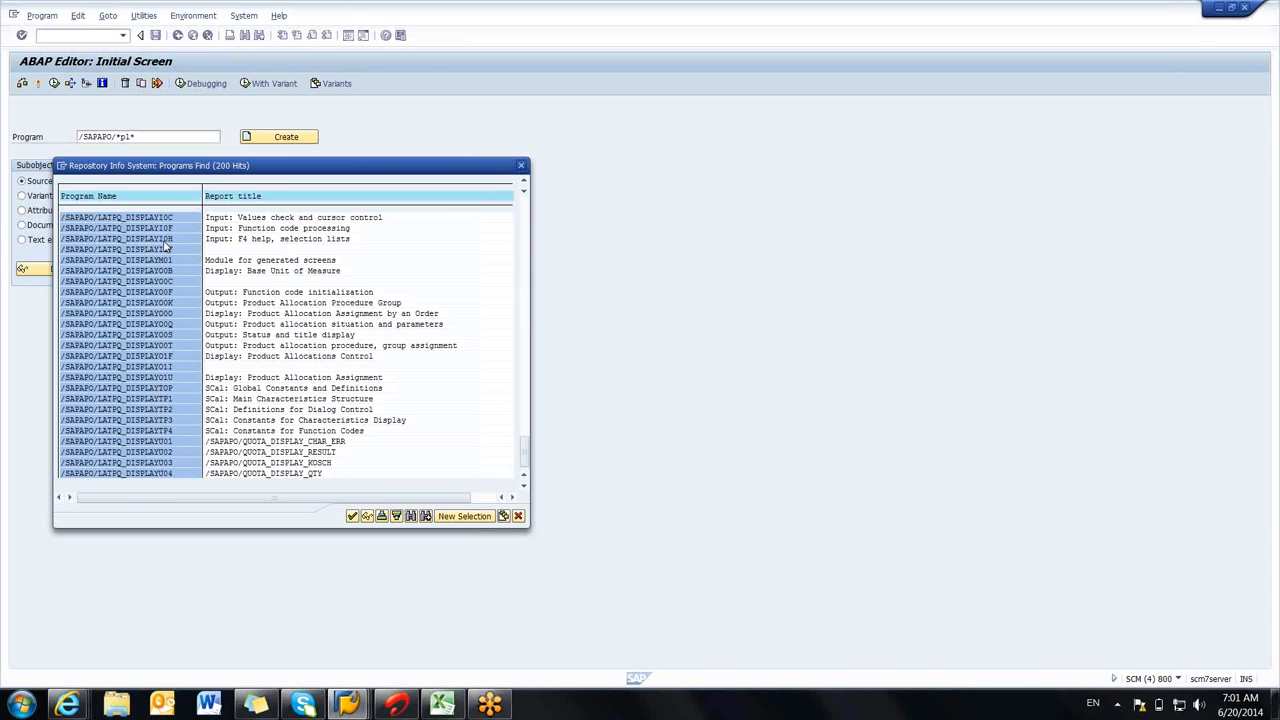
scroll(167, 245, up, 3)
scroll(166, 247, up, 8)
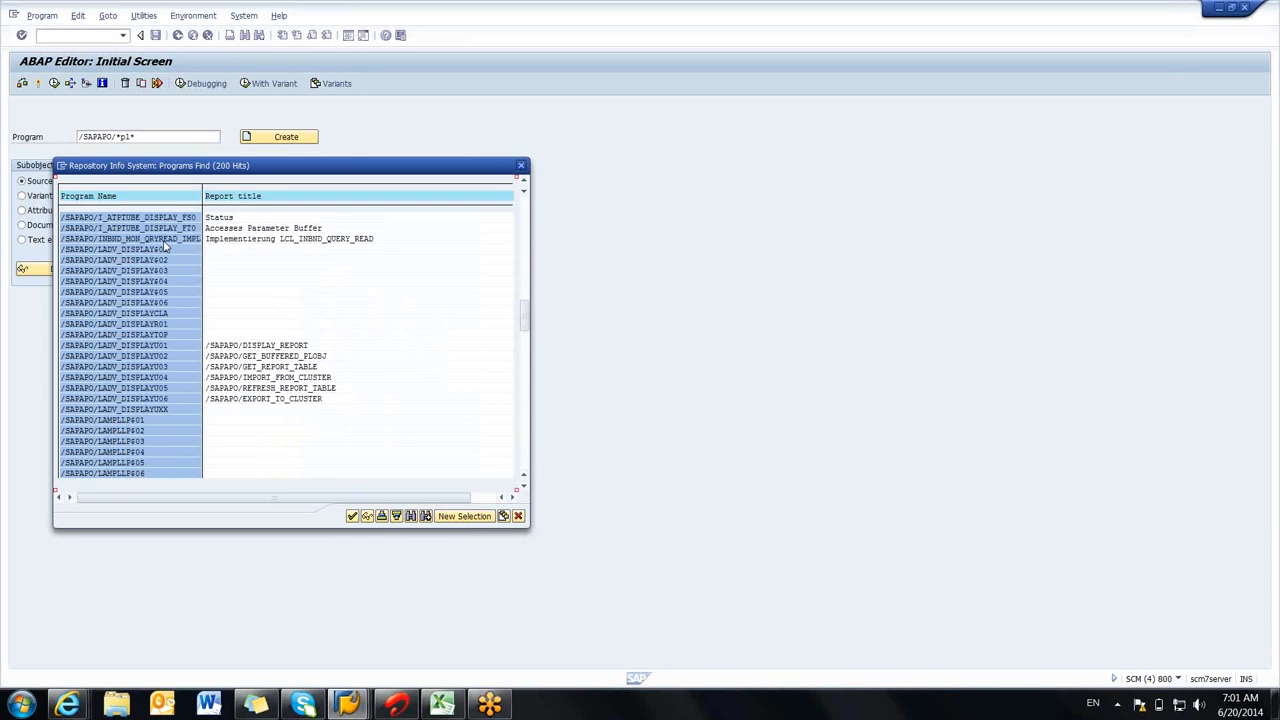
Step: Close the current program hit list and search the repository for programs matching /SAPAPO/PL*
scroll(166, 247, up, 8)
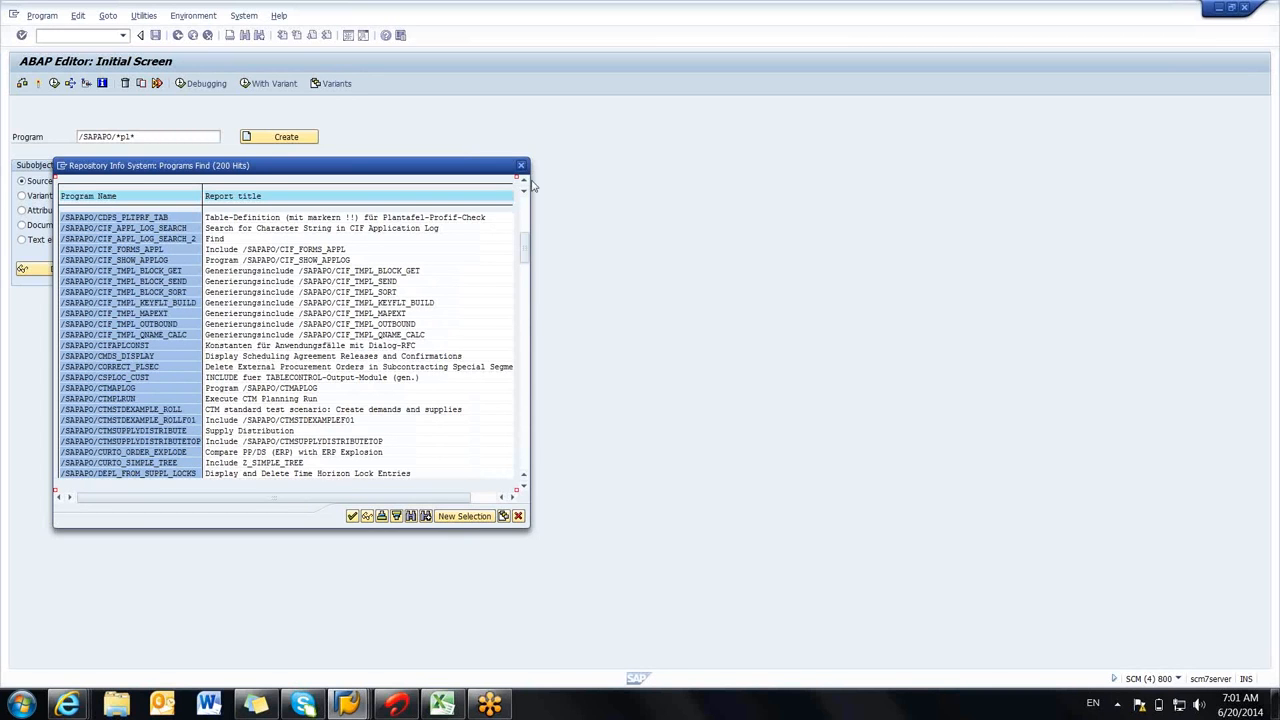
click(520, 165)
click(122, 137)
key(BackSpace)
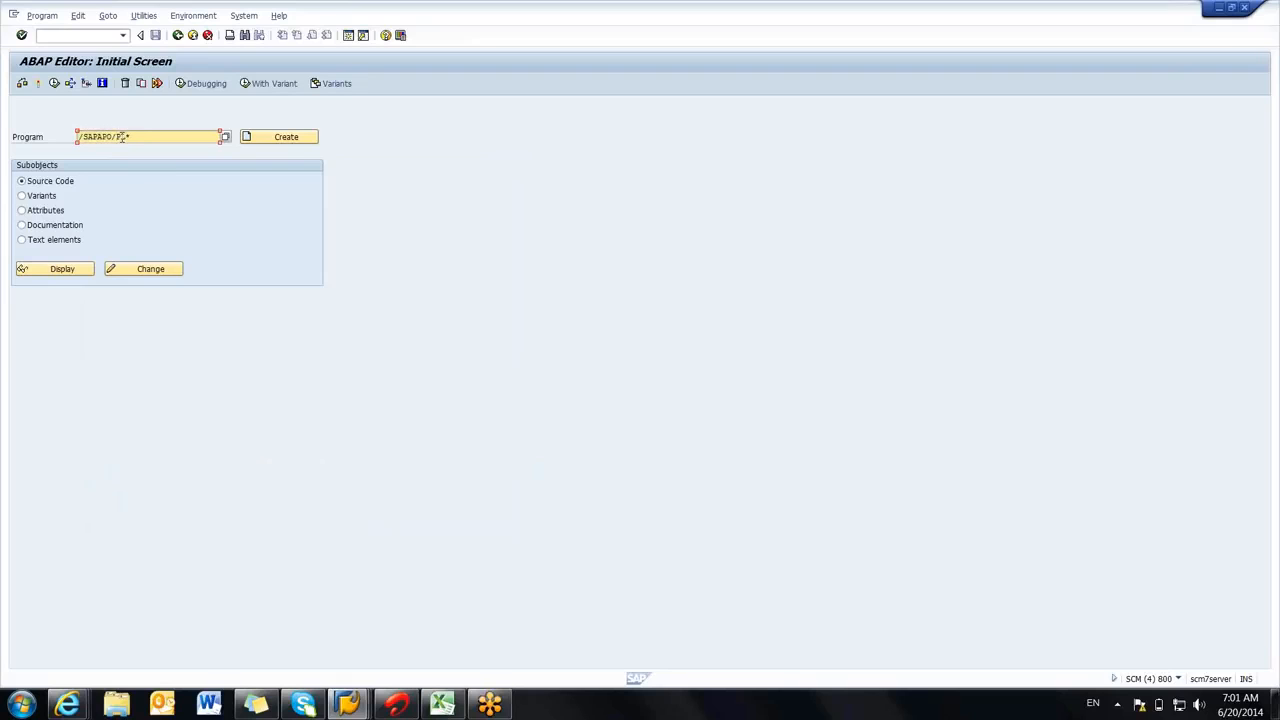
key(Return)
click(147, 136)
key(F4)
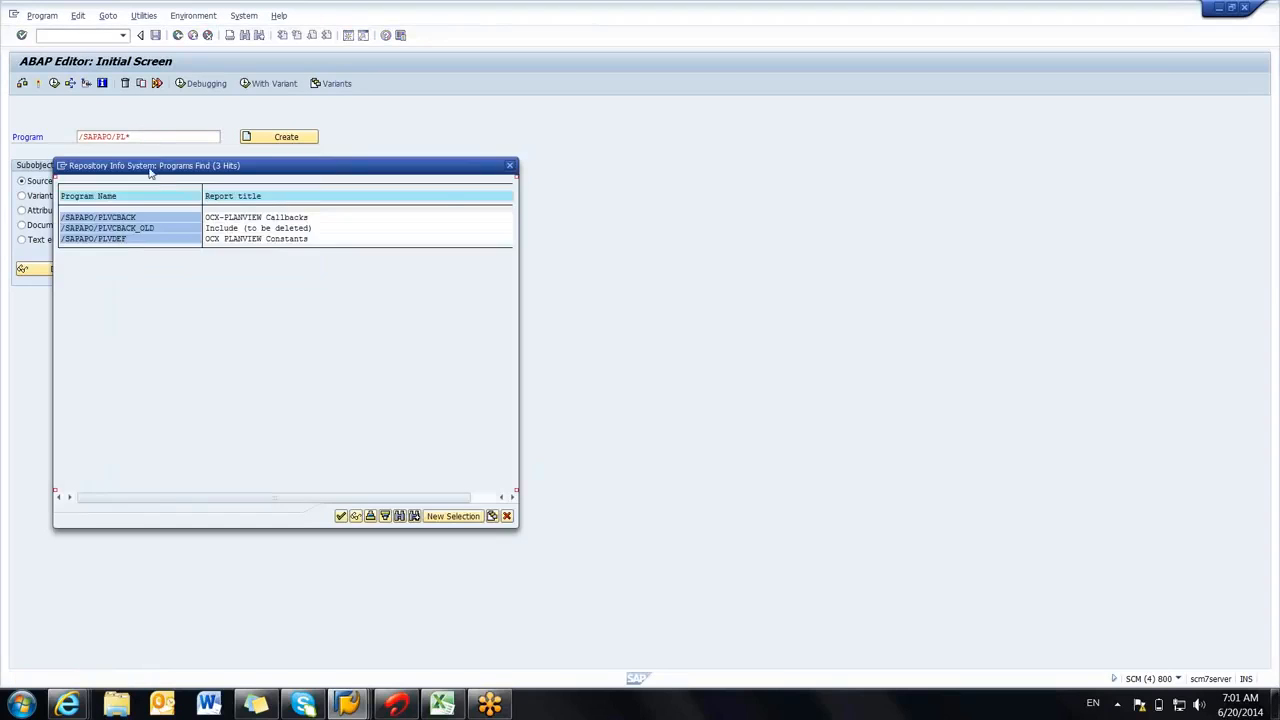
click(510, 166)
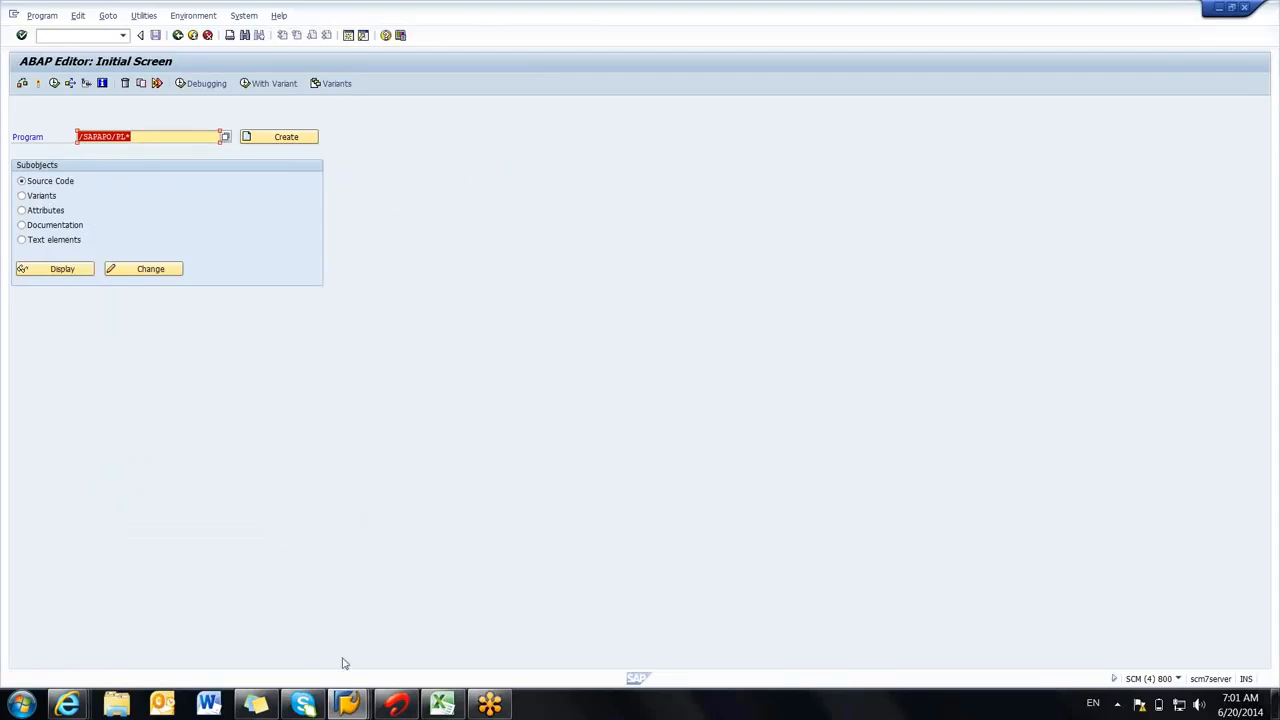
Step: Switch to the S&DP Administration window and view the initialization dialog for planning area TEST_SNP
click(345, 702)
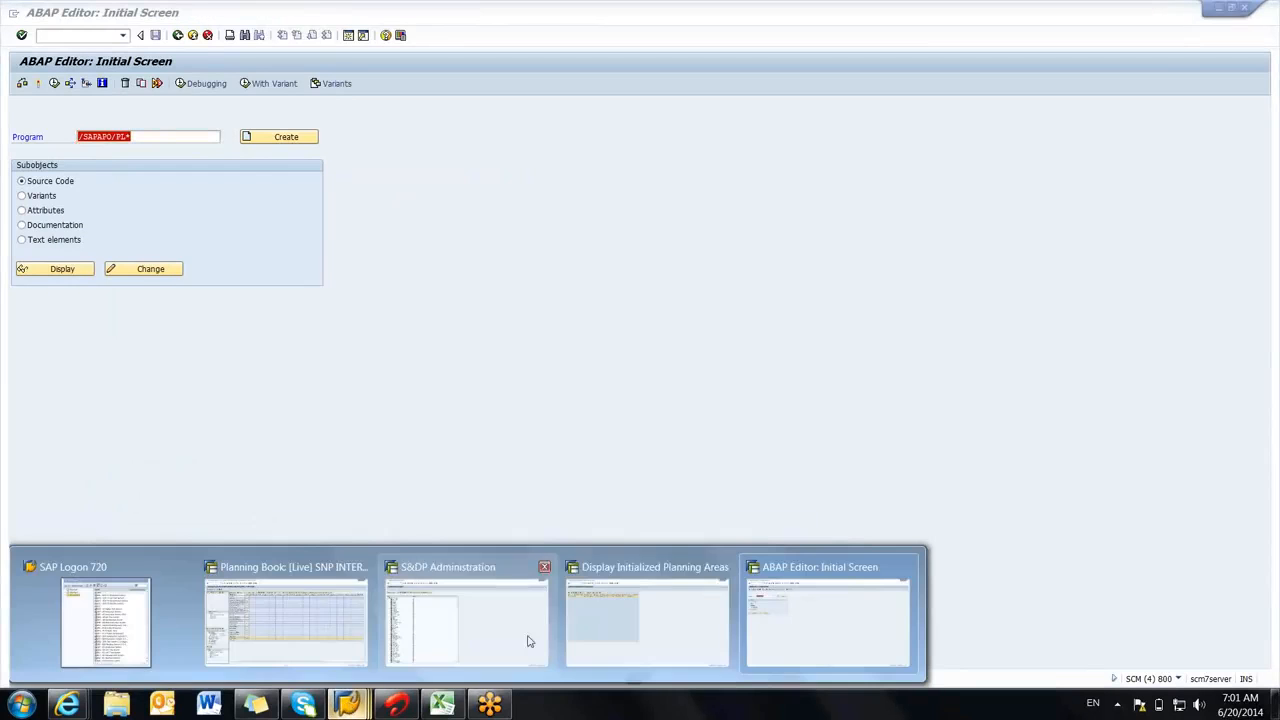
click(467, 622)
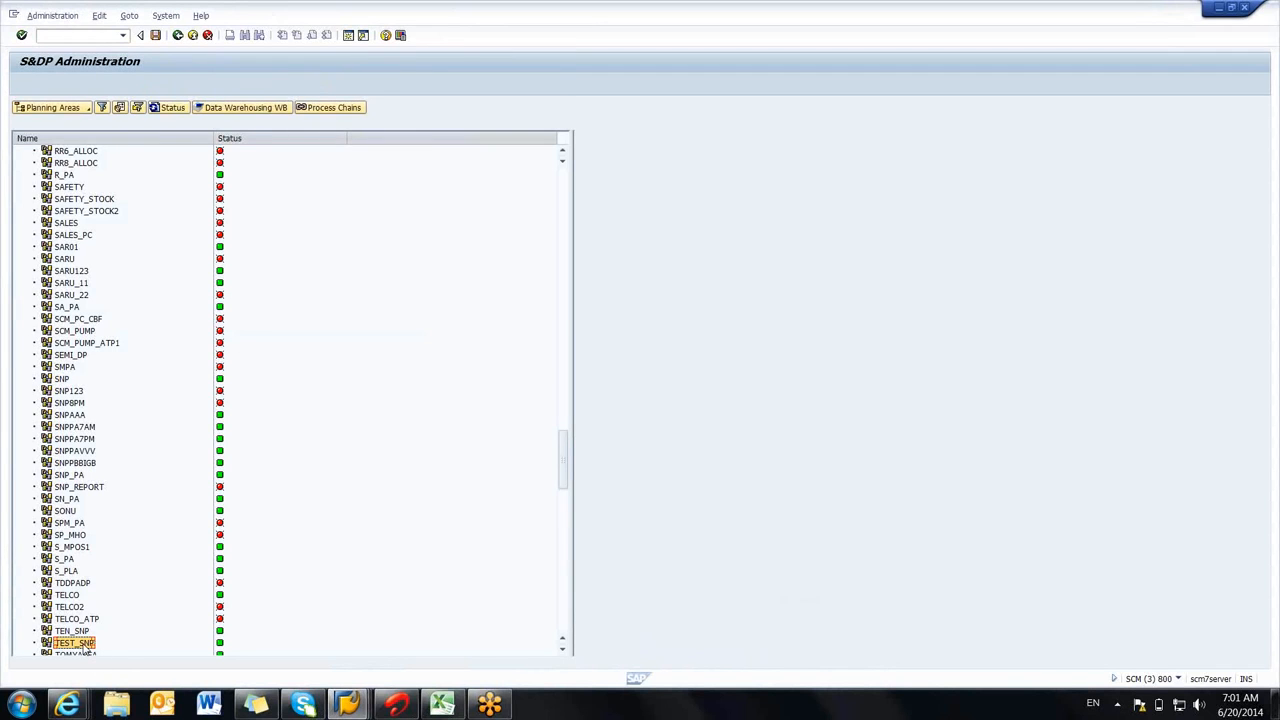
right_click(87, 646)
click(103, 605)
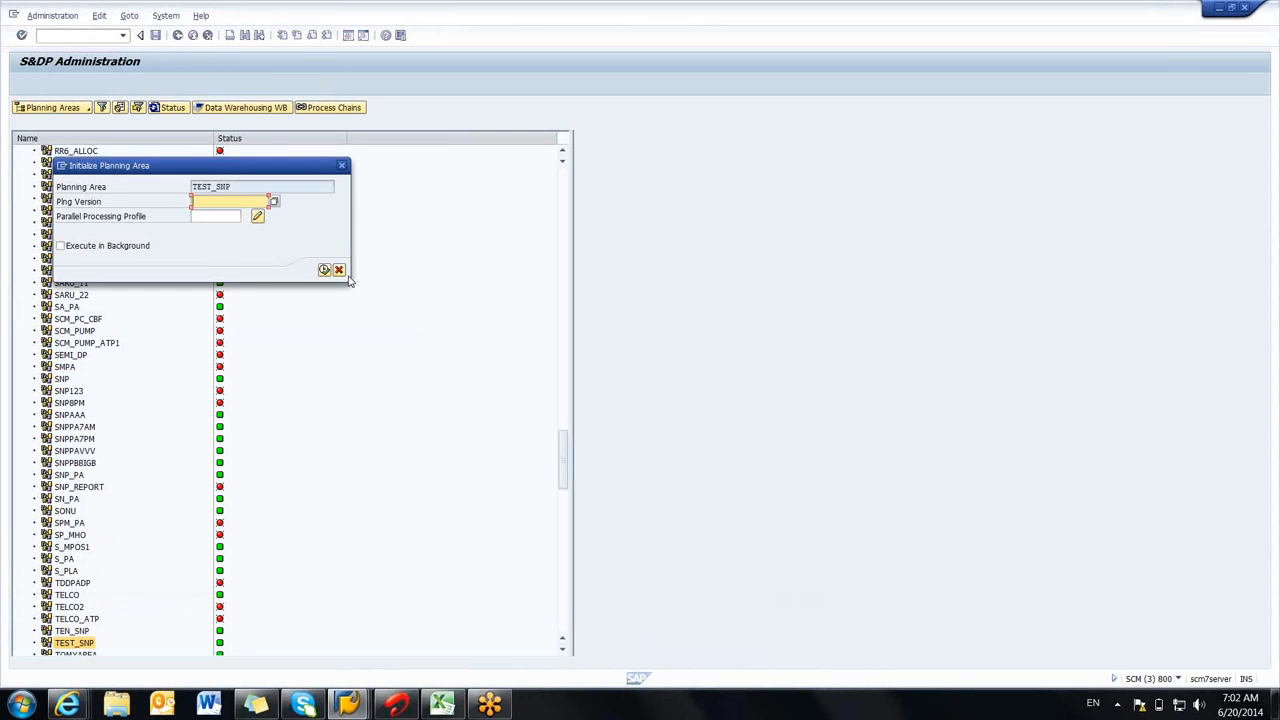
text(000)
key(Return)
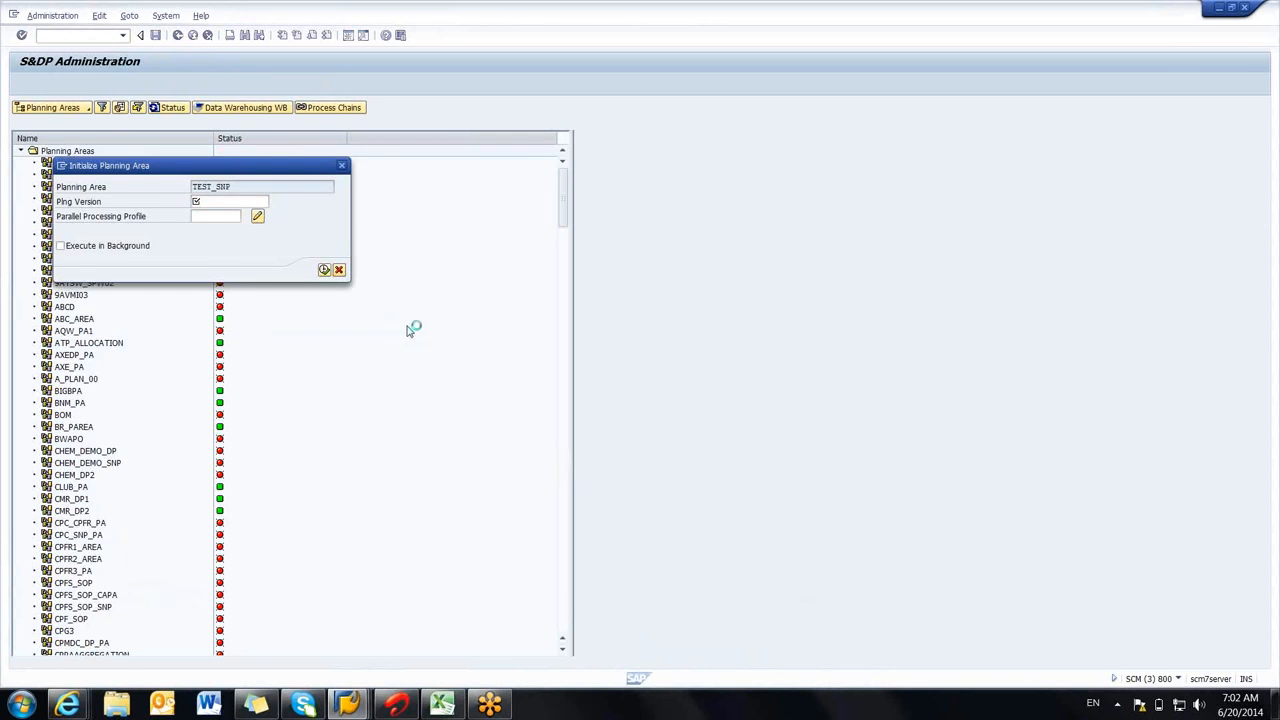
Step: Return to the ABAP Editor window, clear the program name and browse the history of previously entered program names
key(alt+Tab)
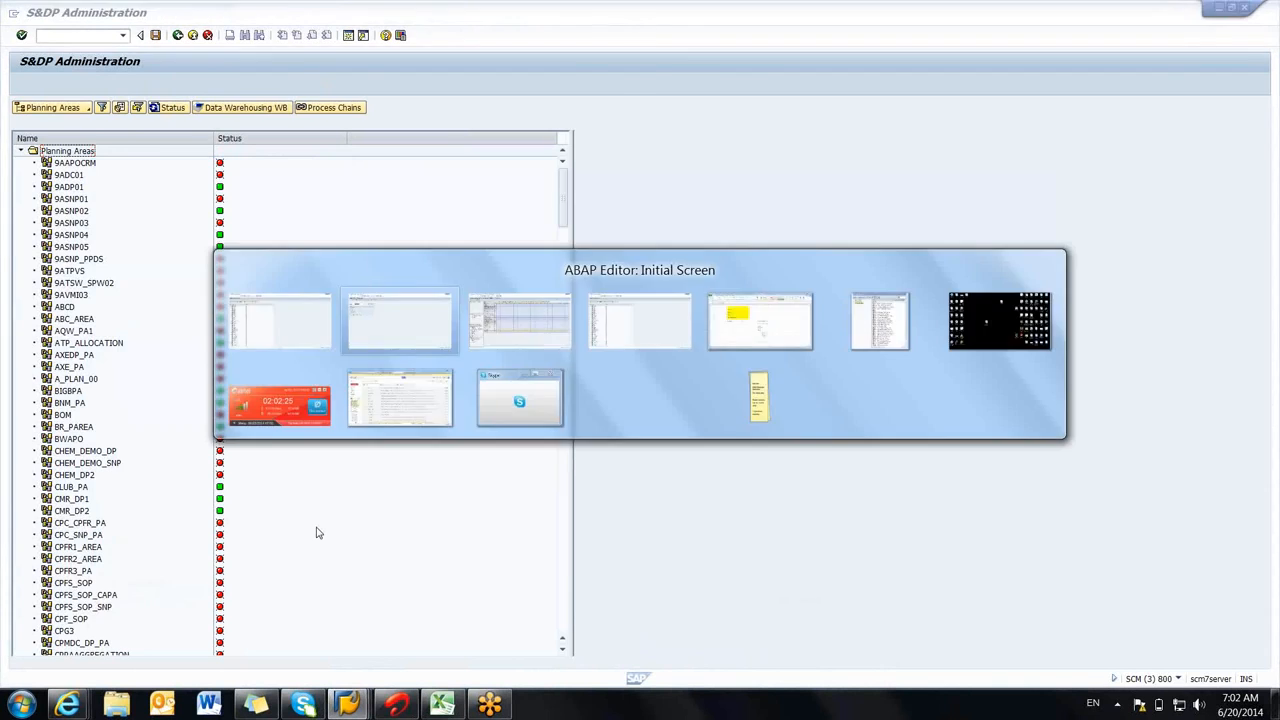
key(Delete)
click(127, 137)
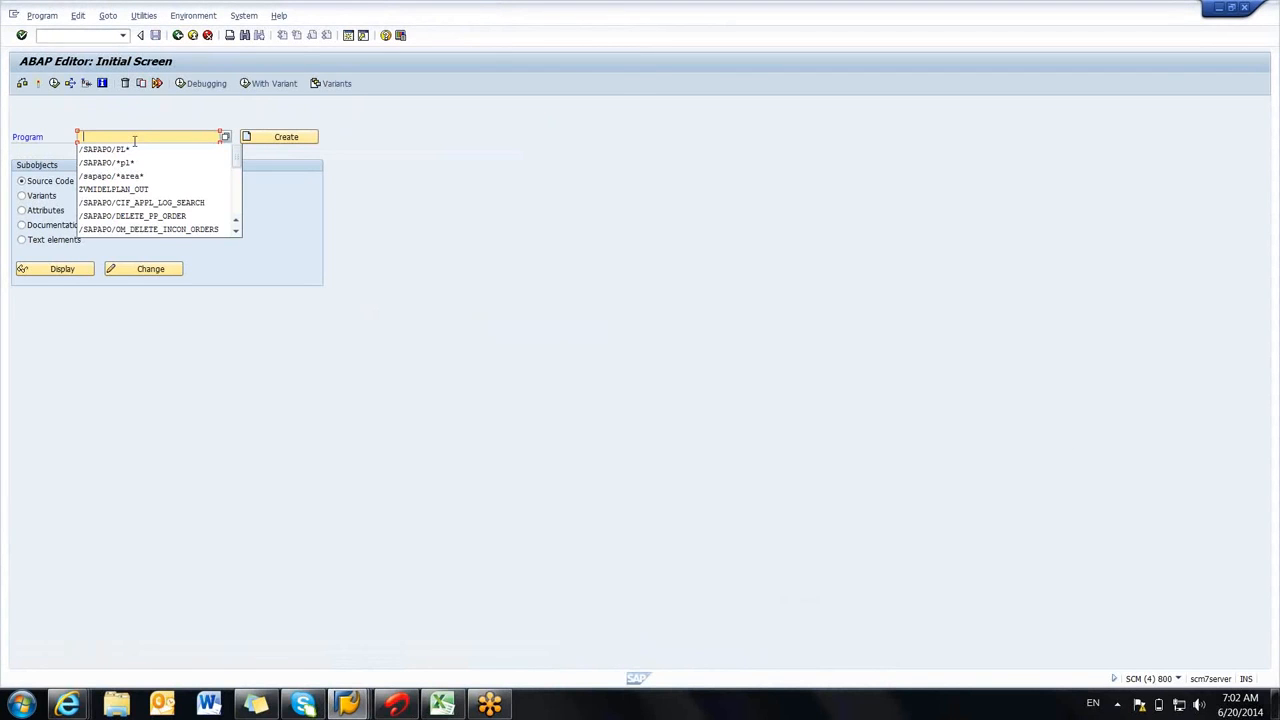
click(237, 231)
click(237, 231)
click(237, 231)
click(237, 231)
click(237, 231)
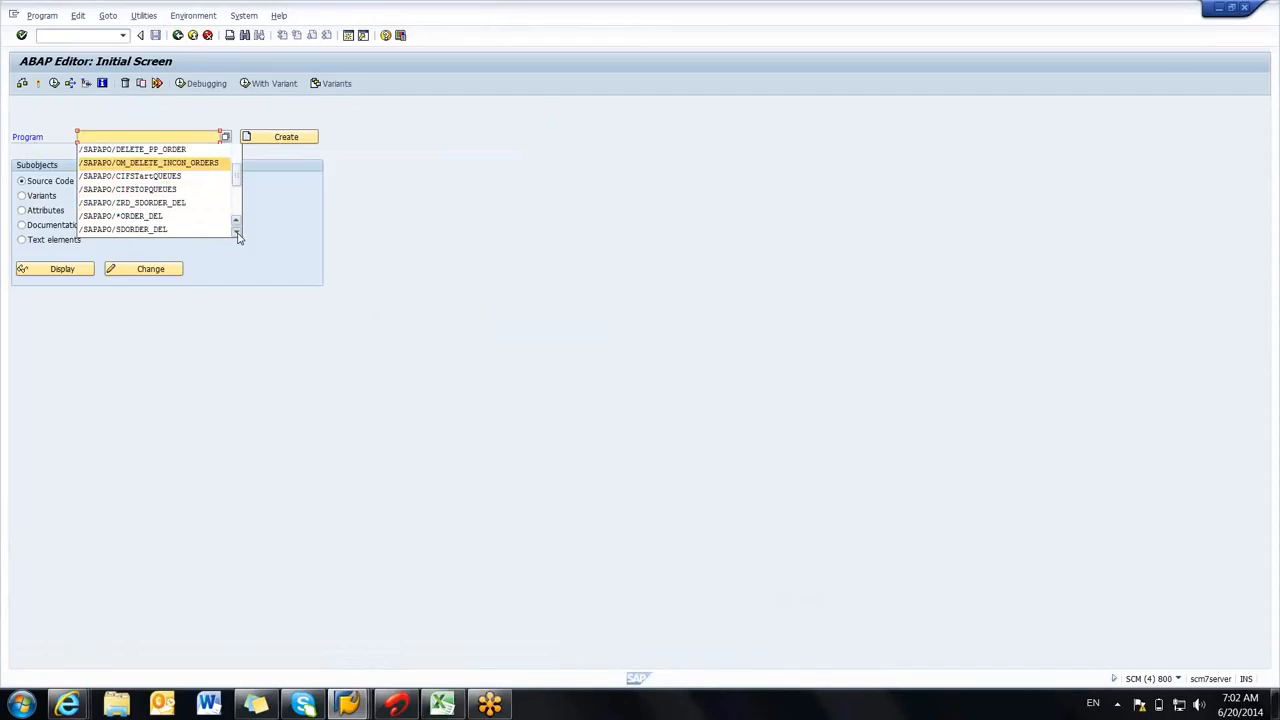
click(237, 232)
click(237, 232)
click(237, 232)
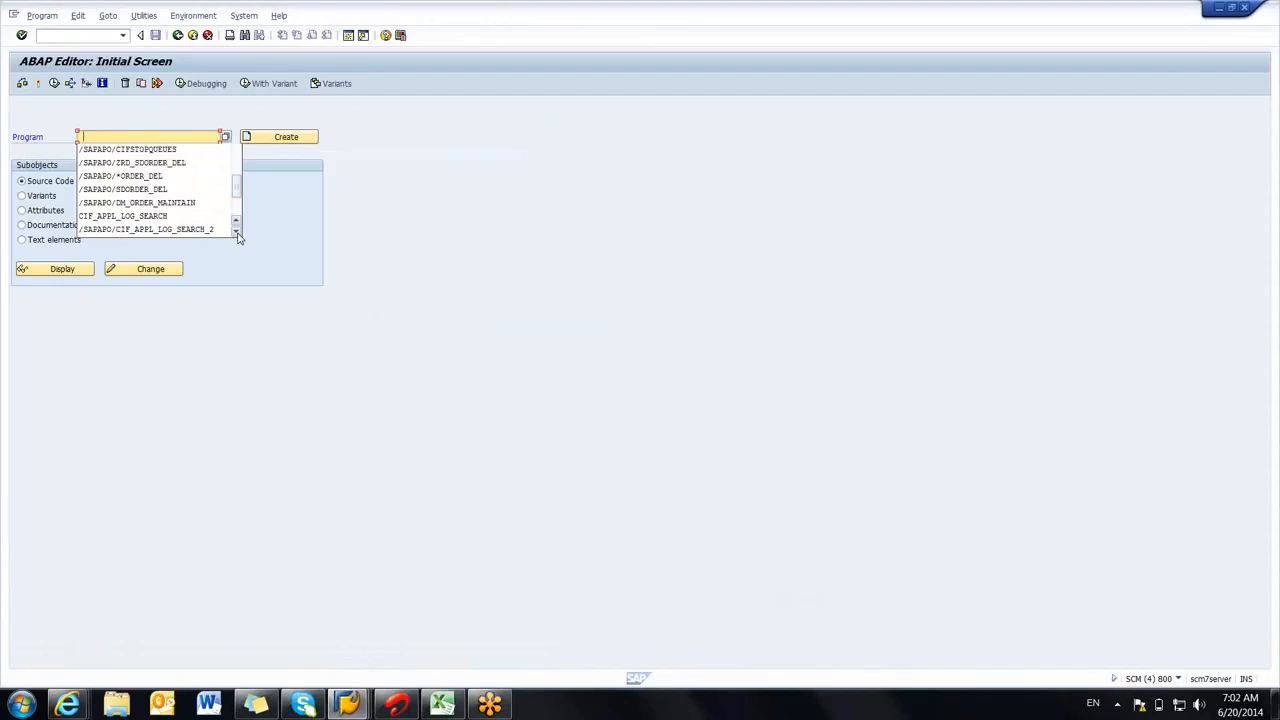
click(237, 232)
click(237, 232)
click(237, 232)
click(237, 232)
click(237, 232)
click(313, 213)
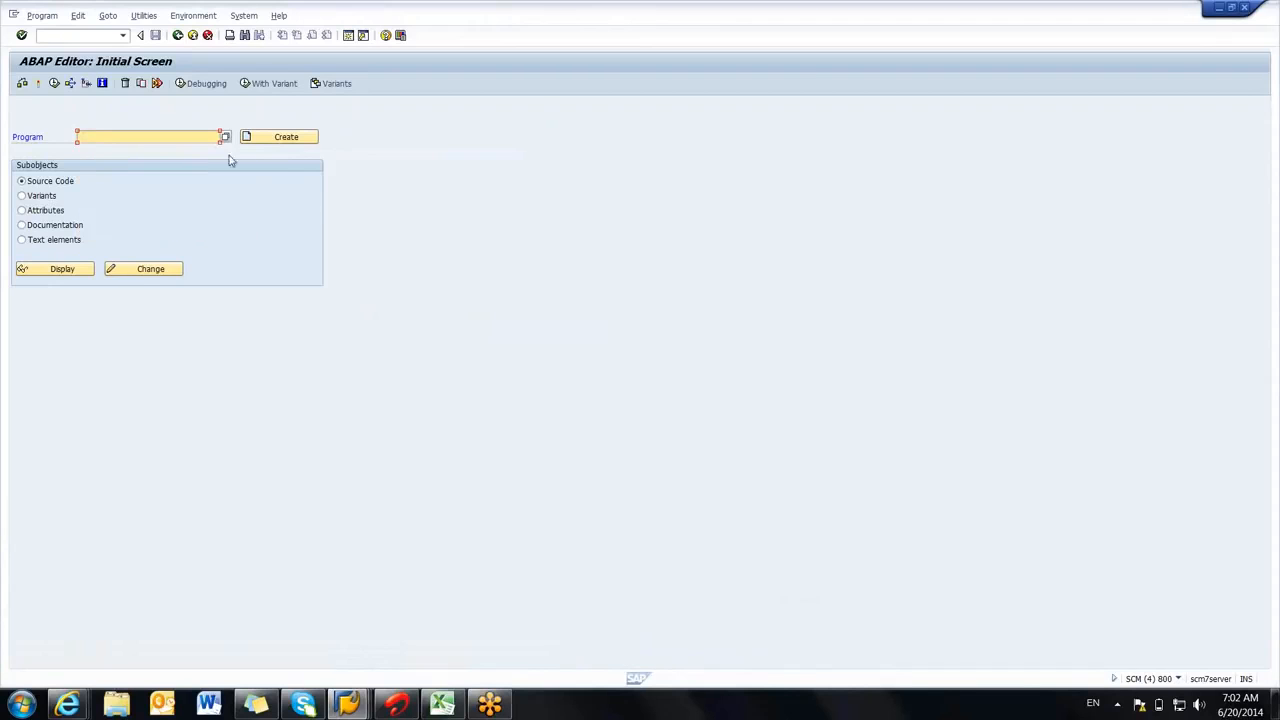
Step: Change the program name to /SAPAPO/8 and check the input help list of last selected programs
click(195, 135)
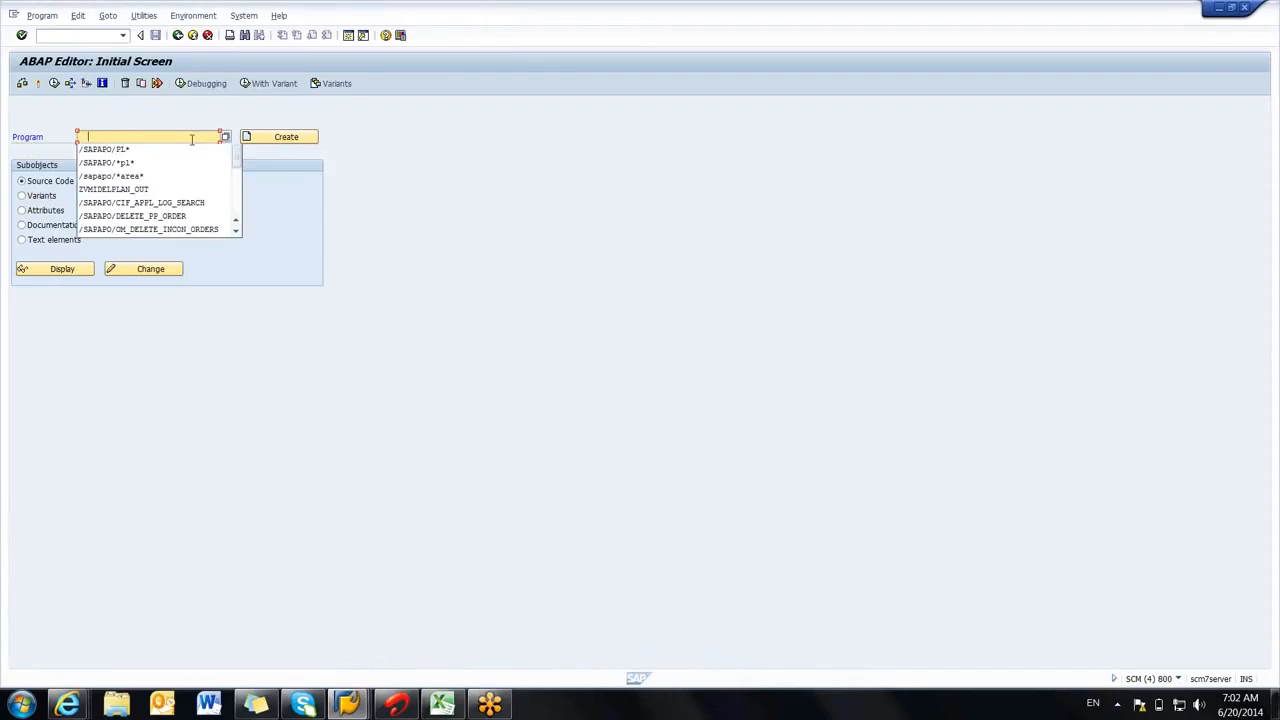
click(158, 149)
key(BackSpace)
key(BackSpace)
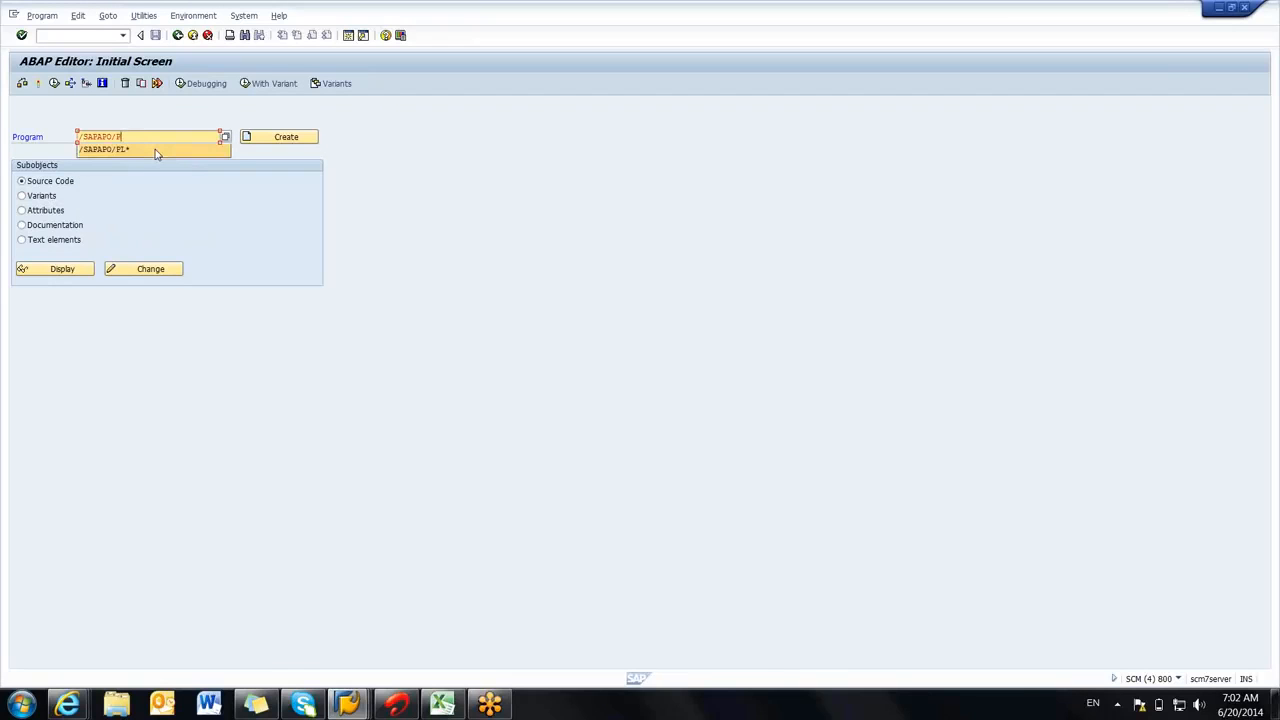
key(BackSpace)
text(S)
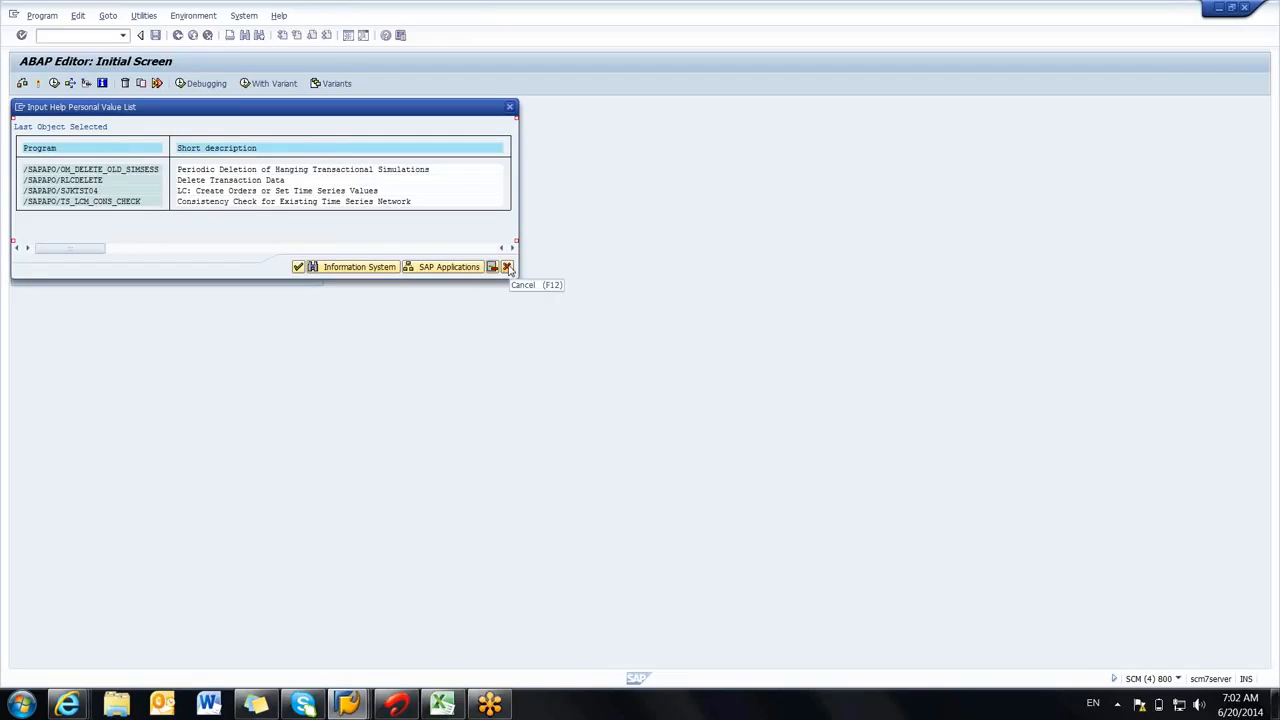
click(507, 268)
Step: Search the repository for programs matching /SAPAPO/*
click(173, 136)
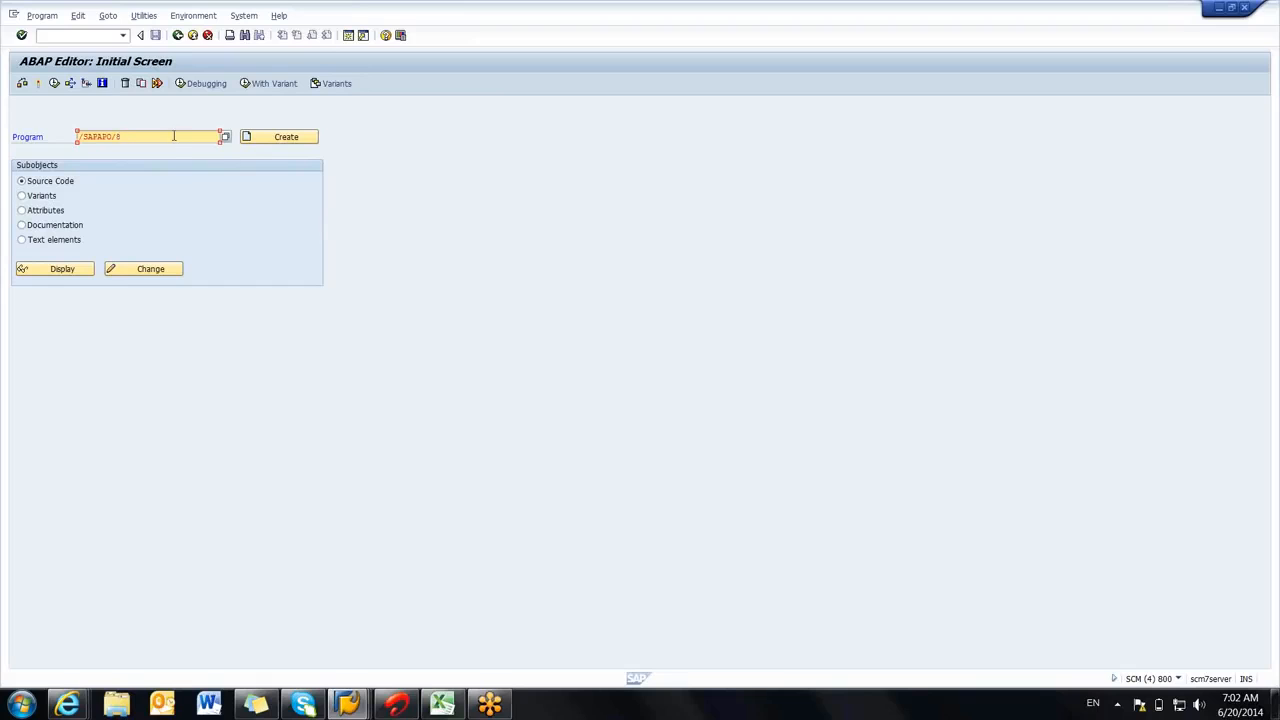
key(BackSpace)
text(*)
key(Return)
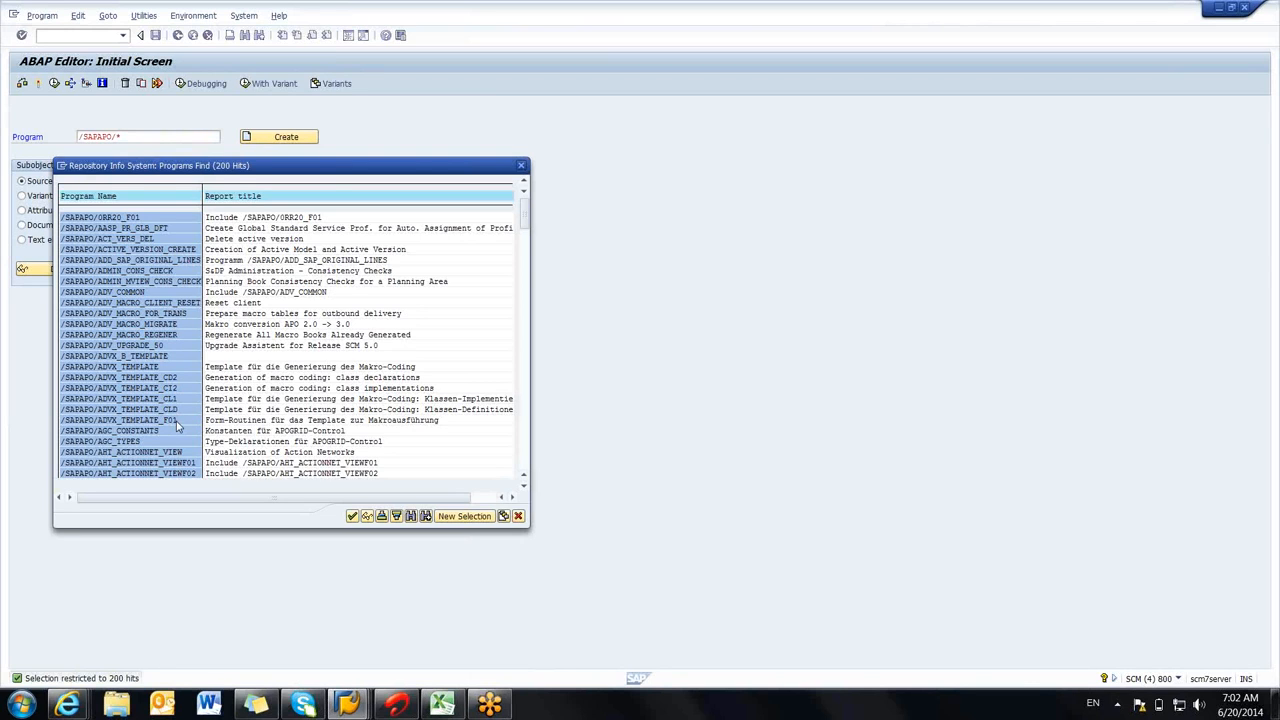
Step: Examine the program names and report titles in the /SAPAPO/* hit list, and close the list
scroll(177, 425, down, 5)
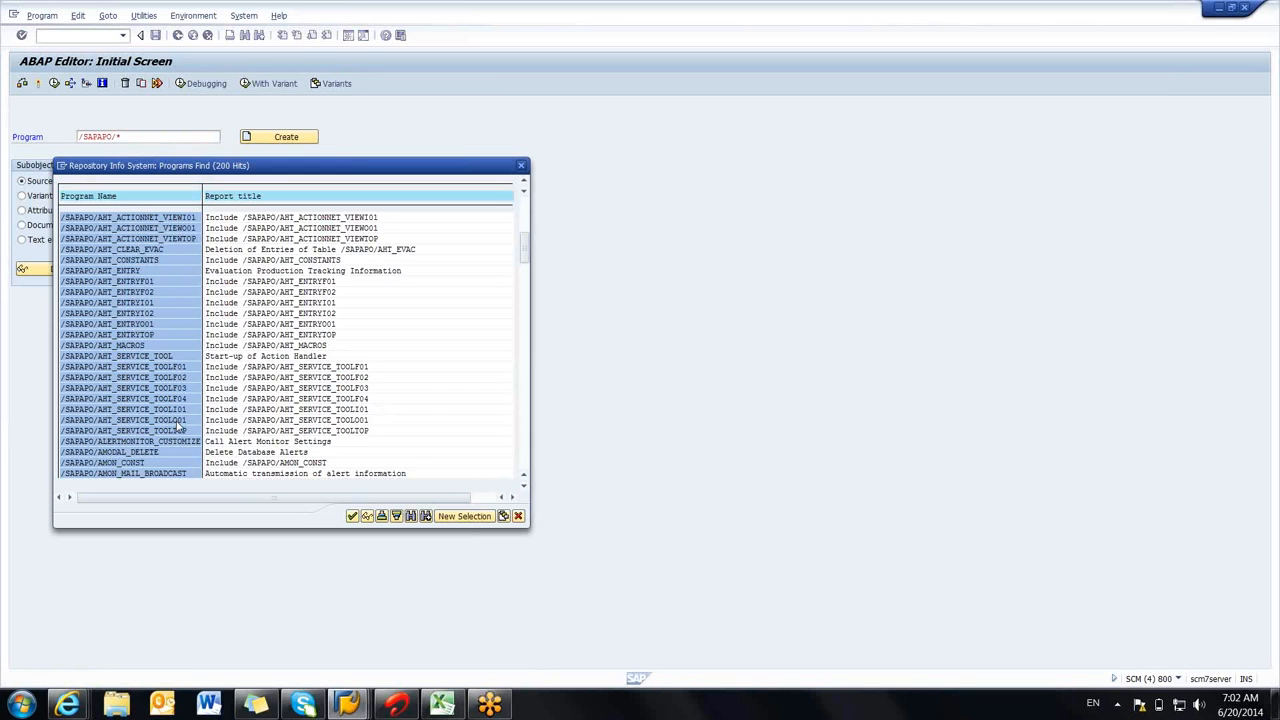
scroll(177, 425, down, 5)
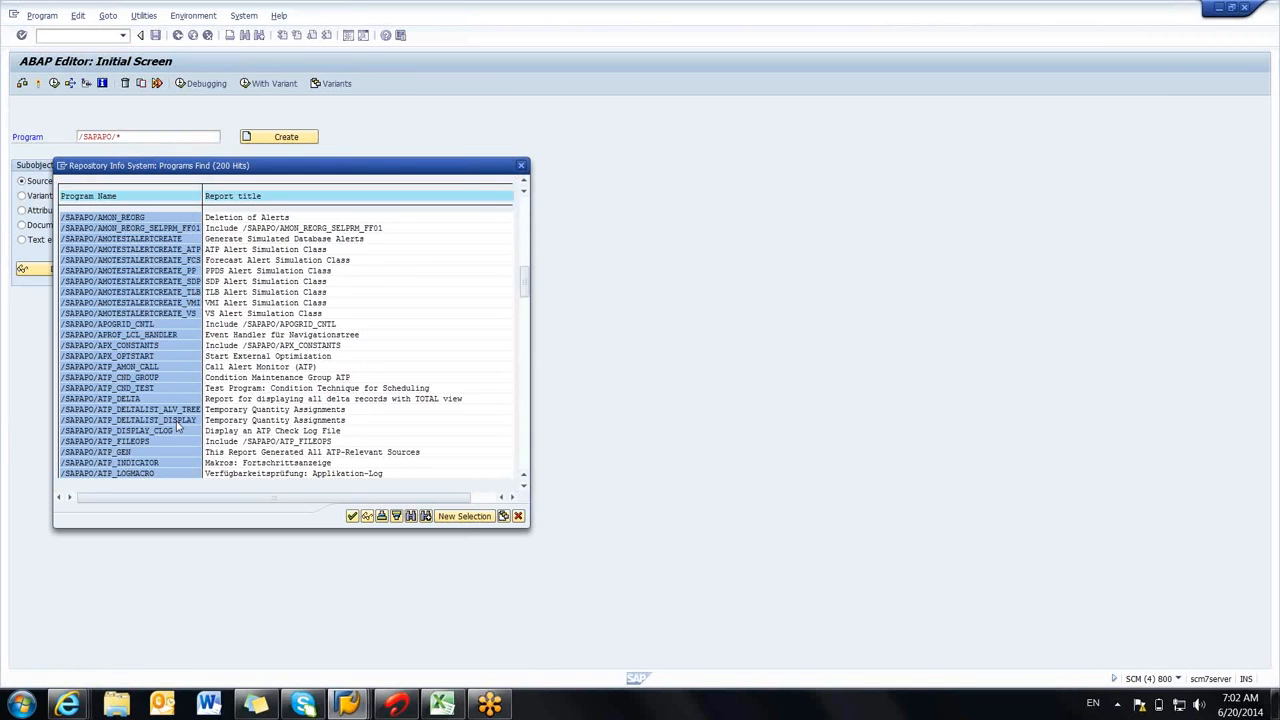
scroll(177, 425, down, 5)
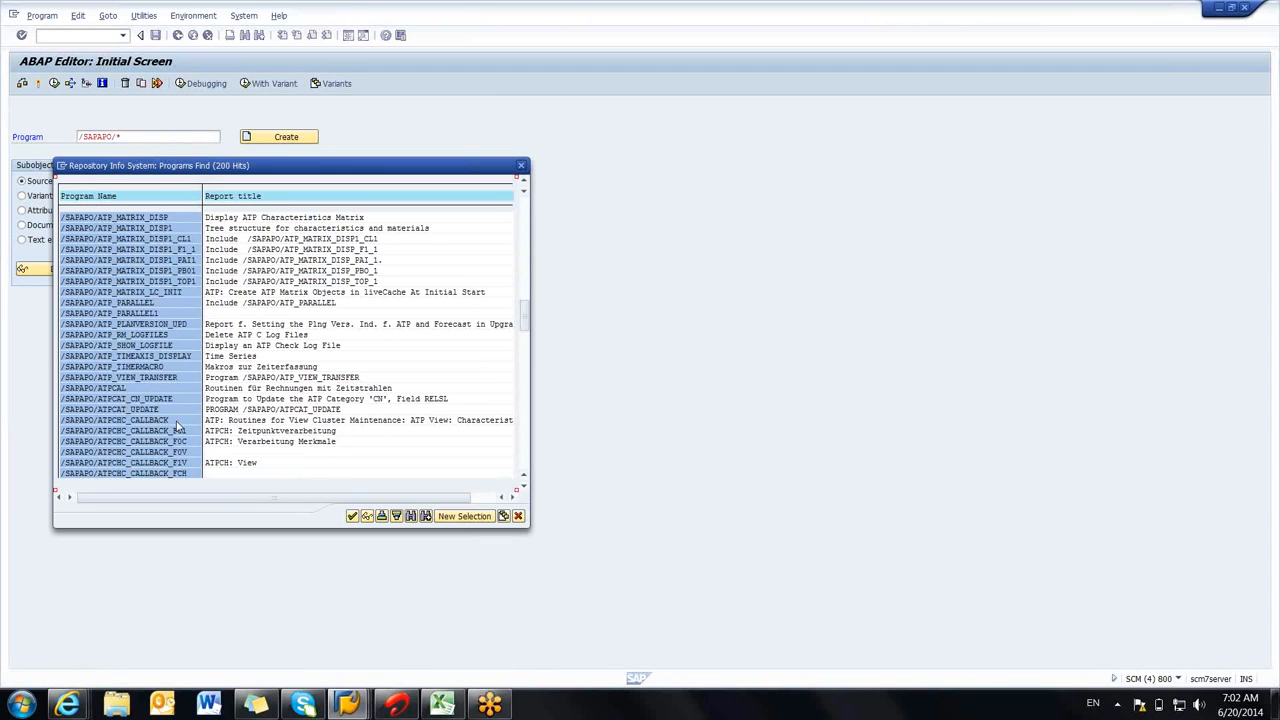
scroll(177, 425, down, 5)
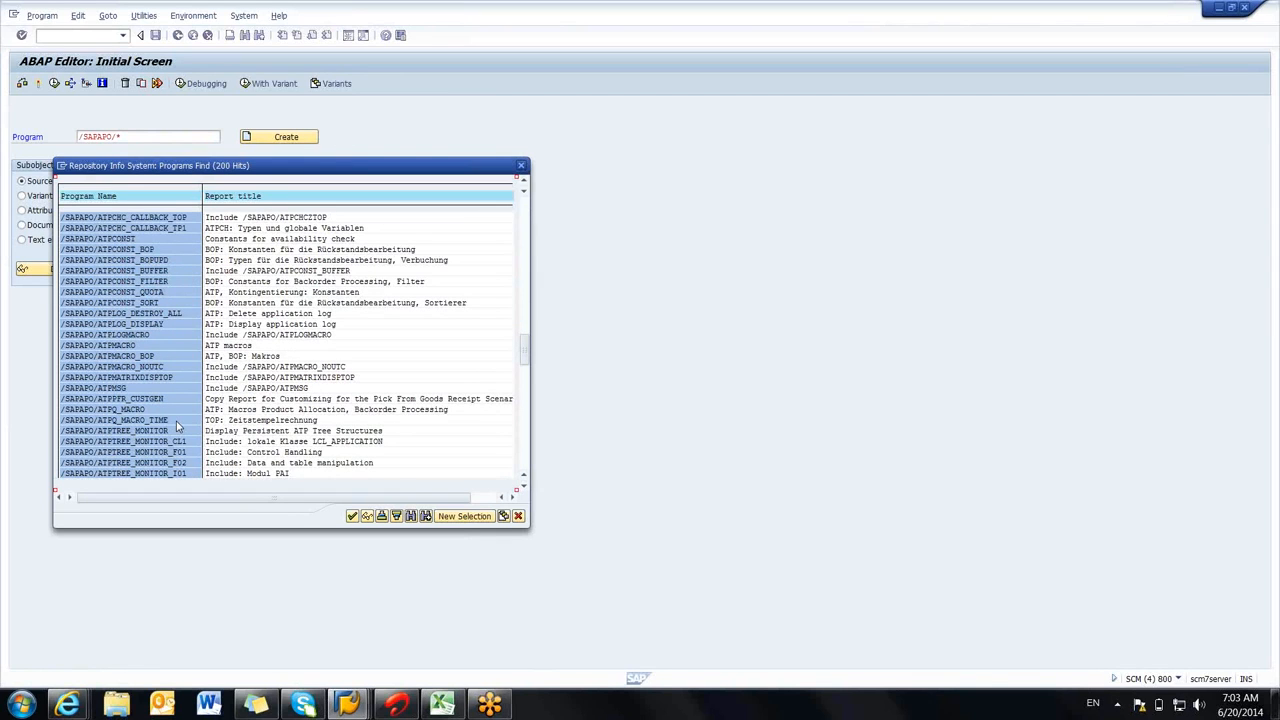
scroll(176, 421, down, 5)
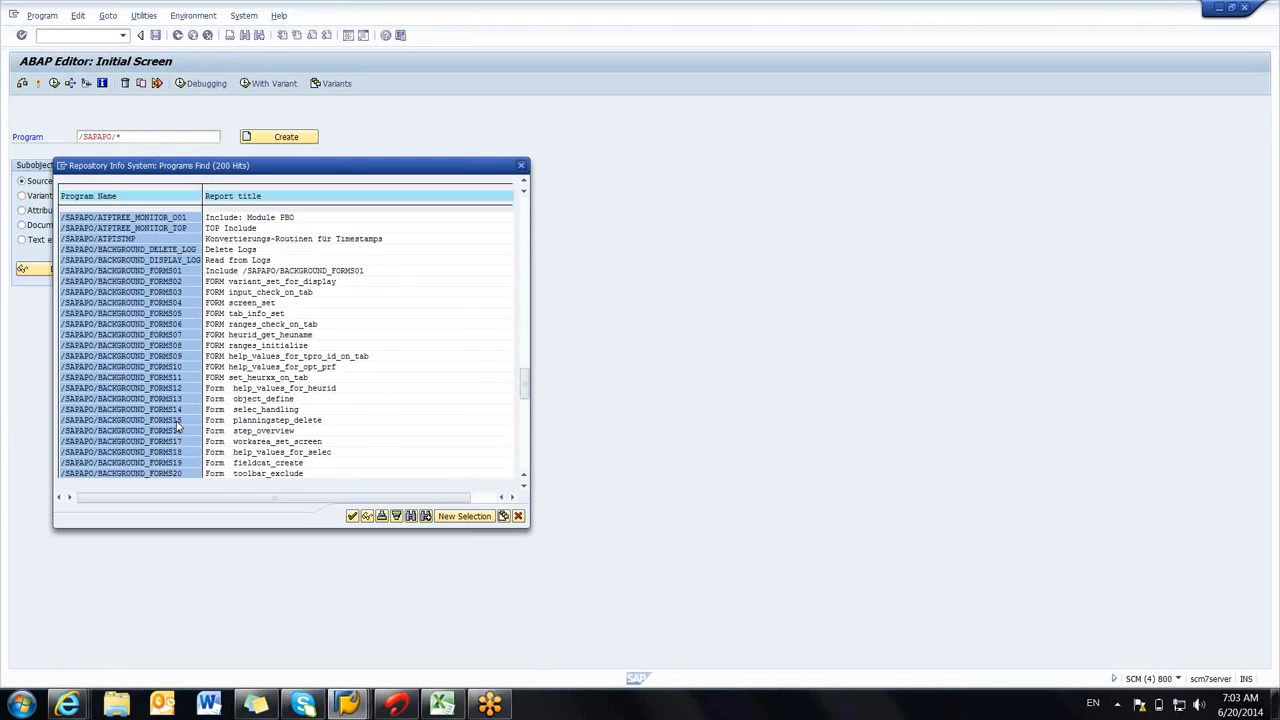
scroll(177, 425, down, 5)
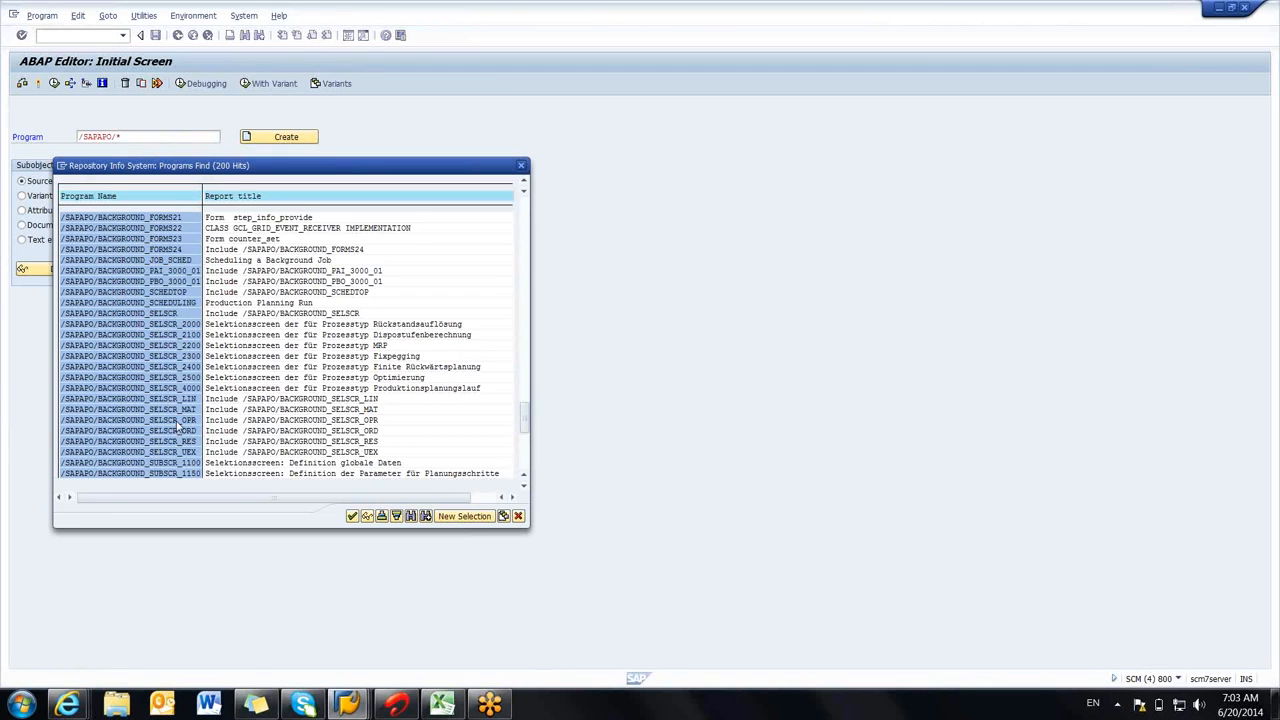
scroll(178, 426, down, 10)
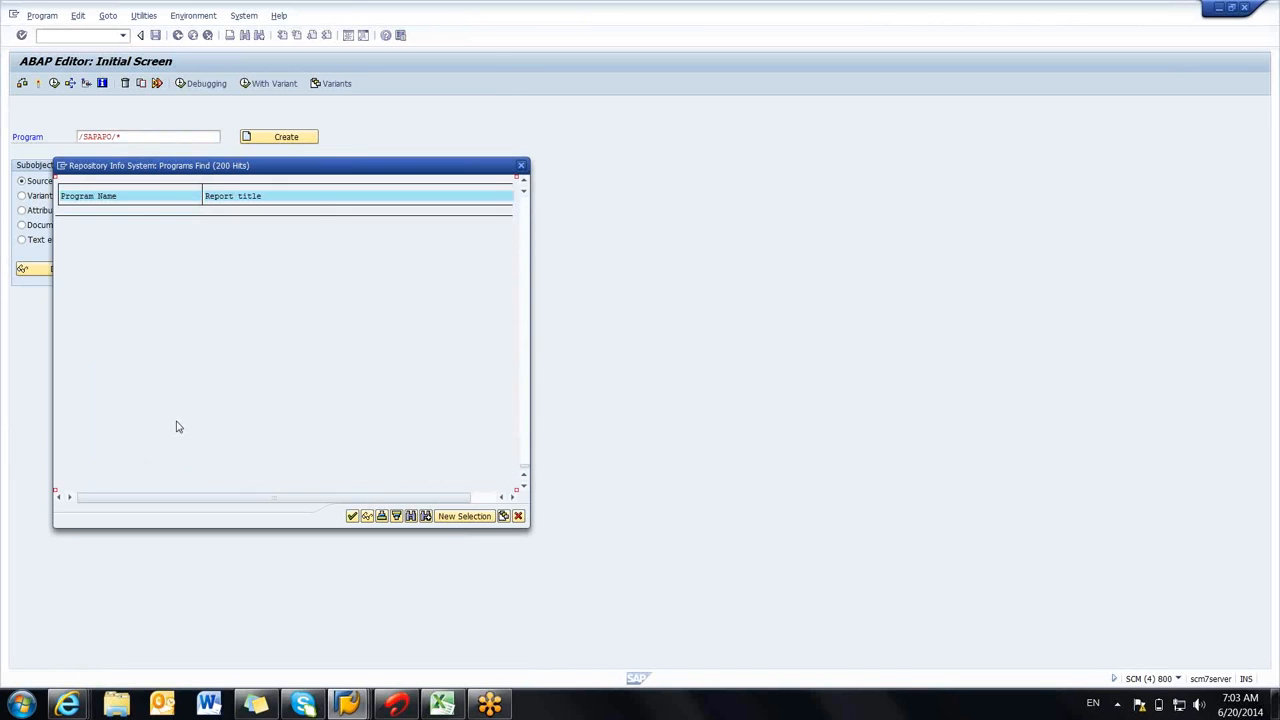
key(shift)
key(shift)
key(shift)
key(shift)
key(shift)
click(428, 218)
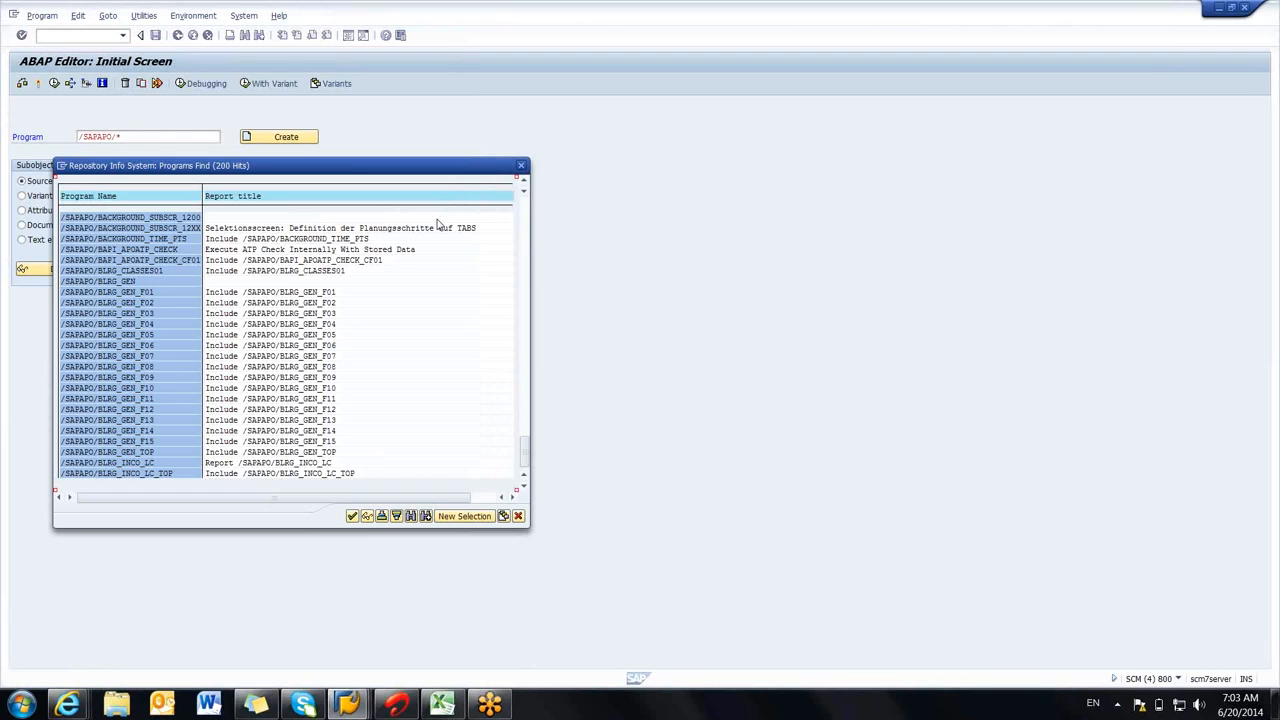
scroll(437, 224, up, 8)
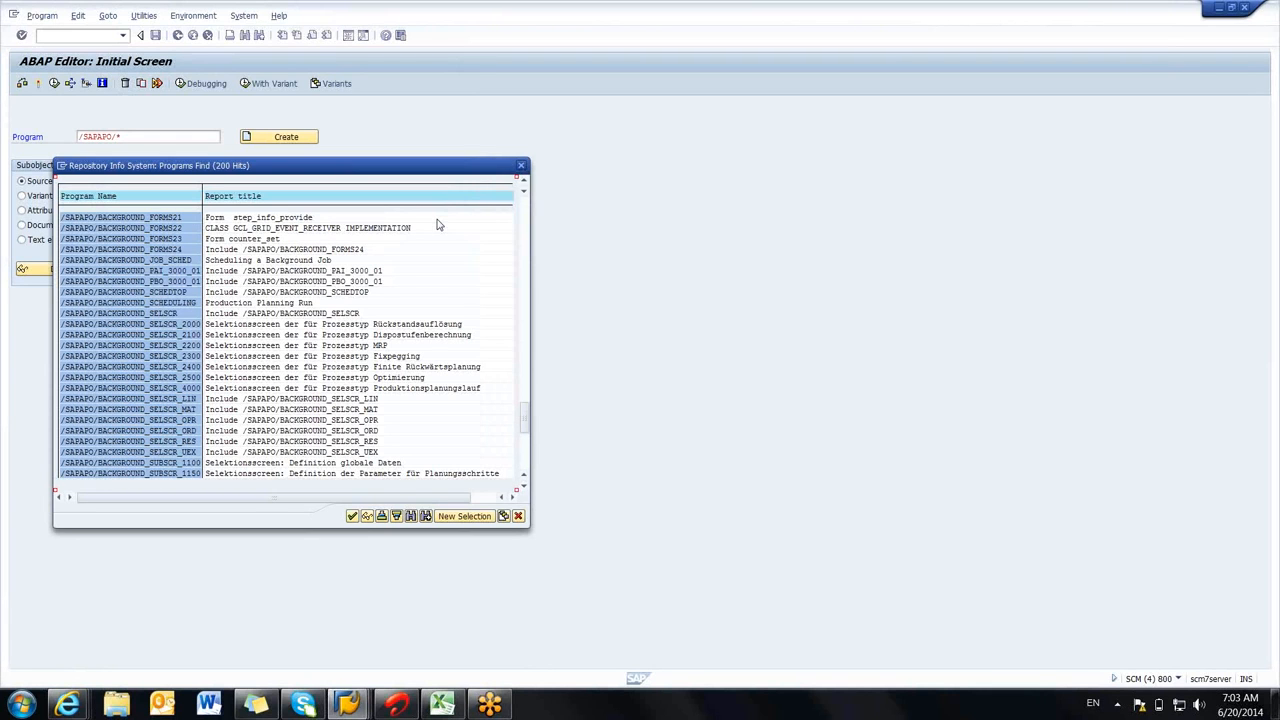
scroll(437, 224, up, 8)
scroll(437, 224, up, 8)
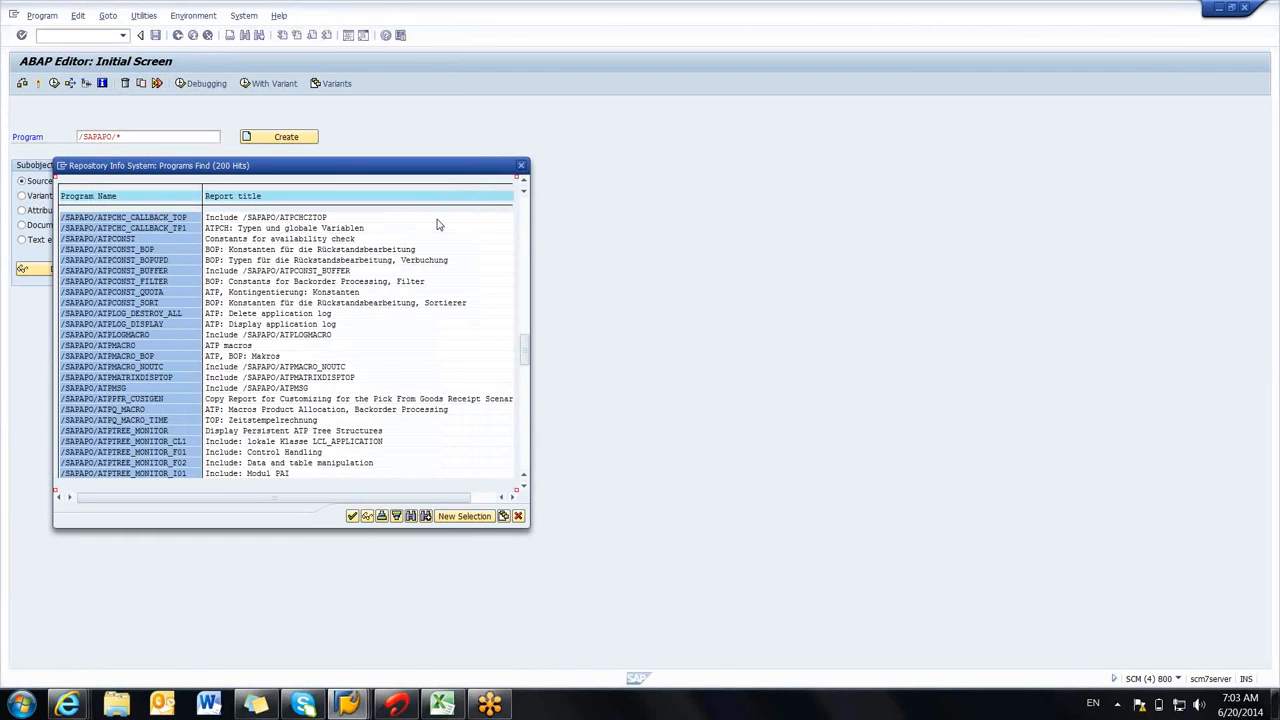
scroll(437, 224, up, 8)
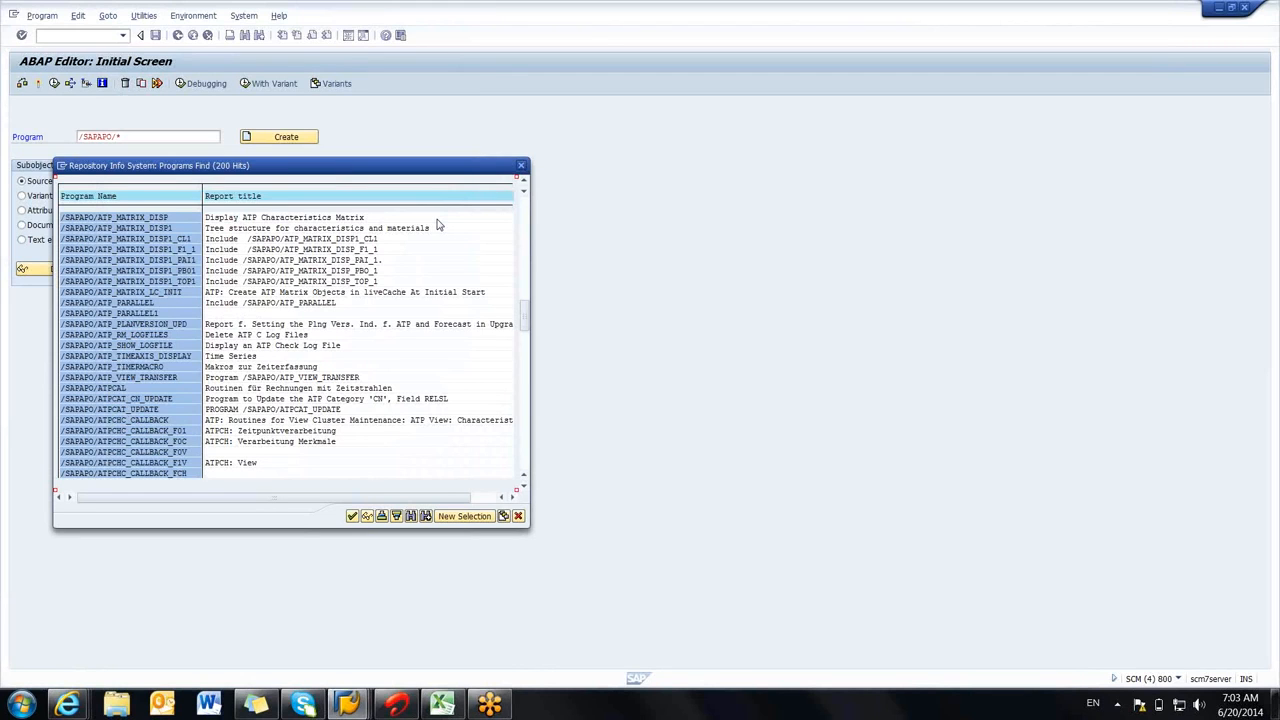
scroll(437, 224, up, 8)
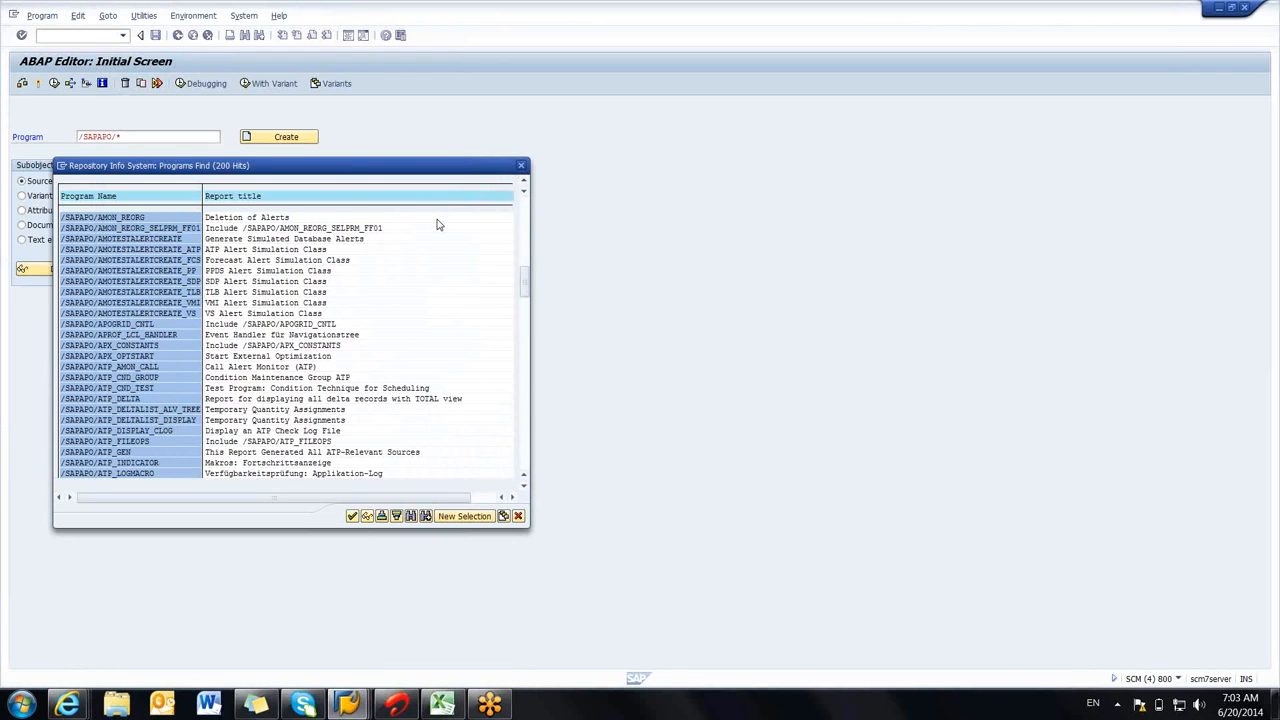
scroll(437, 224, up, 8)
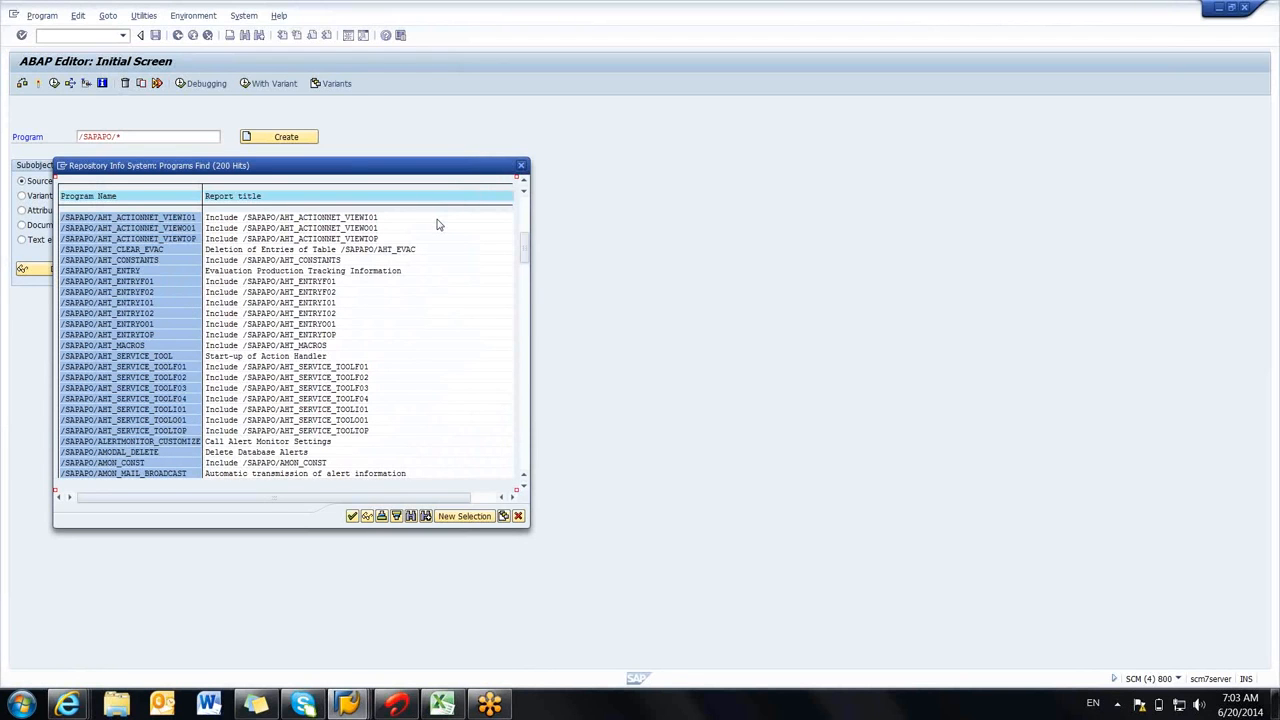
scroll(437, 224, up, 8)
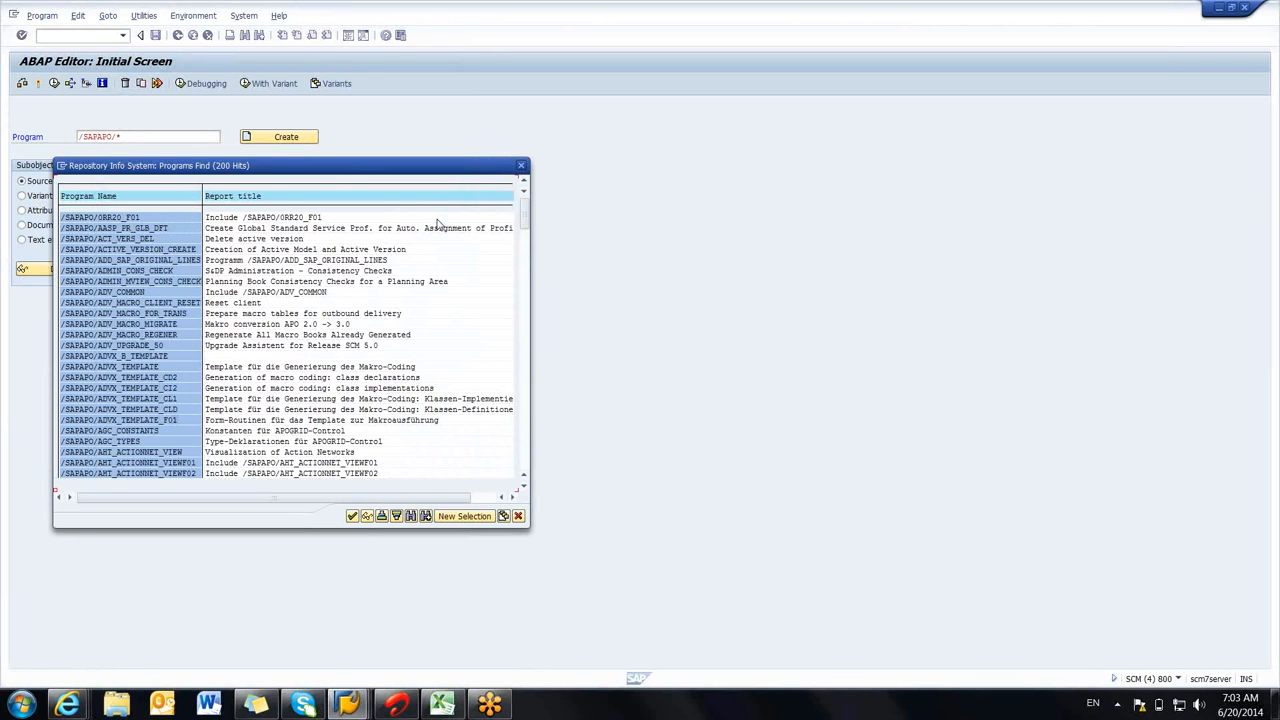
click(521, 166)
Step: Clear the program name and review the personal value list of last selected programs
key(Delete)
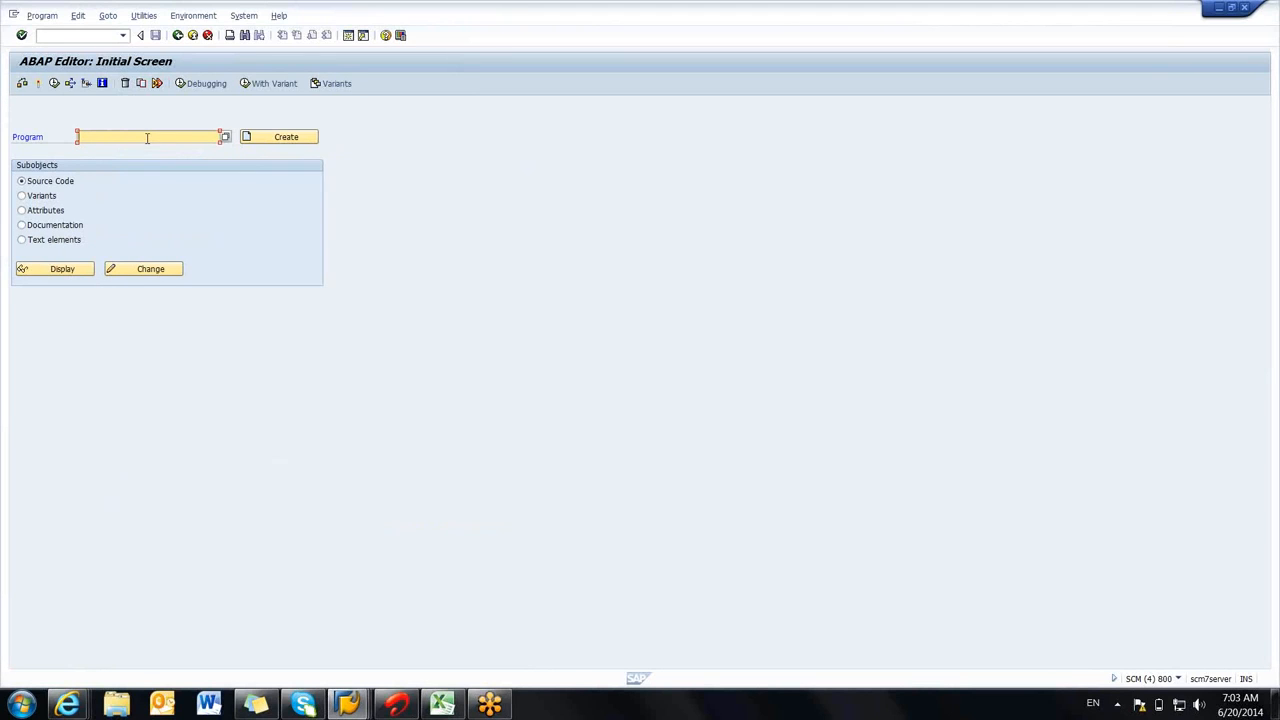
click(225, 137)
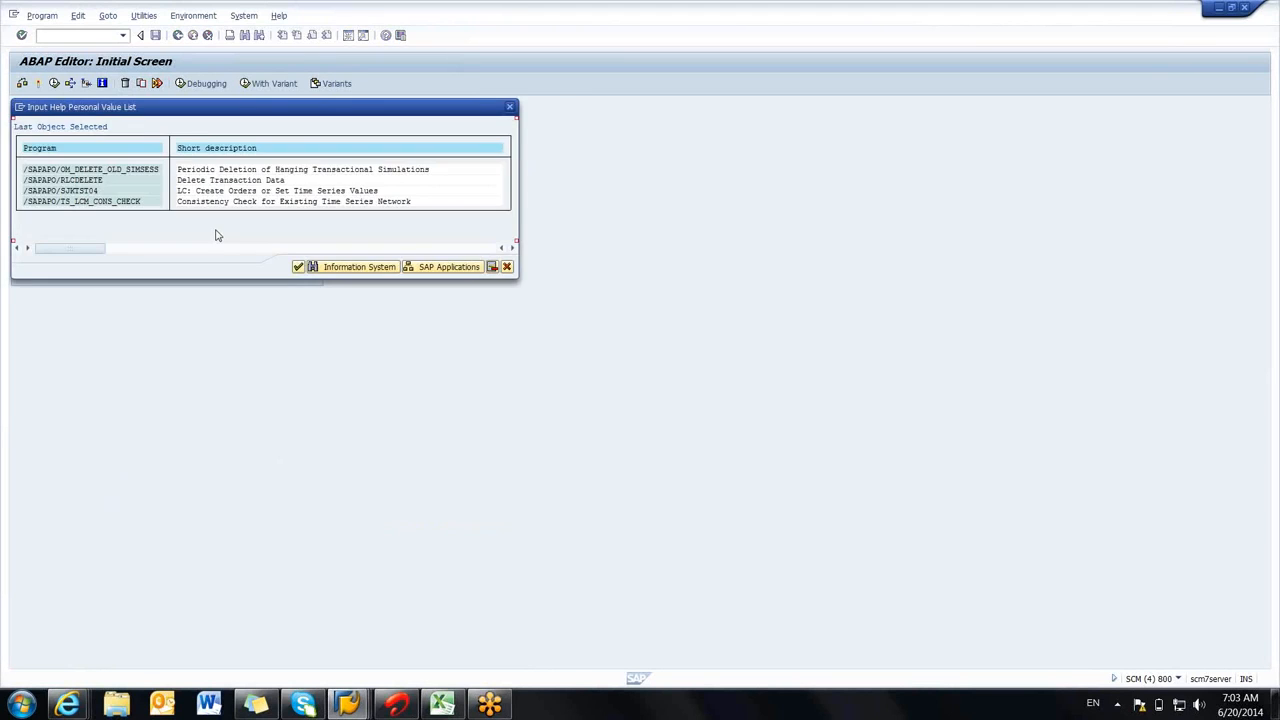
click(510, 110)
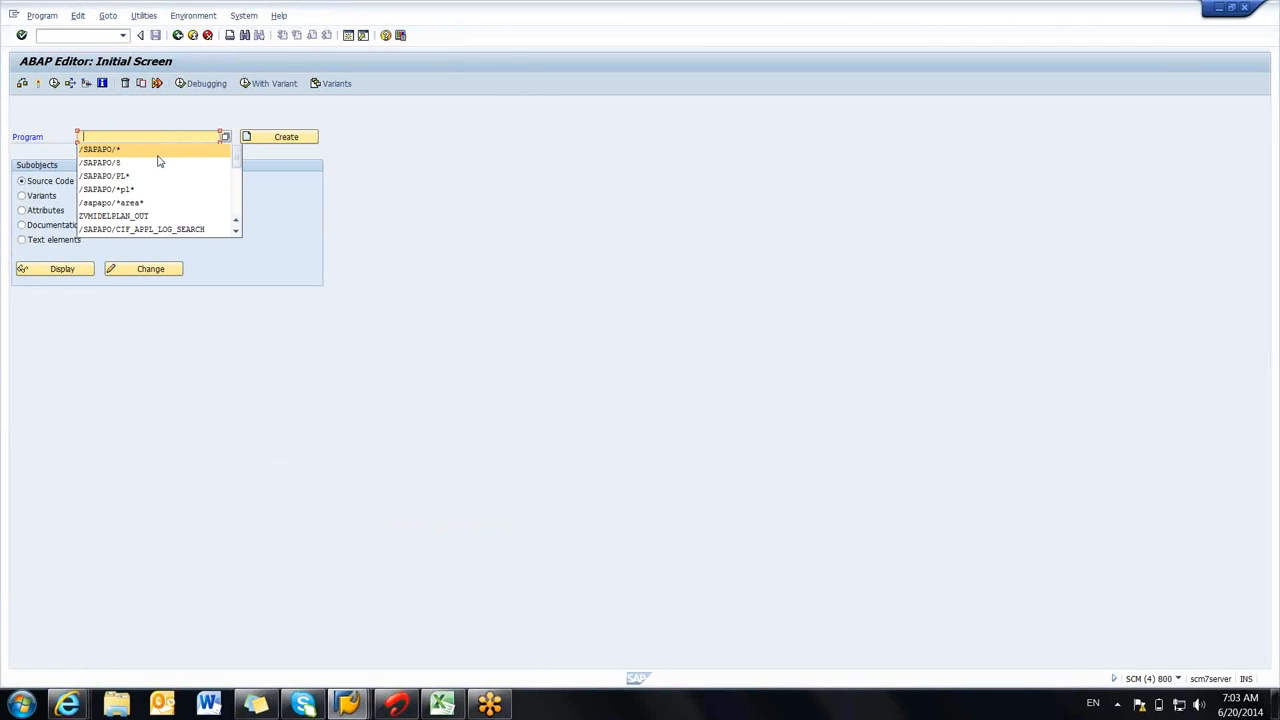
Step: Check the program field's input help in the ABAP Editor once more and close the personal value list
click(151, 137)
key(F4)
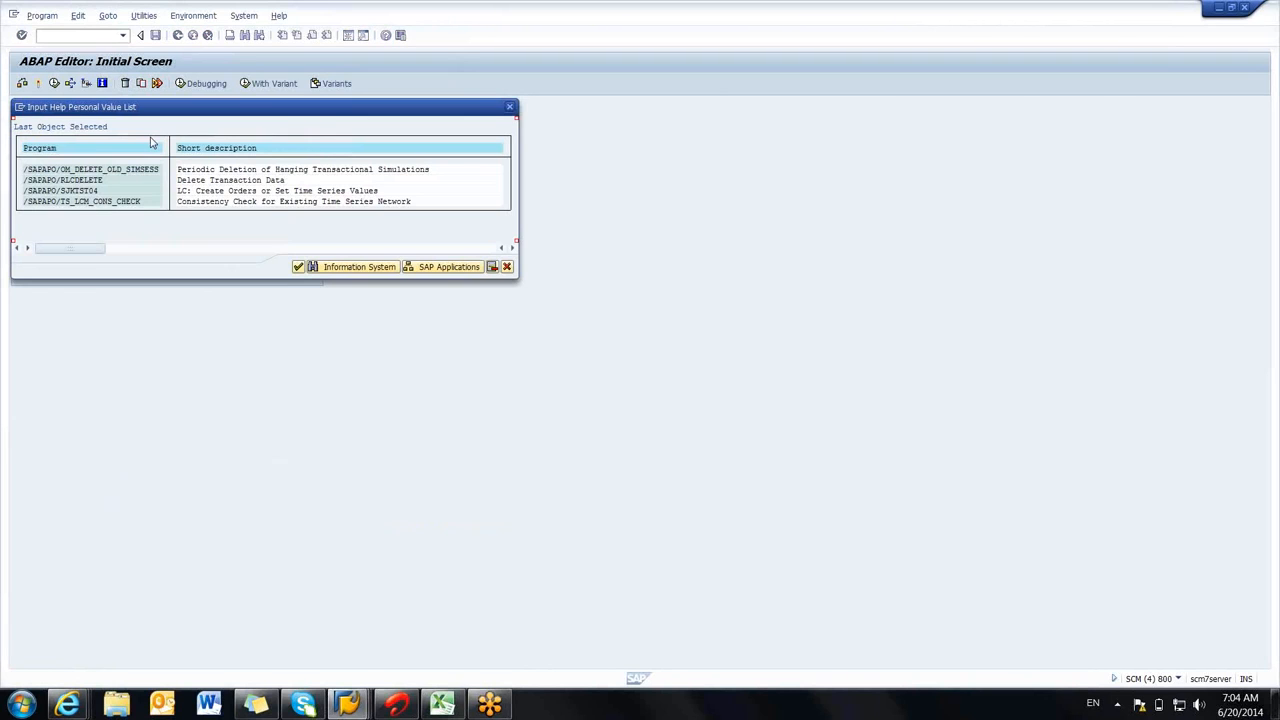
click(507, 267)
Step: Switch to the S&DP Administration session and look through its list of planning areas and their statuses
click(352, 706)
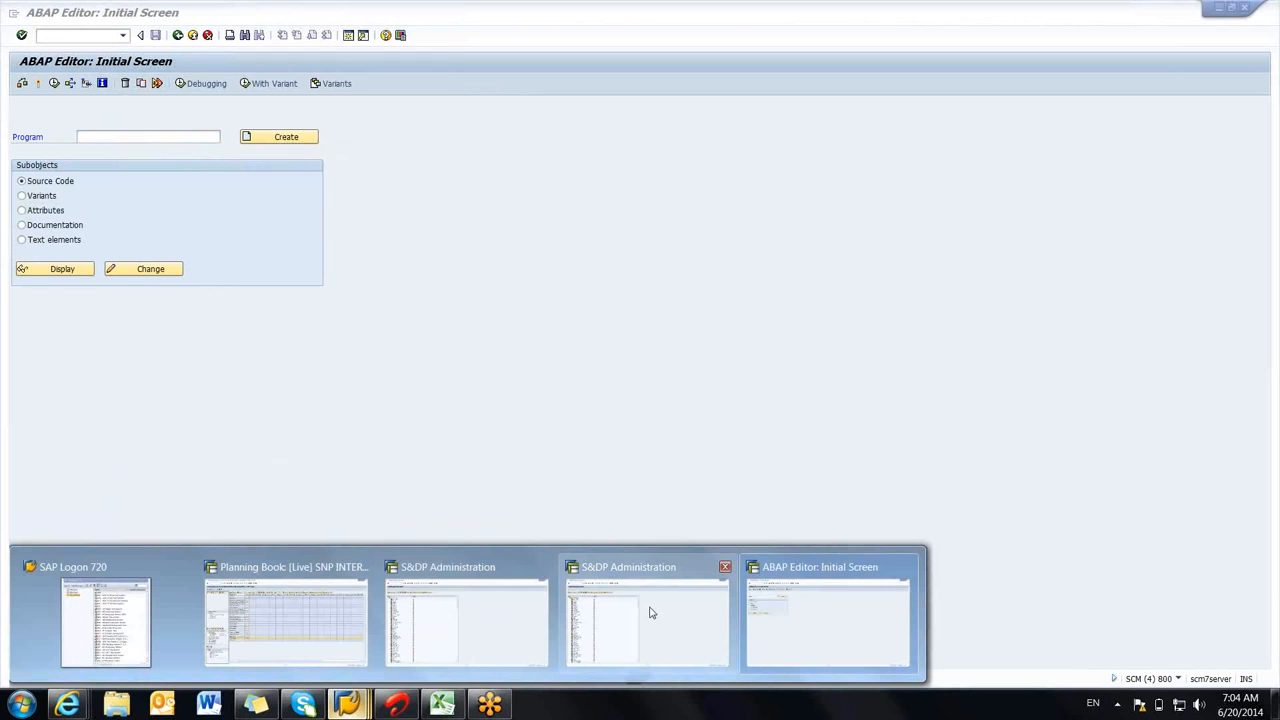
click(478, 608)
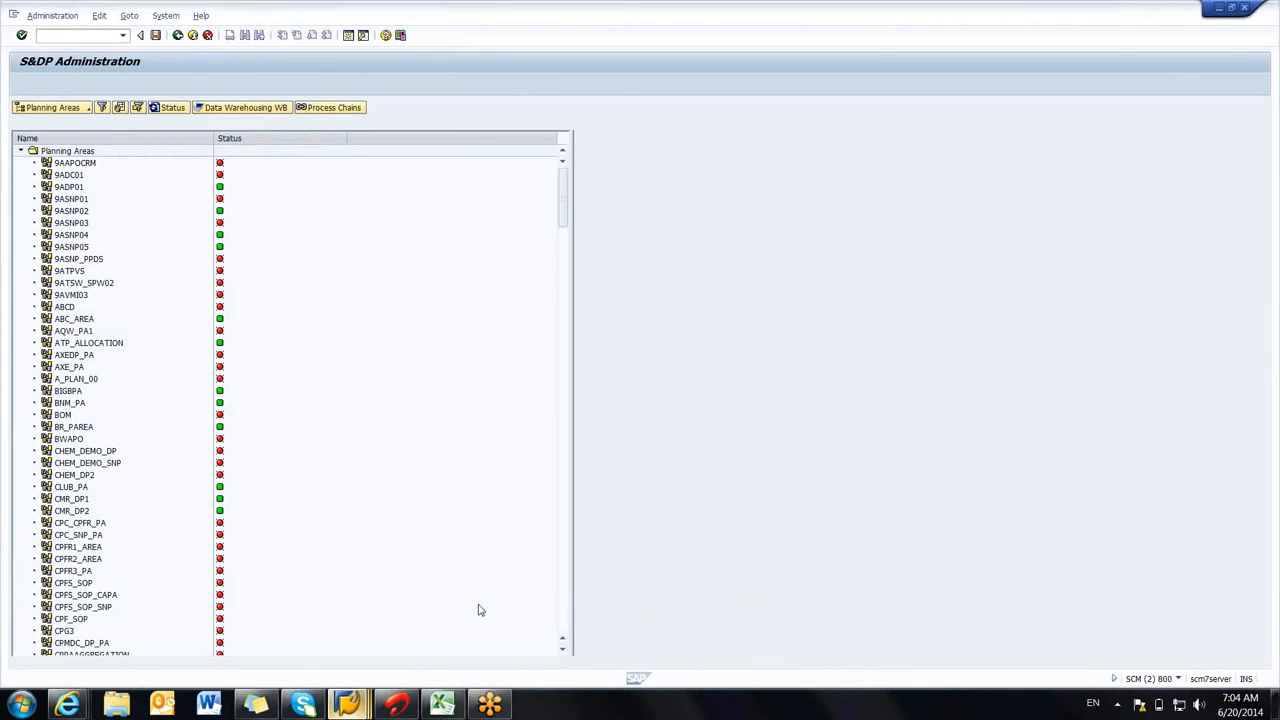
click(350, 705)
click(640, 608)
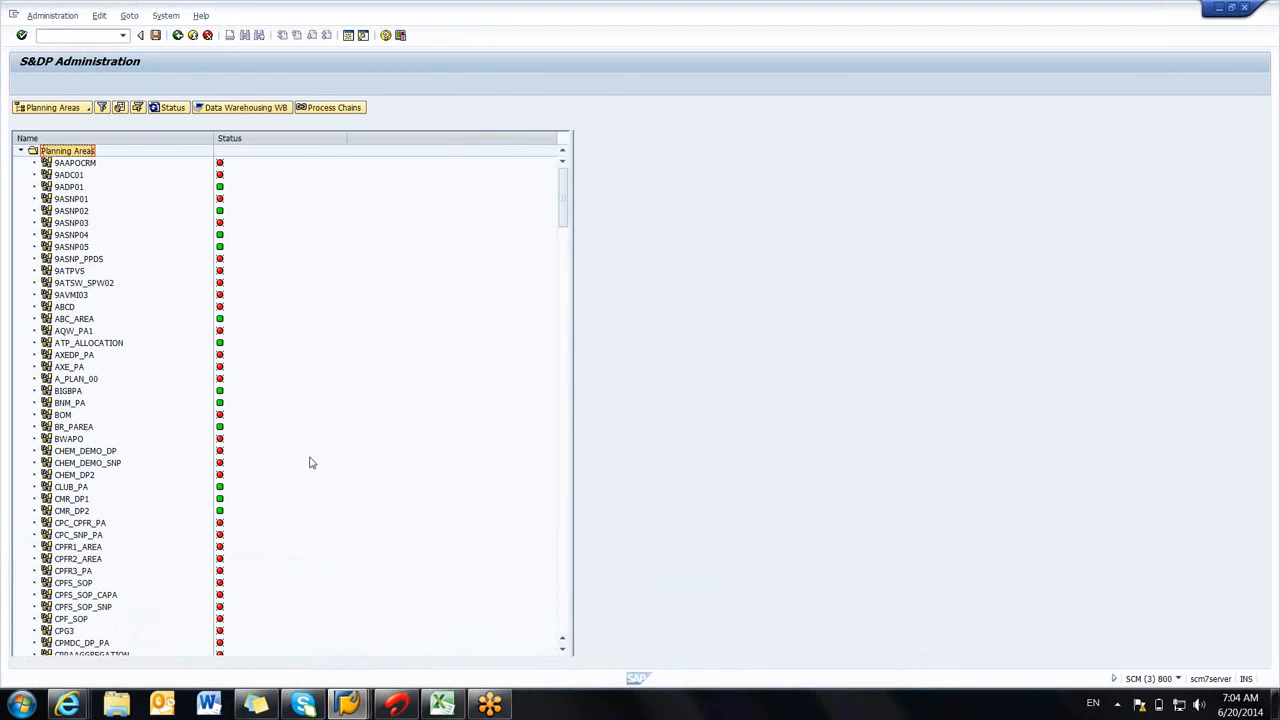
drag(567, 180, 592, 600)
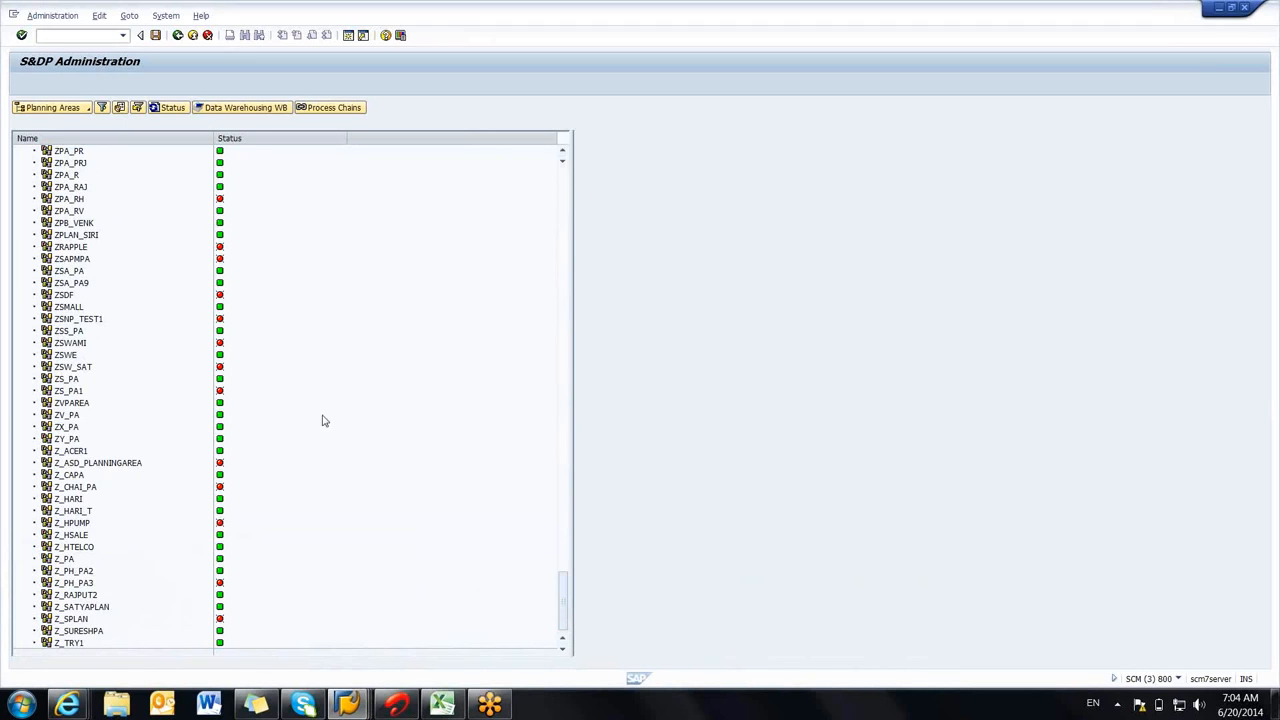
drag(563, 602, 567, 494)
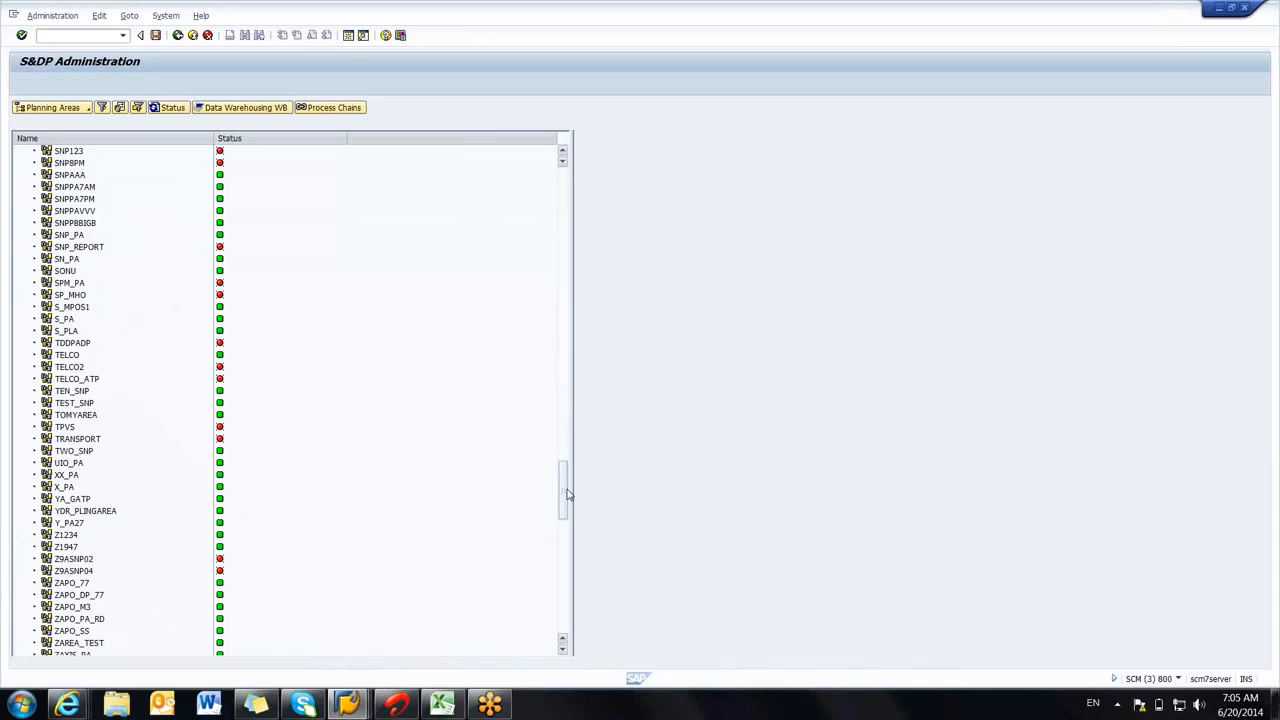
drag(566, 494, 562, 594)
click(364, 703)
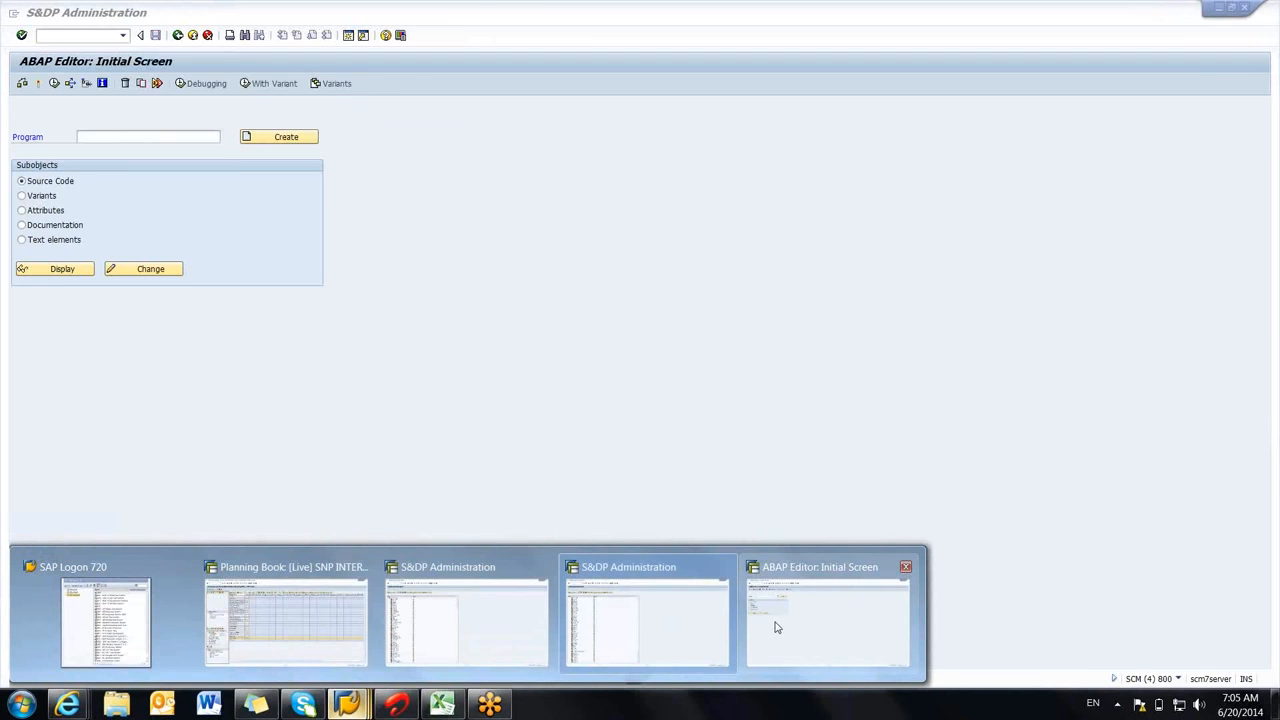
click(645, 645)
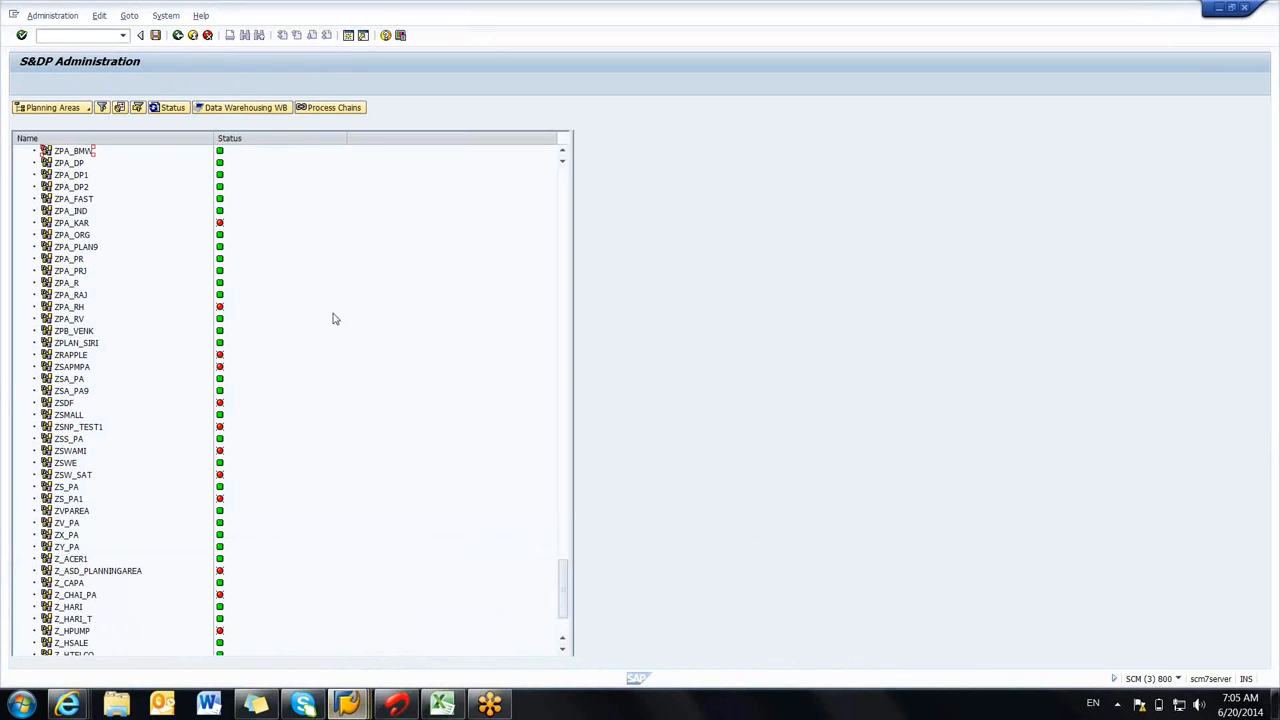
Step: Leave S&DP Administration and start Define Planning Book (/SAPAPO/SDP8B) from the Supply Network Planning current settings
click(178, 36)
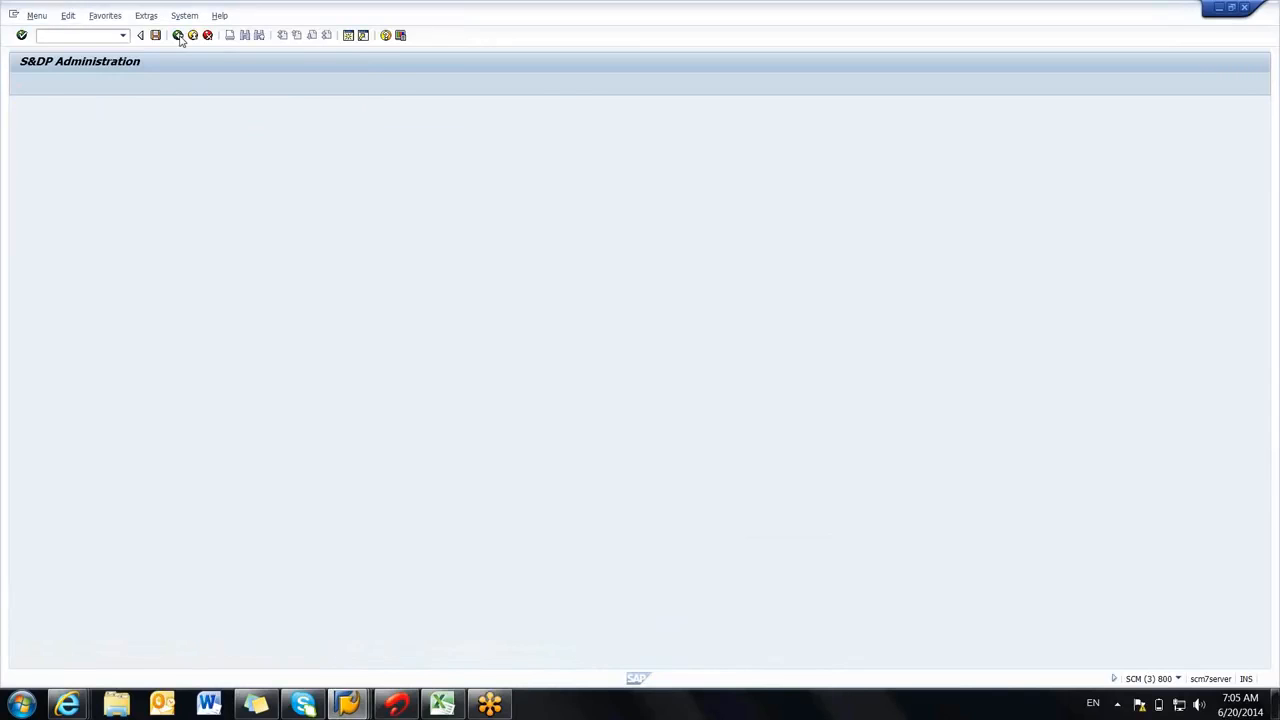
click(205, 492)
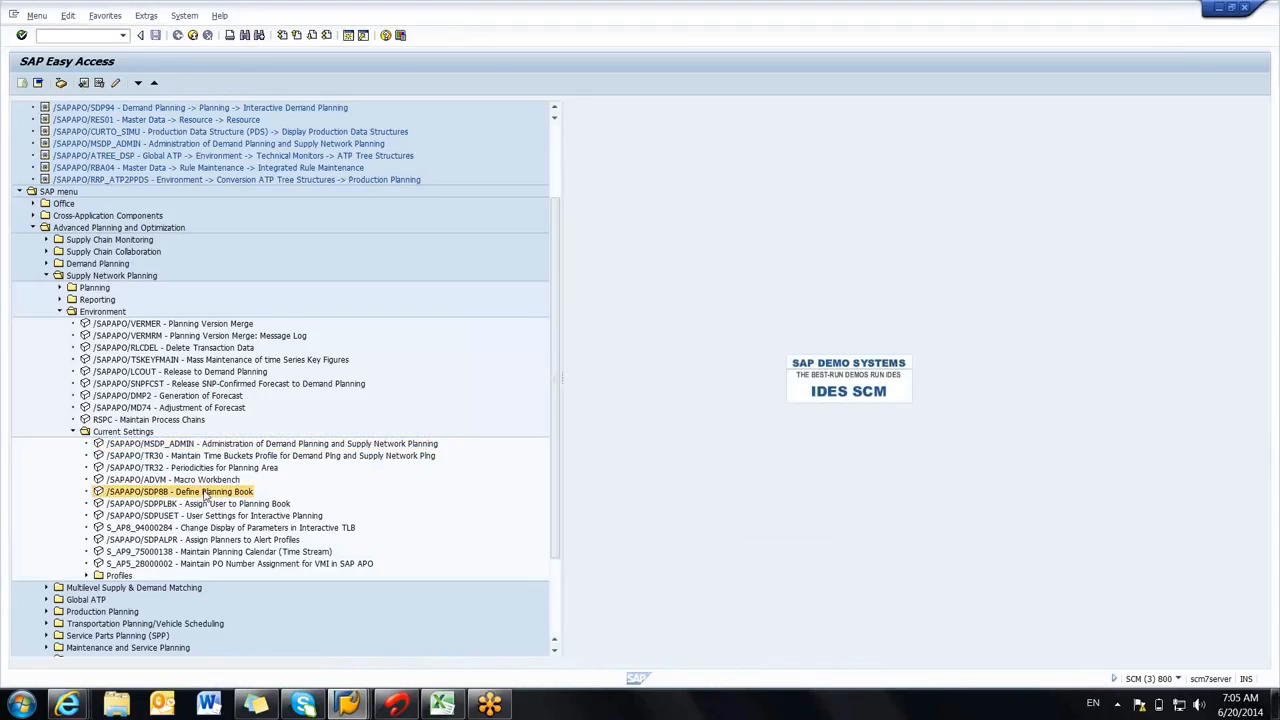
double_click(205, 492)
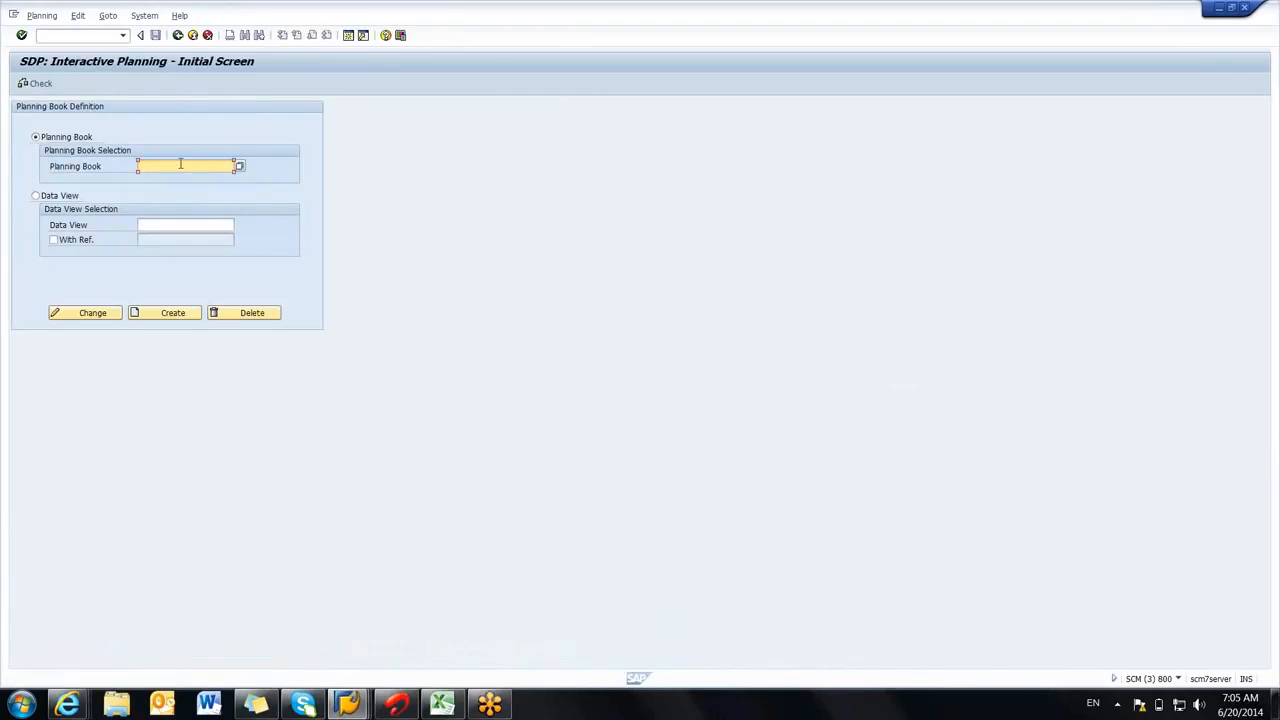
click(181, 164)
click(170, 179)
key(BackSpace)
key(BackSpace)
key(BackSpace)
key(BackSpace)
key(BackSpace)
key(BackSpace)
key(BackSpace)
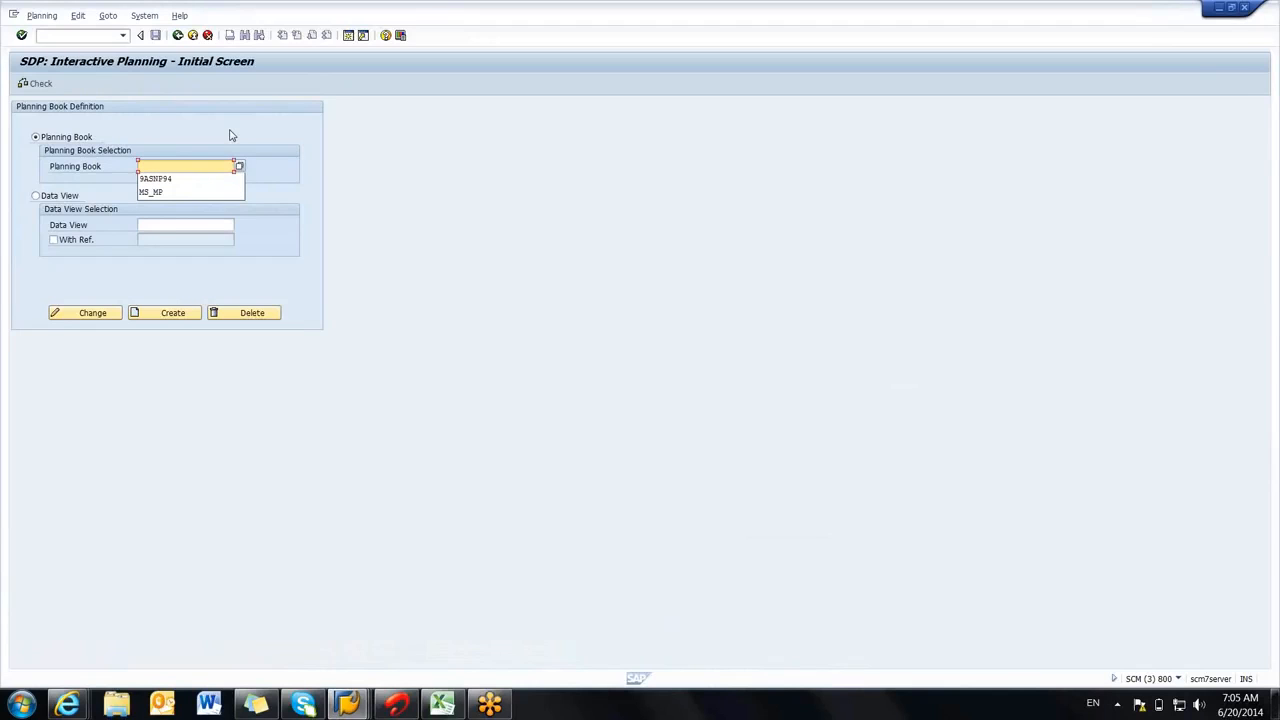
text(ZPB)
key(BackSpace)
key(BackSpace)
key(BackSpace)
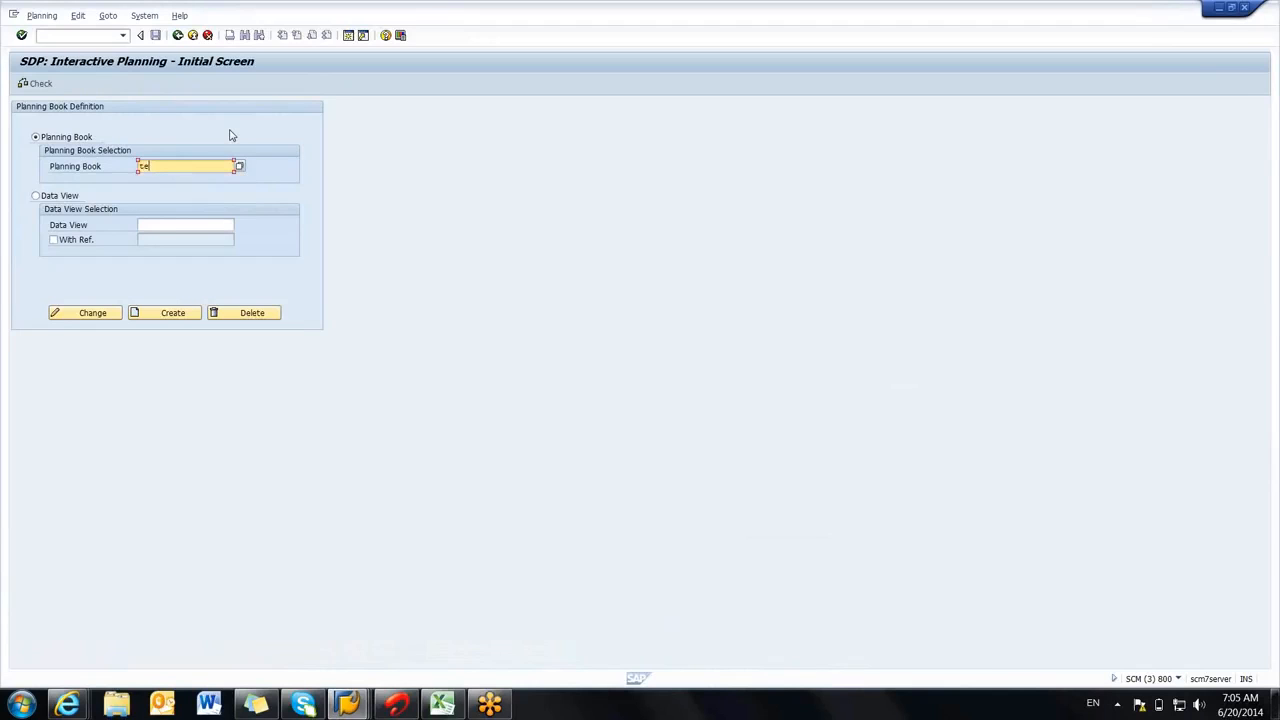
Step: Enter TEST_SNP1 as the planning book name and enable creation with reference
text(TEST_SNP)
click(61, 243)
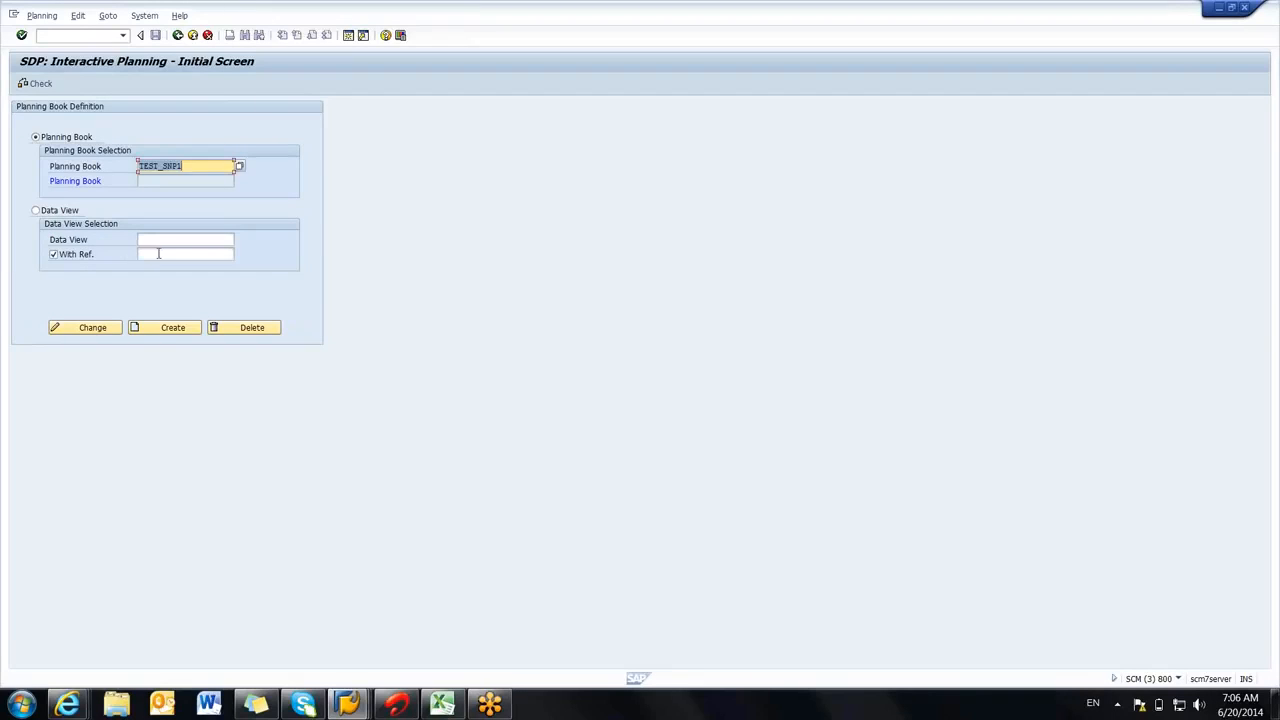
Step: Look up the data view name under planning book 9ASNP94 in the live planning session and enter SNP94(1) as the reference
click(157, 258)
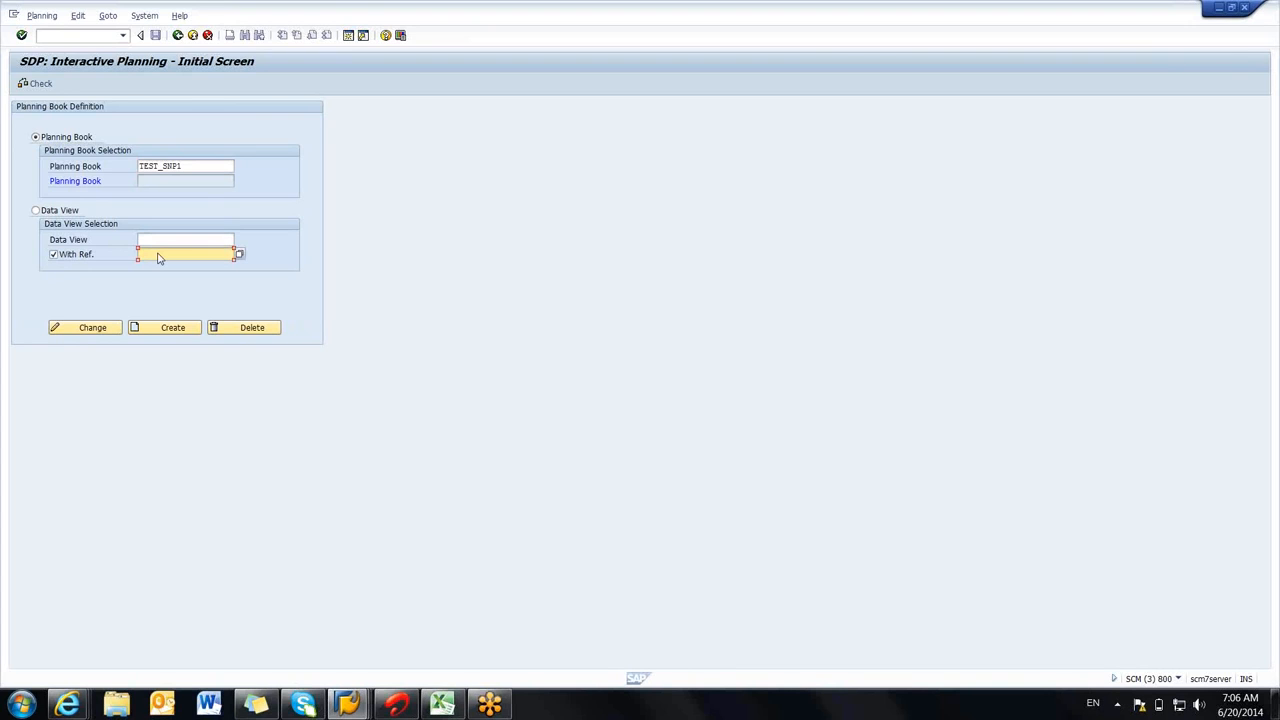
key(alt+Tab)
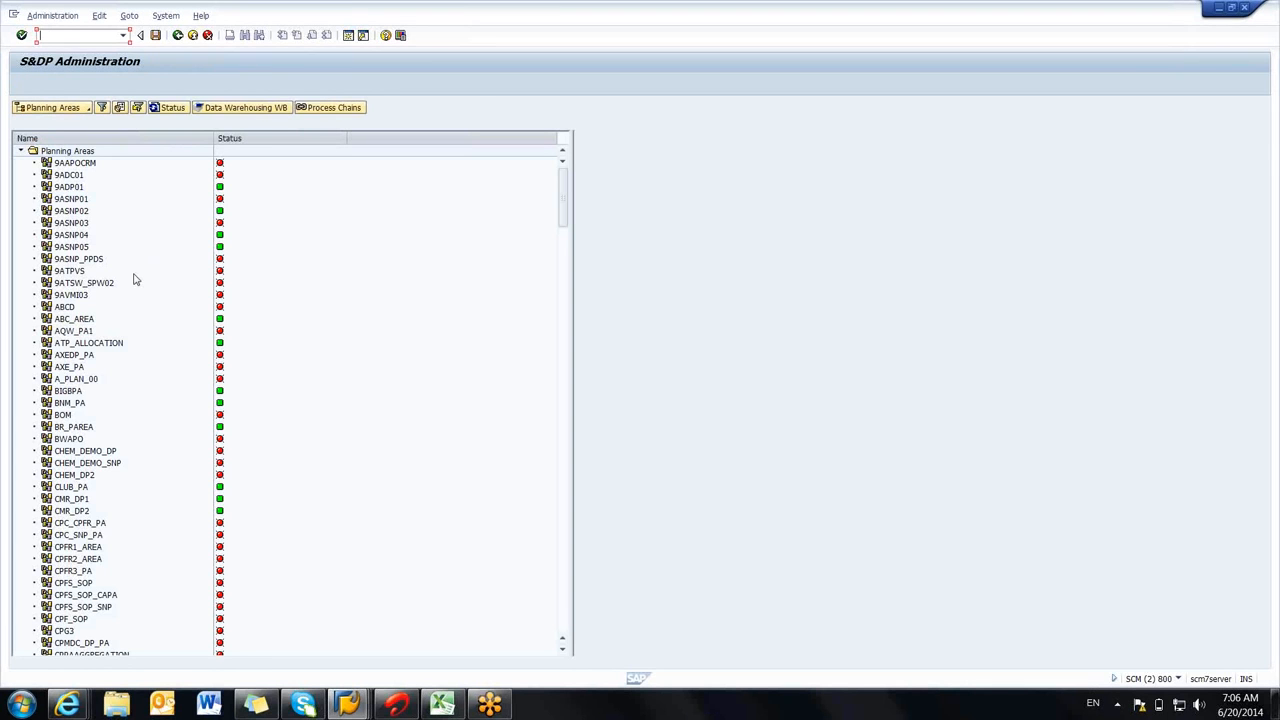
key(alt+Tab)
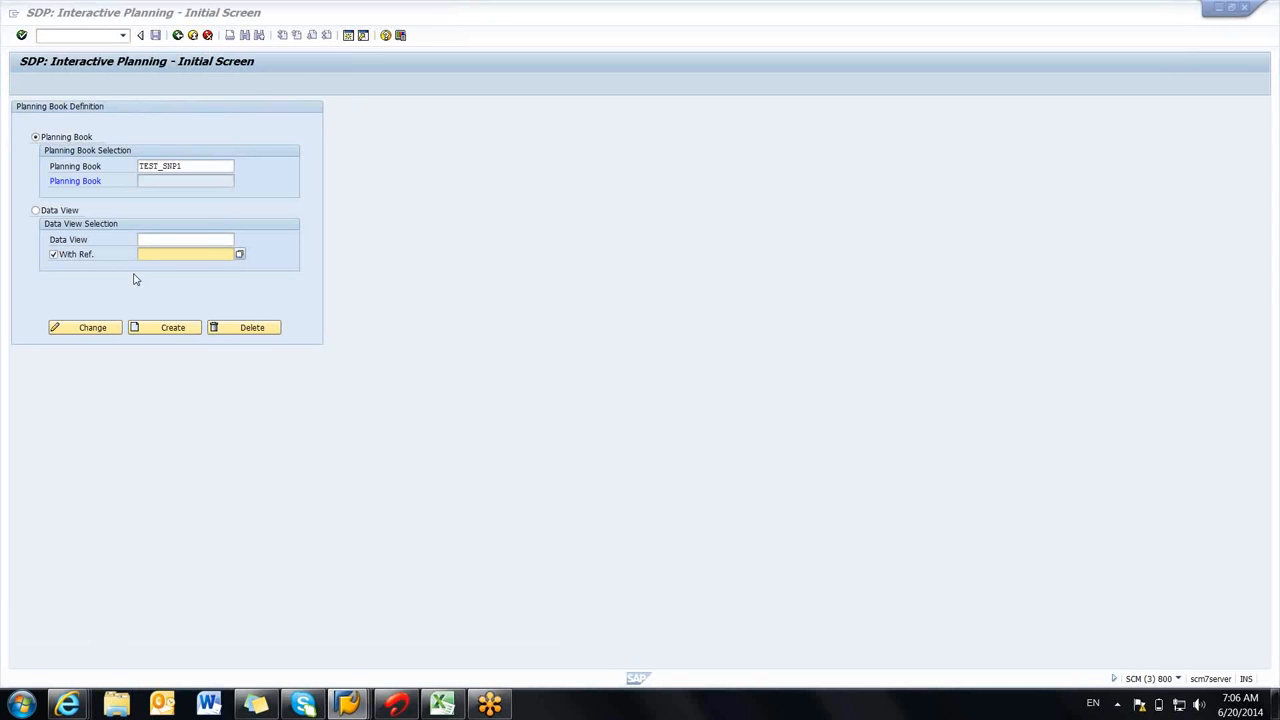
key(alt+Tab)
key(alt+Tab)
key(alt+Tab)
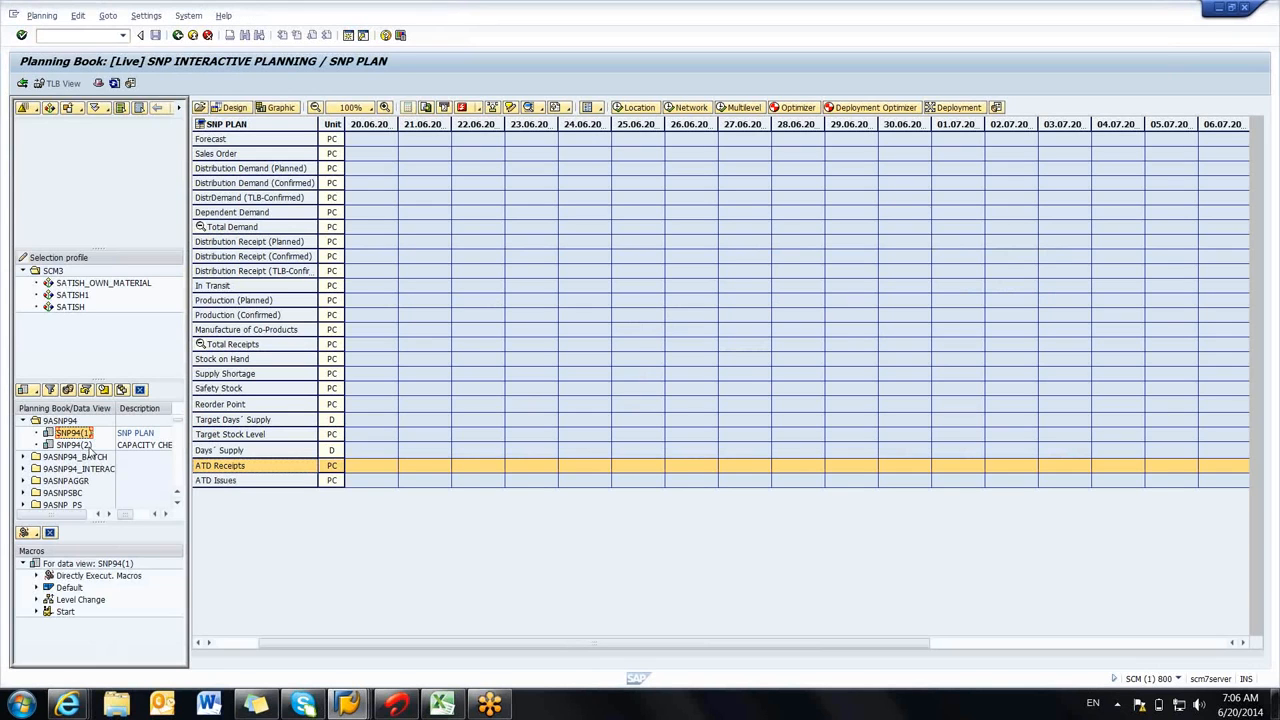
key(alt+Tab)
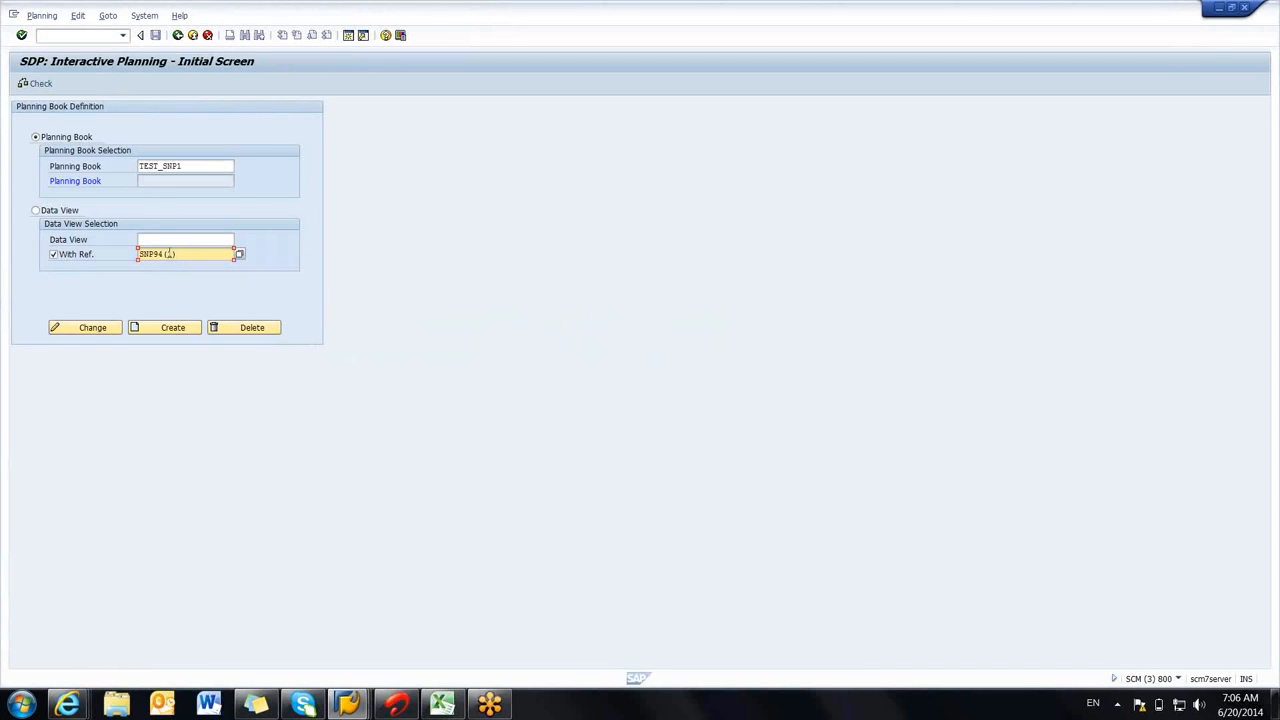
drag(183, 255, 137, 260)
Step: Name the new data view SNP_DV and keep SNP94(1) as its reference
click(148, 240)
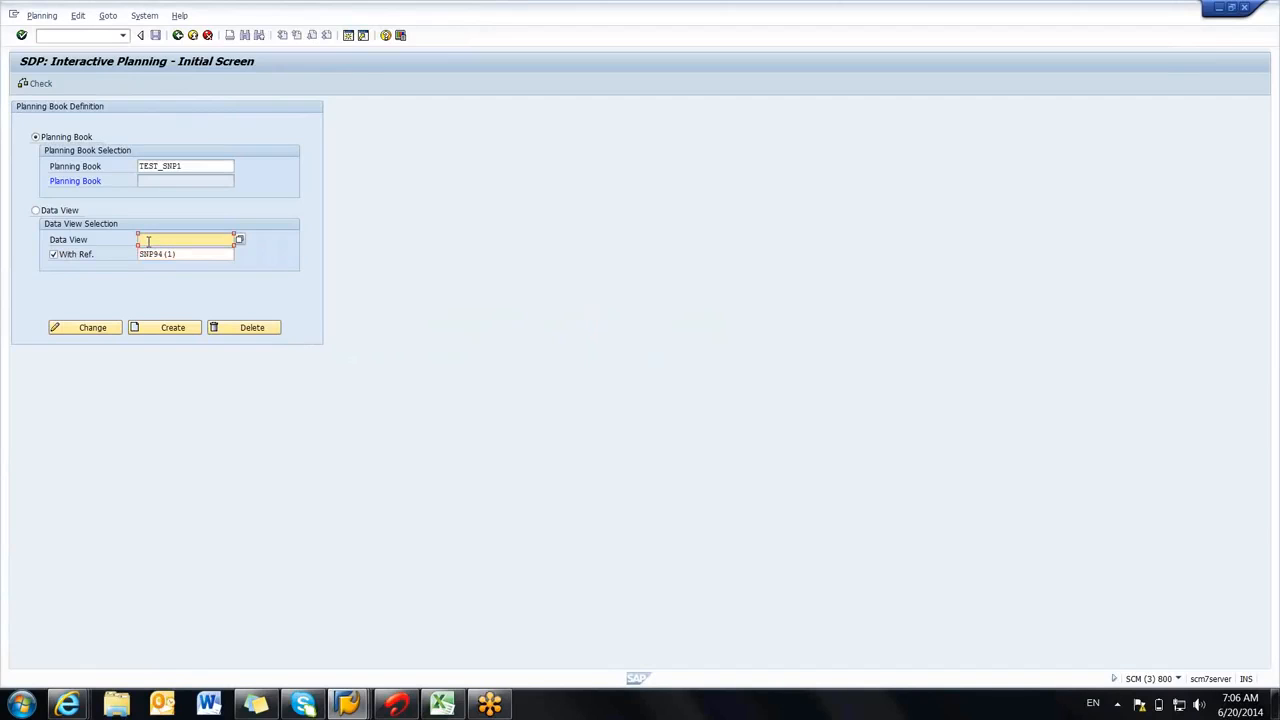
text(snp_d)
click(191, 257)
key(BackSpace)
key(BackSpace)
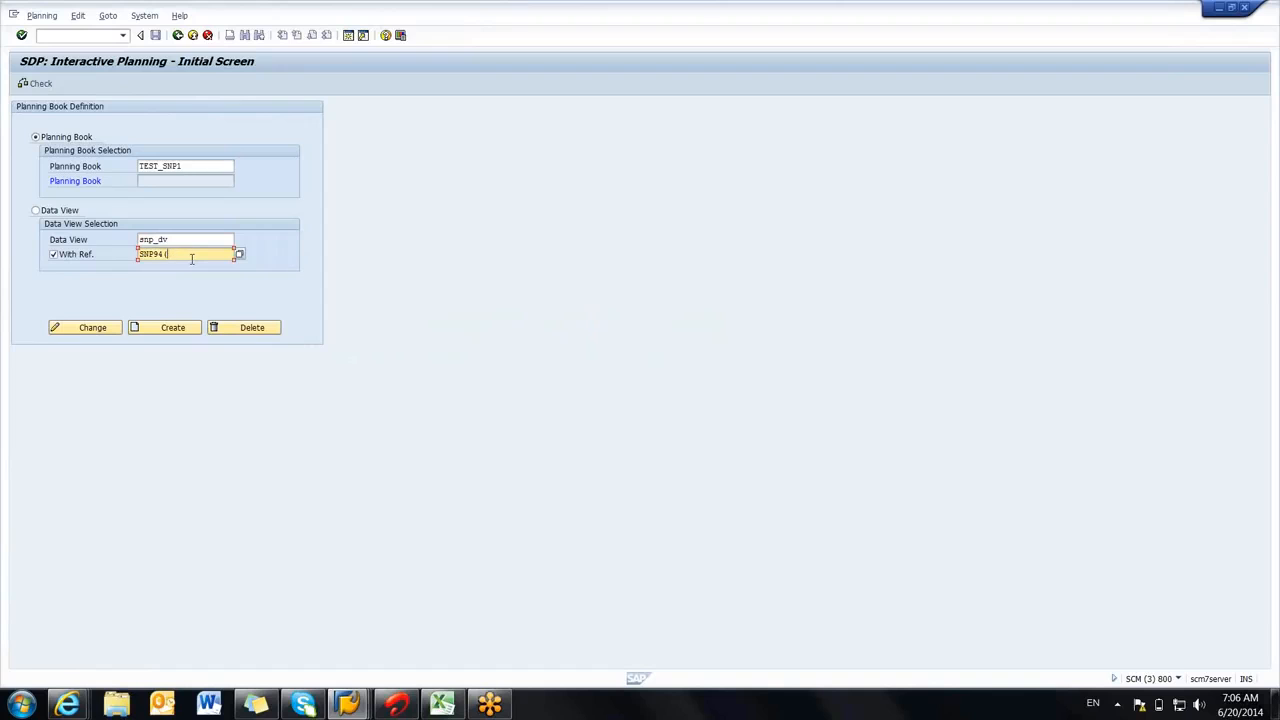
text(1))
click(182, 241)
key(BackSpace)
key(BackSpace)
key(BackSpace)
key(BackSpace)
key(BackSpace)
key(BackSpace)
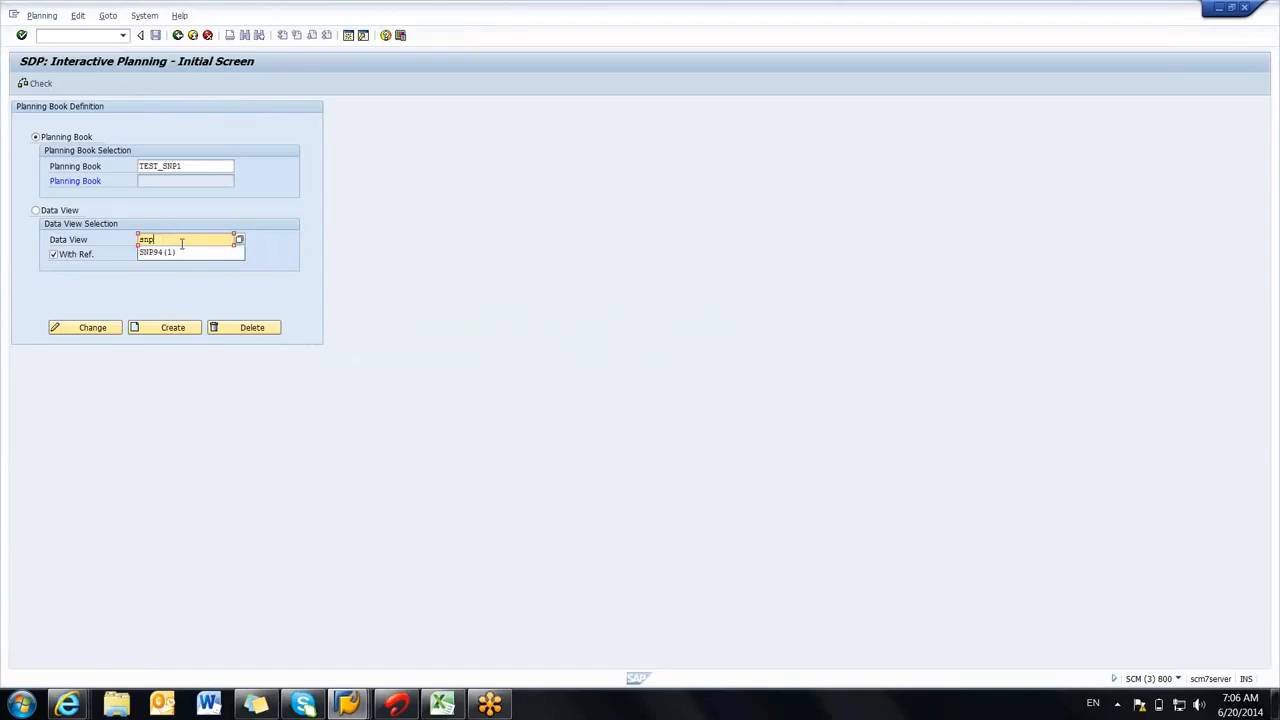
text(SNP_DV)
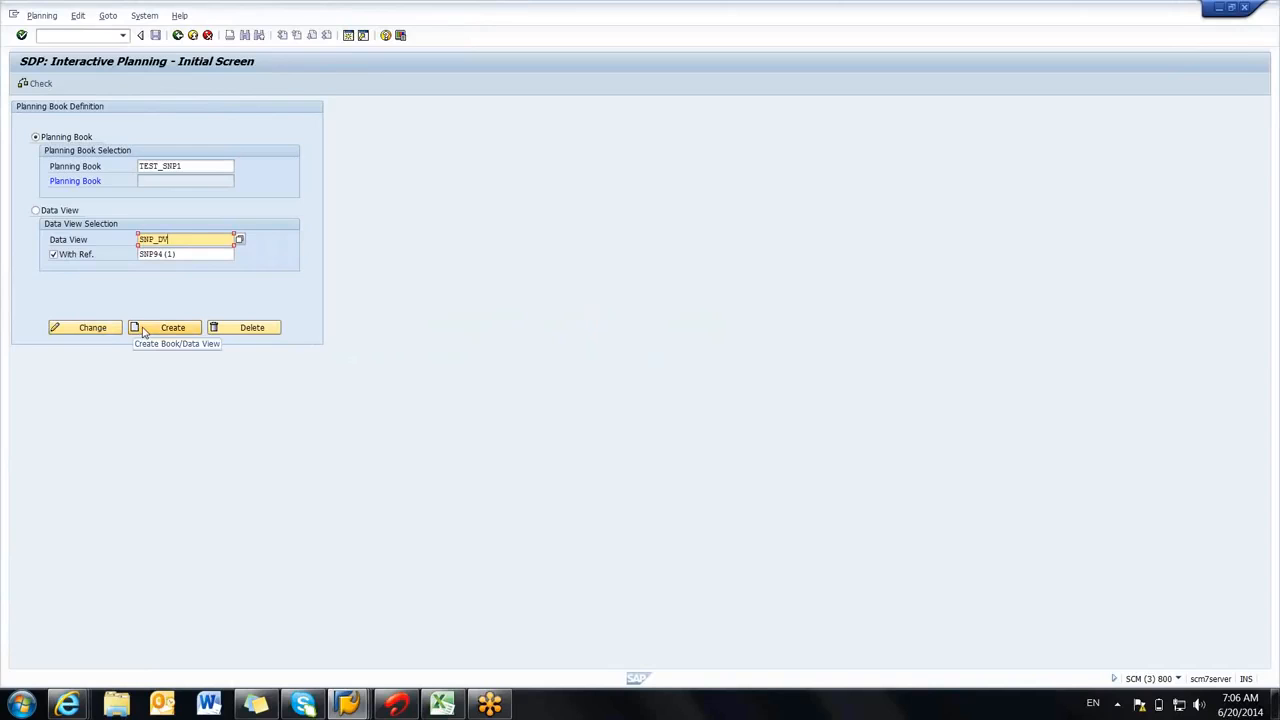
click(145, 330)
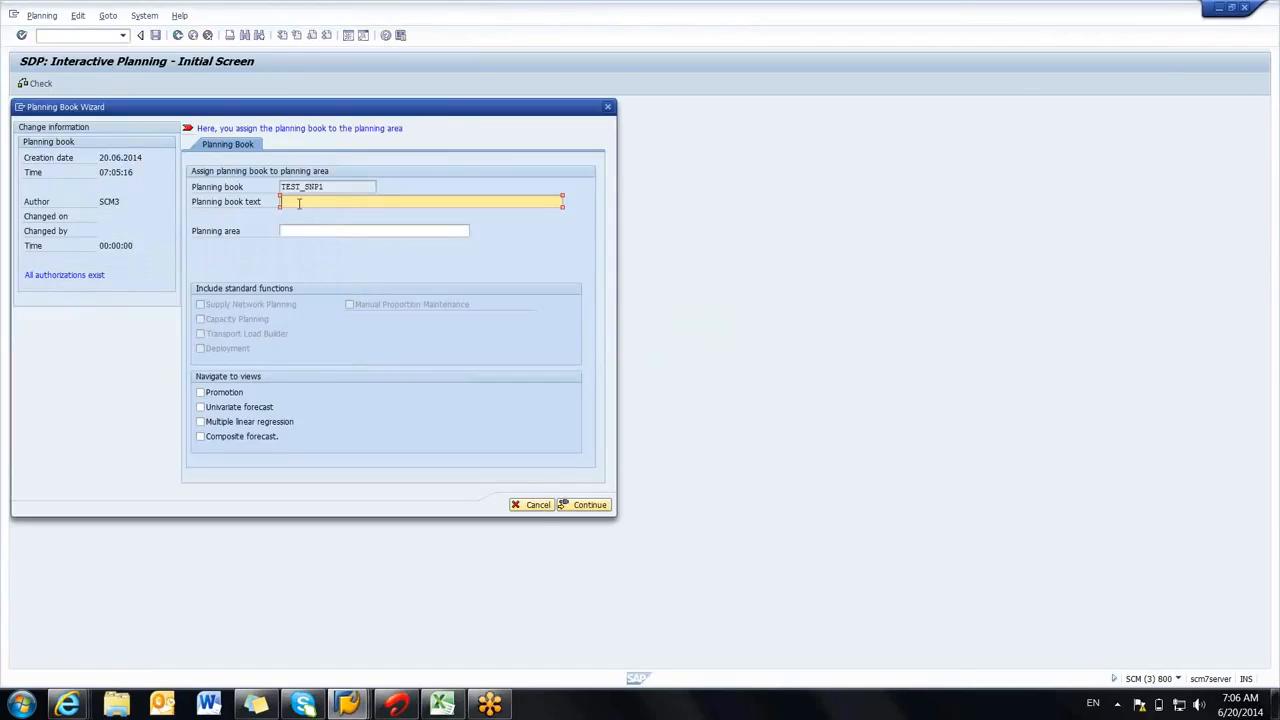
text(TES)
key(BackSpace)
key(BackSpace)
key(BackSpace)
text(test_snp)
key(Return)
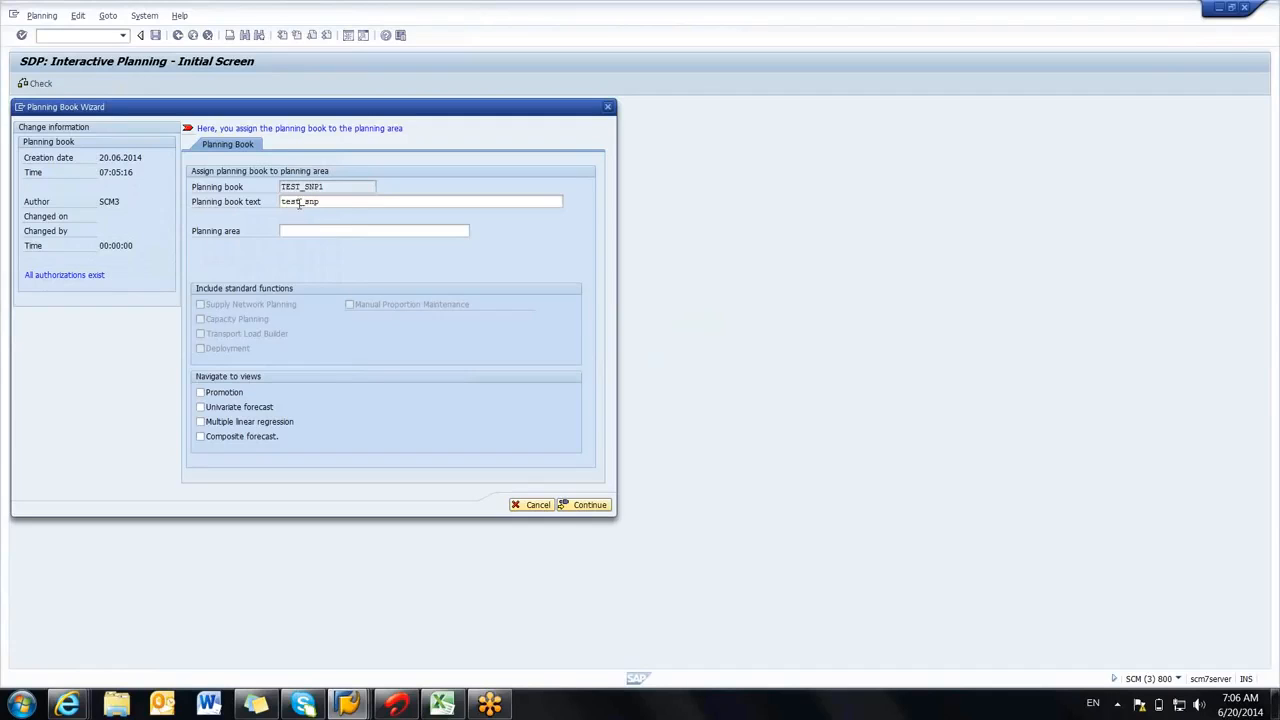
click(527, 506)
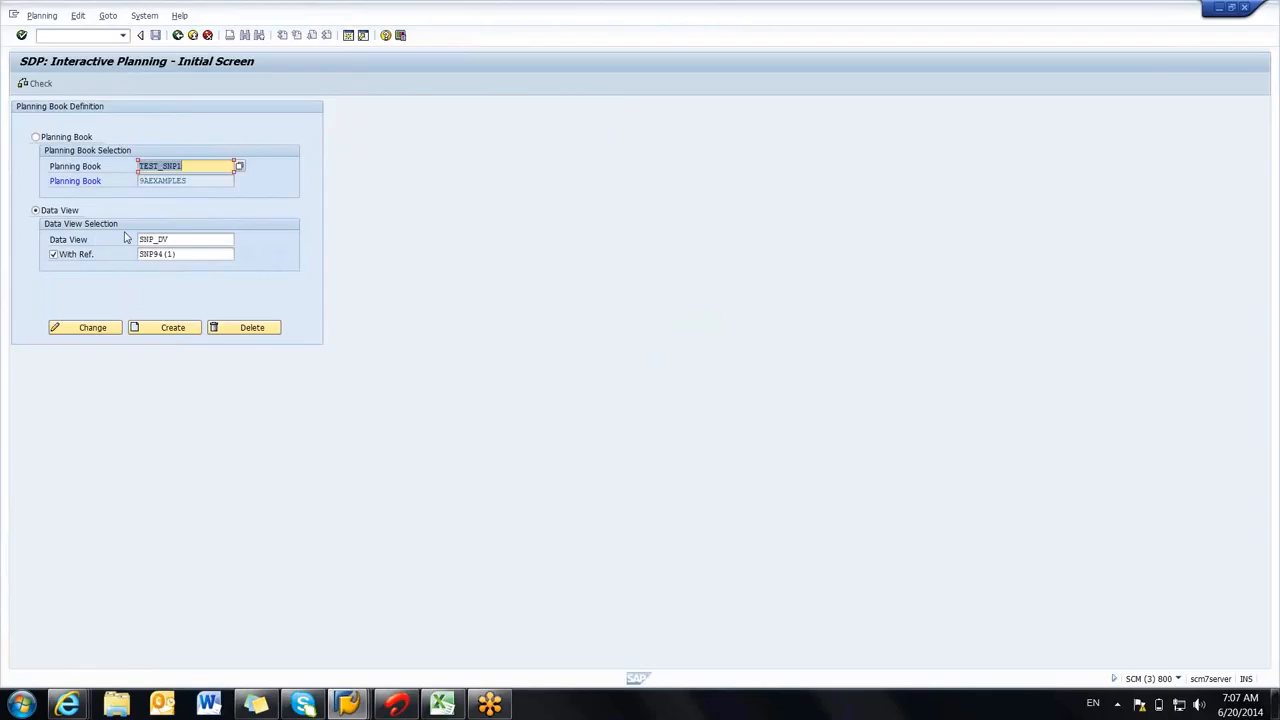
Step: Create data view SNP_DV in planning book TEST_SNP1 from reference SNP94(1) of 9AEXAMPLES, and acknowledge the copied macros
click(163, 328)
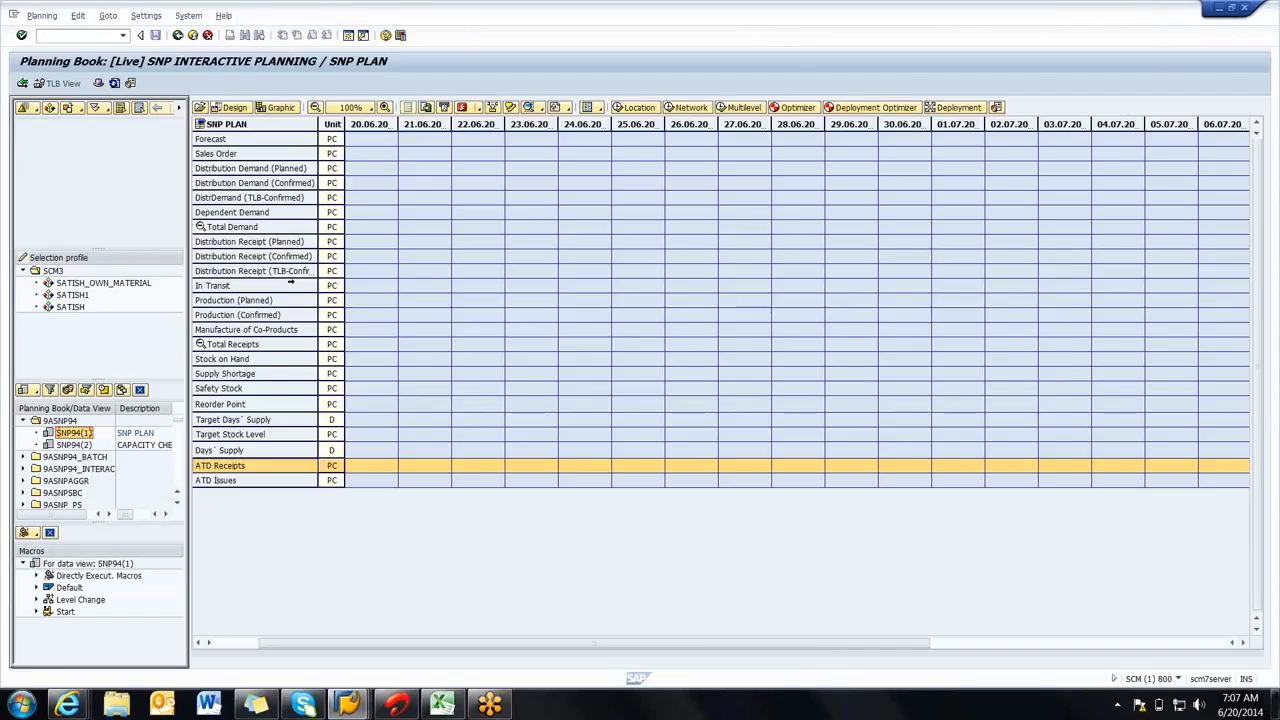
key(alt+Tab)
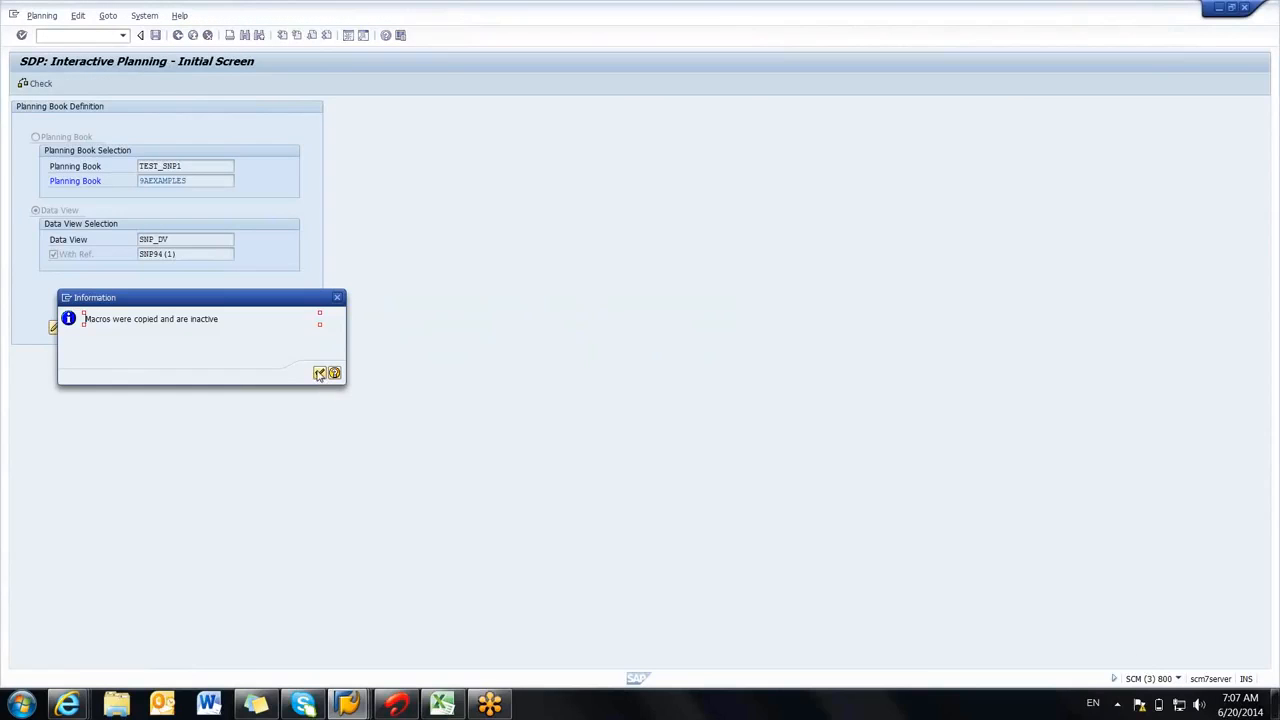
click(319, 373)
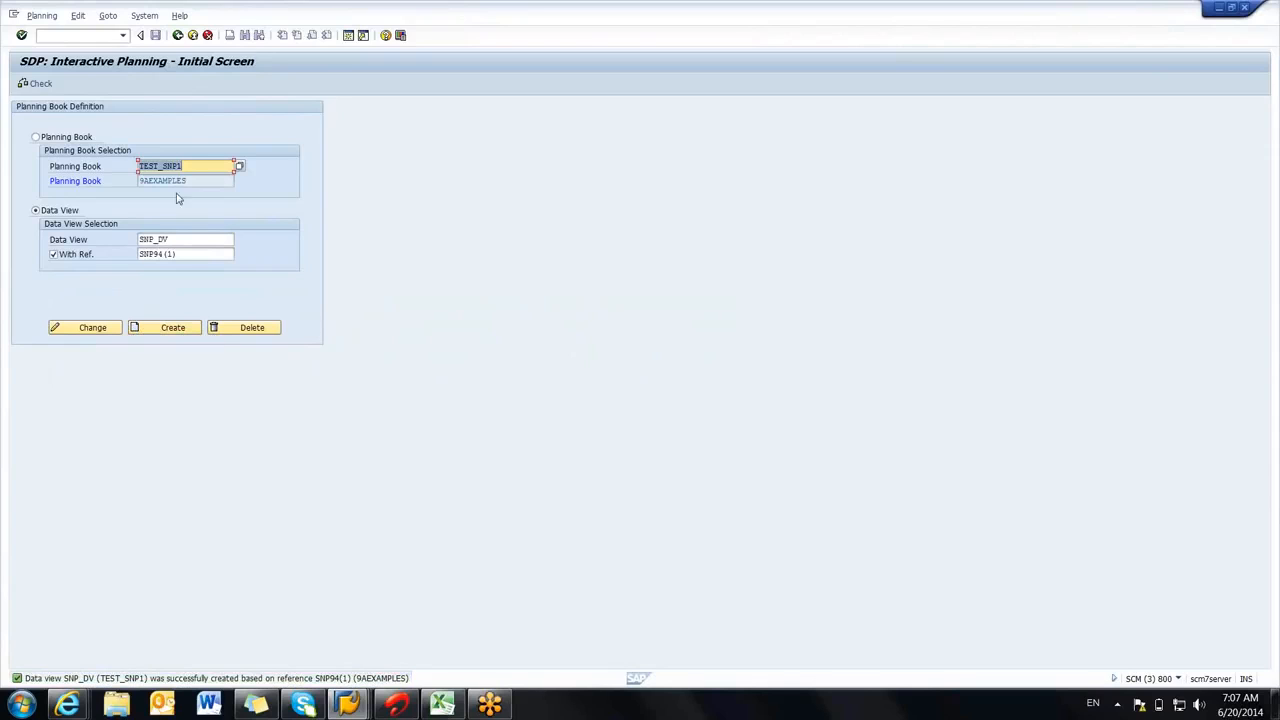
Step: Review data view SNP_DV of TEST_SNP1 in the Planning Book Wizard, including its key figure and data view settings, and return to SAP Easy Access
click(96, 330)
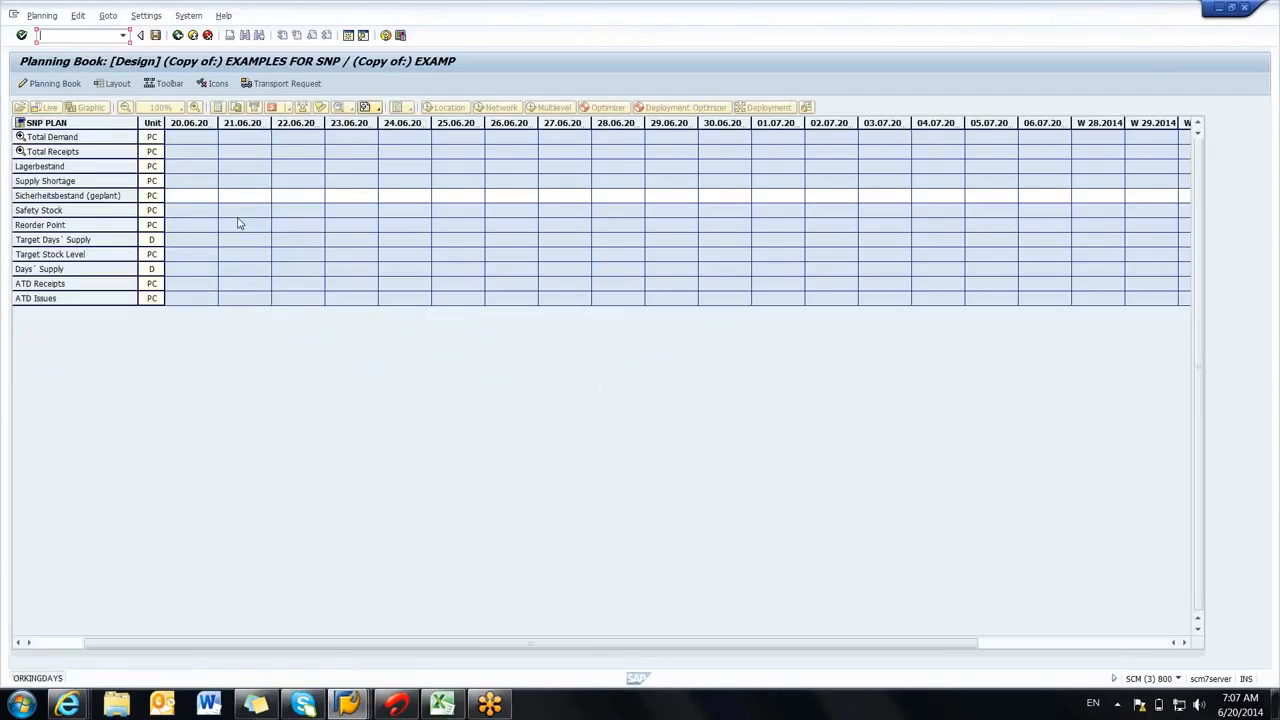
click(60, 86)
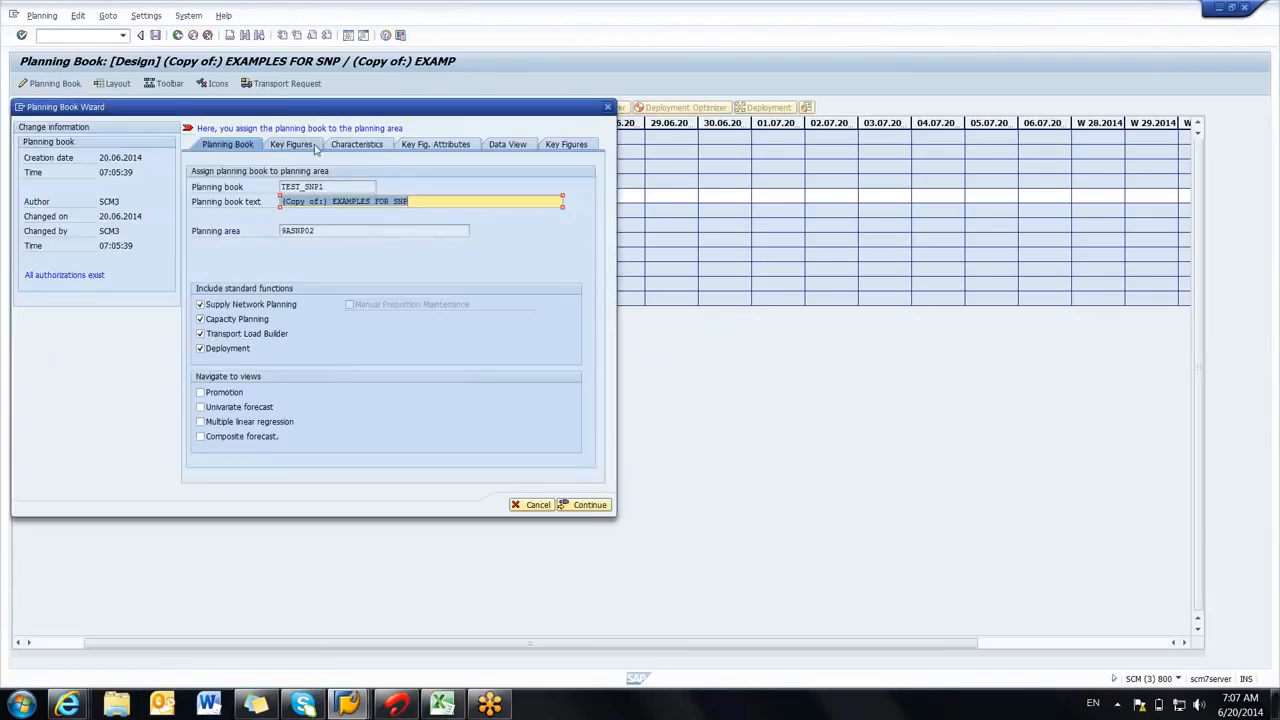
click(298, 146)
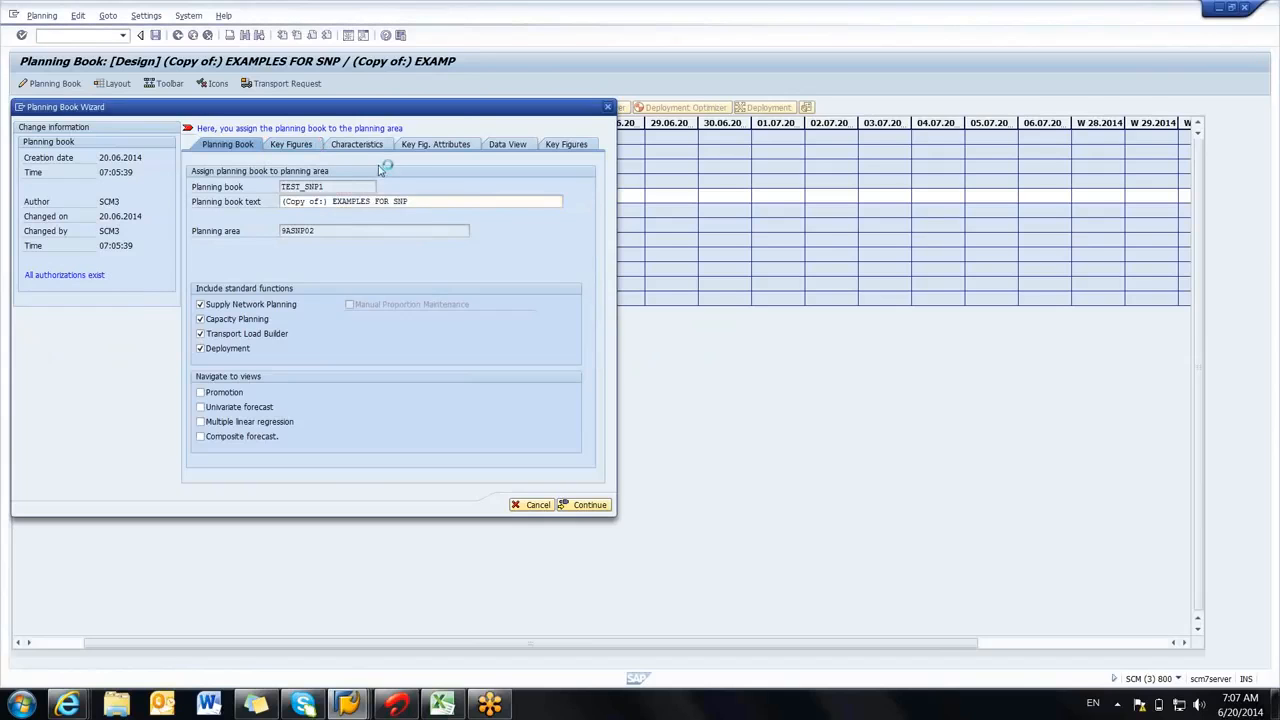
click(435, 146)
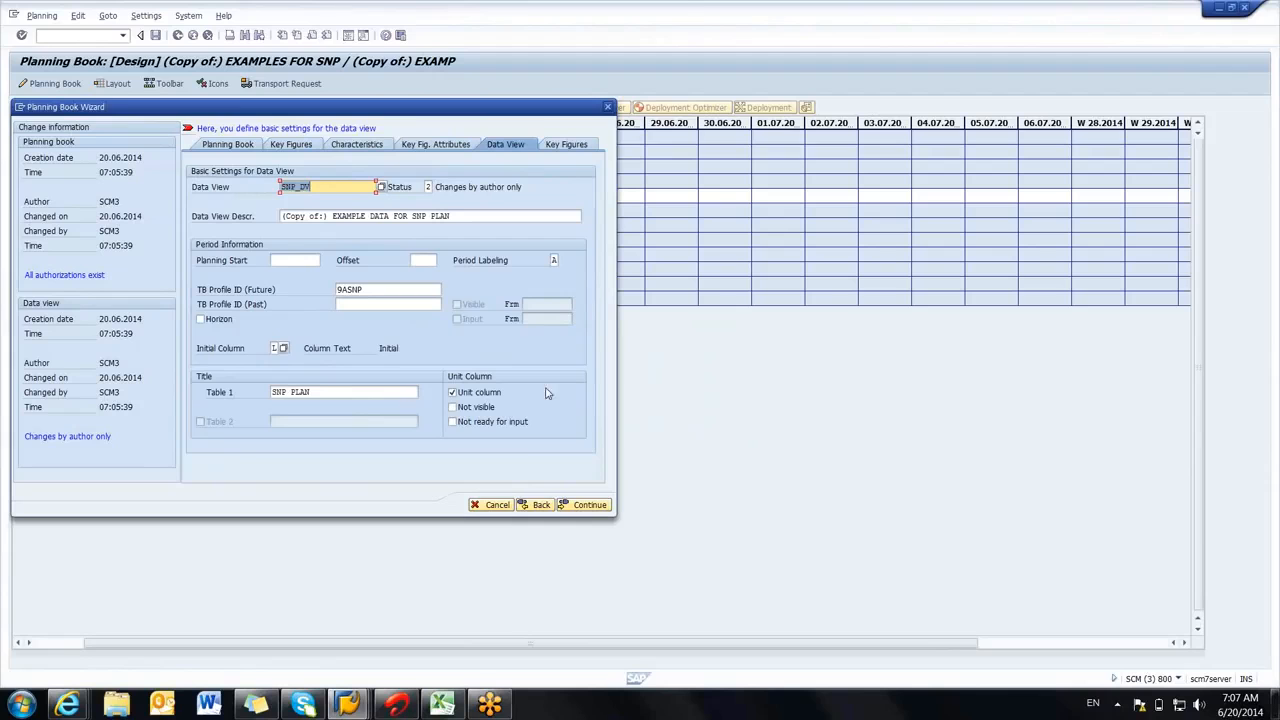
click(494, 503)
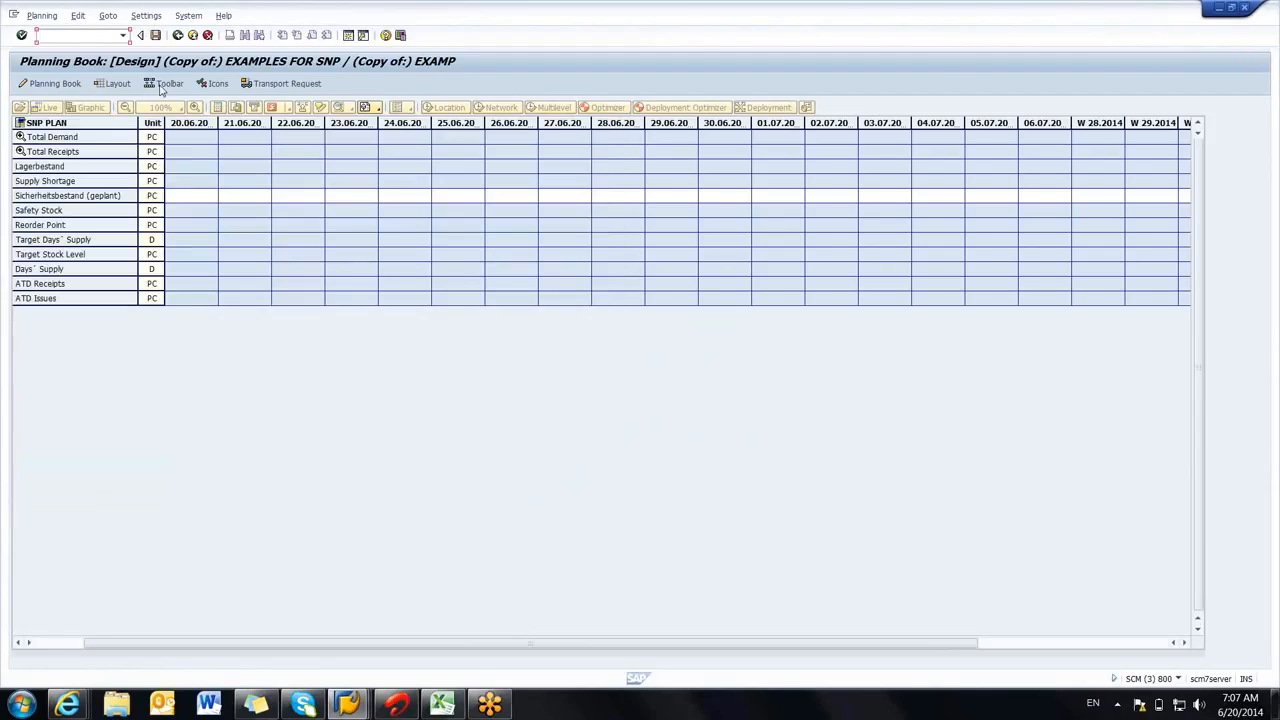
click(55, 86)
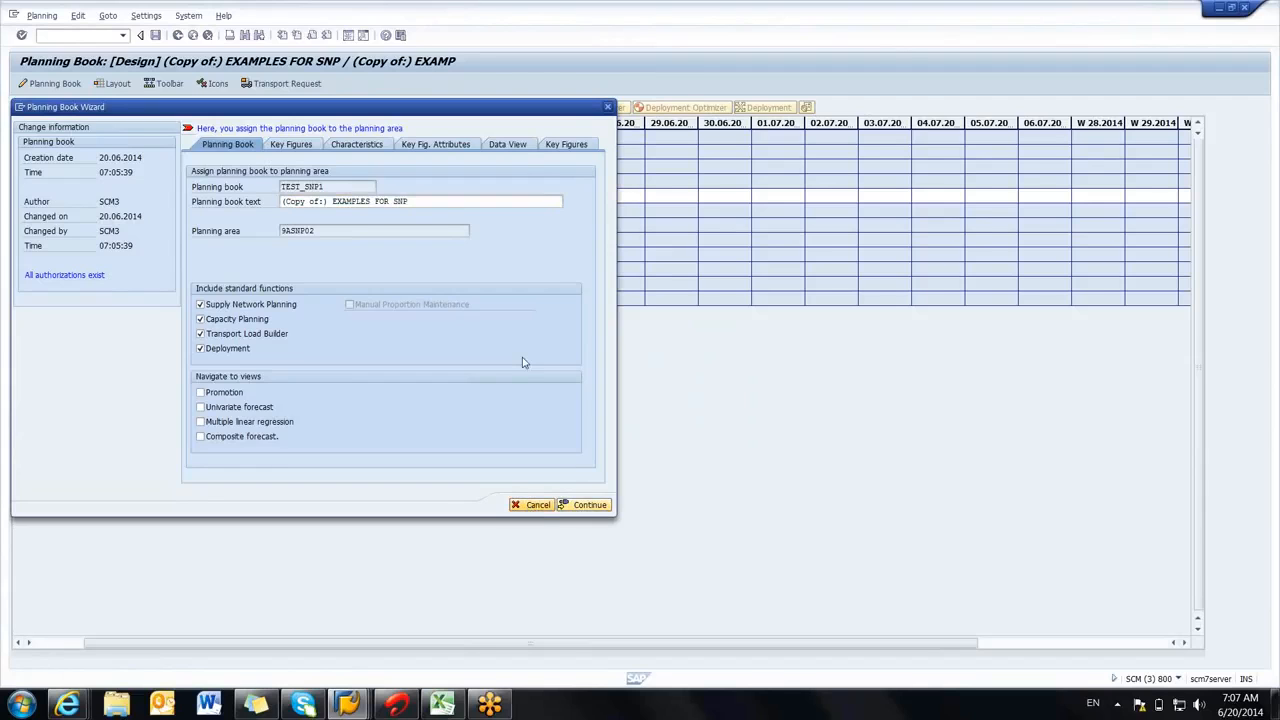
key(Escape)
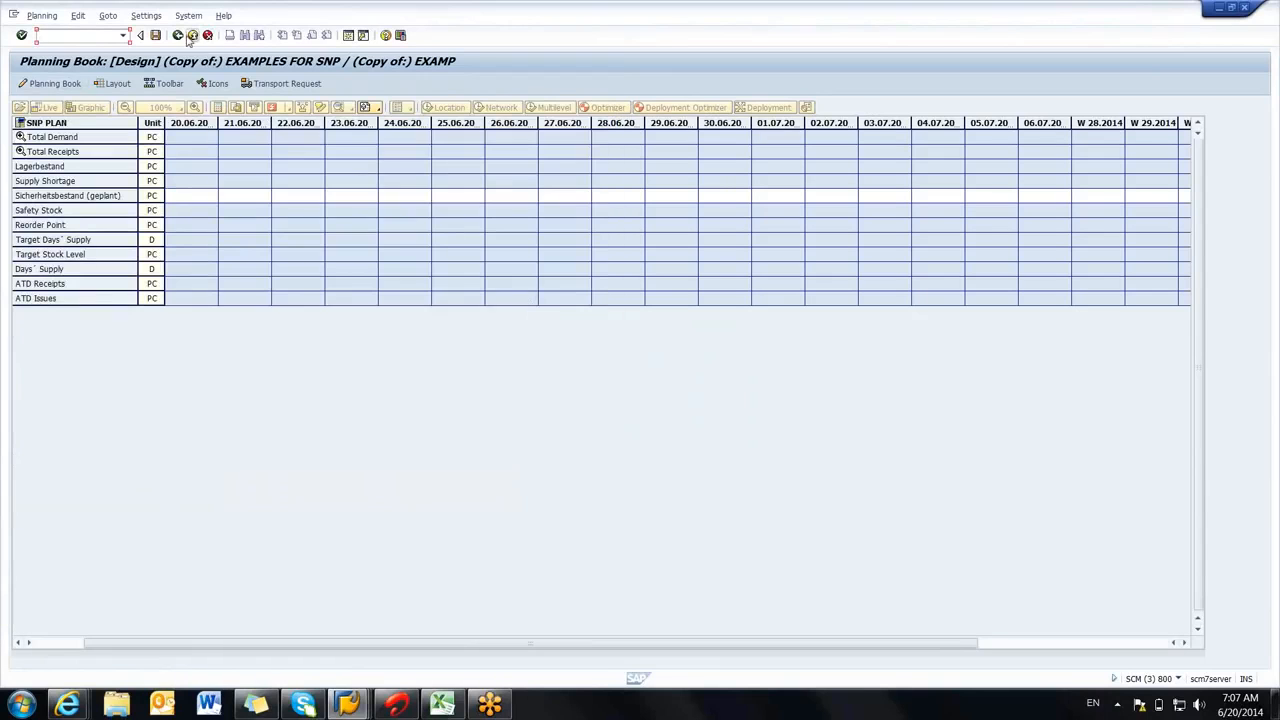
click(180, 35)
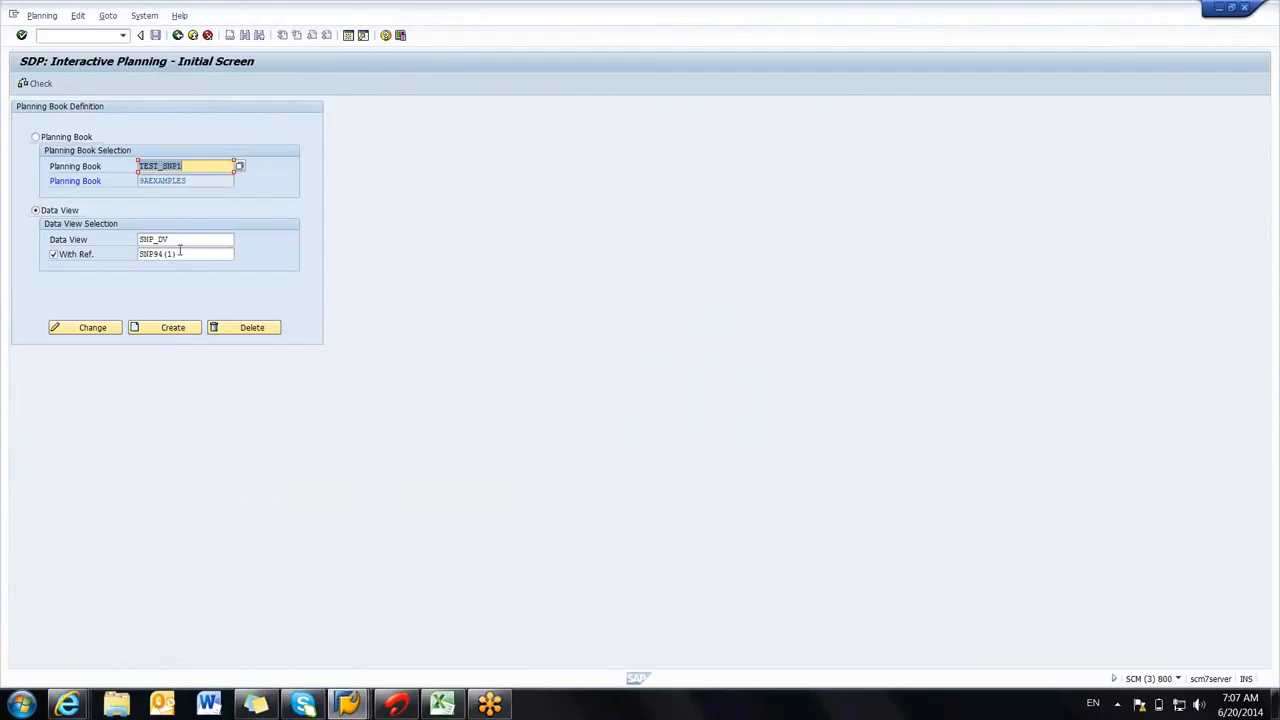
key(Tab)
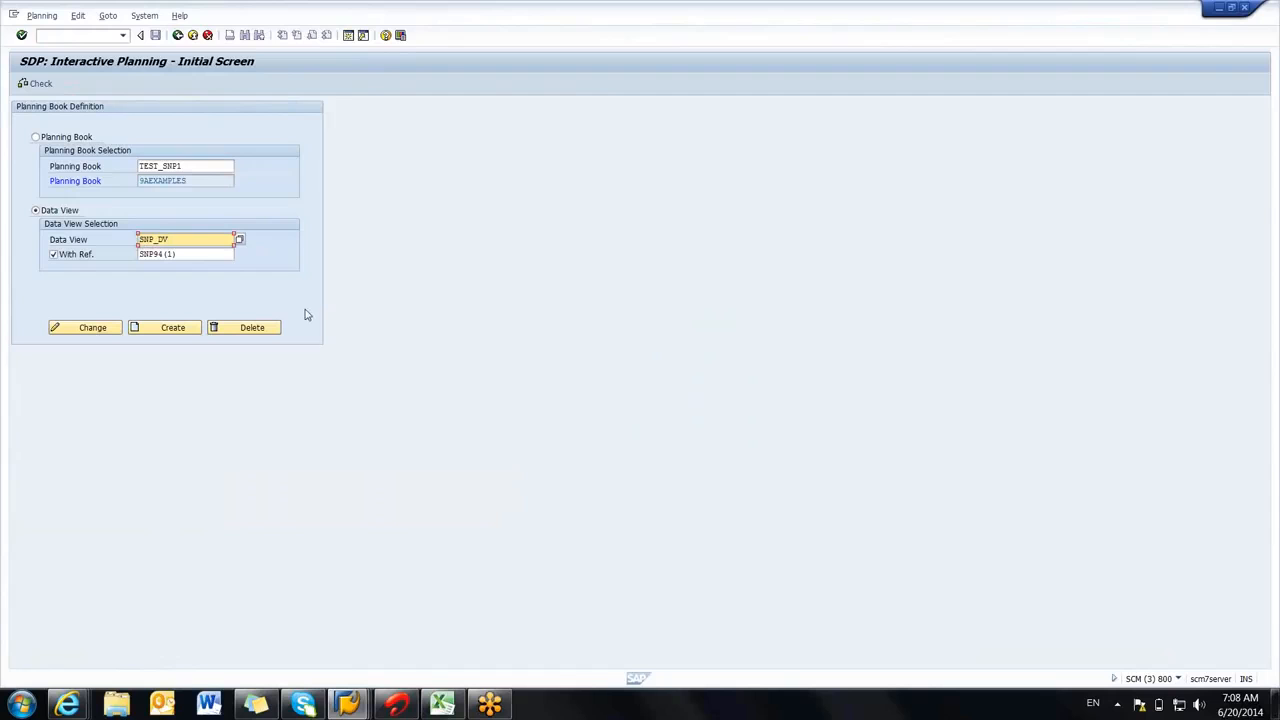
click(178, 36)
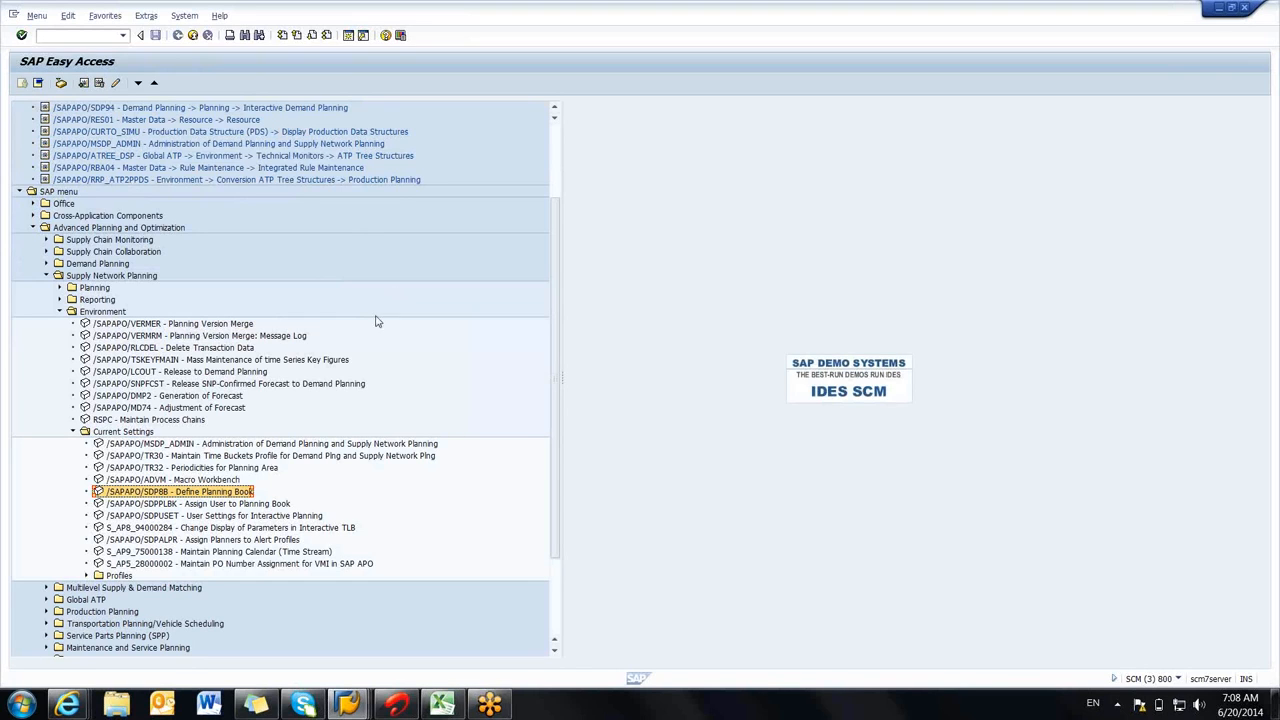
Step: Switch to the live interactive planning session, refresh the planning book list, and load data view SNP_DV of planning book TEST_SNP1
double_click(253, 492)
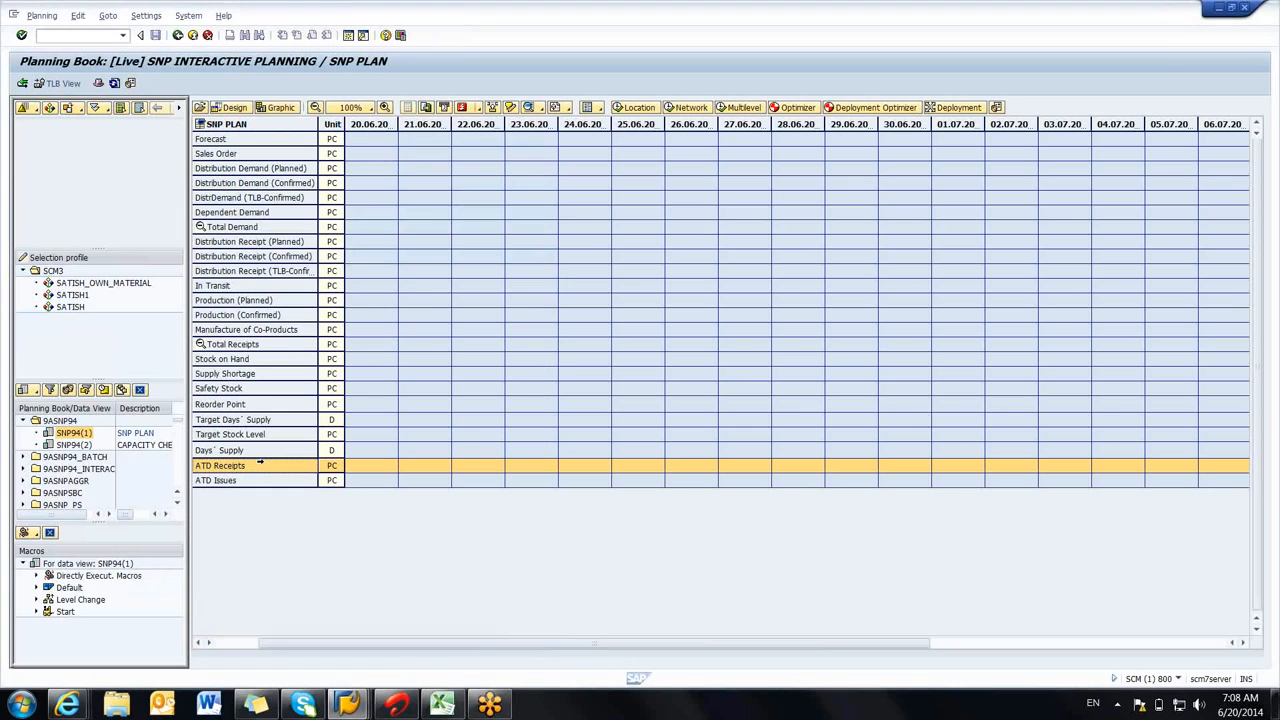
double_click(157, 280)
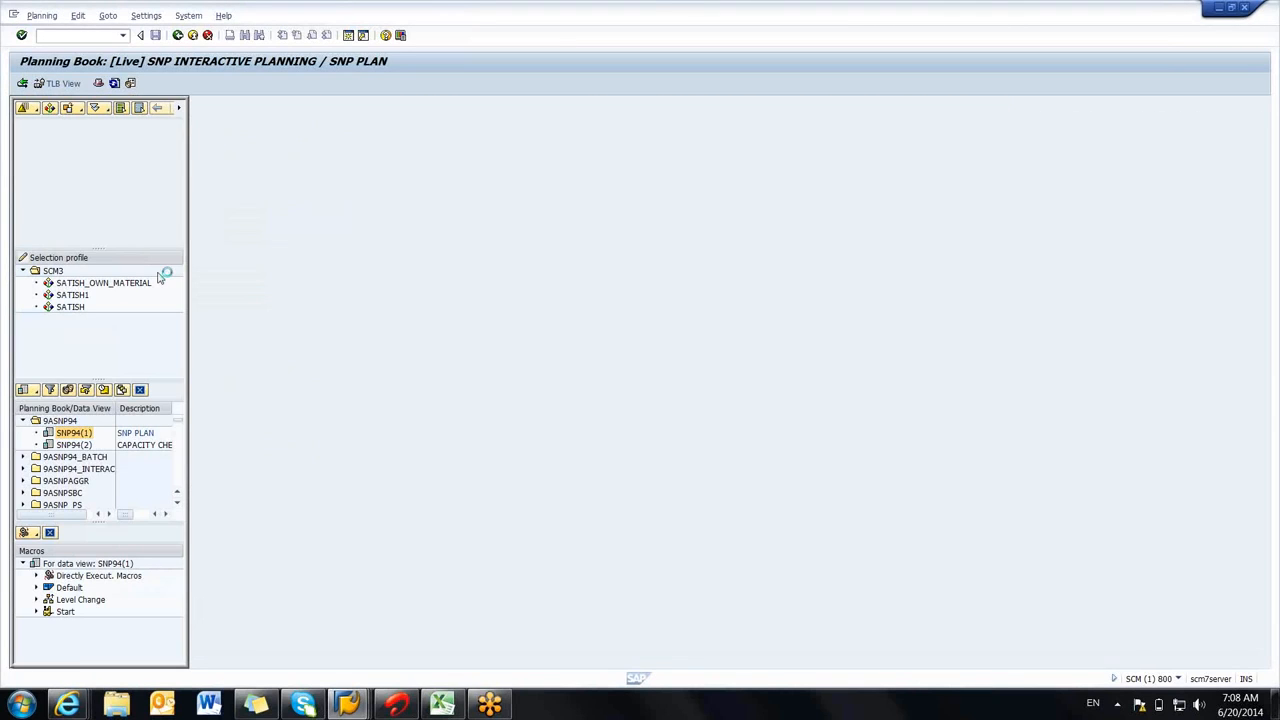
double_click(98, 135)
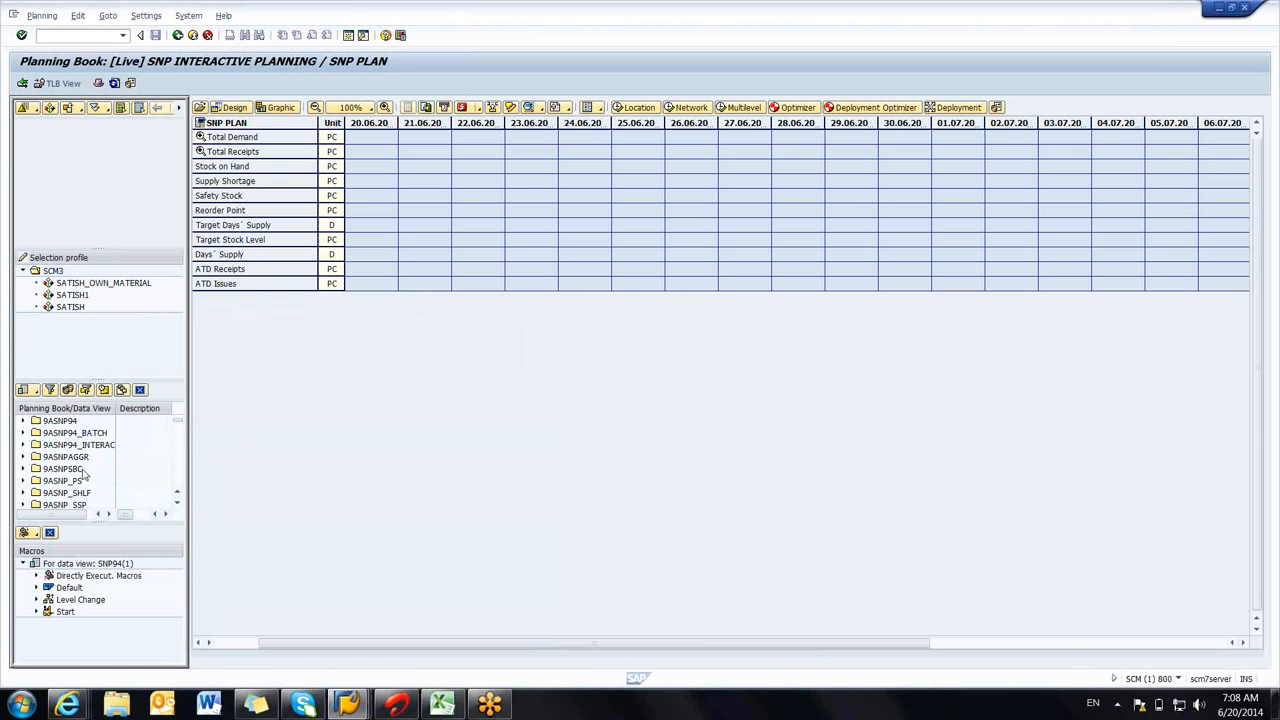
drag(179, 424, 181, 471)
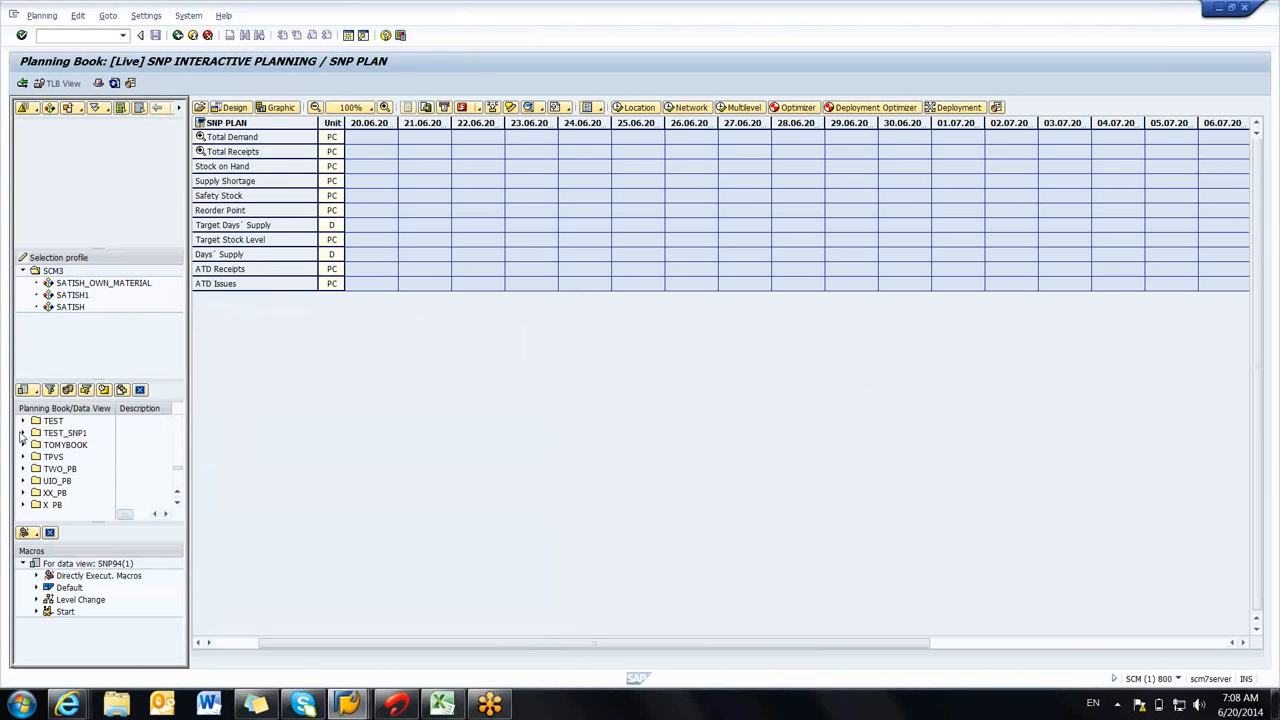
click(23, 433)
double_click(66, 446)
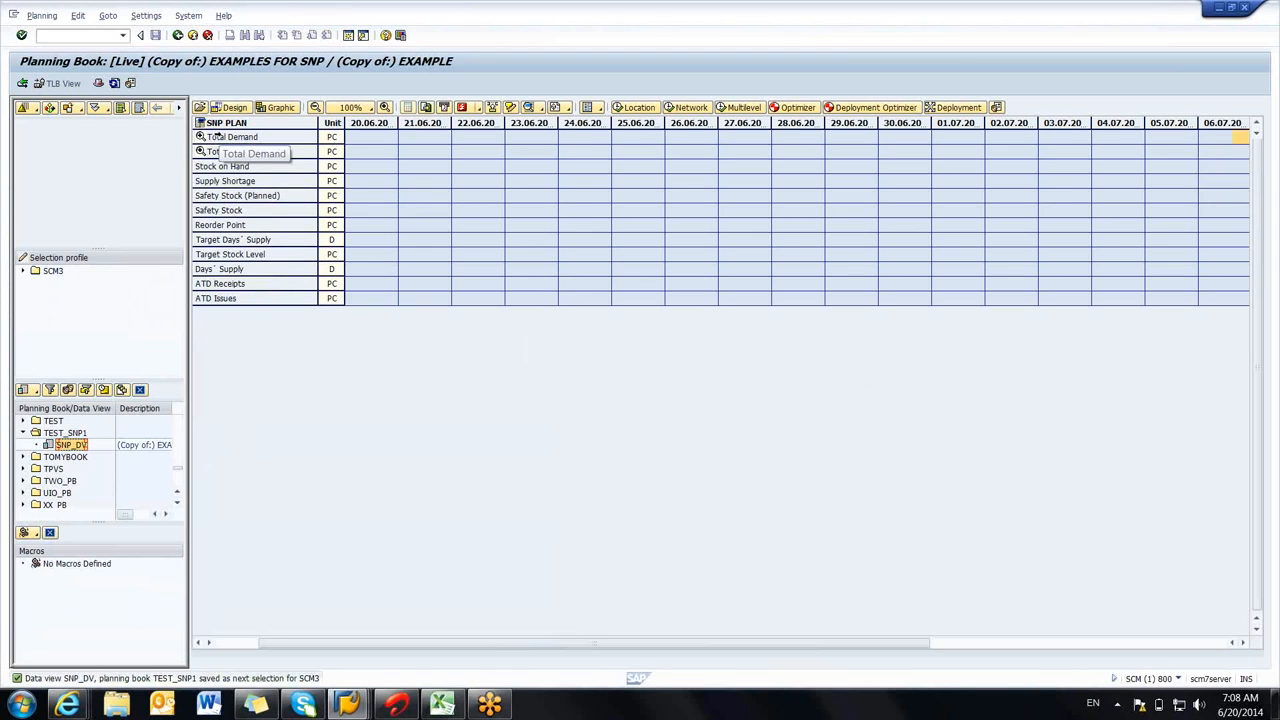
Step: Expand the Total Demand and Total Receipts rows of SNP_DV to examine their key figures, and collapse TEST_SNP1 in the planning book list
click(216, 139)
double_click(216, 139)
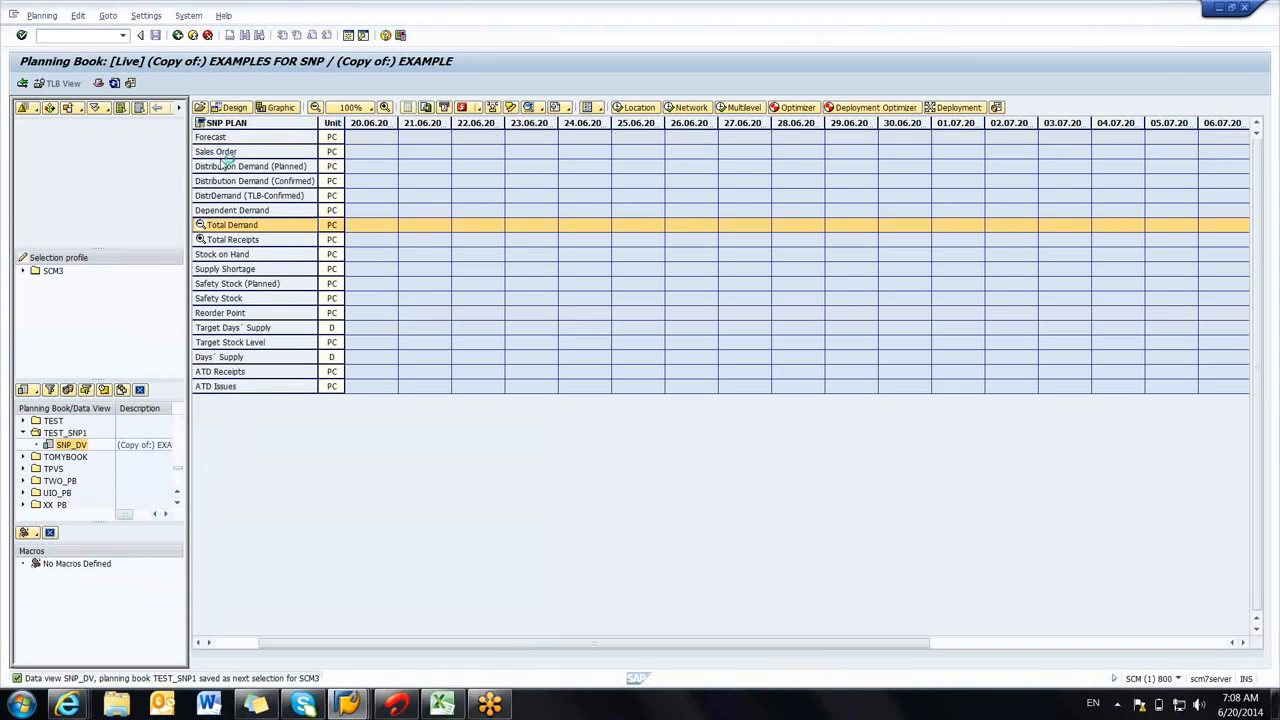
click(214, 241)
double_click(214, 244)
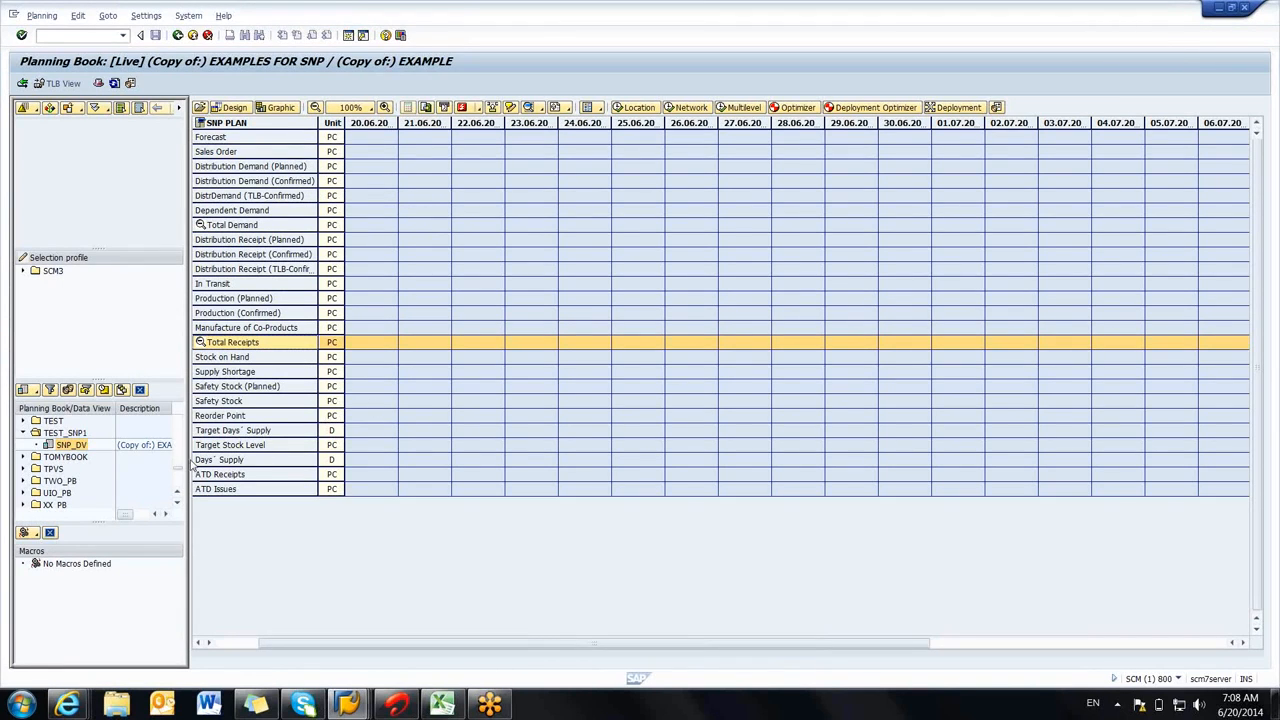
click(24, 436)
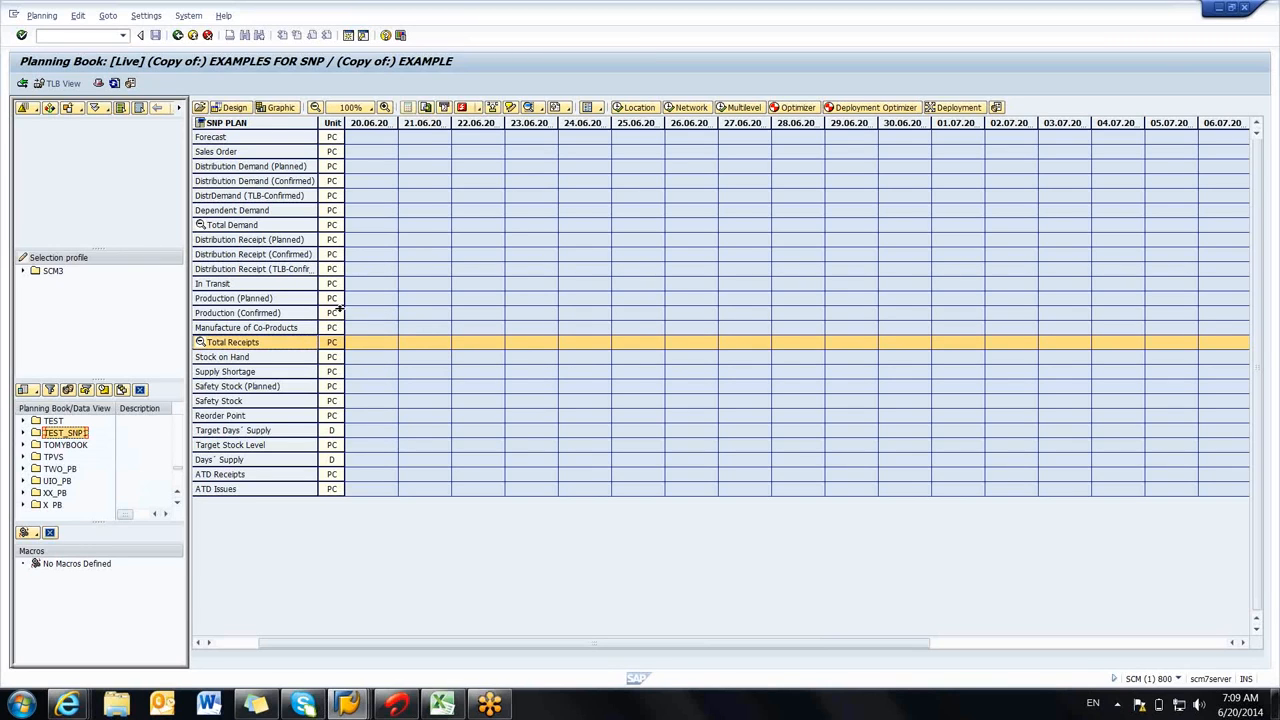
click(378, 224)
click(423, 226)
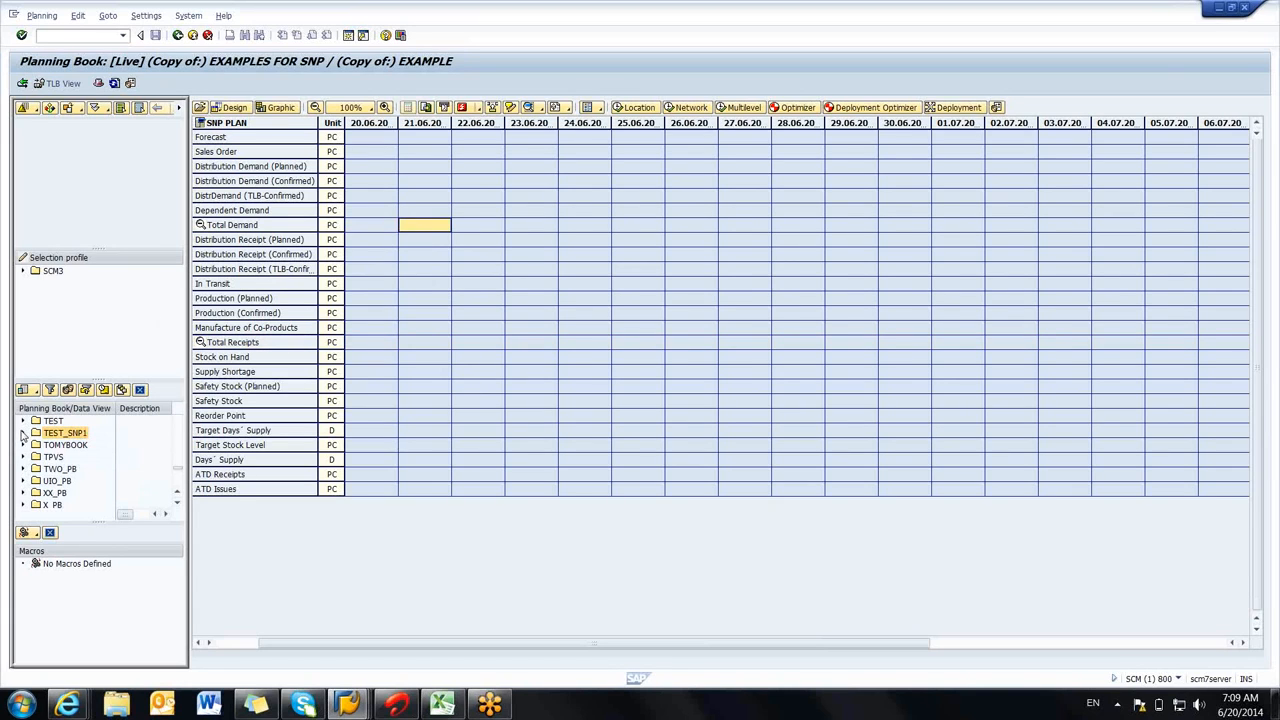
Step: Load the standard data view SNP94(1) of planning book 9ASNP94 and expand its Total Demand and Total Receipts rows for comparison
drag(178, 472, 173, 425)
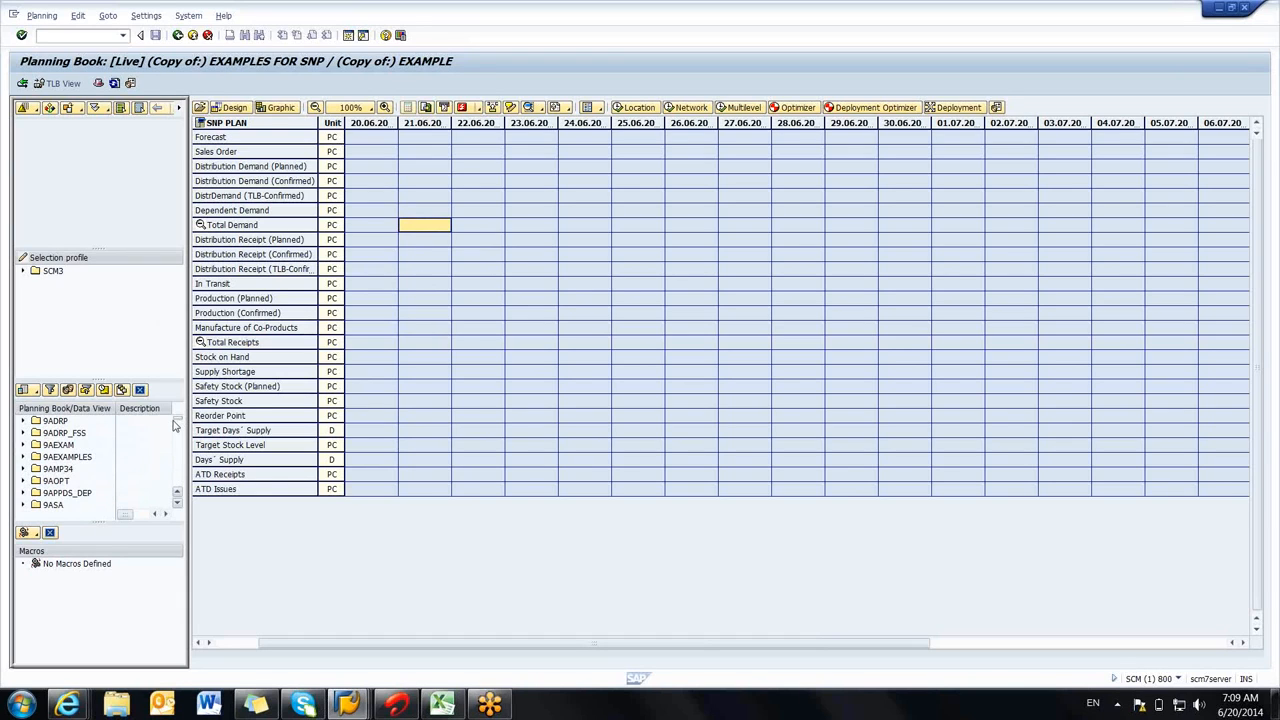
scroll(178, 494, up, 2)
click(178, 504)
double_click(178, 504)
double_click(178, 504)
click(178, 504)
double_click(178, 504)
double_click(178, 504)
click(178, 504)
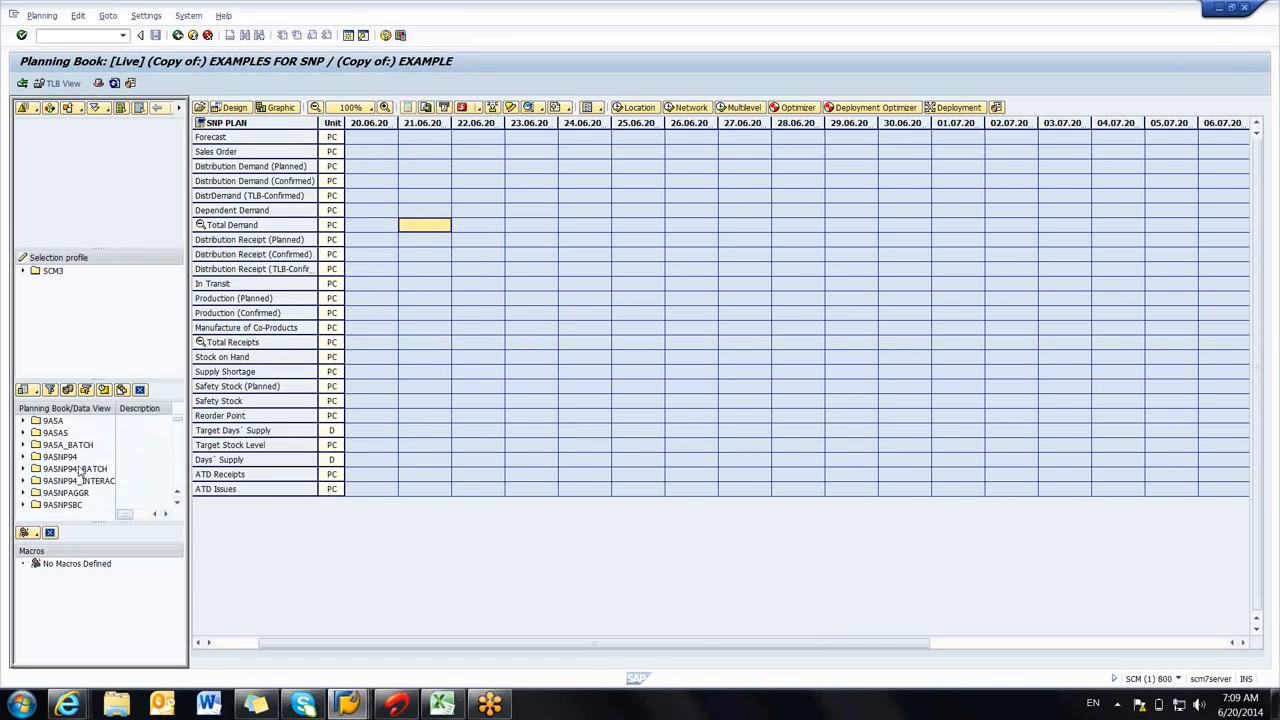
click(22, 457)
click(74, 469)
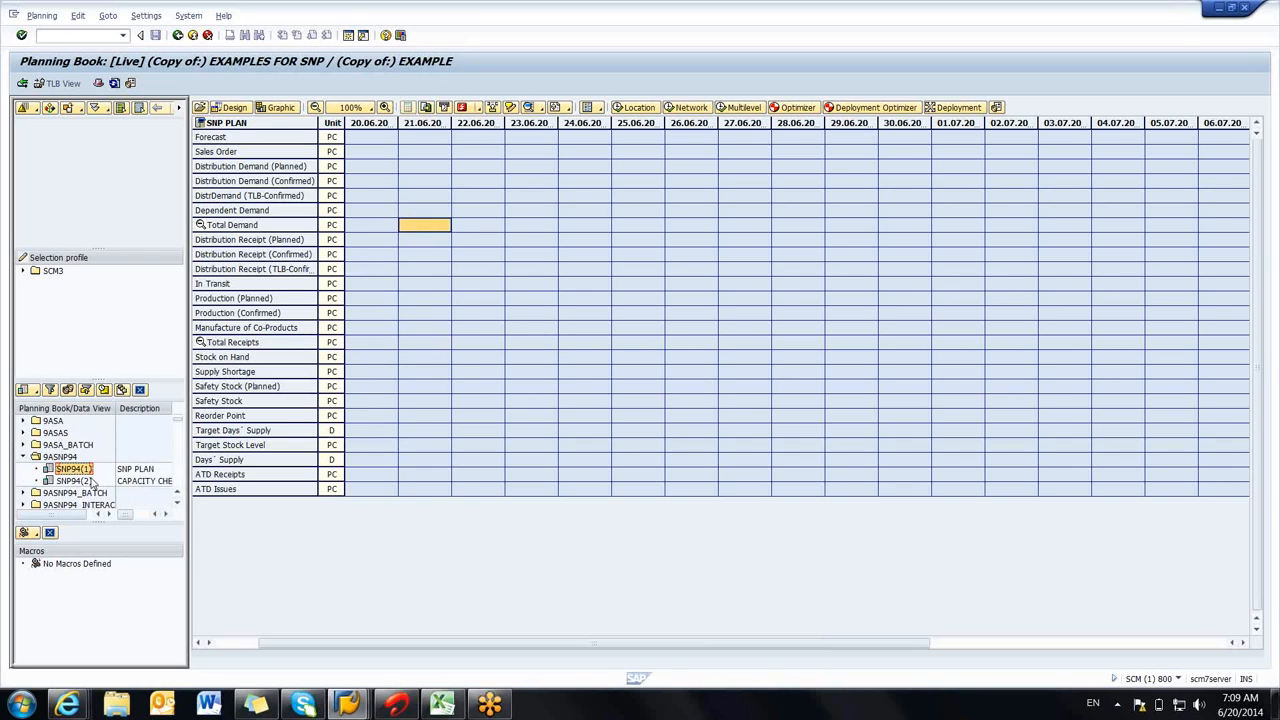
double_click(64, 470)
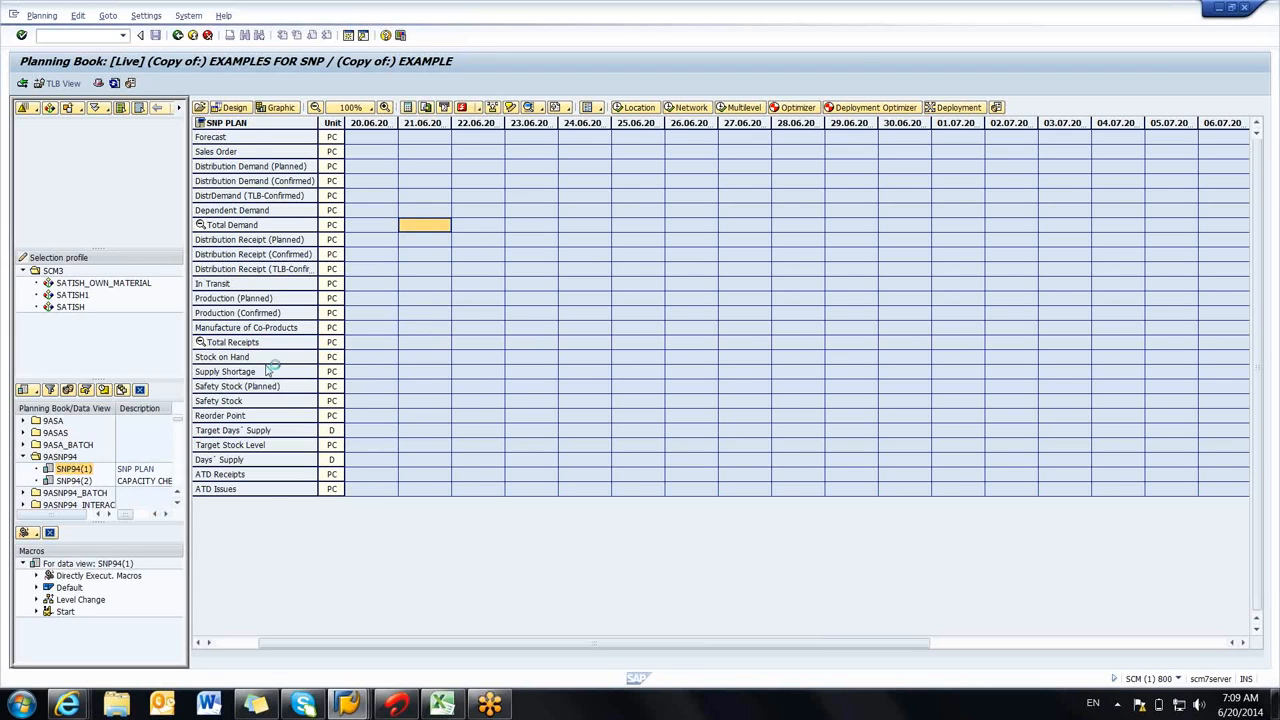
double_click(215, 139)
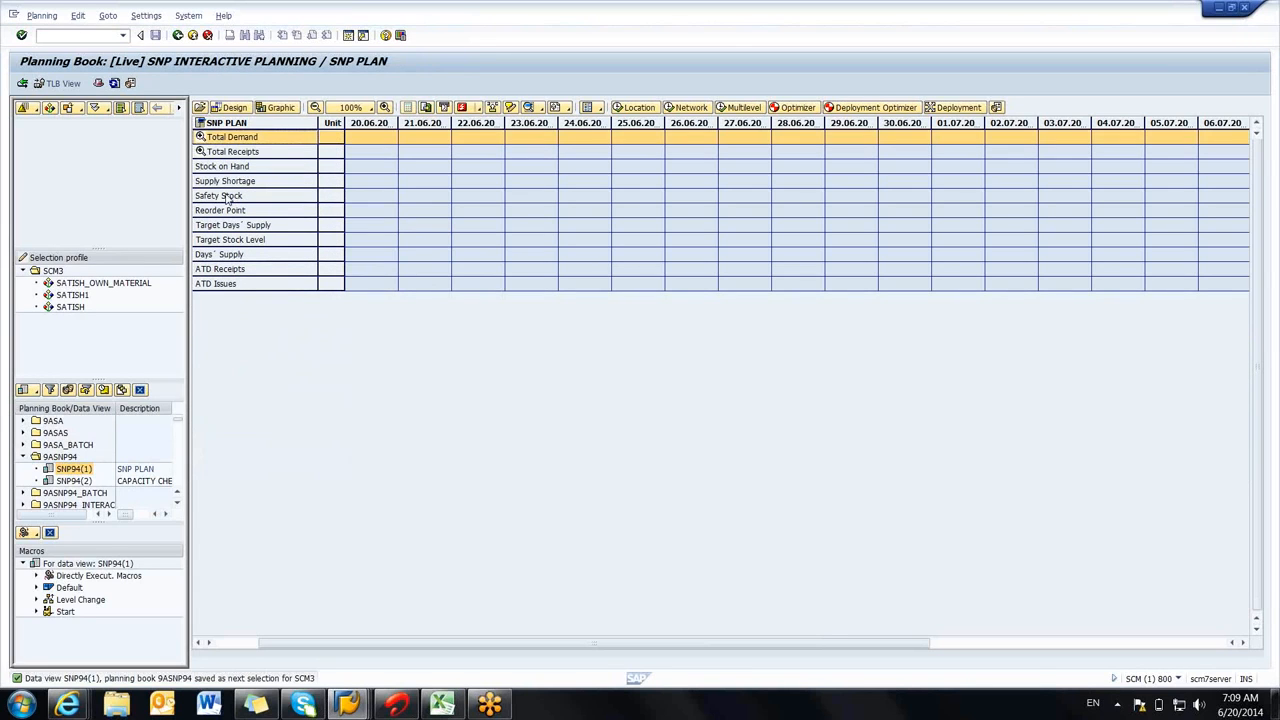
click(220, 241)
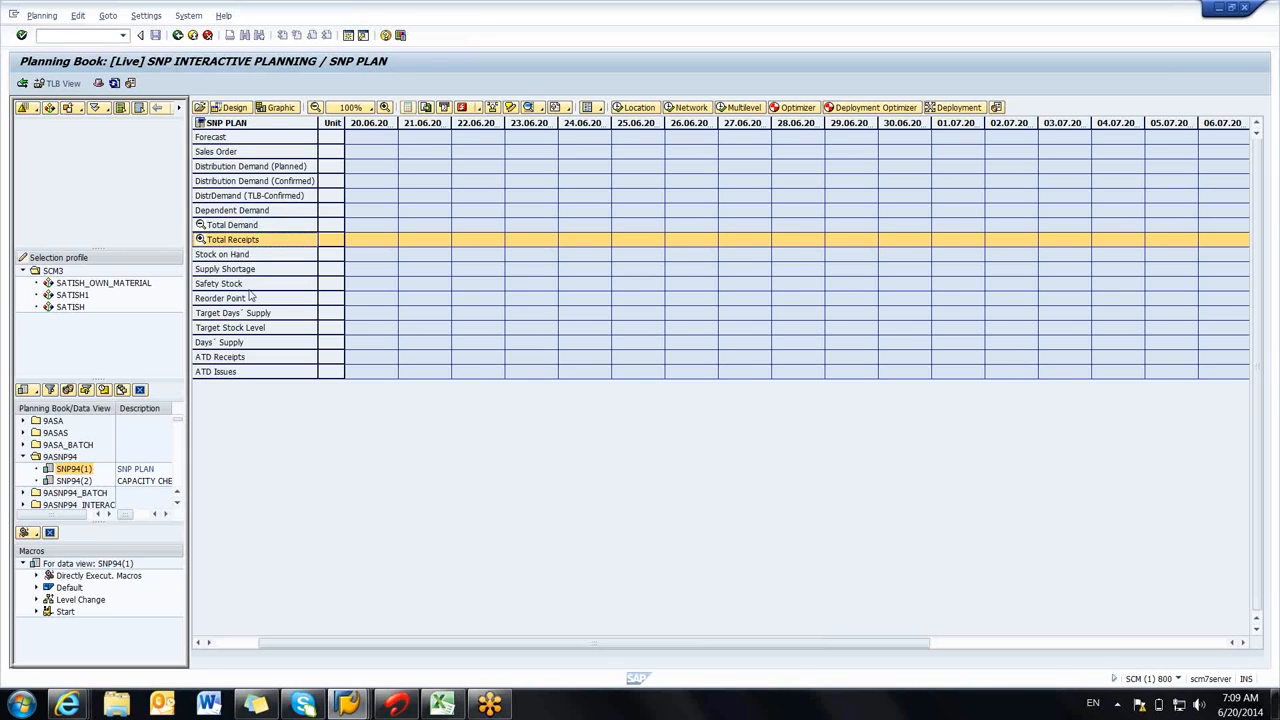
Step: Load the capacity check data view SNP94(2) of 9ASNP94, expand Available Capacity, and examine the capacity rows
click(68, 483)
double_click(68, 483)
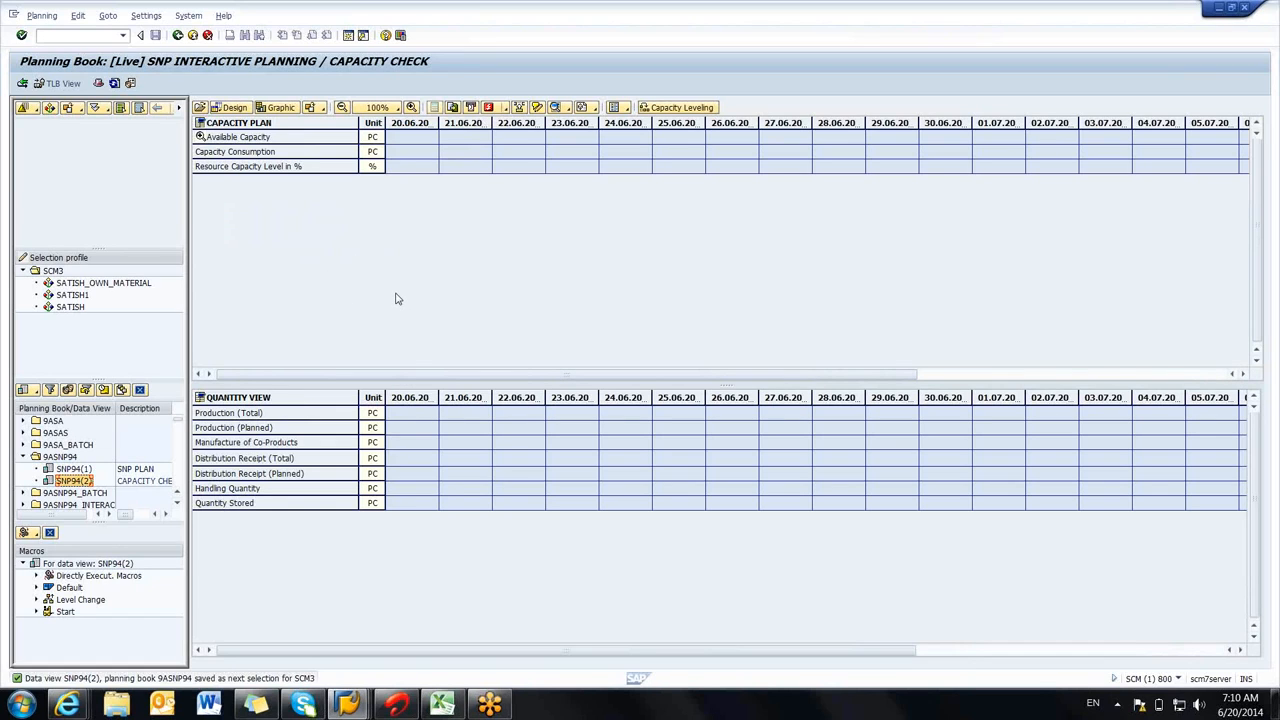
click(428, 155)
click(486, 155)
click(467, 138)
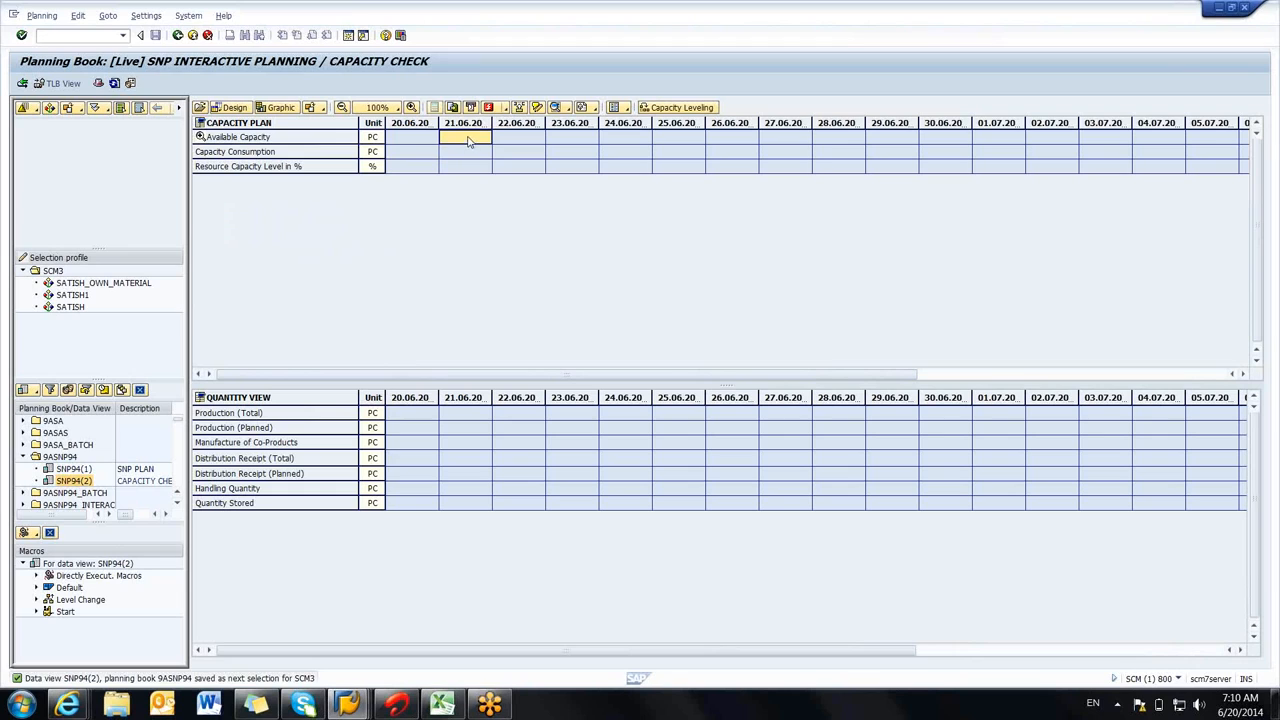
double_click(238, 137)
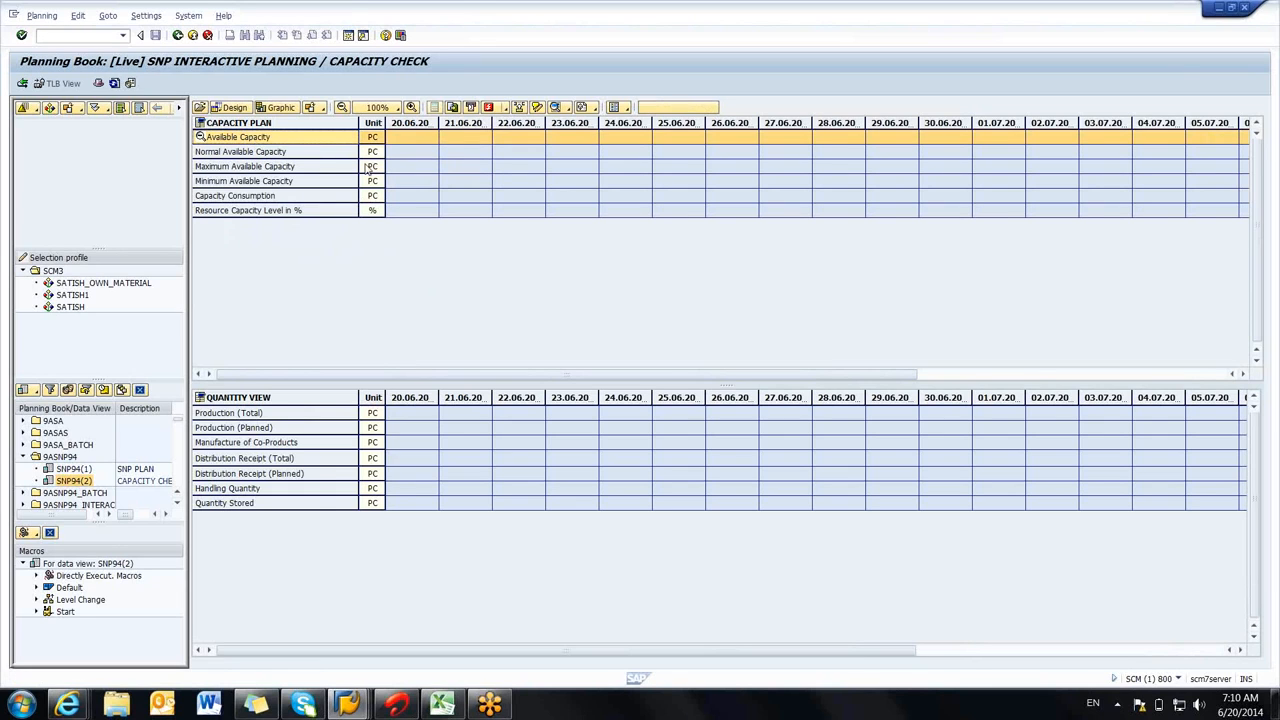
click(565, 167)
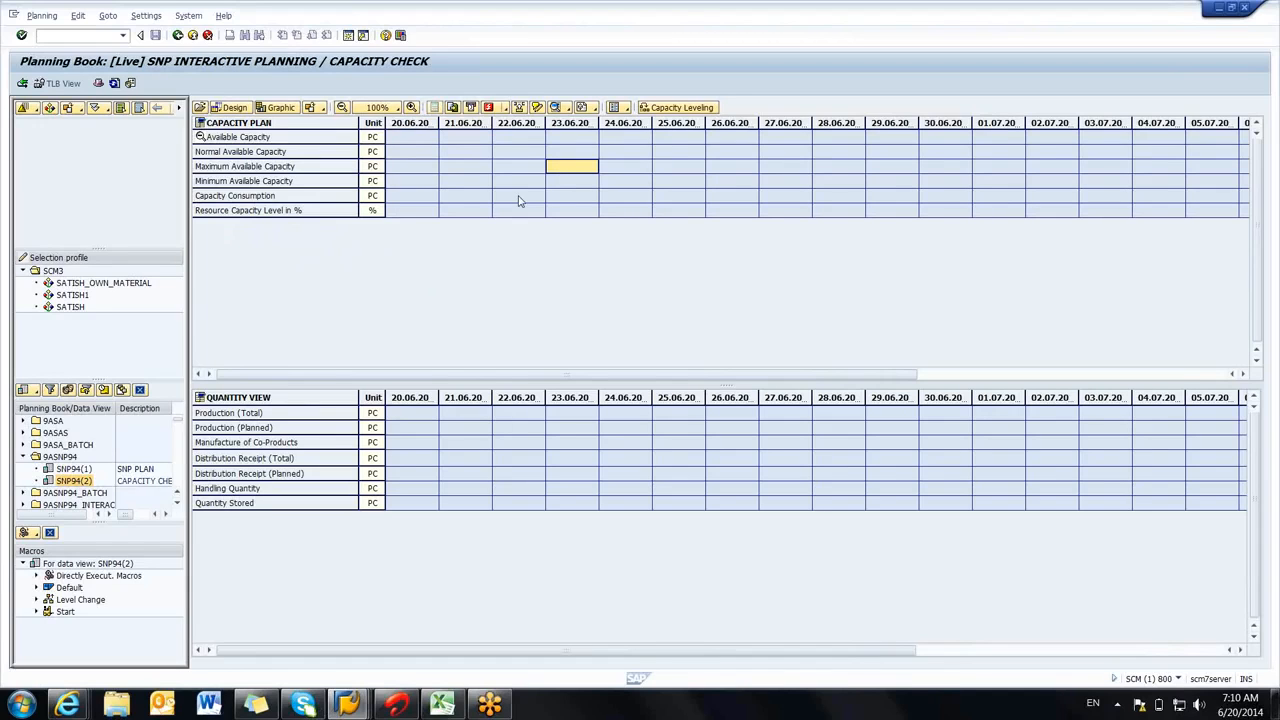
click(687, 170)
click(669, 198)
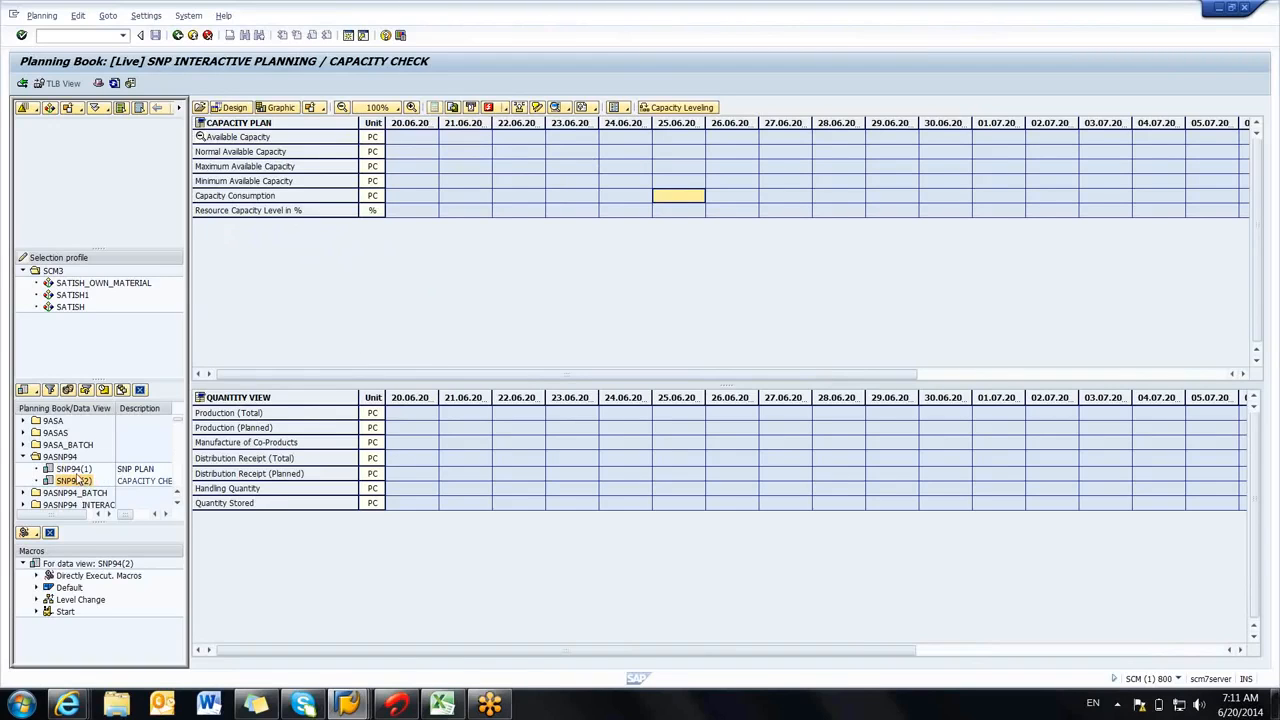
Step: Reload the SNP plan data view SNP94(1) of planning book 9ASNP94
click(75, 477)
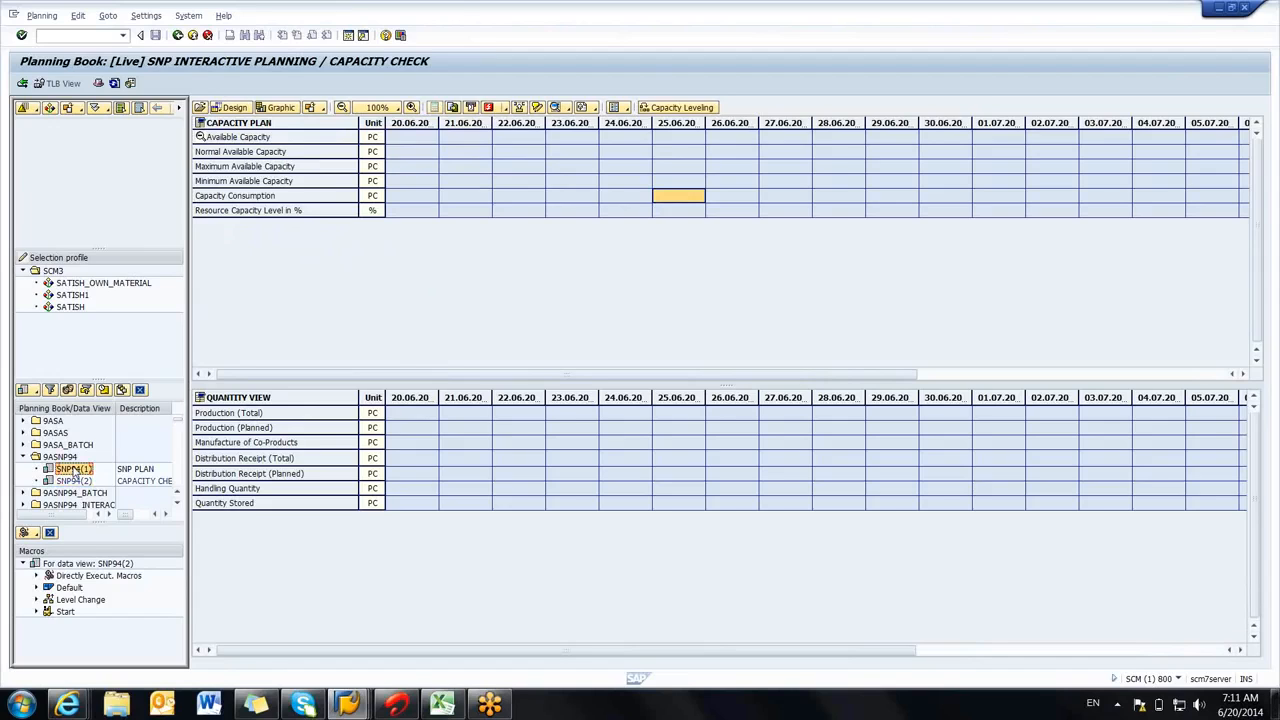
click(76, 470)
click(77, 482)
click(76, 469)
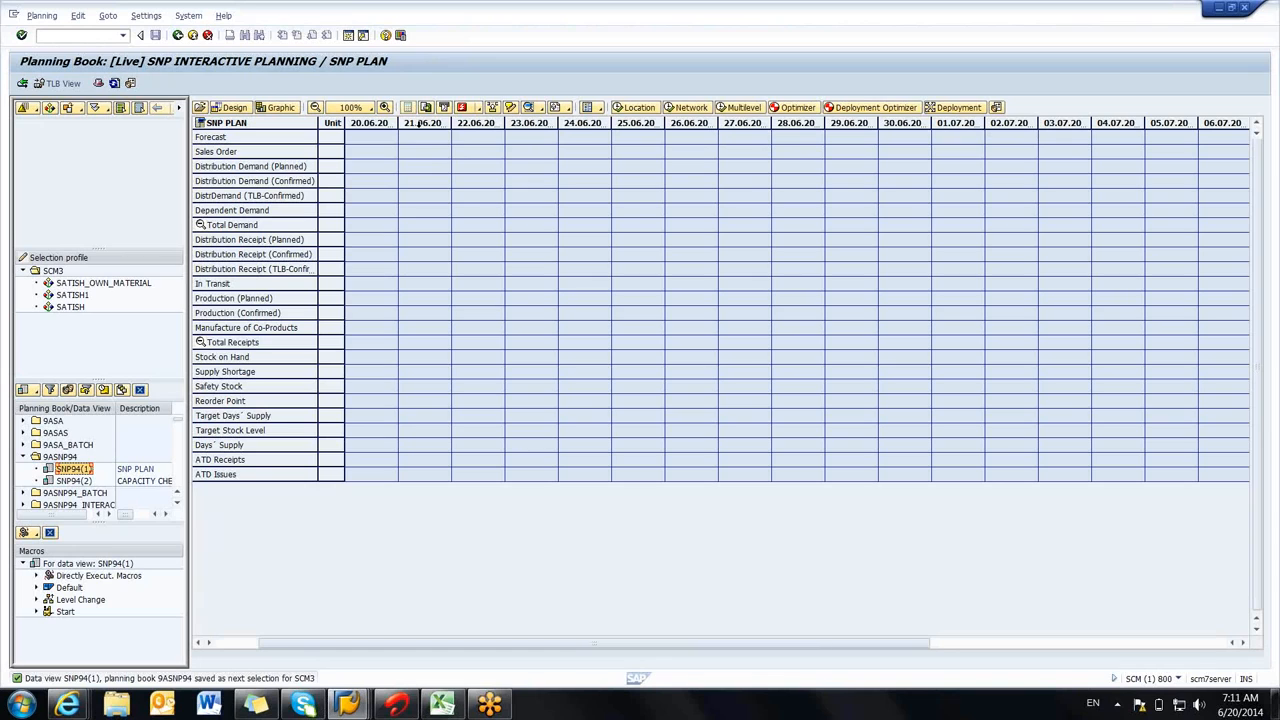
Step: Examine the daily time bucket columns from 20.06 to 24.06.2014 and the Initial column of the SNP plan
click(375, 122)
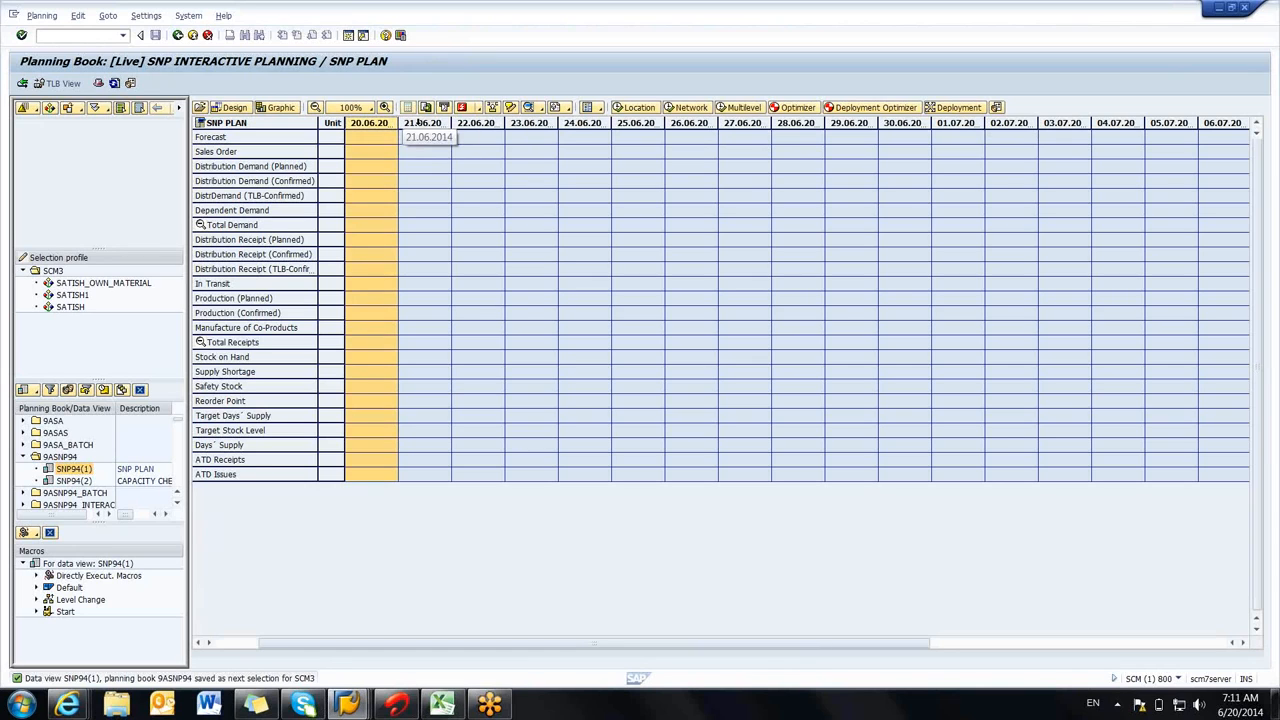
click(418, 122)
click(476, 122)
click(529, 122)
click(582, 122)
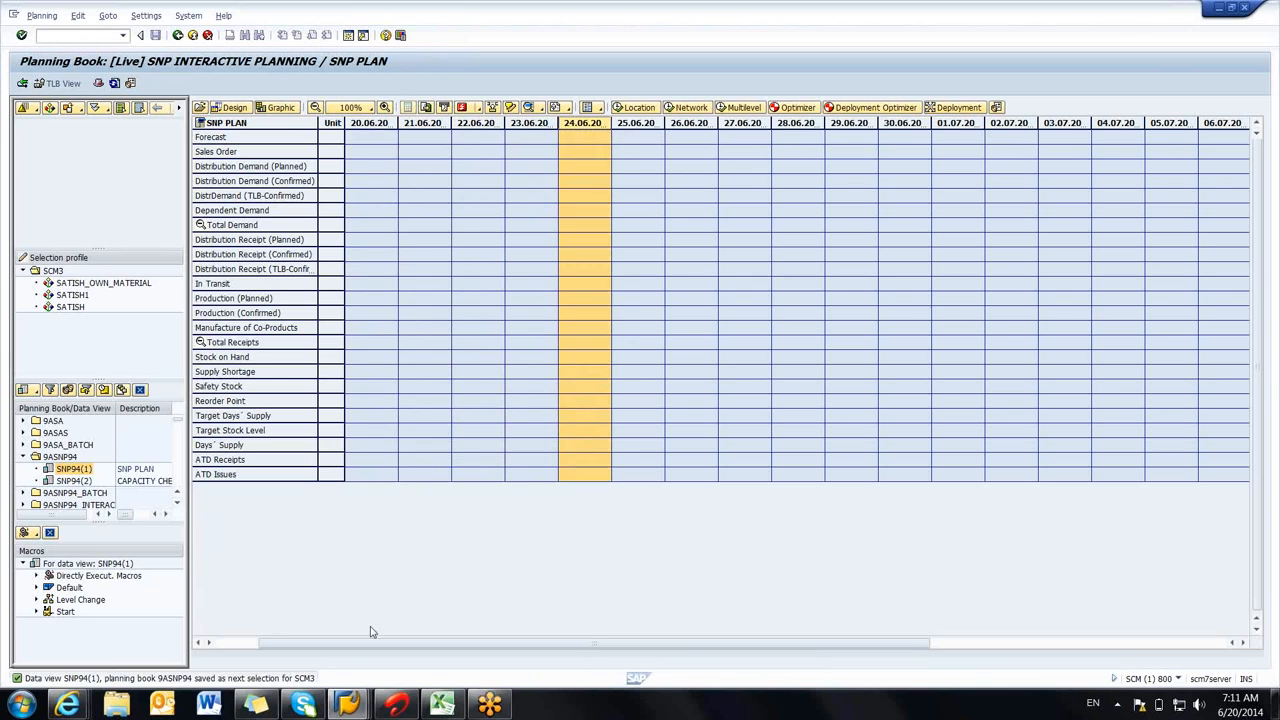
drag(395, 641, 335, 665)
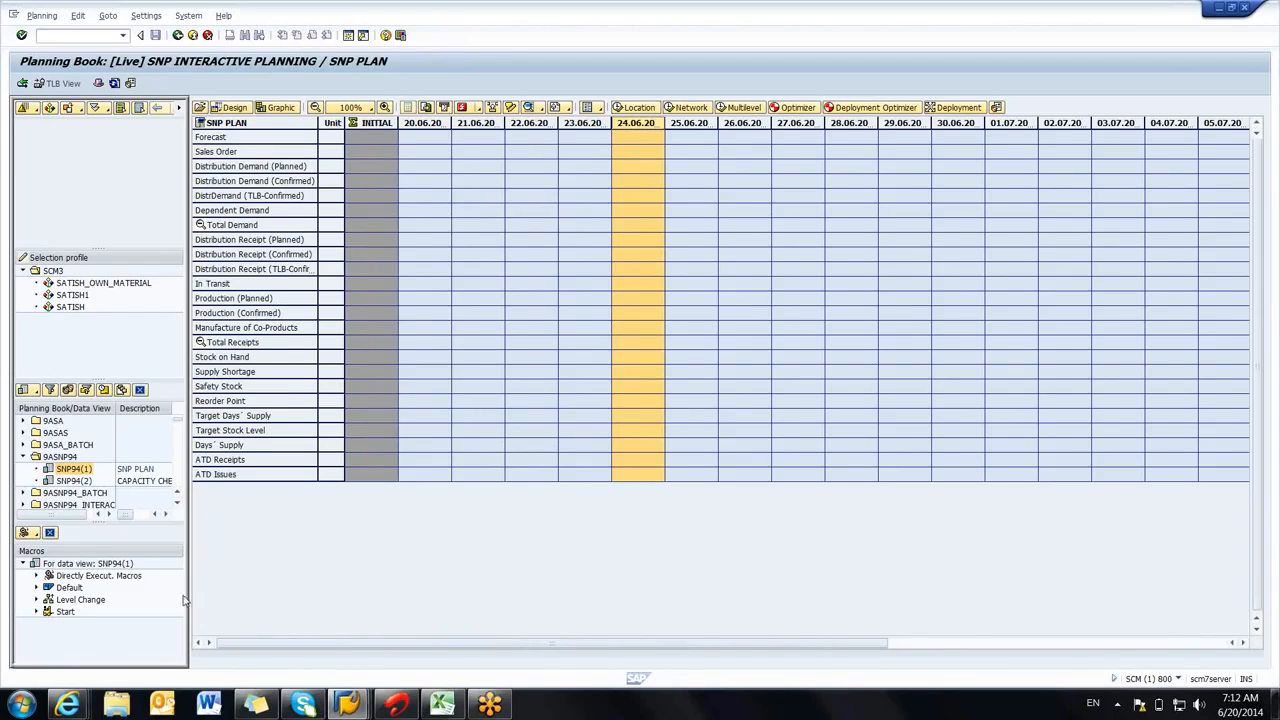
Step: Examine the daily time bucket columns from 20.06 to 23.06.2014 in the SNP plan data view SNP94(1)
click(84, 482)
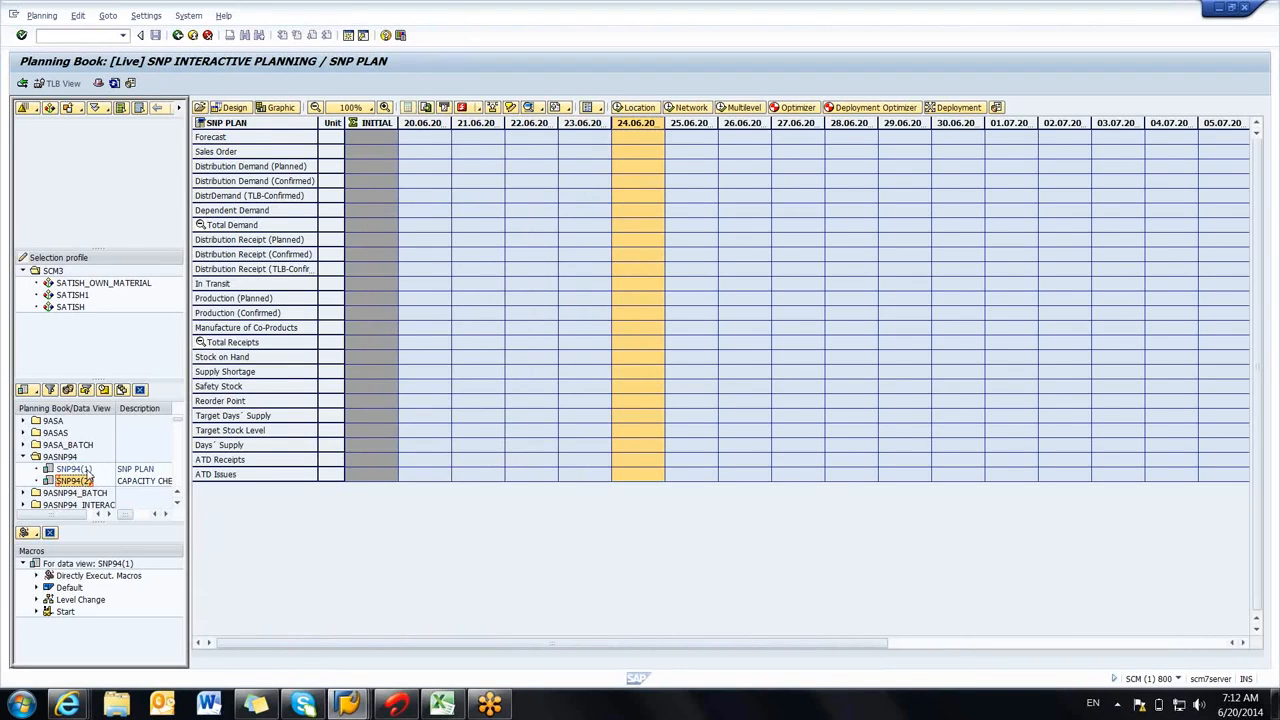
click(80, 469)
click(428, 123)
click(476, 122)
click(529, 122)
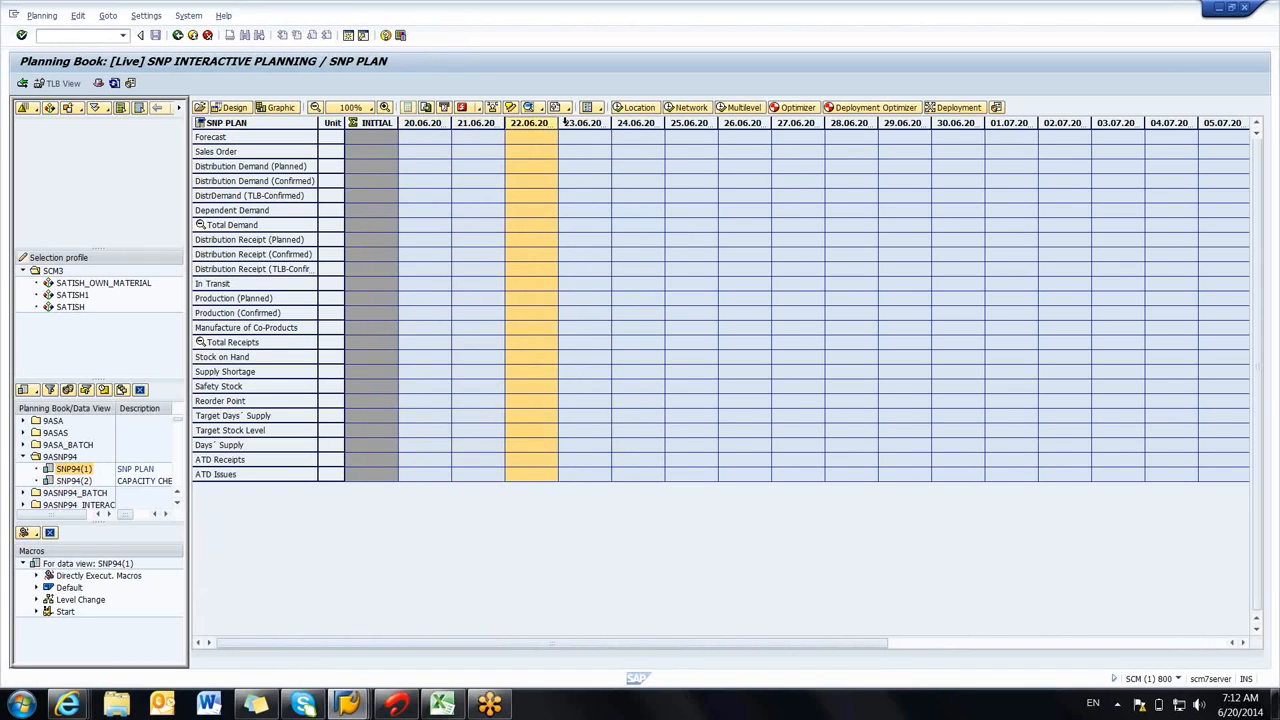
click(583, 122)
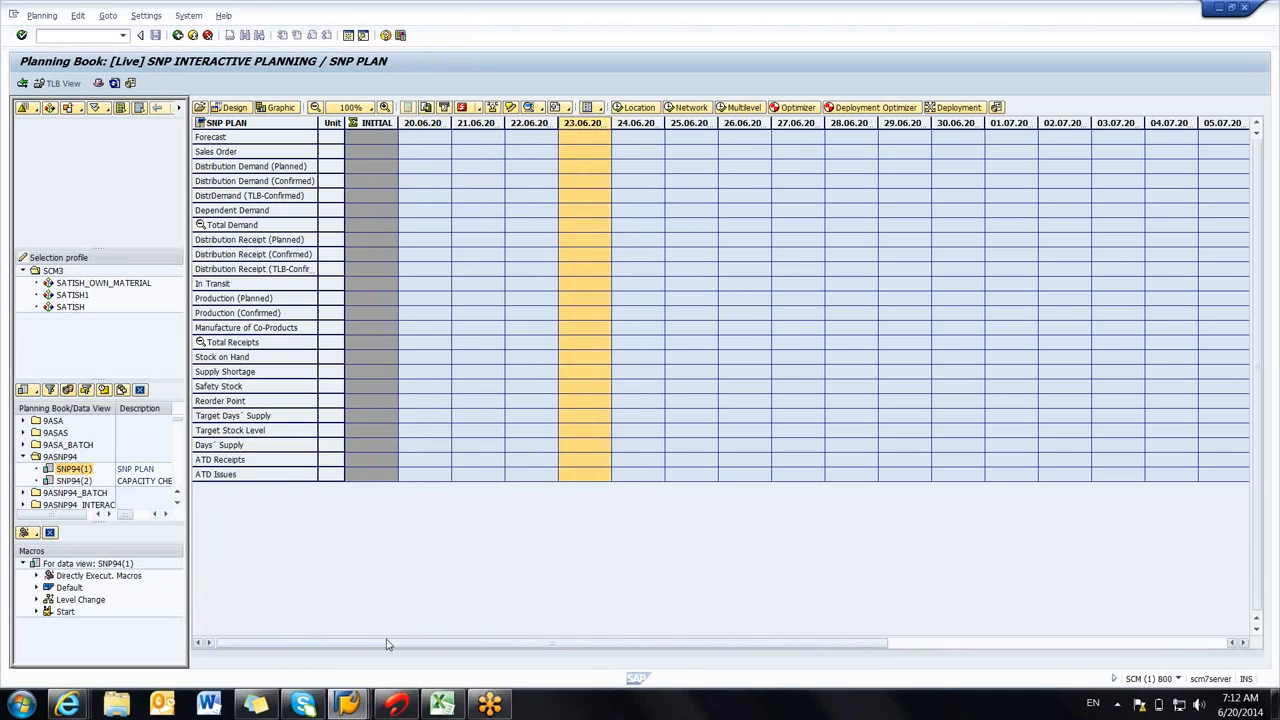
Step: Widen the 05.07.2014 and 06.07.2014 columns to show their full dates and bring the weekly buckets from W 28.2014 into view
drag(388, 644, 571, 629)
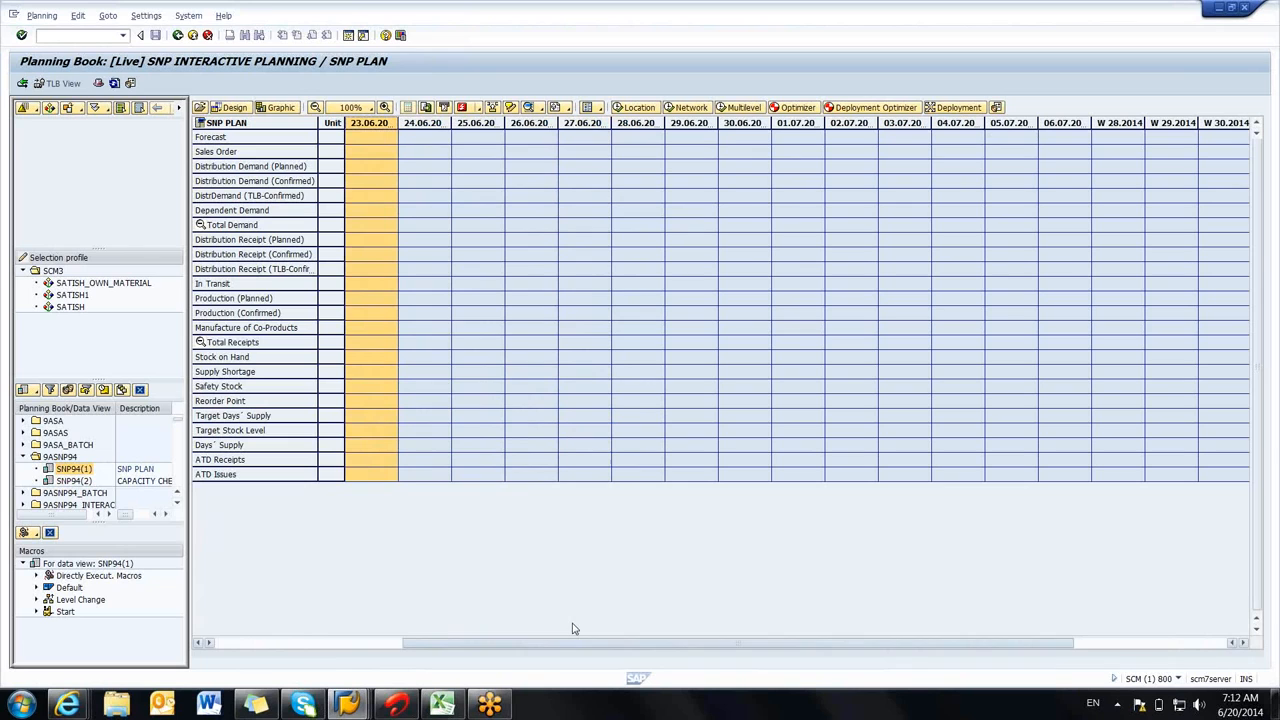
drag(1038, 123, 1061, 122)
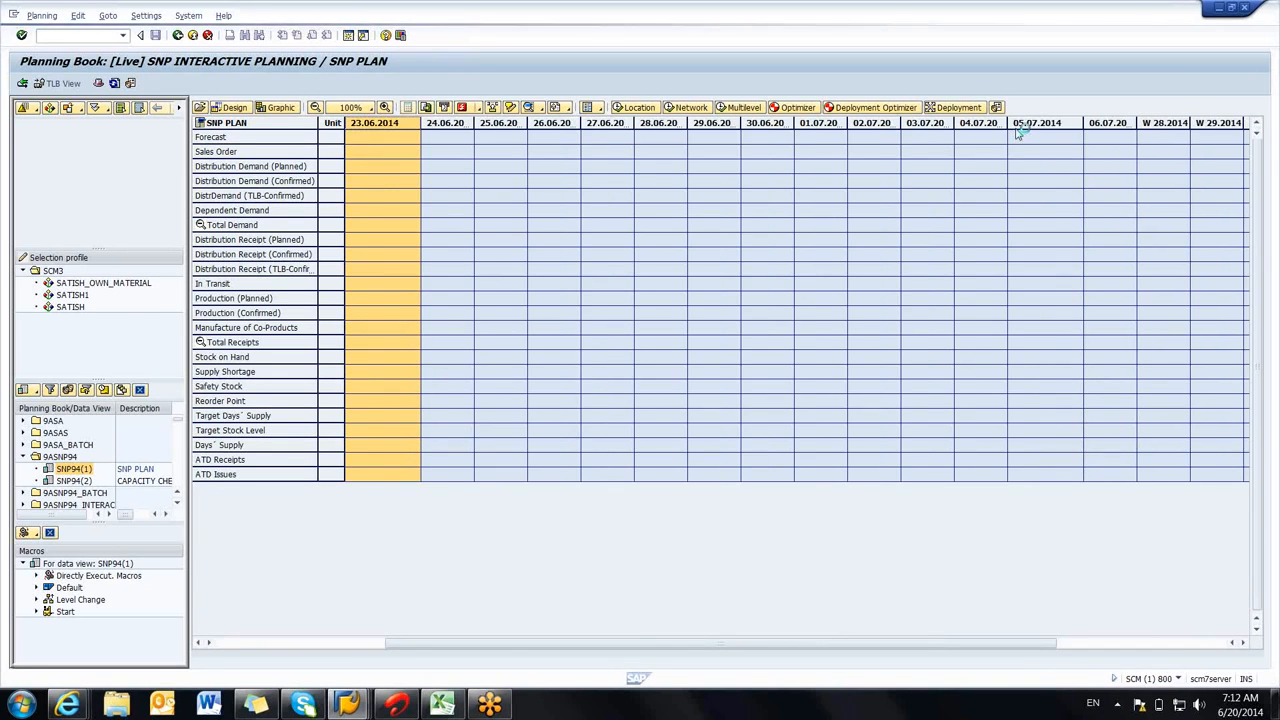
click(1110, 122)
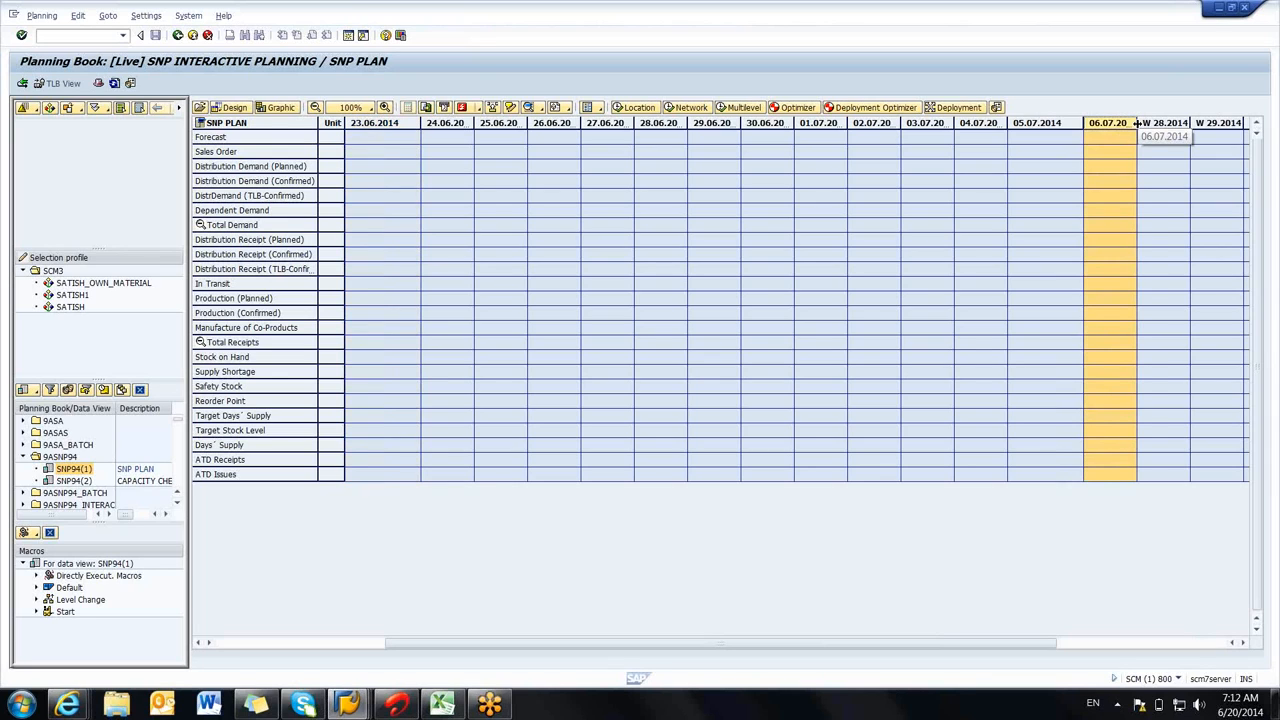
double_click(1136, 122)
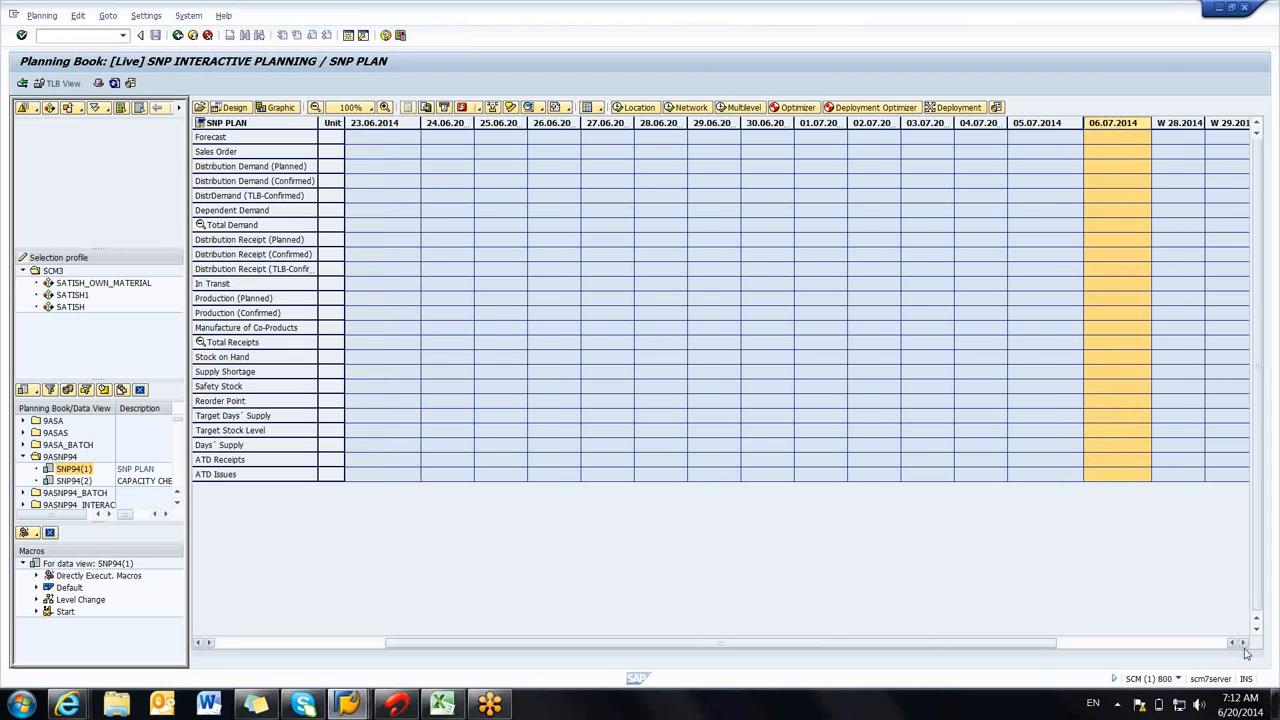
click(1244, 644)
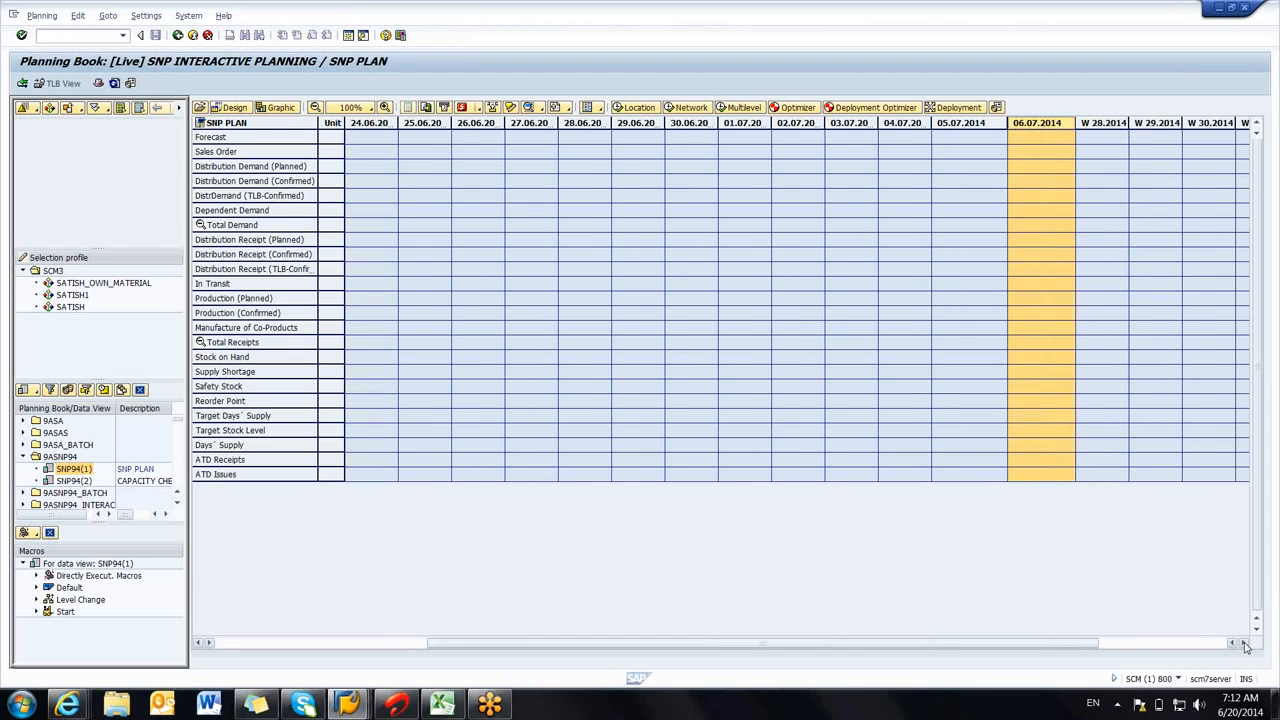
click(1244, 644)
click(1244, 644)
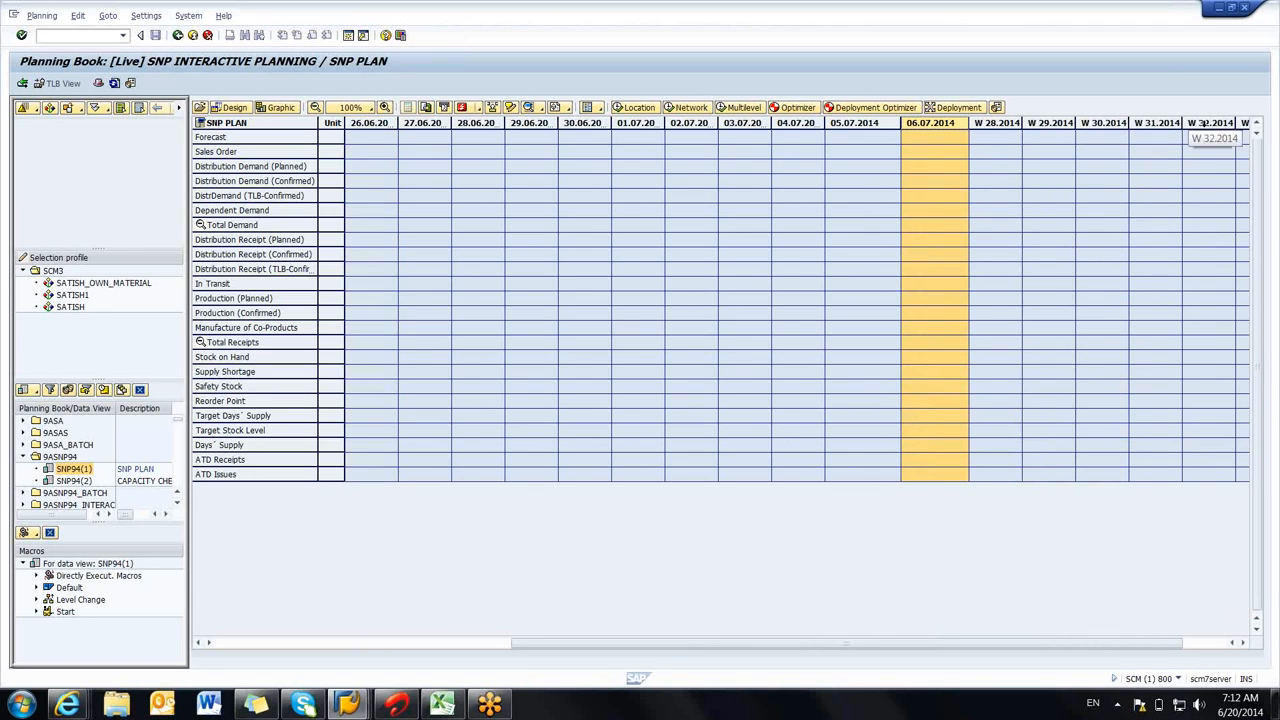
Step: Trace the daily buckets in the Forecast row from 06.07.2014 back to 01.07.2014
click(940, 137)
click(855, 140)
click(798, 142)
click(745, 143)
click(688, 143)
click(655, 141)
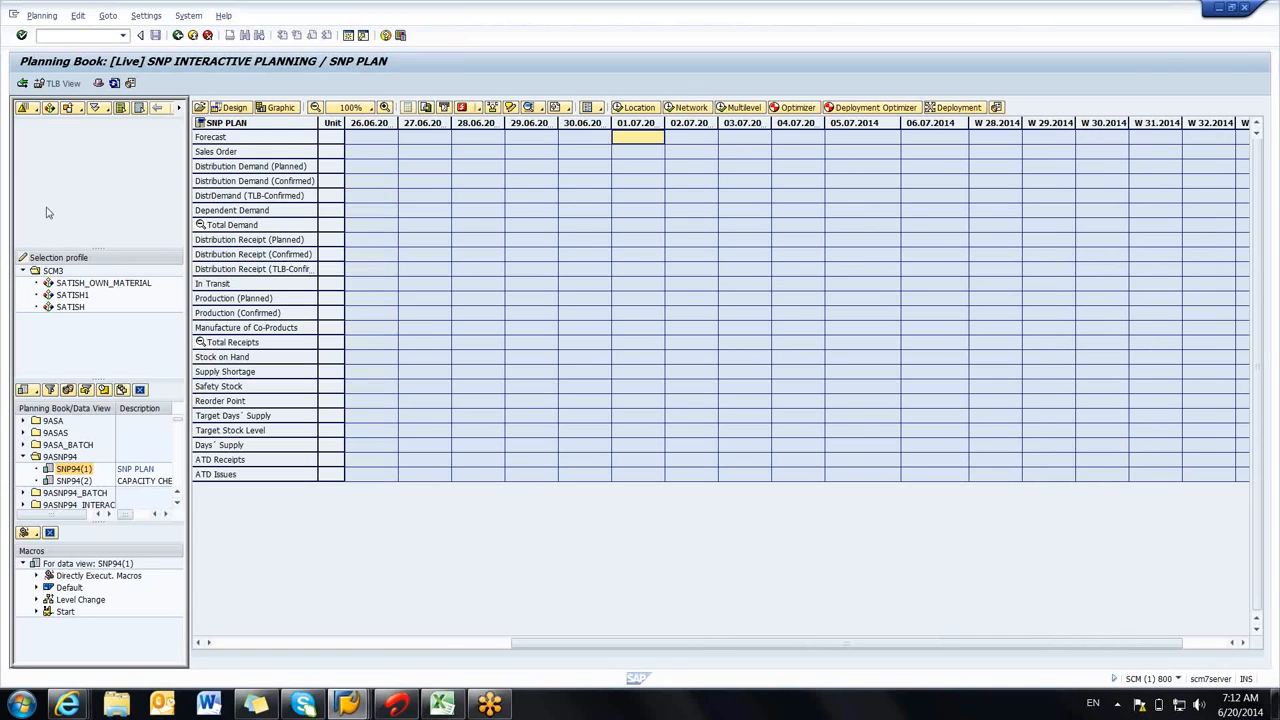
Step: Switch to the planning book definition session and choose data view SNP94(1) as the object to maintain
click(353, 699)
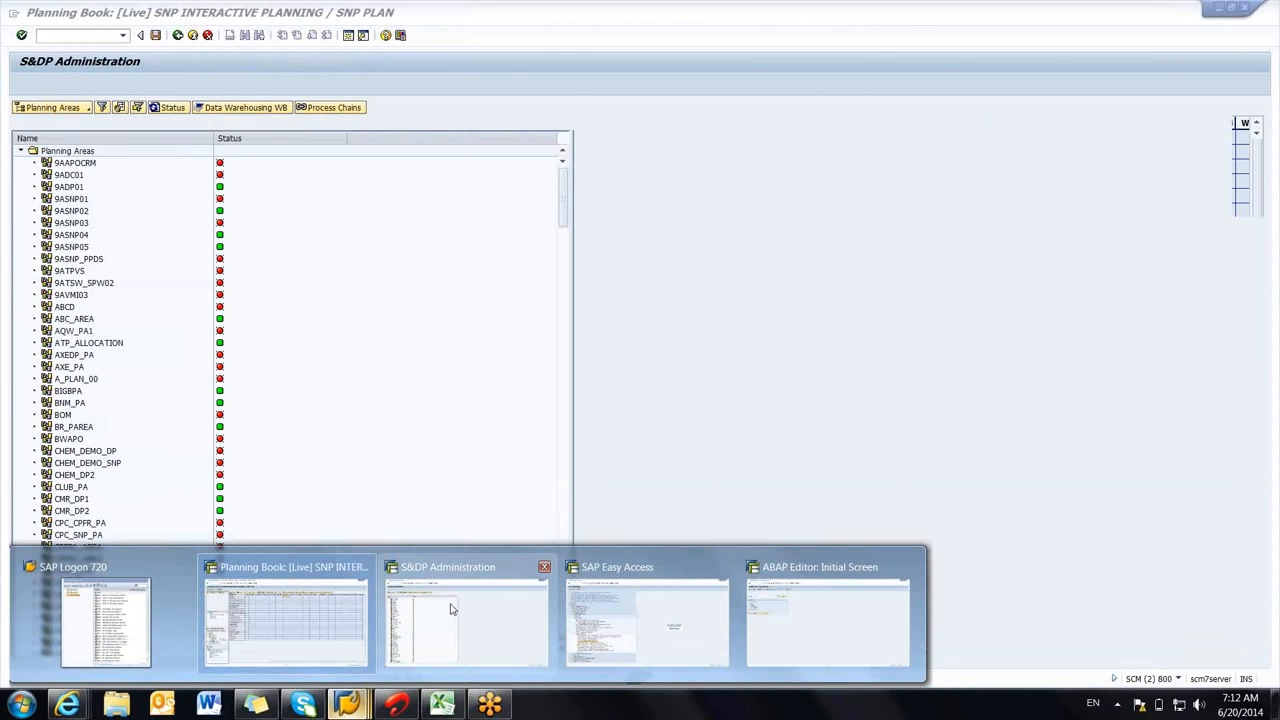
click(645, 615)
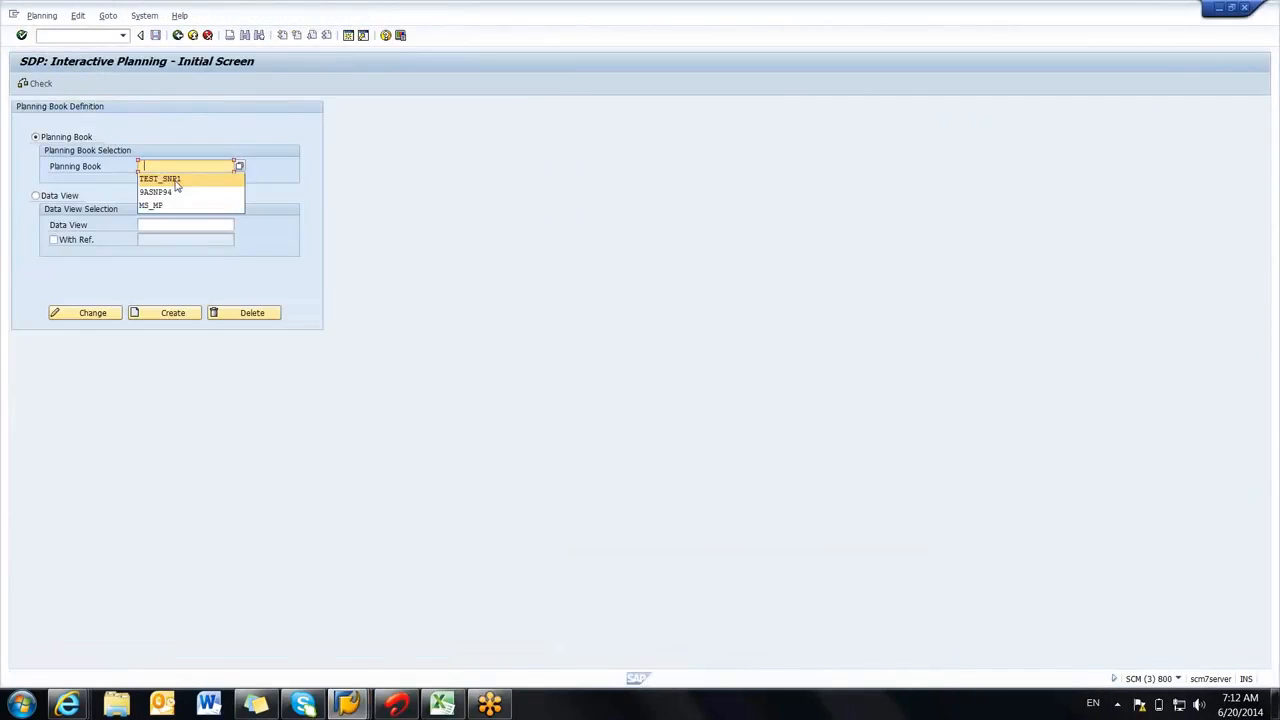
click(163, 228)
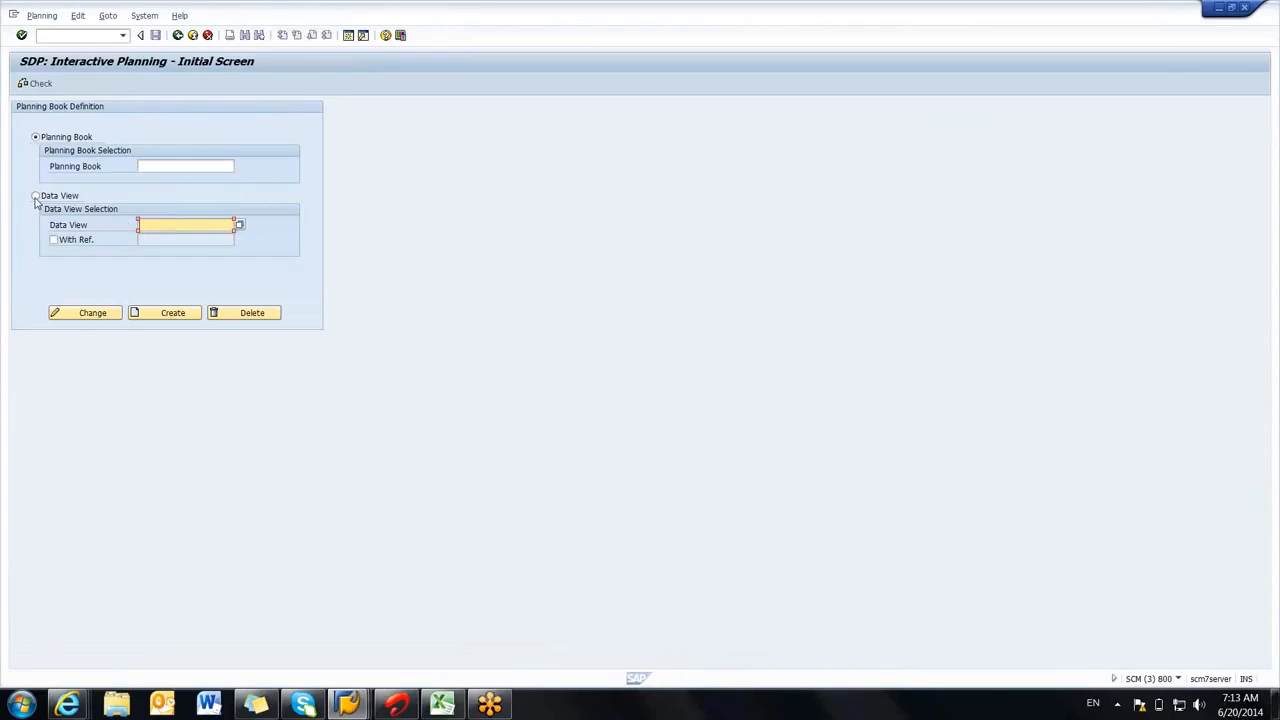
click(35, 196)
click(179, 227)
click(175, 252)
key(Return)
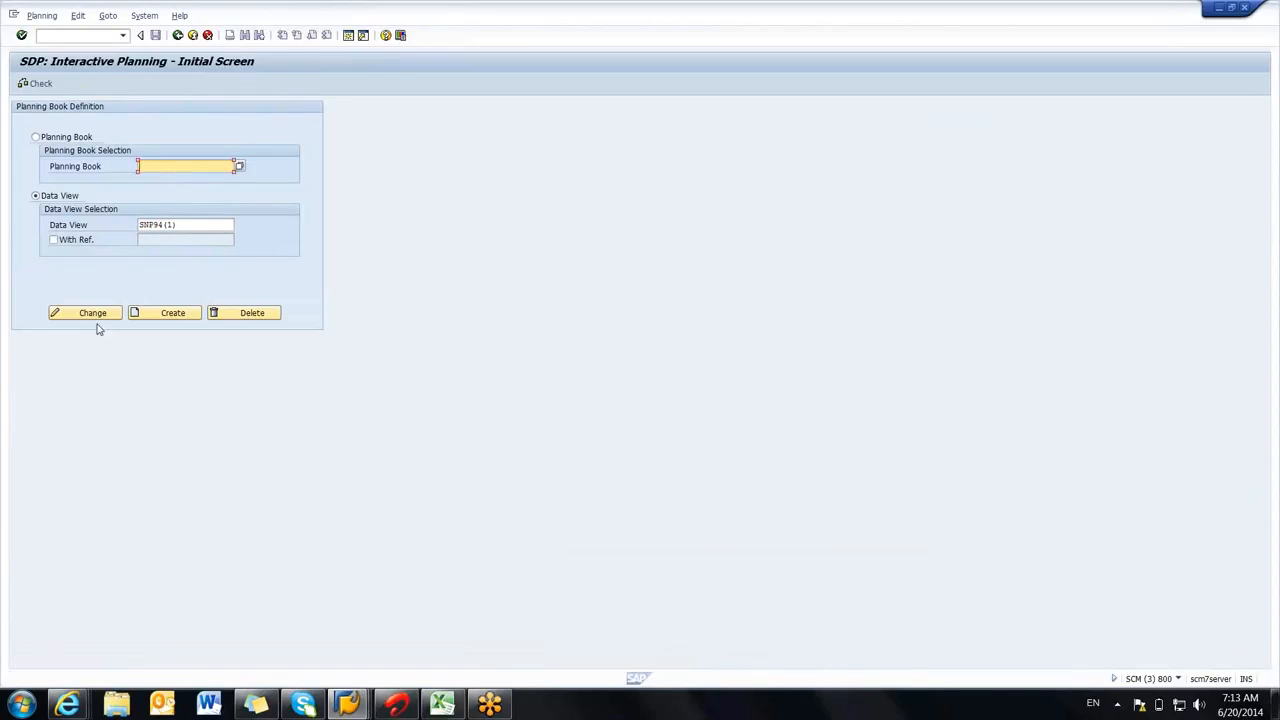
Step: Specify planning book 9ASNP94 and open its data view SNP94(1) in change mode
click(95, 318)
key(space)
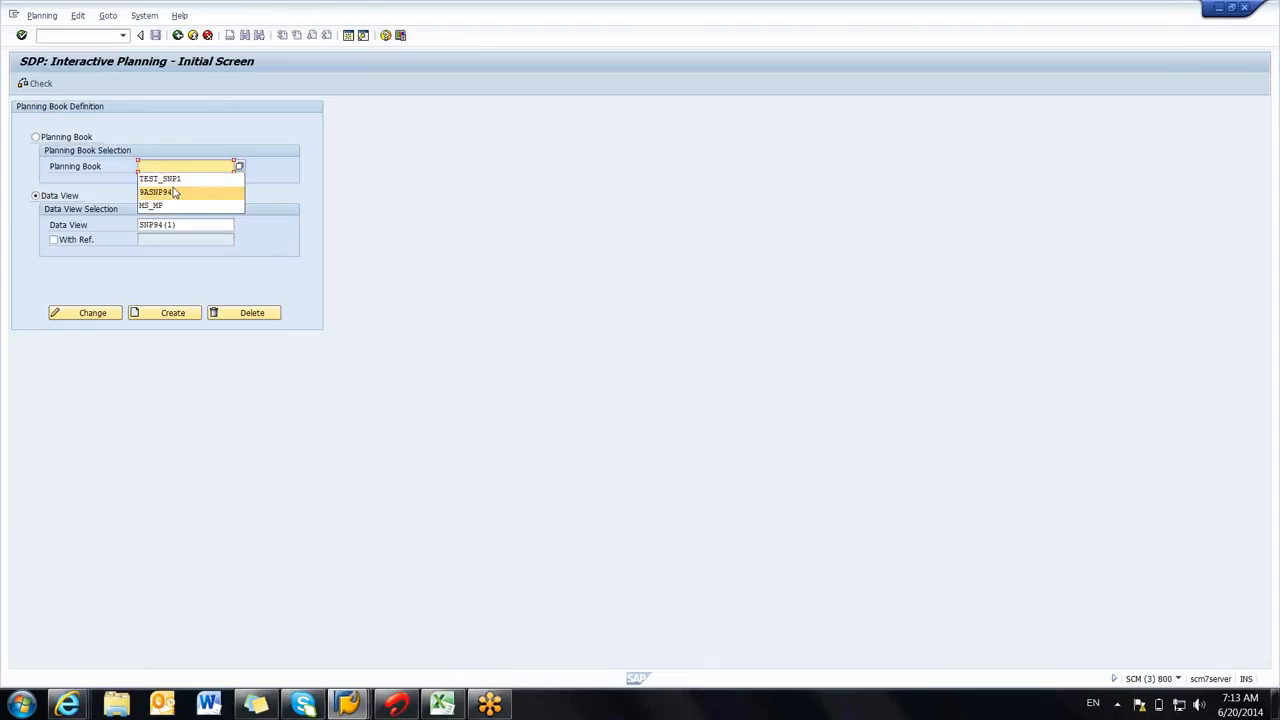
click(174, 192)
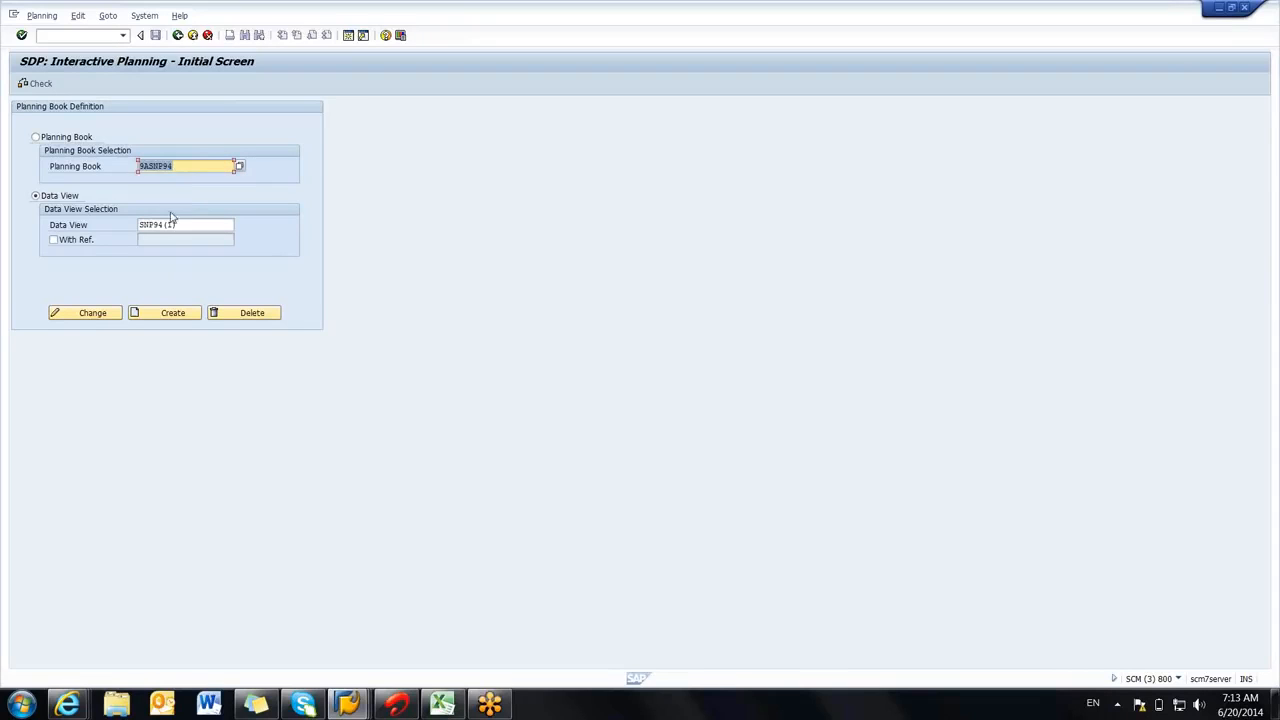
click(100, 311)
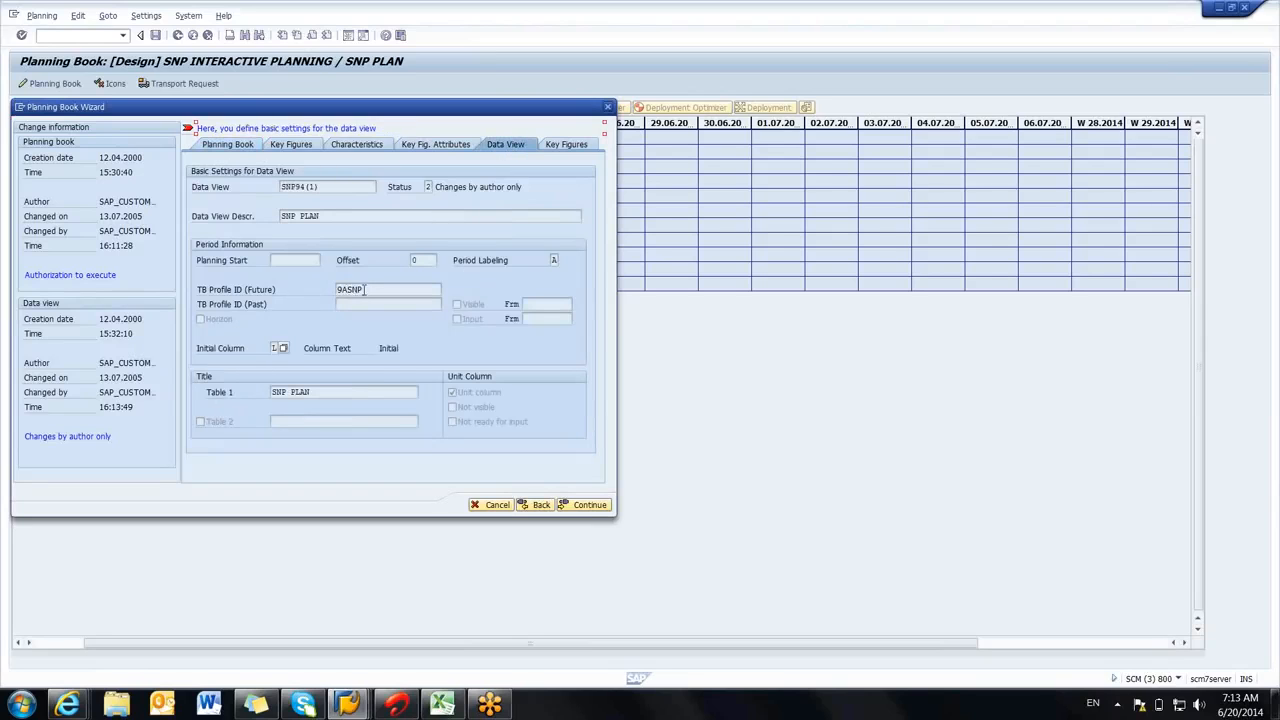
Step: Examine the future time bucket profile ID of SNP94(1) and compare it with the bucket columns in the live planning session
drag(368, 290, 335, 290)
click(336, 290)
drag(368, 290, 336, 294)
click(336, 294)
double_click(338, 291)
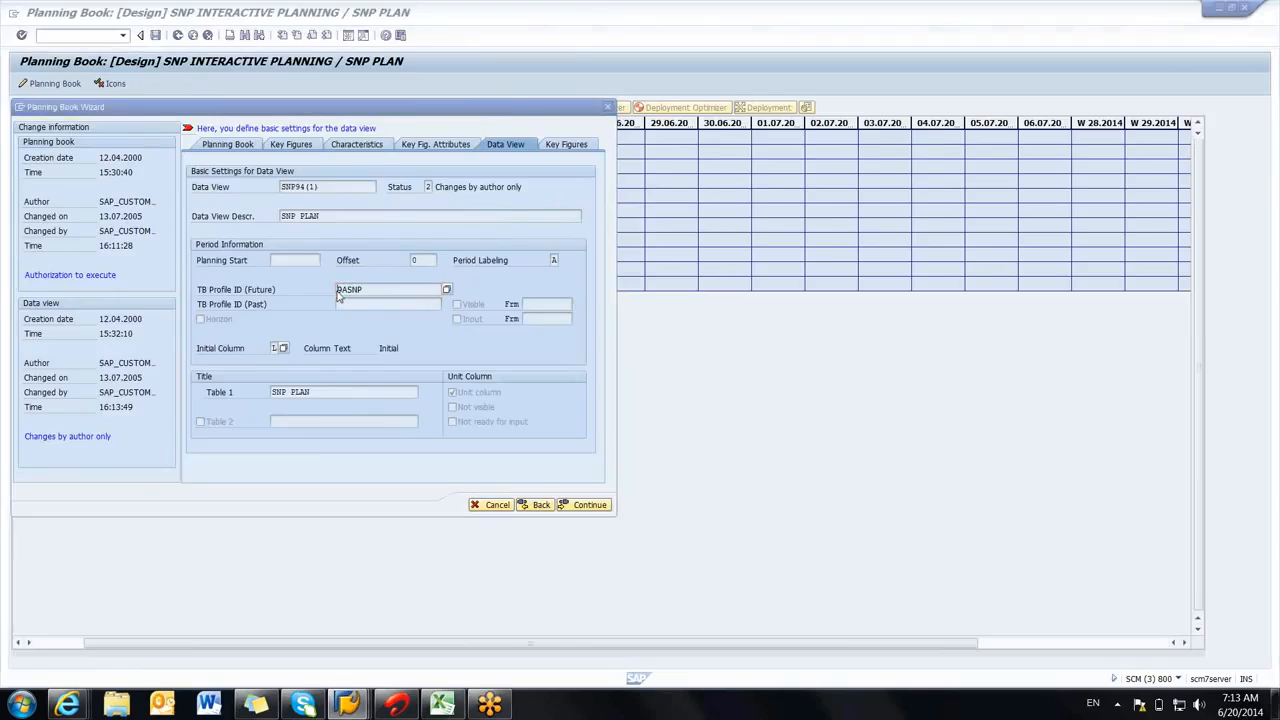
key(alt+Tab)
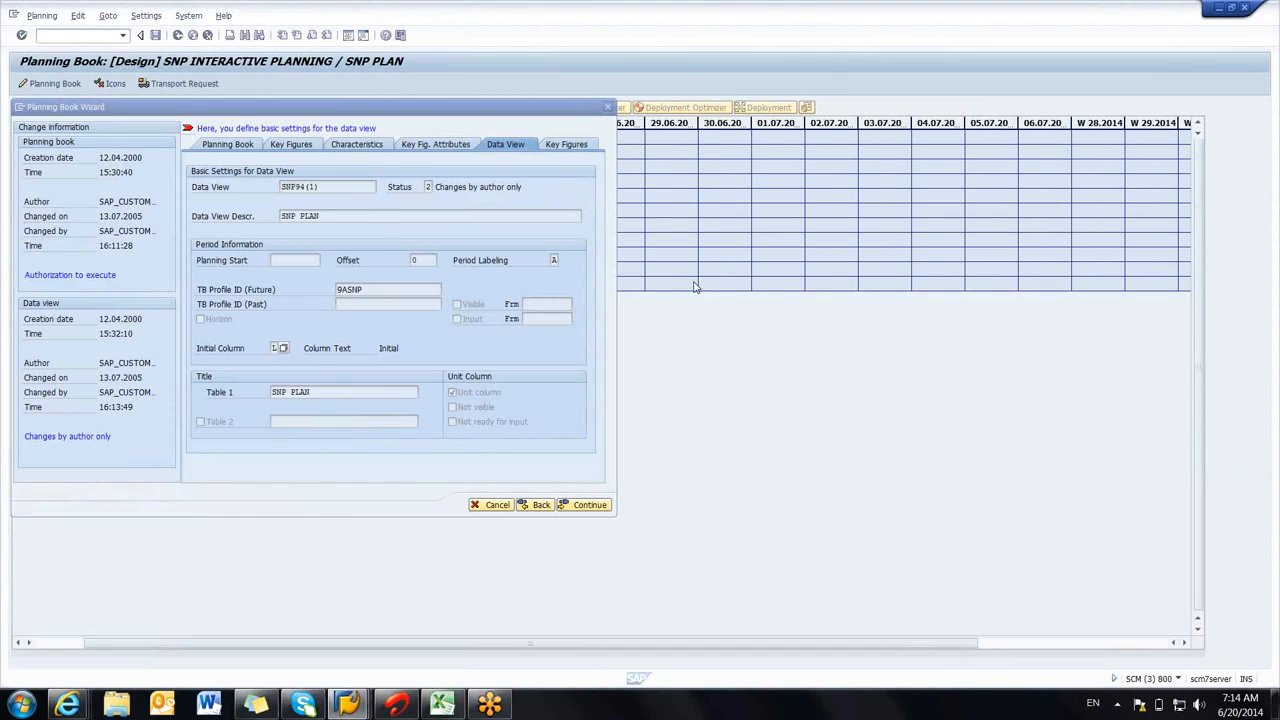
key(alt+Tab)
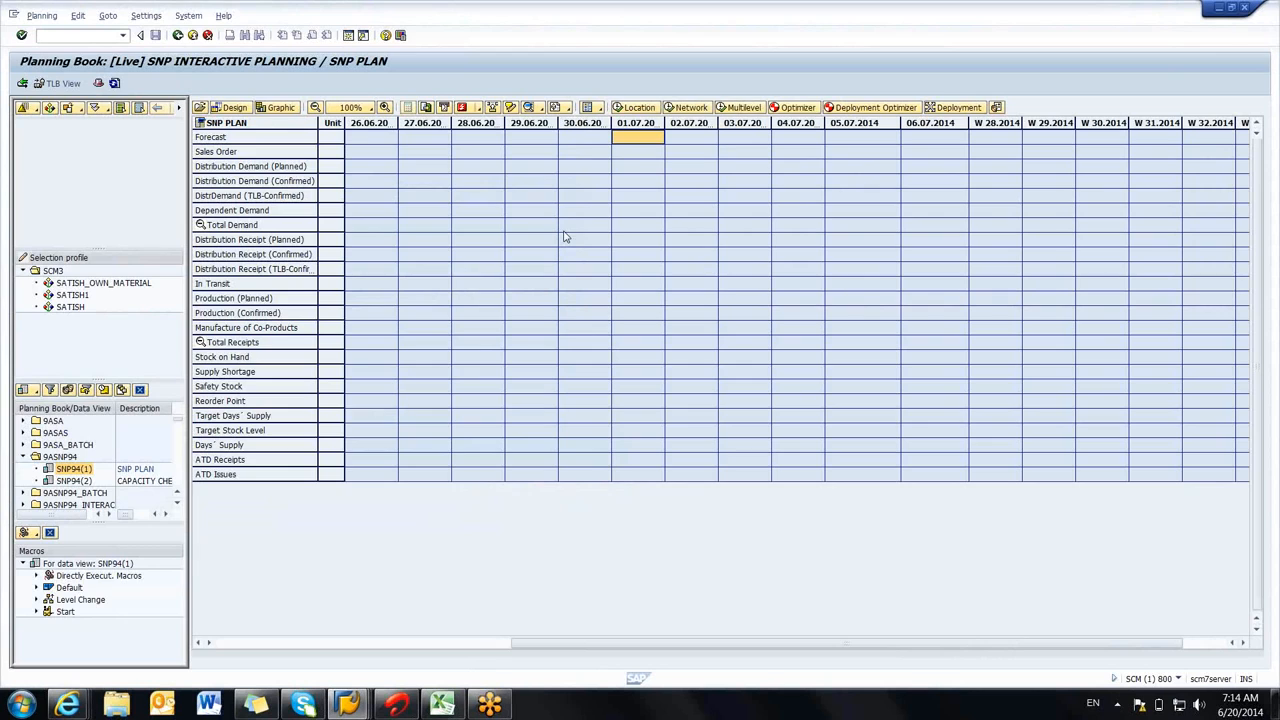
key(alt+Tab)
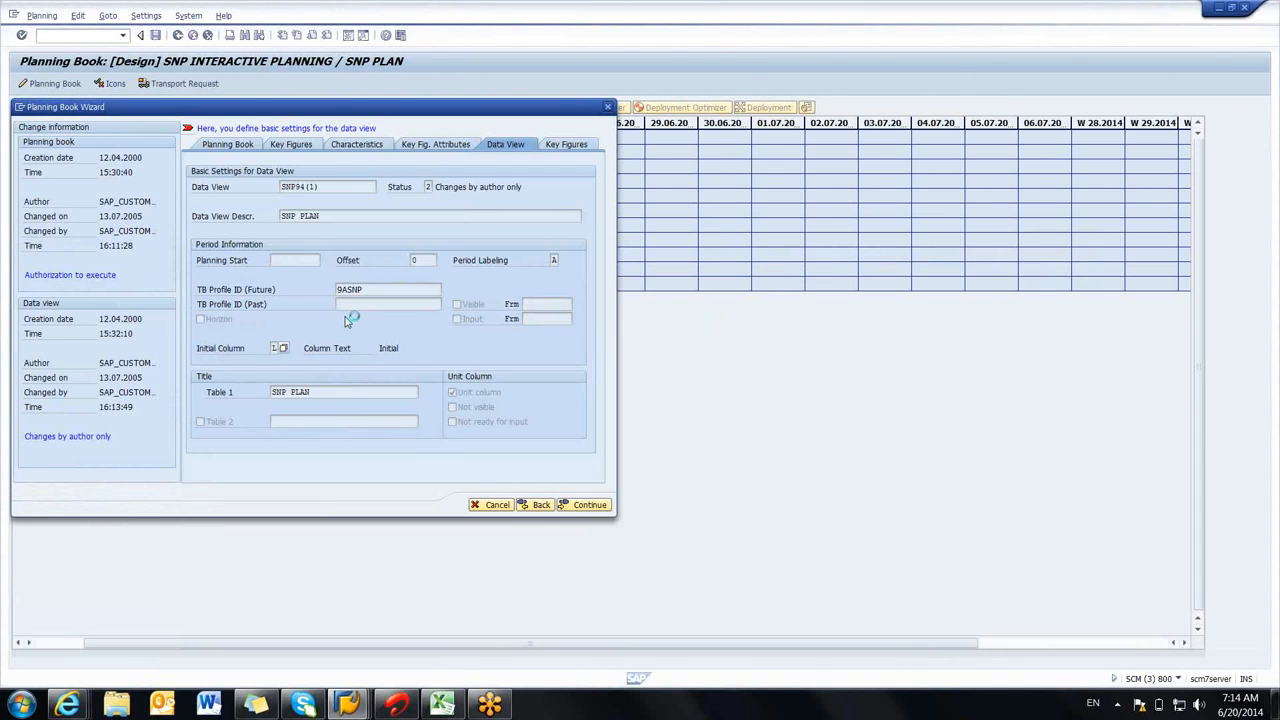
Step: View the available time bucket profiles and close the list without choosing one
click(42, 315)
click(42, 340)
click(42, 240)
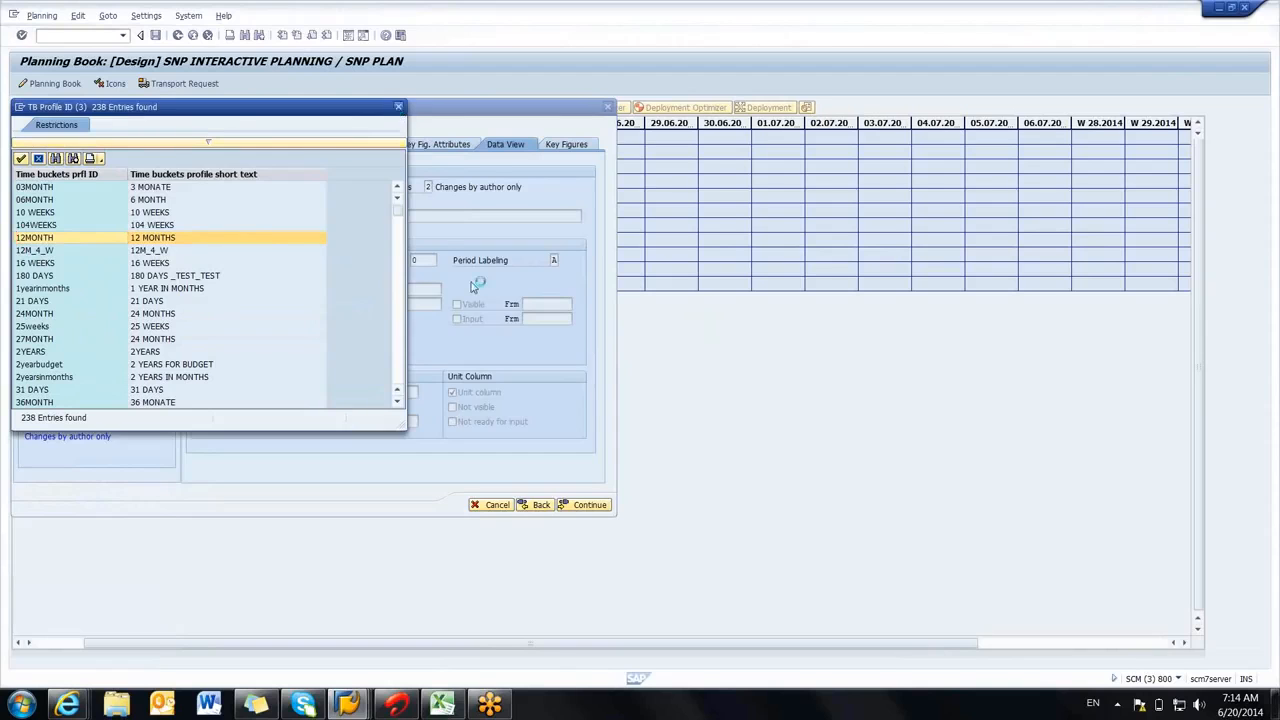
click(398, 107)
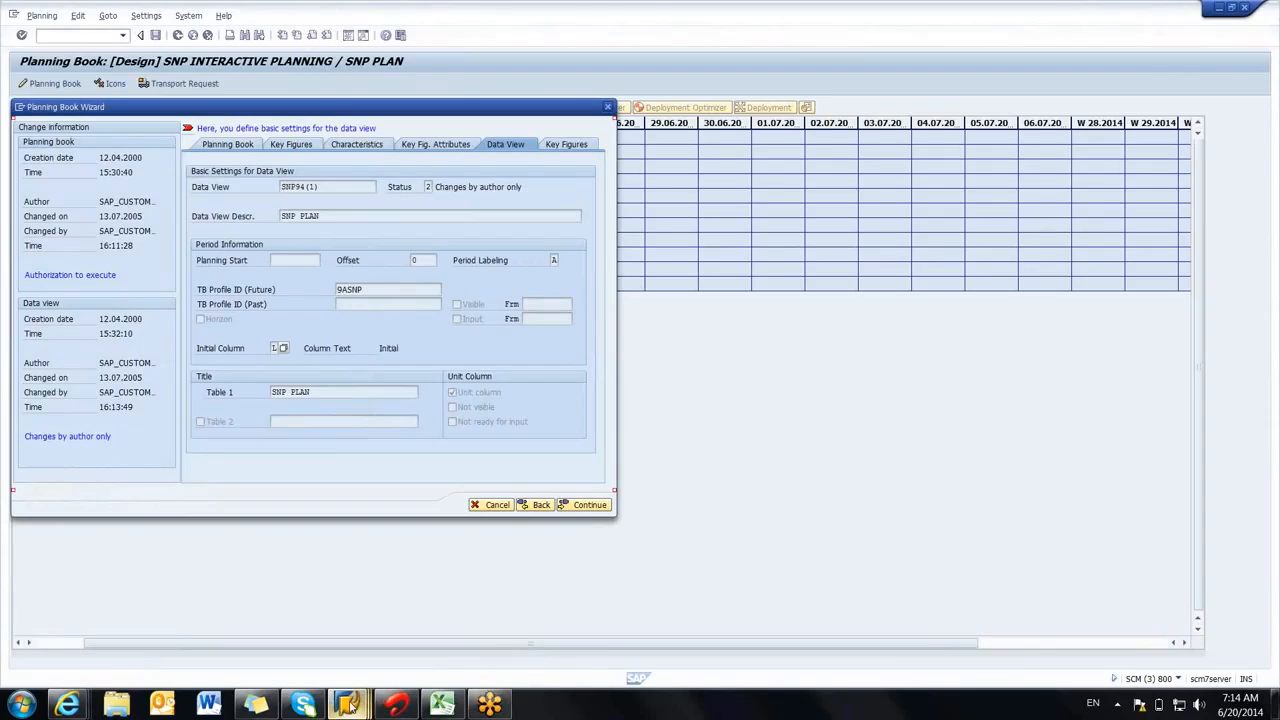
Step: Switch to the ABAP Editor session and, from SAP Easy Access, expand Advanced Planning and Optimization > Supply Network Planning > Environment > Current Settings
mouse_move(348, 704)
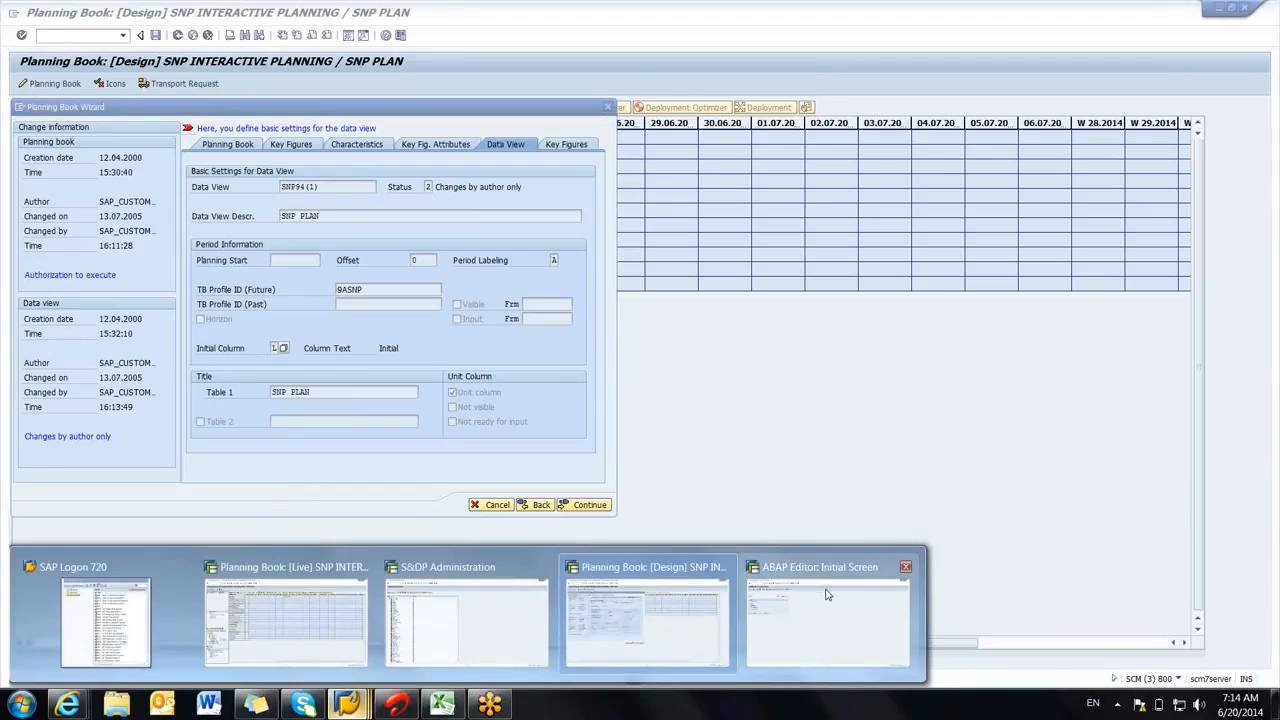
click(827, 595)
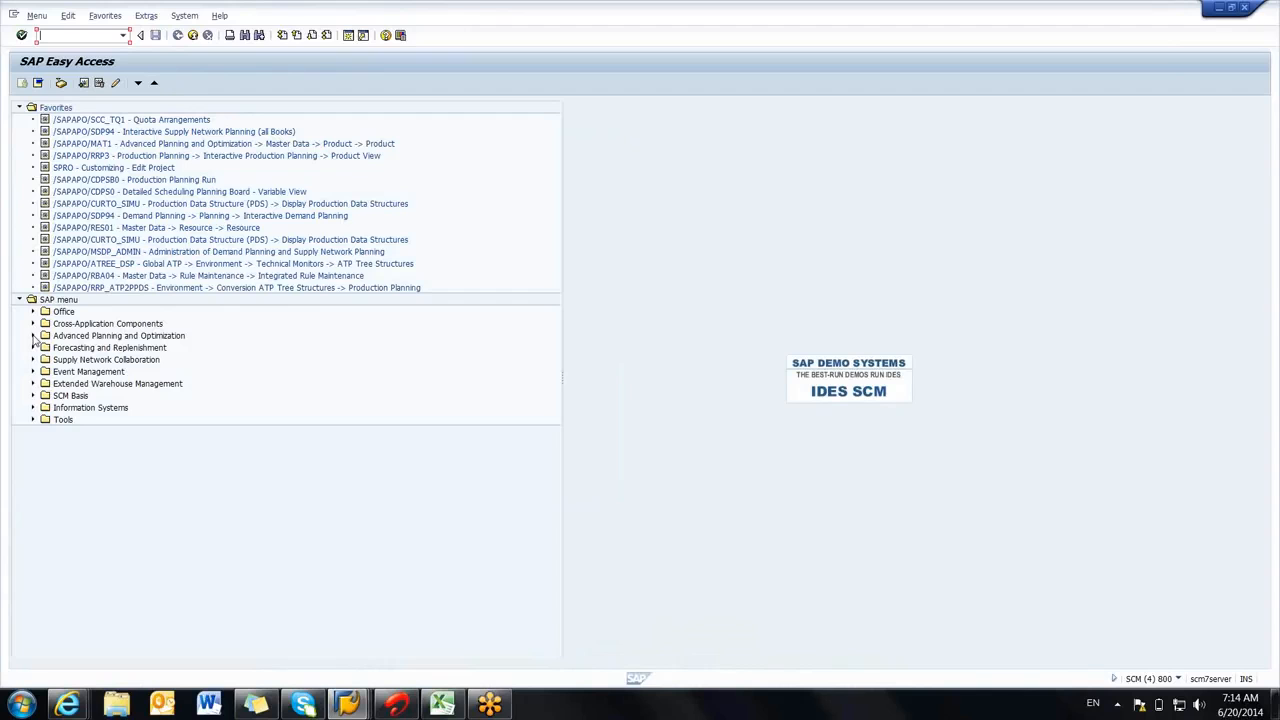
click(33, 336)
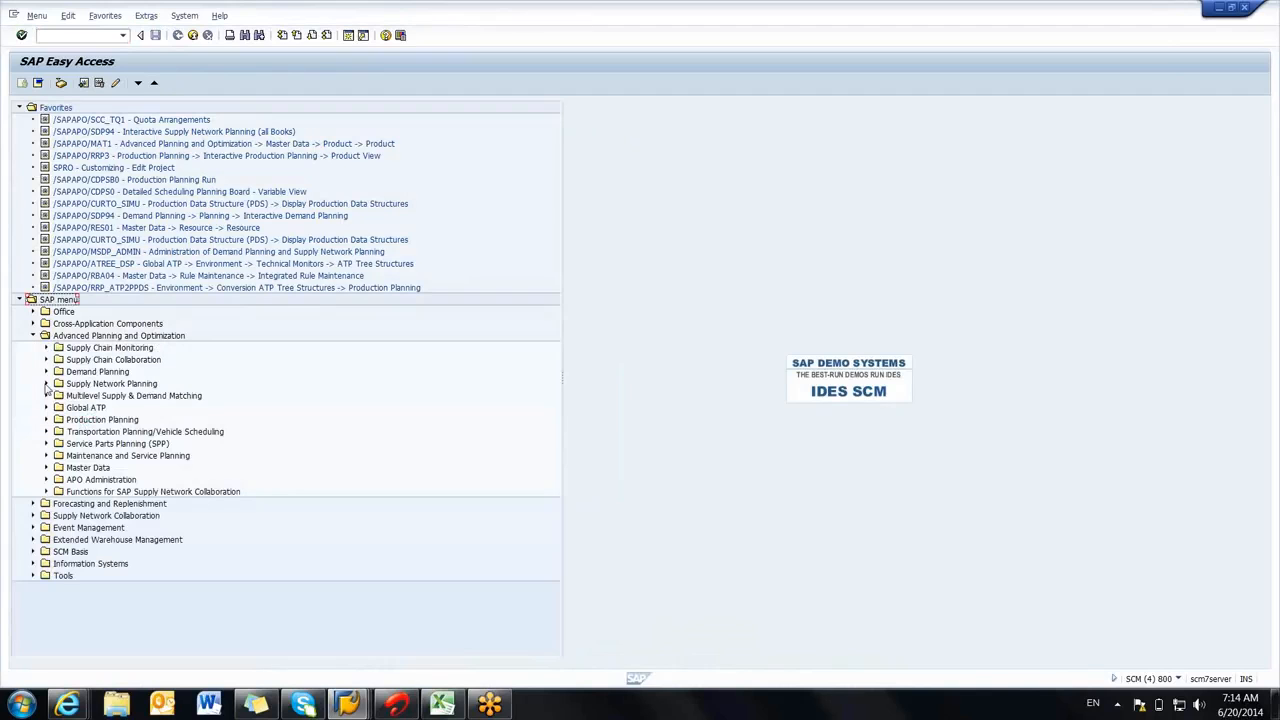
click(46, 384)
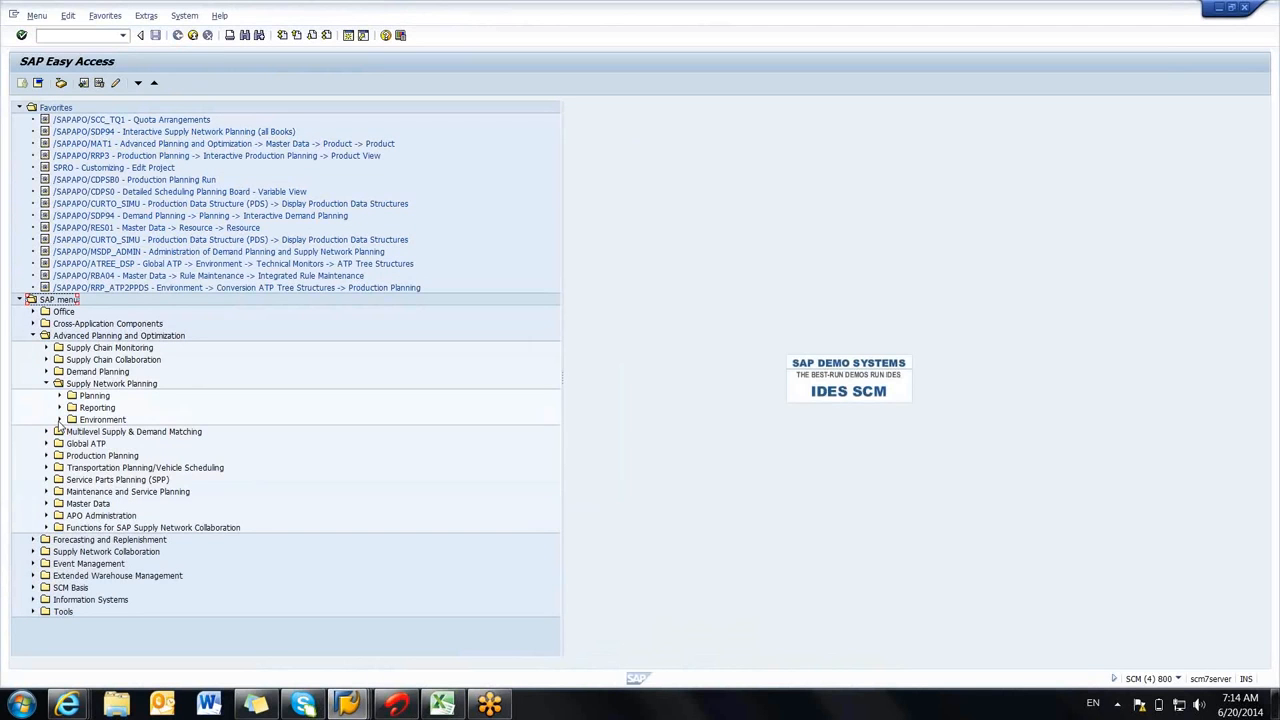
click(59, 420)
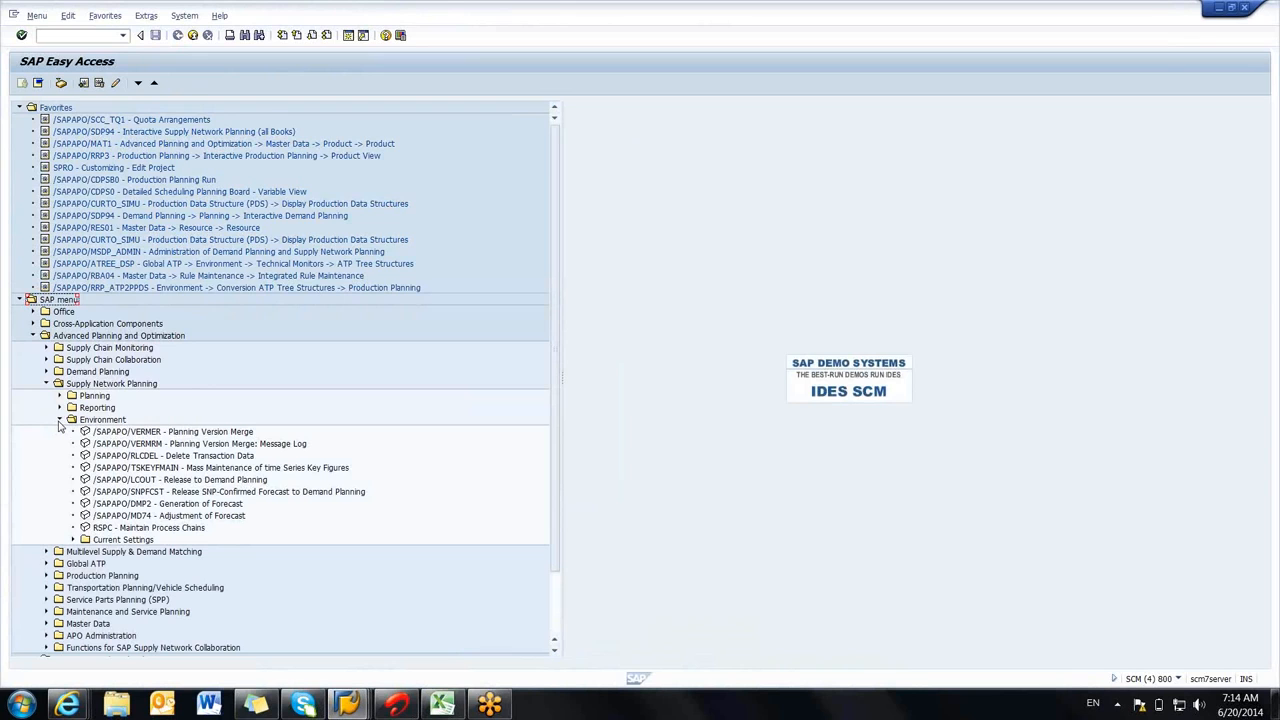
click(73, 540)
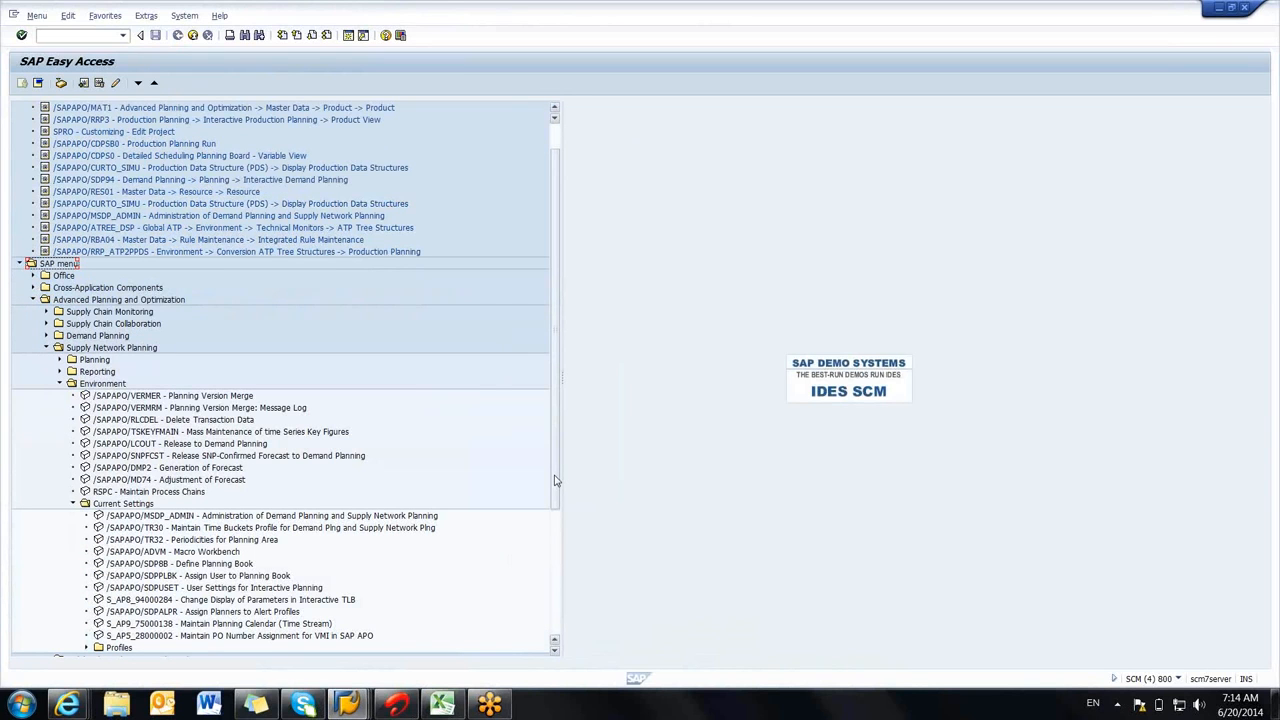
drag(556, 488, 557, 525)
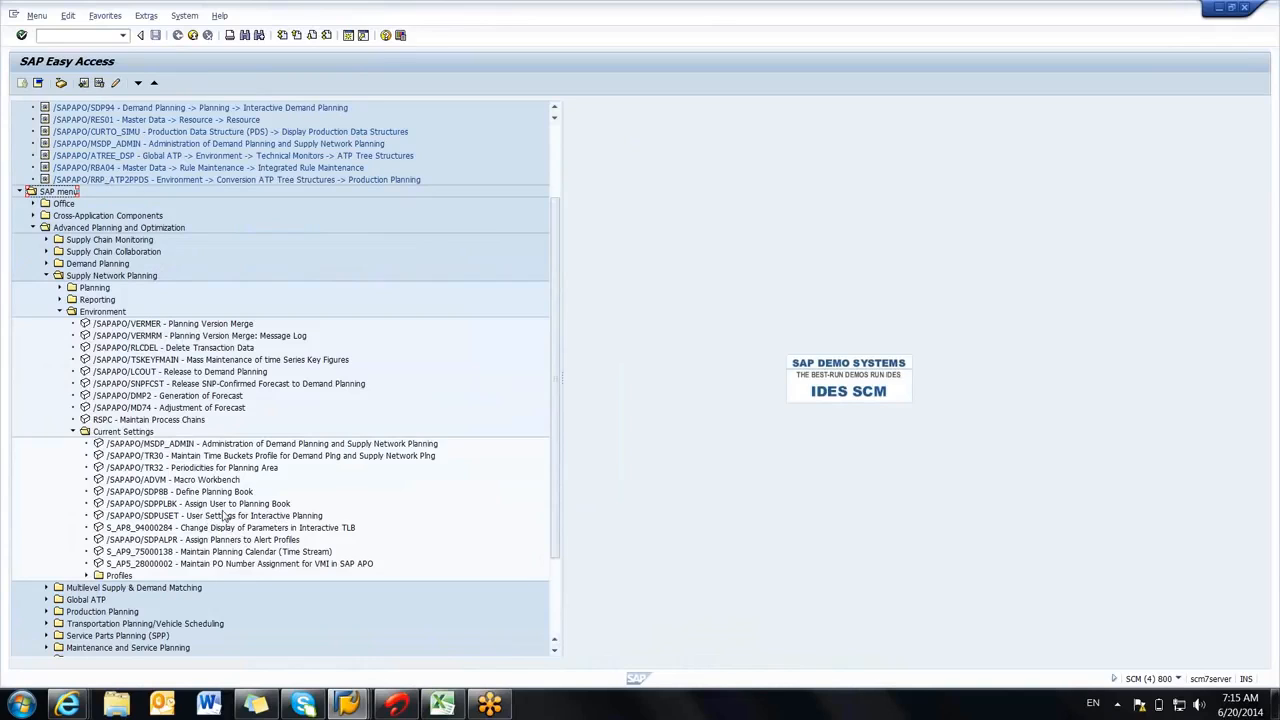
Step: Start the /SAPAPO/TR30 transaction for maintaining time buckets profiles for Demand Planning and Supply Network Planning
click(218, 459)
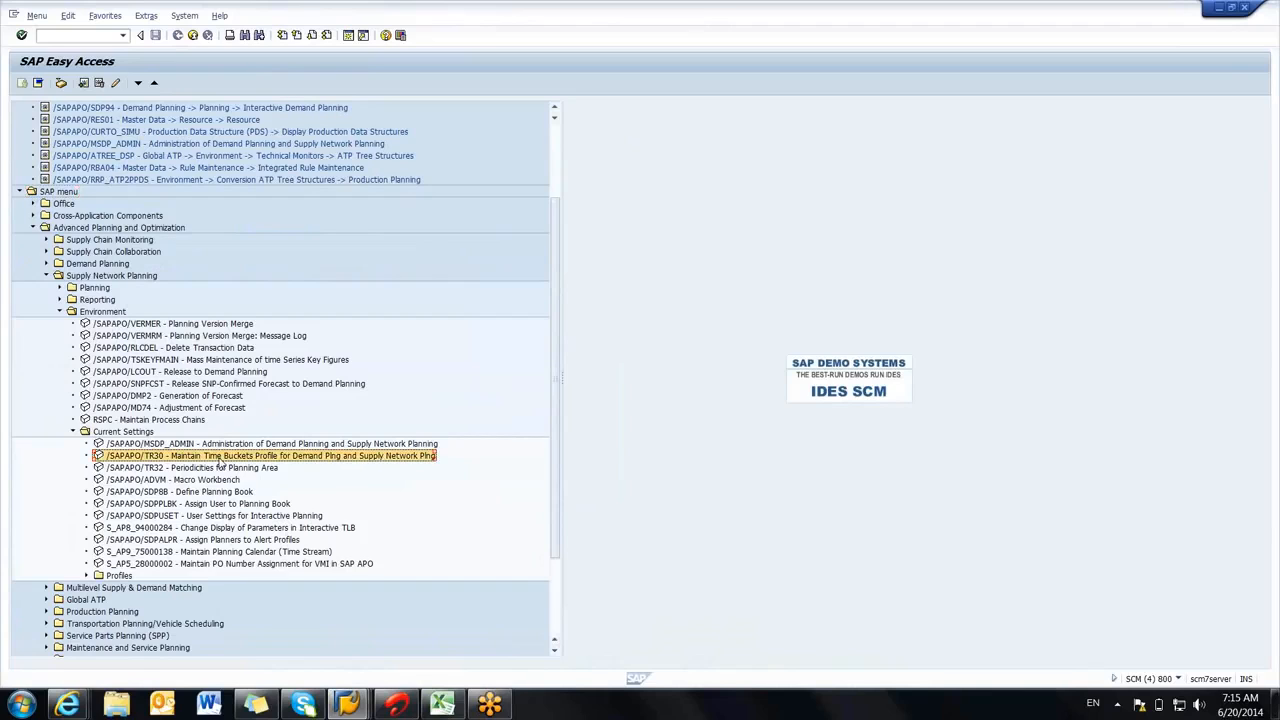
double_click(220, 459)
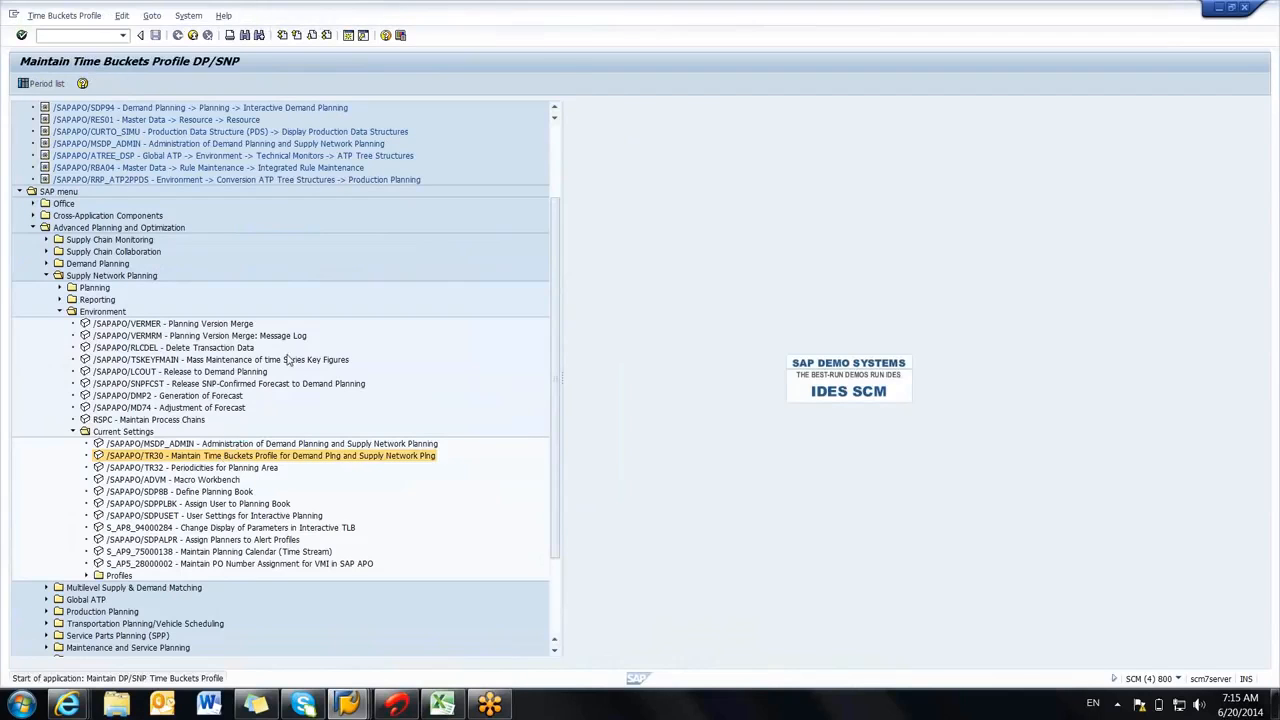
click(177, 35)
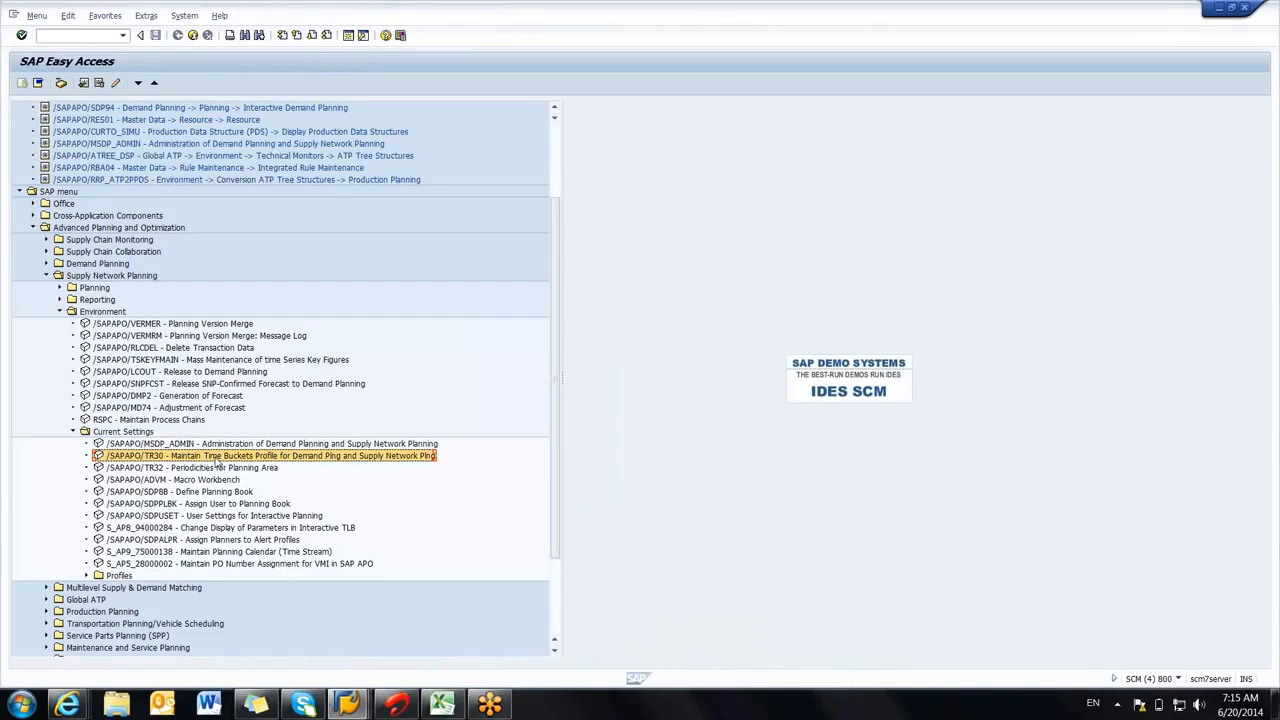
double_click(215, 456)
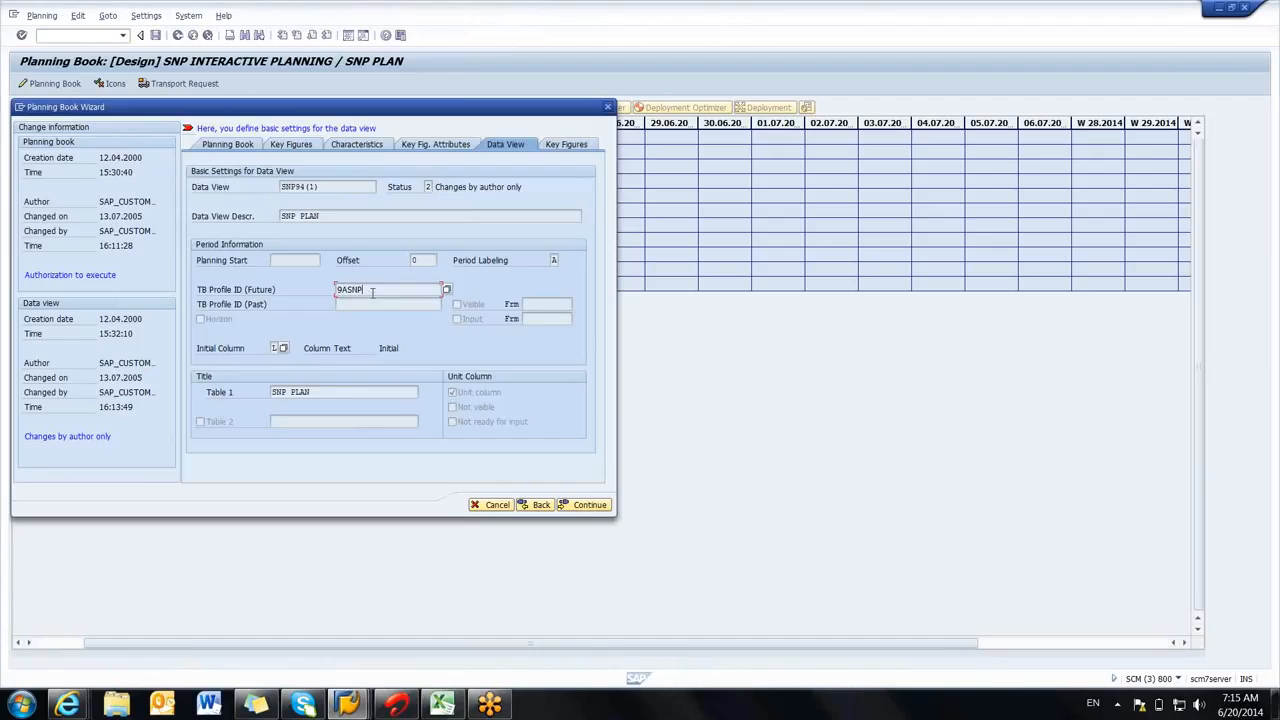
Step: Take the future profile ID 9ASNP from the data view and display that time buckets profile's periodicity details
double_click(350, 289)
click(337, 292)
key(alt+Tab)
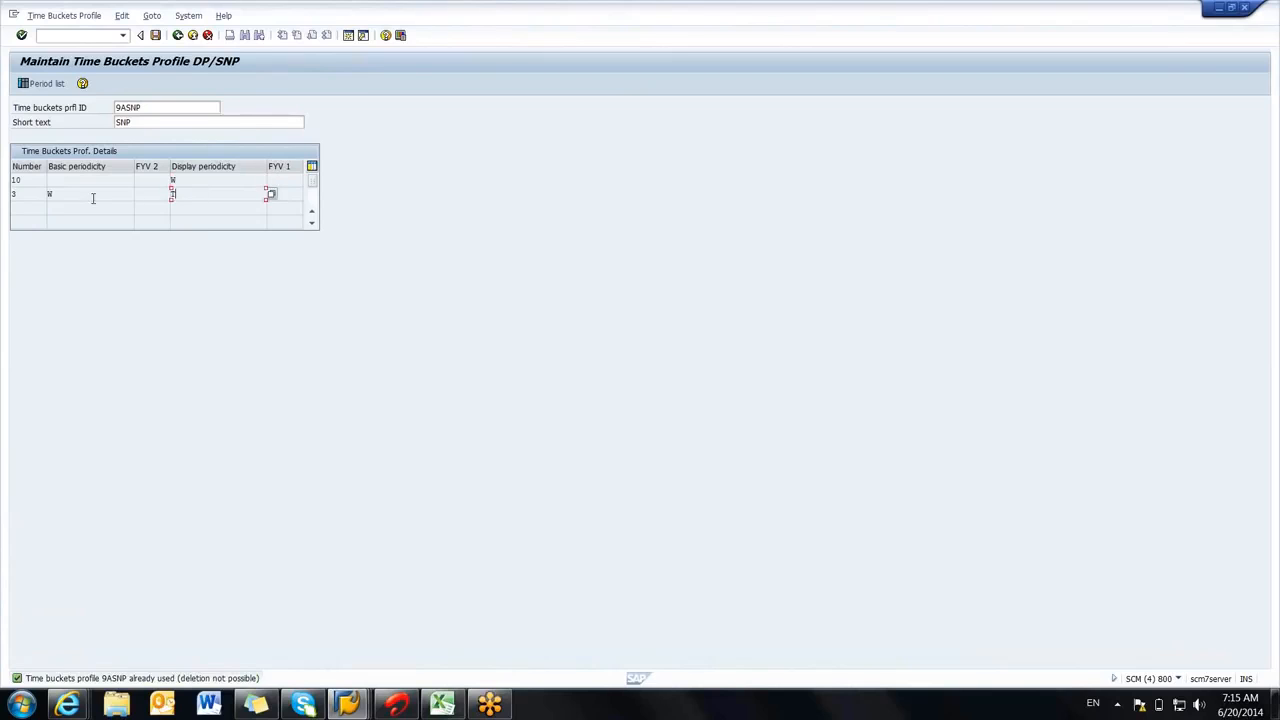
Step: Review the period indicators available for the display periodicity of the 10-period row, closing the list without choosing one
click(34, 181)
drag(34, 181, 14, 183)
drag(32, 180, 13, 181)
click(188, 181)
click(272, 181)
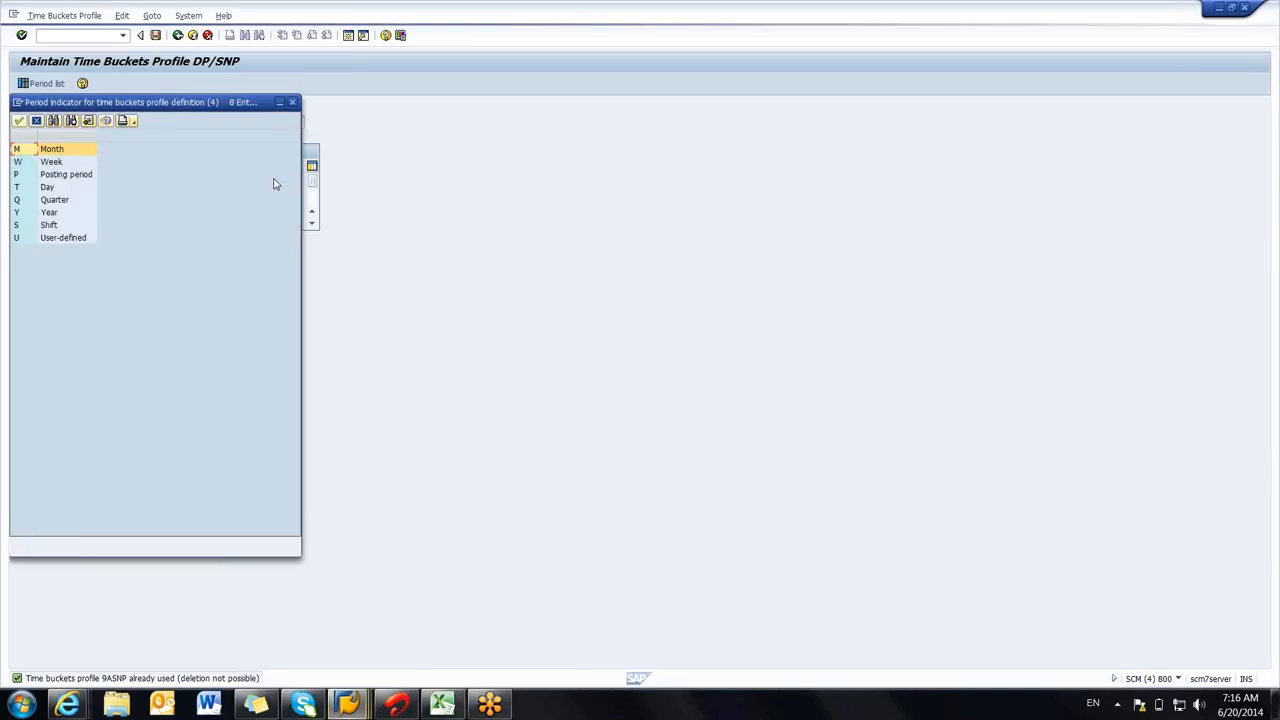
click(64, 177)
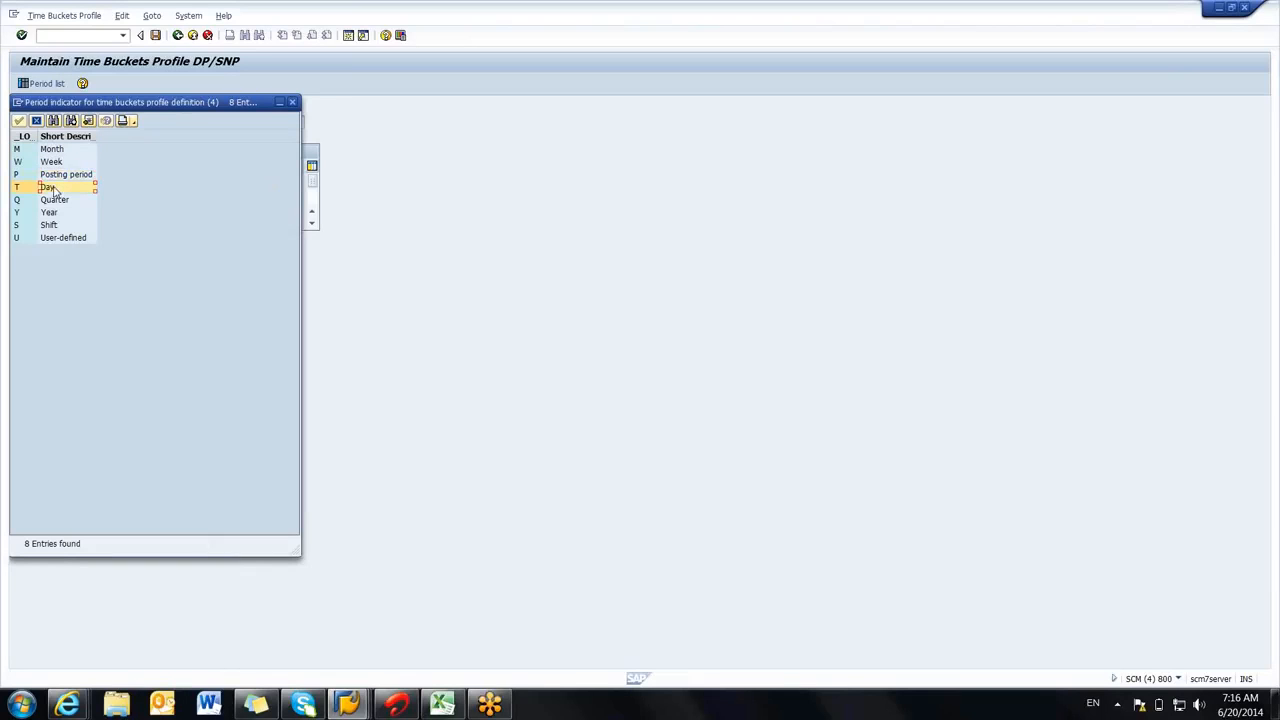
click(57, 203)
click(56, 214)
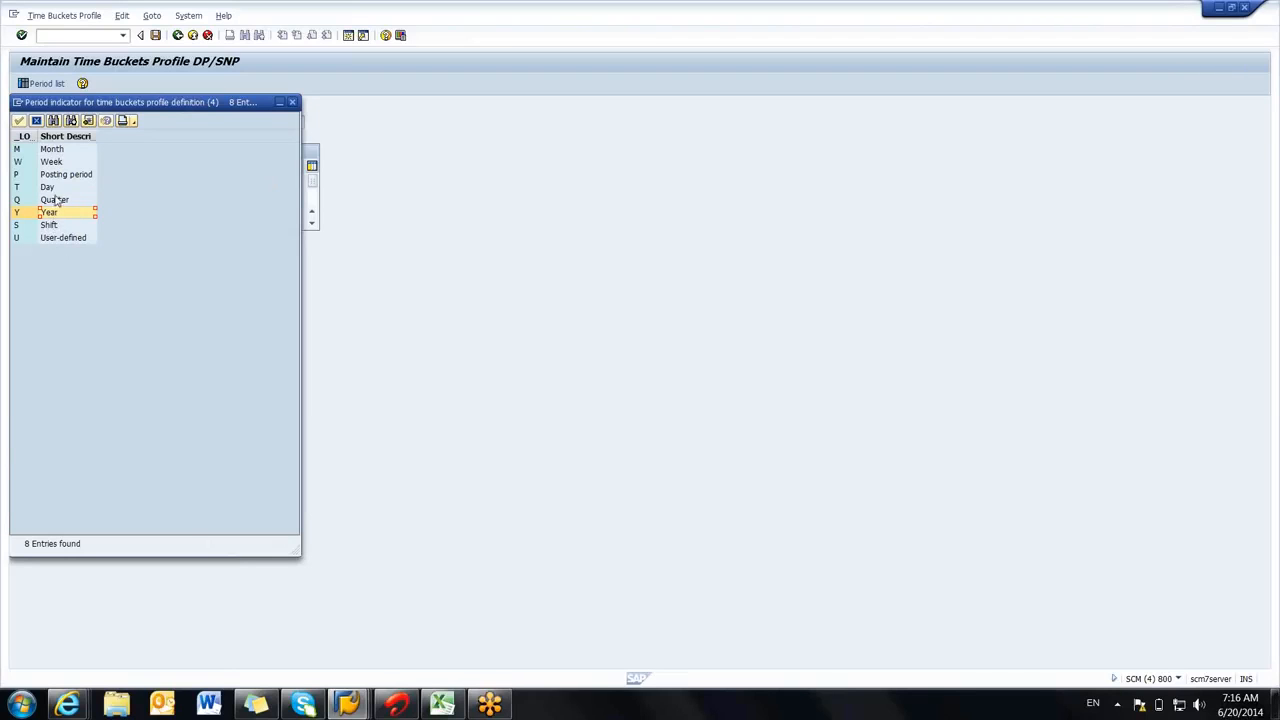
click(60, 163)
click(58, 189)
click(66, 150)
click(36, 120)
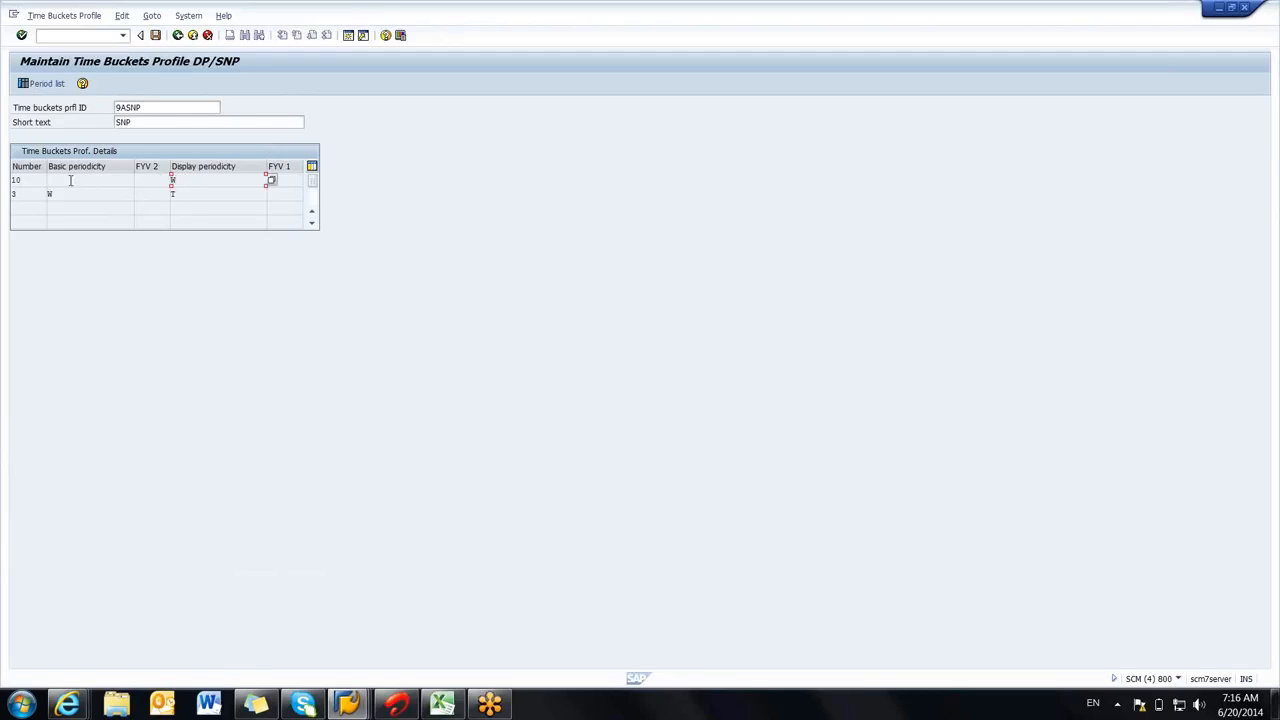
Step: Check the period numbers of profile 9ASNP, then return to the planning book design session and cancel the SNP94(1) data view wizard
click(38, 180)
click(34, 184)
click(28, 193)
key(alt+Tab)
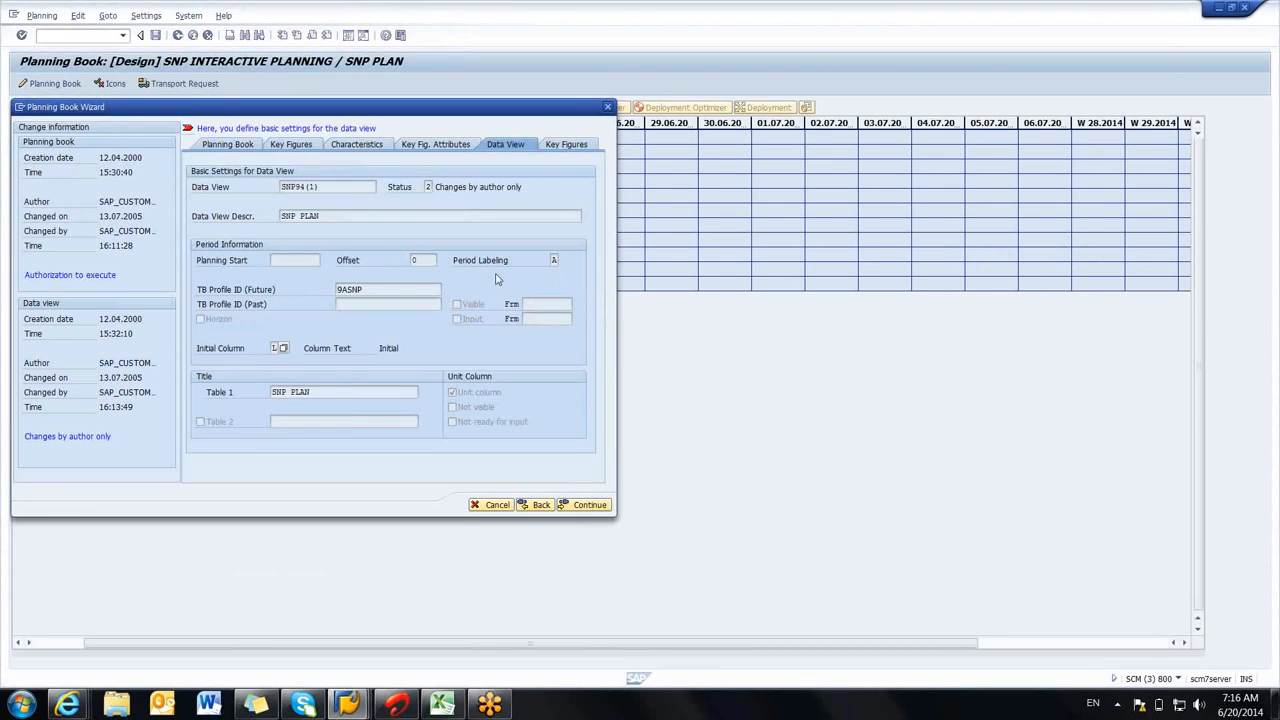
click(491, 505)
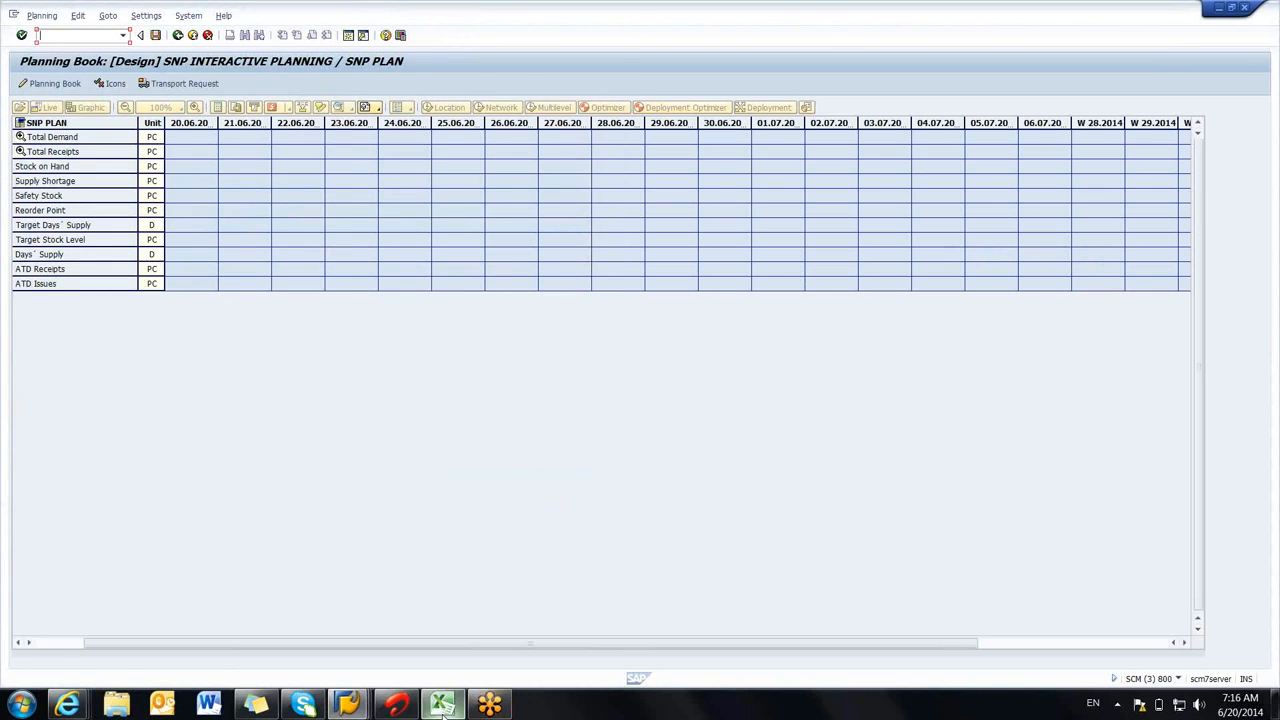
Step: Switch to the live SNP interactive planning session and examine the weekly bucket columns from W 28.2014 to the end of the horizon
click(368, 710)
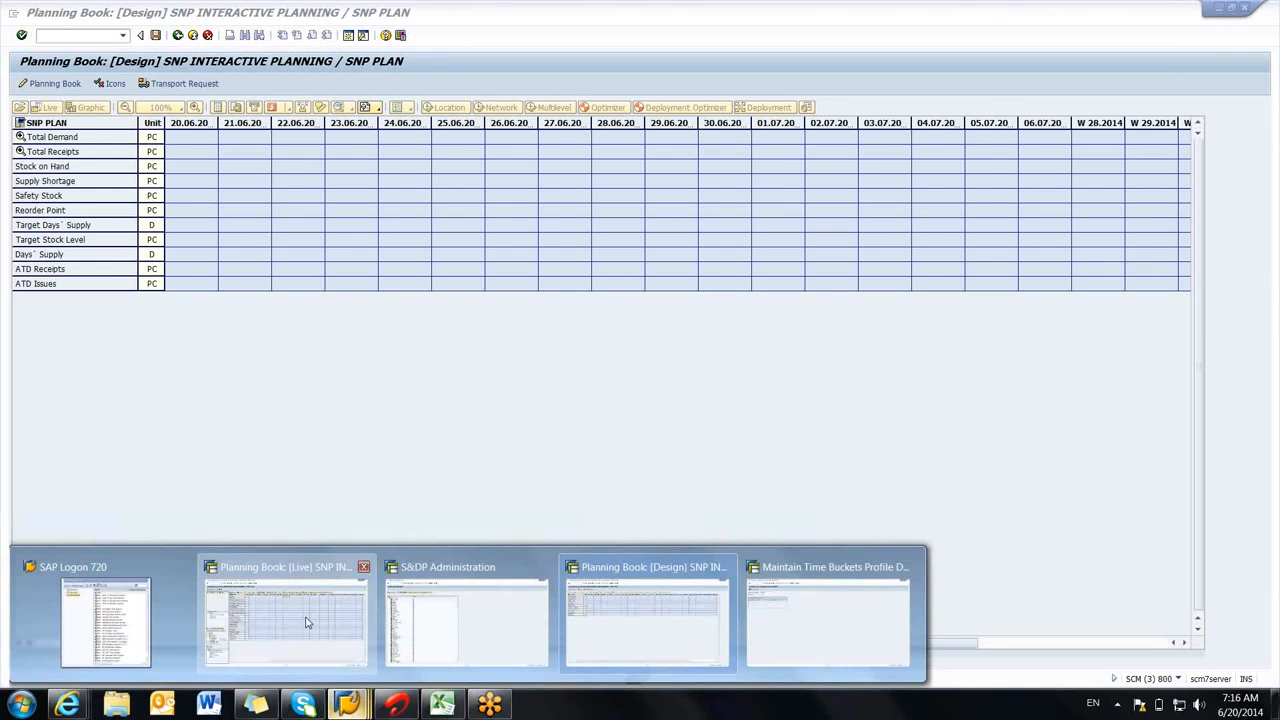
click(307, 623)
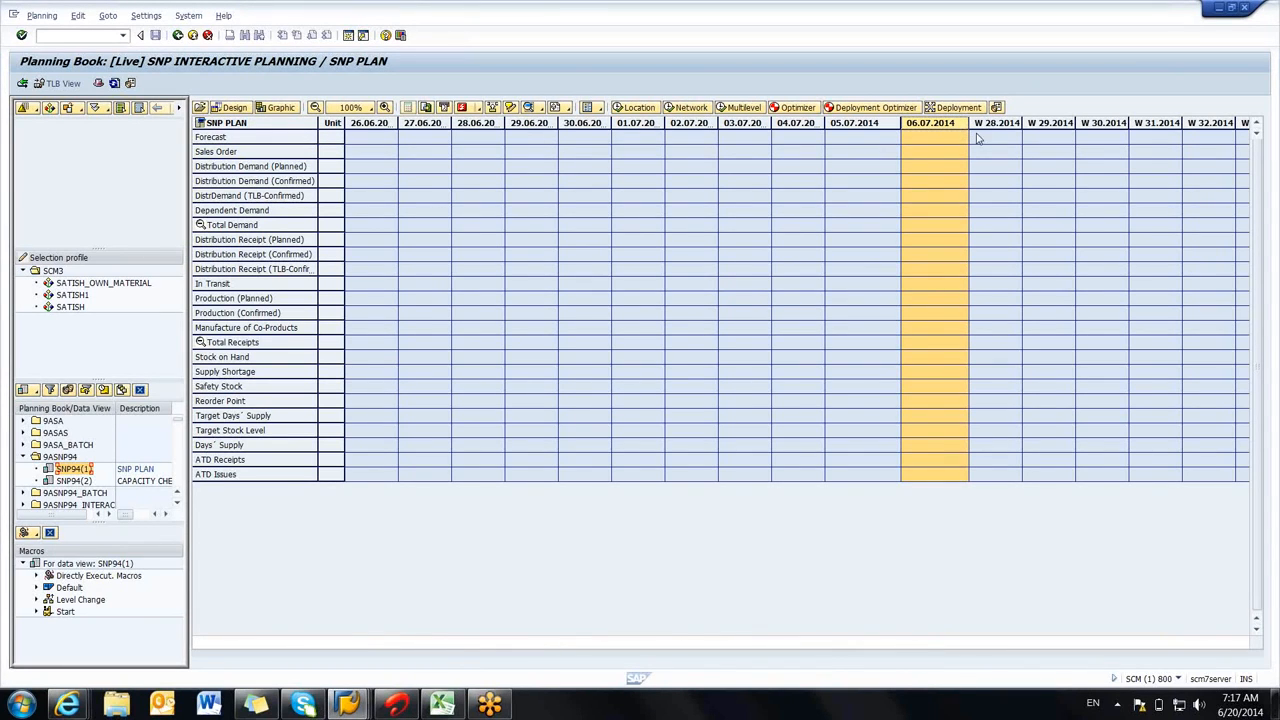
click(985, 125)
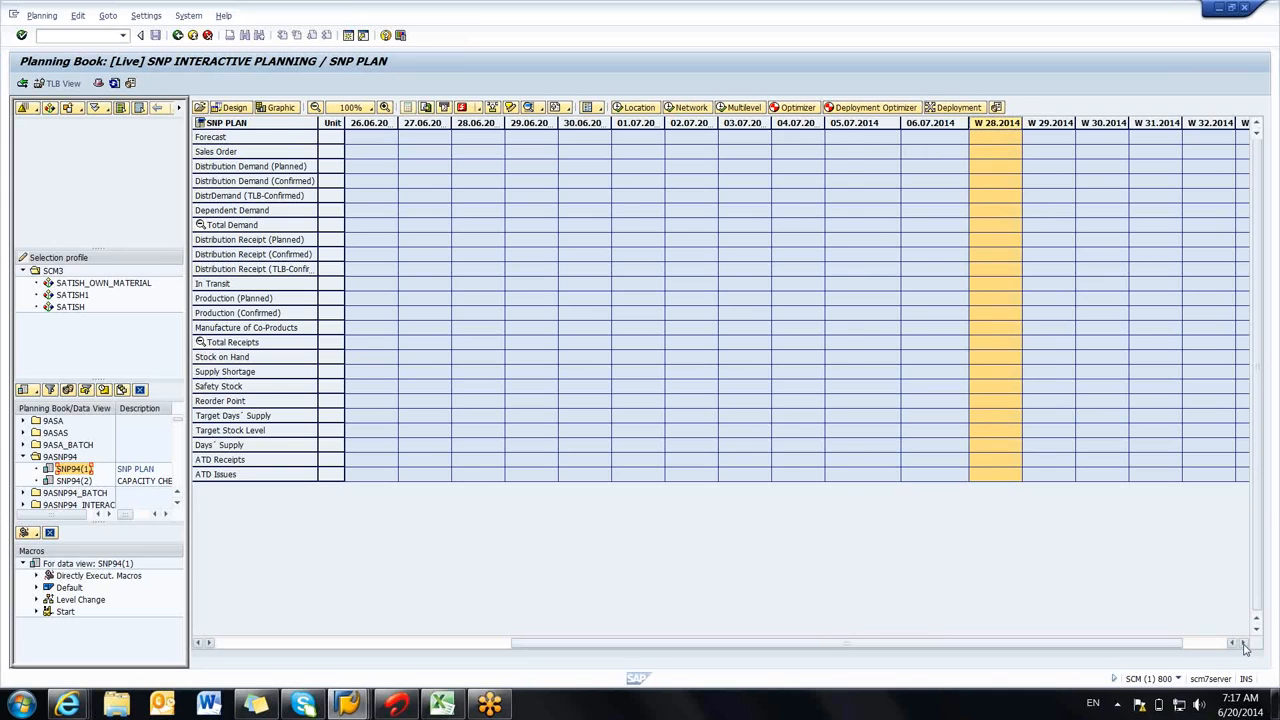
click(1244, 646)
click(1244, 646)
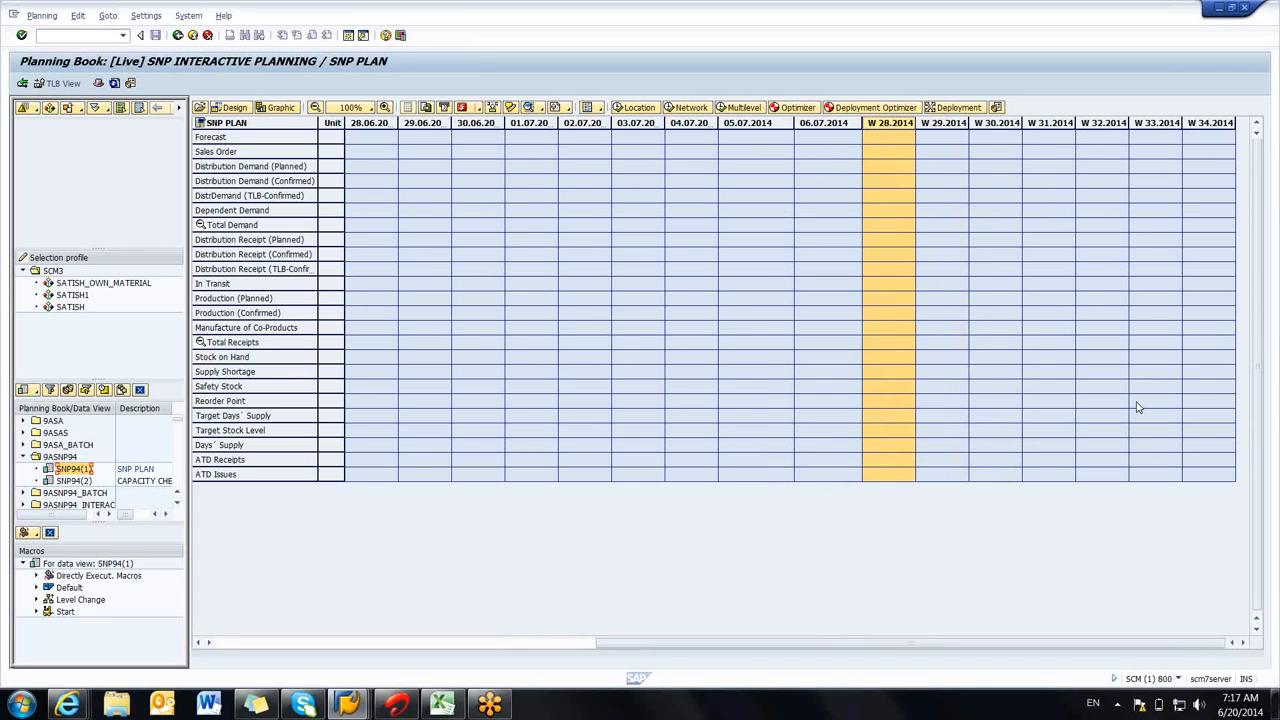
Step: Compare the 3-week daily row of time buckets profile 9ASNP with the bucket columns in the live planning book
key(alt+Tab)
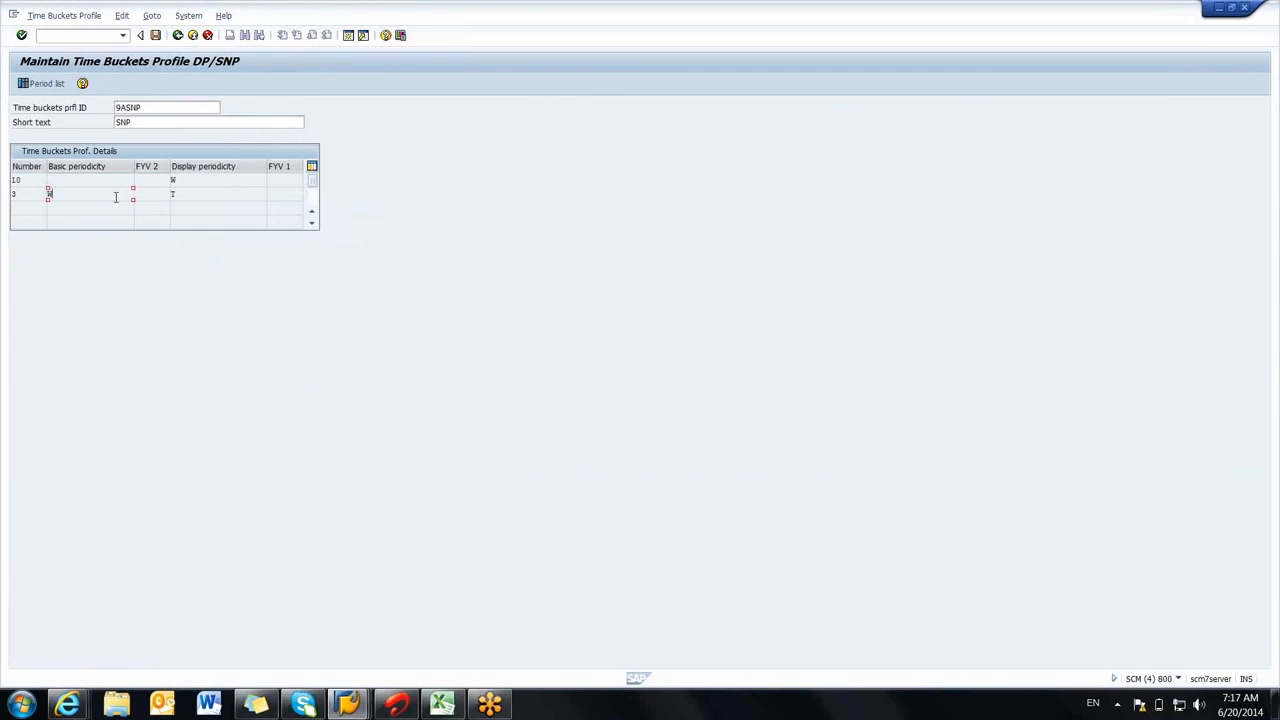
key(Return)
click(28, 194)
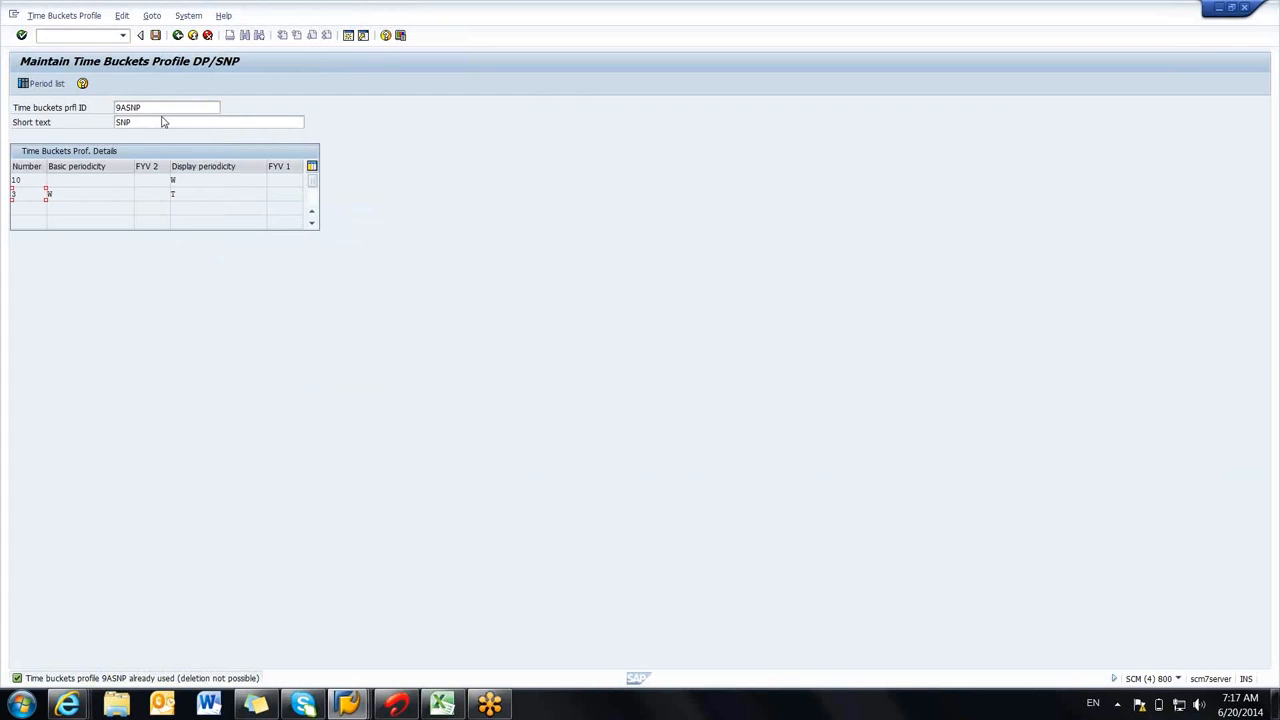
key(alt+Tab)
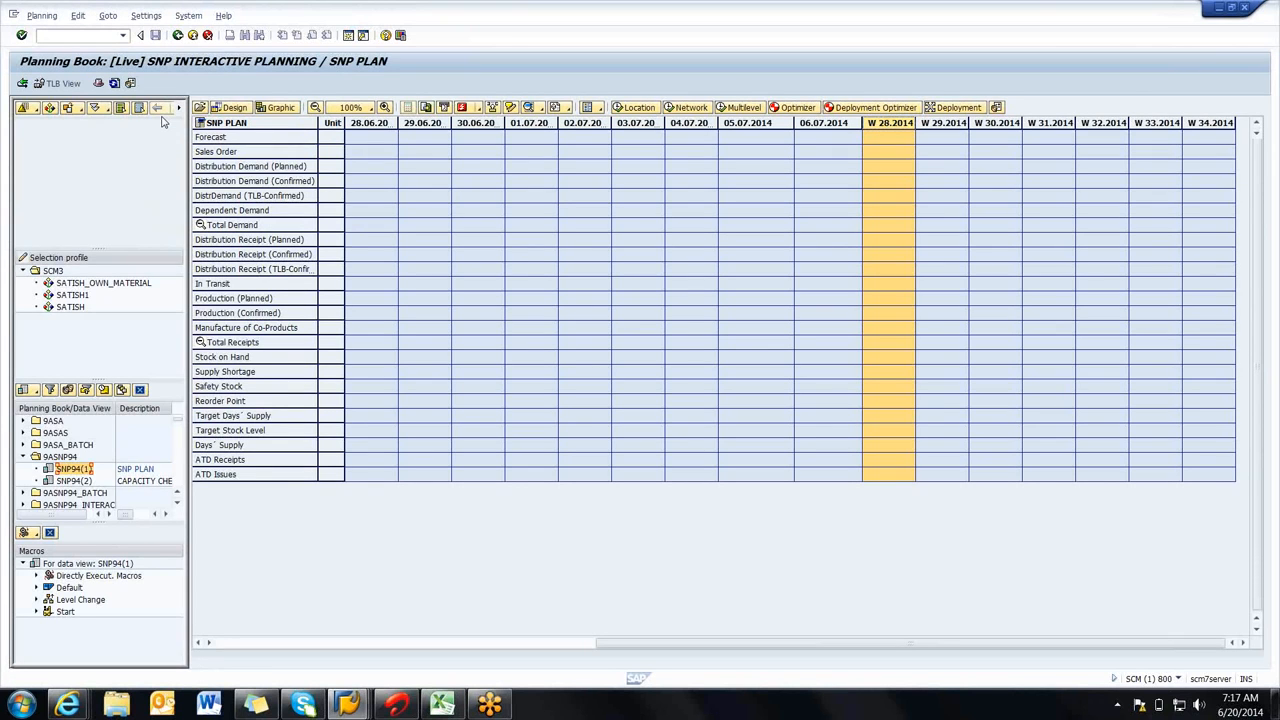
key(alt+Tab)
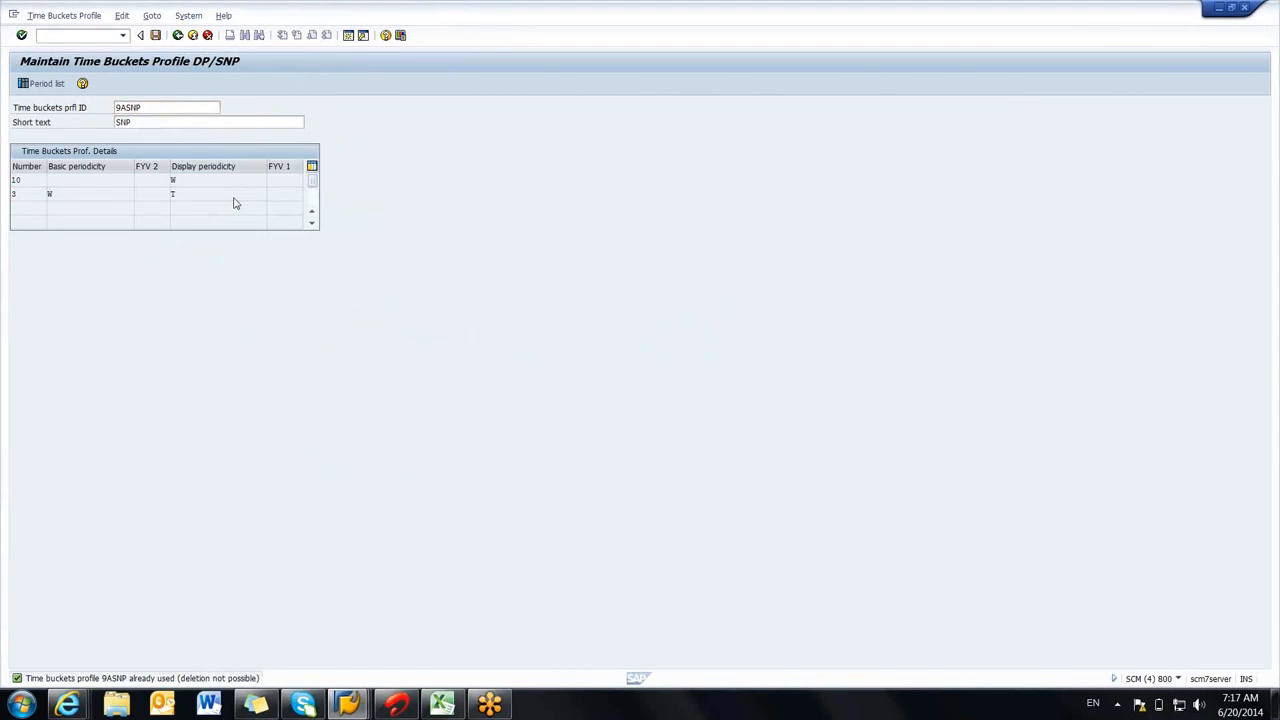
Step: Load time buckets profile 24MONTH from the profile list and examine its number and display periodicity
key(F4)
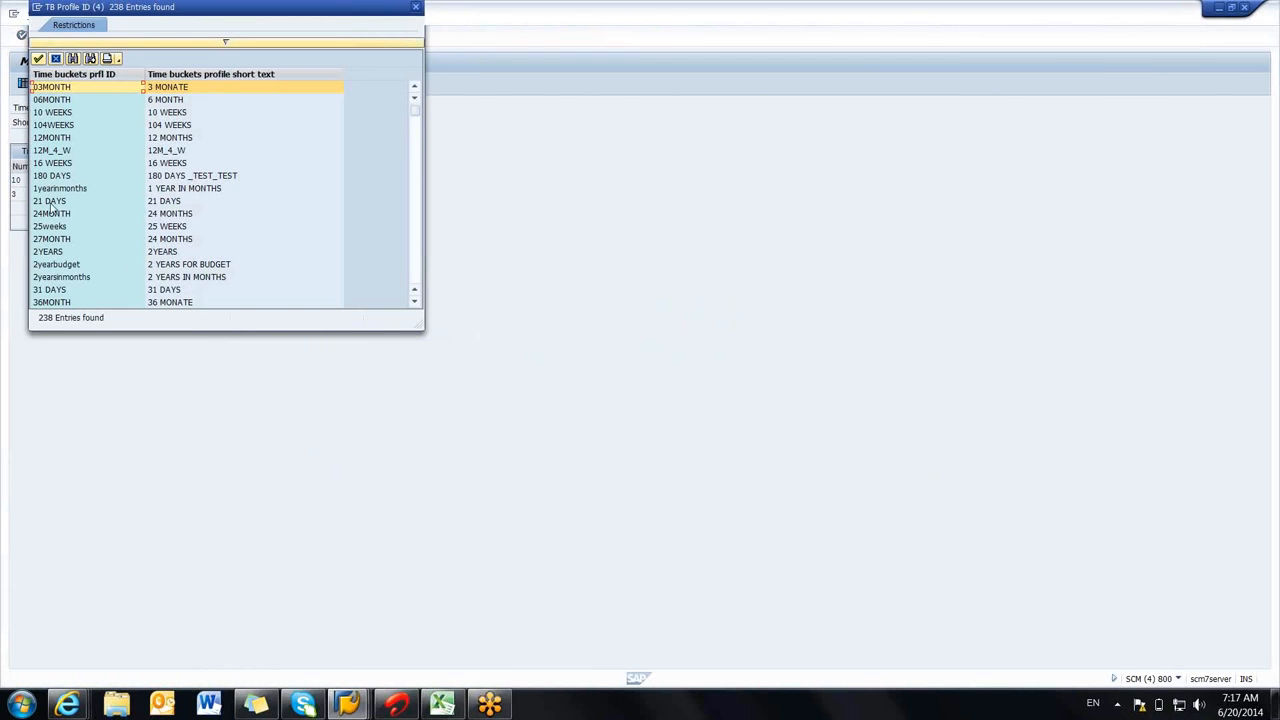
click(48, 214)
key(Escape)
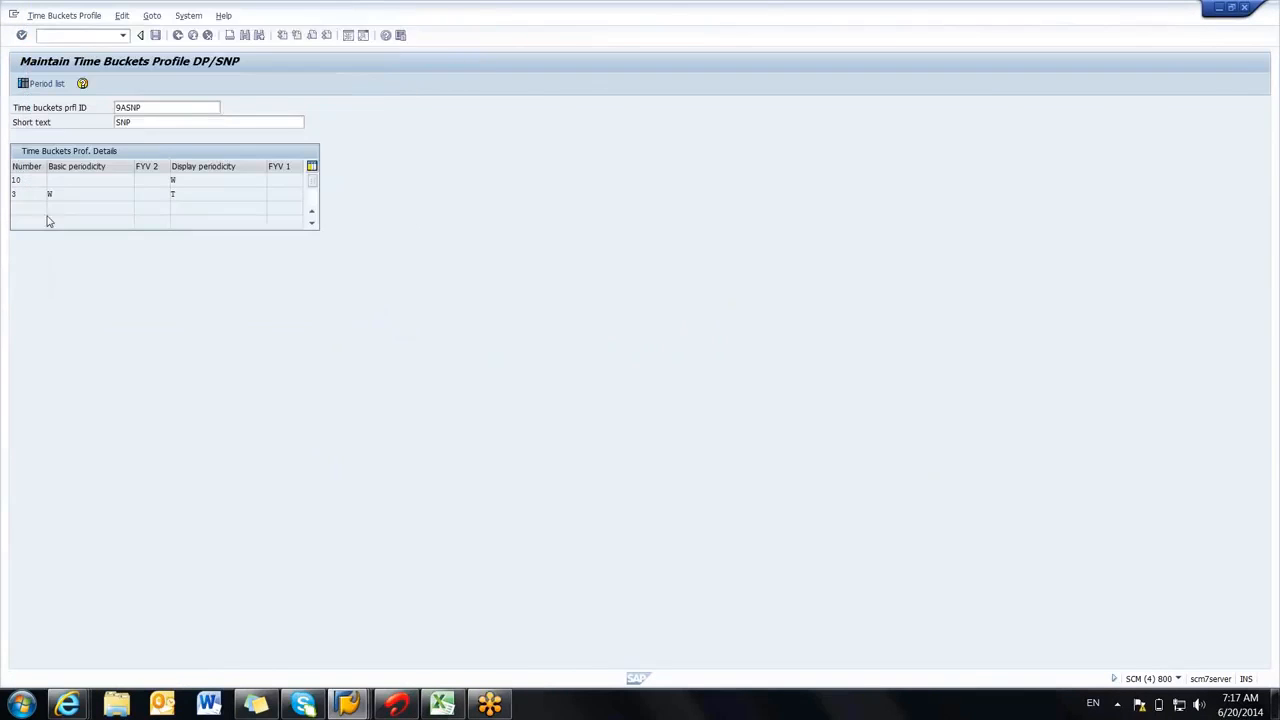
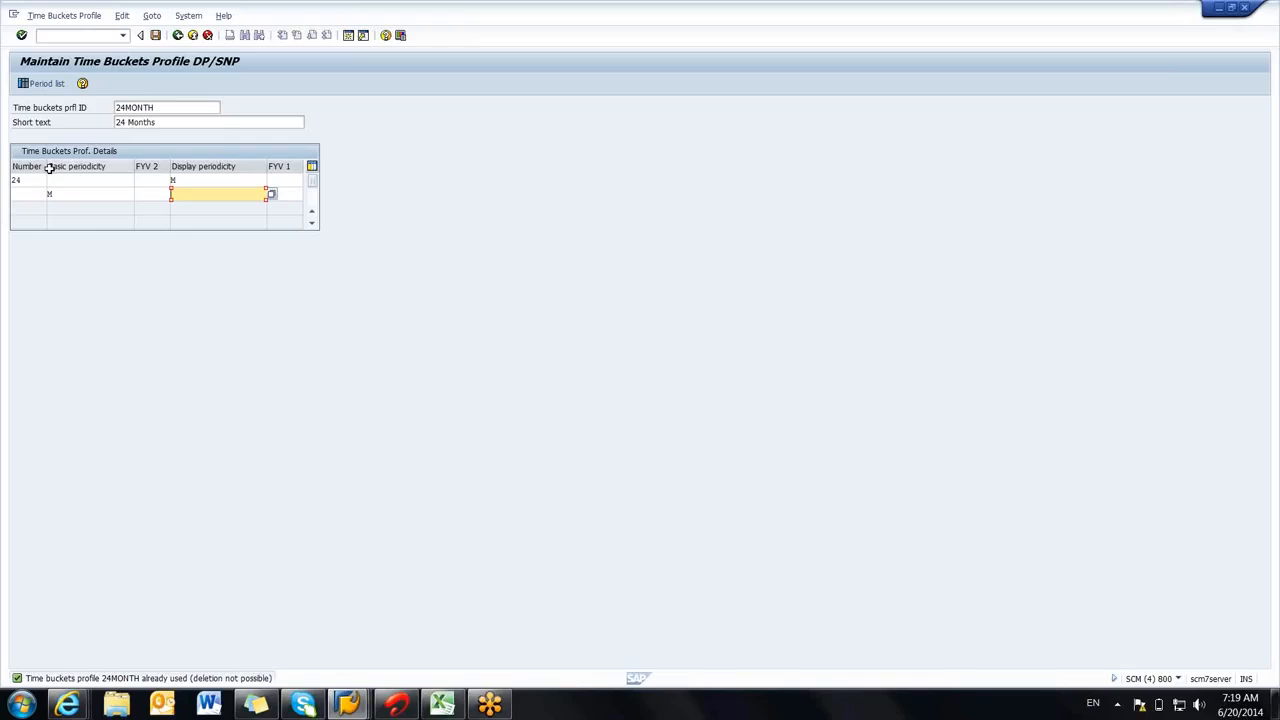
double_click(44, 181)
click(184, 180)
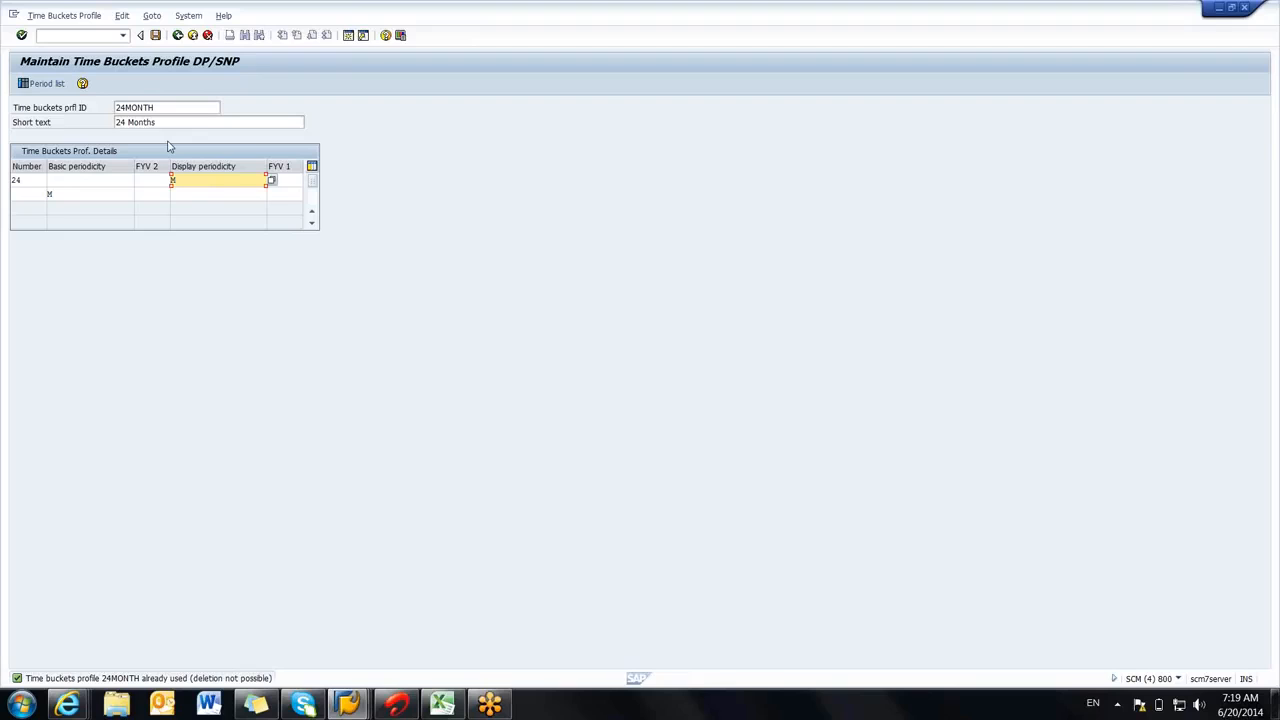
click(202, 205)
click(45, 183)
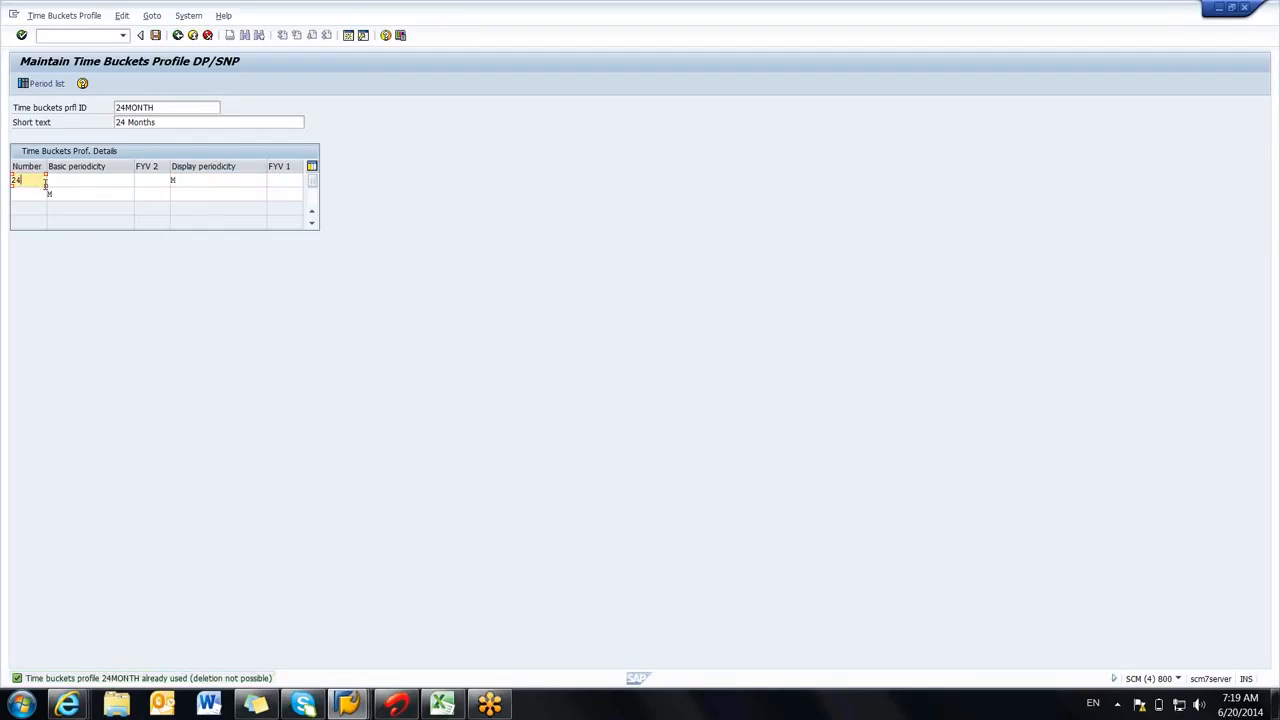
click(210, 183)
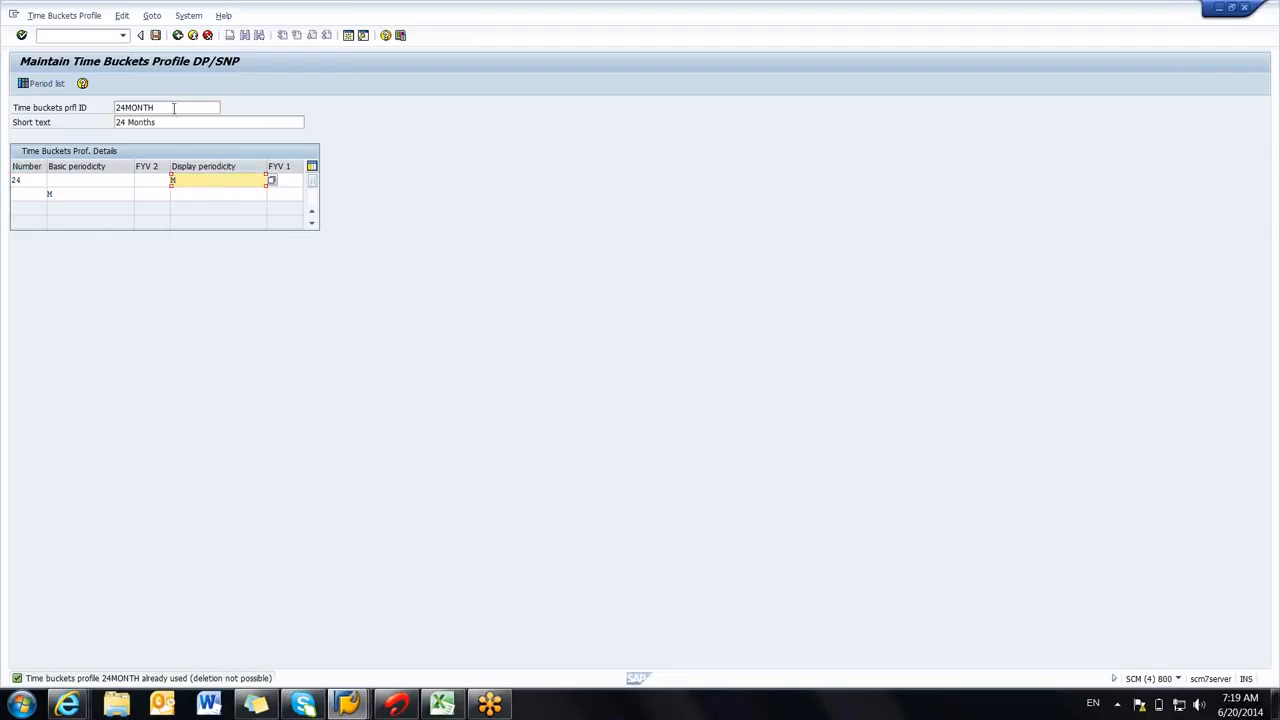
Step: Browse the list of existing time buckets profiles and load the 21 DAYS profile to view its details
click(221, 108)
click(226, 108)
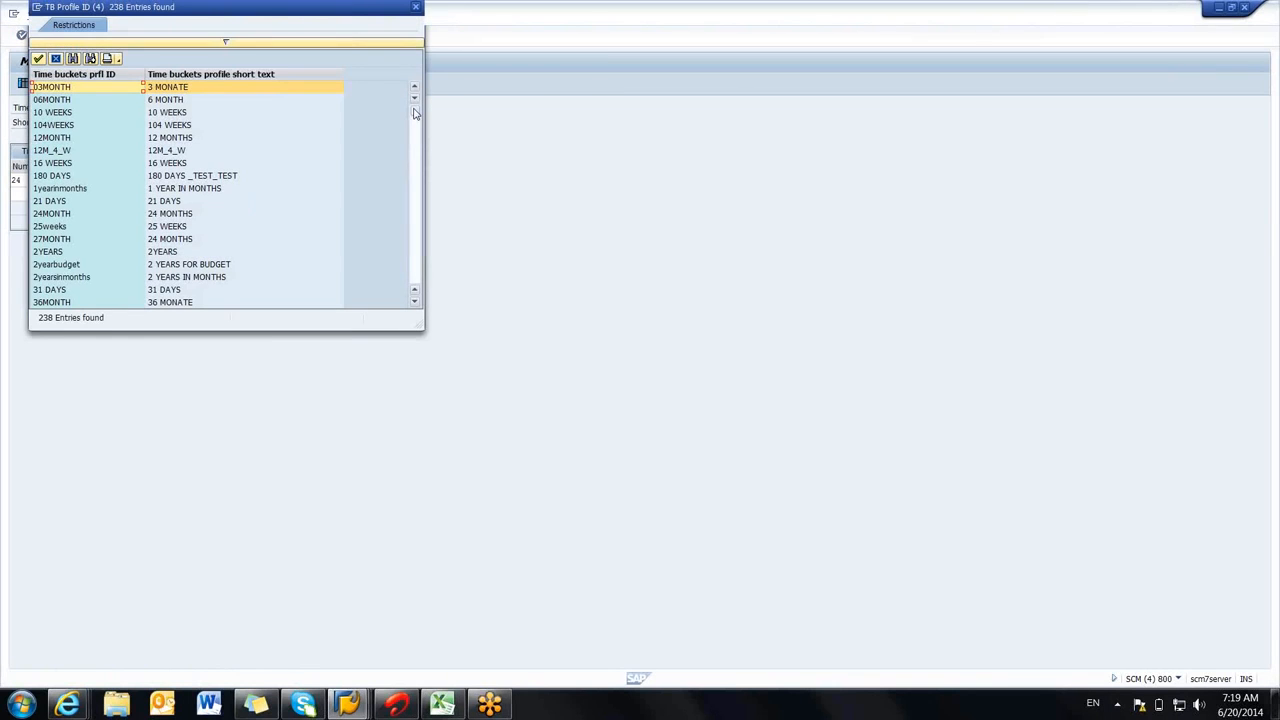
drag(415, 158, 415, 177)
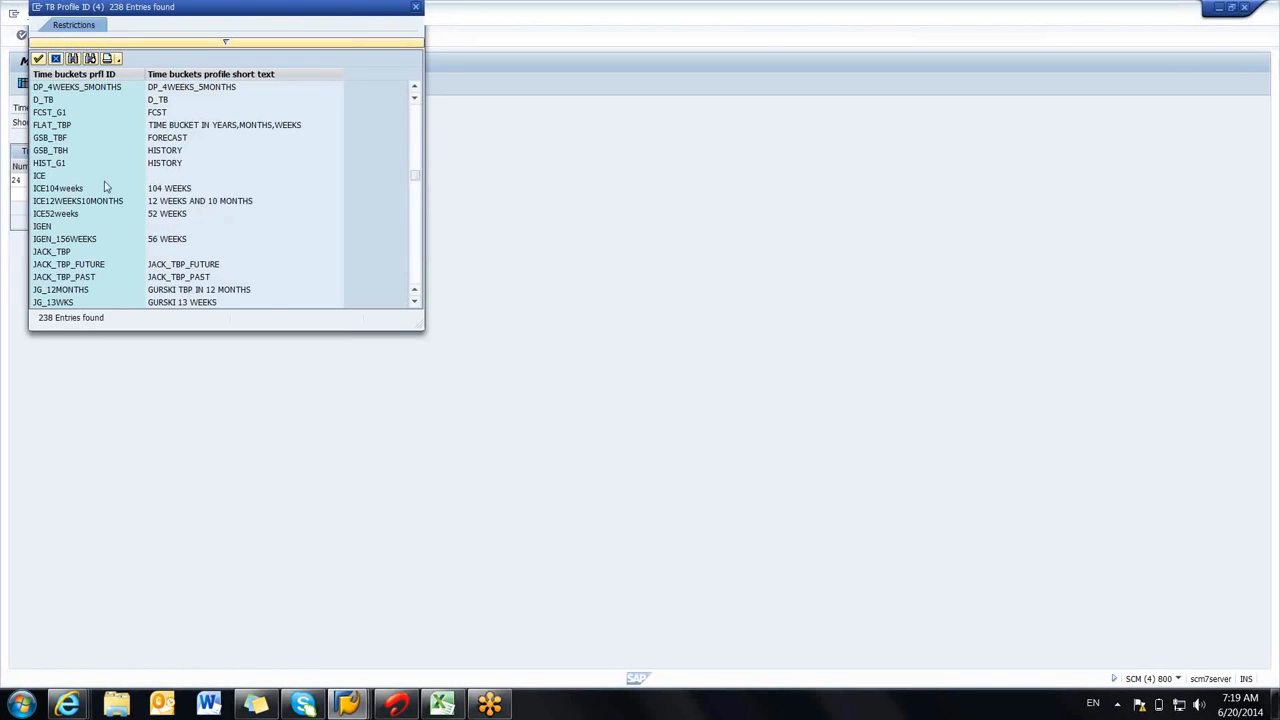
drag(418, 185, 415, 215)
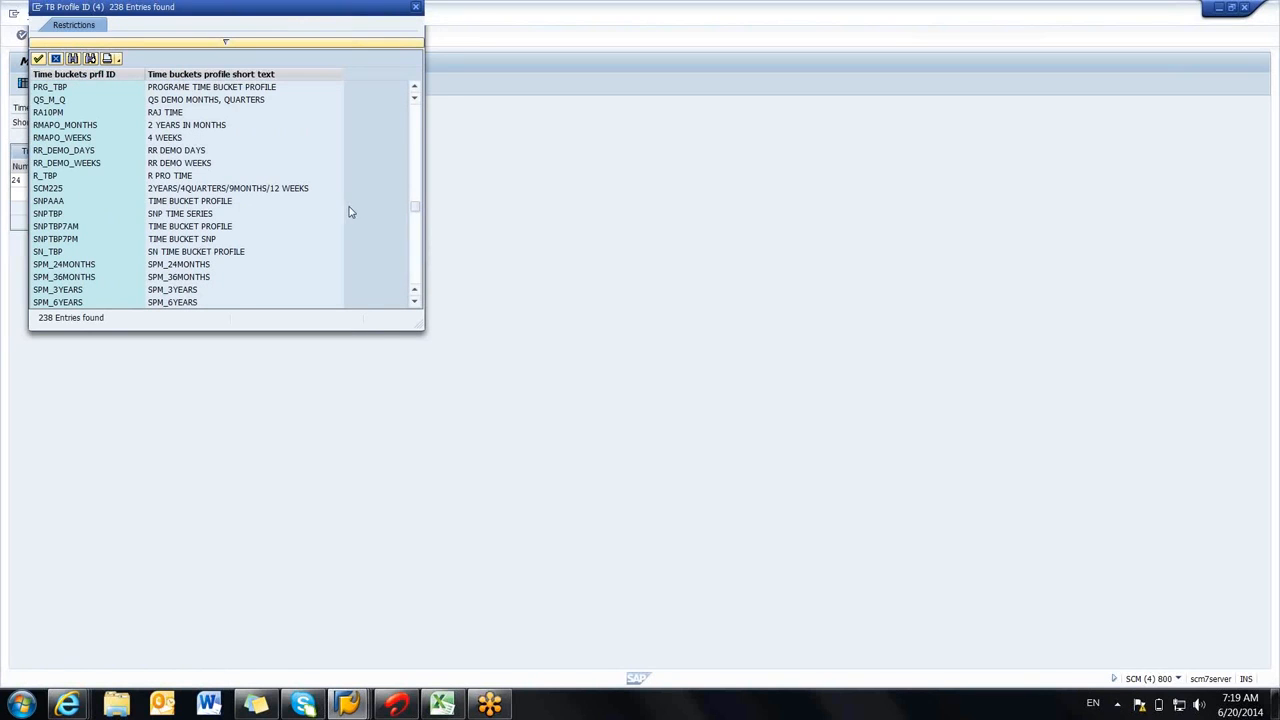
drag(419, 207, 420, 137)
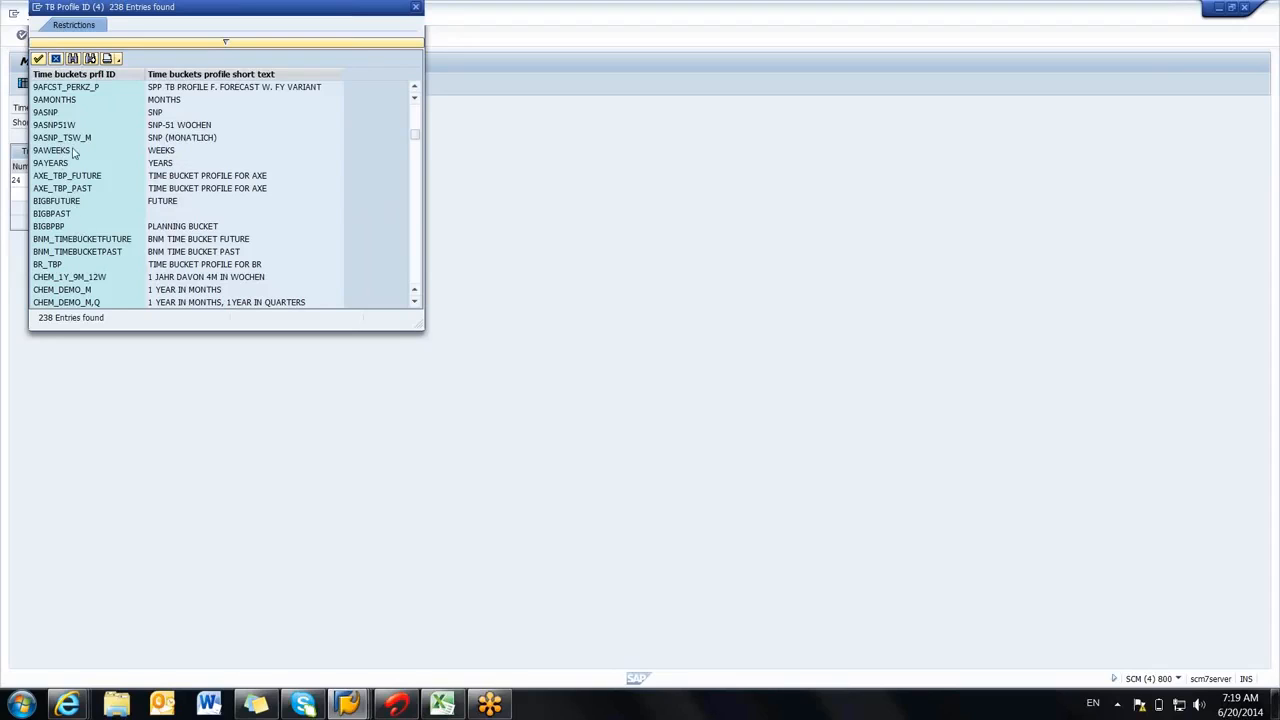
drag(421, 136, 418, 112)
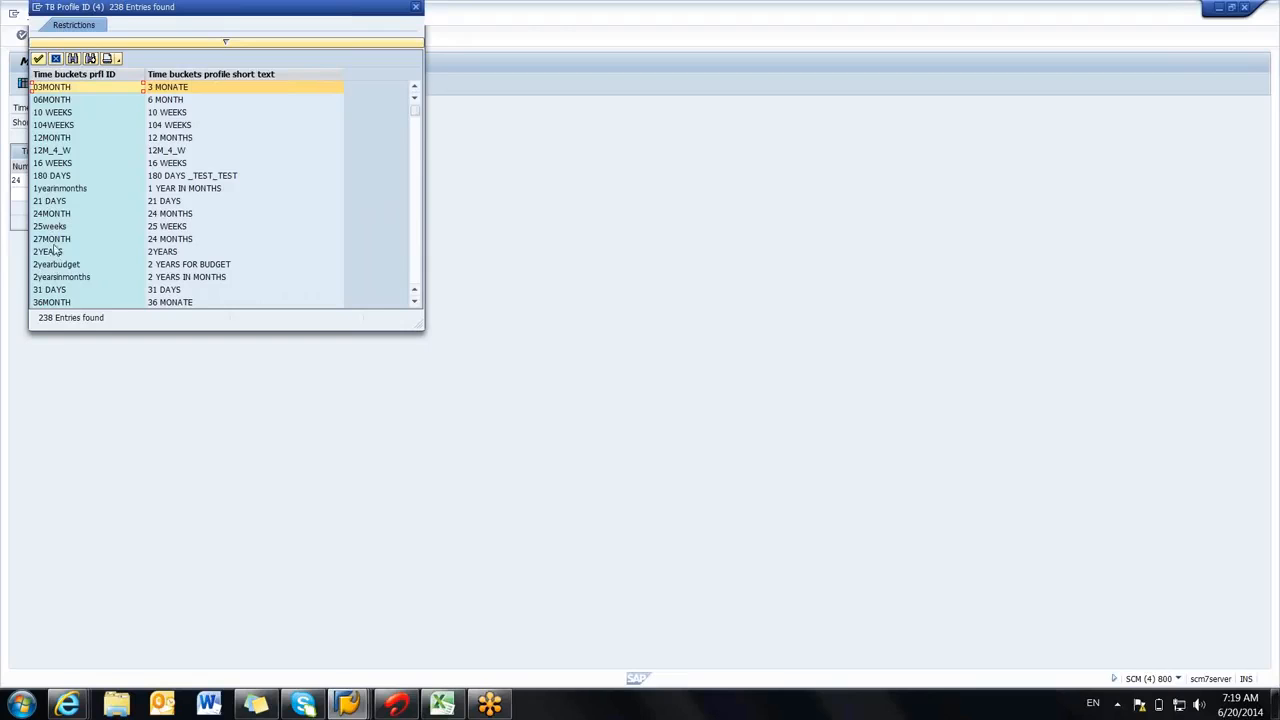
double_click(59, 207)
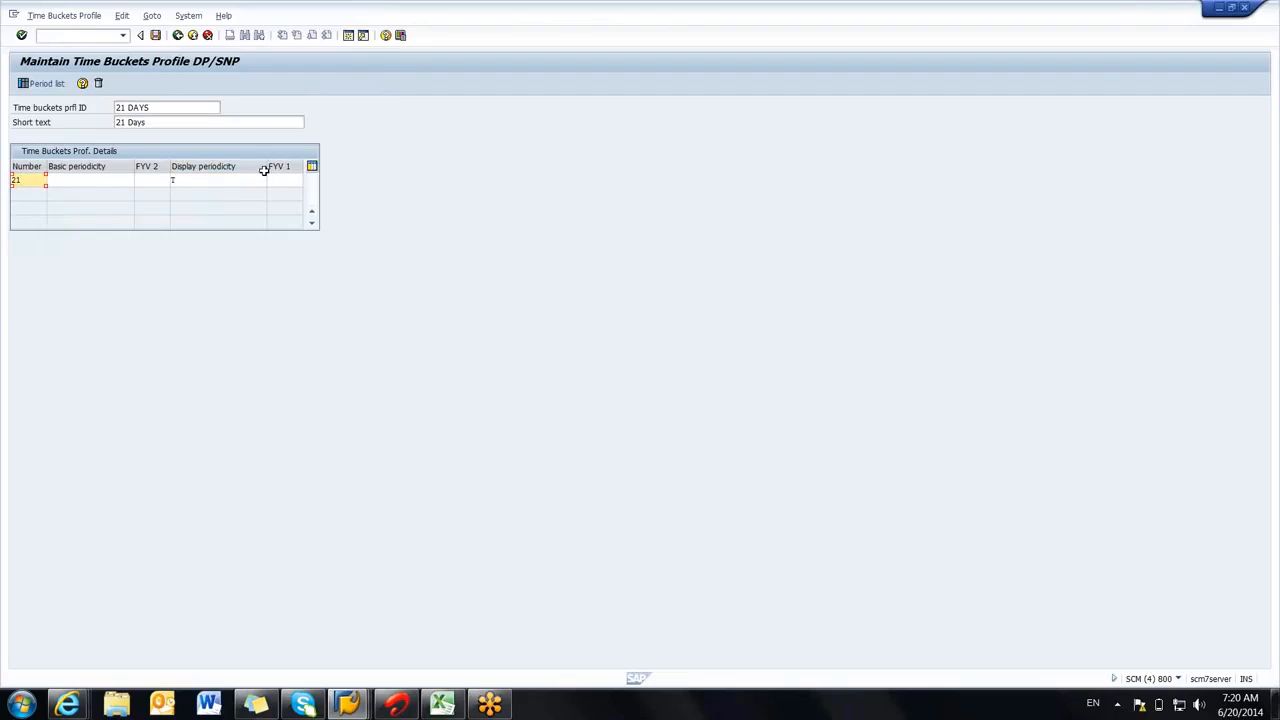
Step: Restart time buckets profile maintenance and enter profile ID 24Months with the short text 24 Months
click(177, 35)
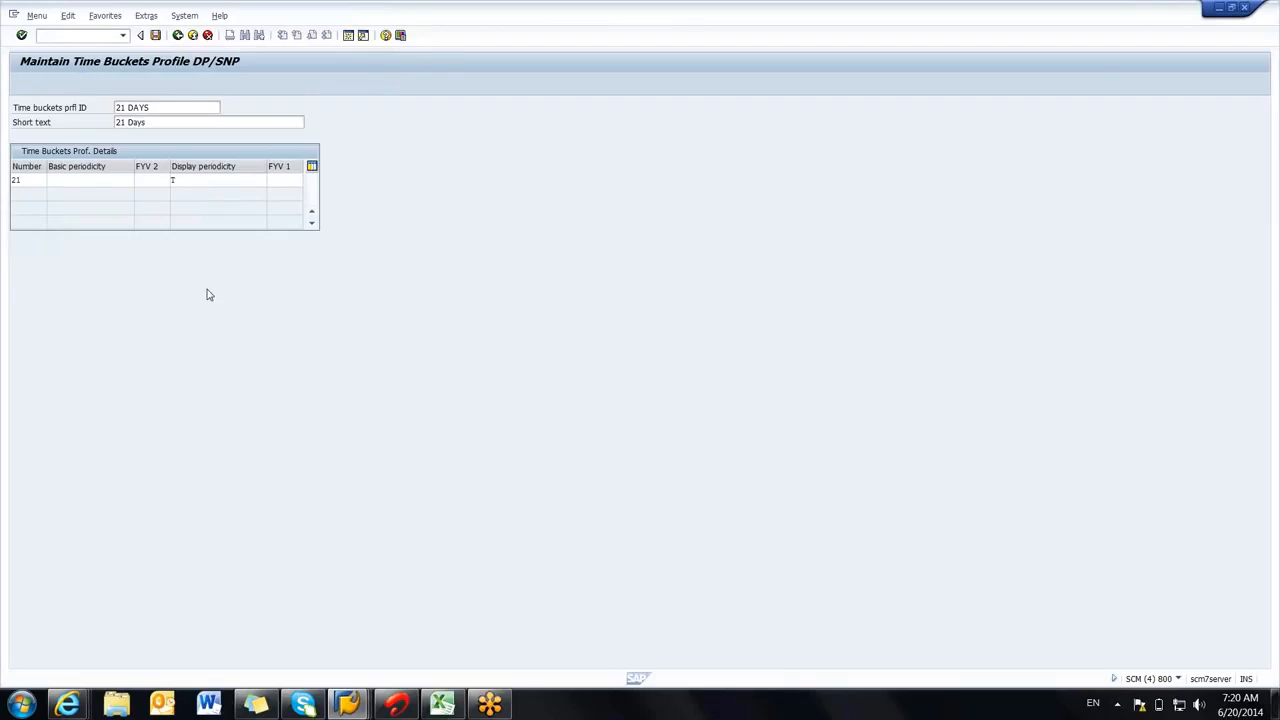
double_click(195, 458)
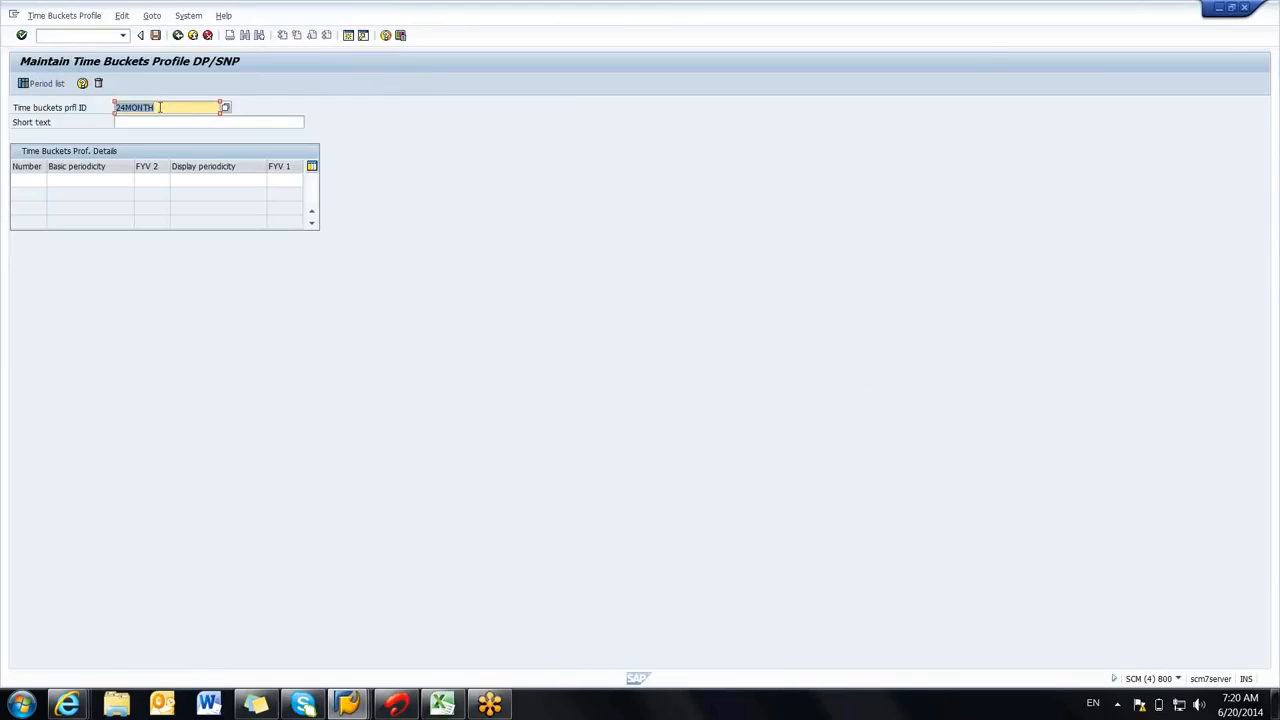
key(BackSpace)
text(24Months)
click(31, 181)
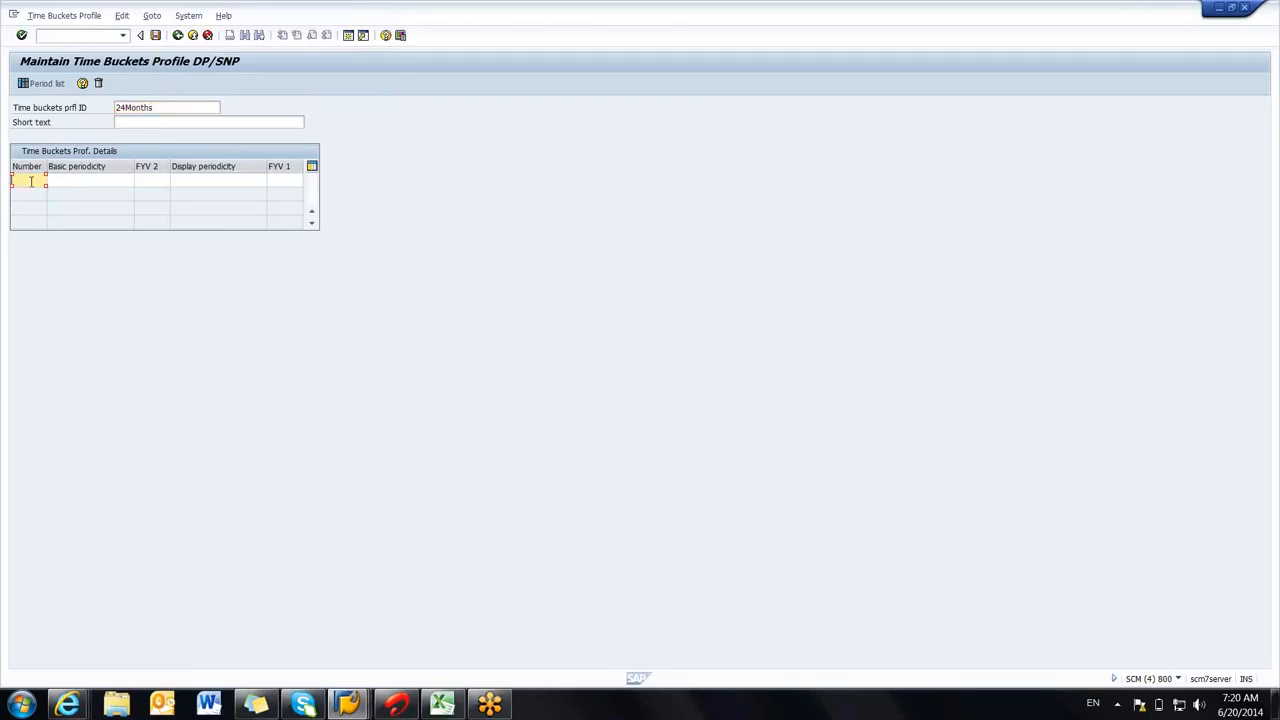
click(150, 122)
text(24 Months)
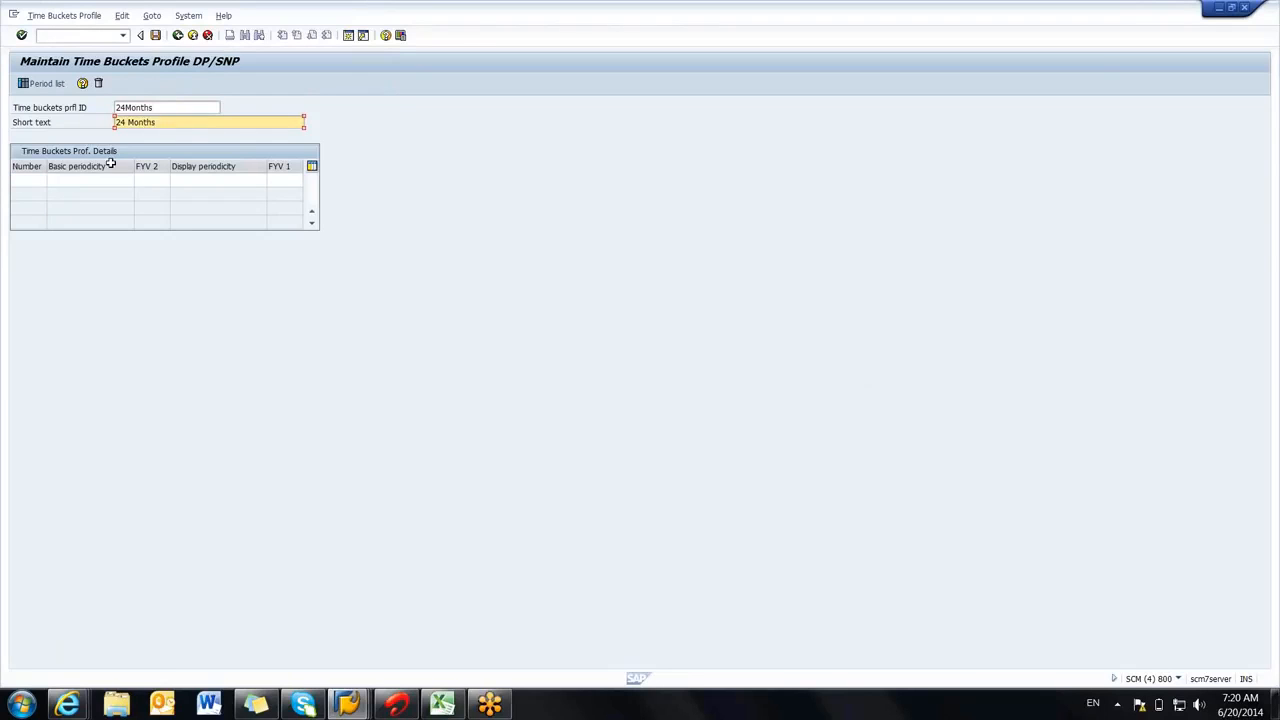
Step: Enter 24 as the number and M under FYV 2 in the first row of the profile details
click(35, 181)
text(24)
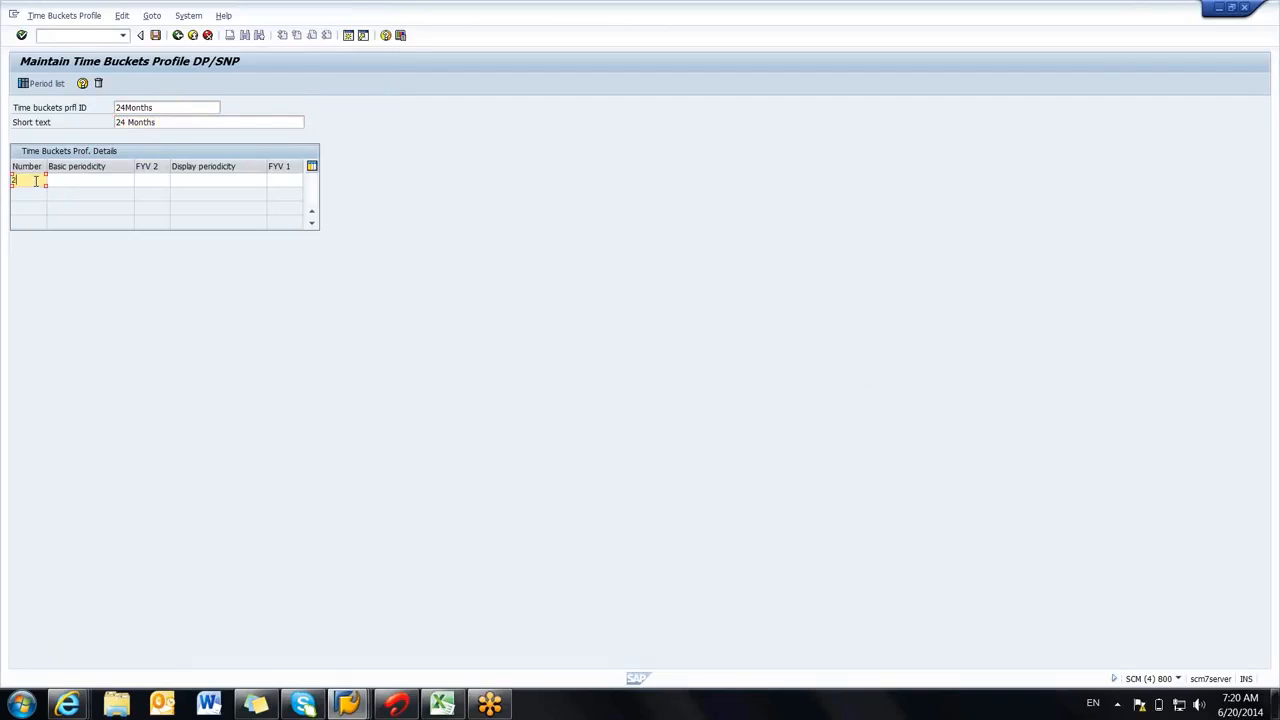
click(159, 180)
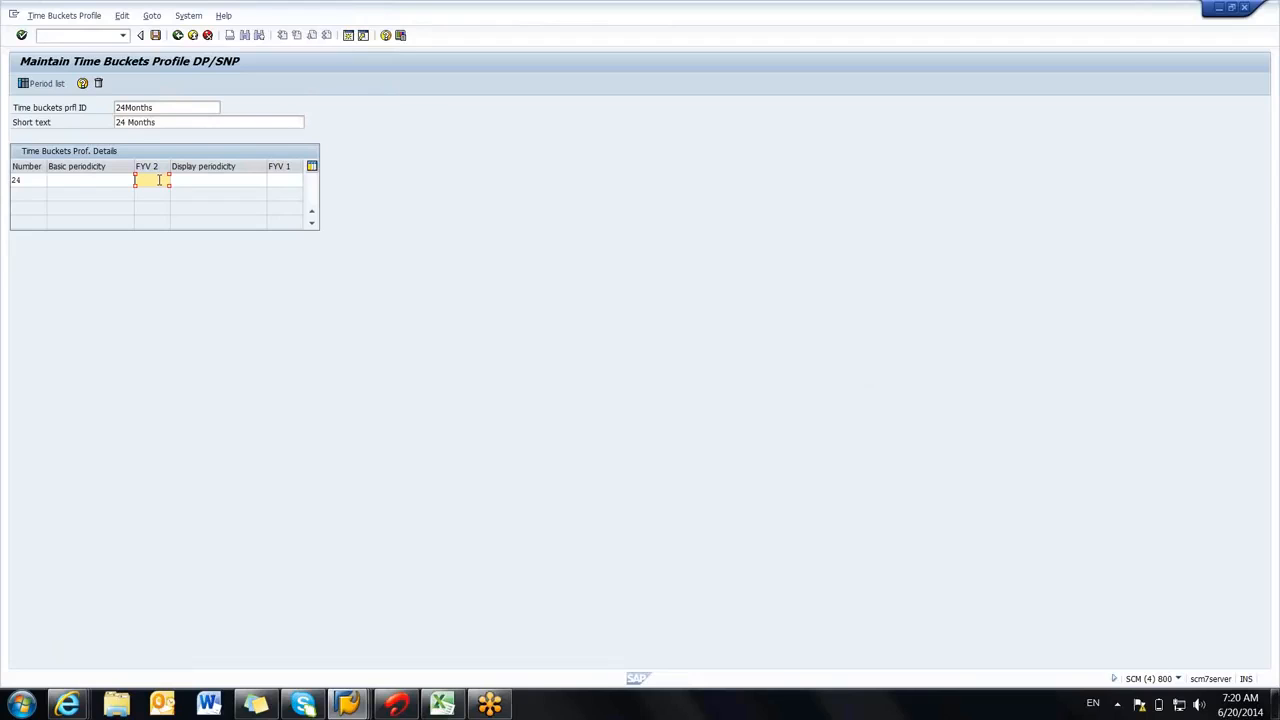
text(M)
key(Return)
Step: Replace the time buckets profile ID with 28 Months
click(176, 106)
key(BackSpace)
key(BackSpace)
key(BackSpace)
key(BackSpace)
key(BackSpace)
key(BackSpace)
key(BackSpace)
key(BackSpace)
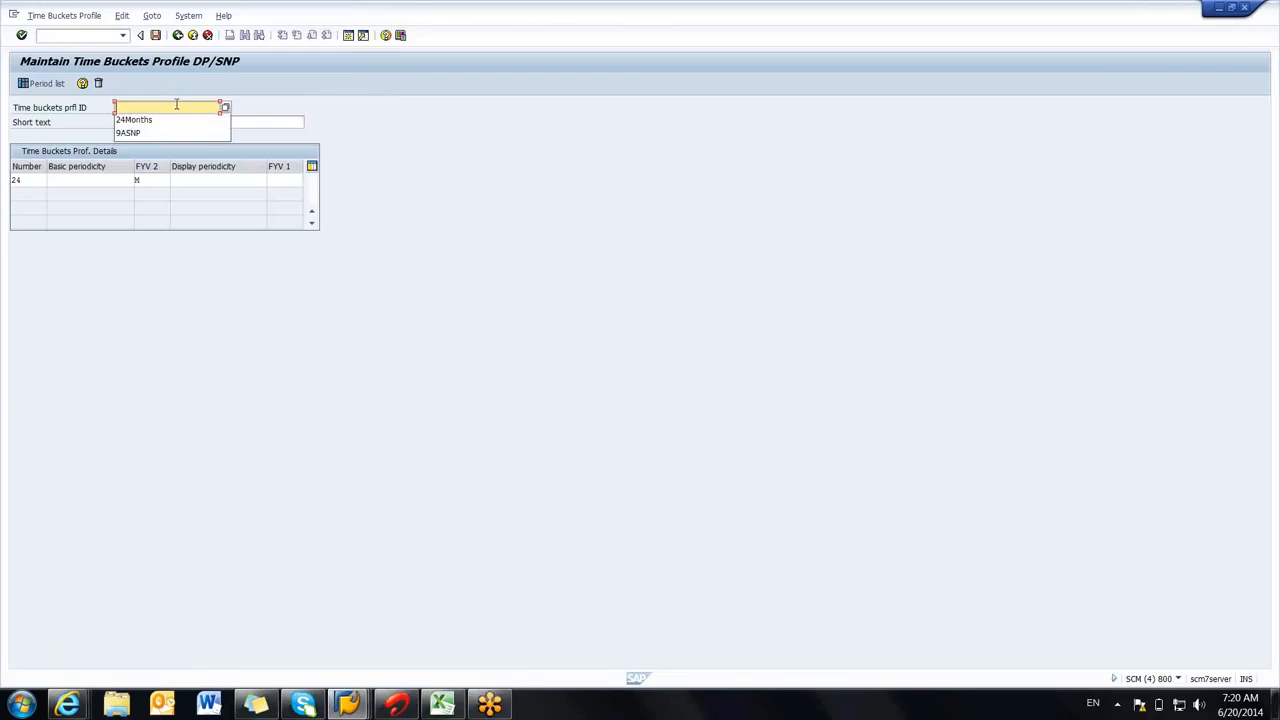
text(28)
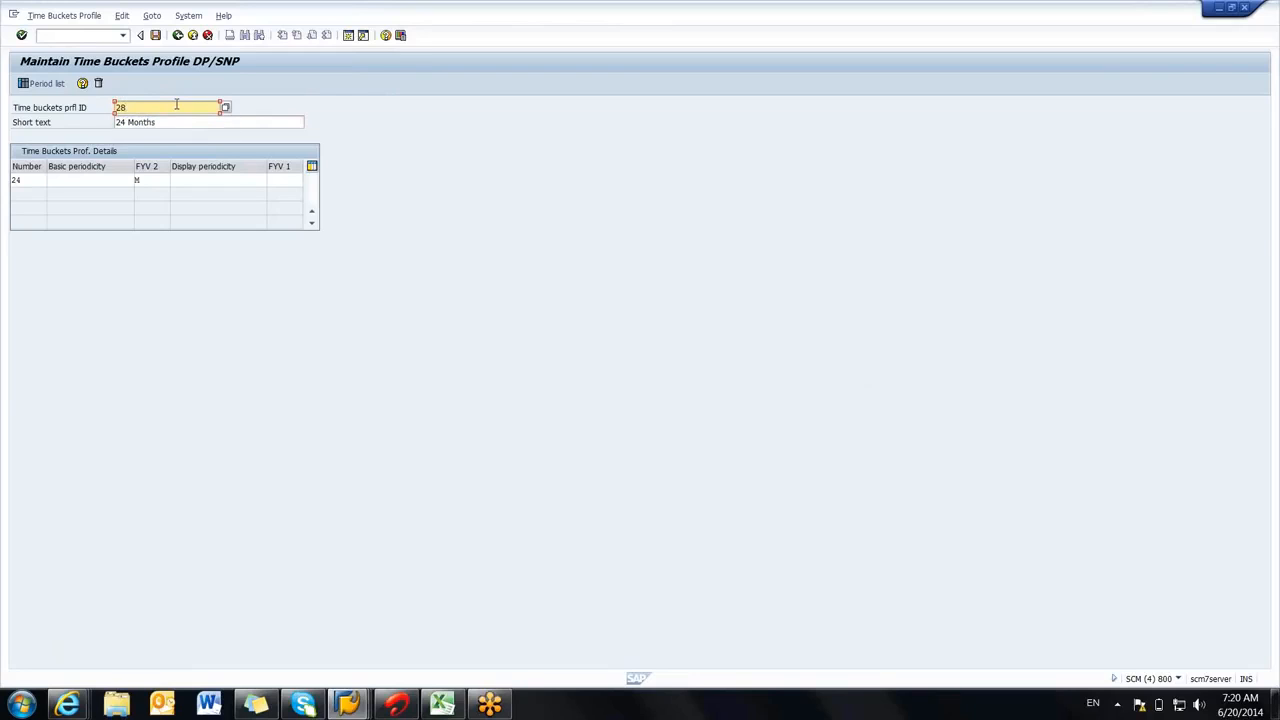
text( Months)
Step: Correct the profile's short text to 28 Months
click(127, 122)
key(Delete)
text(8)
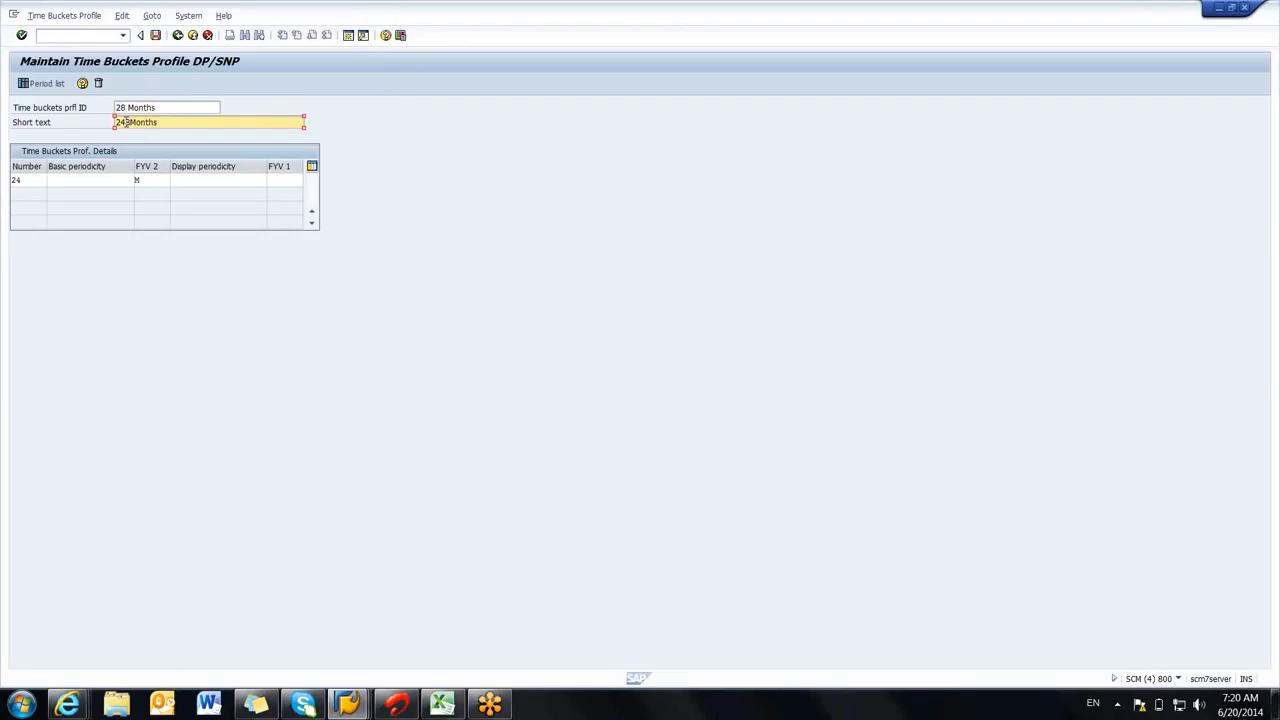
click(122, 122)
key(Delete)
click(126, 121)
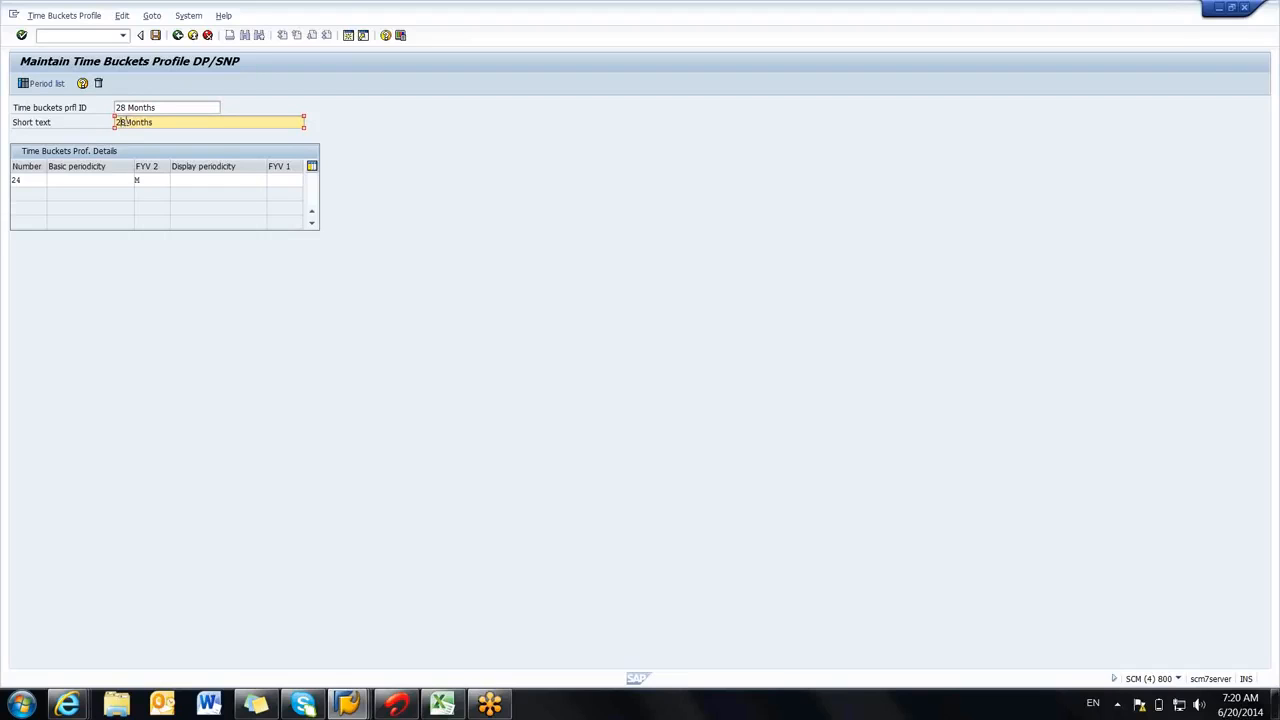
Step: Set the number in the first profile row to 28 and save the time buckets profile
click(32, 180)
key(BackSpace)
text(8)
key(Return)
drag(60, 127, 167, 98)
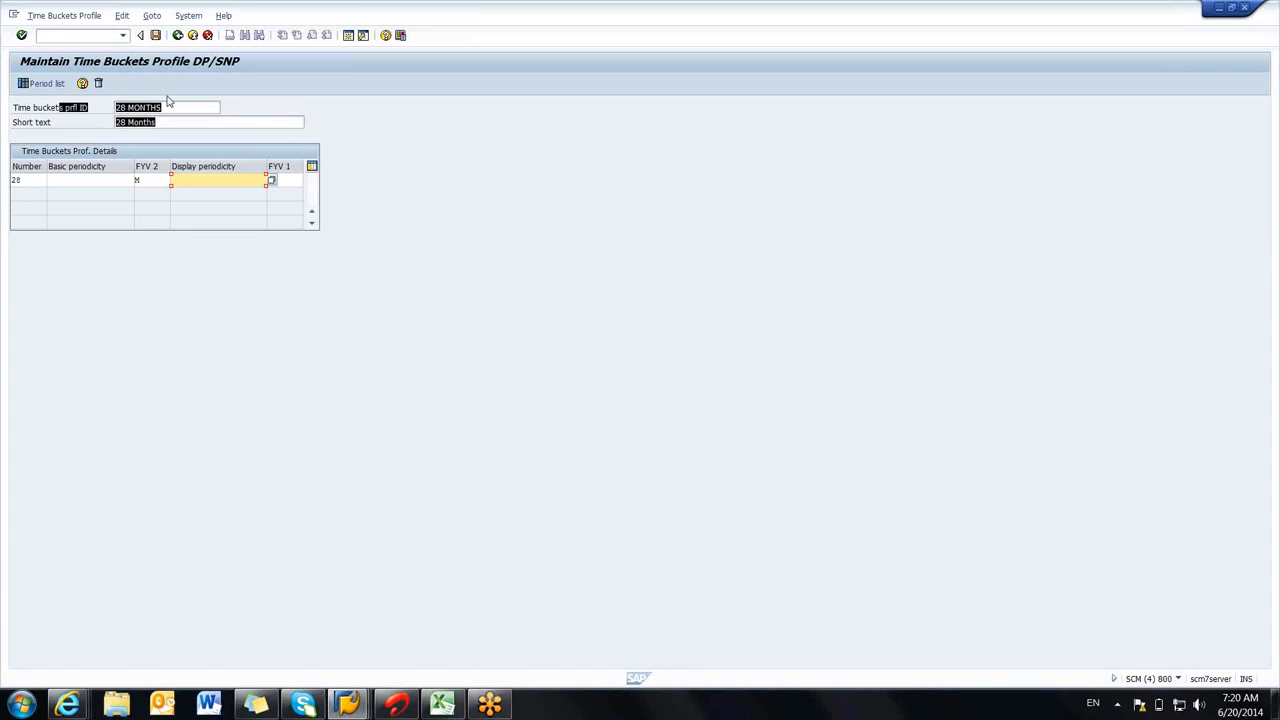
click(412, 101)
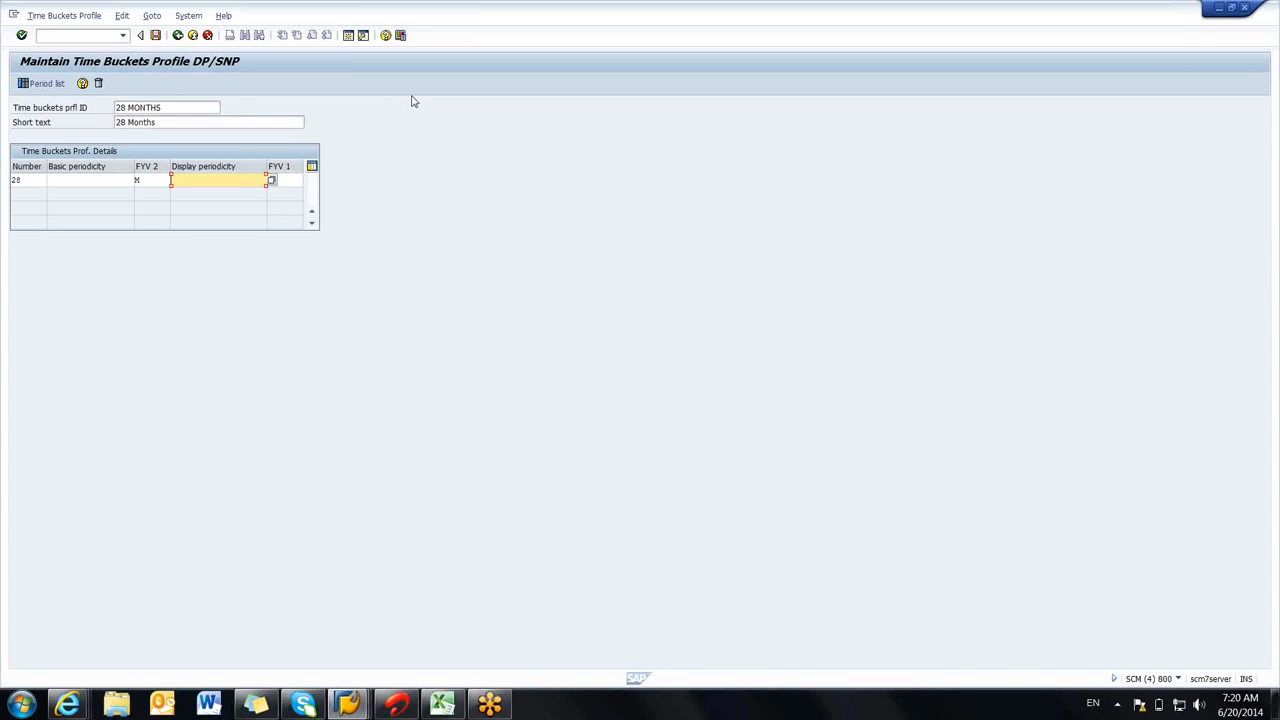
click(156, 36)
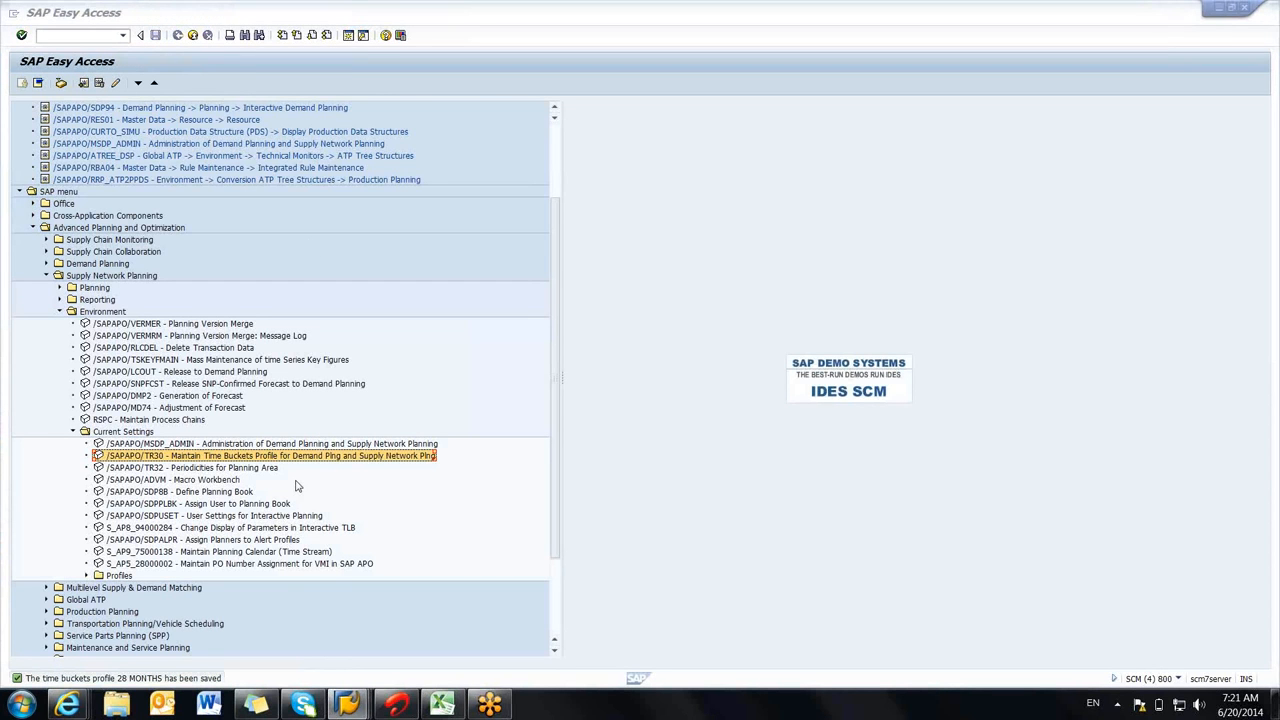
Step: Switch to the live SNP planning book and highlight the daily bucket columns from 28.06 through 06.07.2014
key(alt+Tab)
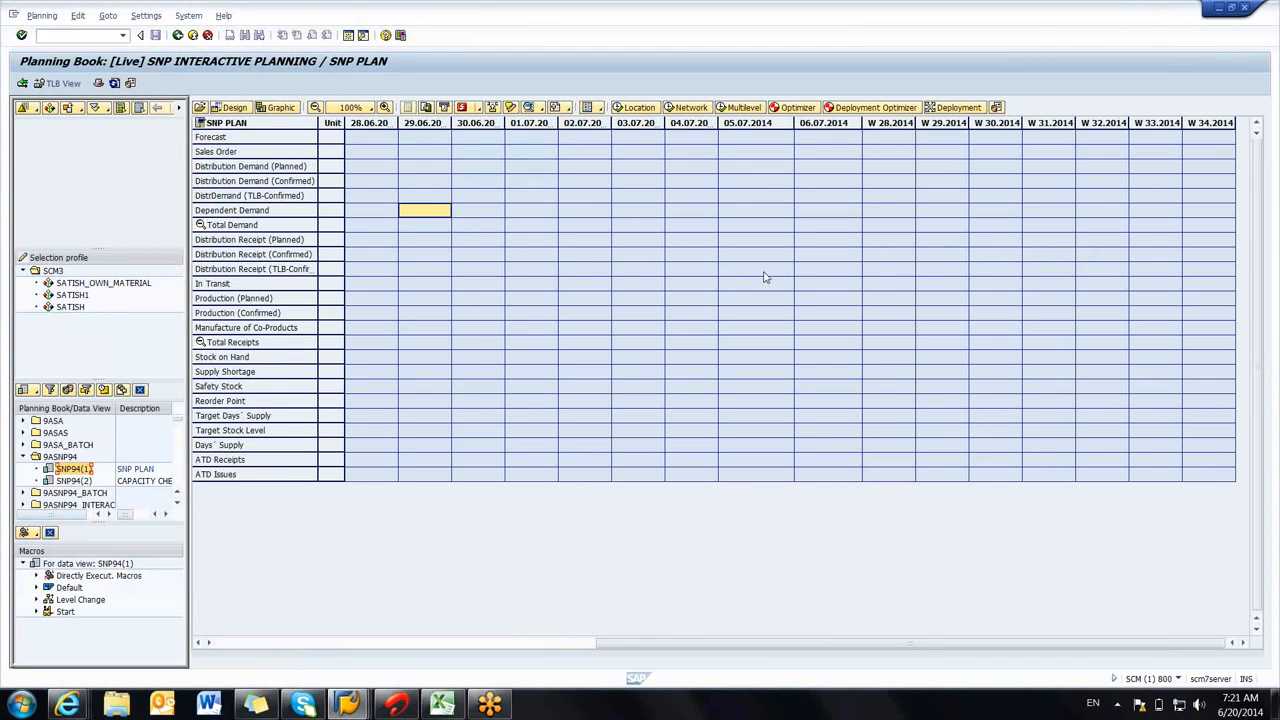
key(alt+Tab)
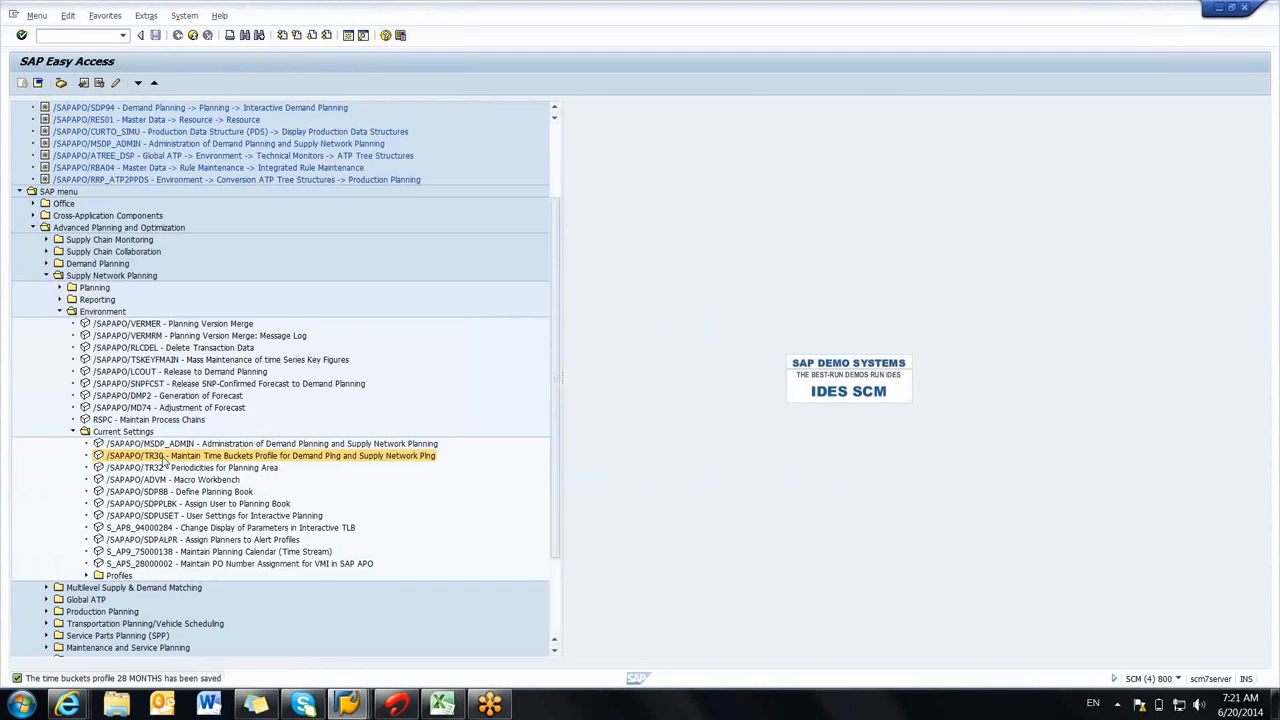
click(178, 35)
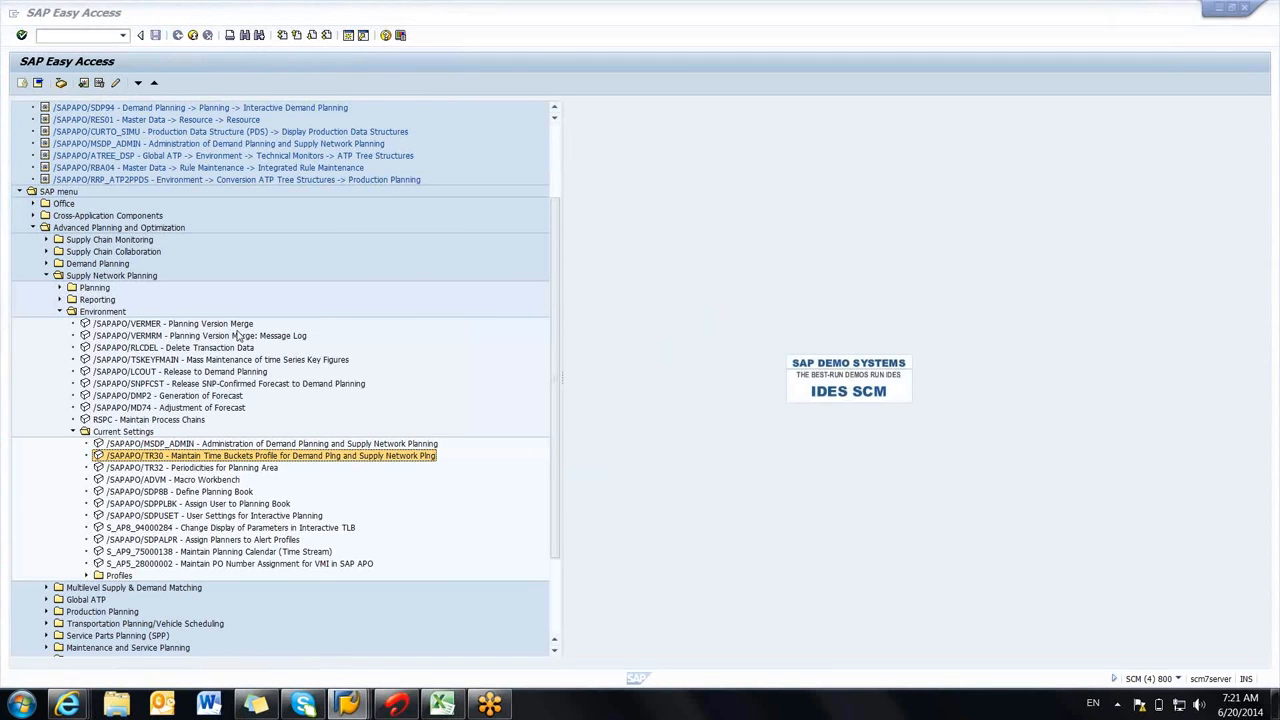
key(alt+Tab)
drag(384, 123, 817, 173)
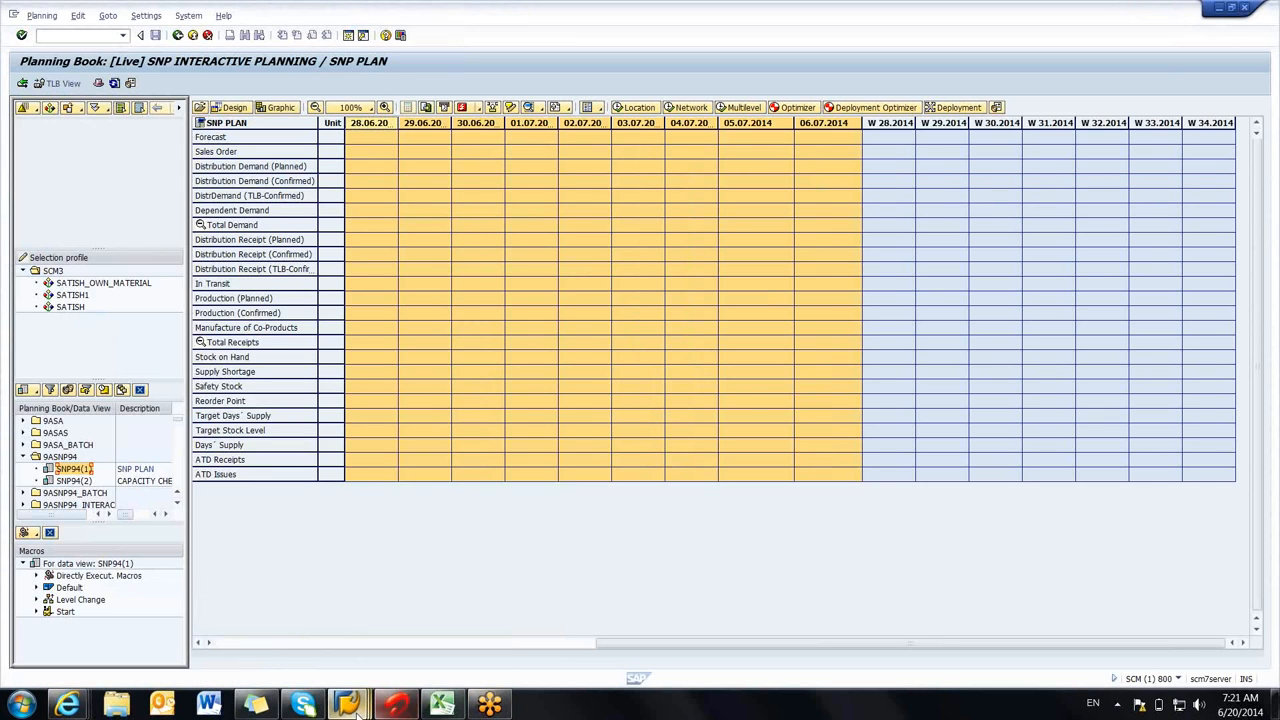
Step: Check the other open SAP sessions, return to the live planning book and highlight data view SNP94(2) under 9ASNP94
mouse_move(357, 708)
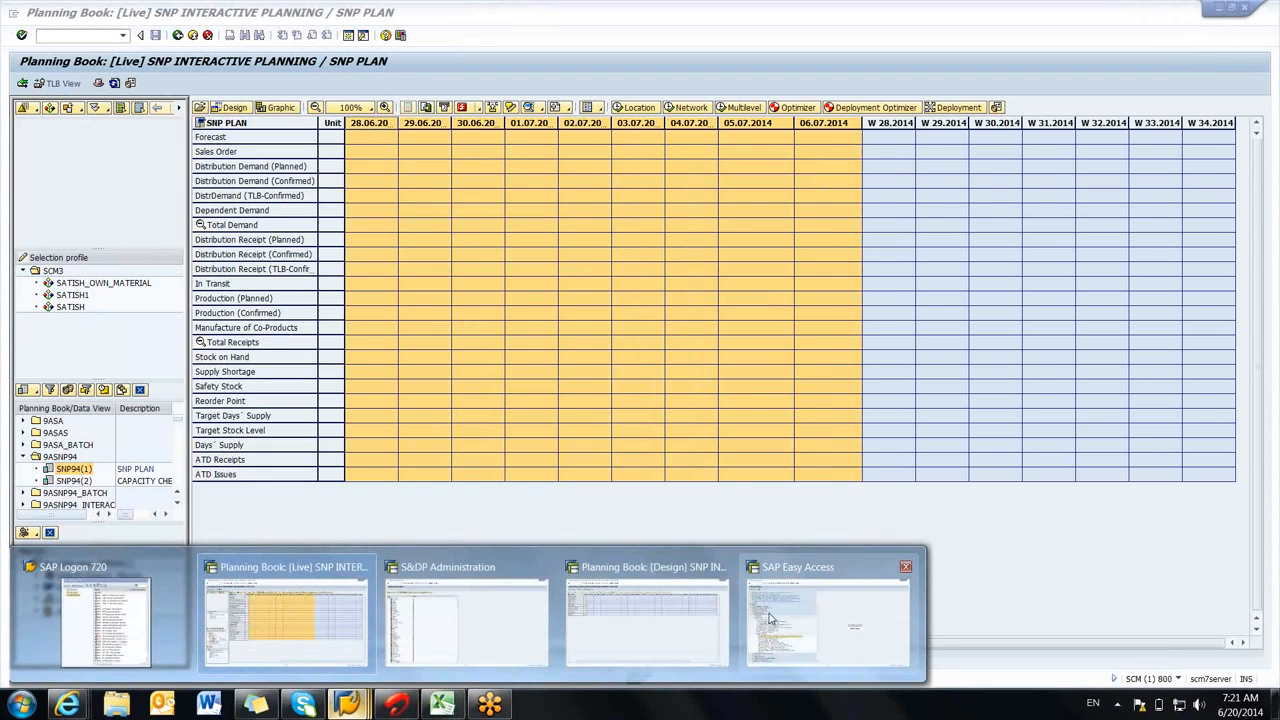
click(770, 618)
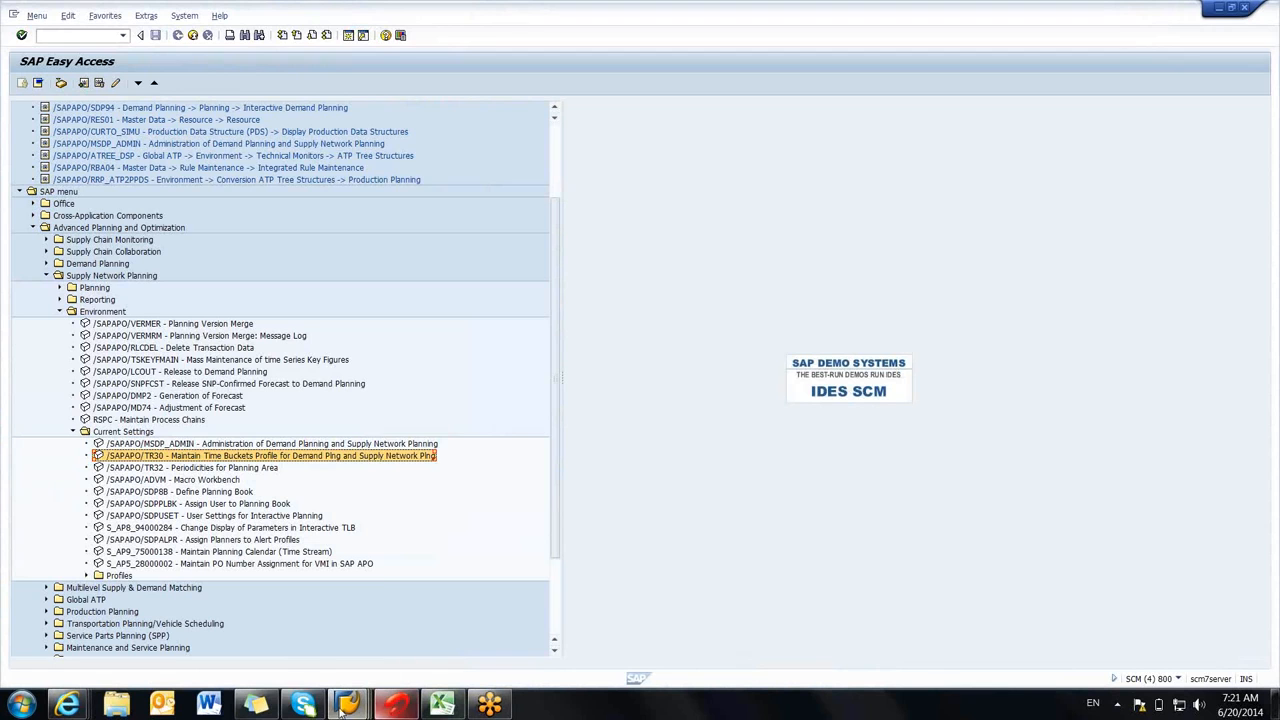
mouse_move(340, 706)
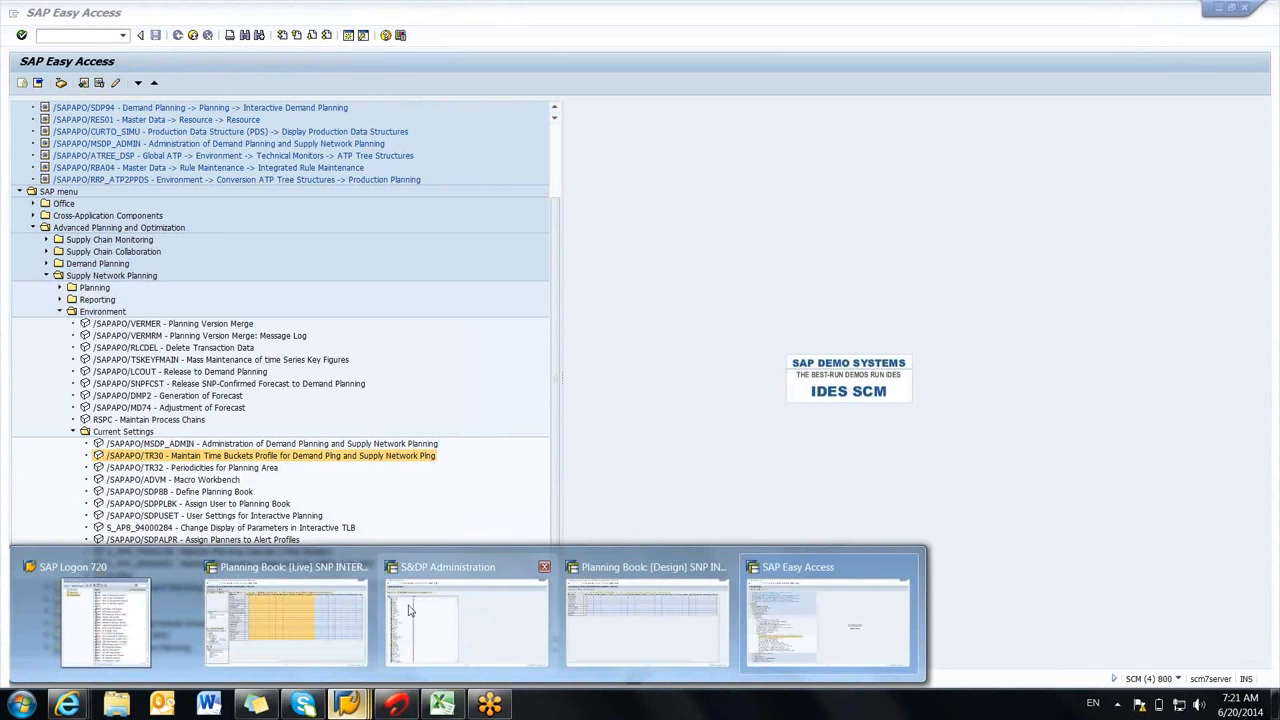
mouse_move(675, 612)
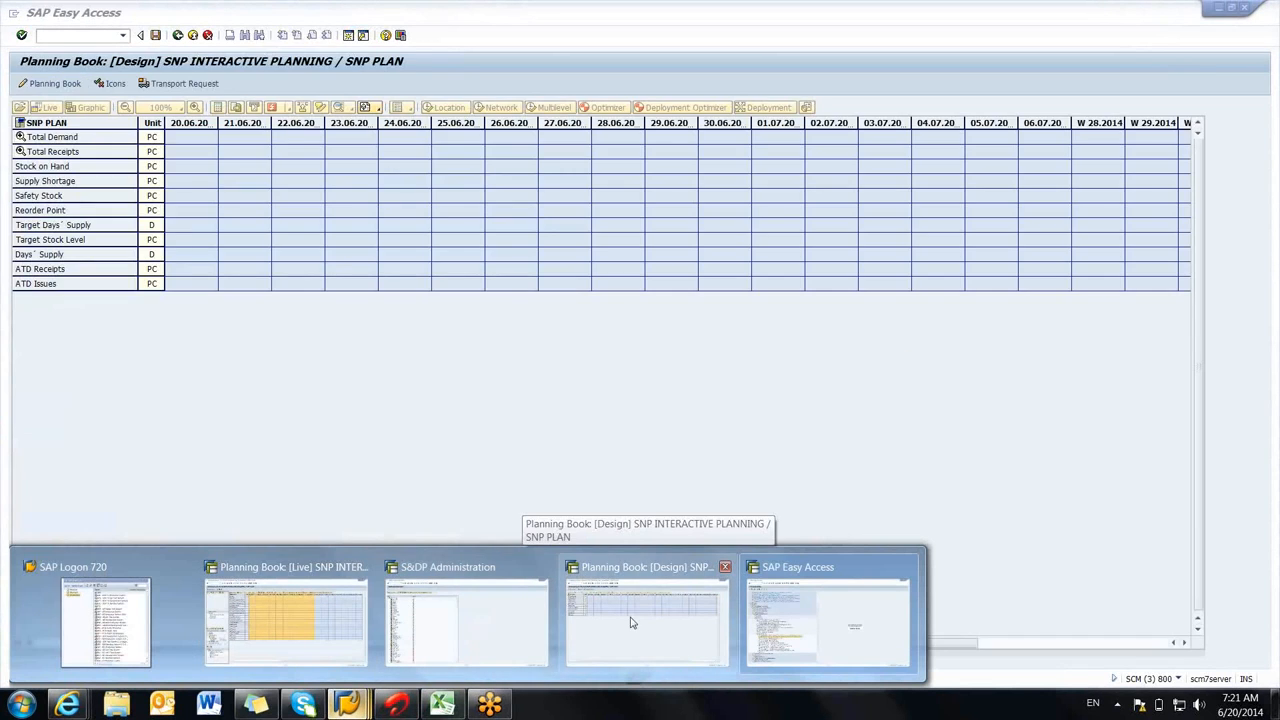
mouse_move(410, 660)
click(290, 610)
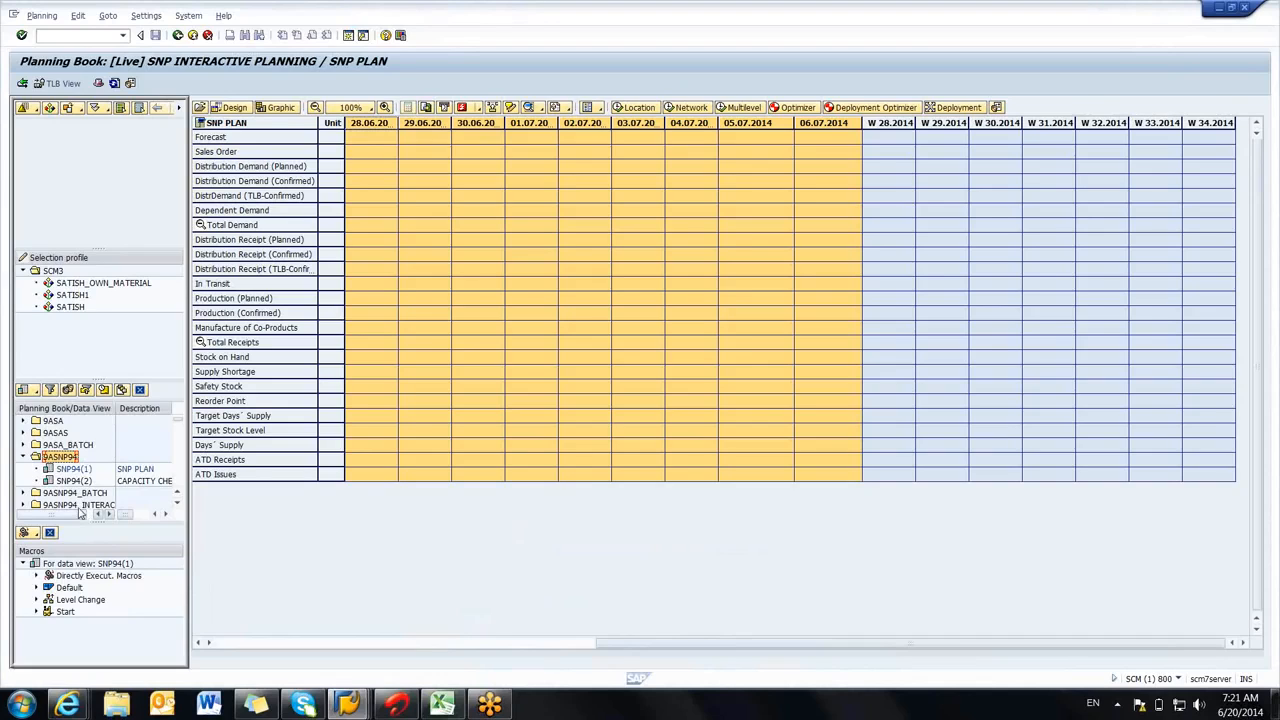
click(74, 482)
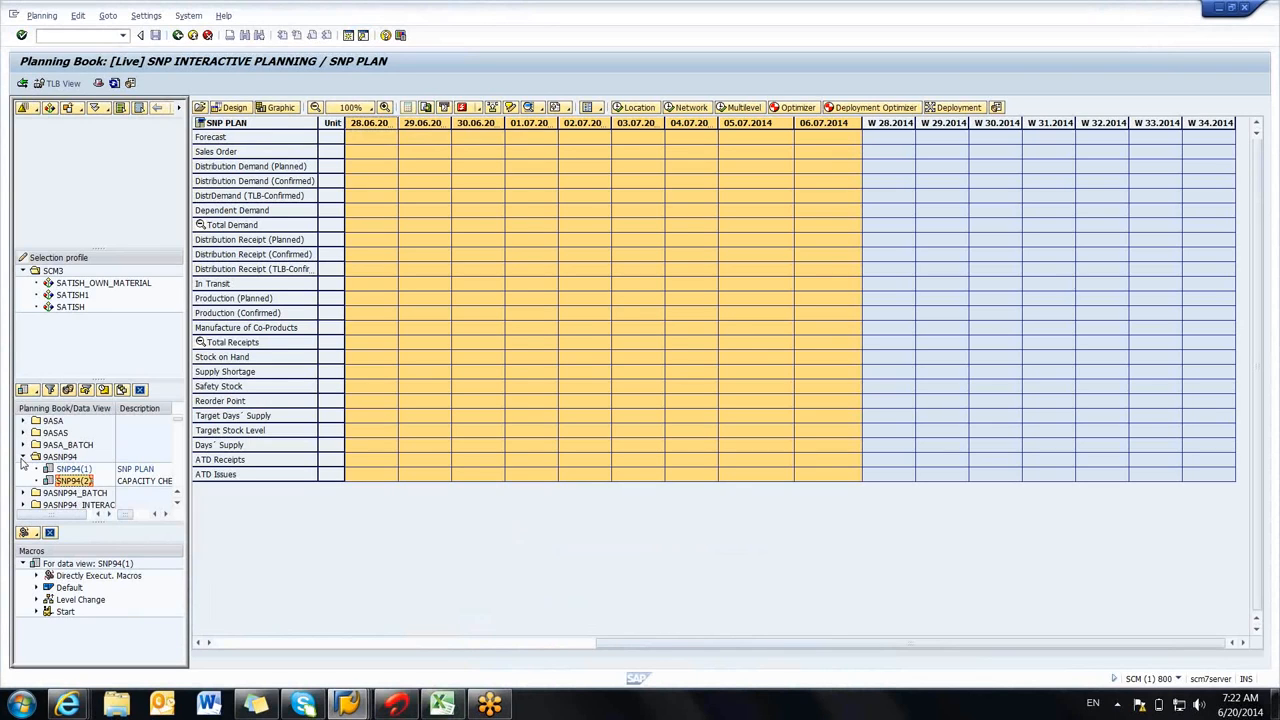
click(490, 313)
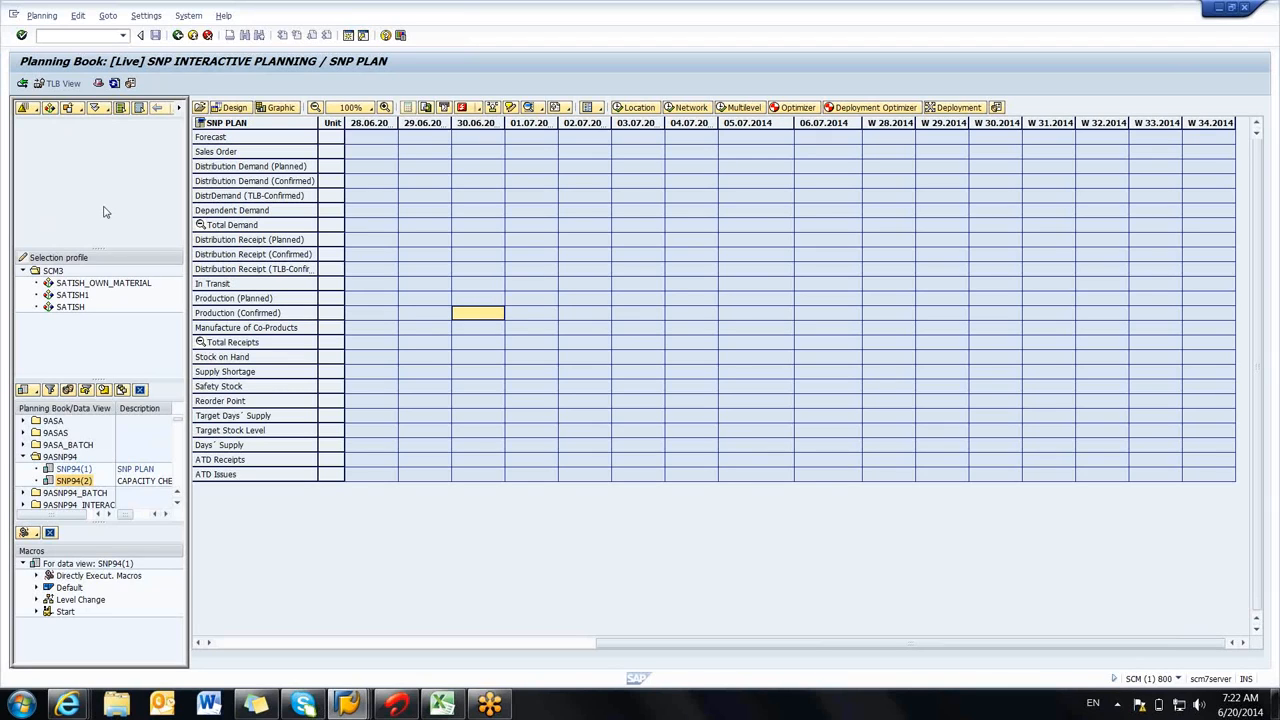
Step: Start a new object selection in the live planning book that shows APO Location Product
click(50, 109)
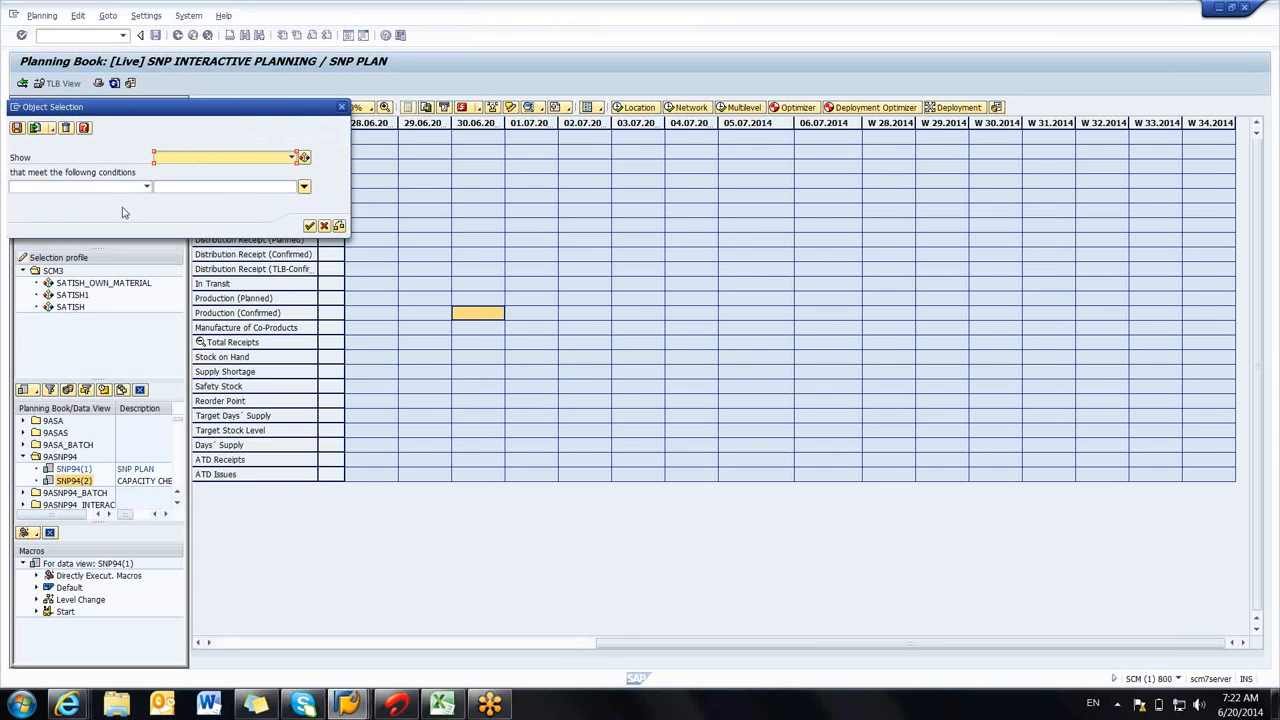
click(220, 160)
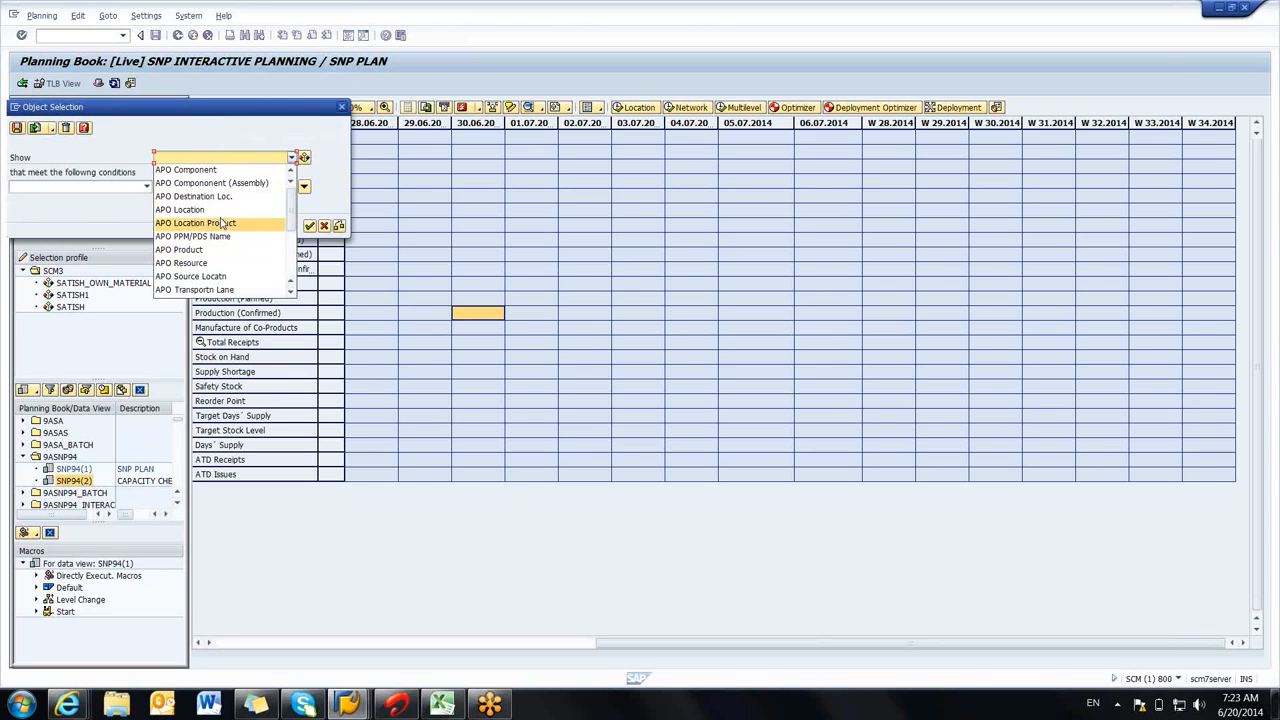
mouse_move(293, 222)
mouse_down()
mouse_move(293, 248)
mouse_move(292, 205)
mouse_up()
click(195, 223)
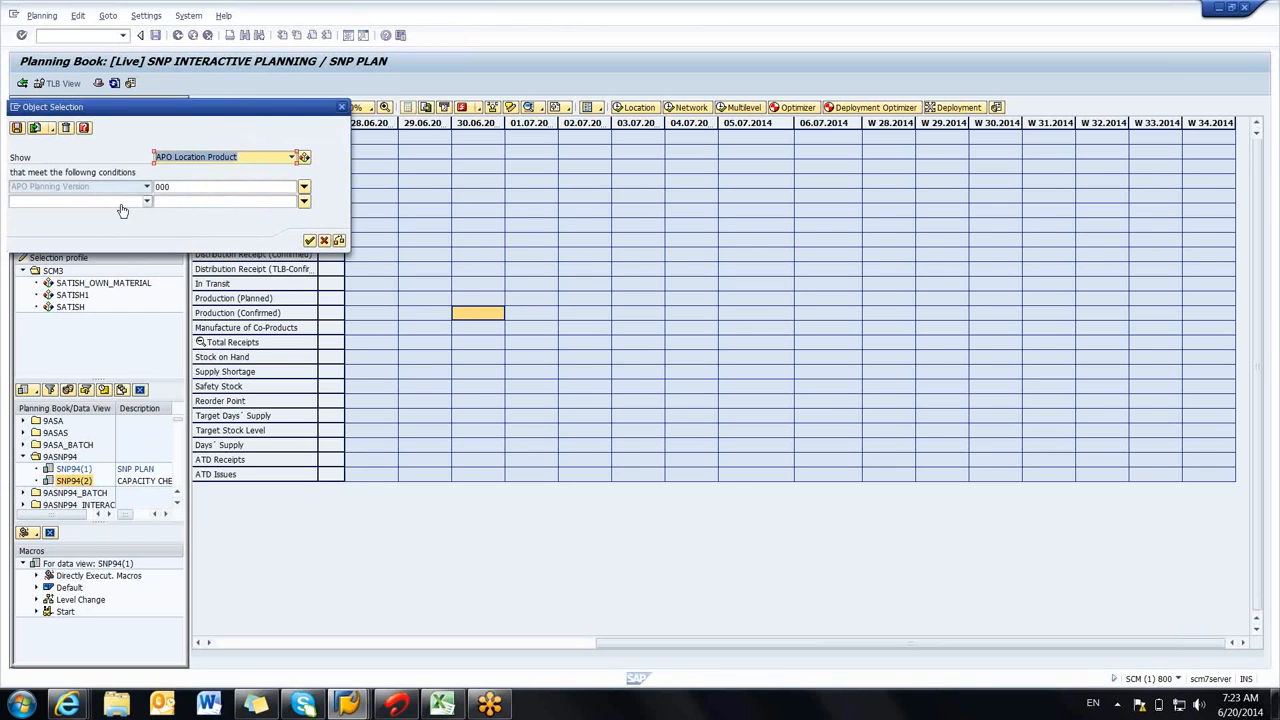
Step: Restrict the object selection to APO Location 1000 and run it to list the matching location products
click(120, 201)
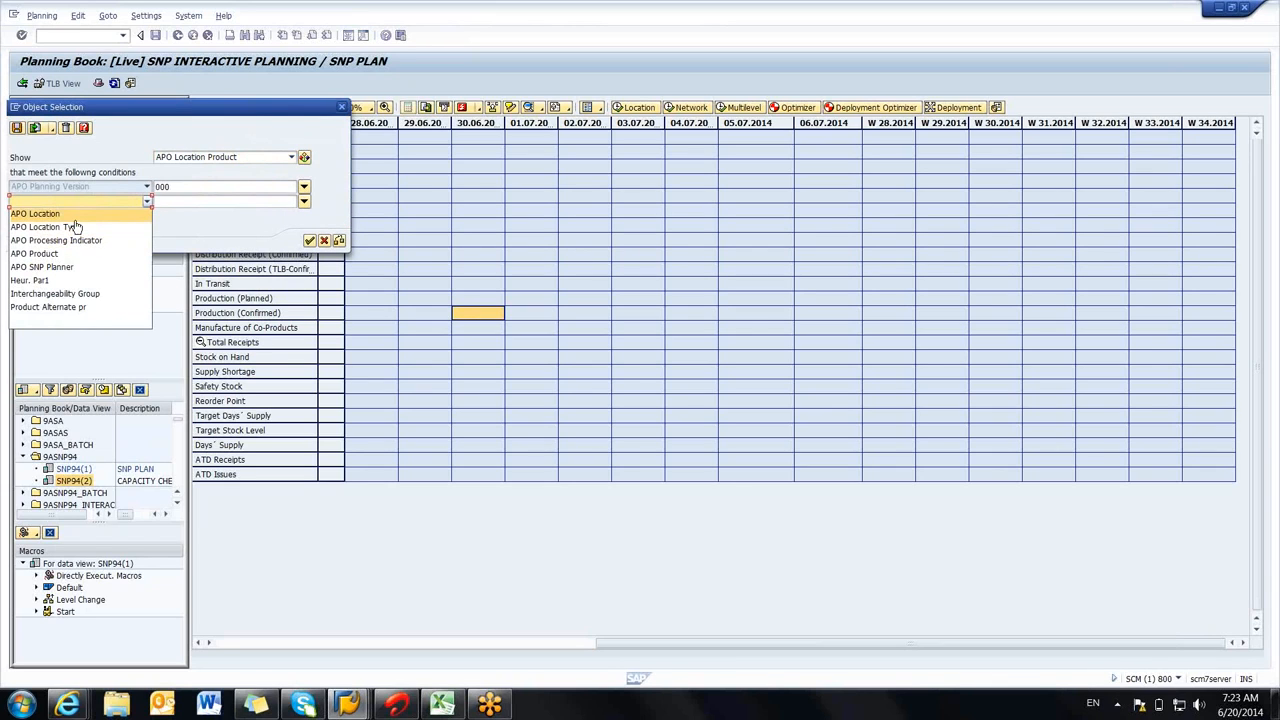
click(38, 213)
click(160, 201)
text(1000)
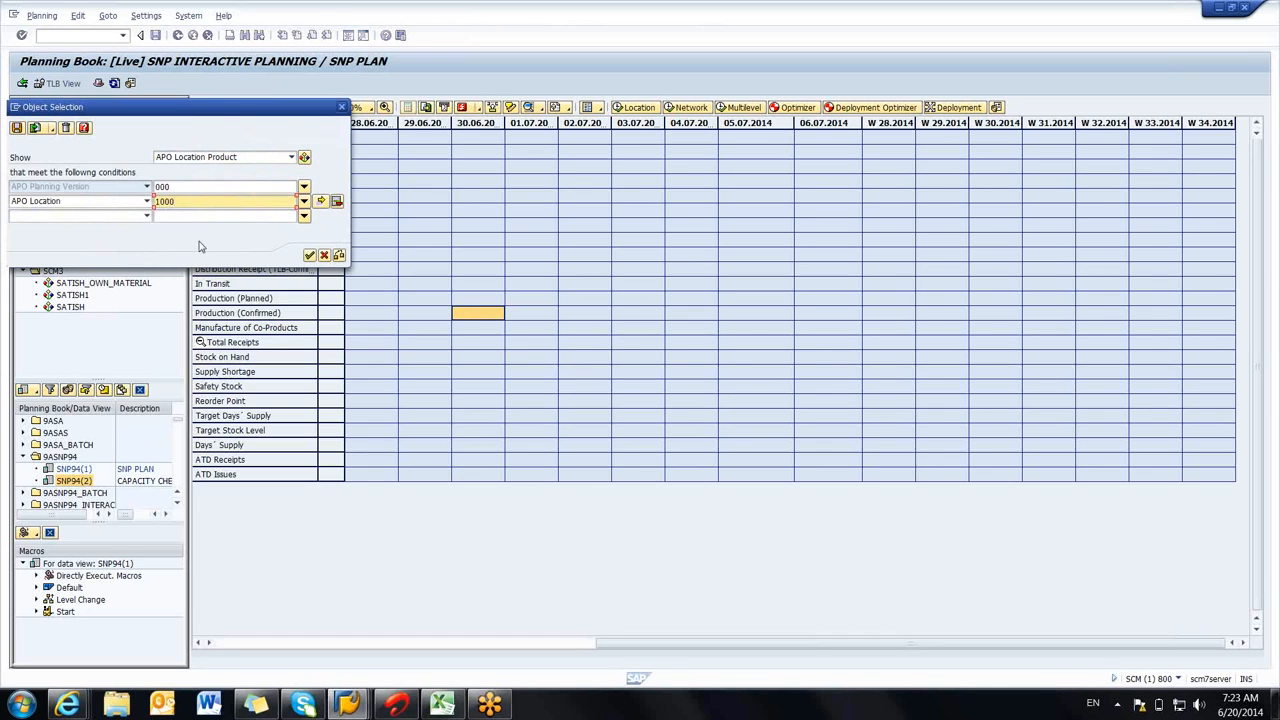
click(310, 257)
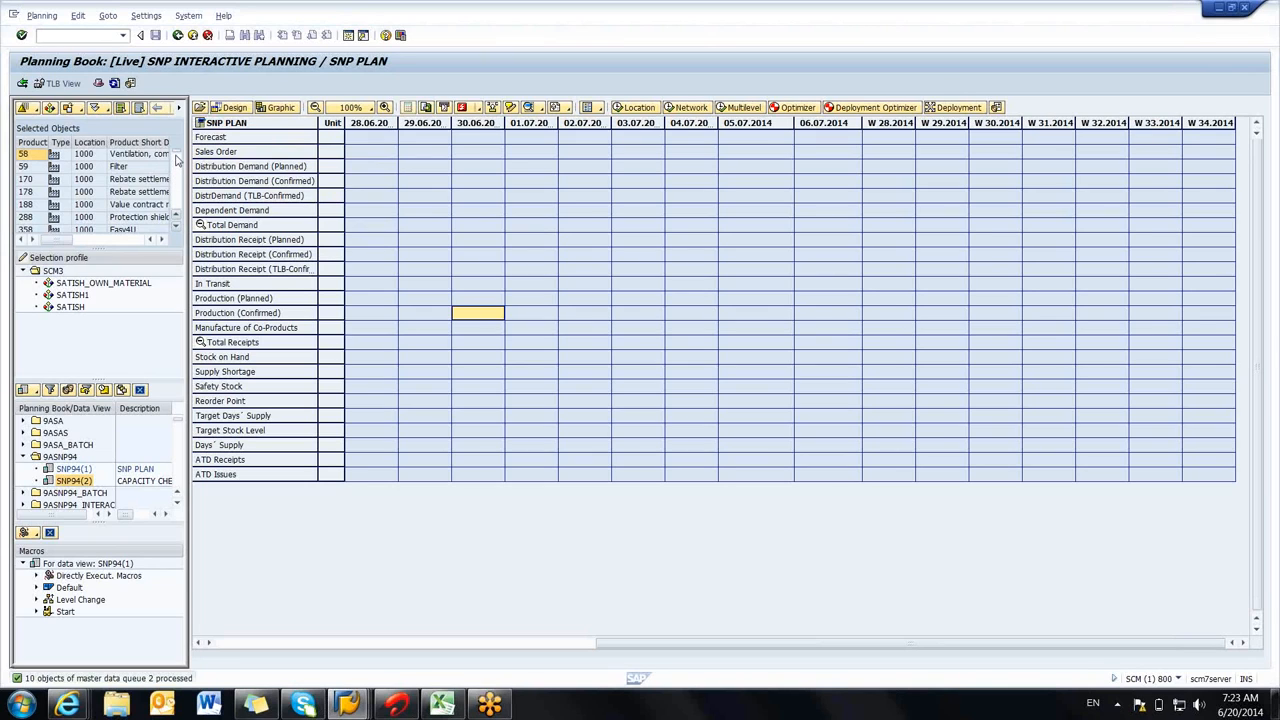
Step: Browse the listed location products, select all of them and load their planning data into the SNP PLAN grid
mouse_move(177, 169)
mouse_down()
mouse_move(177, 210)
mouse_move(177, 165)
mouse_up()
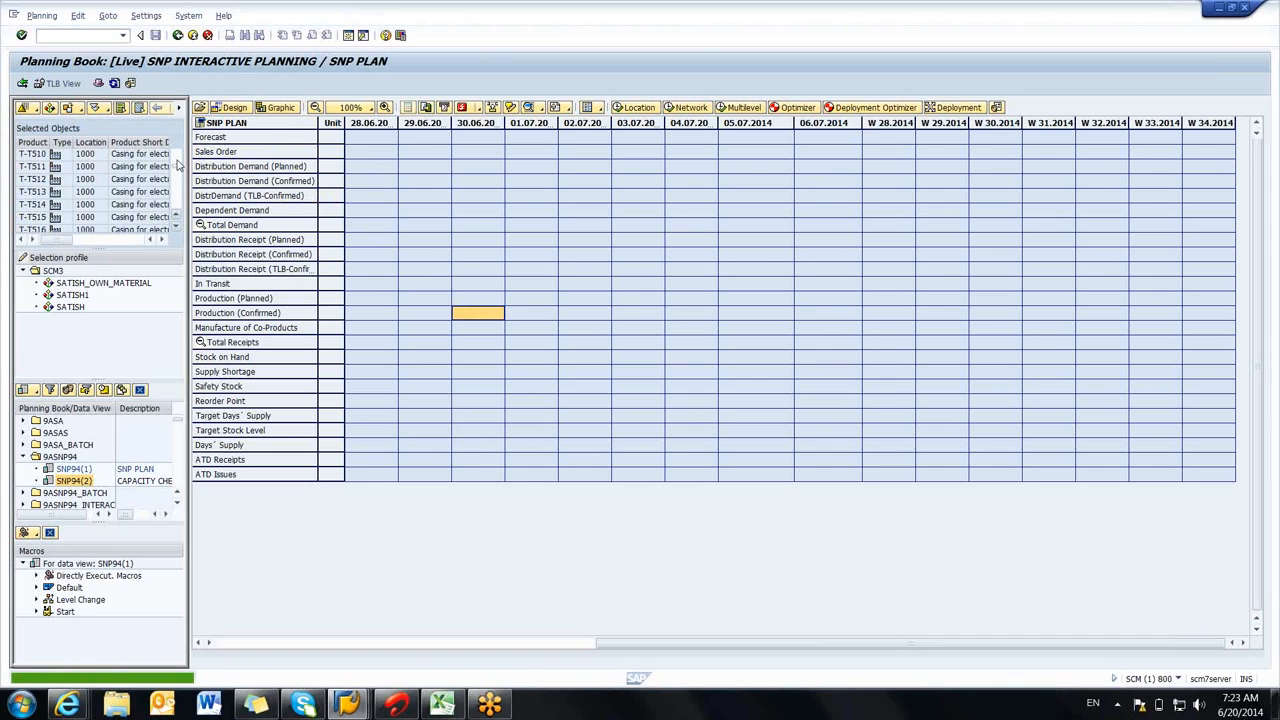
click(30, 180)
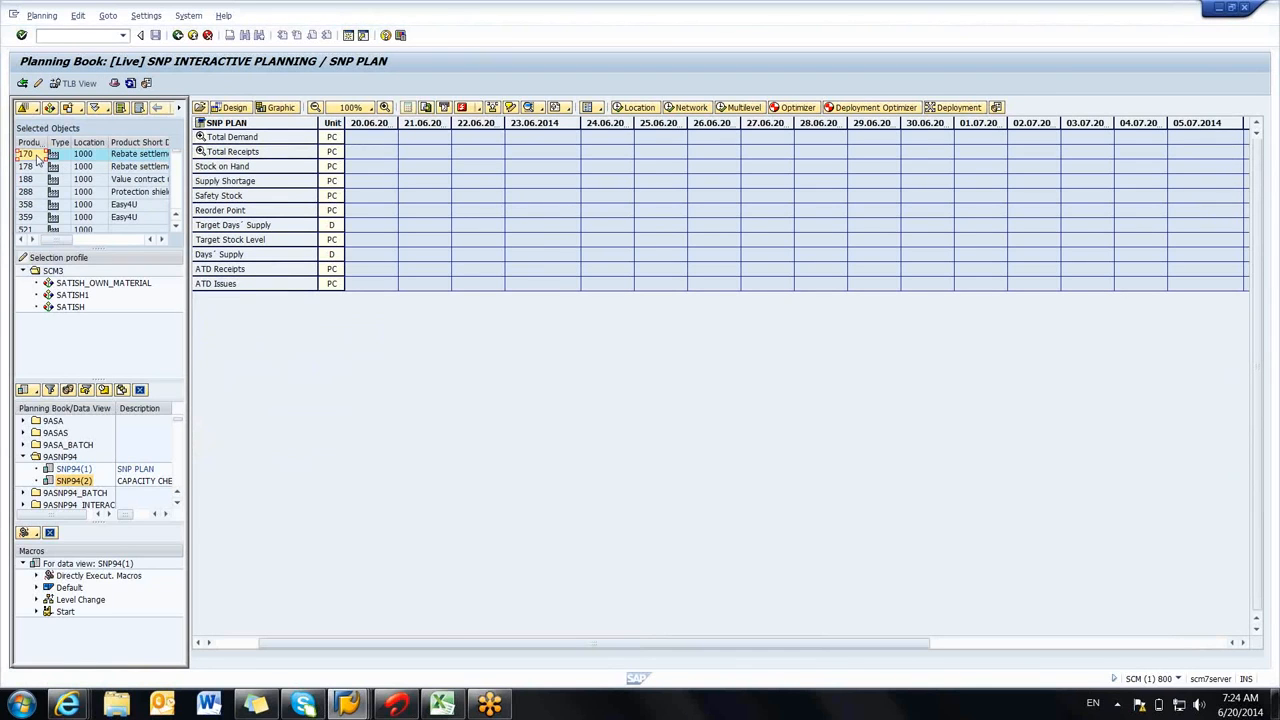
click(121, 108)
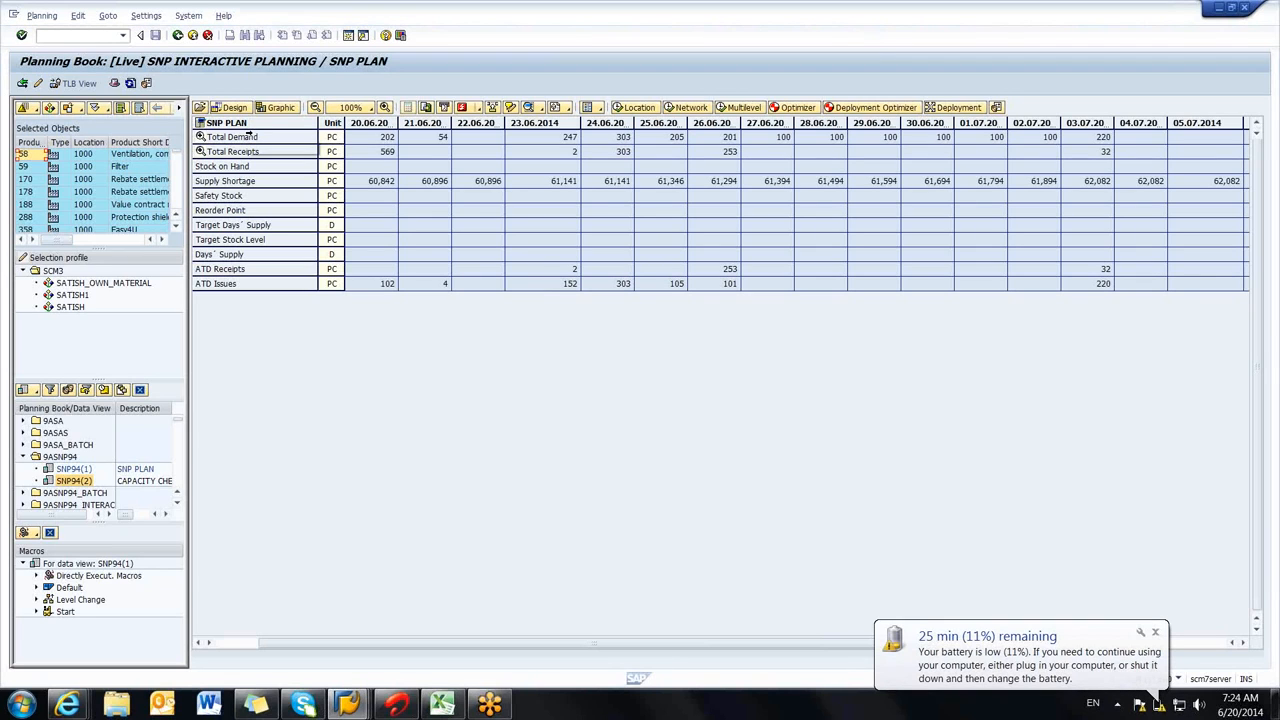
Step: Expand the Total Demand and Total Receipts rows into their detail key figures and examine the first day's supply shortage
click(248, 138)
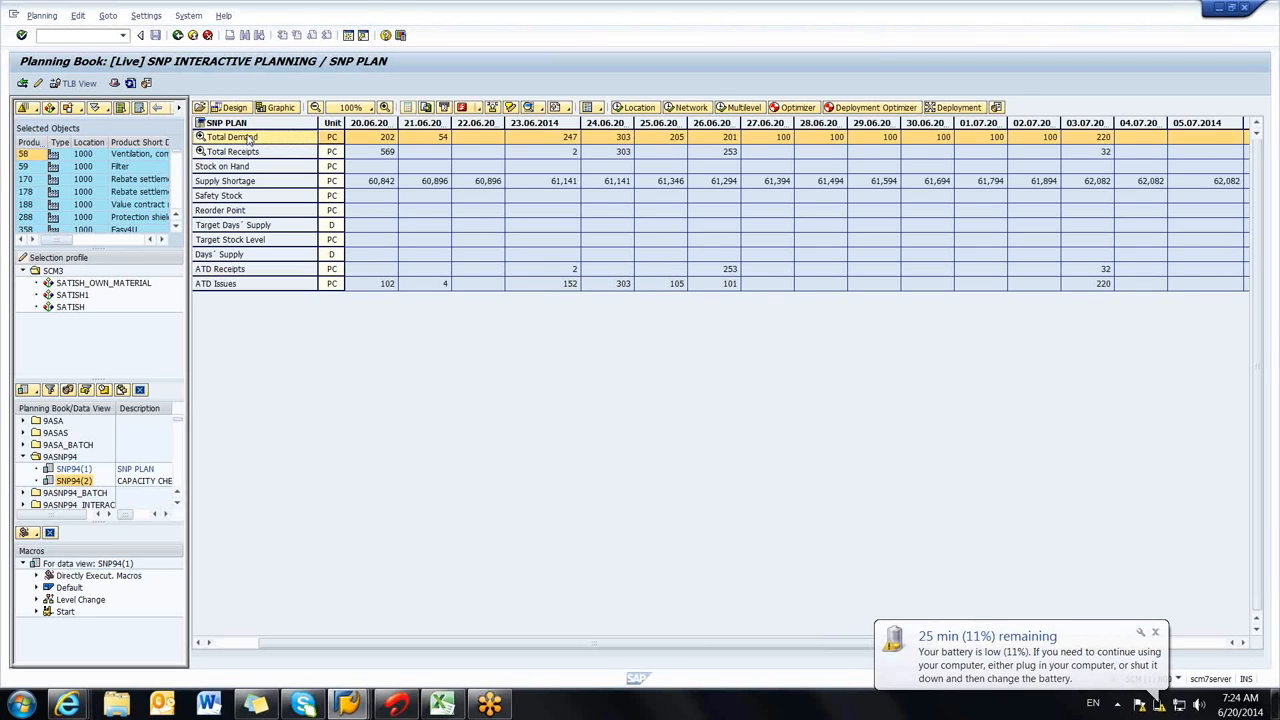
double_click(248, 140)
click(275, 241)
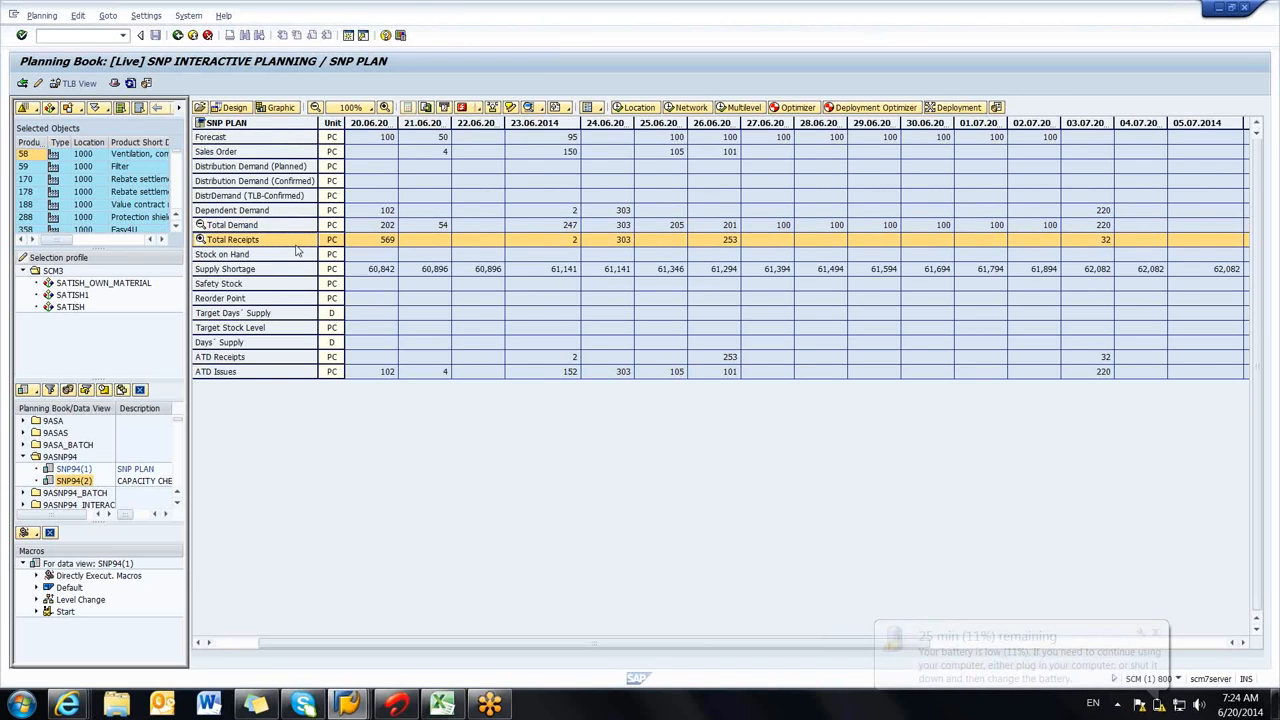
double_click(290, 246)
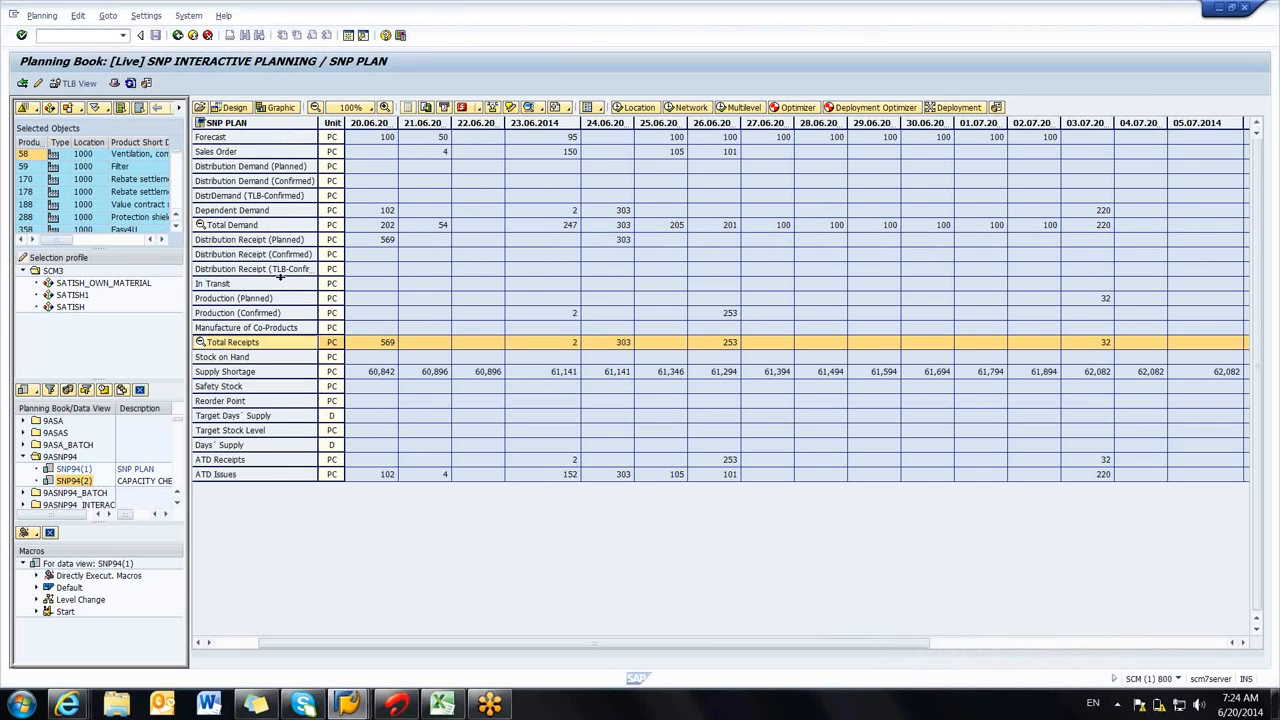
click(383, 343)
click(365, 376)
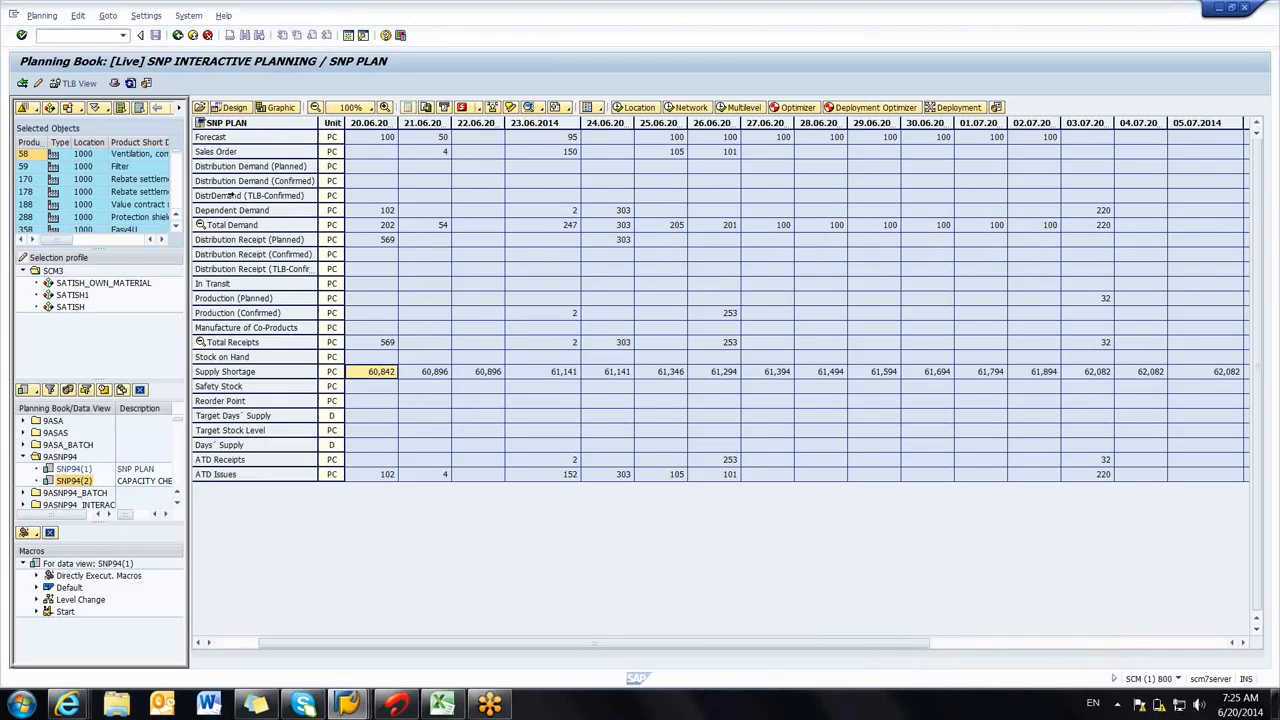
Step: Open the object selection again and look through the object types it can show for the location products
click(80, 191)
click(84, 217)
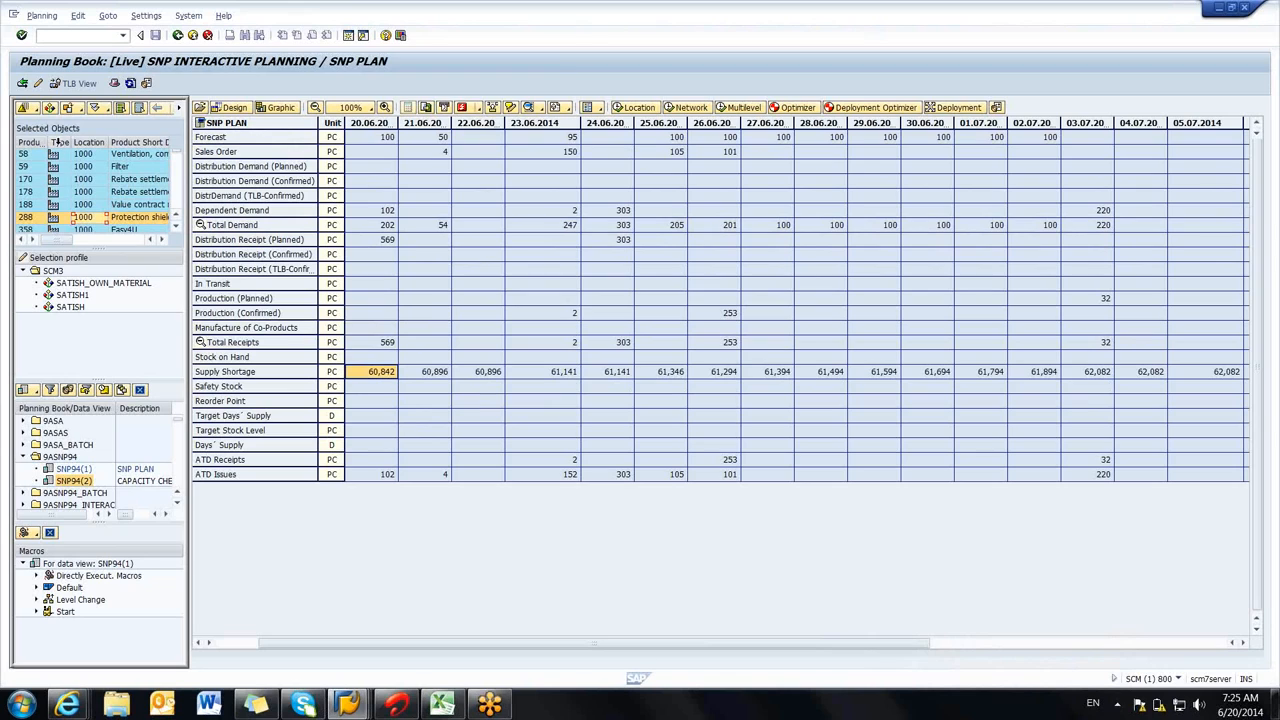
click(104, 110)
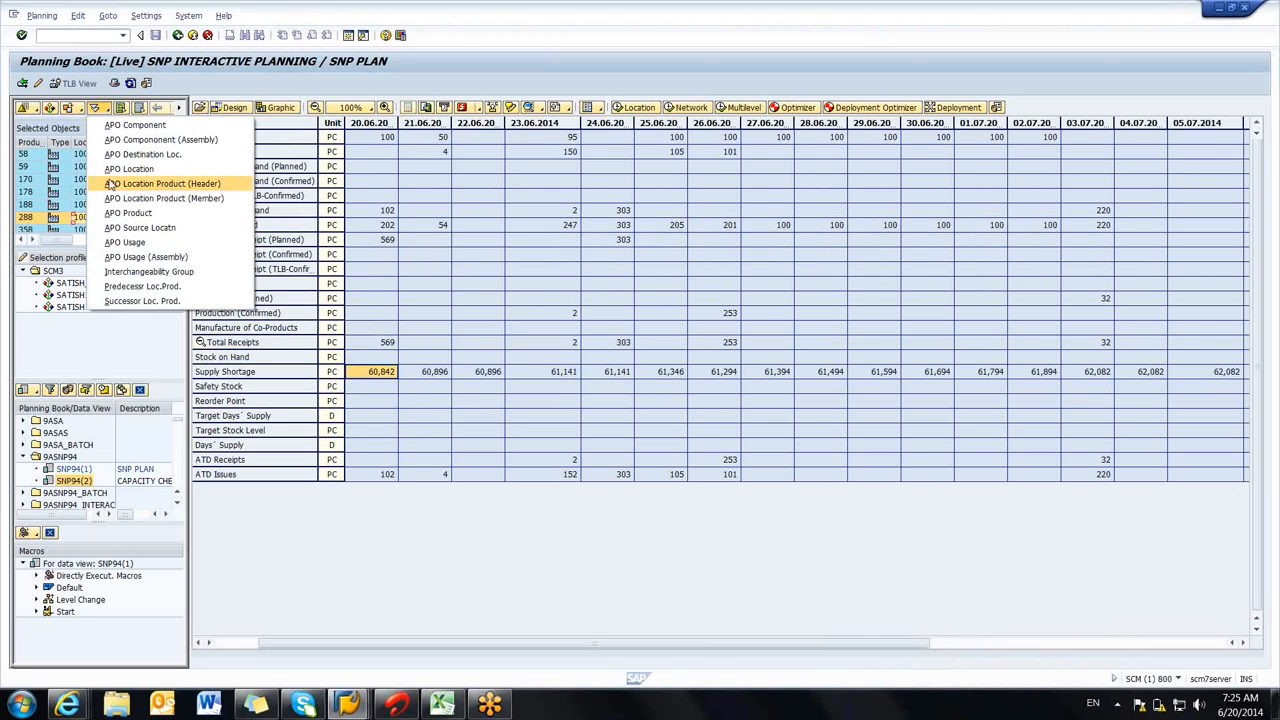
click(70, 180)
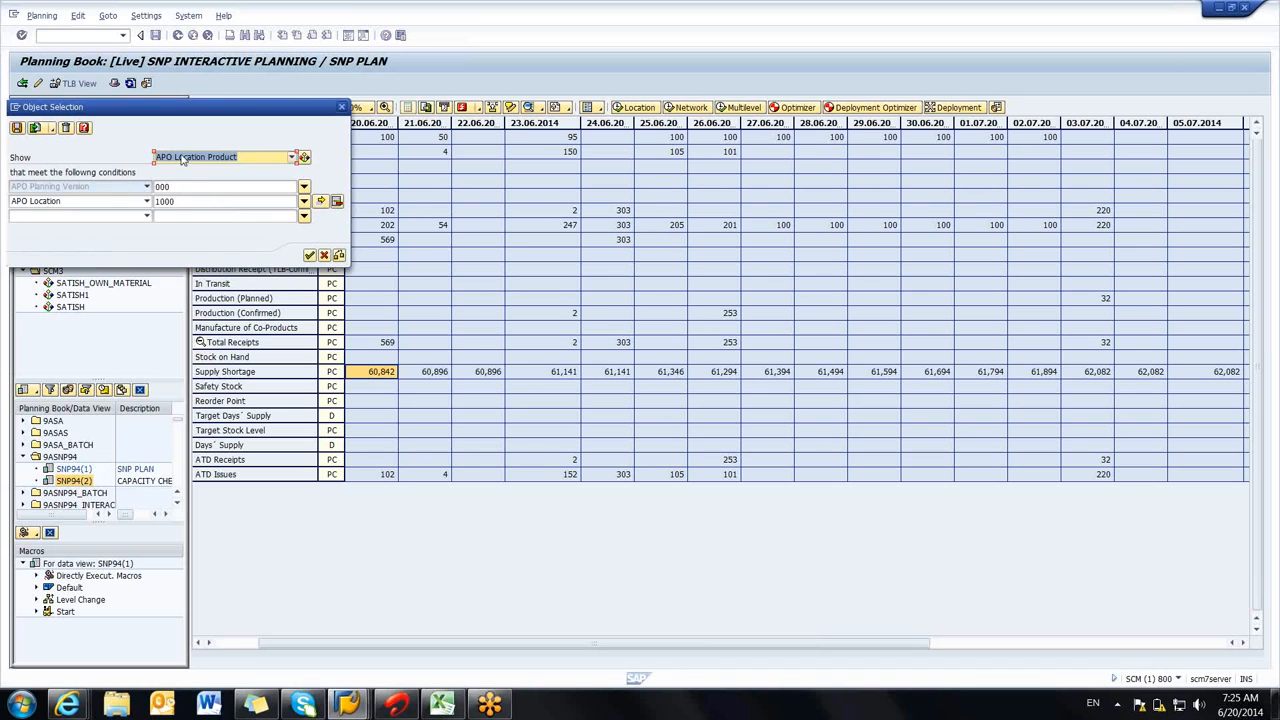
click(185, 160)
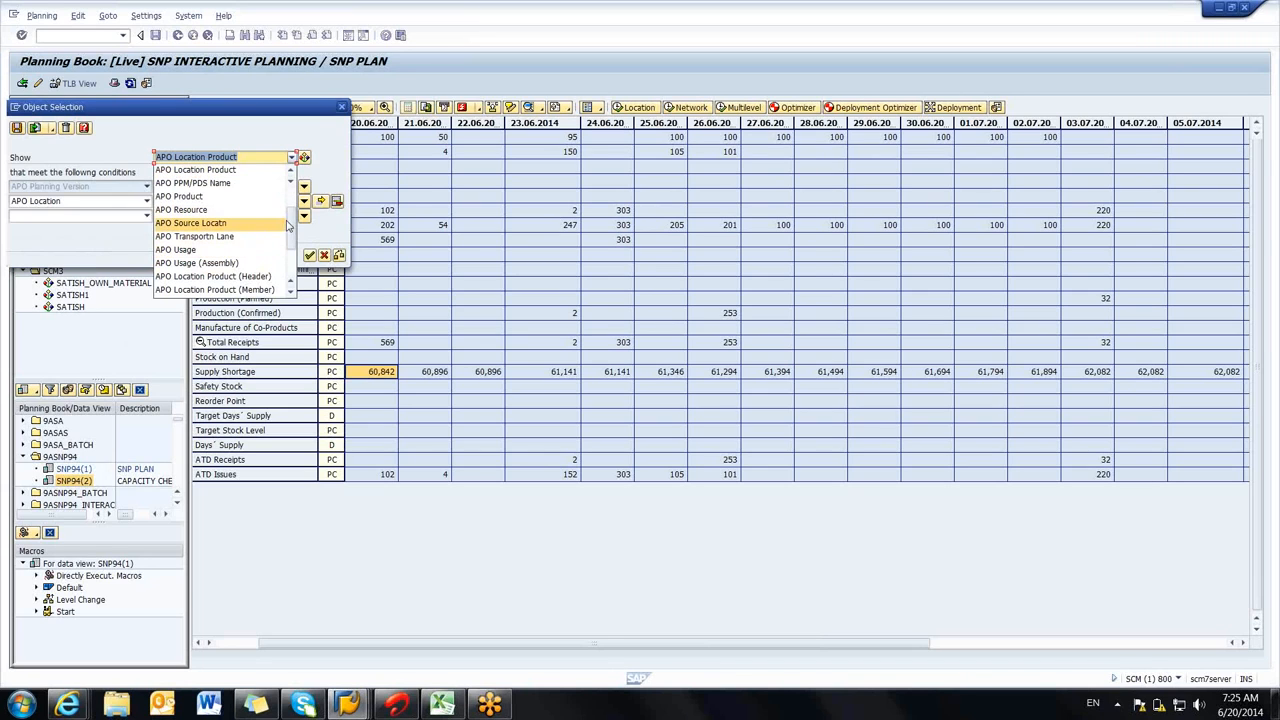
scroll(292, 228, down, 2)
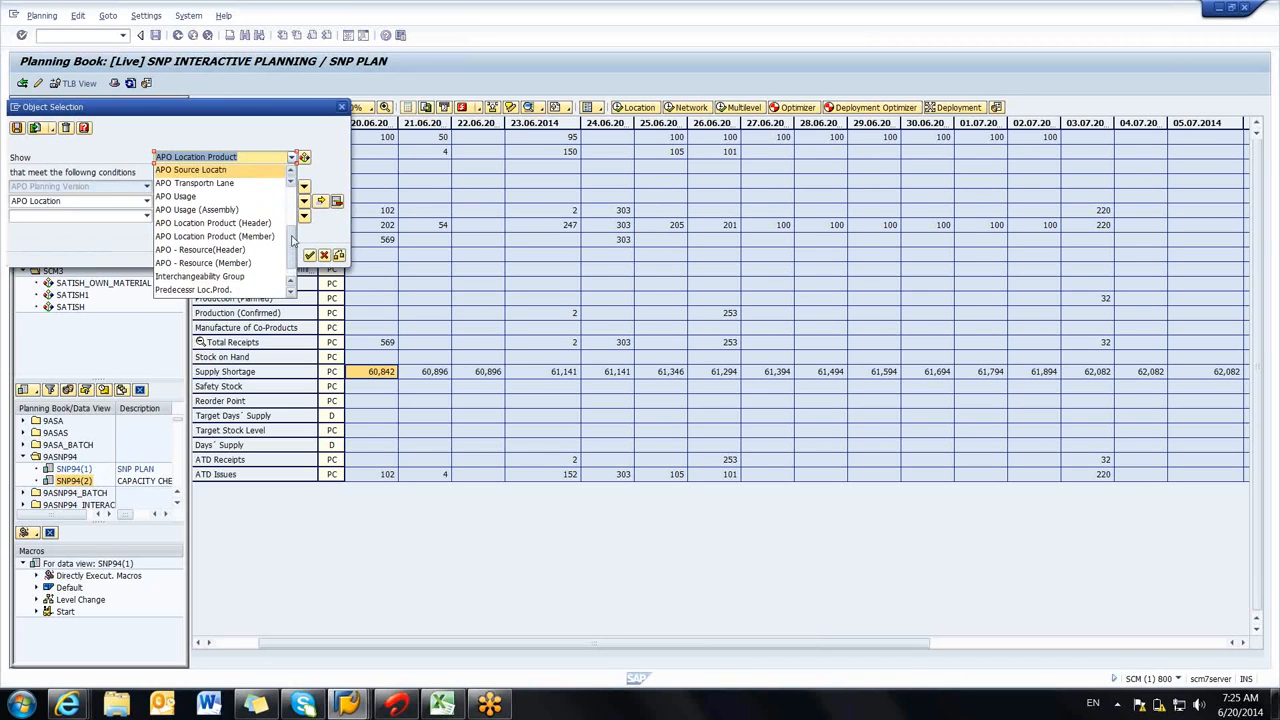
scroll(293, 217, up, 2)
scroll(293, 217, up, 1)
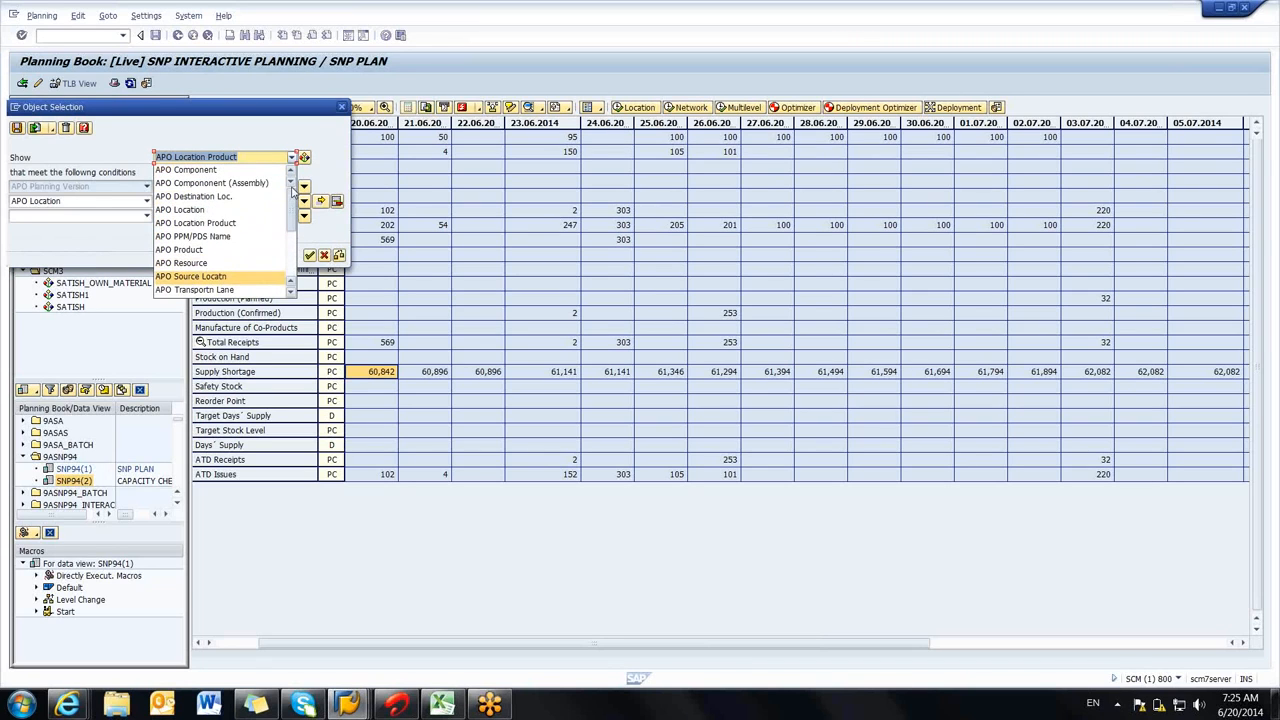
click(95, 236)
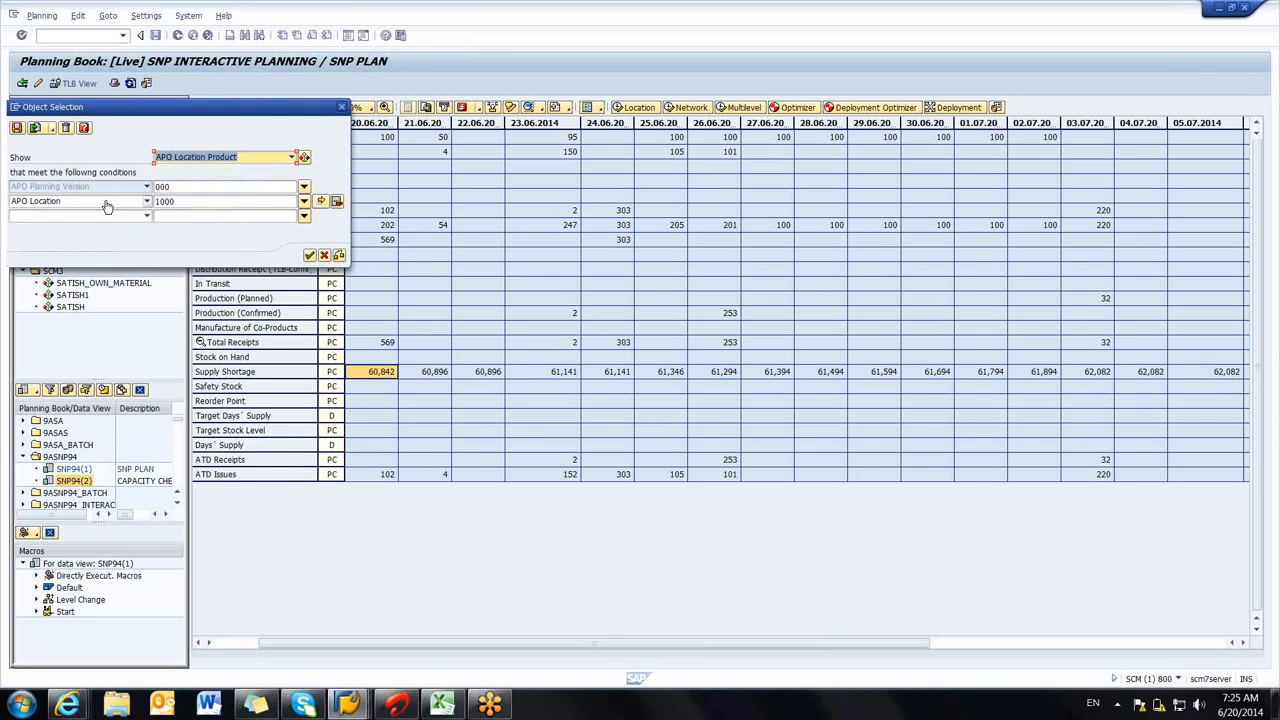
Step: Review the characteristics available for the selection condition and check the planning version field
click(104, 203)
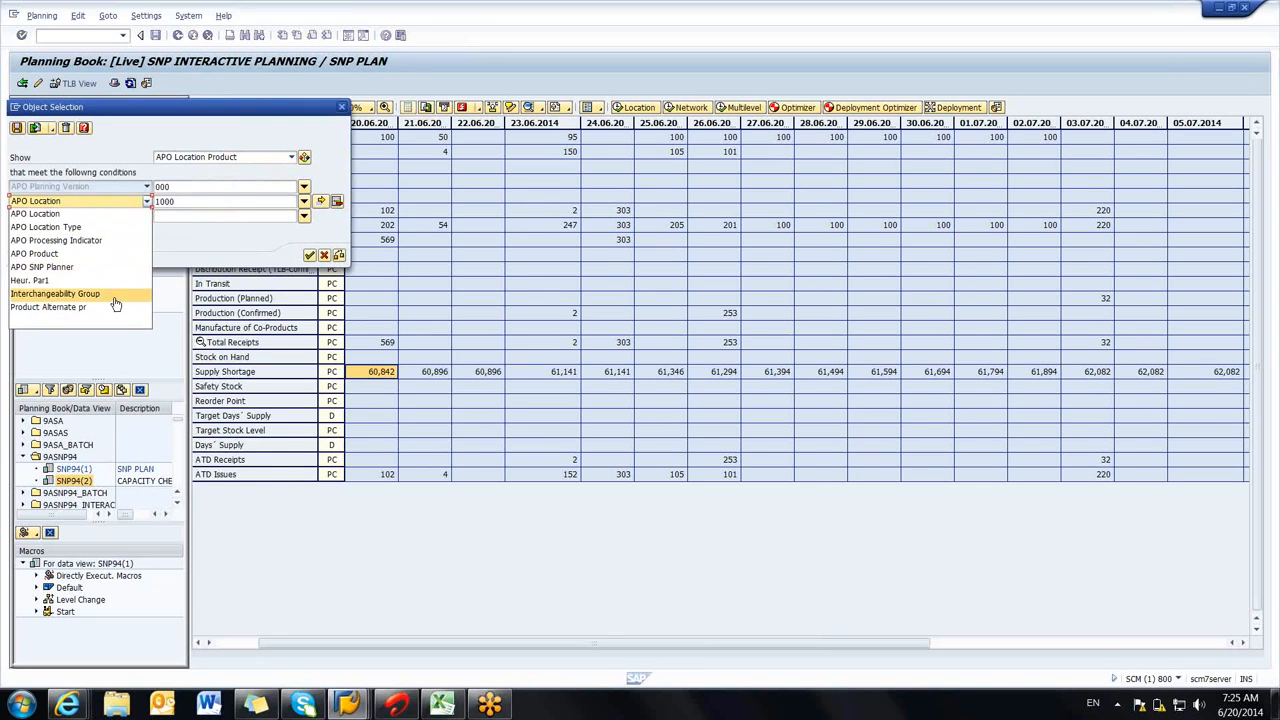
click(190, 241)
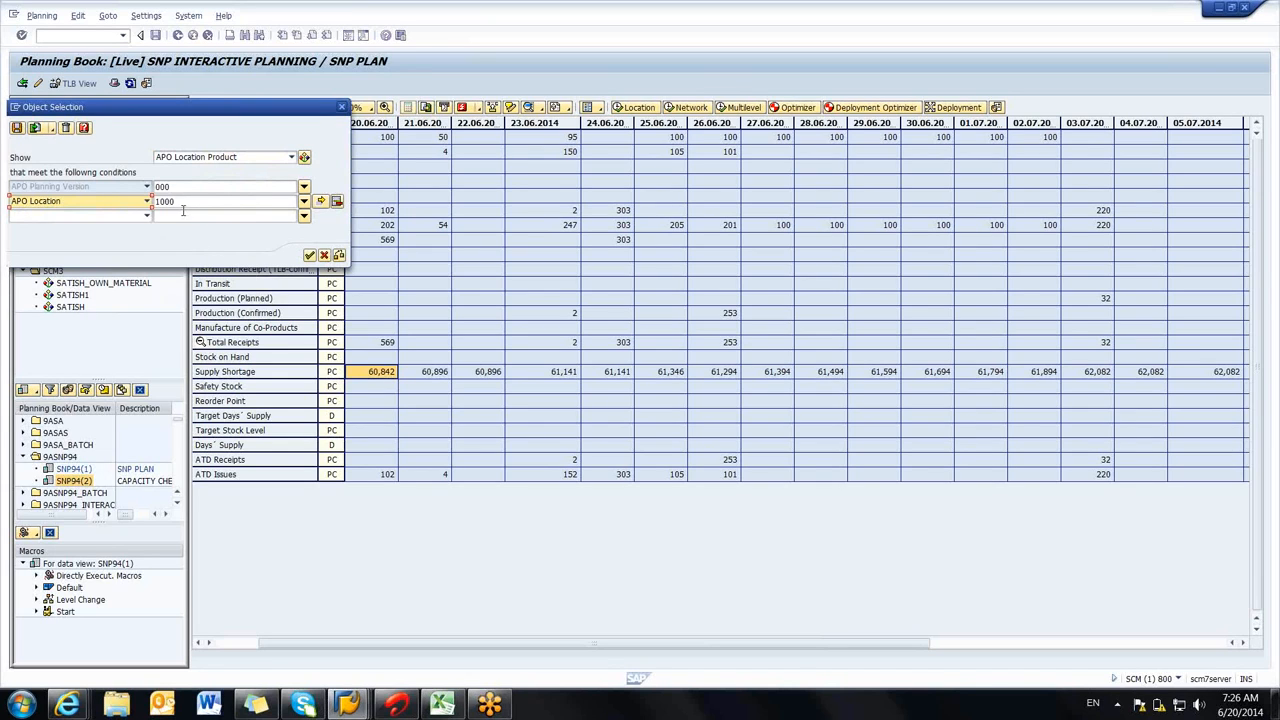
drag(174, 187, 155, 187)
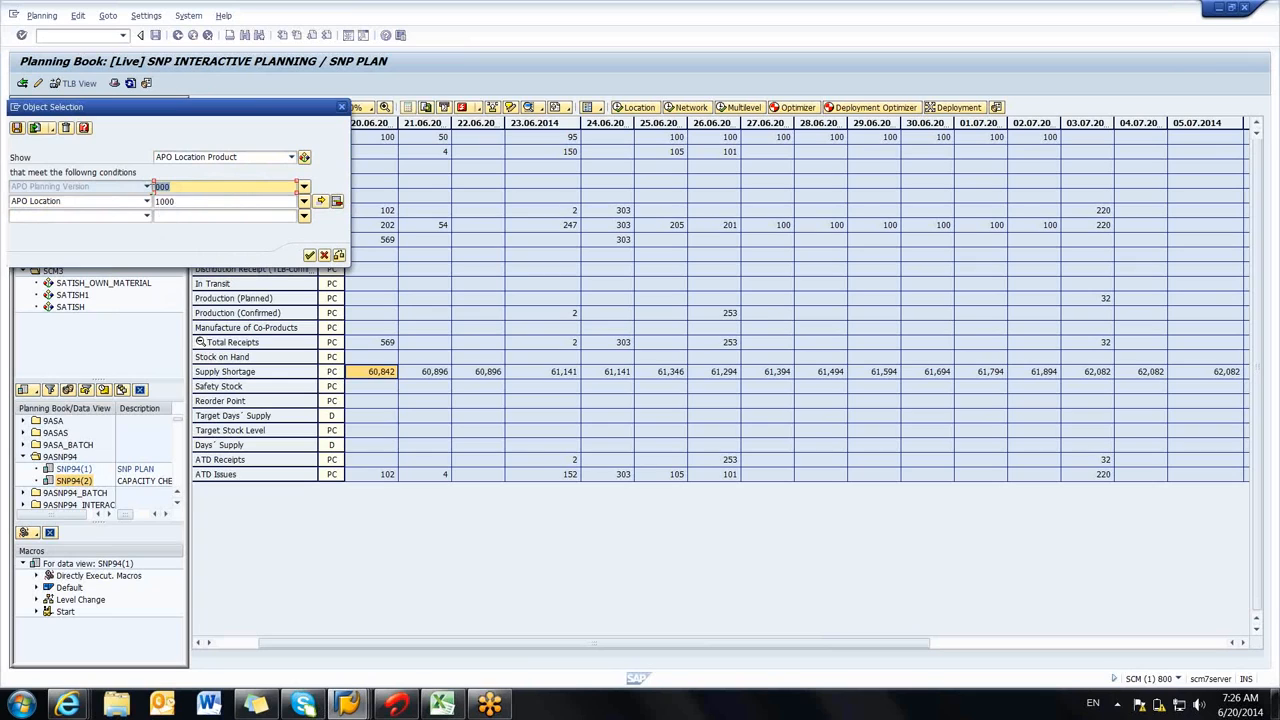
click(170, 187)
Step: Add a second APO Location condition to the object selection and pick location CH444 from the possible values
click(131, 218)
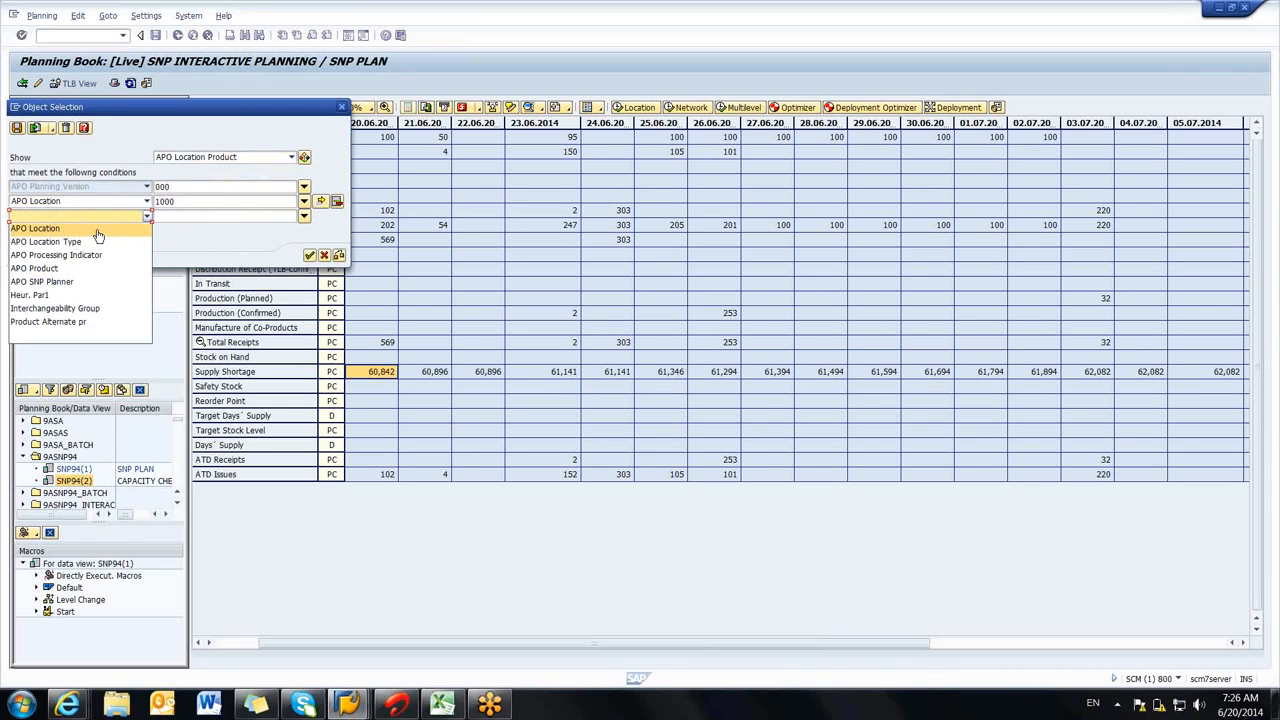
click(98, 229)
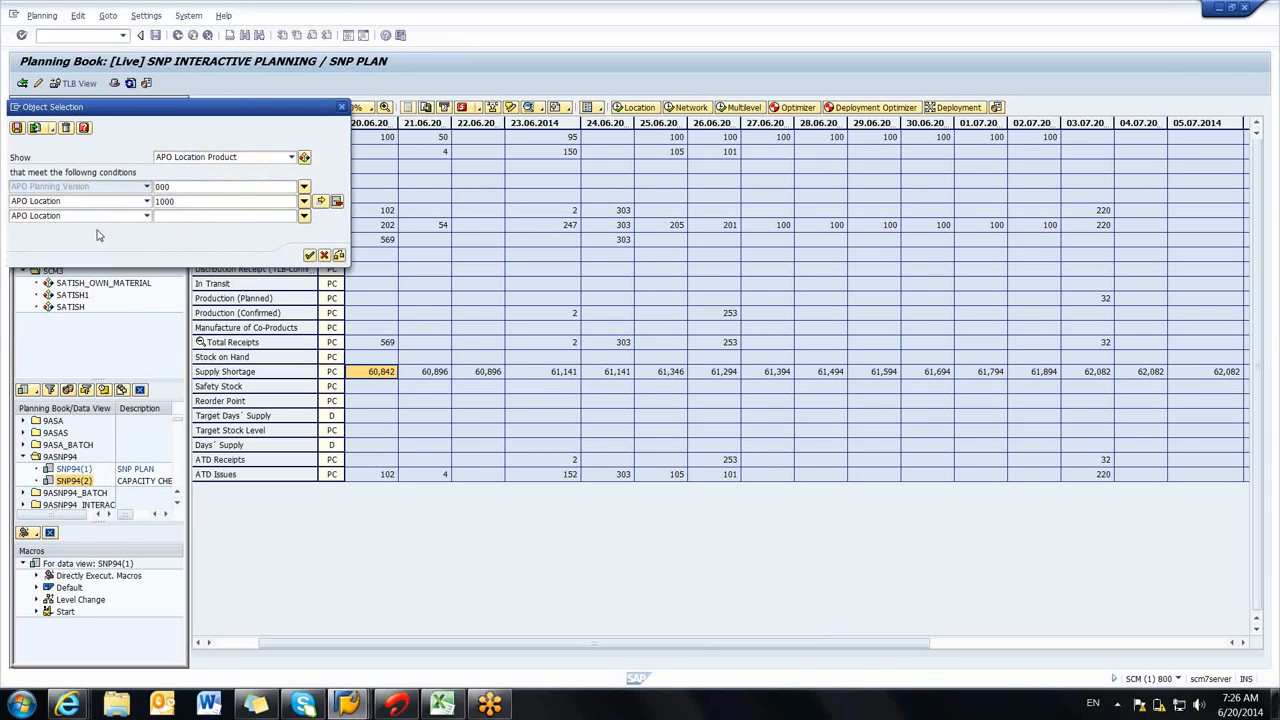
click(304, 218)
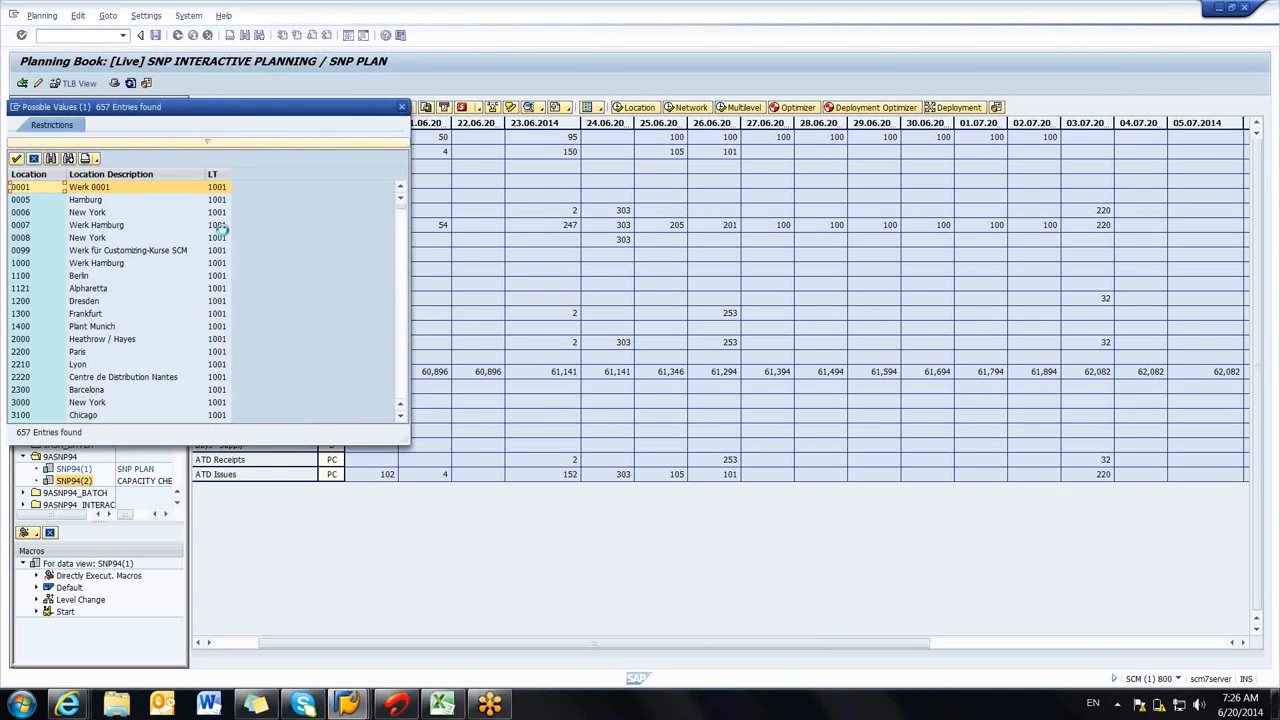
drag(401, 207, 402, 305)
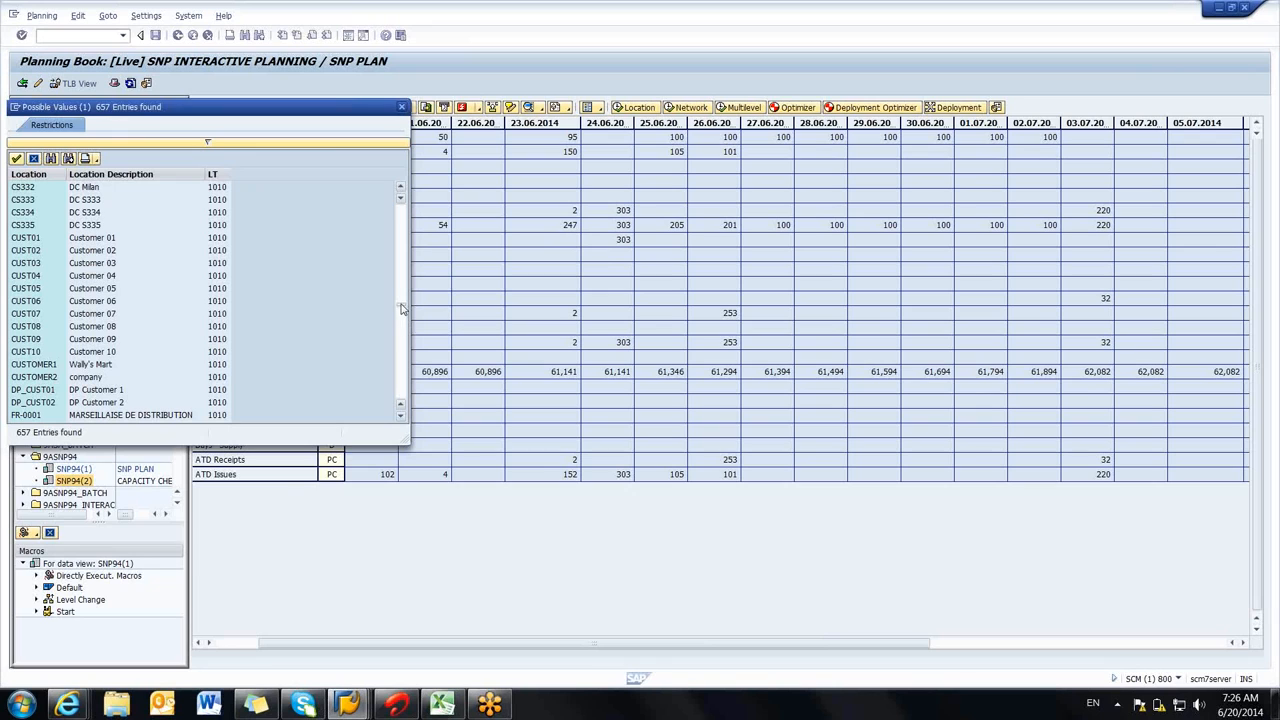
drag(402, 330, 402, 303)
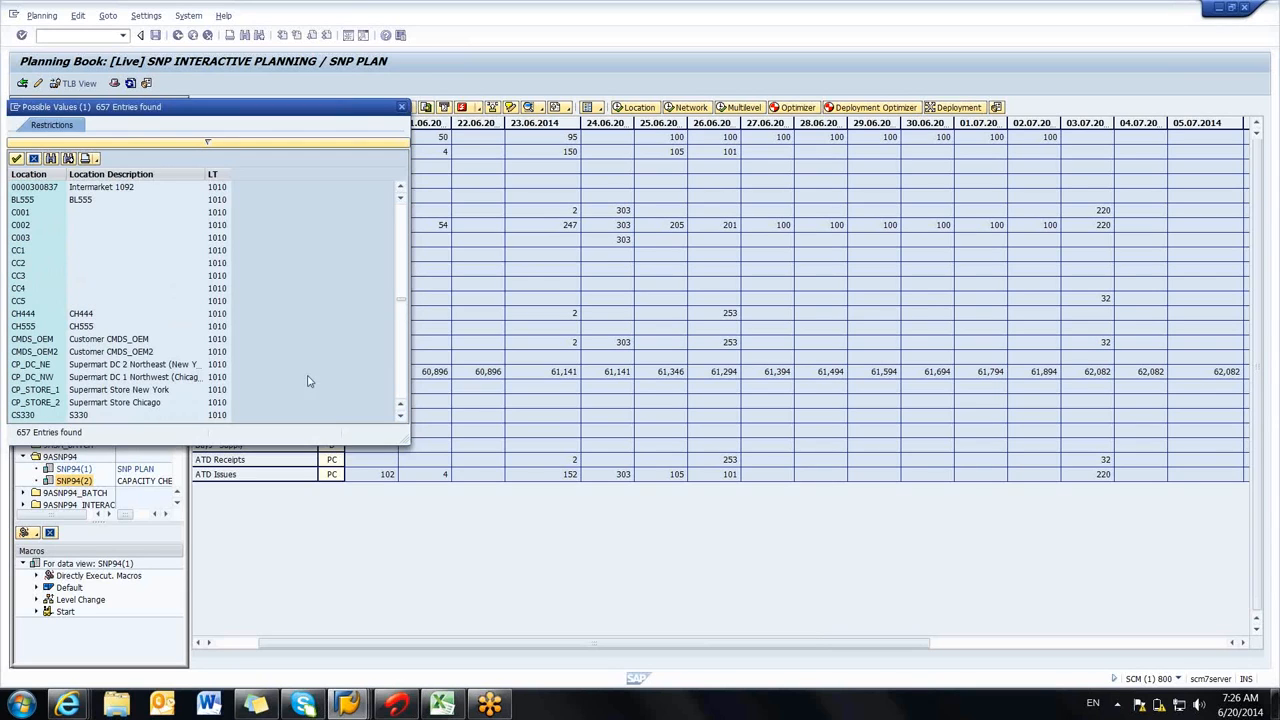
click(21, 317)
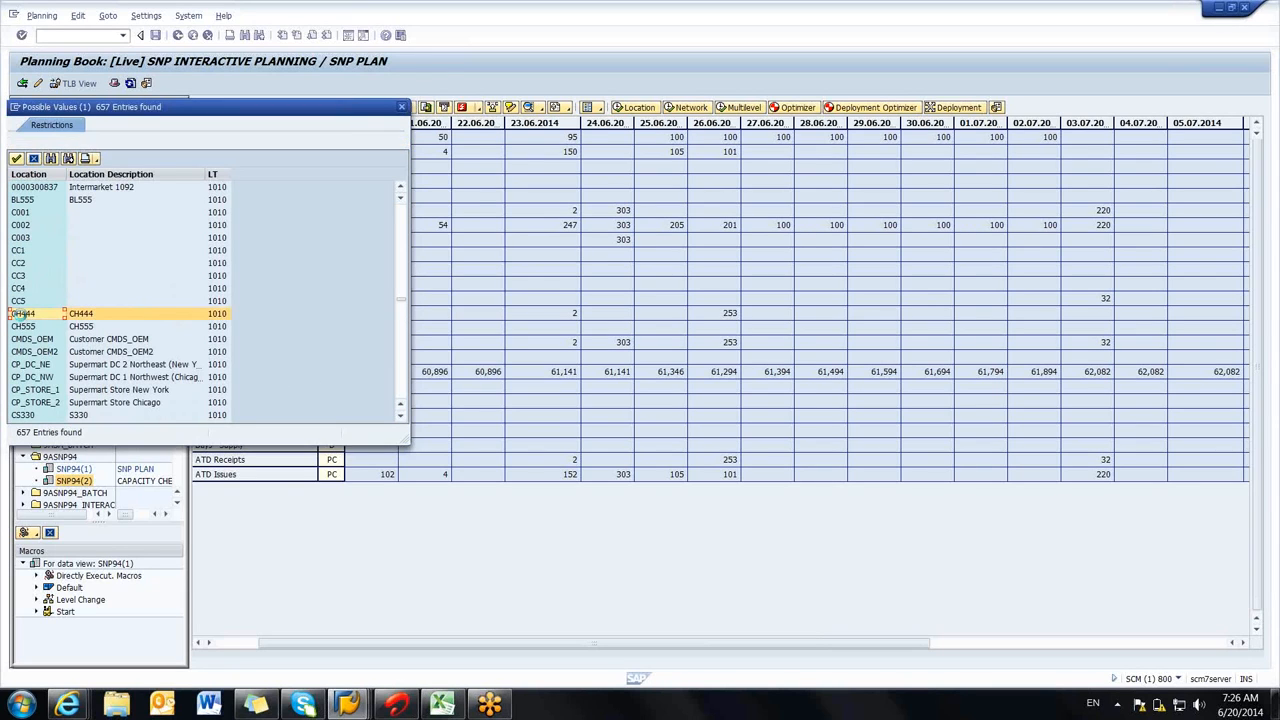
double_click(21, 317)
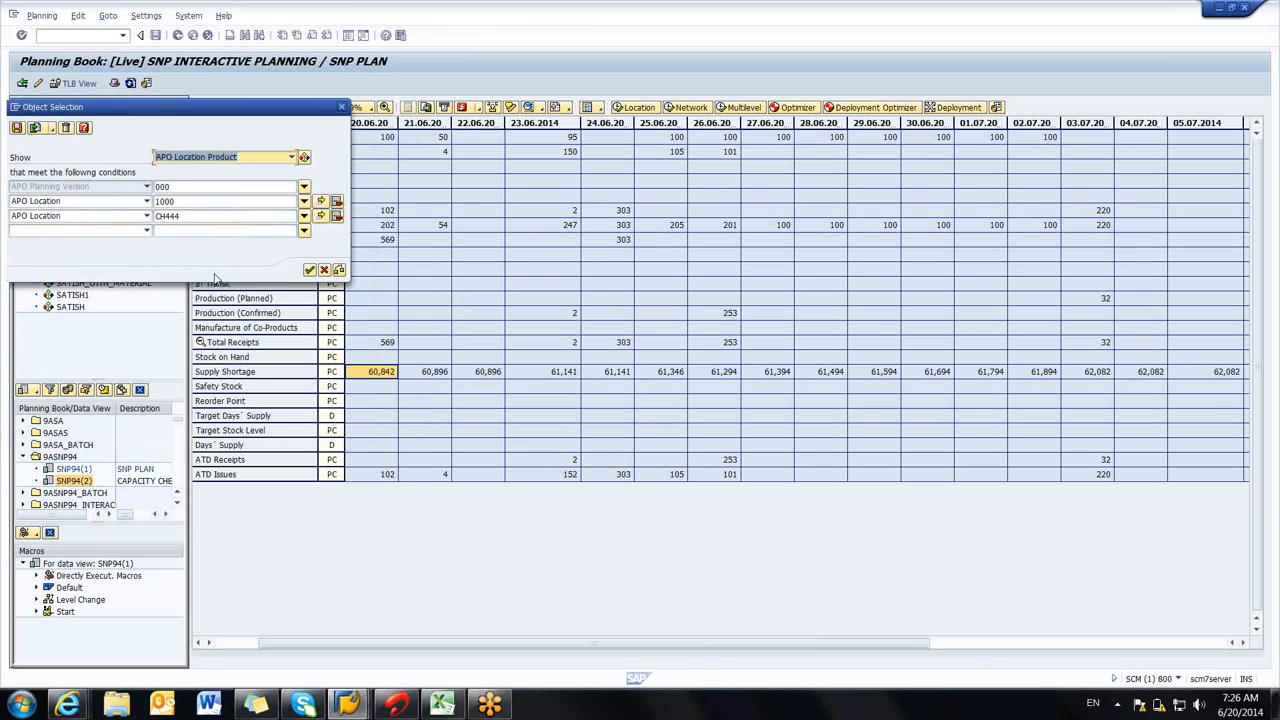
Step: Check the planning version and both location conditions, and run the object selection
drag(190, 216, 155, 216)
click(157, 216)
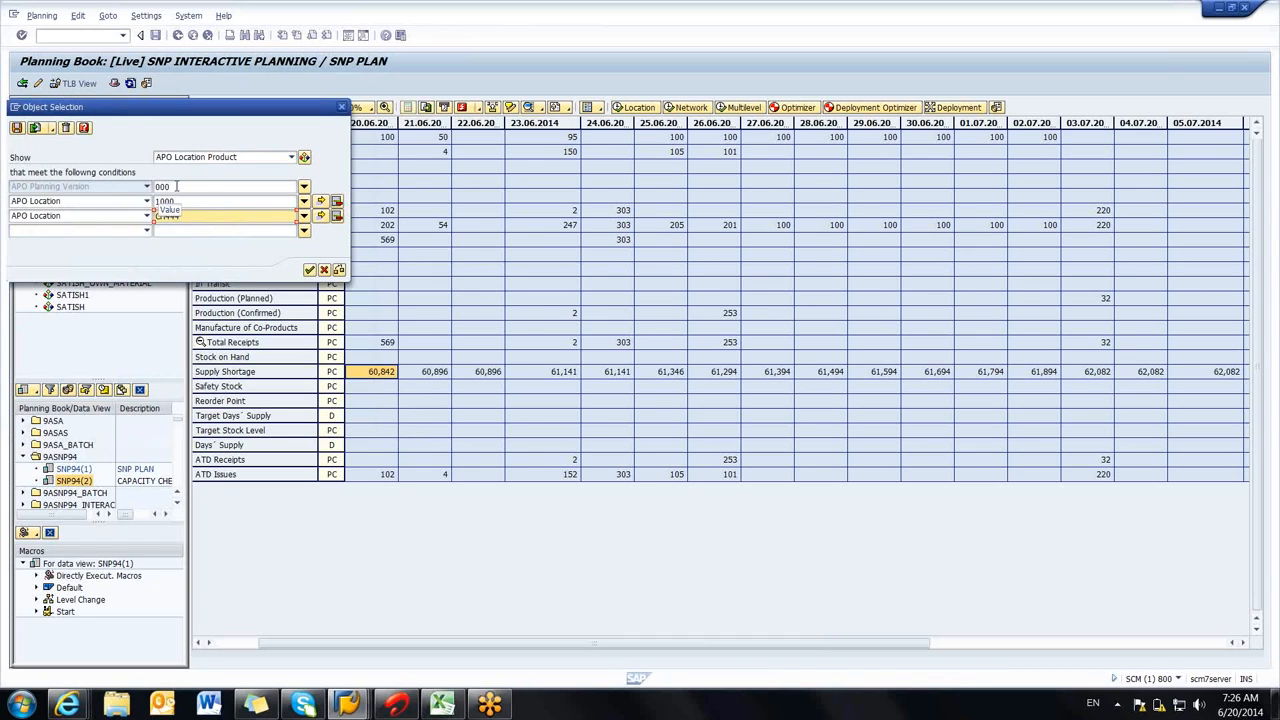
click(176, 186)
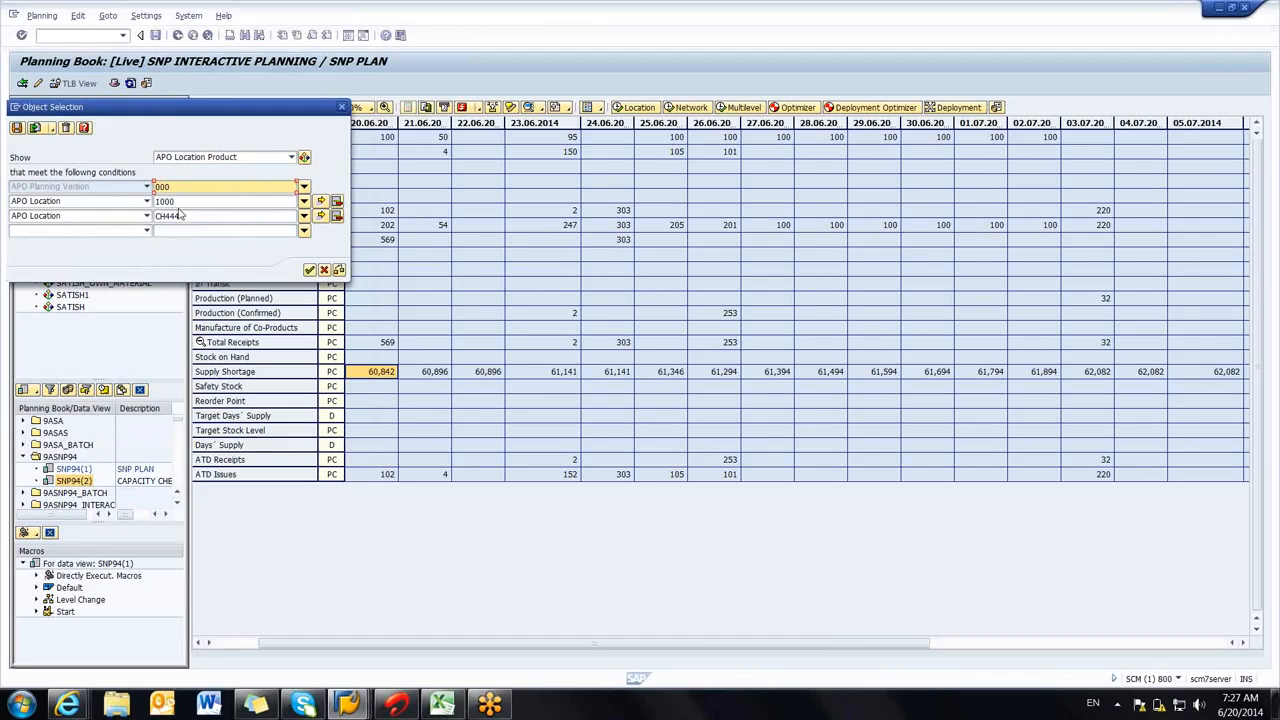
click(186, 218)
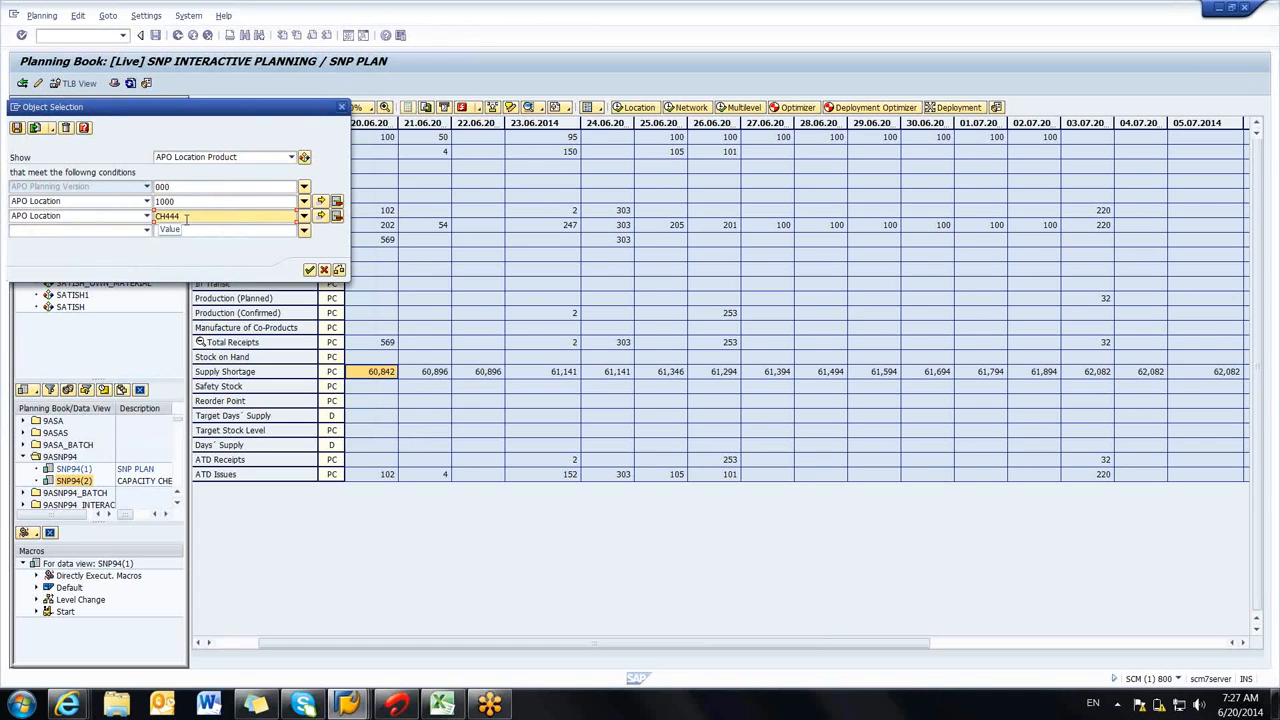
click(309, 270)
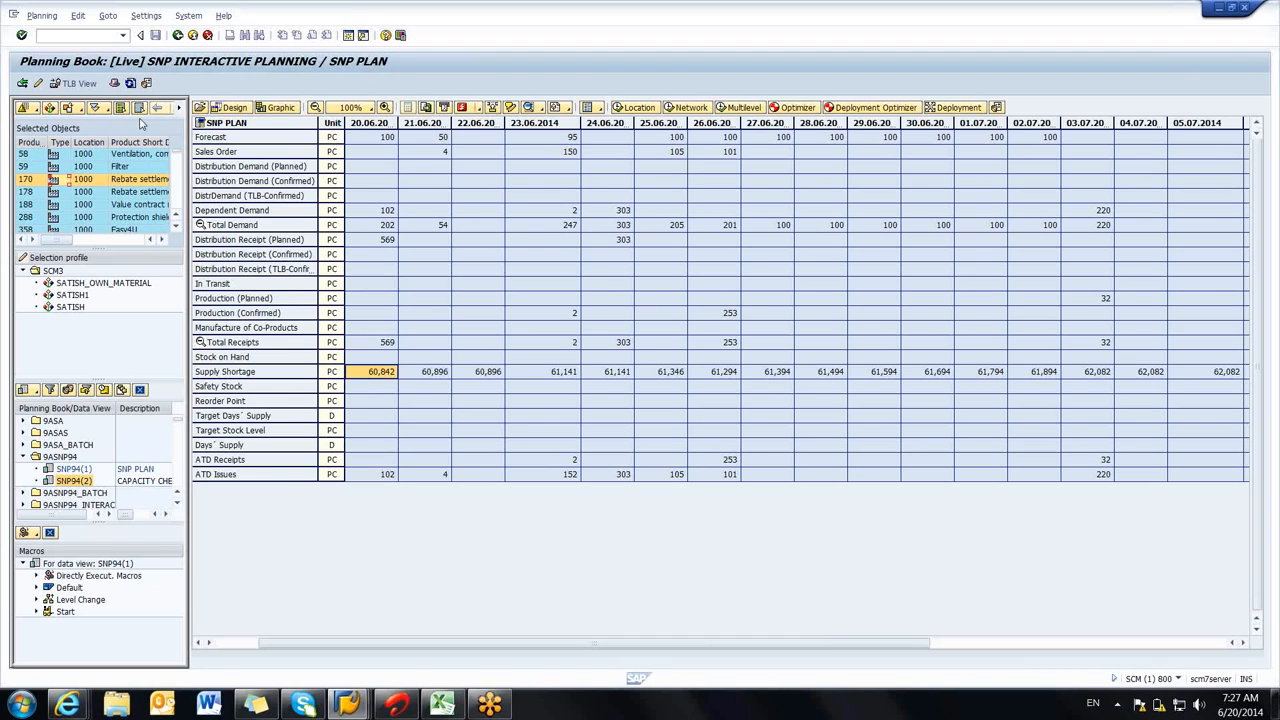
Step: Select all the listed location products and reload their planning data into the SNP PLAN grid
click(392, 300)
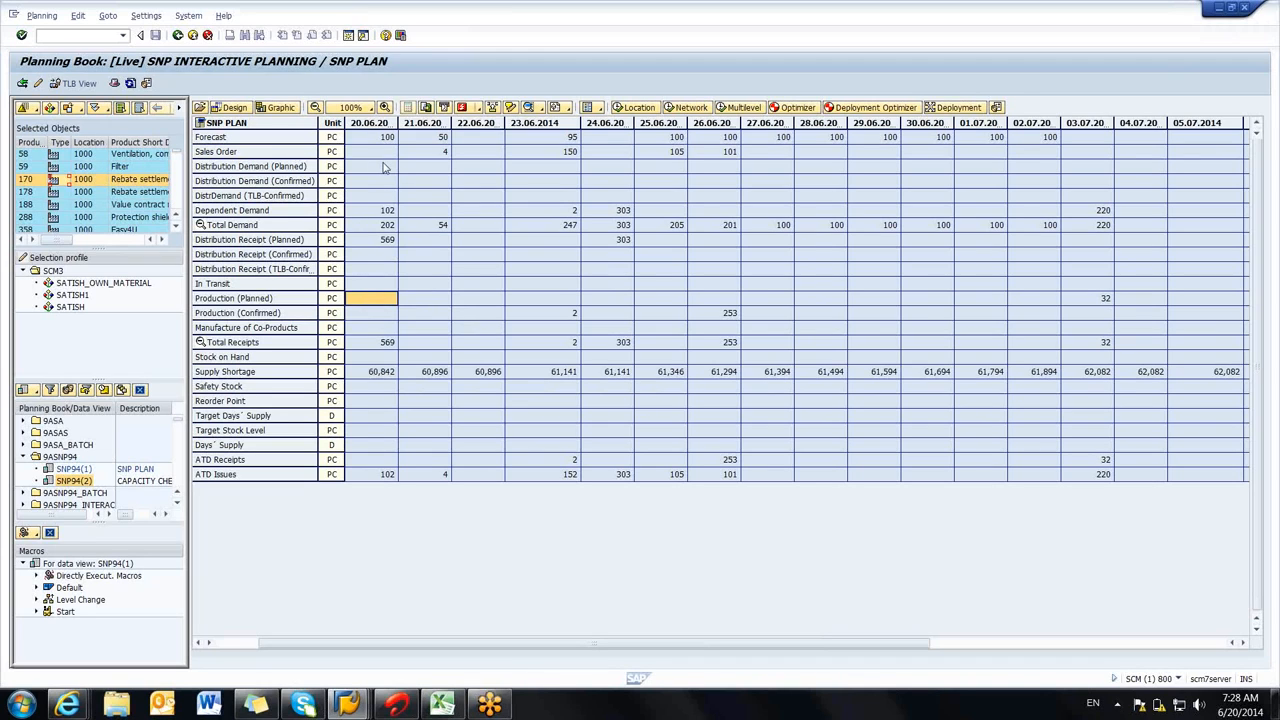
click(36, 180)
click(72, 191)
click(70, 217)
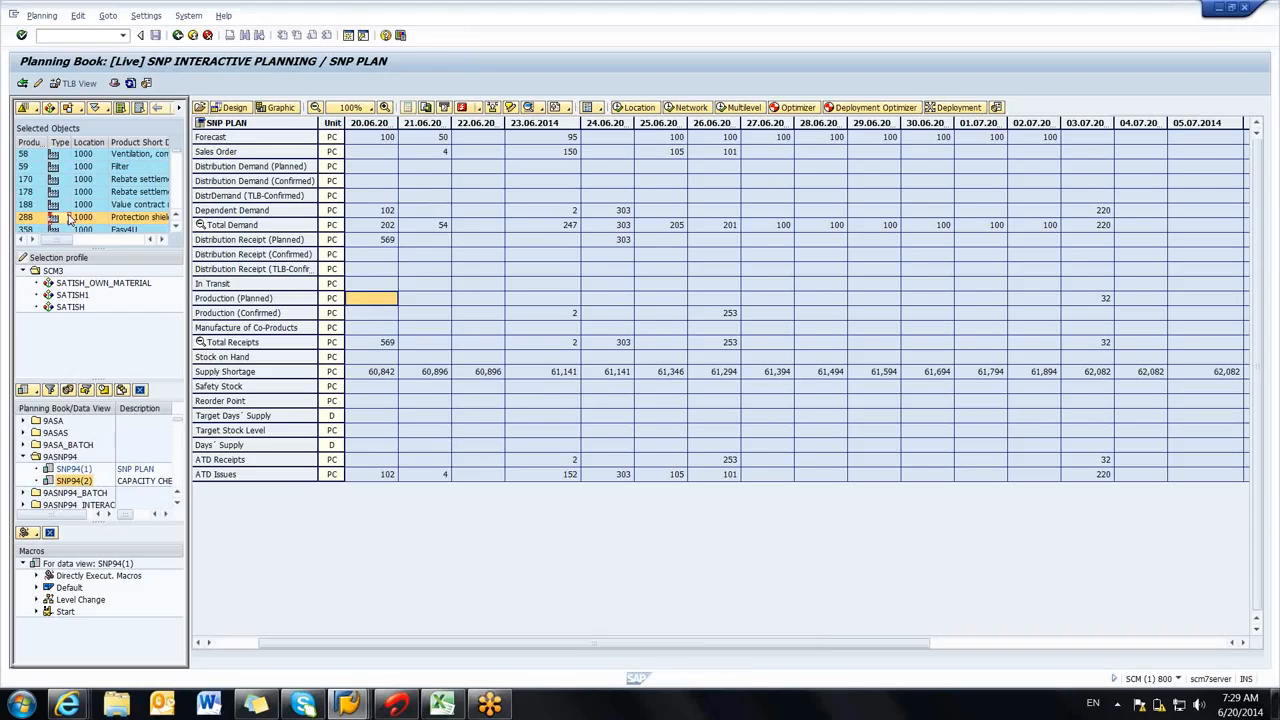
click(135, 110)
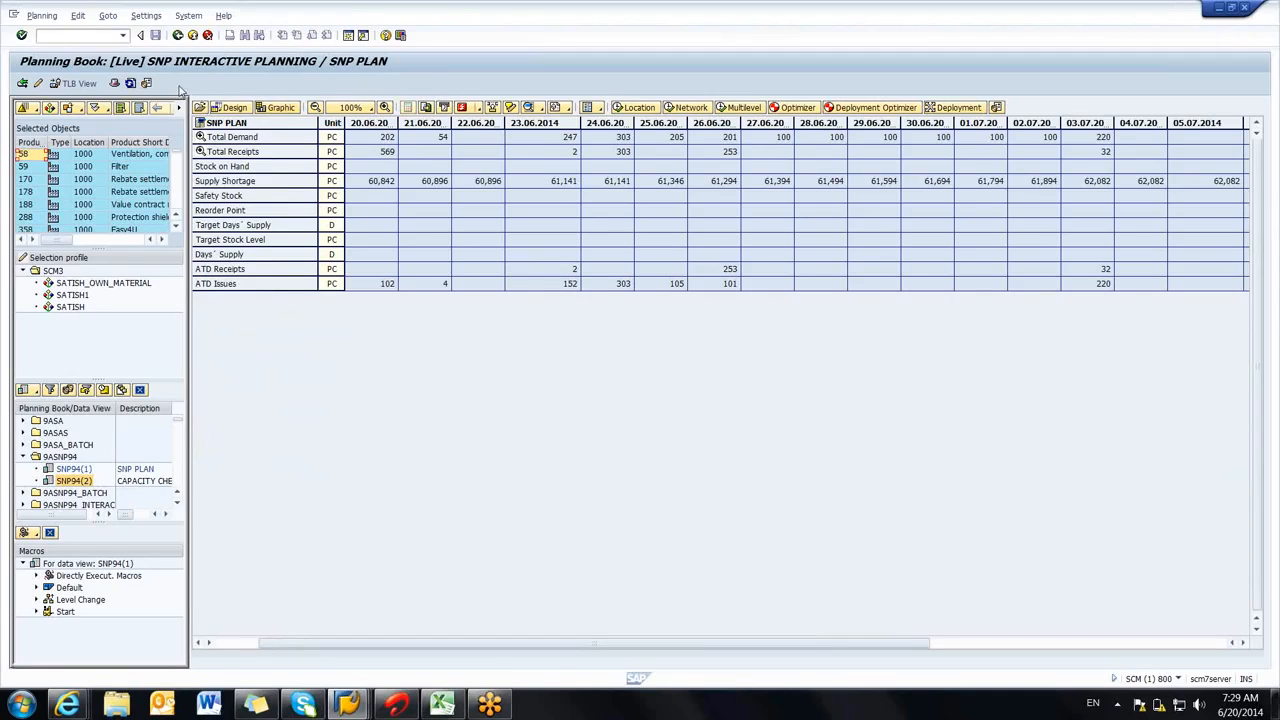
Step: Turn on the grid header with APO Product as its changeable characteristic, and view the product values offered there
click(114, 84)
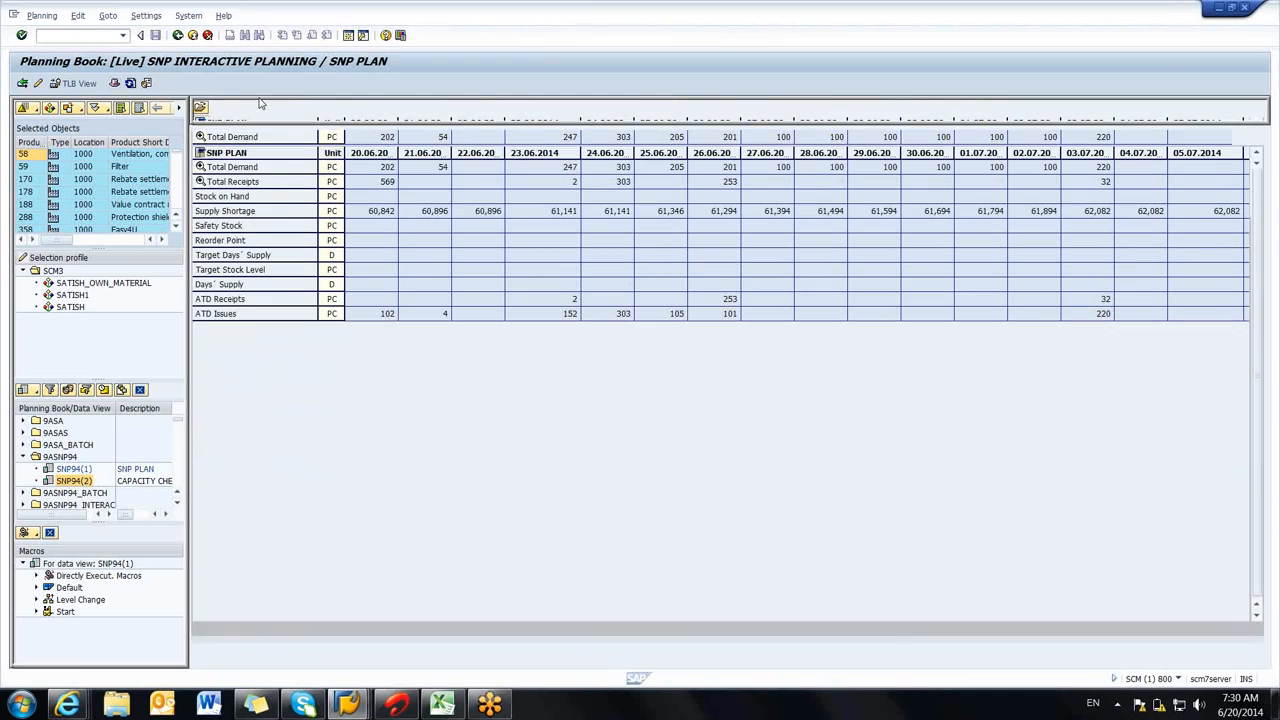
click(202, 108)
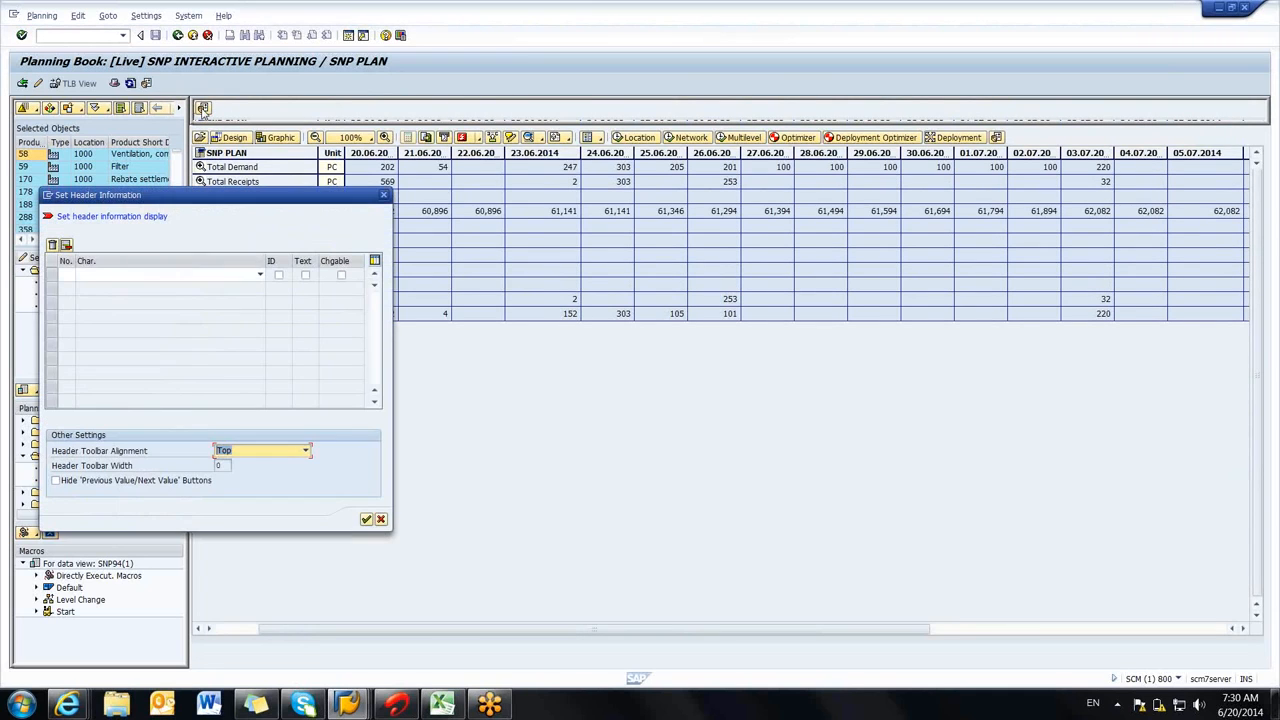
click(194, 277)
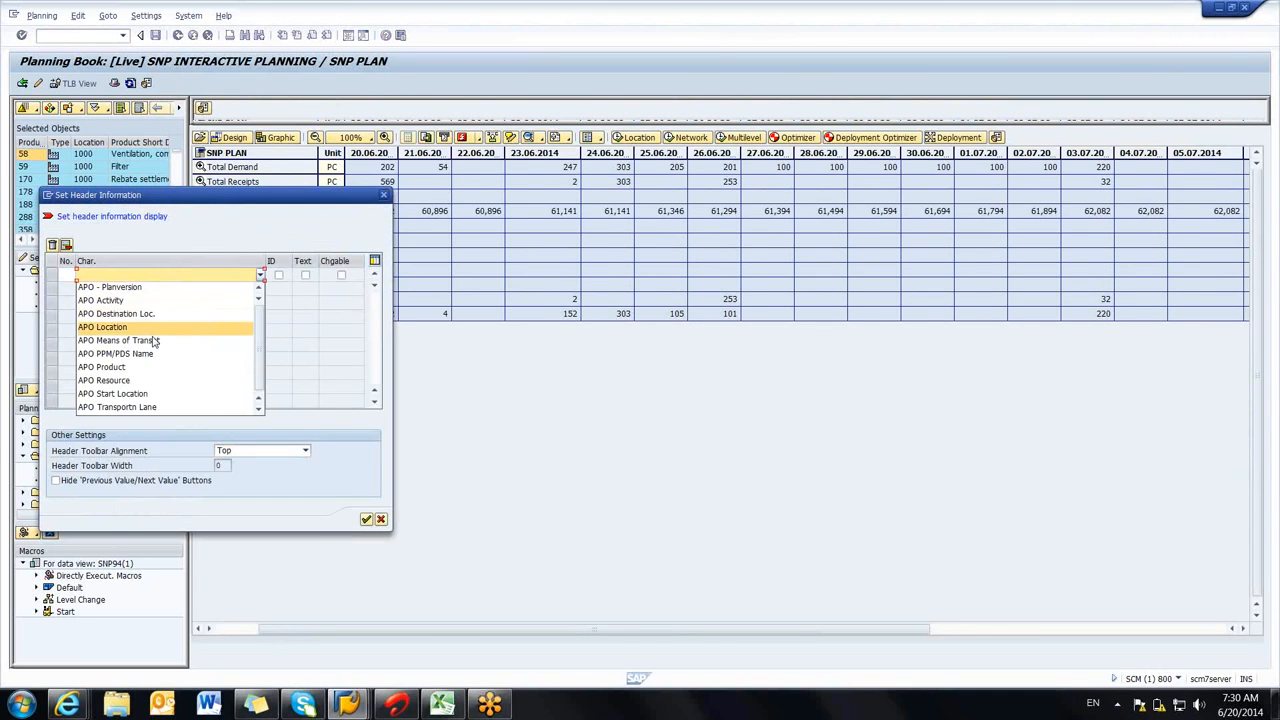
click(162, 369)
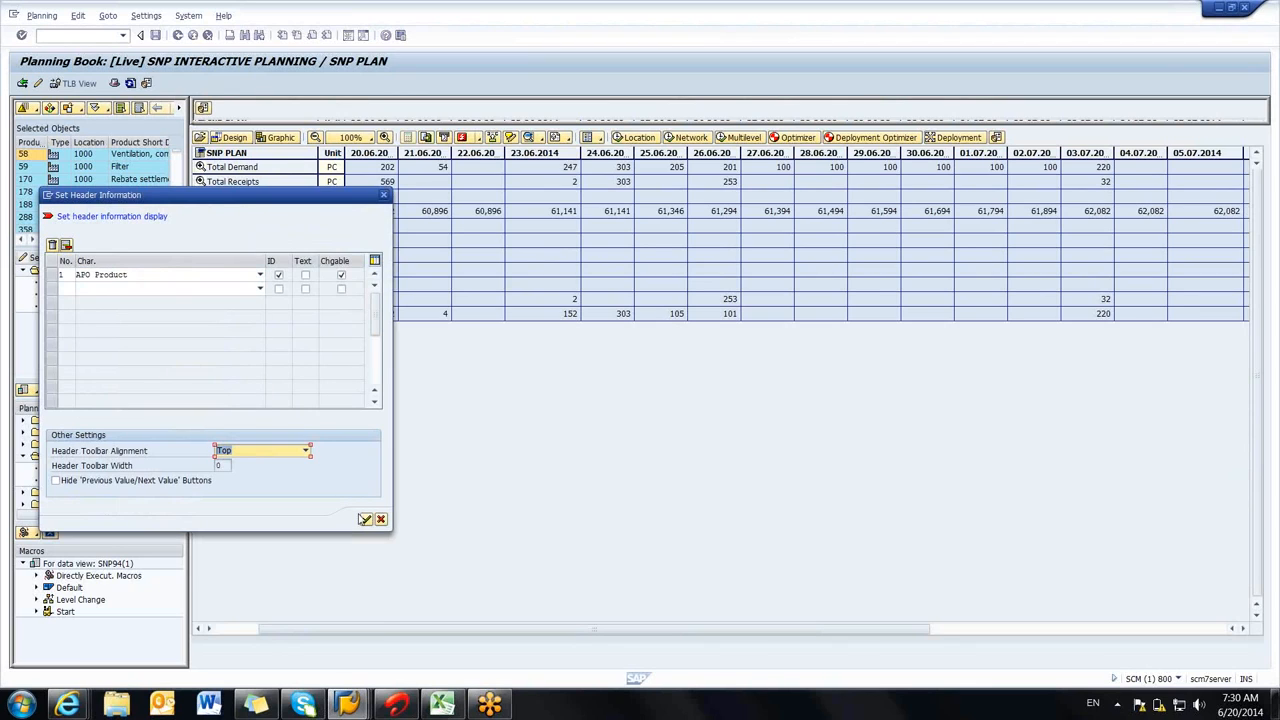
click(366, 519)
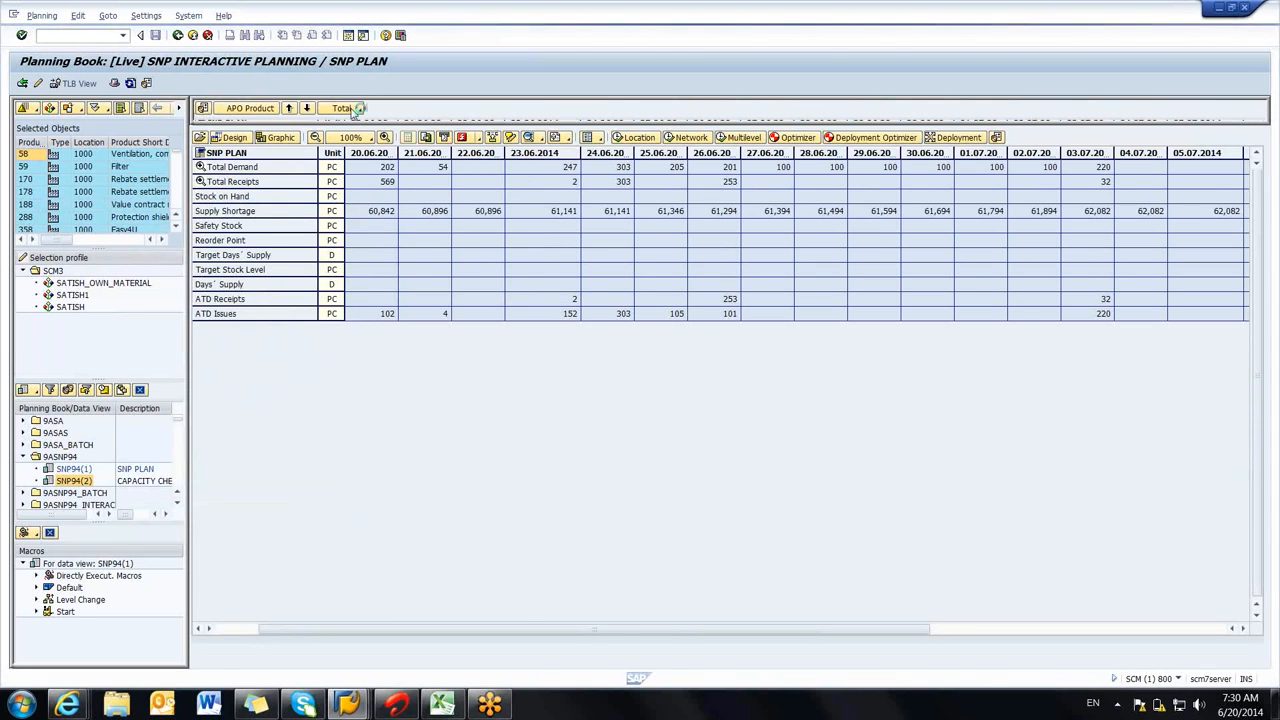
click(356, 109)
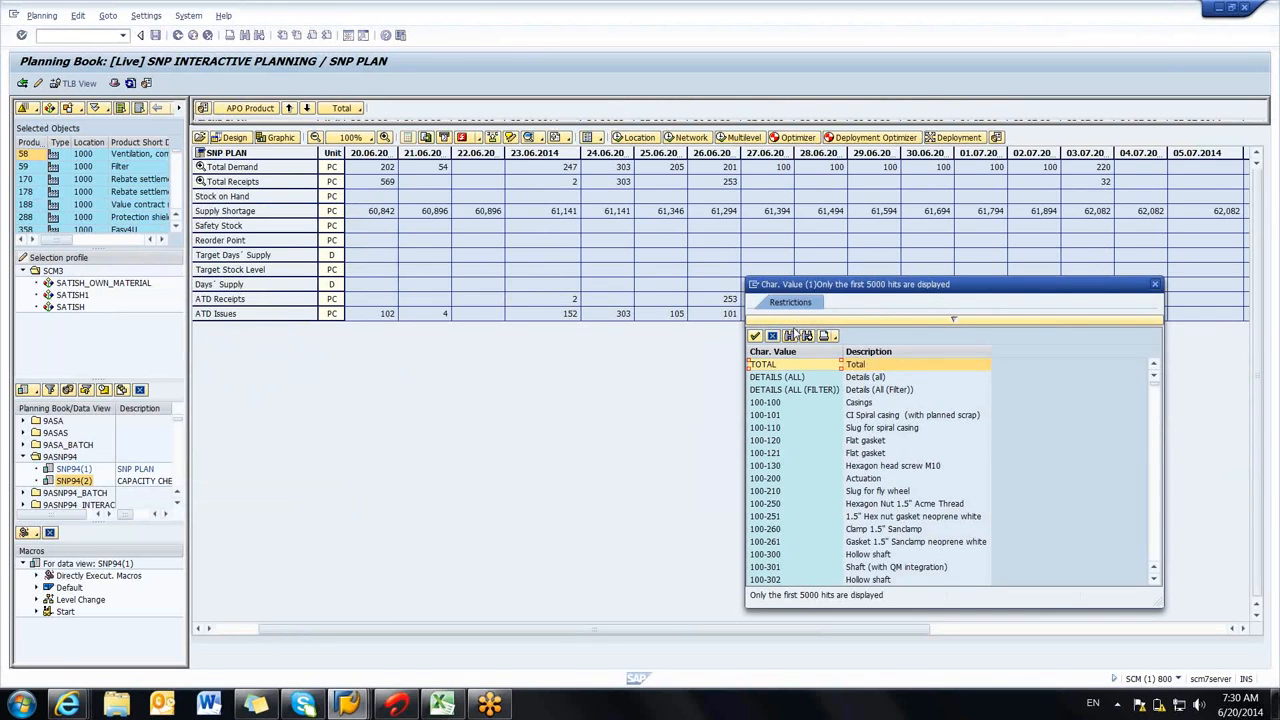
click(773, 337)
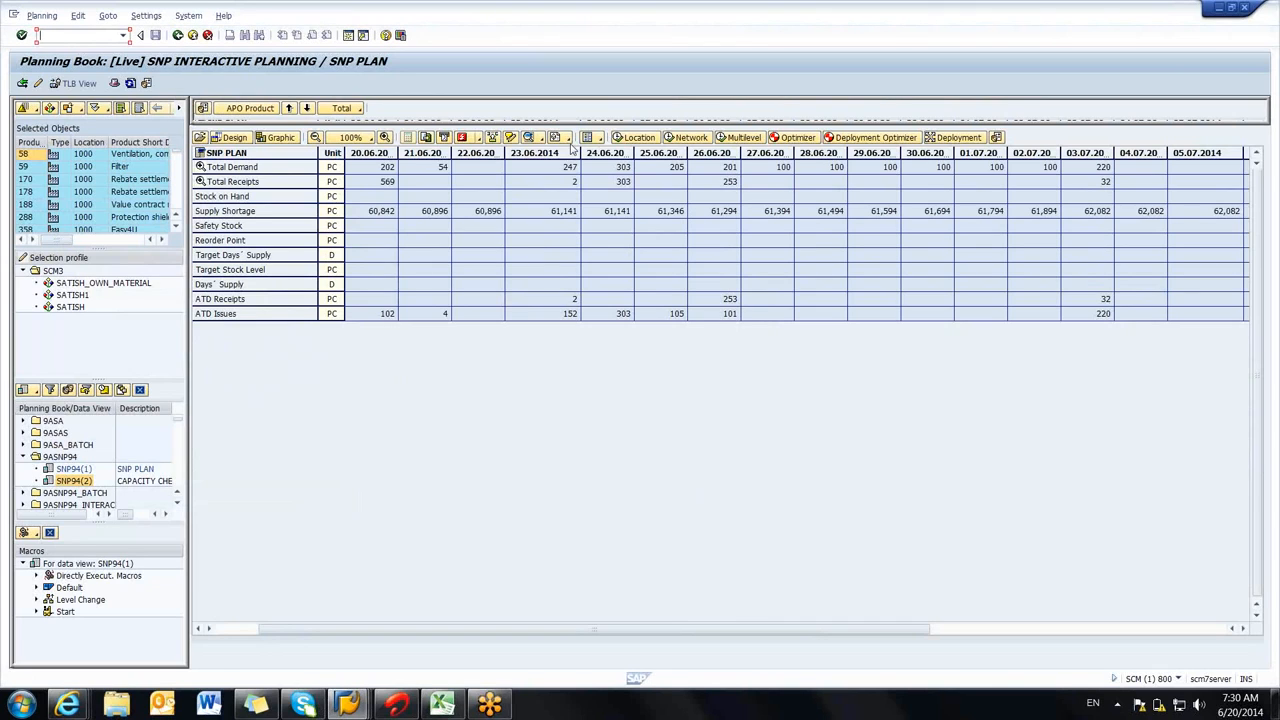
Step: Restrict the displayed key figures to Production (Planned) through the multiple key figure selection
click(538, 138)
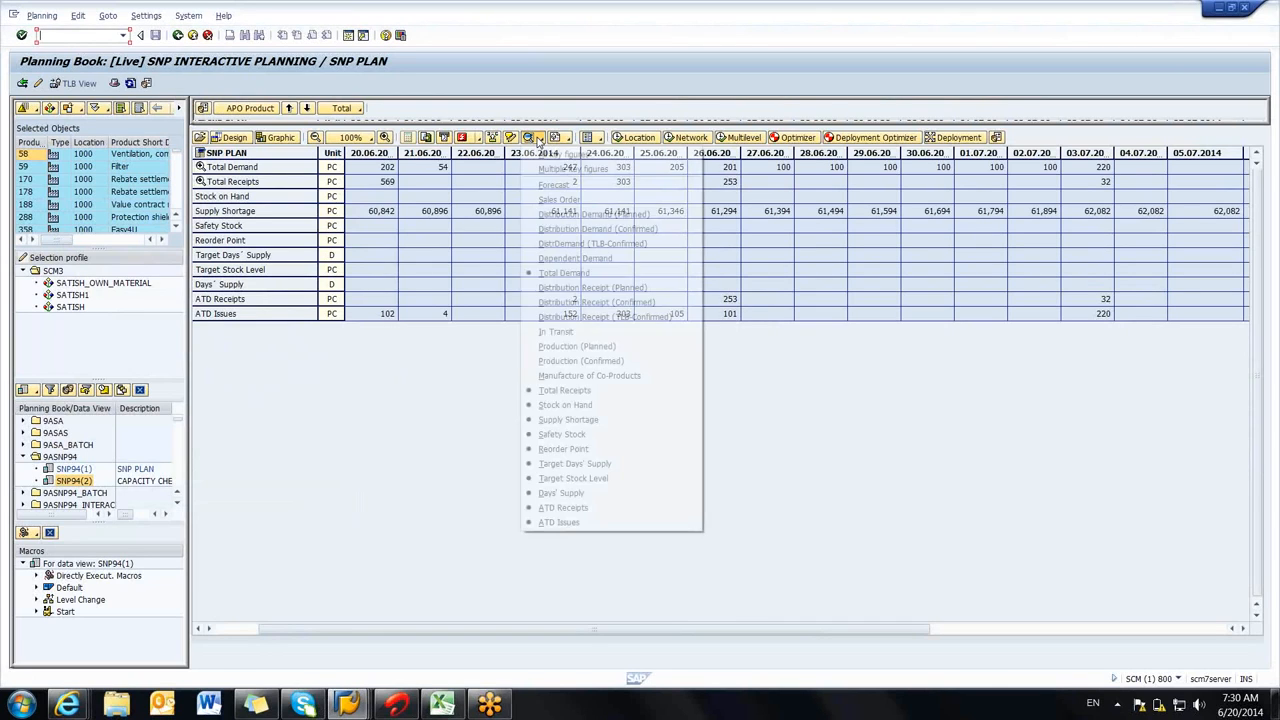
click(573, 168)
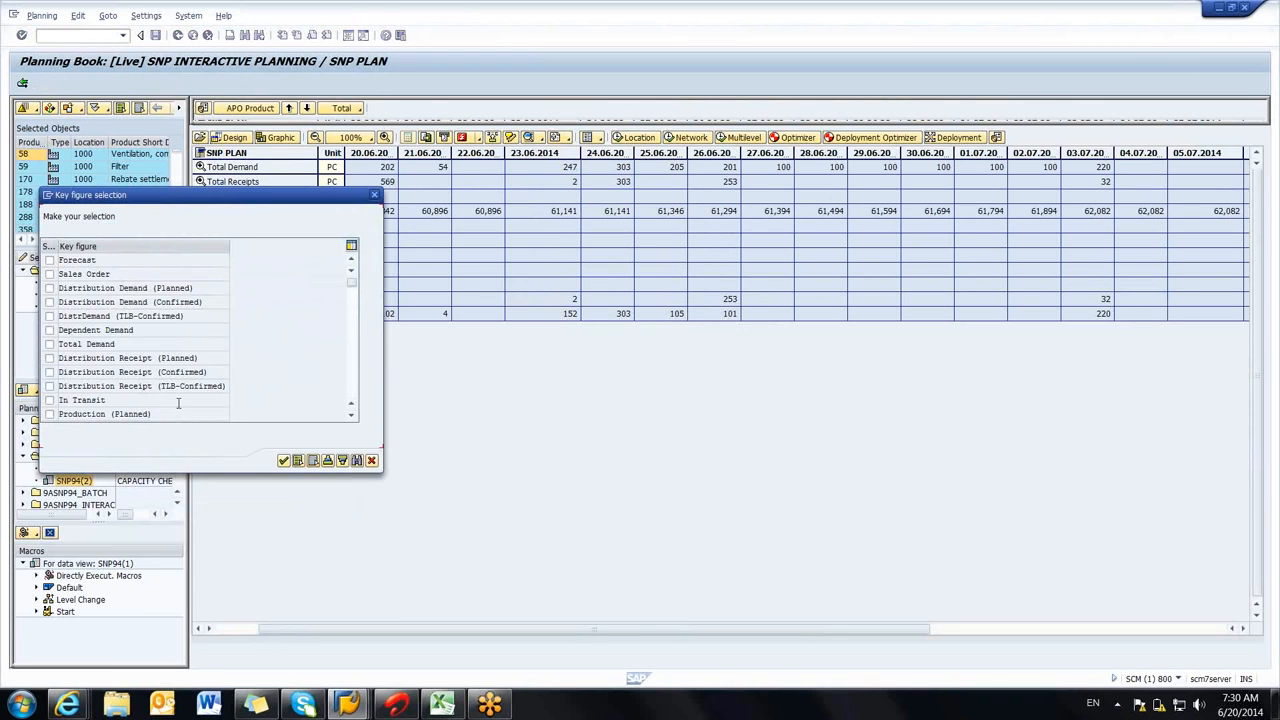
click(50, 414)
click(284, 461)
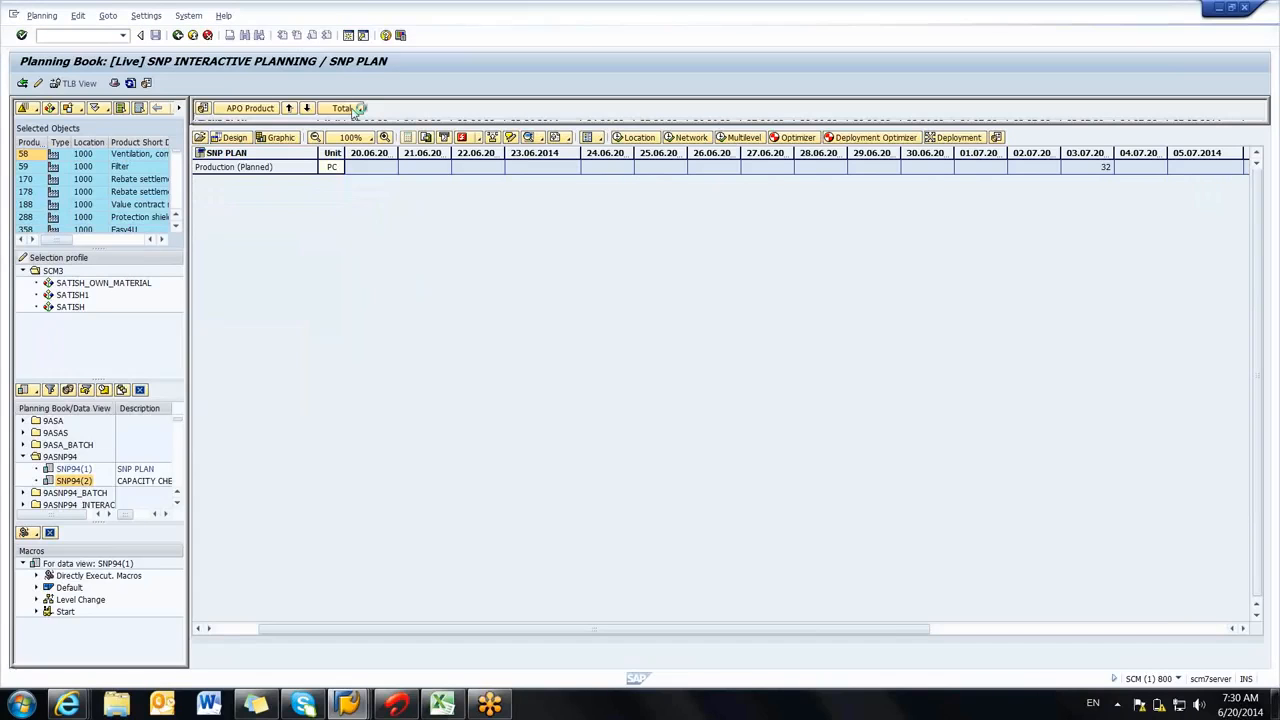
Step: Dismiss the low battery warning
key(Return)
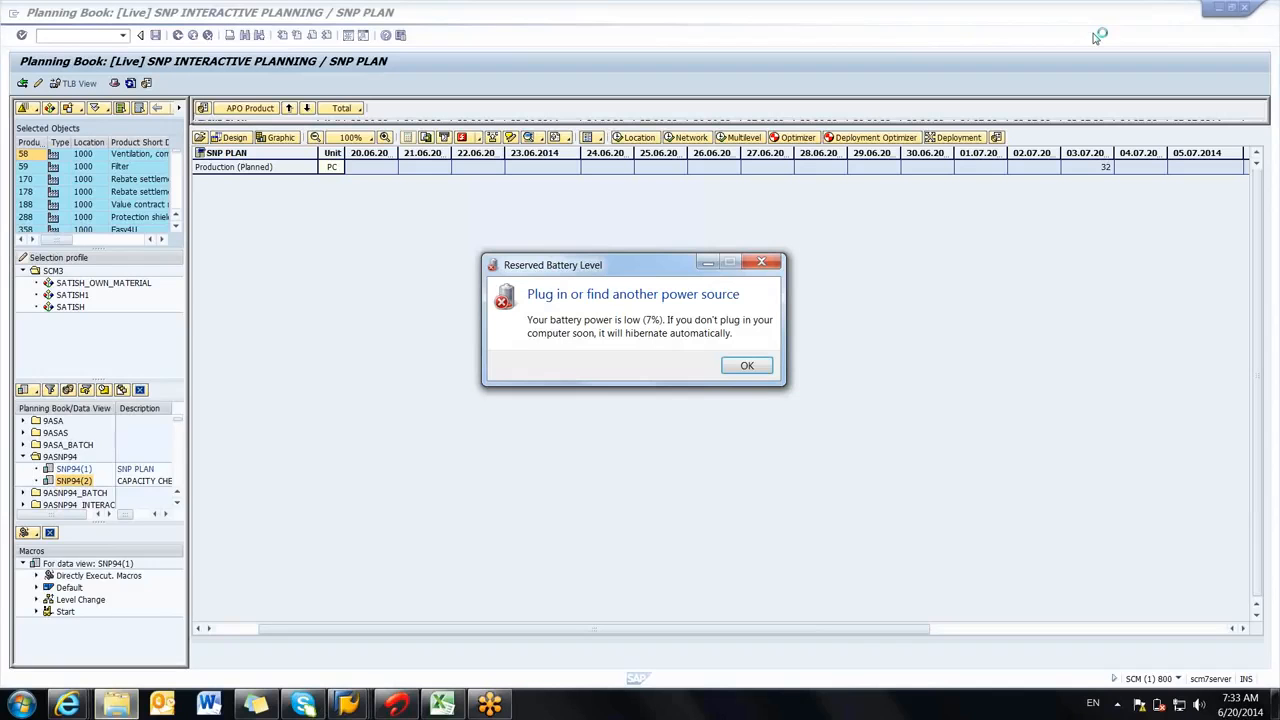
click(747, 366)
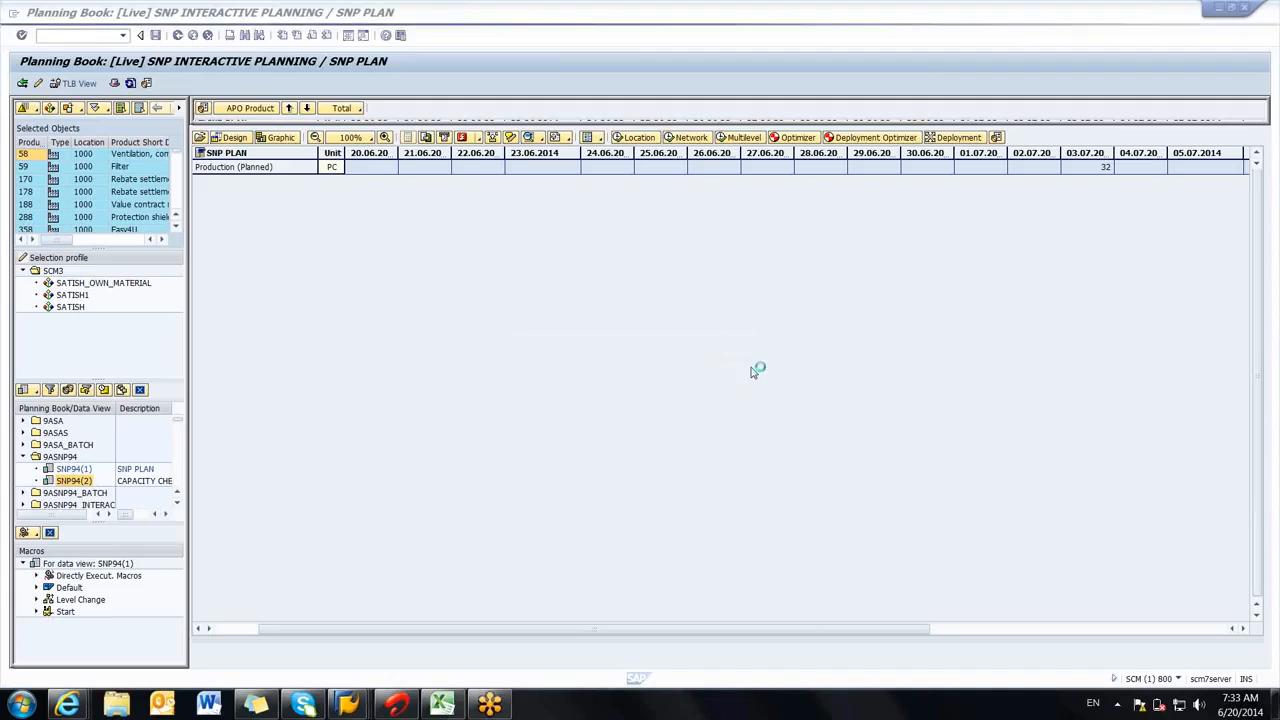